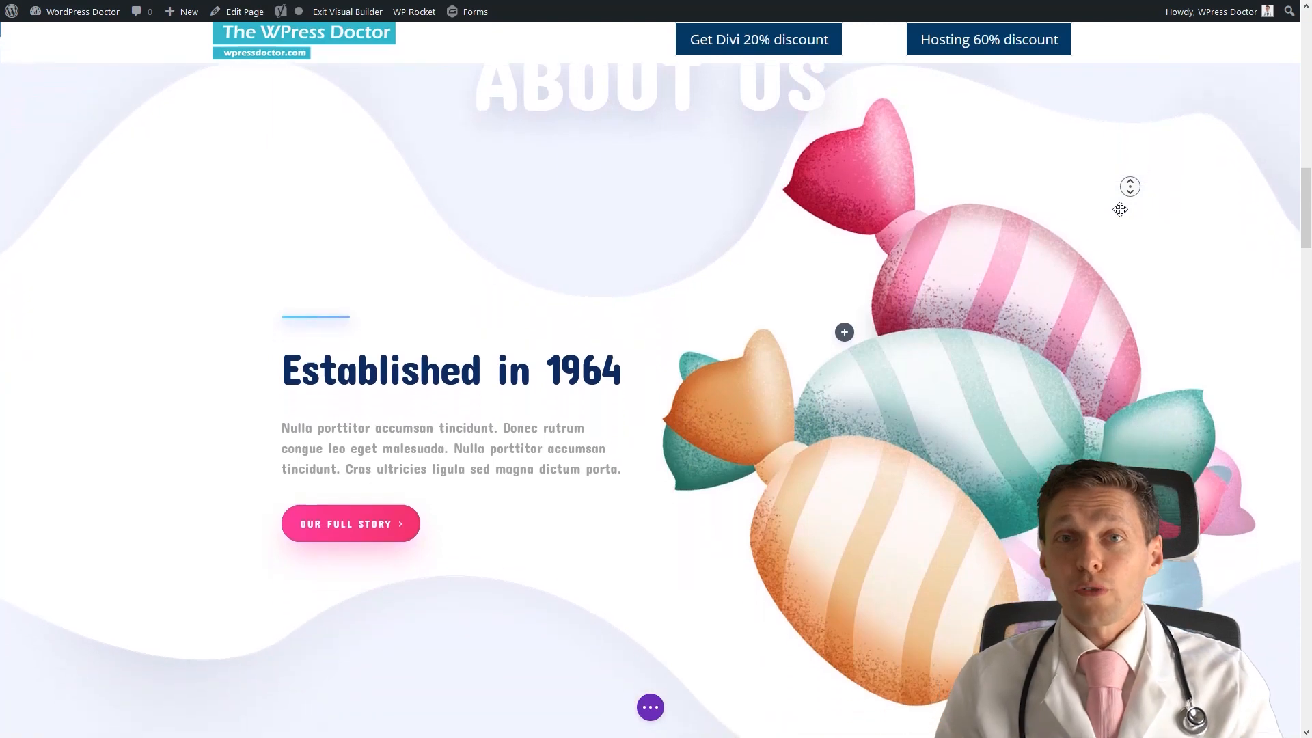
# Step: Insert a fullwidth section above the Services section and add a Fullwidth Code module to it
pyautogui.scroll(-4, 1120, 209)
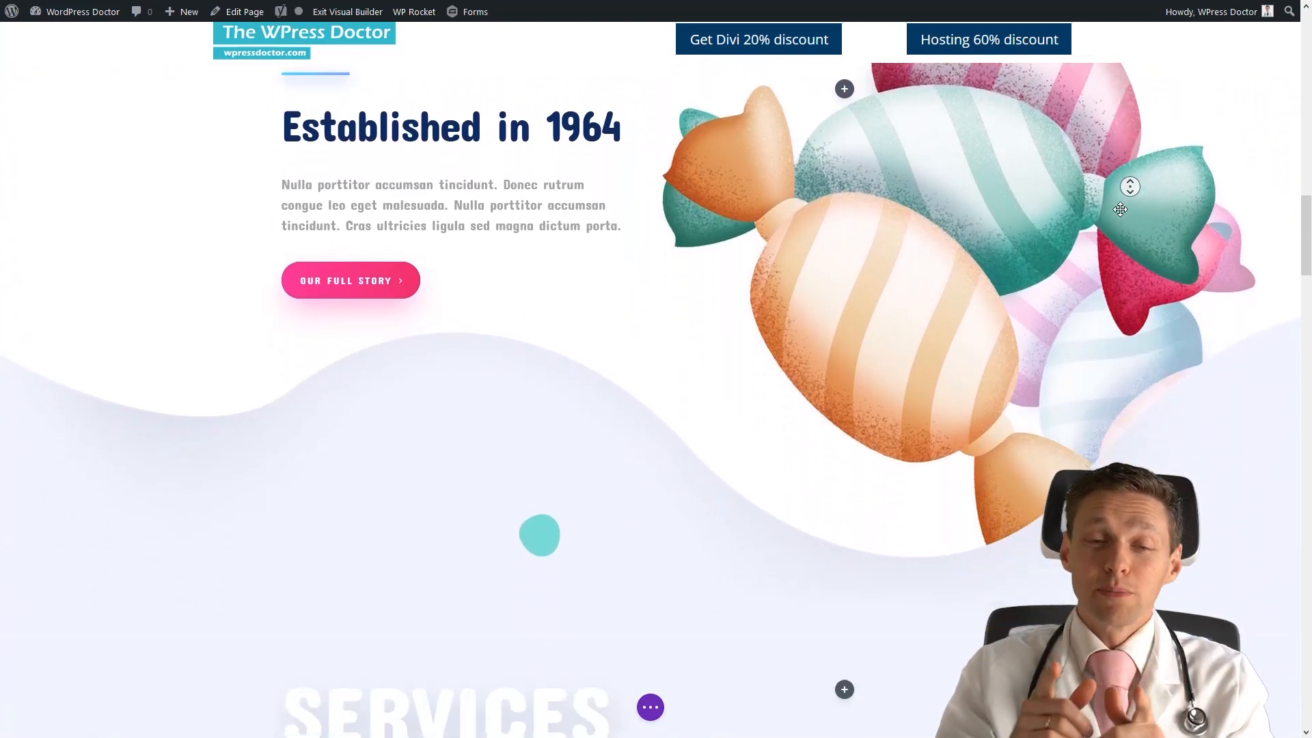
pyautogui.scroll(-3, 1120, 209)
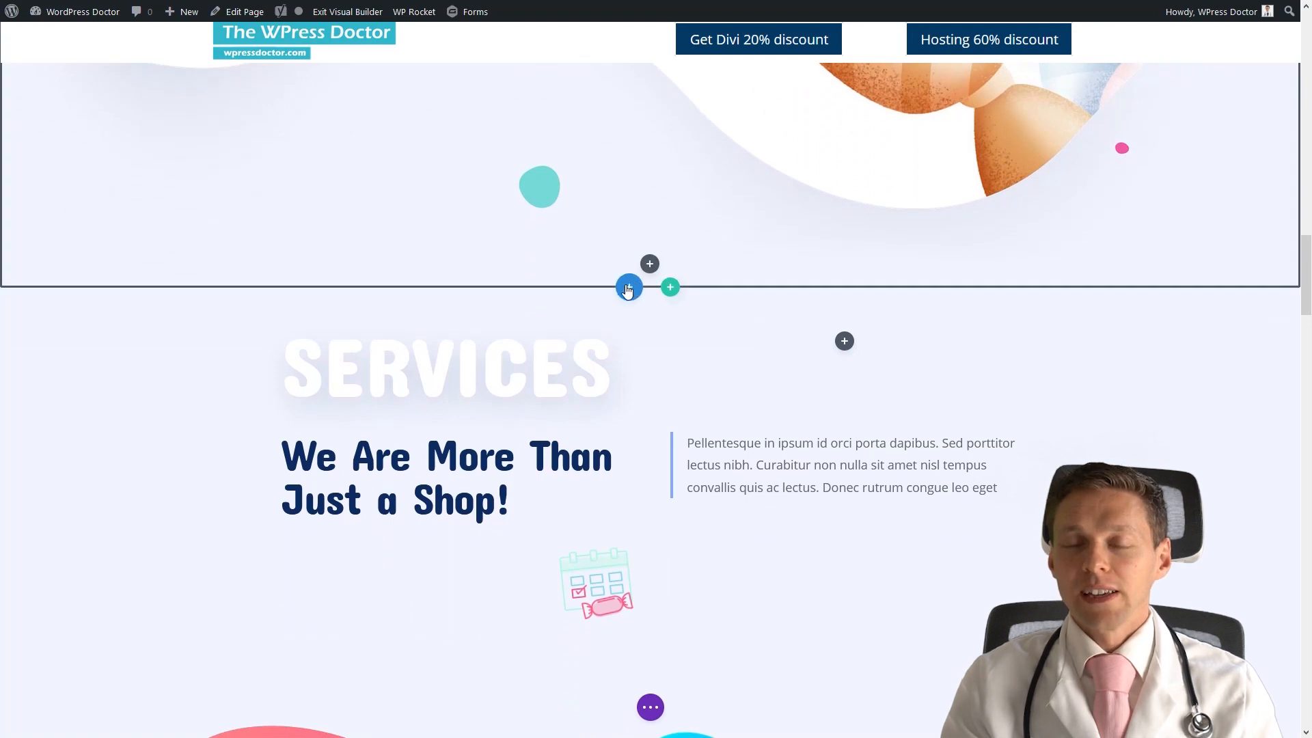
pyautogui.click(629, 287)
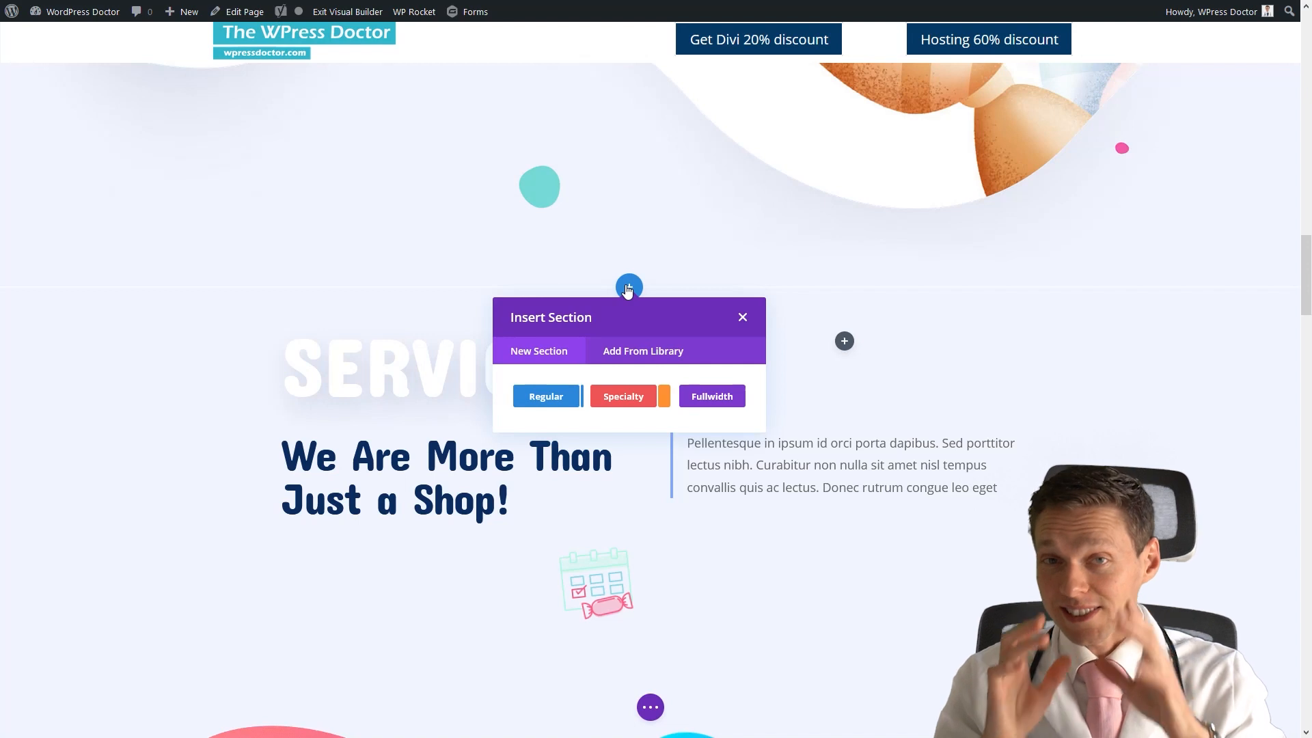
pyautogui.click(711, 396)
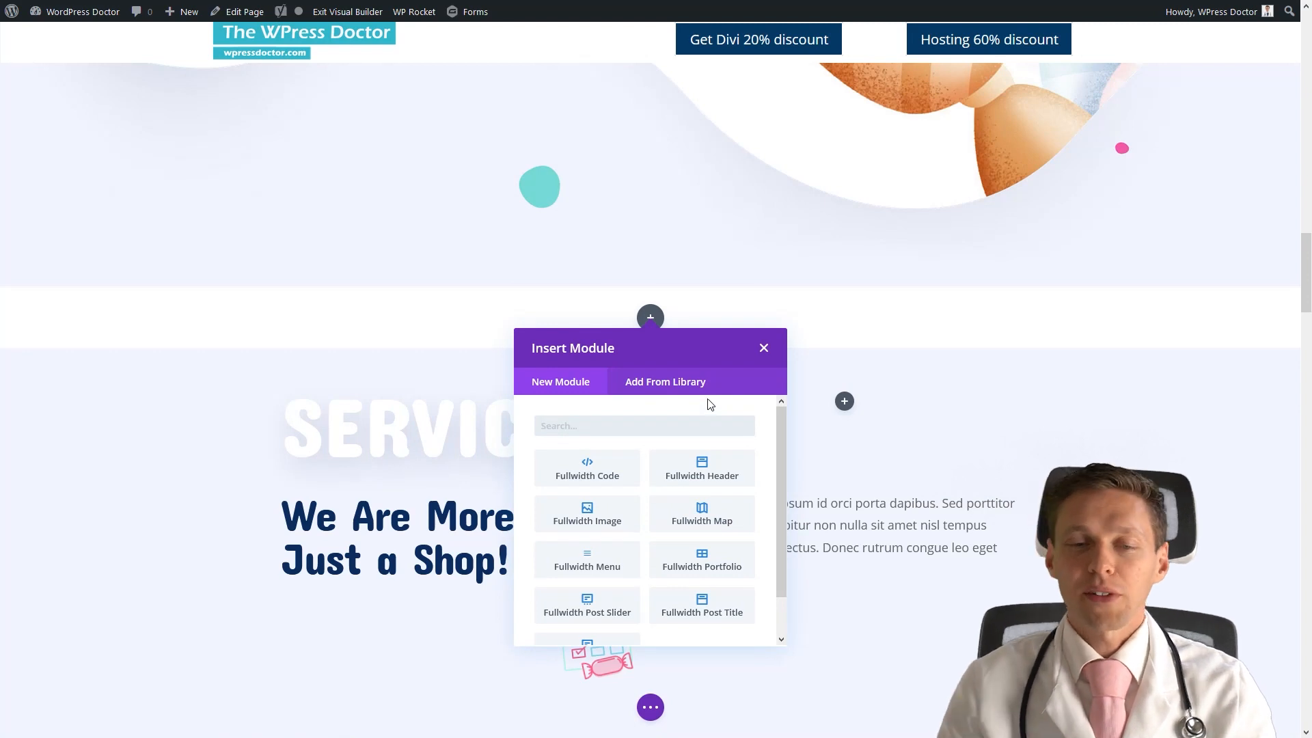
pyautogui.click(600, 478)
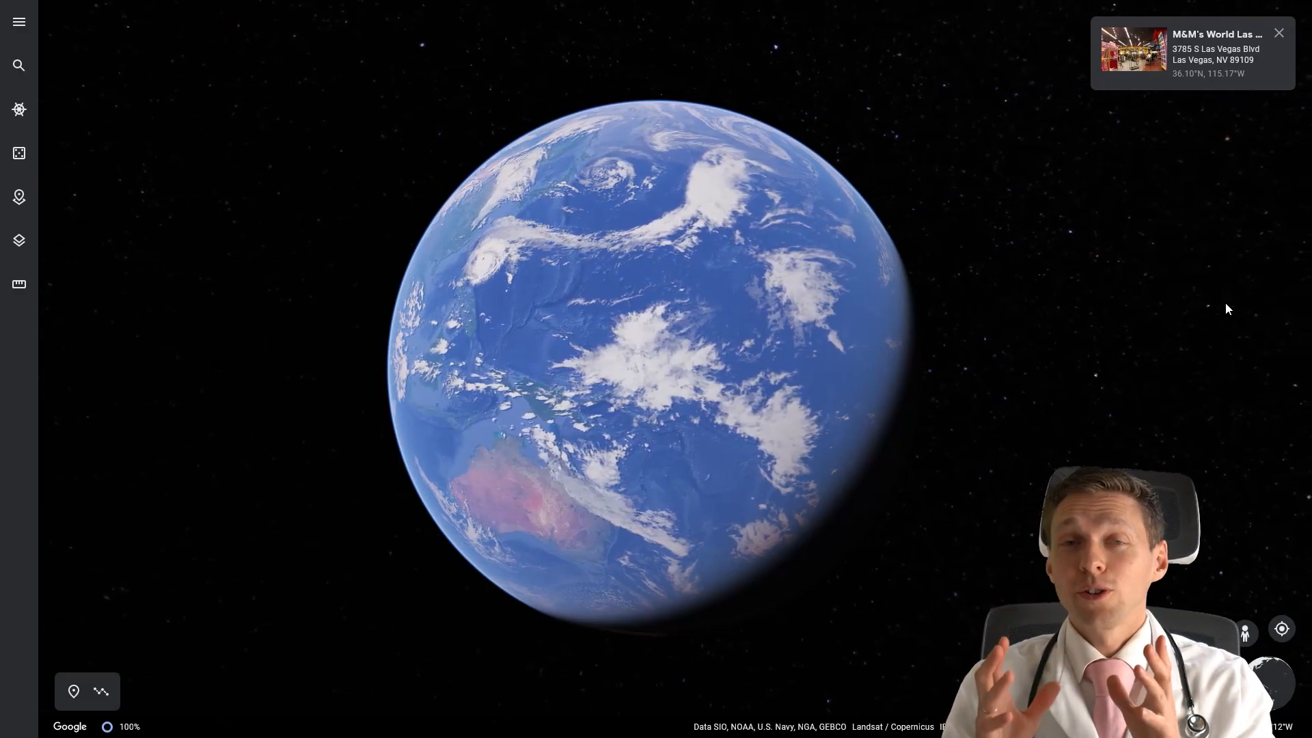
# Step: Switch to Google Maps and copy the embed-a-map HTML for the M&M's World Las Vegas listing
pyautogui.click(1190, 51)
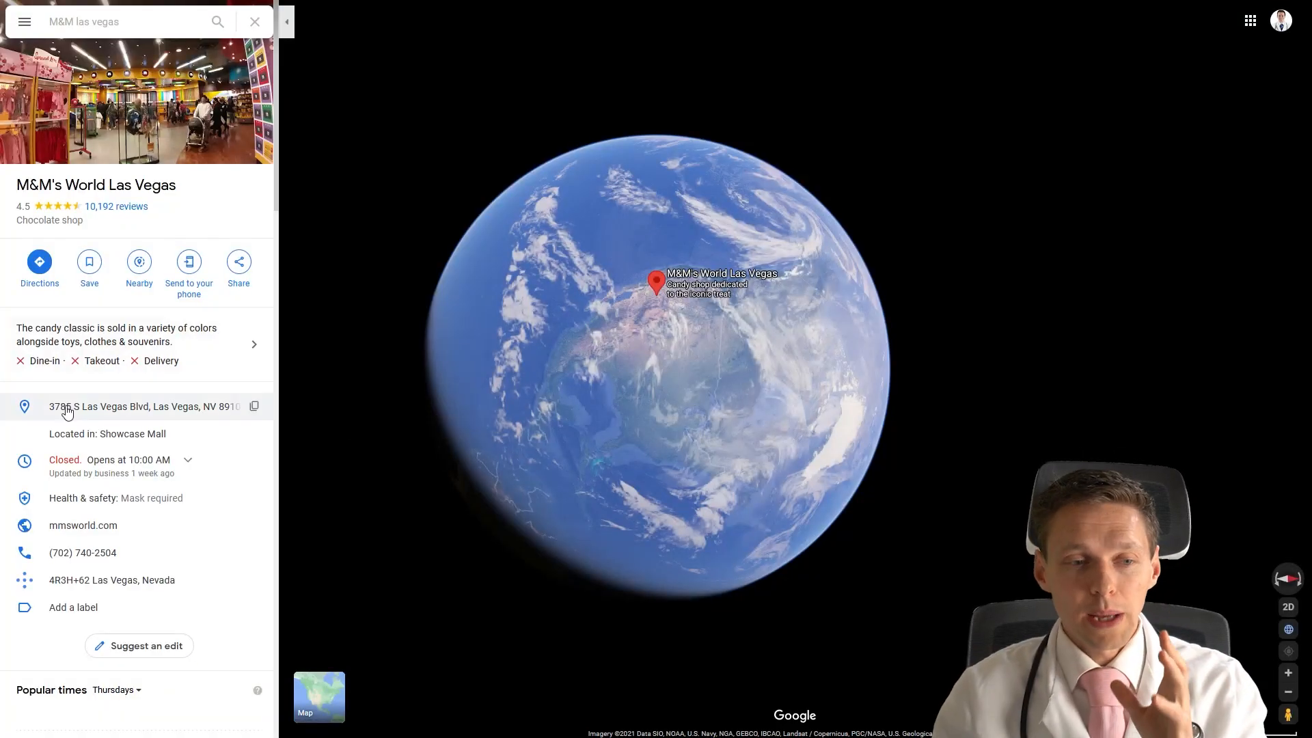
pyautogui.click(239, 264)
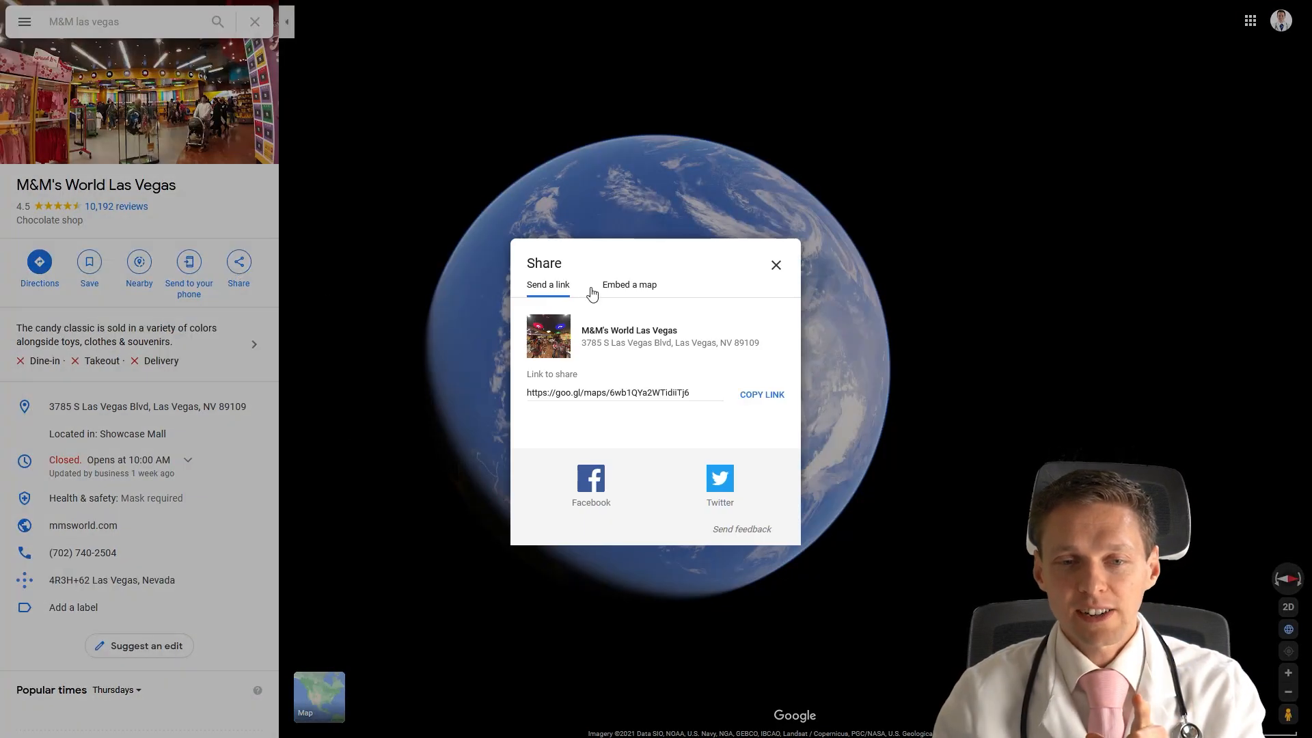
pyautogui.click(643, 290)
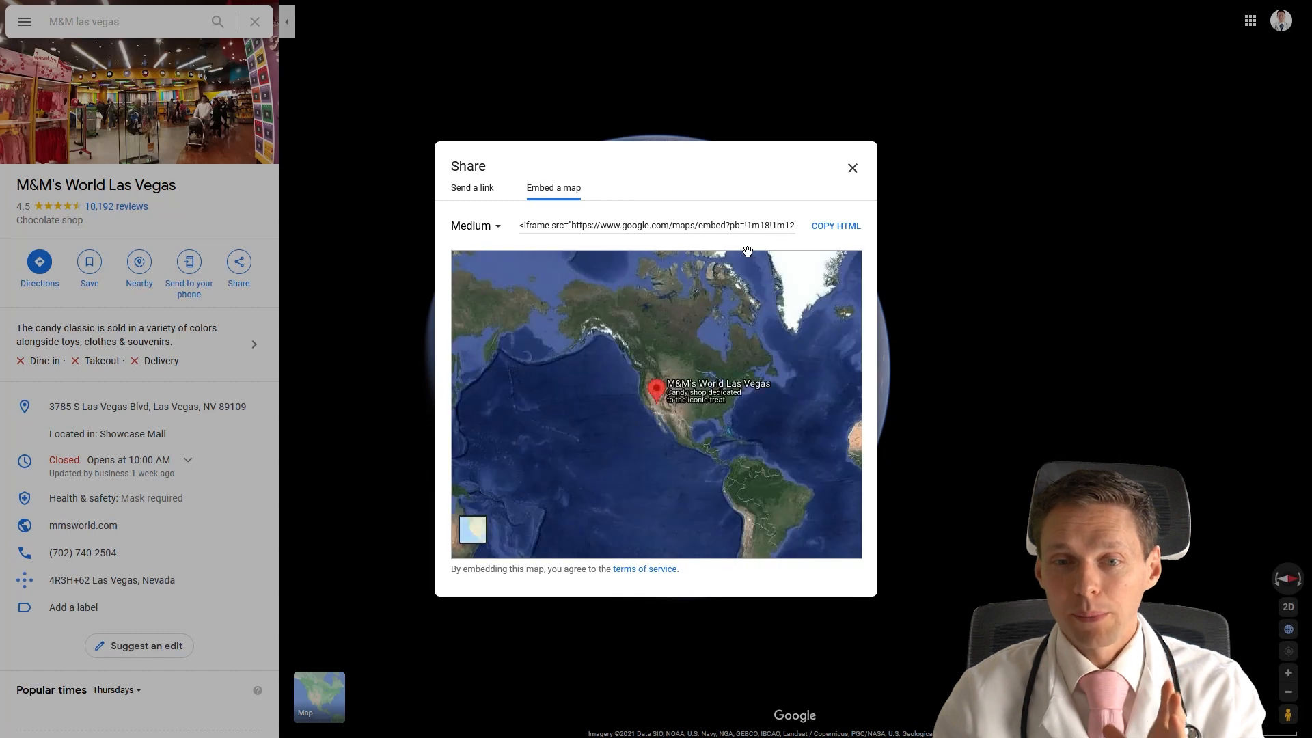
pyautogui.click(829, 228)
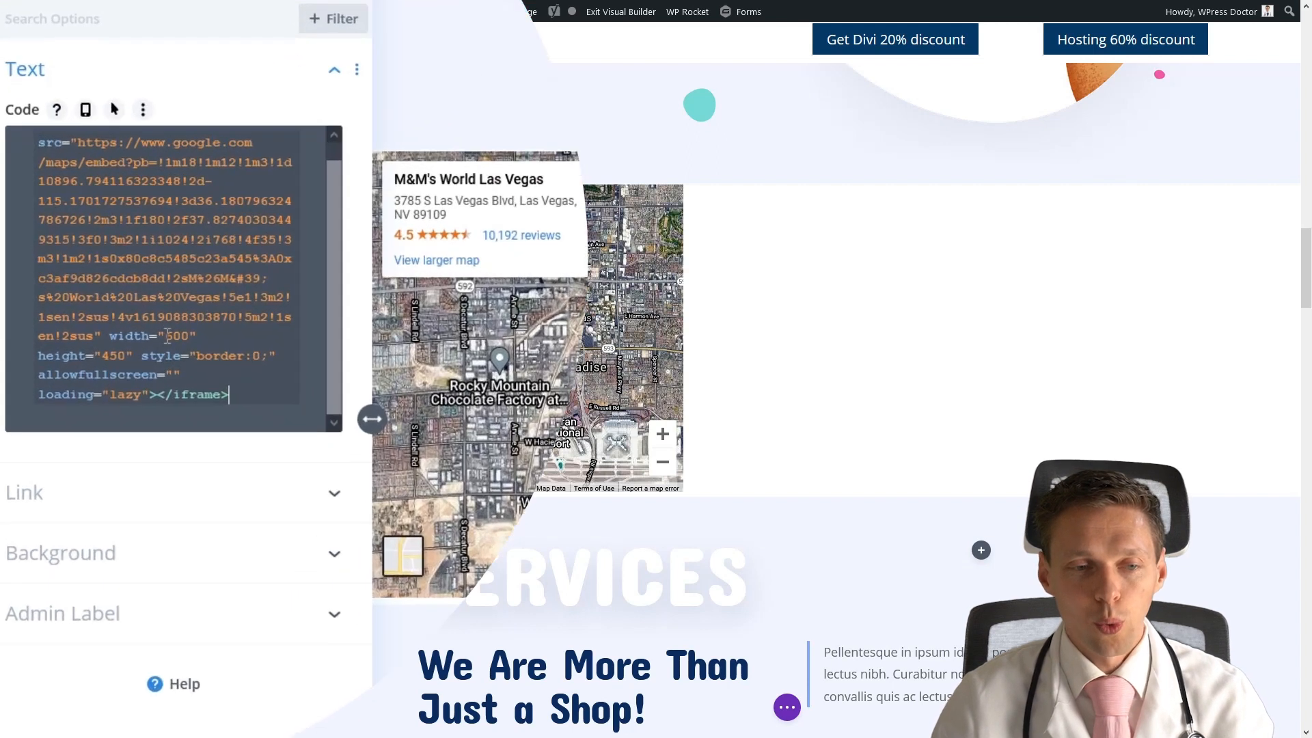
# Step: In the code module's map iframe, set the width to 100% and the height to 750, and check the map on the page
pyautogui.write('100%')
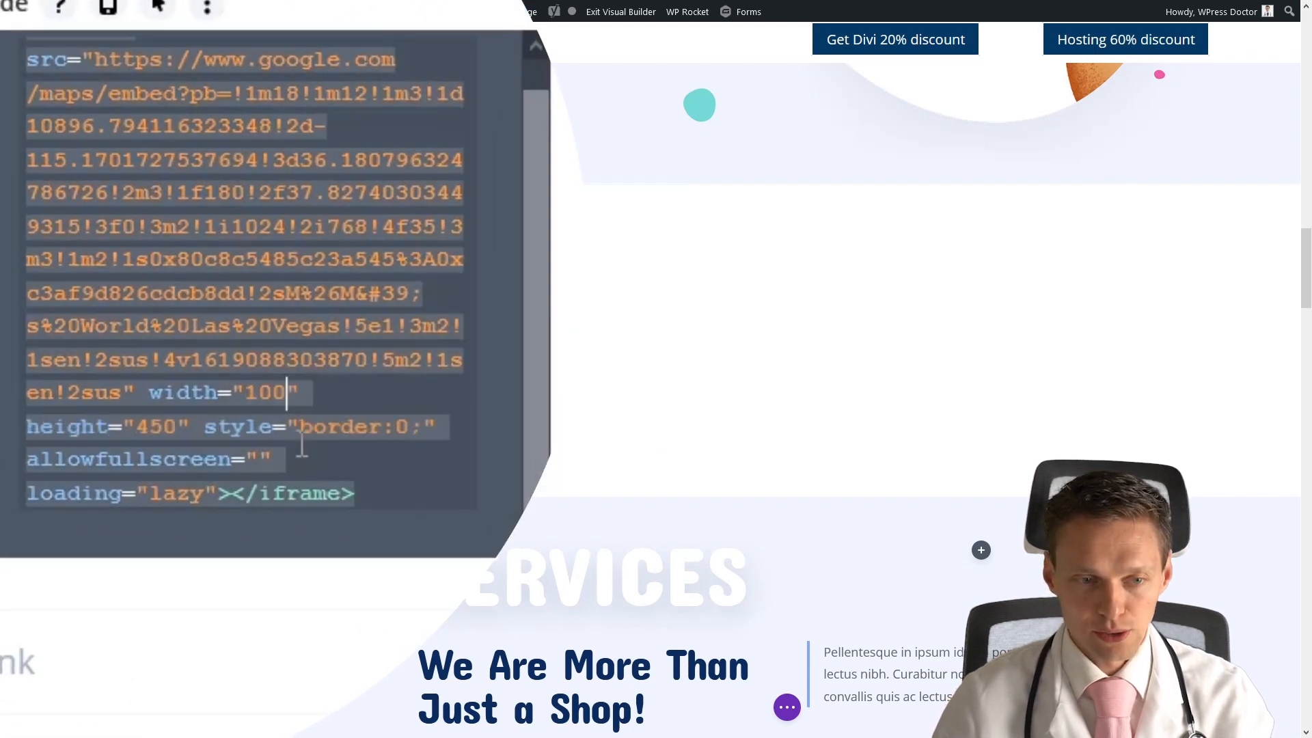
pyautogui.click(179, 428)
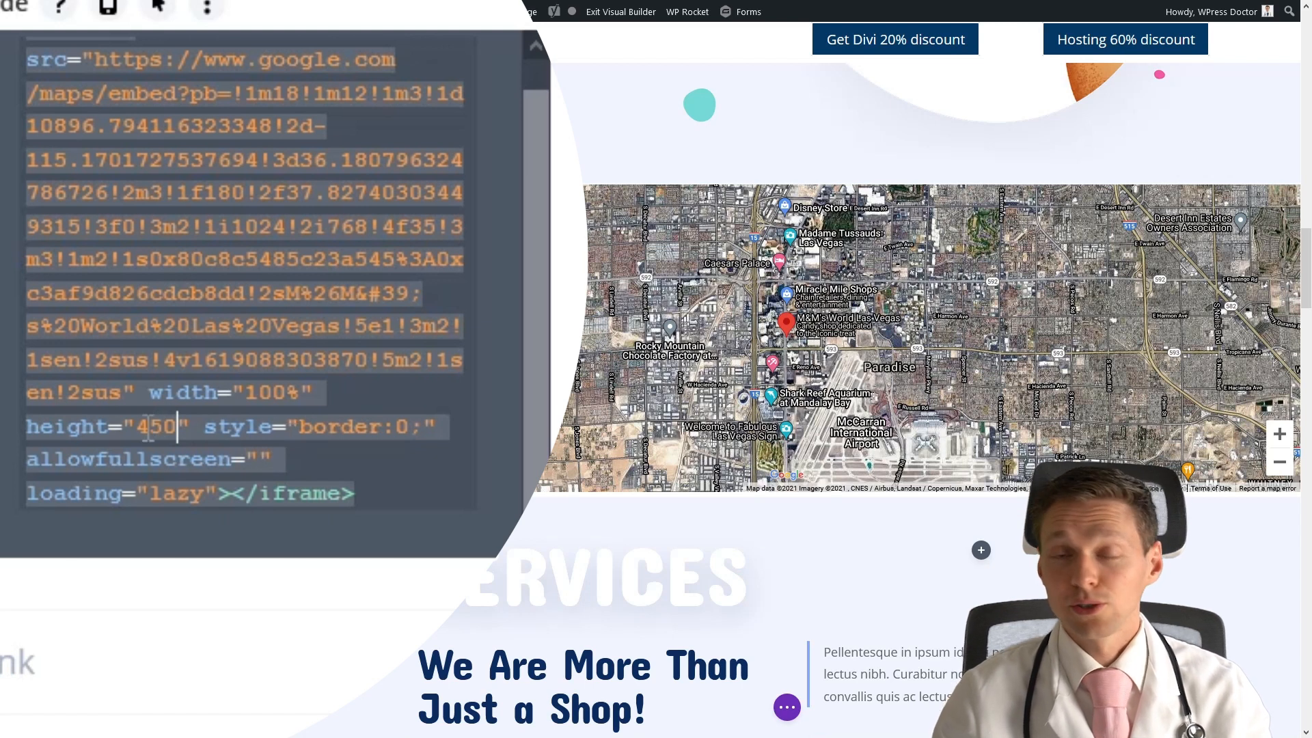
pyautogui.moveTo(153, 441); pyautogui.dragTo(145, 437)
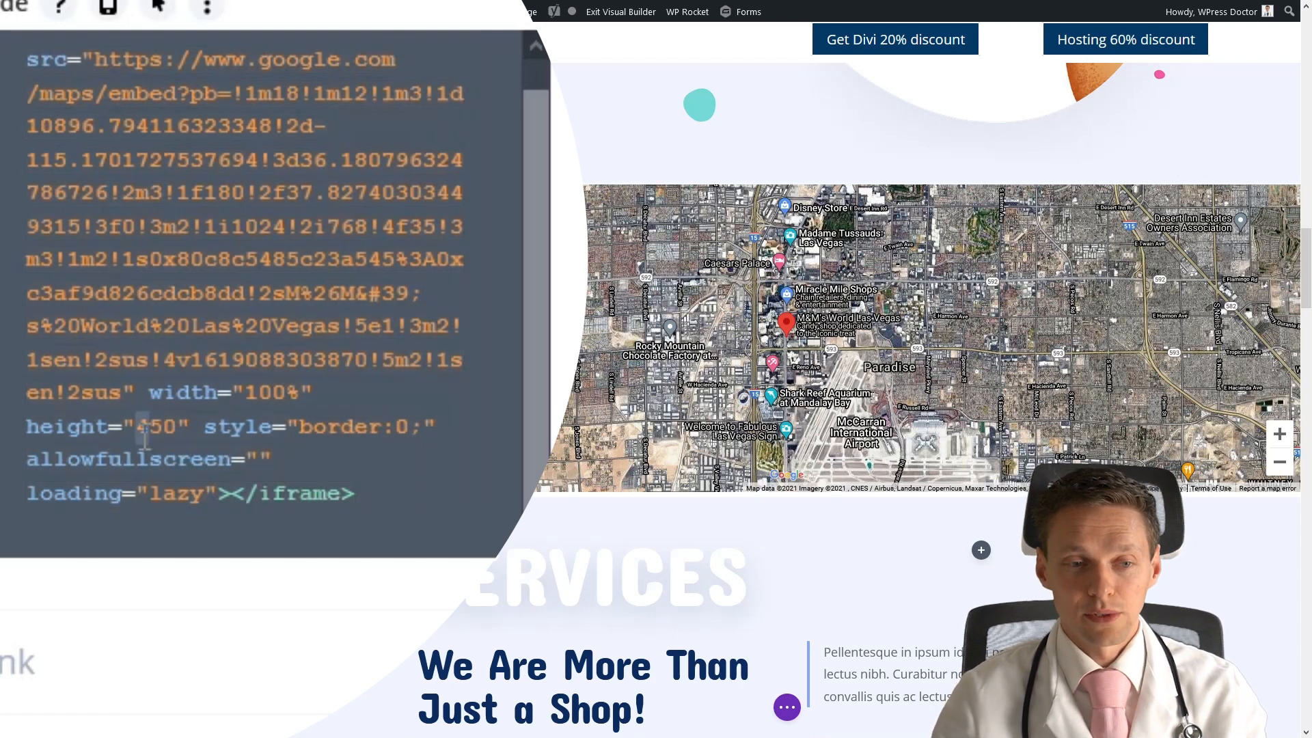
pyautogui.write('5')
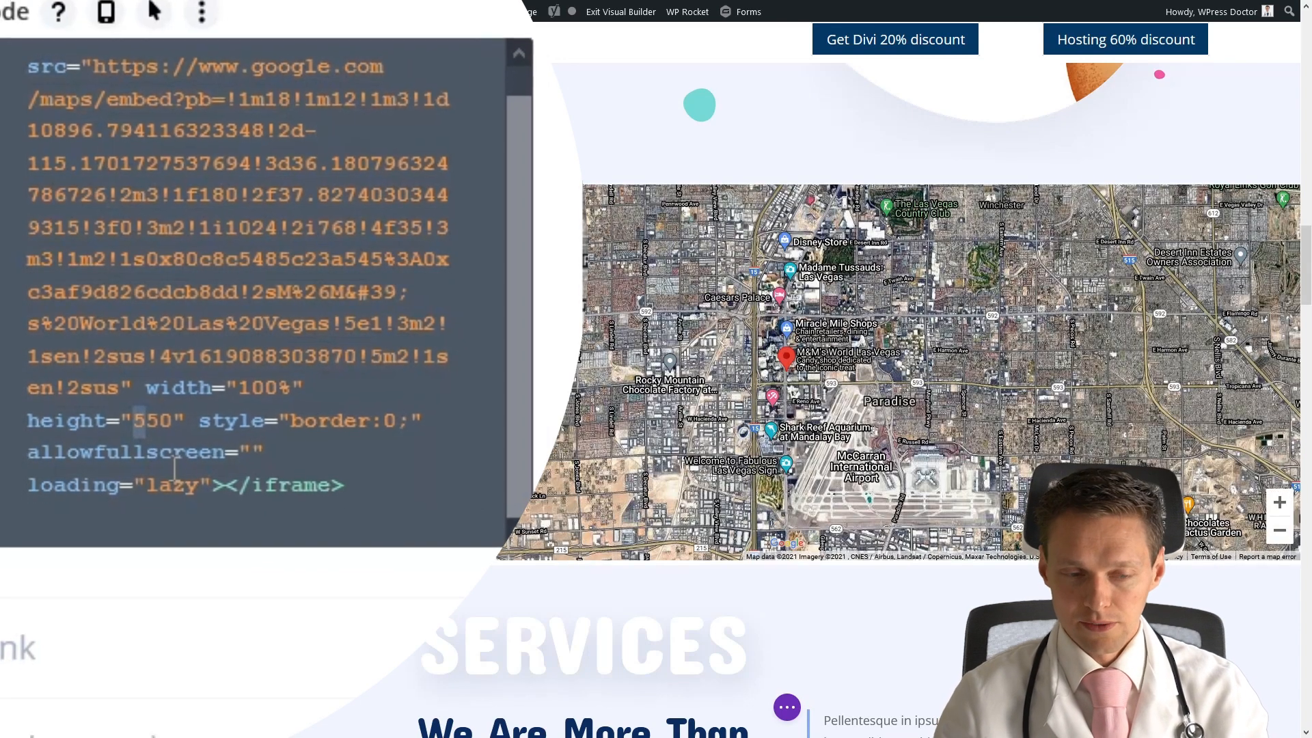
pyautogui.press('BackSpace')
pyautogui.write('7')
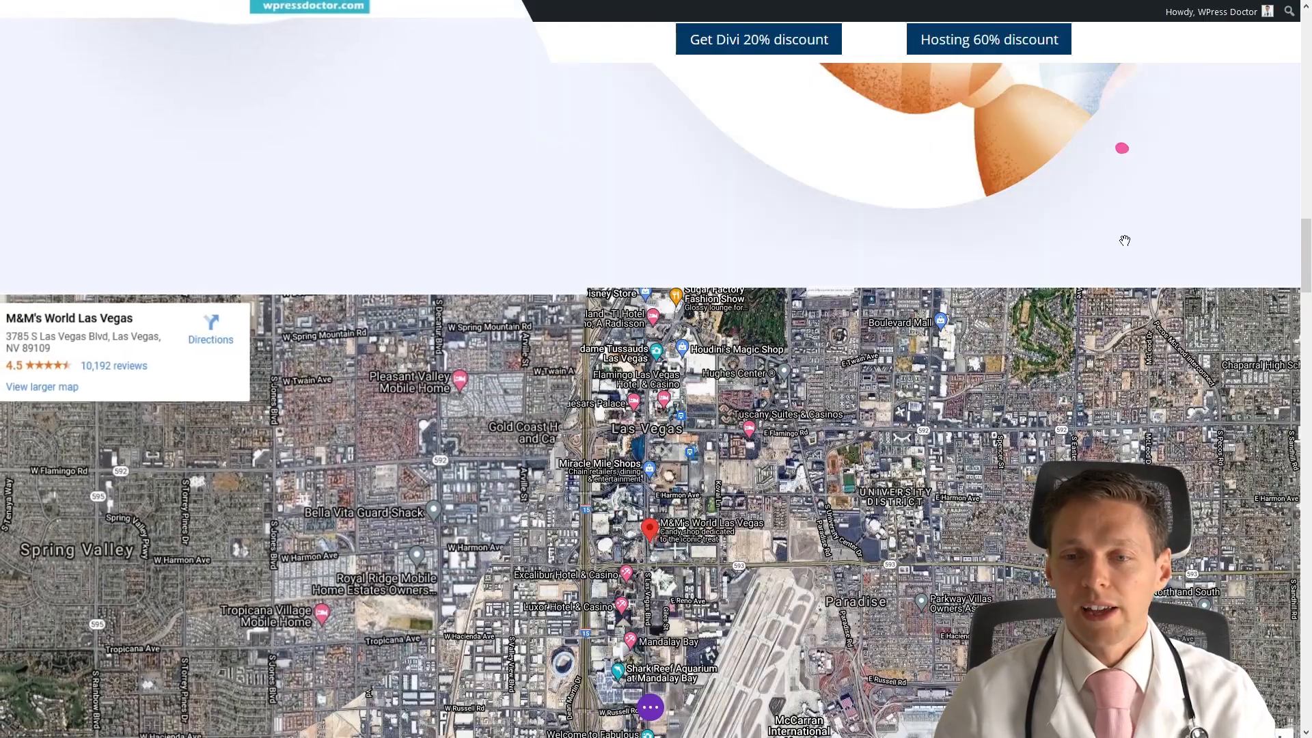
pyautogui.scroll(-2, 1128, 260)
pyautogui.scroll(-3, 1130, 272)
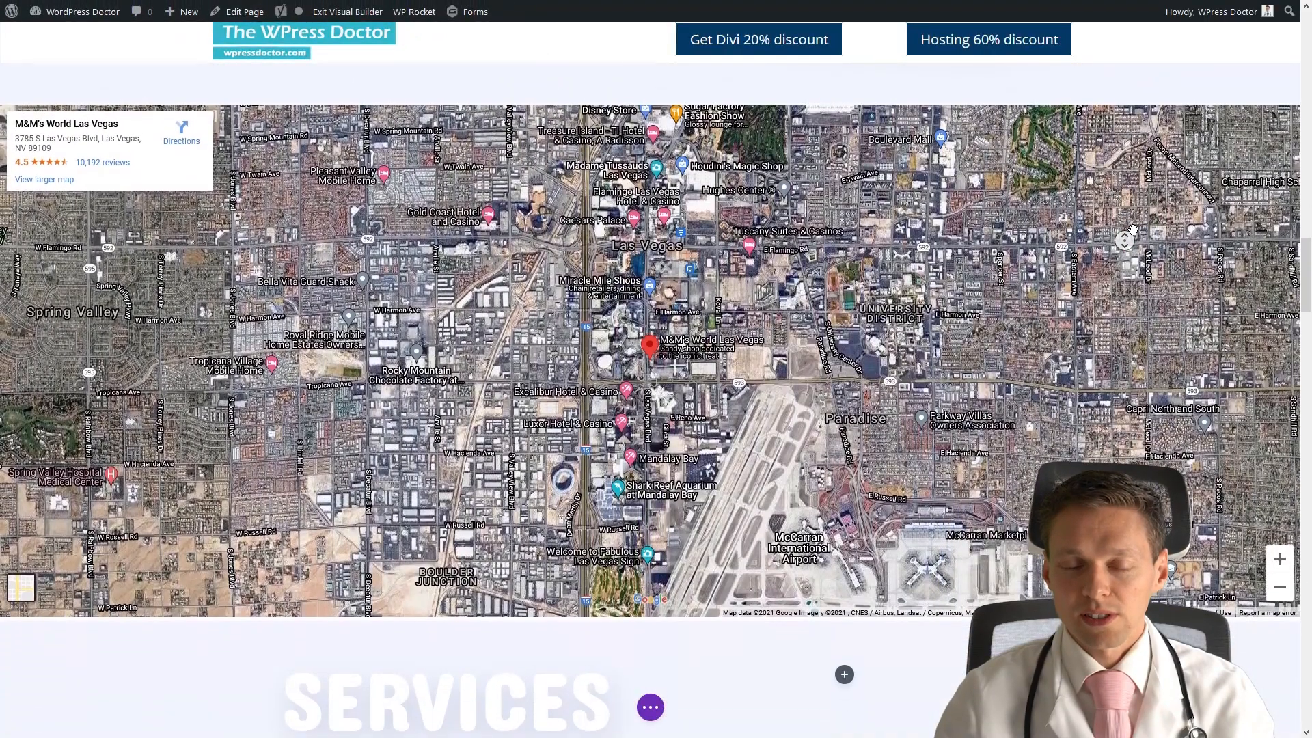
pyautogui.scroll(2, 1099, 276)
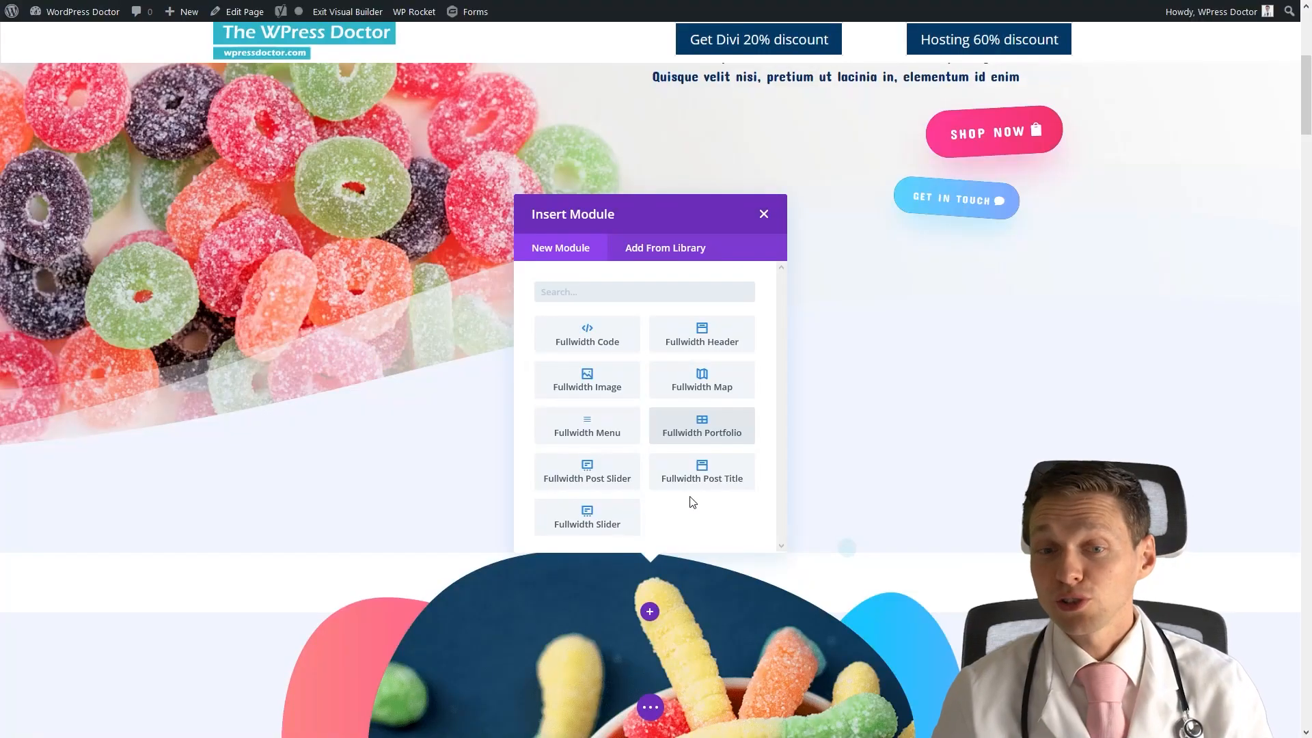
# Step: Add a Fullwidth Header titled "Candy for your WordPress hosting" and style the title in Oswald at 50px with a text shadow
pyautogui.click(703, 334)
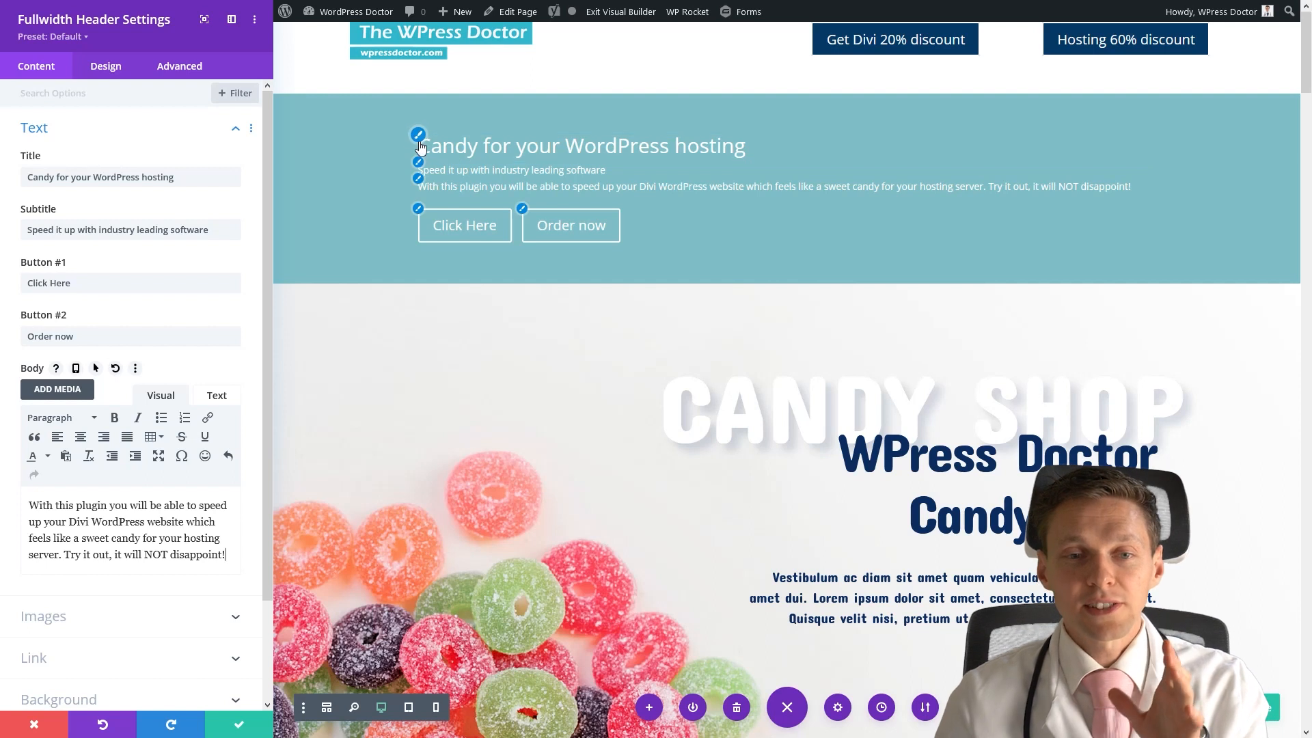
pyautogui.click(419, 136)
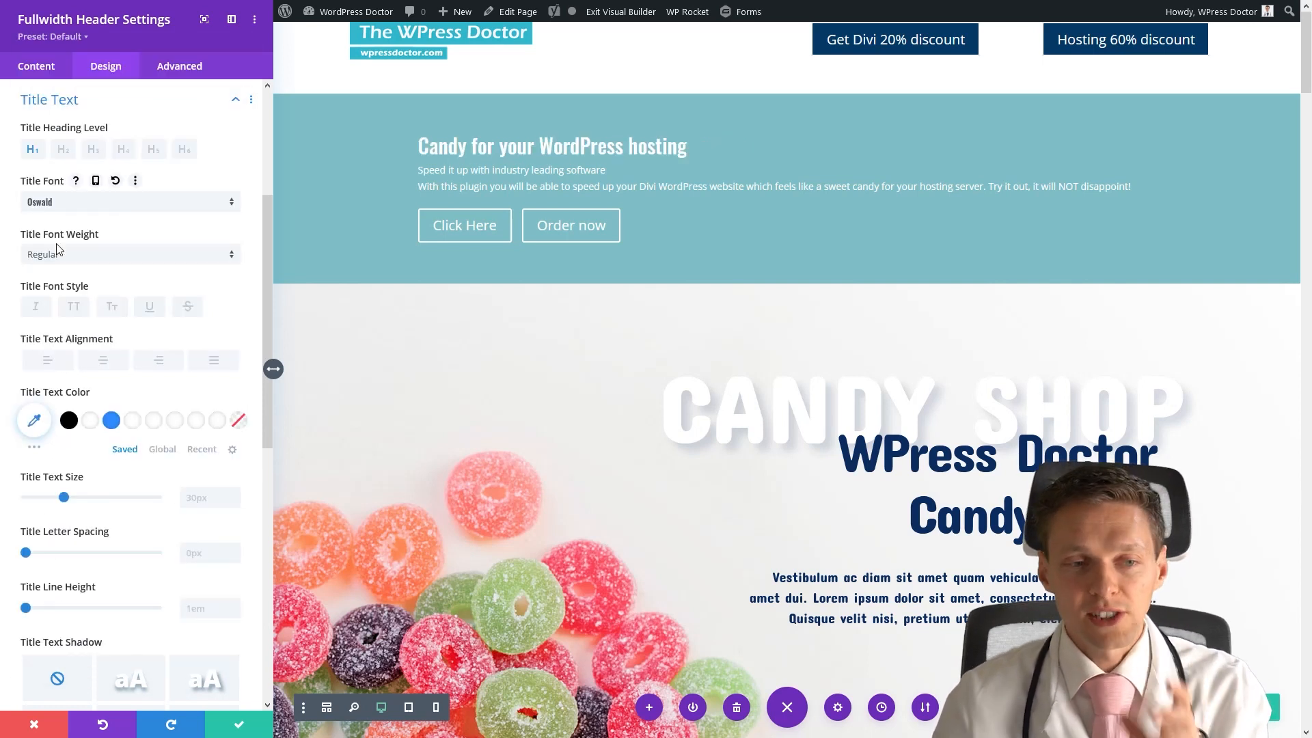
pyautogui.moveTo(64, 497); pyautogui.dragTo(91, 500)
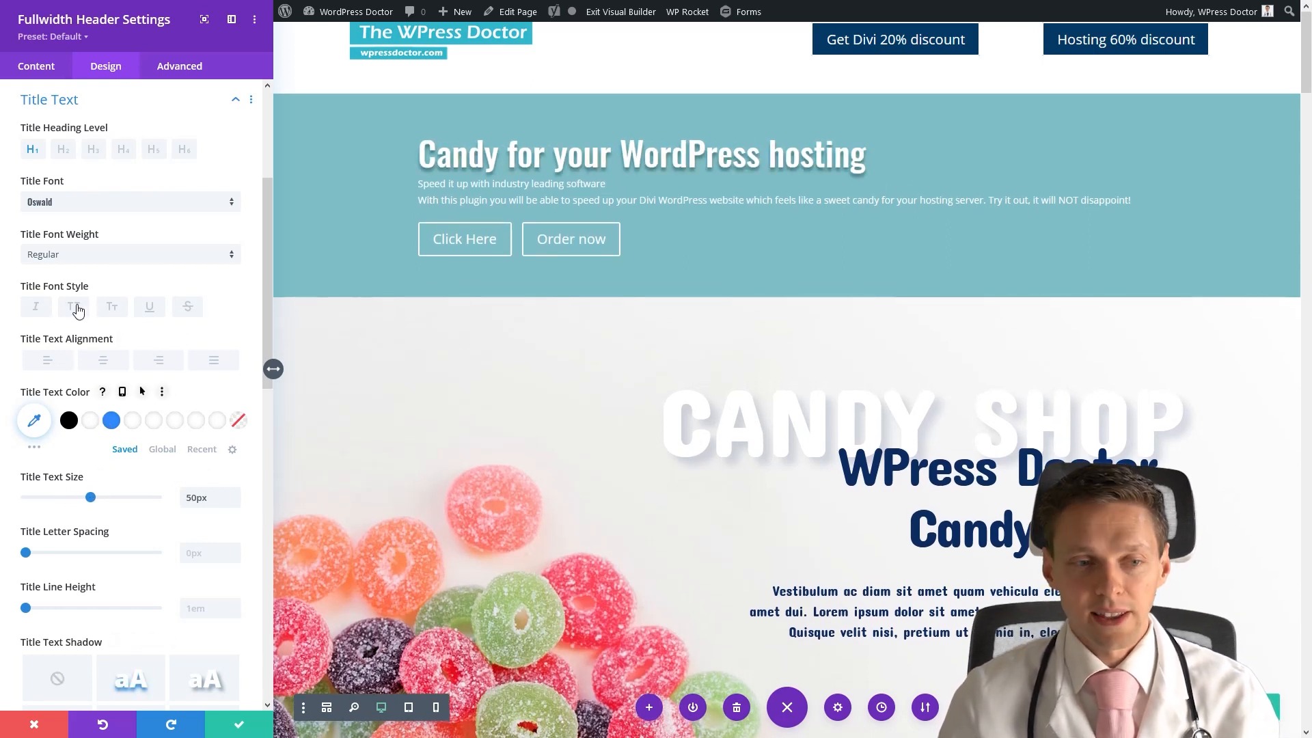
# Step: Style the header's subtitle in white Spectral SC at 24px with a text shadow and increased line height
pyautogui.scroll(-10, 77, 311)
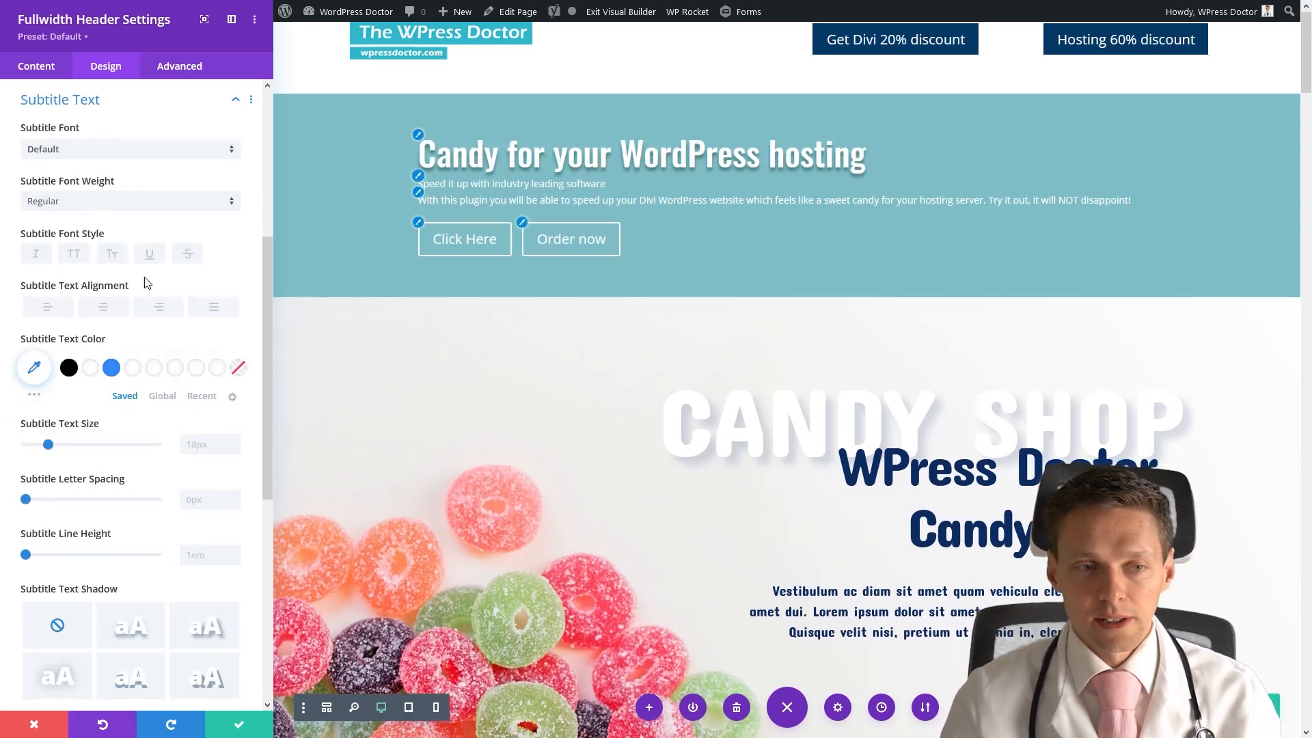
pyautogui.click(93, 369)
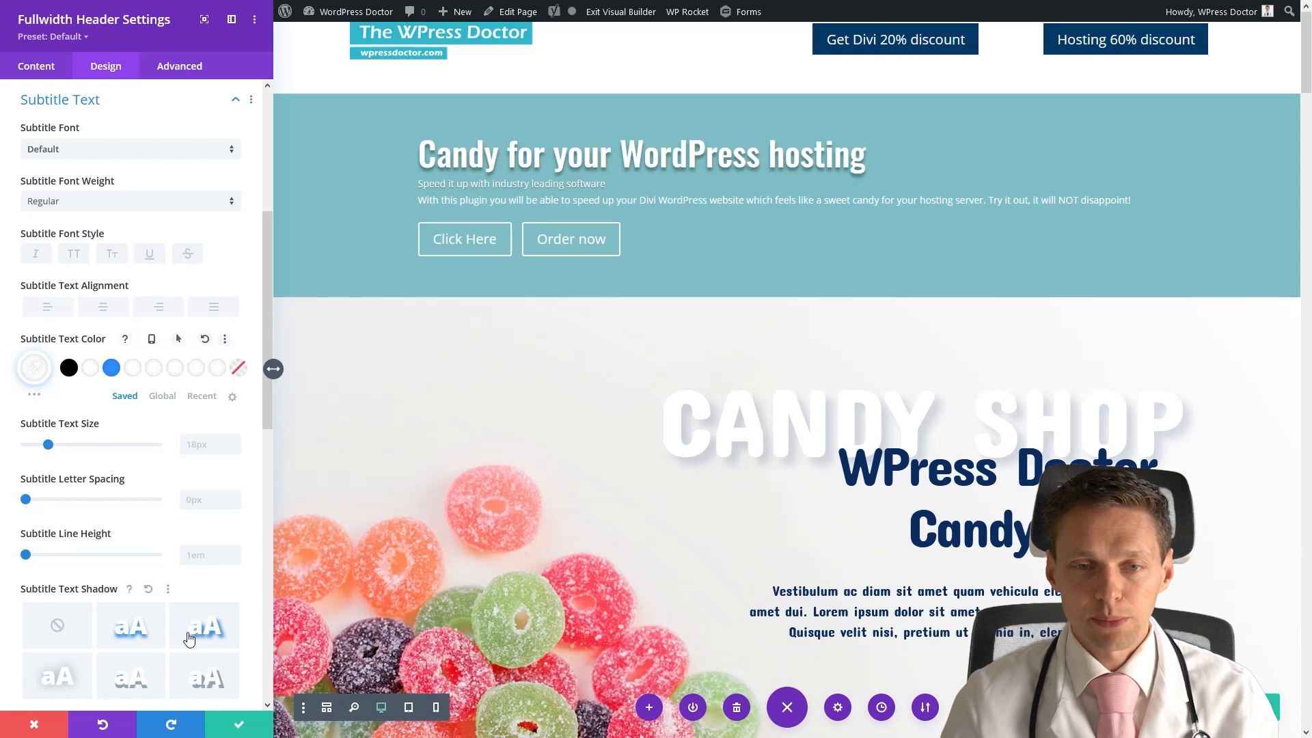
pyautogui.click(77, 149)
pyautogui.click(77, 293)
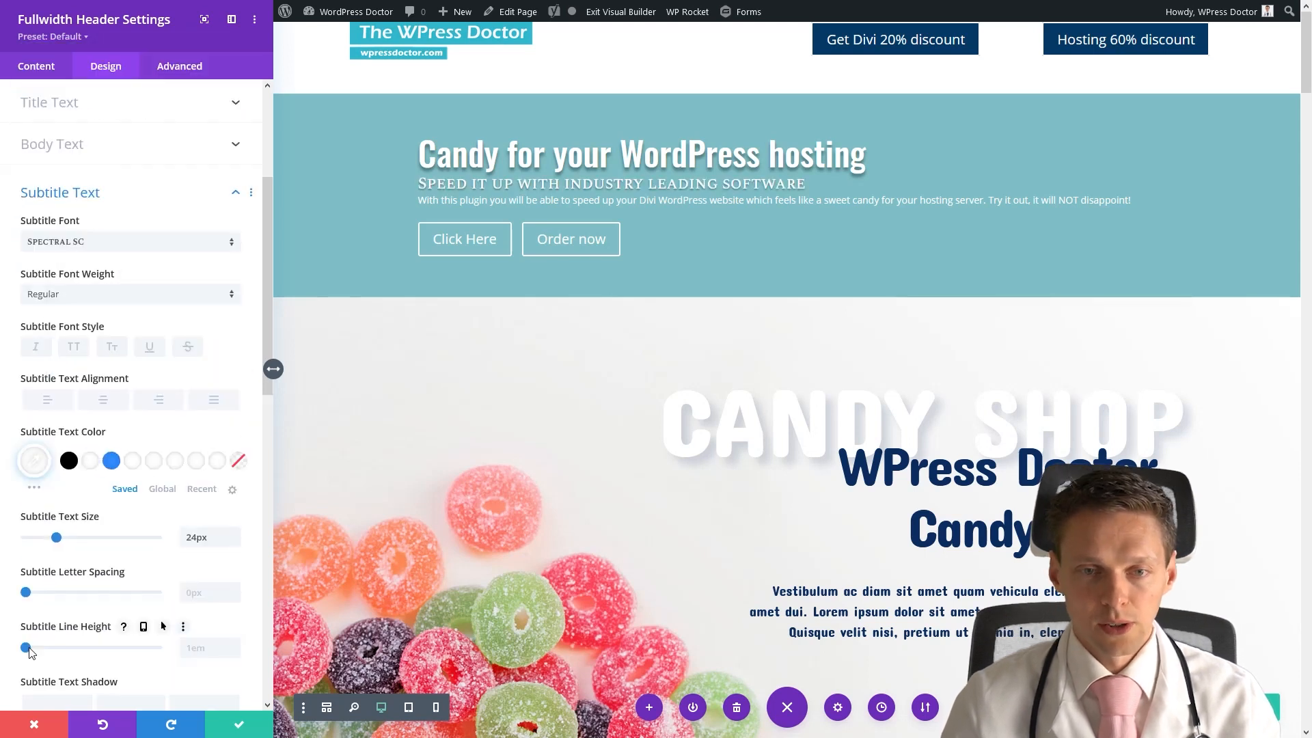
pyautogui.moveTo(31, 653); pyautogui.dragTo(33, 651)
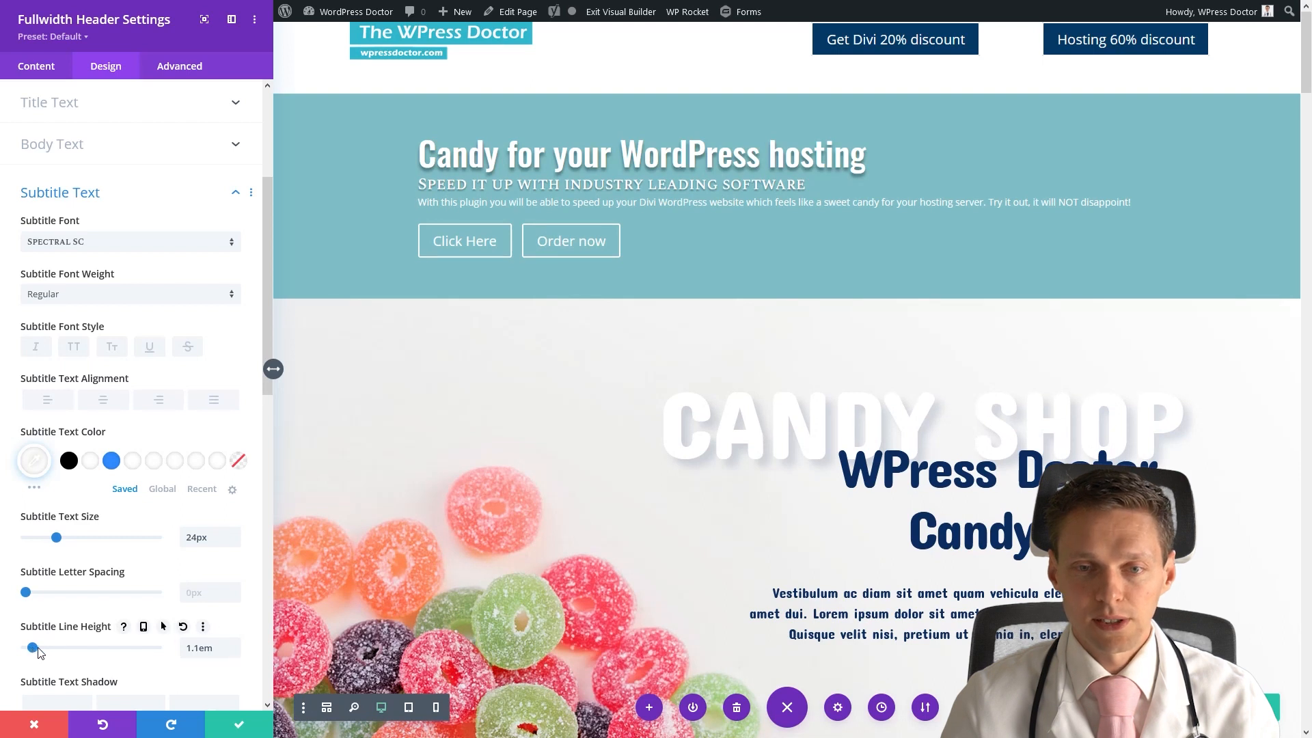
# Step: Style the header's body text in white Spectral SC at 26px
pyautogui.click(420, 219)
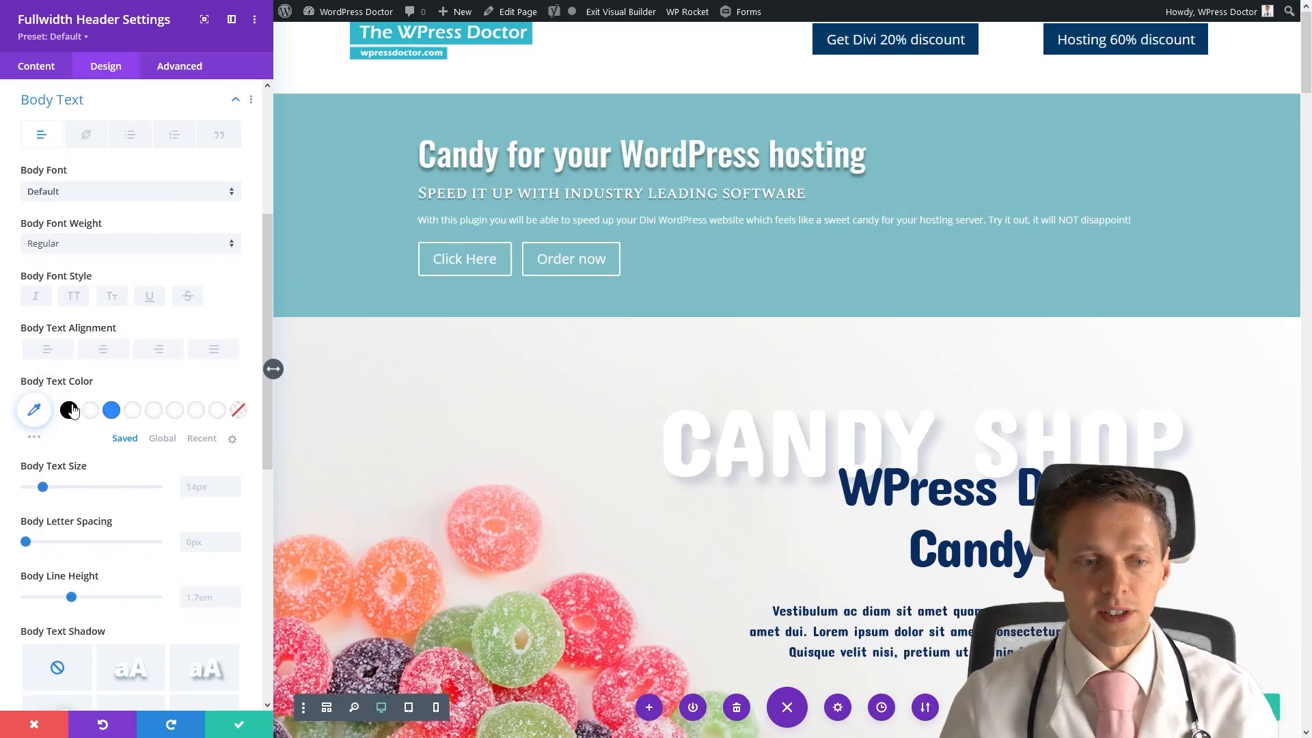
pyautogui.click(69, 409)
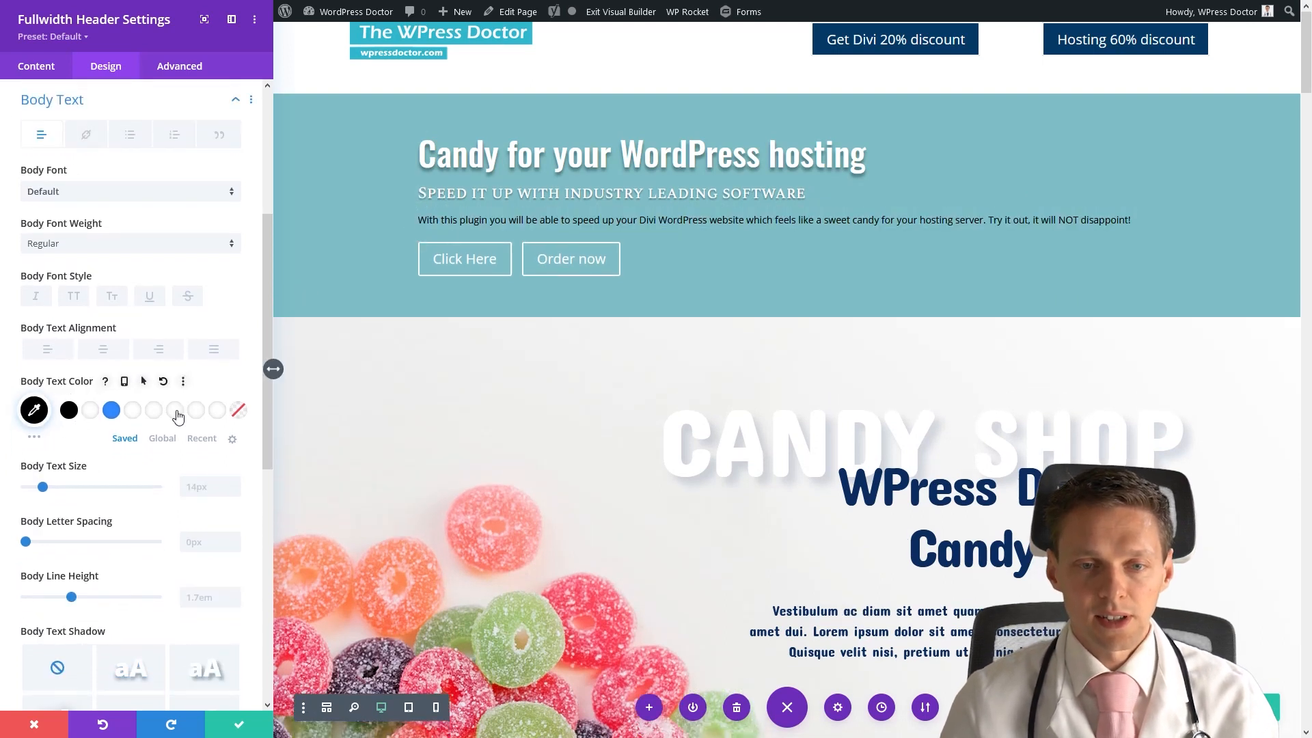
pyautogui.click(76, 190)
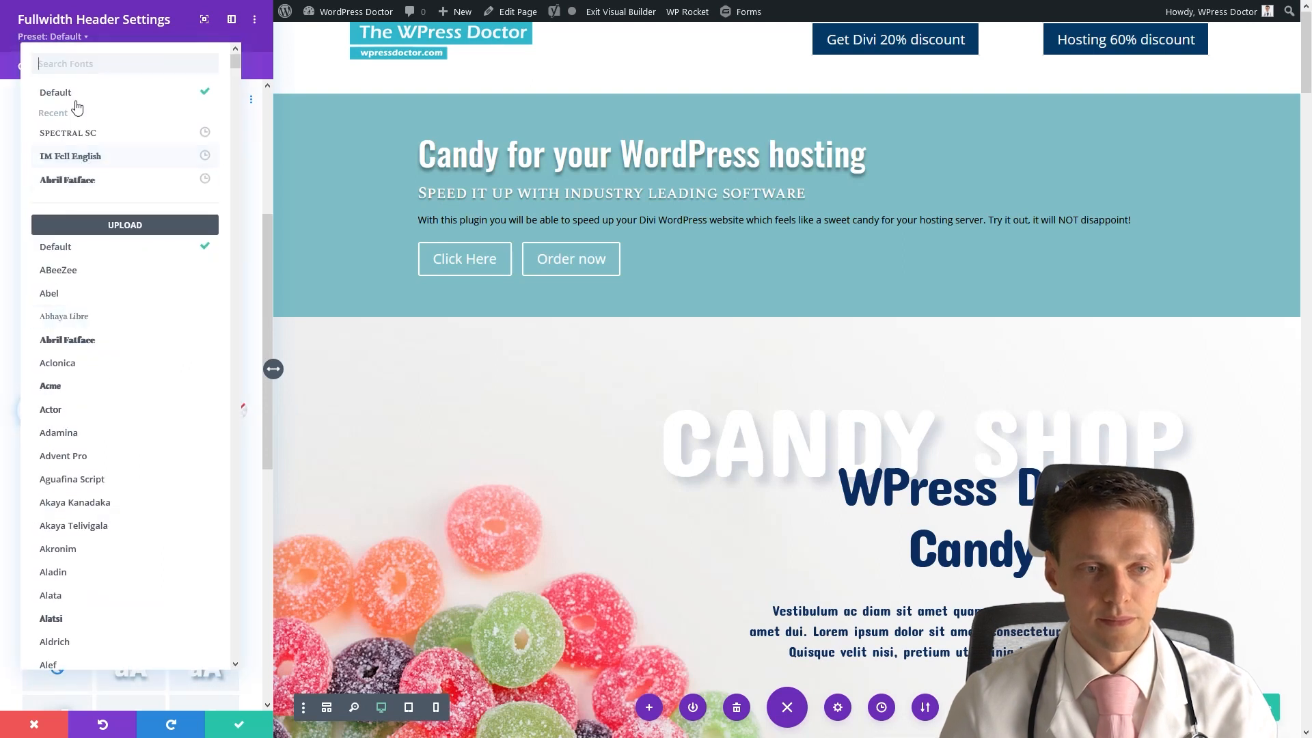
pyautogui.click(72, 71)
pyautogui.click(73, 135)
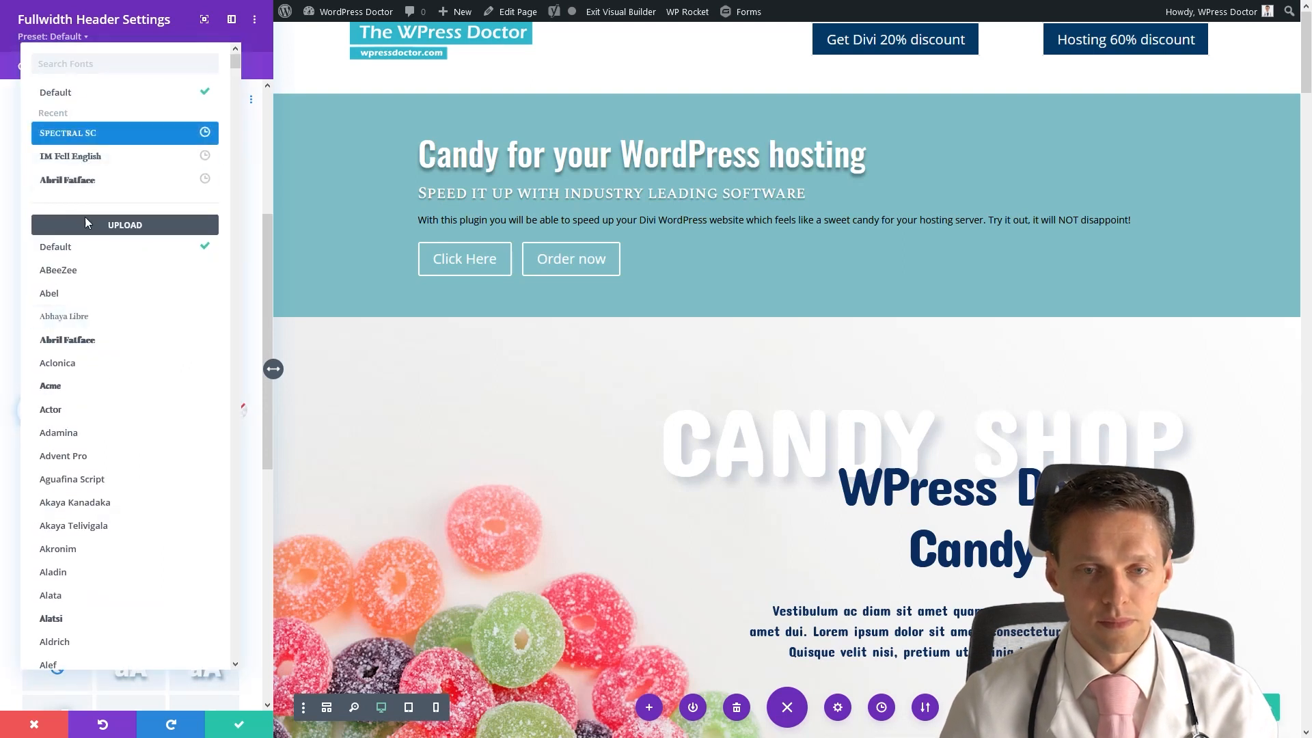
pyautogui.moveTo(44, 486); pyautogui.dragTo(61, 492)
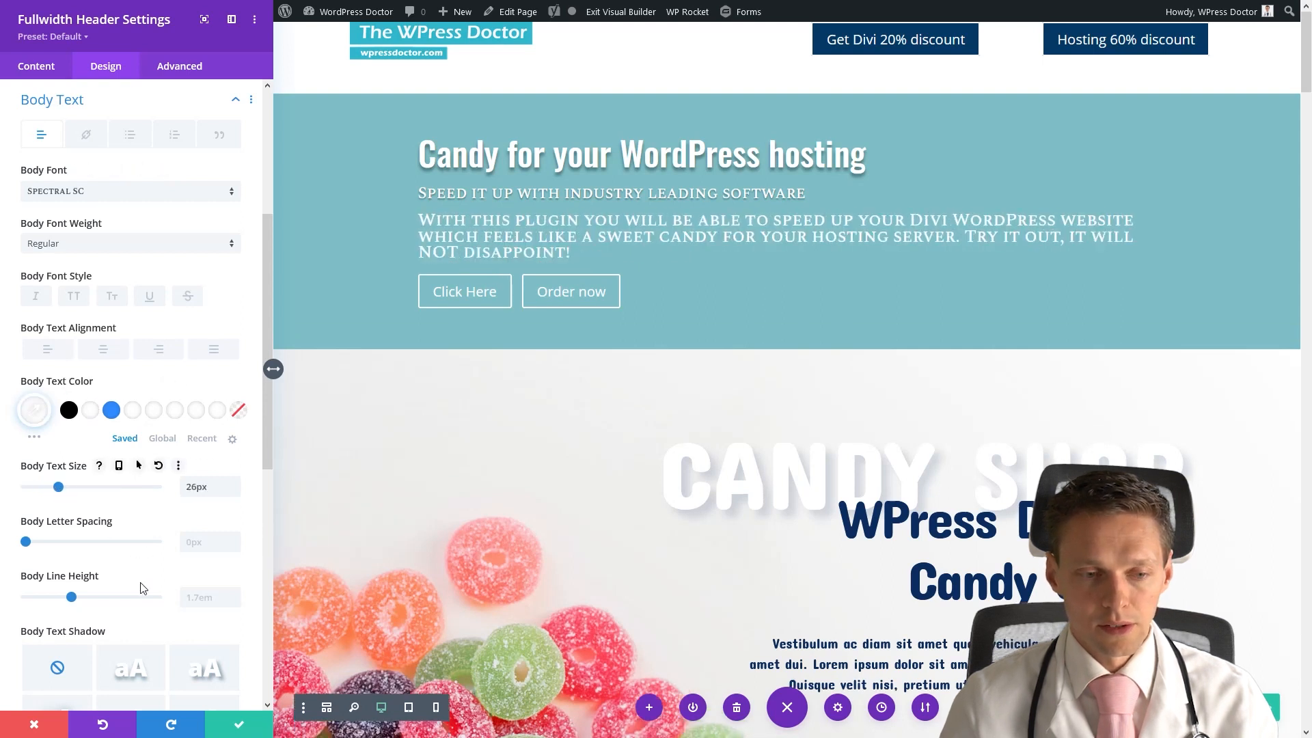
# Step: Set the Fullwidth Header's background colour to #1a1844 and save the module settings
pyautogui.click(36, 65)
pyautogui.click(88, 583)
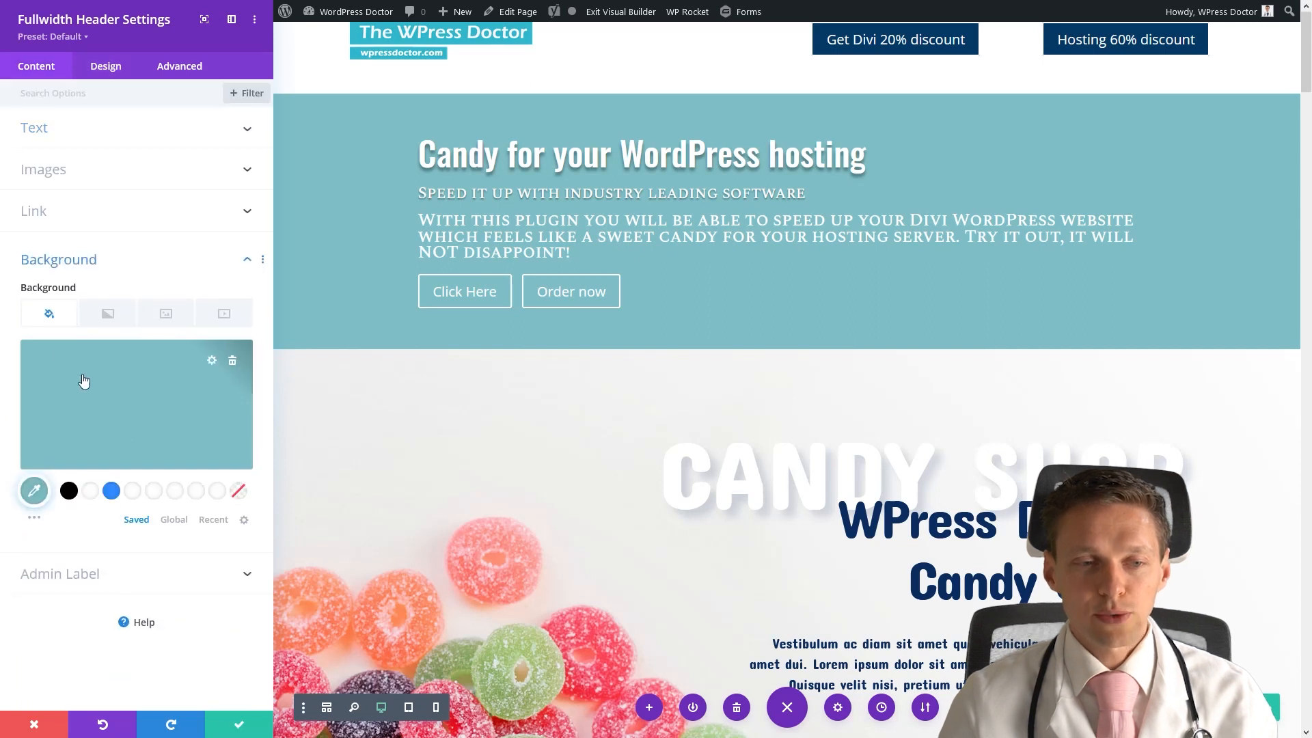
pyautogui.click(160, 386)
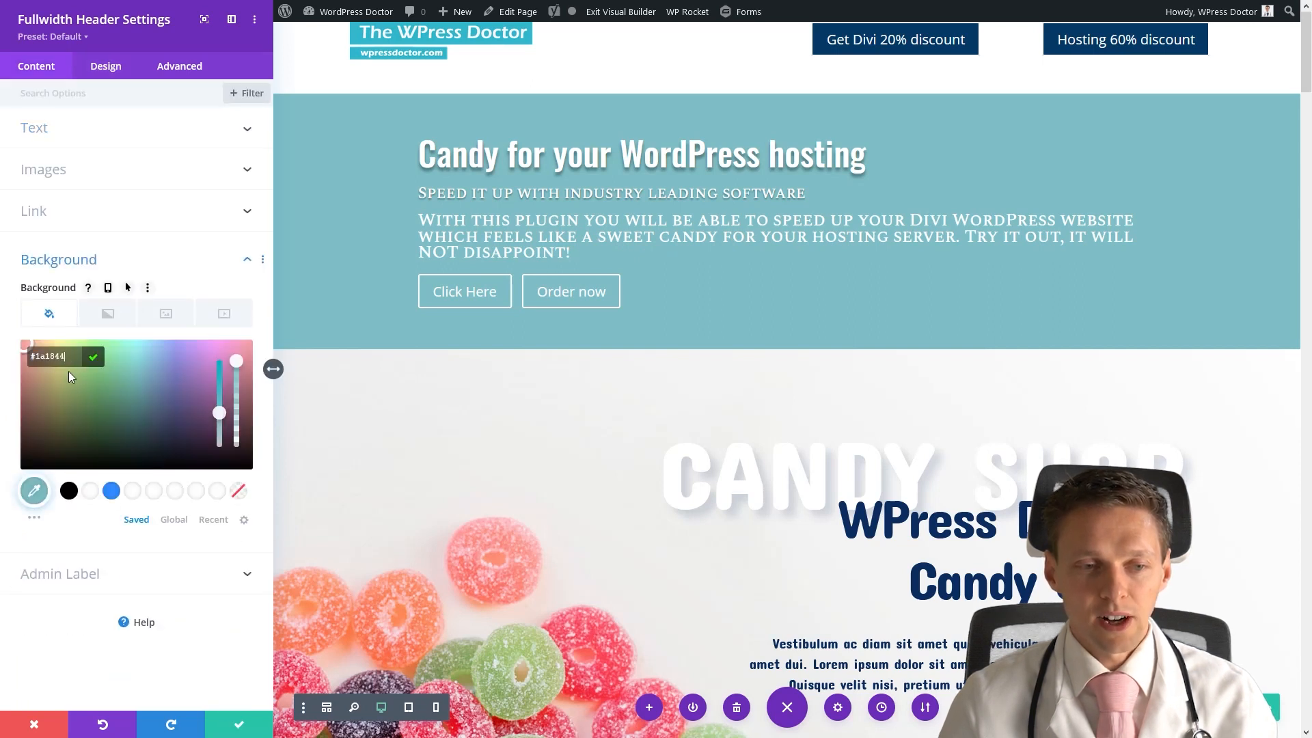
pyautogui.click(94, 367)
pyautogui.click(220, 721)
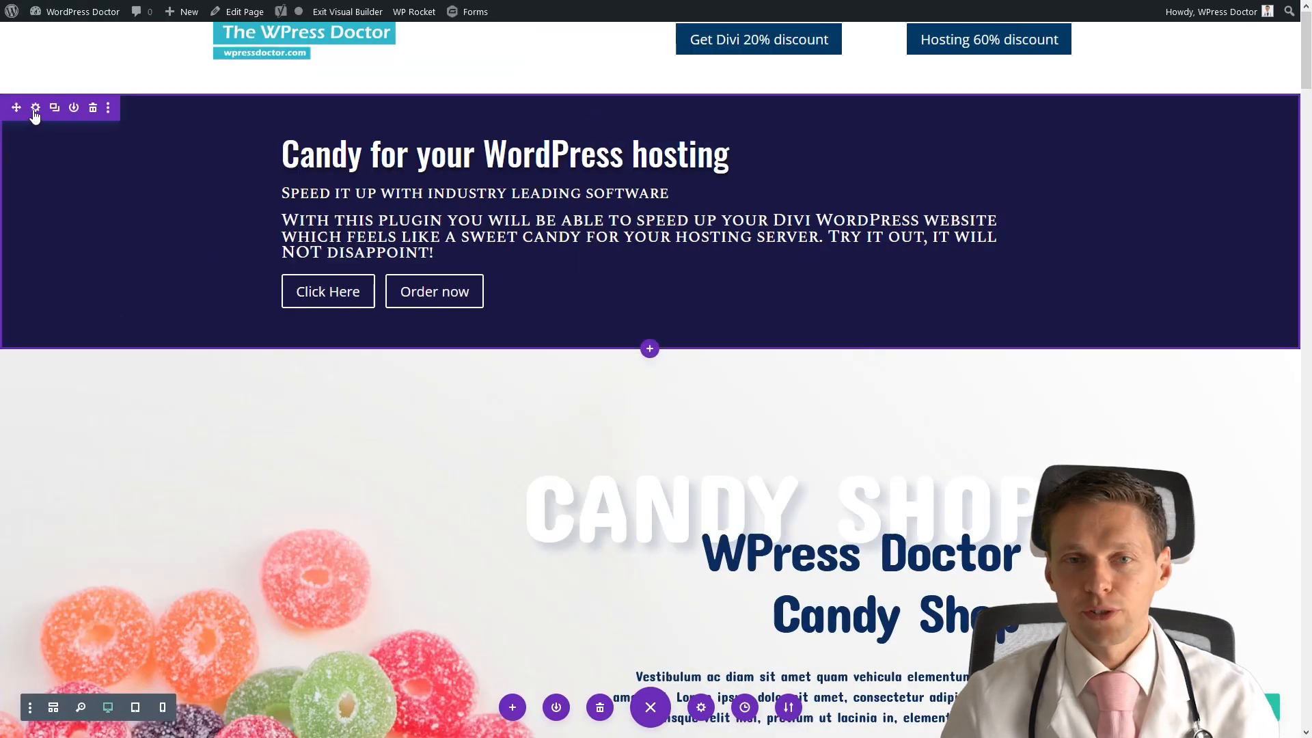
# Step: Give the fullwidth section a top divider in the layered style that points down at its centre
pyautogui.click(35, 109)
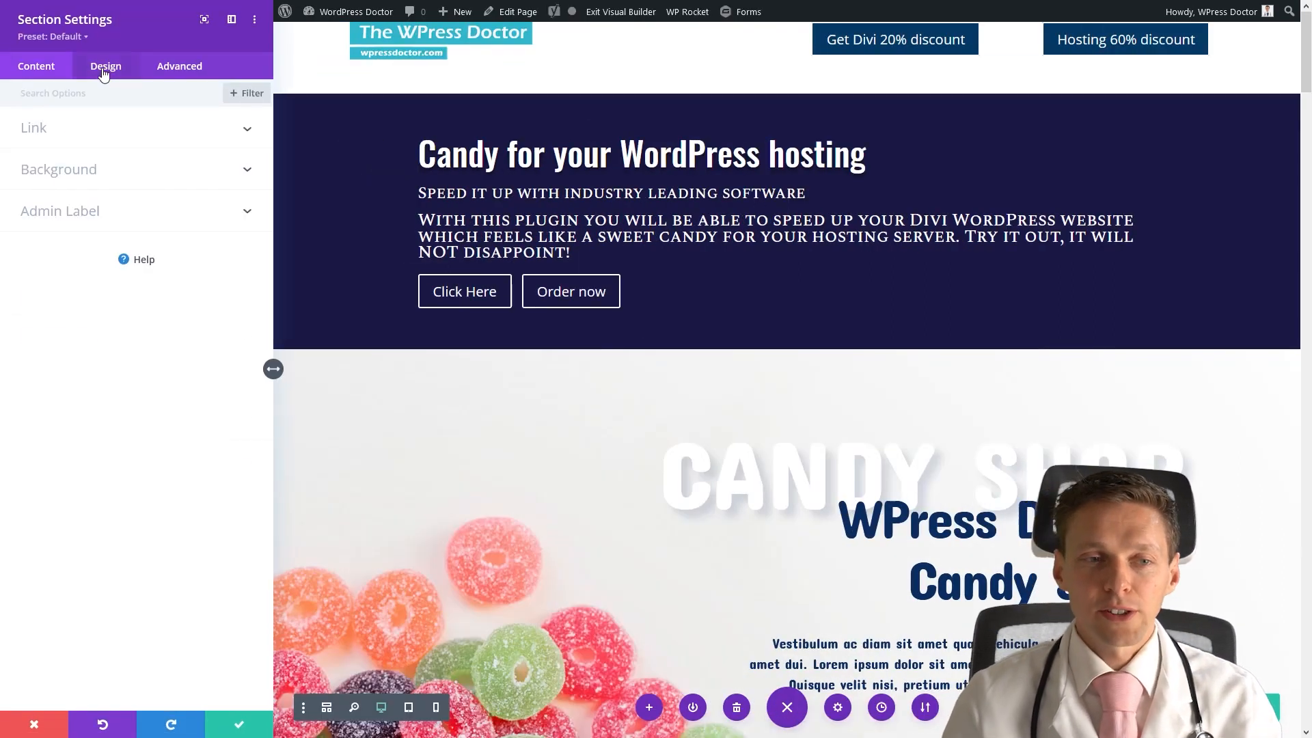
pyautogui.click(104, 69)
pyautogui.click(75, 165)
pyautogui.click(84, 220)
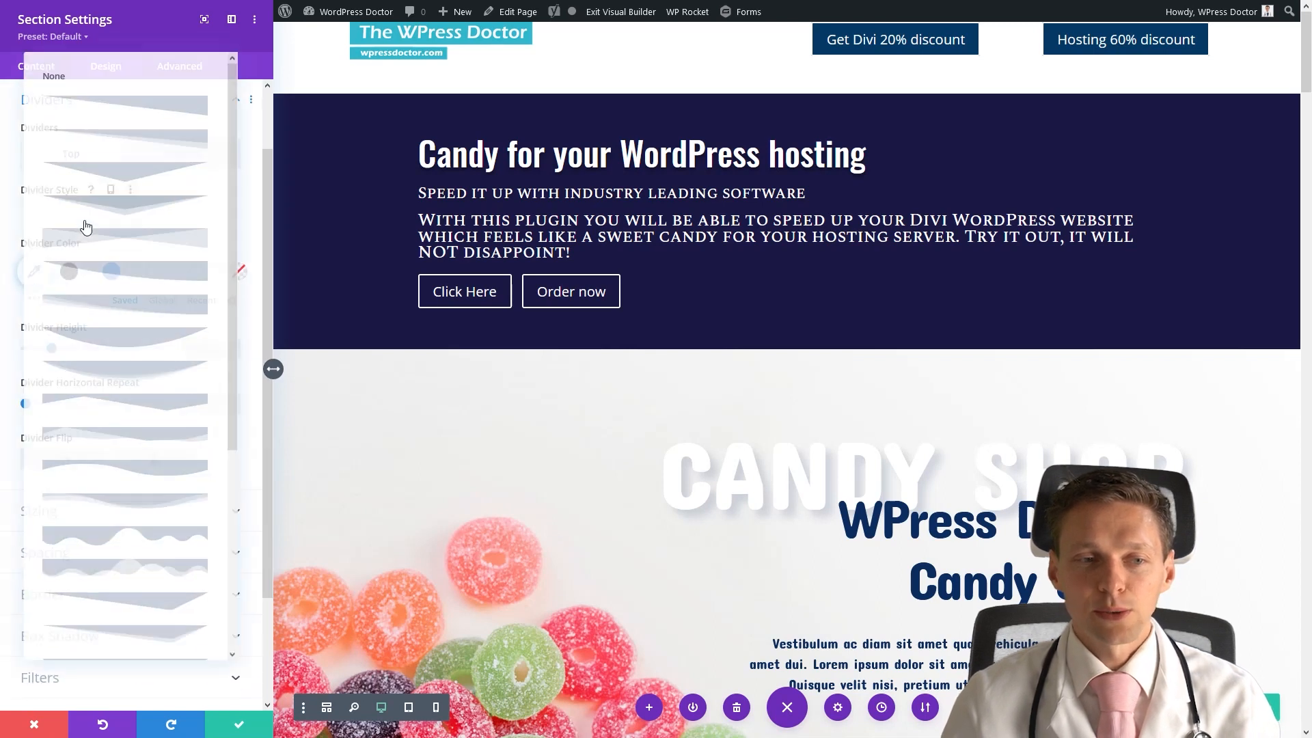
pyautogui.click(113, 200)
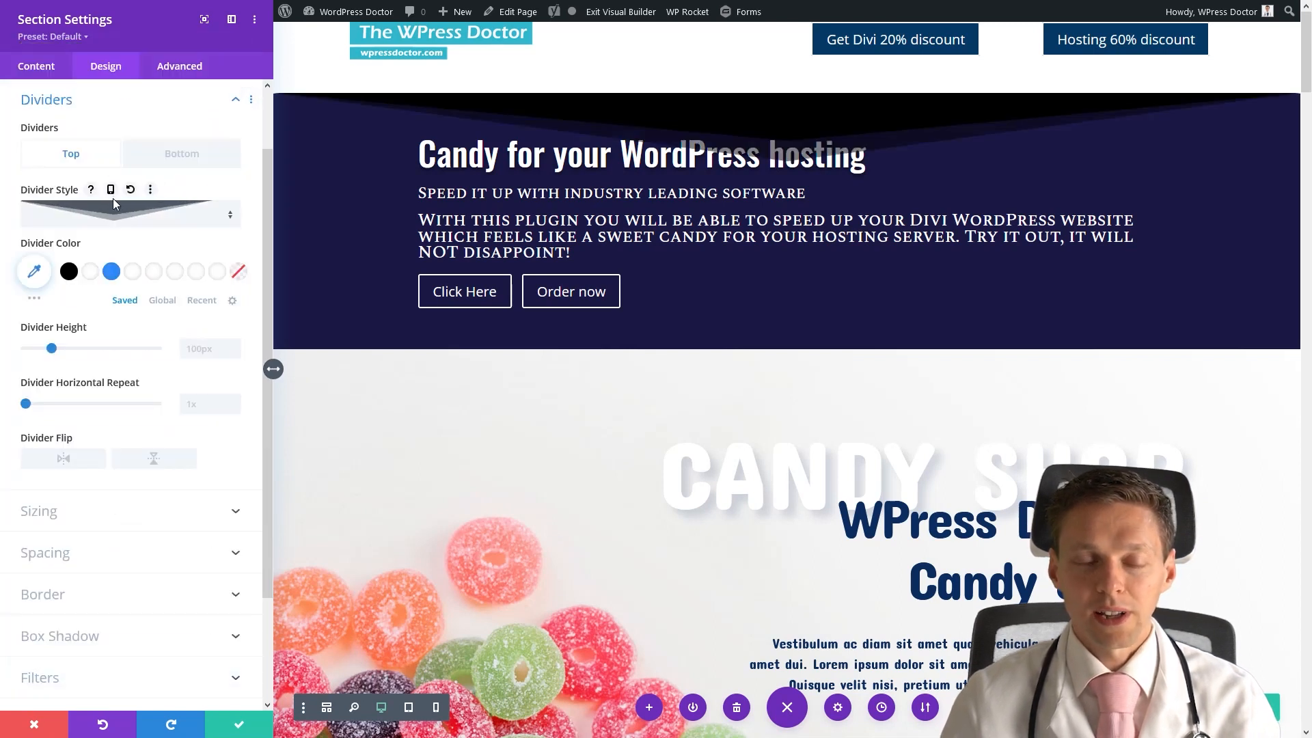
# Step: Set the top divider's colour to white at 0.3 opacity and its height to 45vw, and save the section settings
pyautogui.click(112, 272)
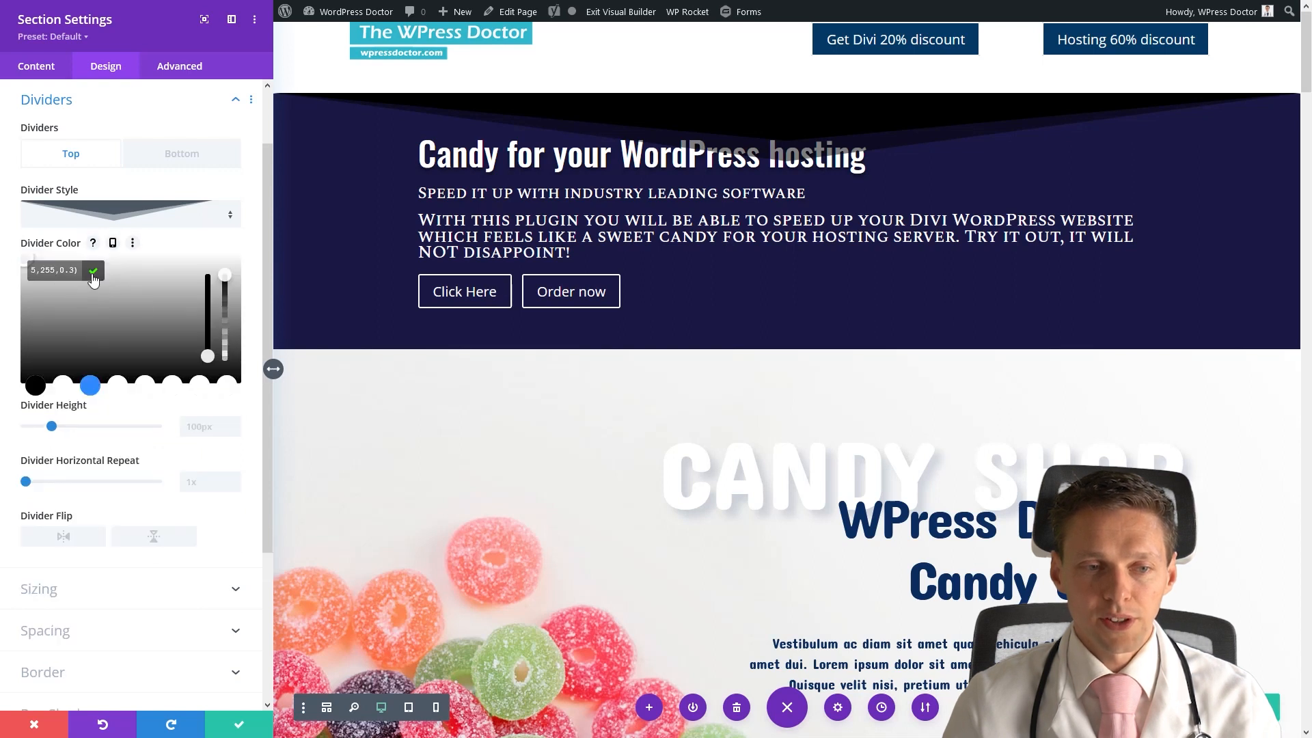
pyautogui.click(93, 273)
pyautogui.click(161, 271)
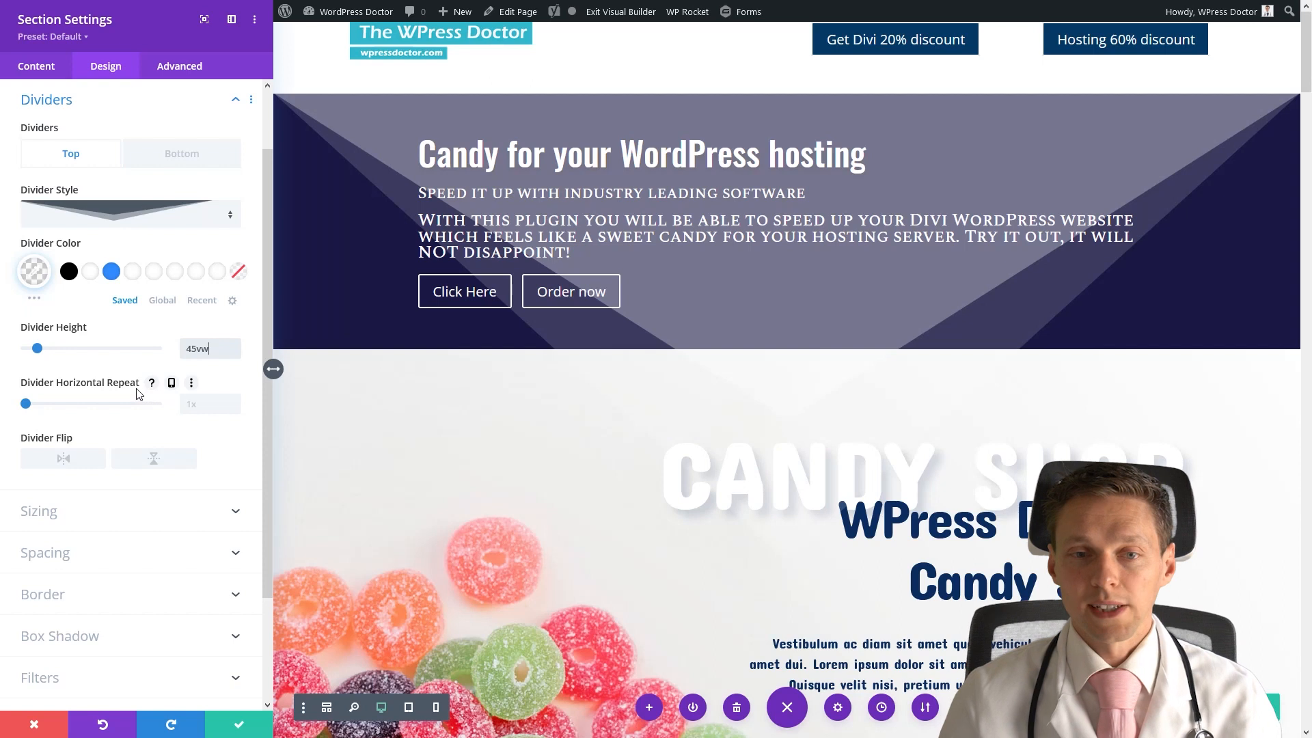
pyautogui.scroll(1, 96, 380)
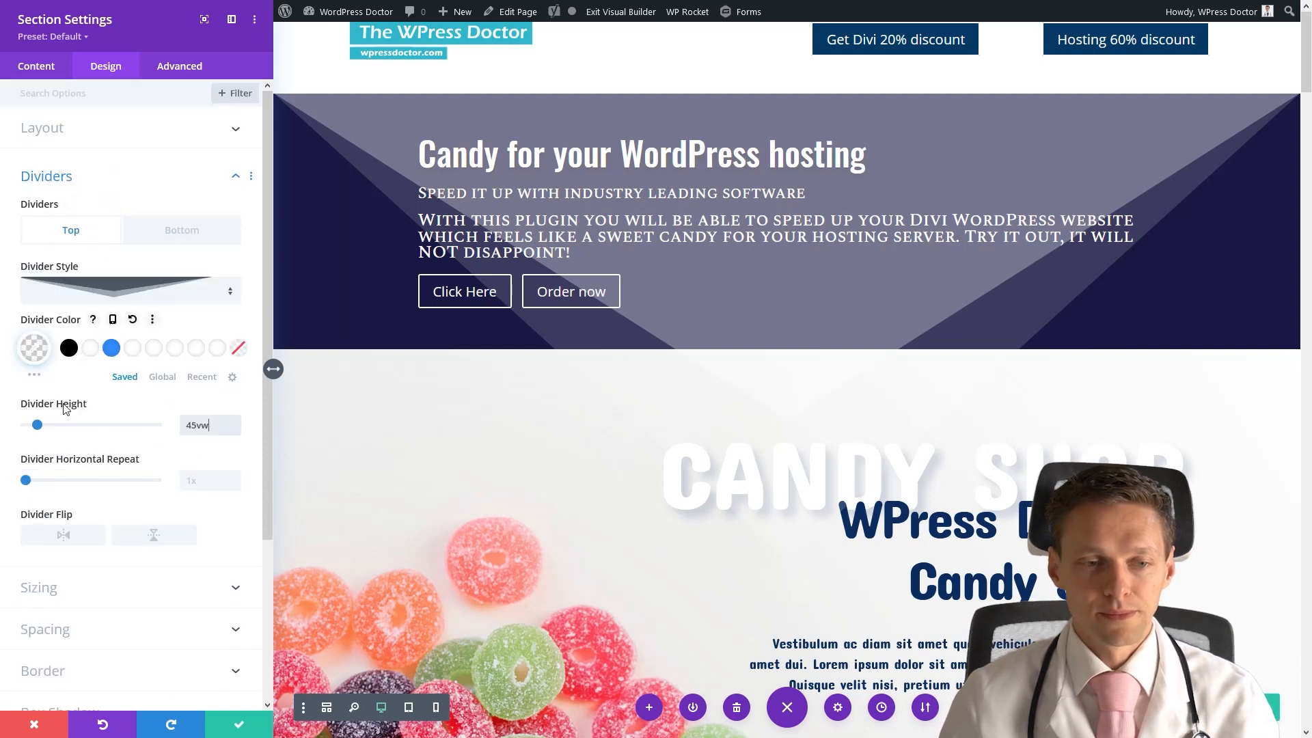
pyautogui.click(239, 724)
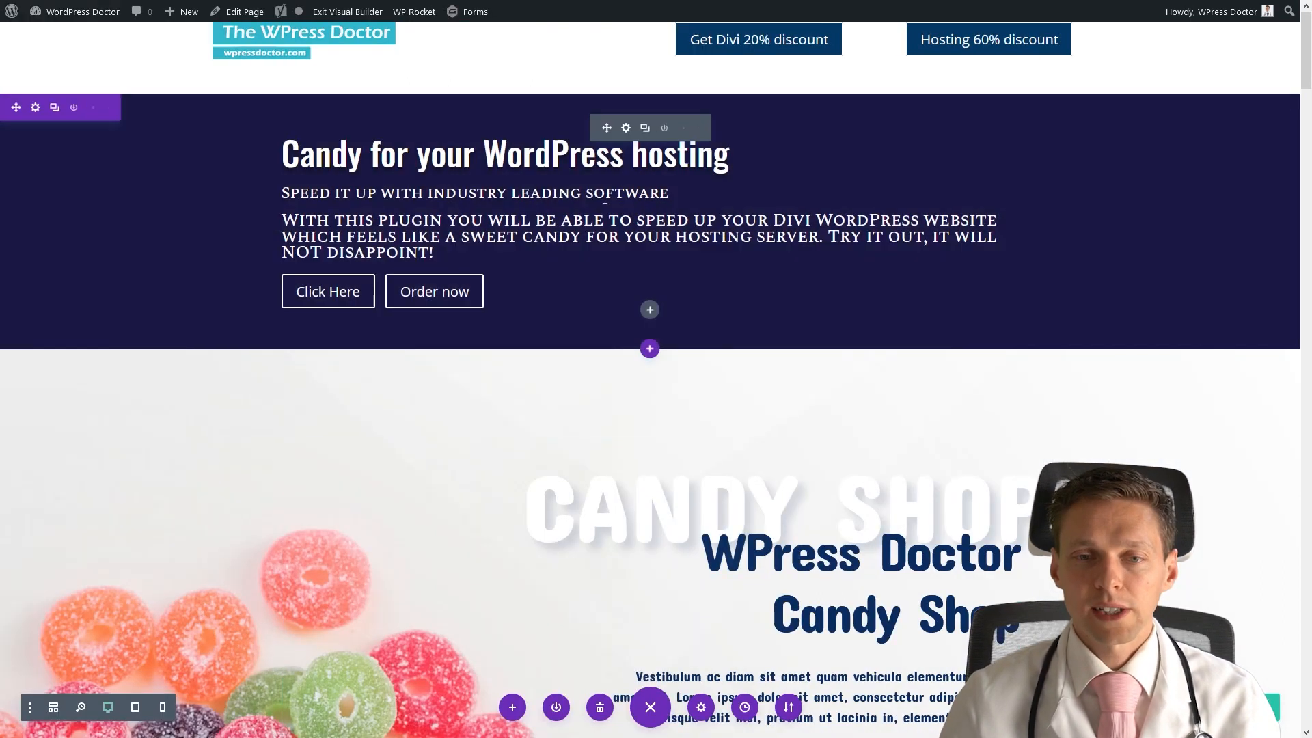
# Step: Enable custom styles for the Fullwidth Header's first button and set its background colour to #fe4943
pyautogui.click(625, 128)
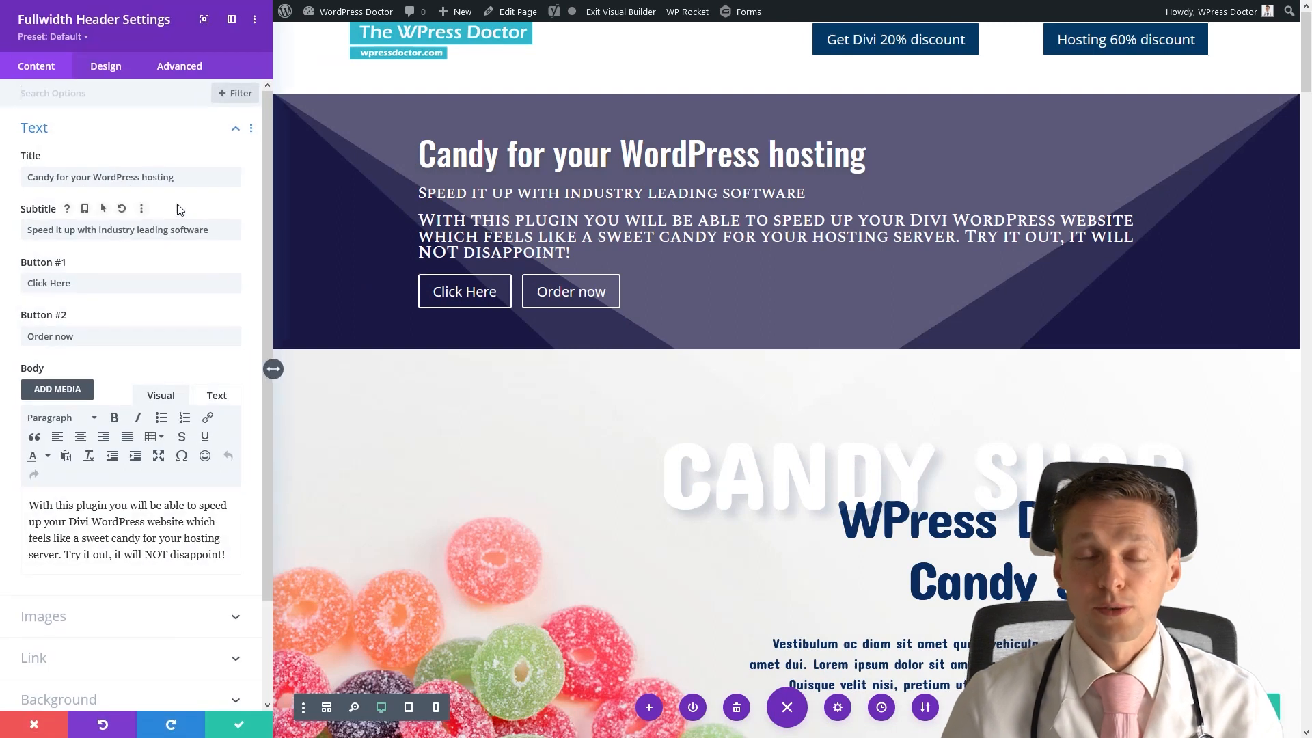
pyautogui.scroll(-2, 110, 306)
pyautogui.scroll(2, 109, 306)
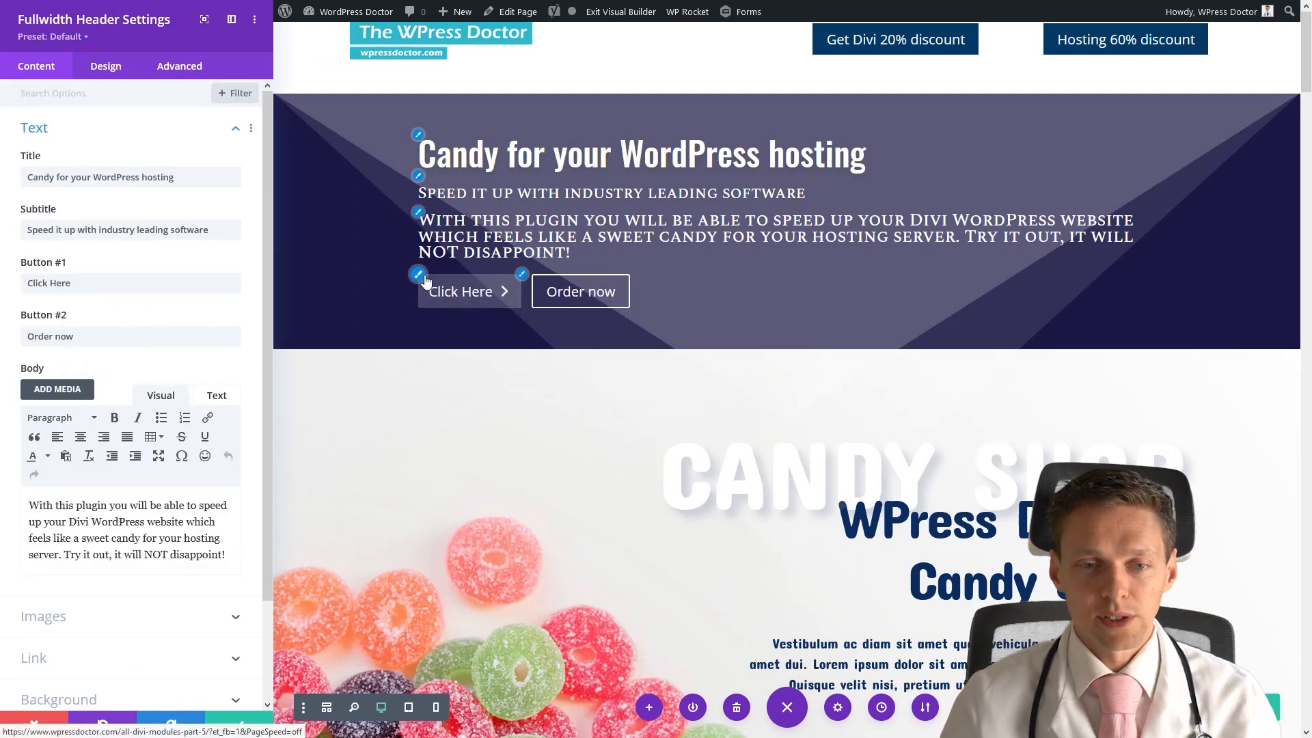
pyautogui.click(419, 276)
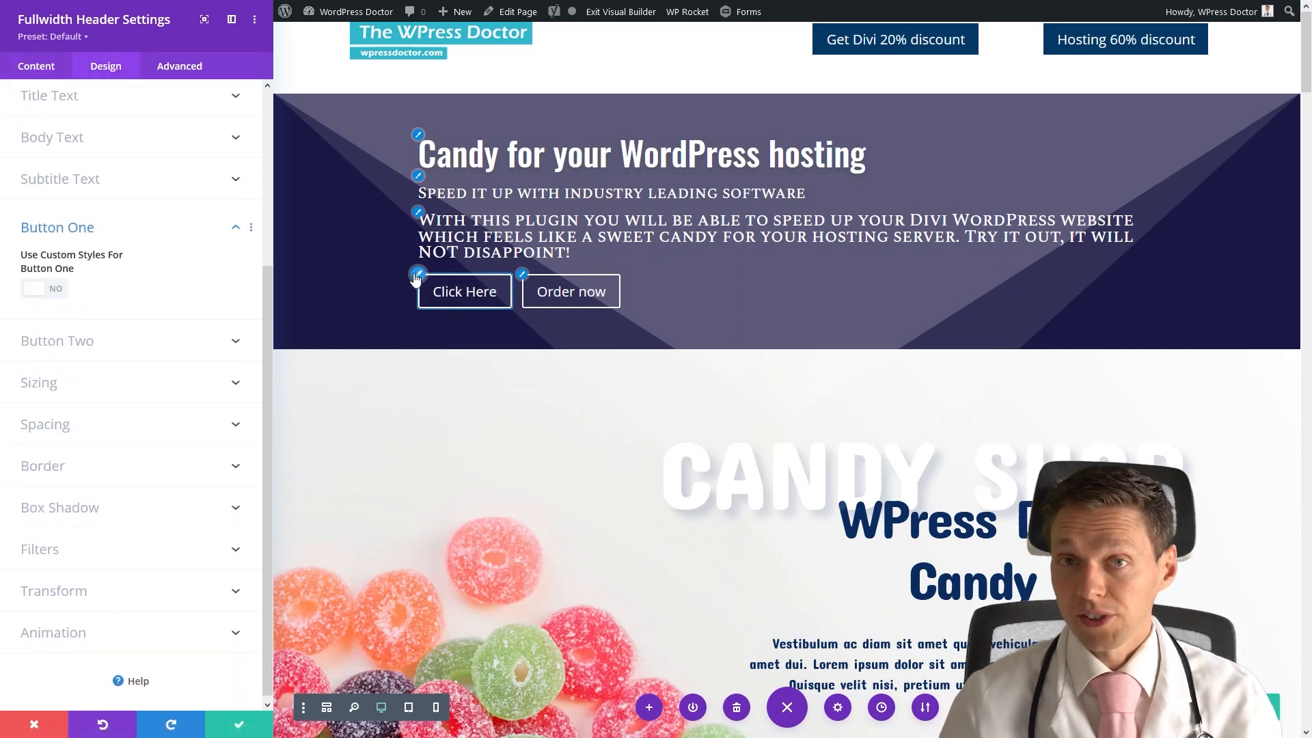
pyautogui.click(34, 289)
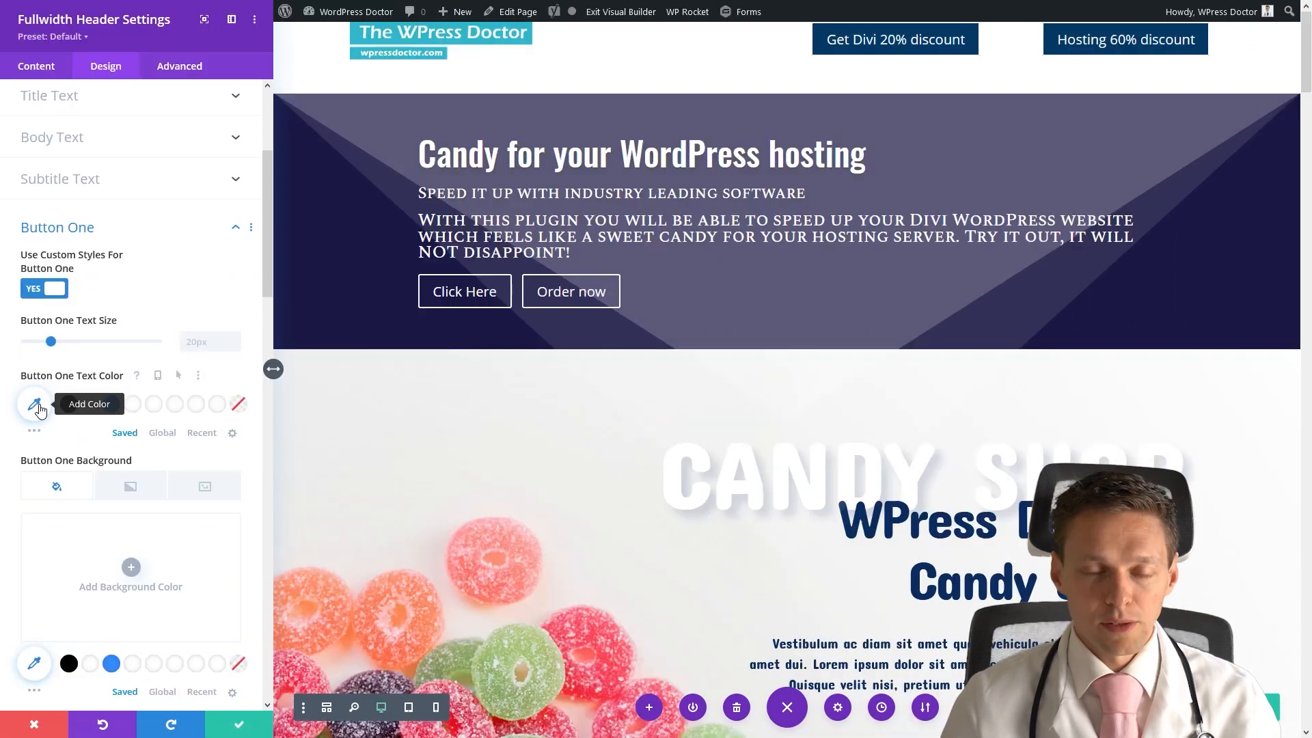
pyautogui.click(127, 576)
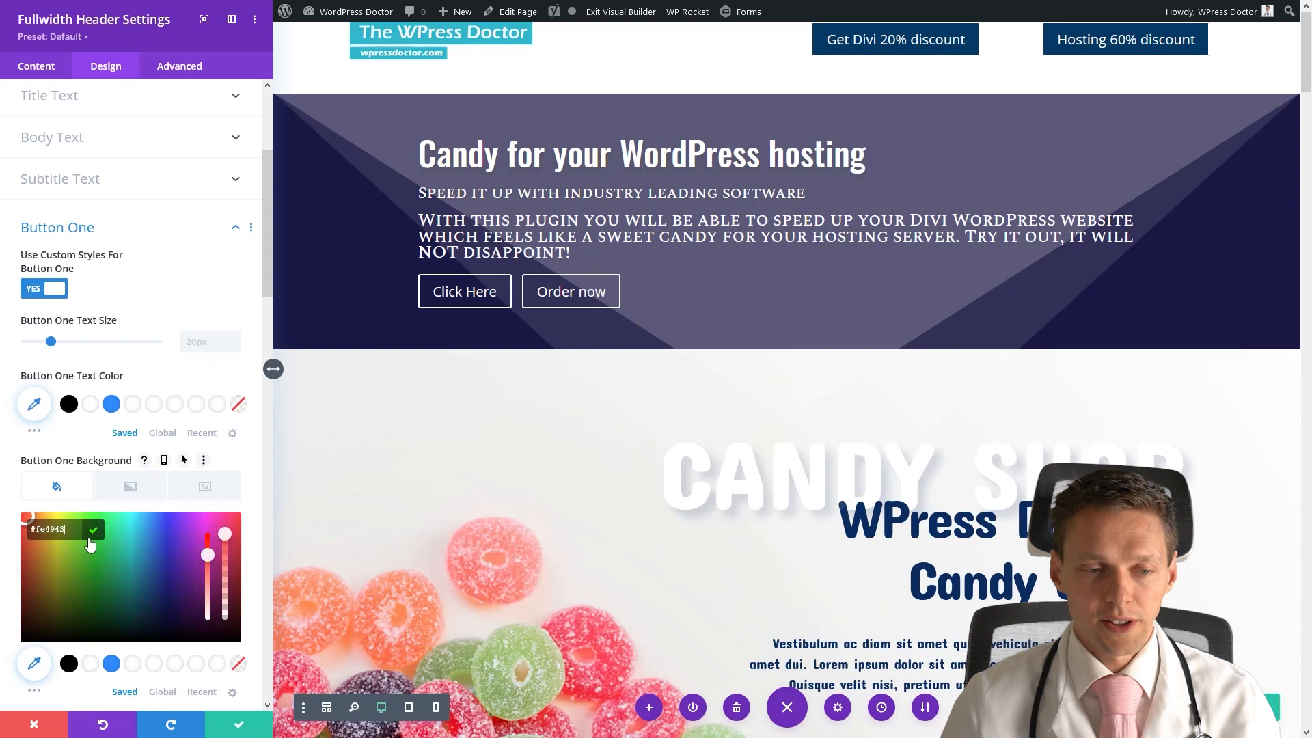
pyautogui.click(92, 530)
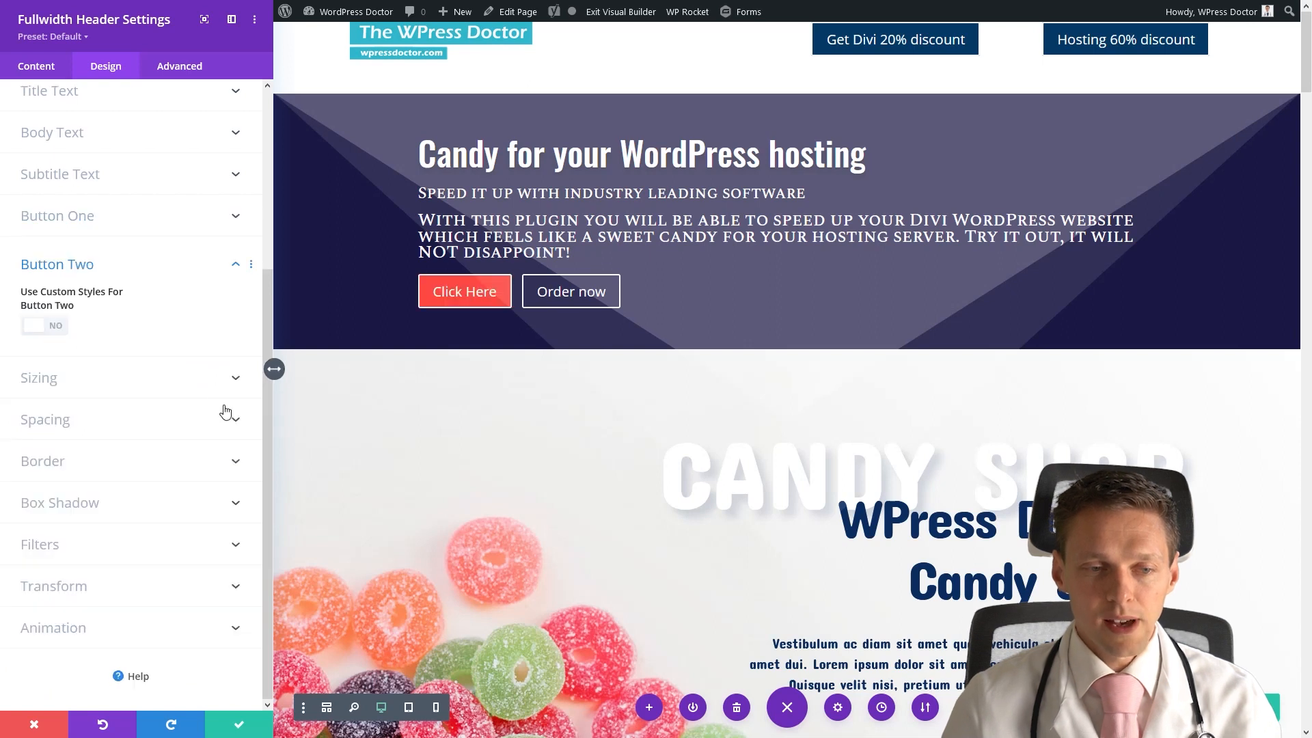
# Step: Enable custom styles for the header's second button, set its background colour to #fe4943, and save the module settings
pyautogui.click(54, 326)
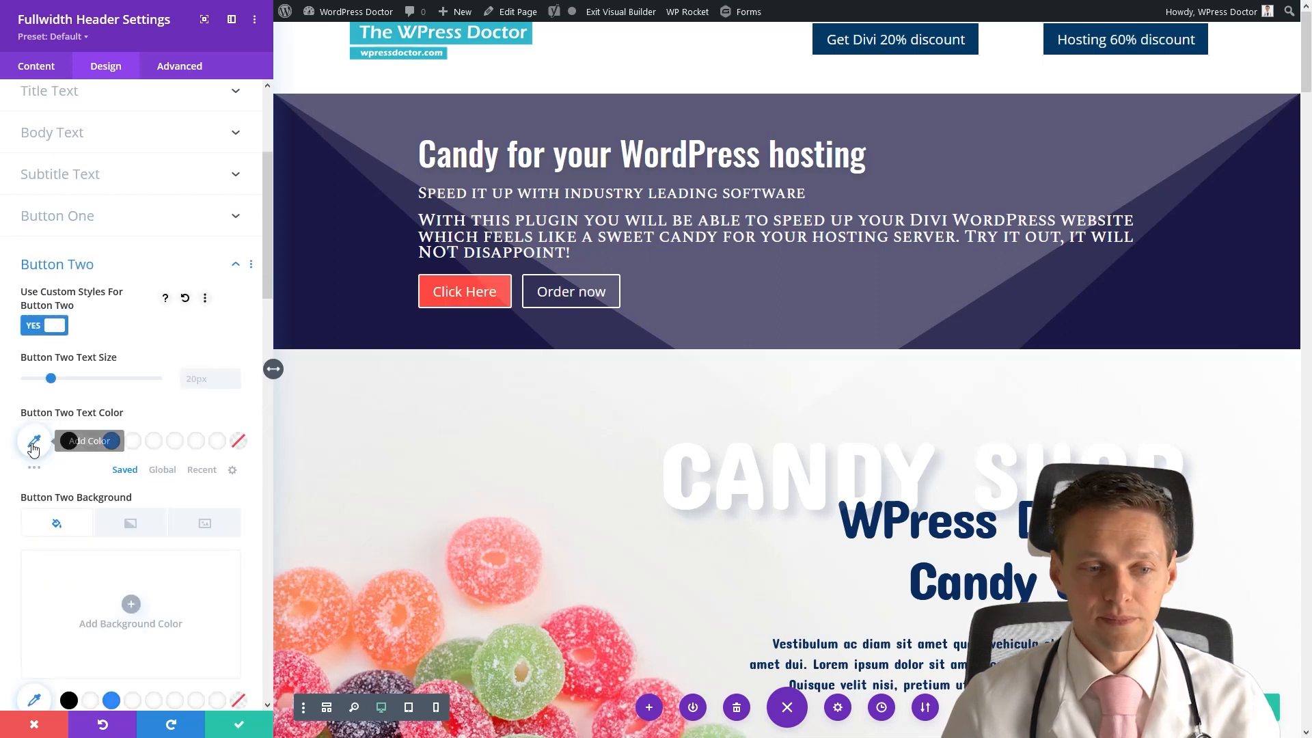
pyautogui.click(35, 443)
pyautogui.click(131, 683)
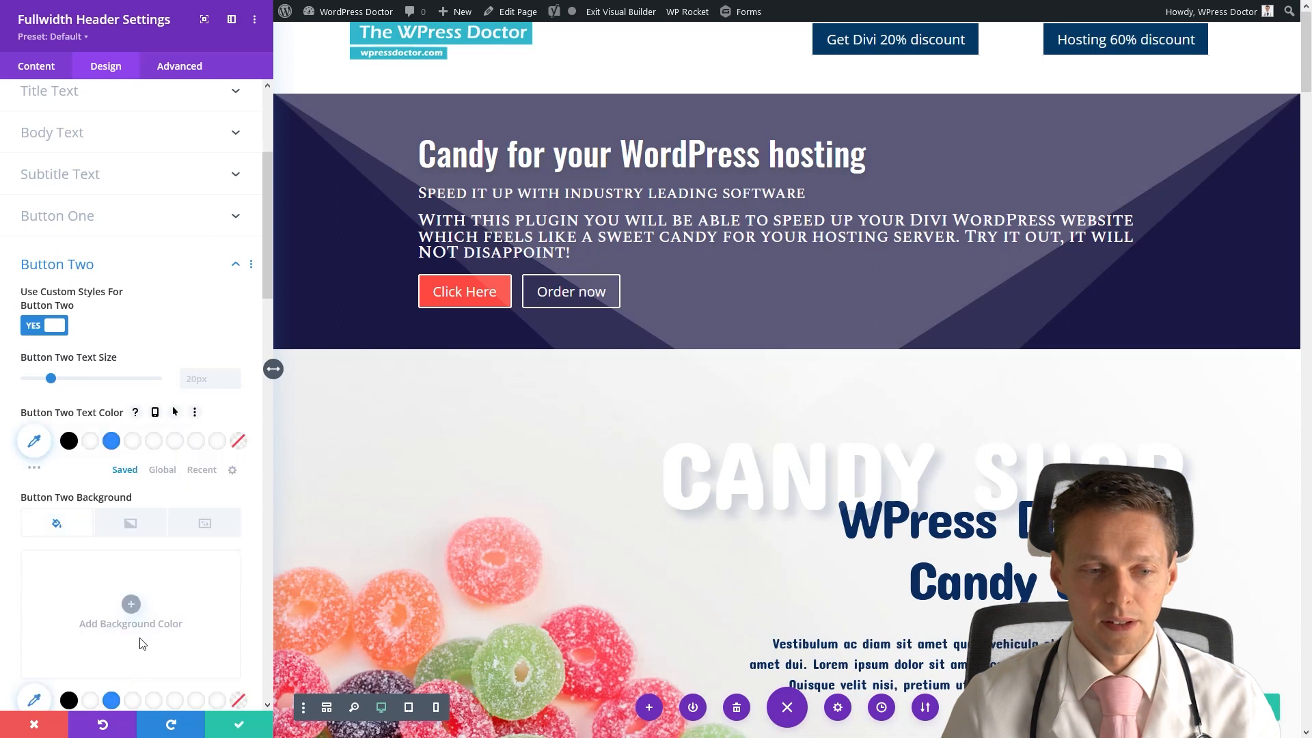
pyautogui.click(130, 604)
pyautogui.write('#fe4943')
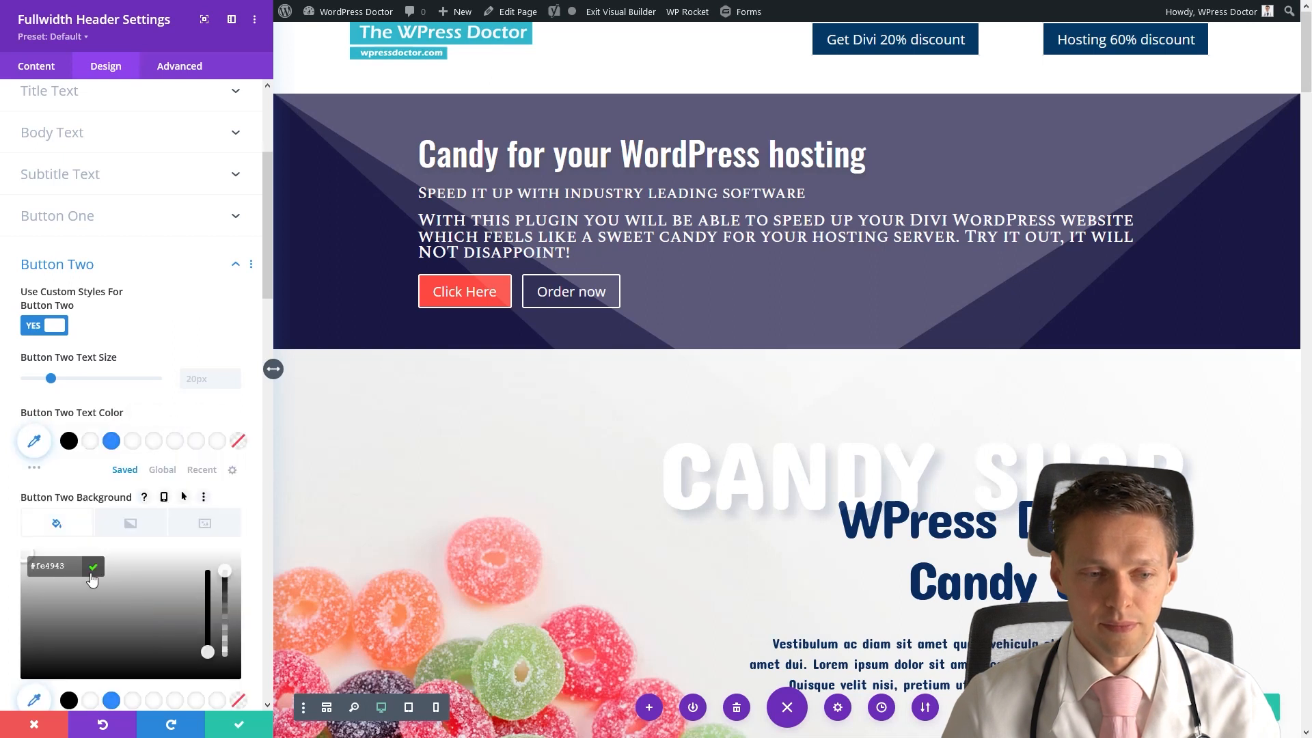
pyautogui.click(91, 571)
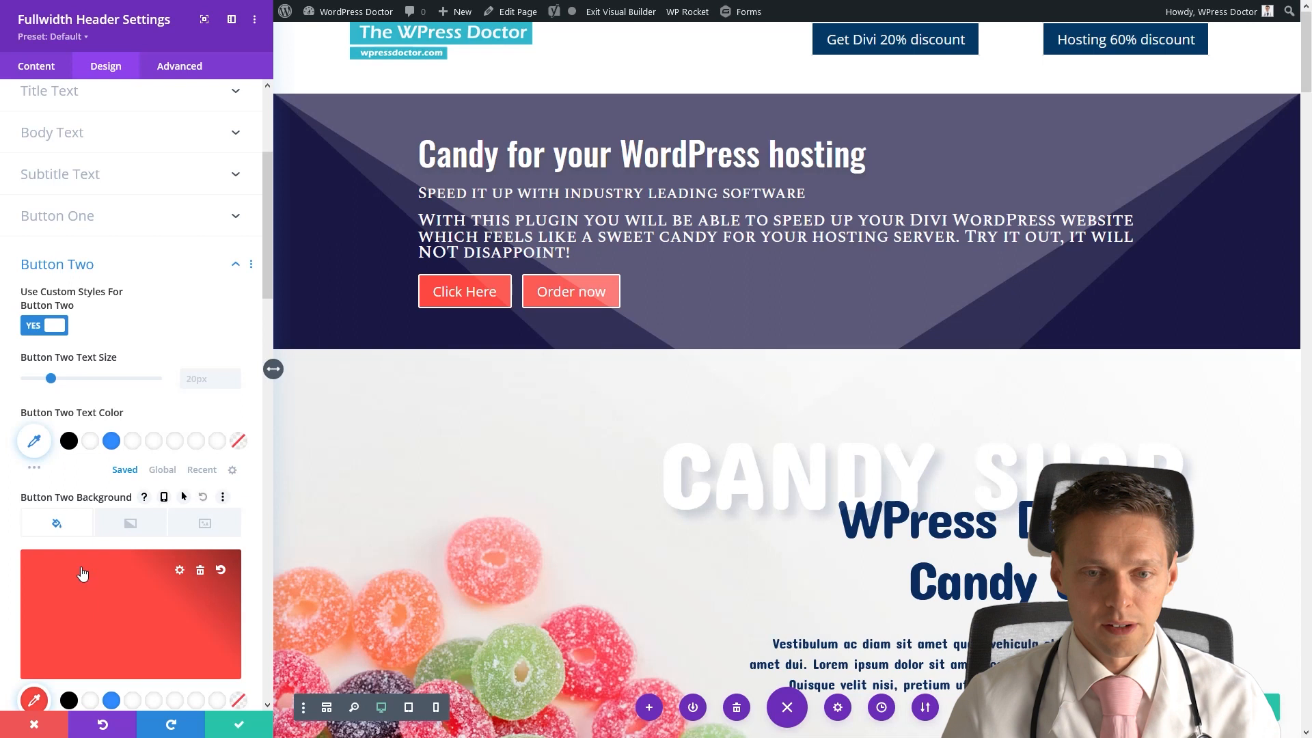
pyautogui.click(239, 724)
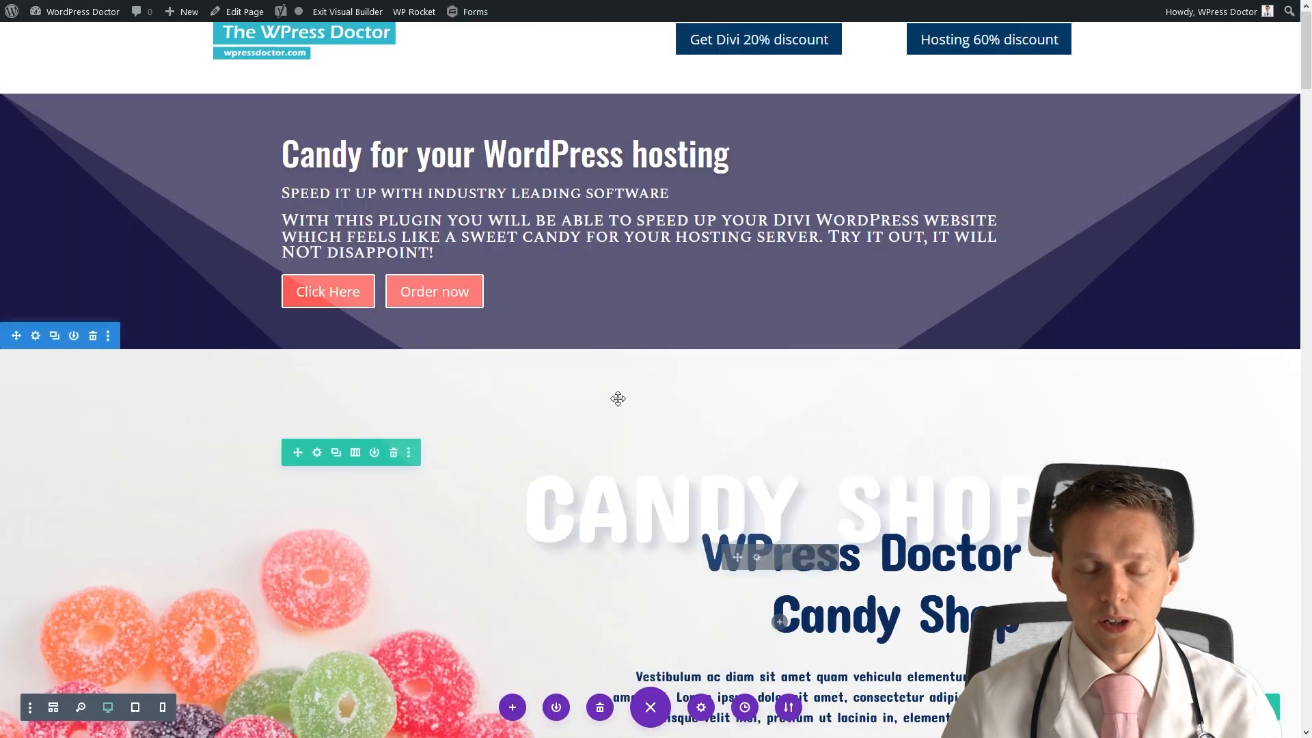
# Step: Add the picture of the girl with the toy plane from the media library as the Fullwidth Header's header image
pyautogui.click(625, 128)
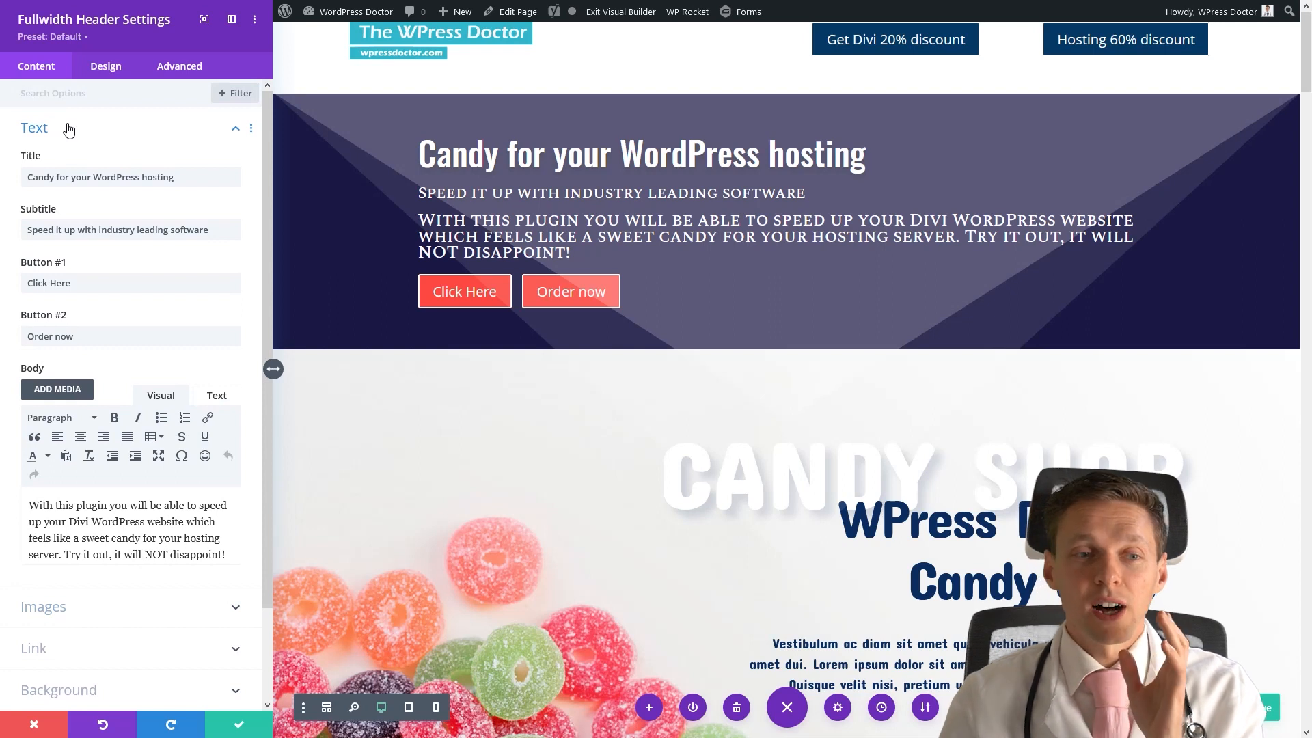
pyautogui.scroll(-3, 82, 307)
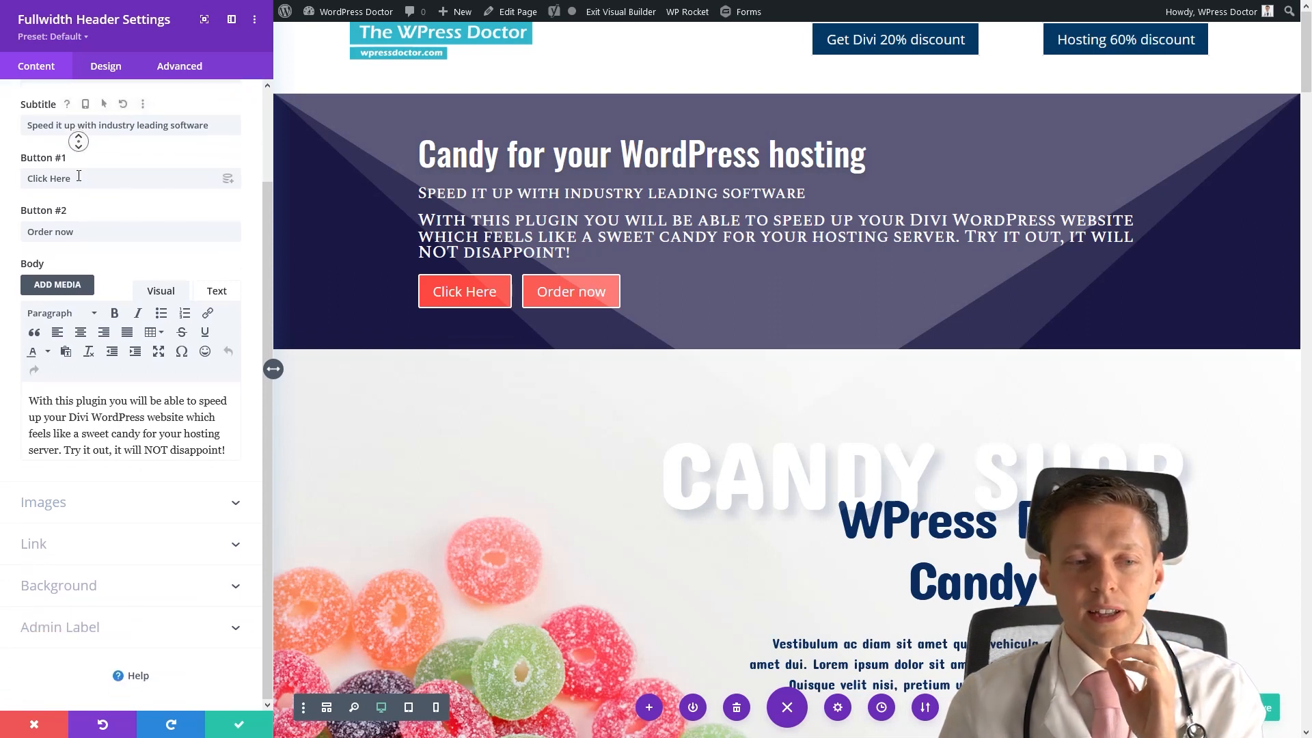
pyautogui.click(96, 515)
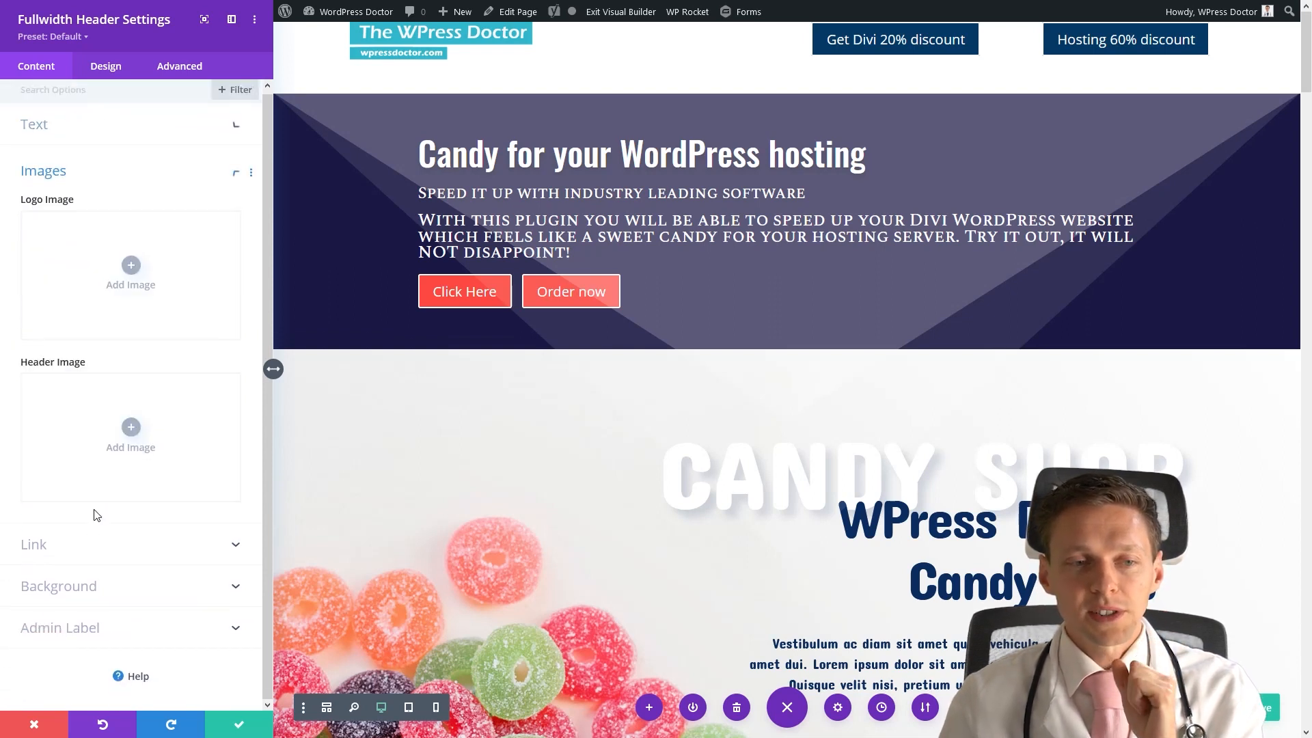
pyautogui.click(130, 428)
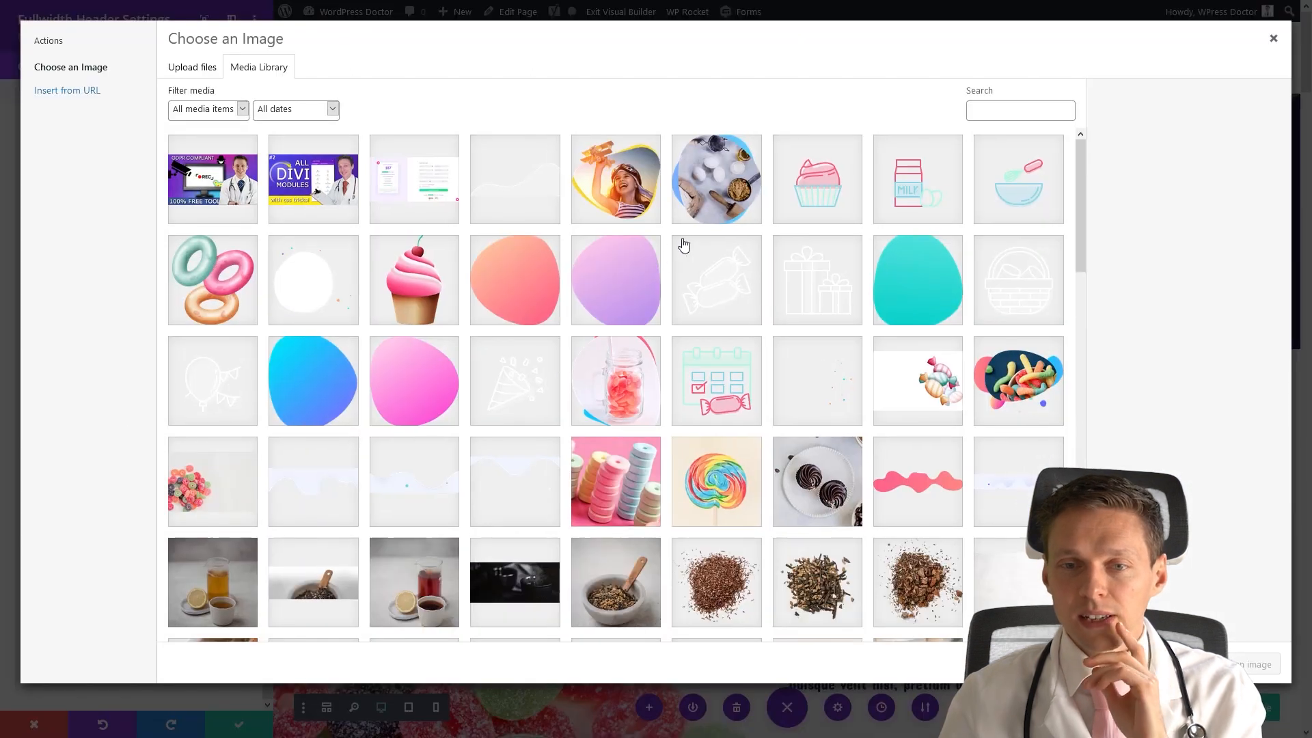
pyautogui.click(648, 193)
pyautogui.click(1235, 663)
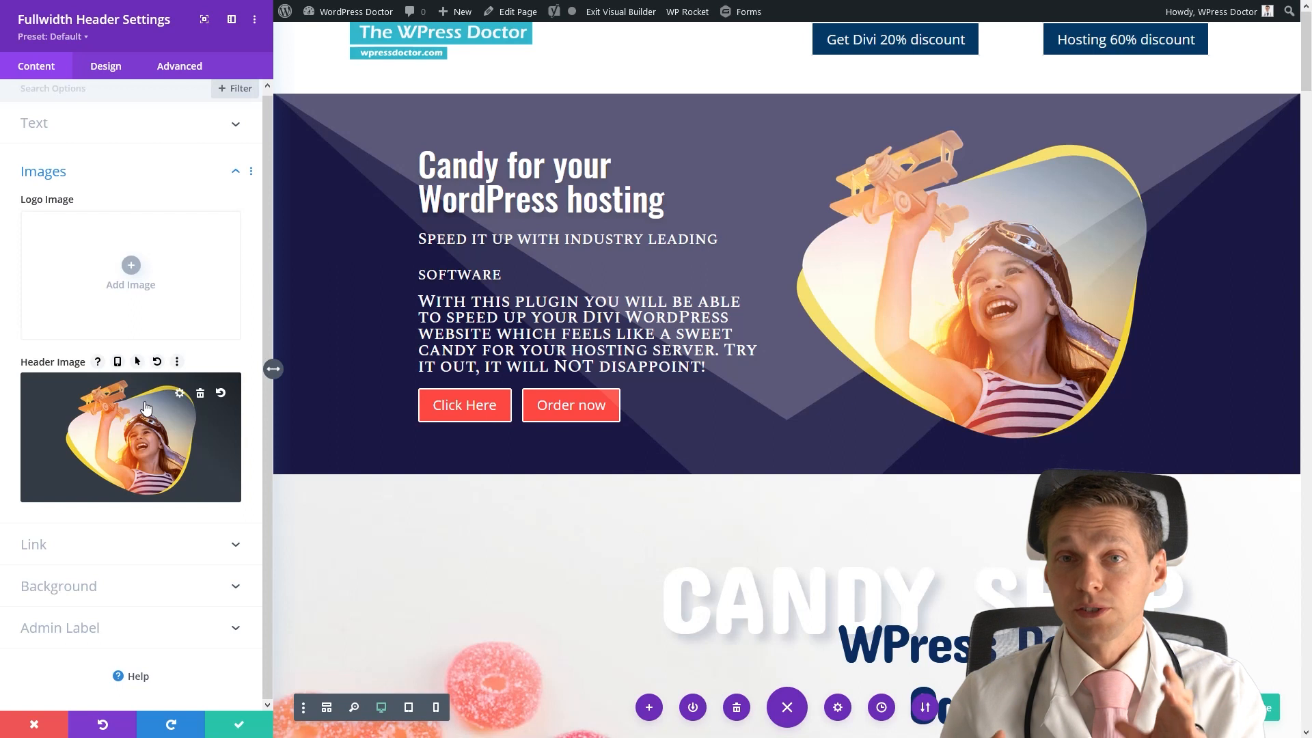
# Step: Try the WPress Doctor logo as the header's logo image and remove it again
pyautogui.click(131, 266)
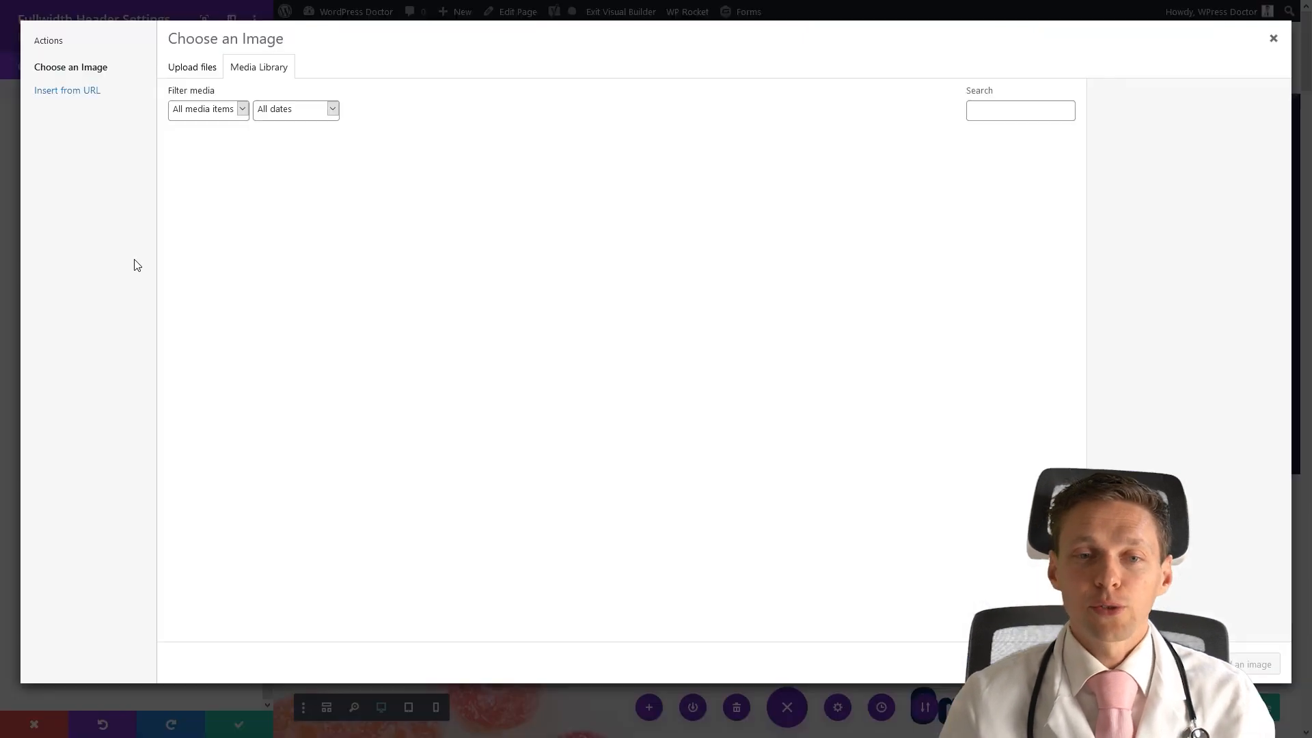
pyautogui.click(413, 281)
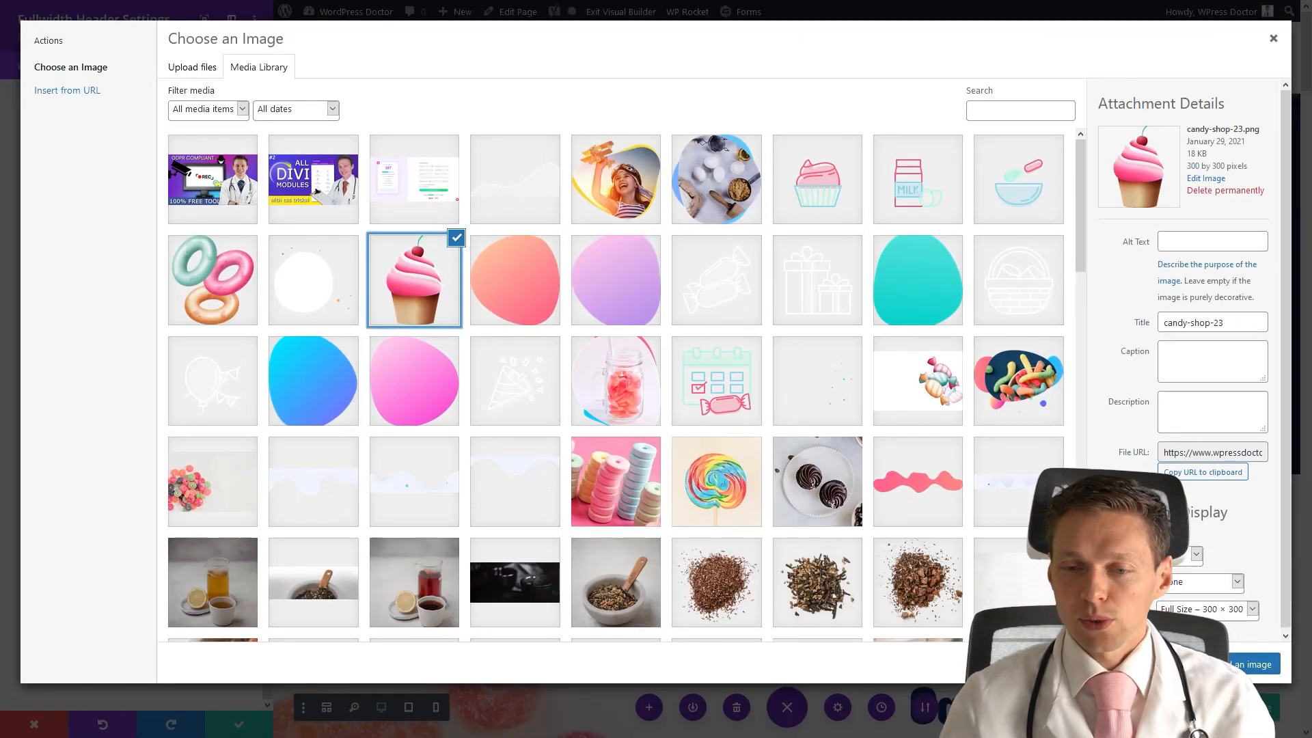
pyautogui.press('Escape')
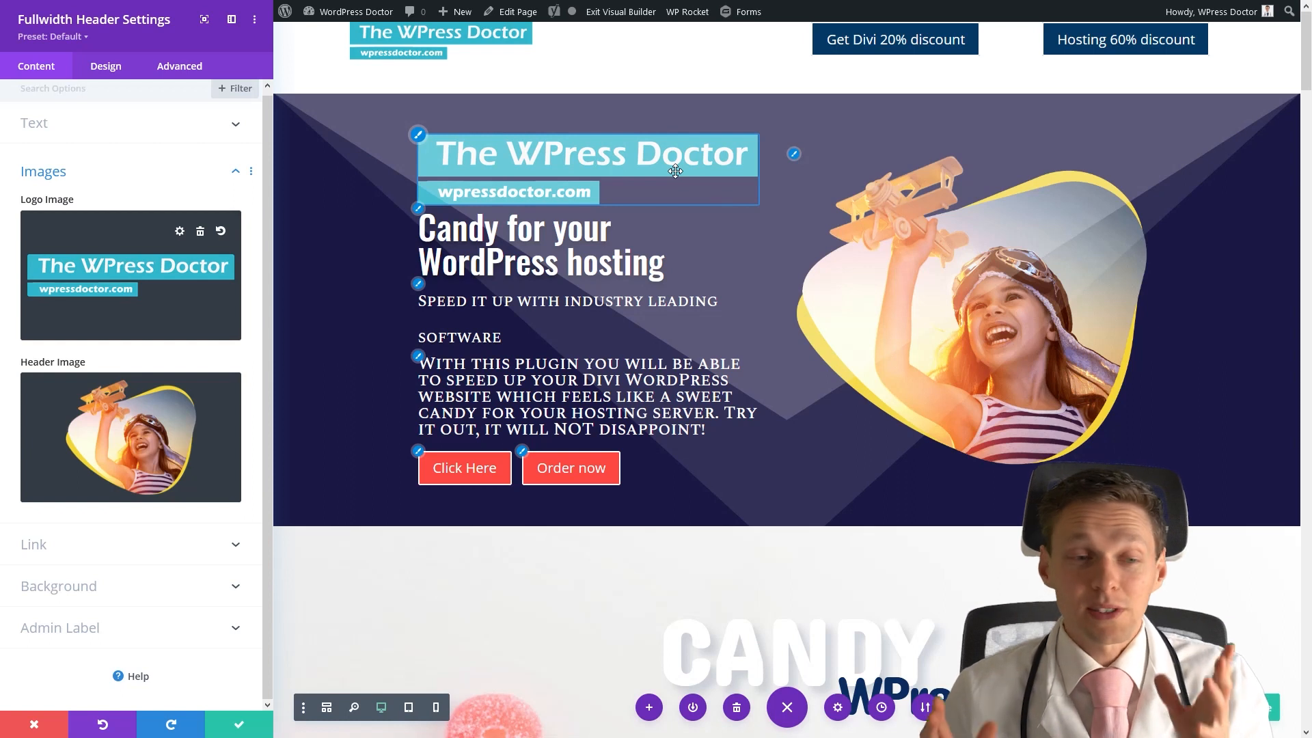
pyautogui.click(201, 231)
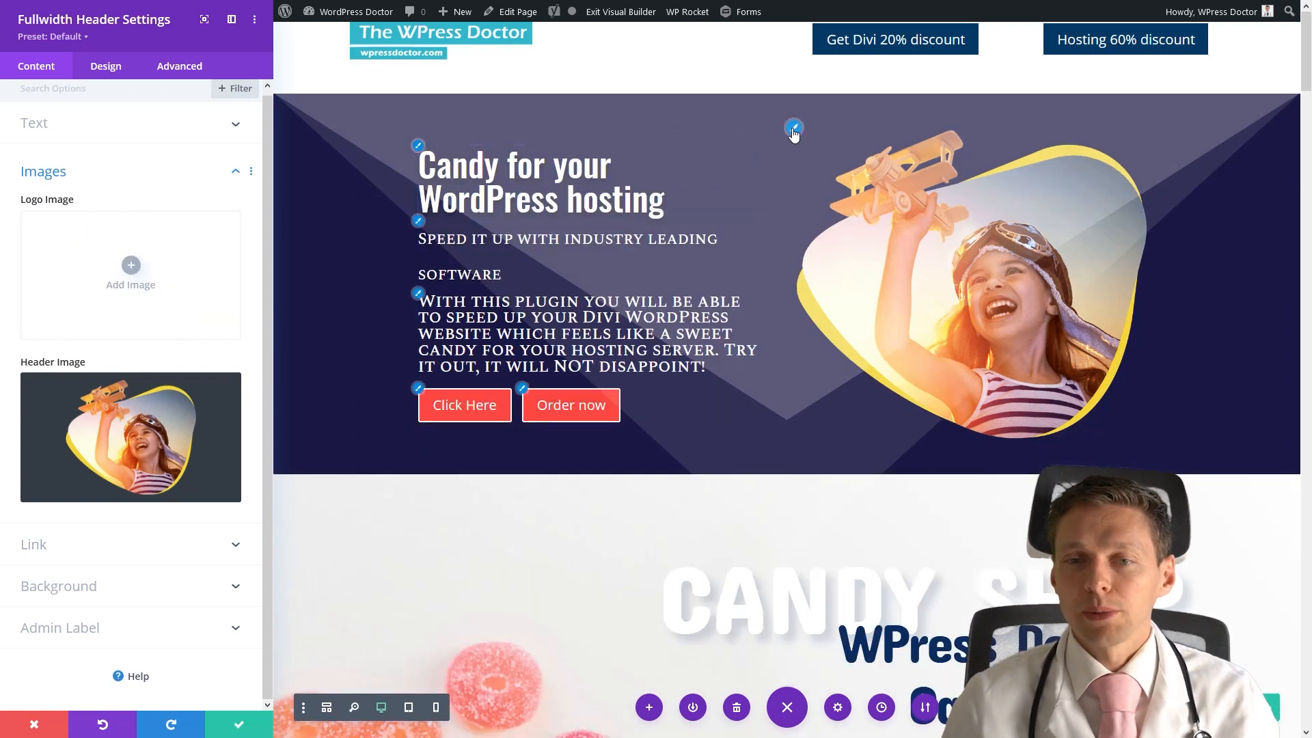
# Step: Set the header image's alignment to Bottom
pyautogui.click(793, 128)
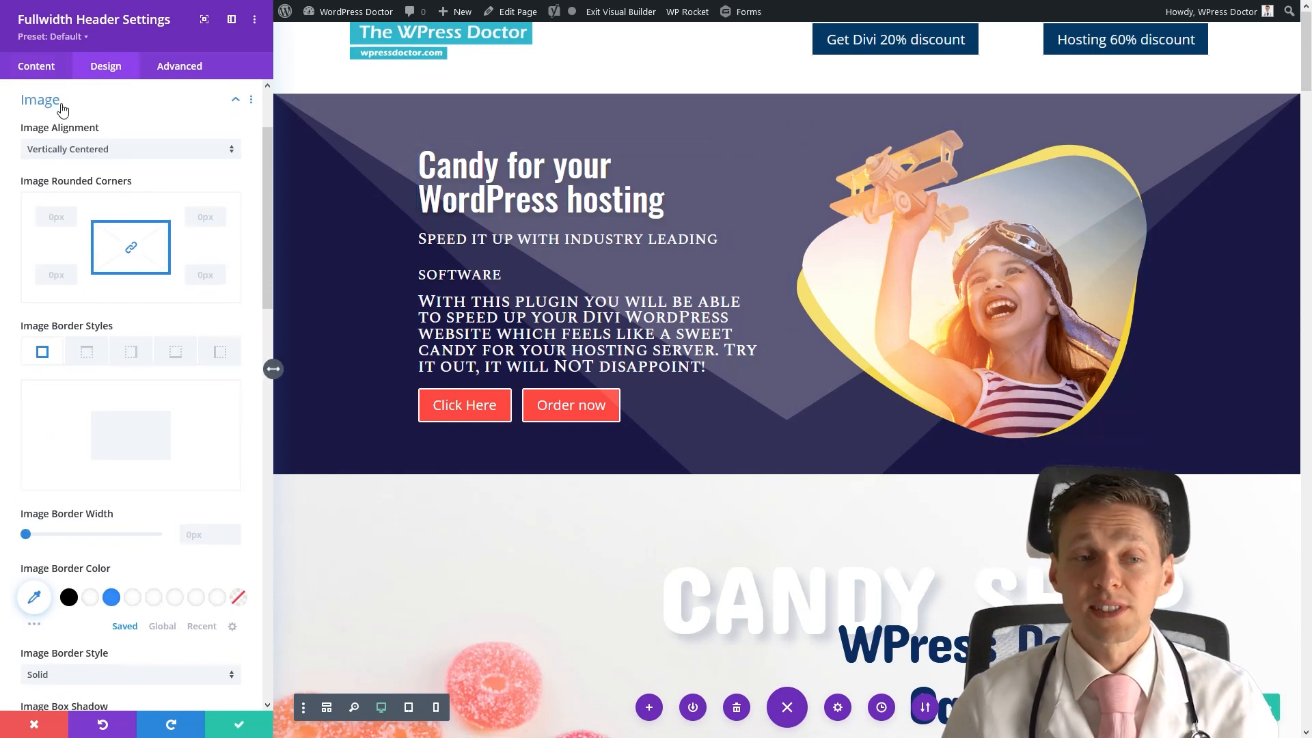
pyautogui.click(74, 159)
pyautogui.click(83, 191)
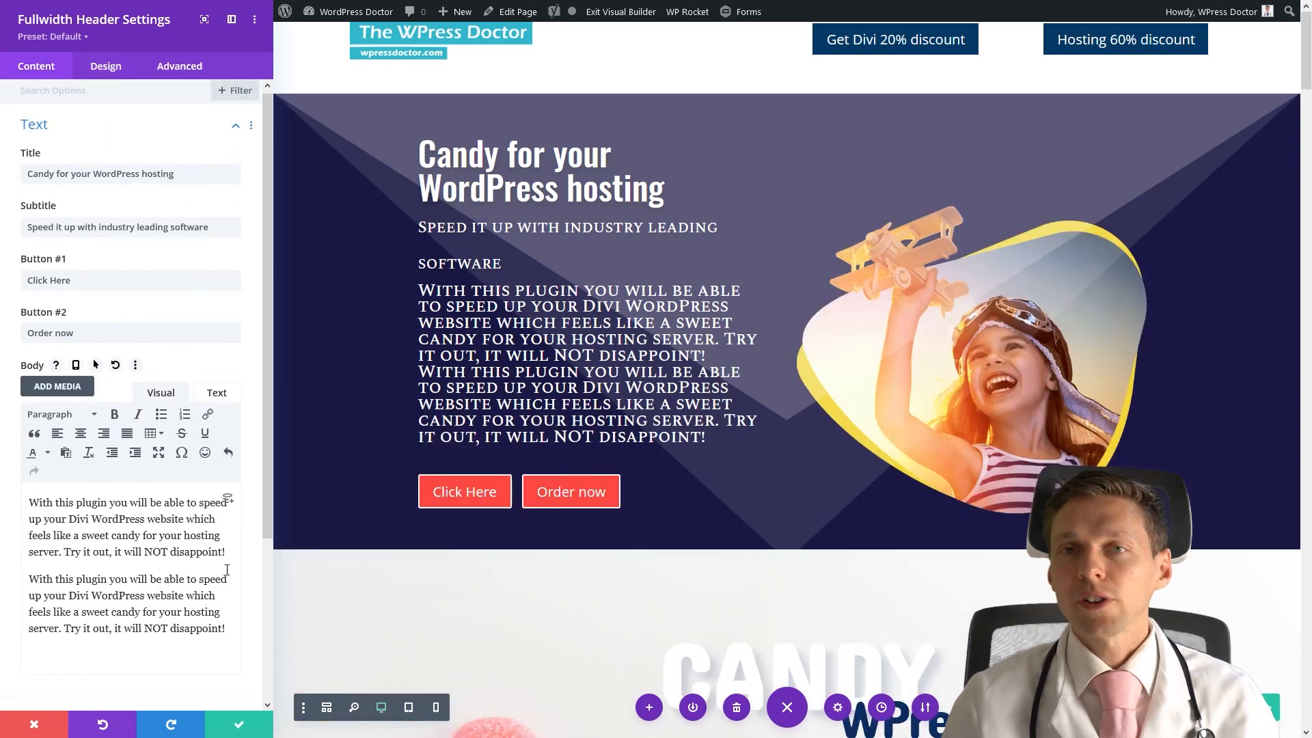
# Step: Add two further copies of the paragraph to the header's body text and set the image alignment to Vertically Centered
pyautogui.write('With this plugin you will be able to speed up your Divi WordPress website which feels like a sweet candy for your hosting server. Try it out, it will NOT disappoint!')
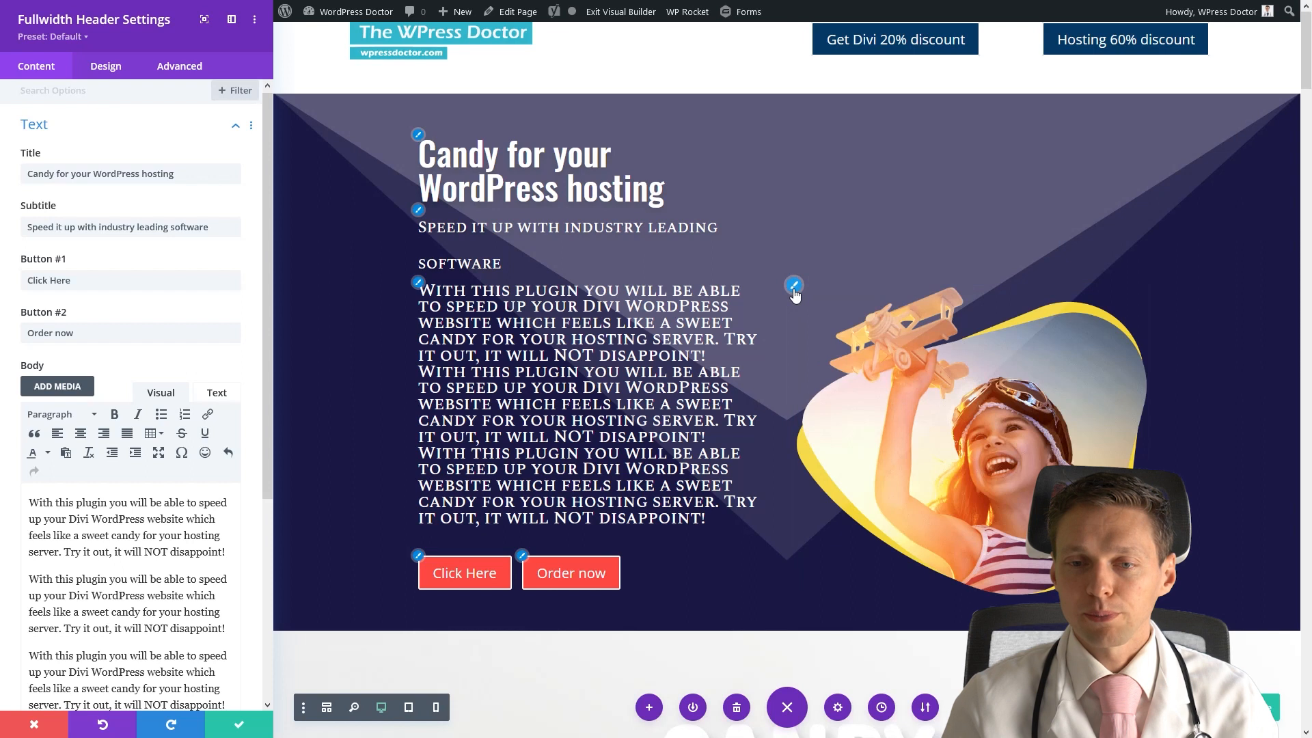
pyautogui.click(793, 290)
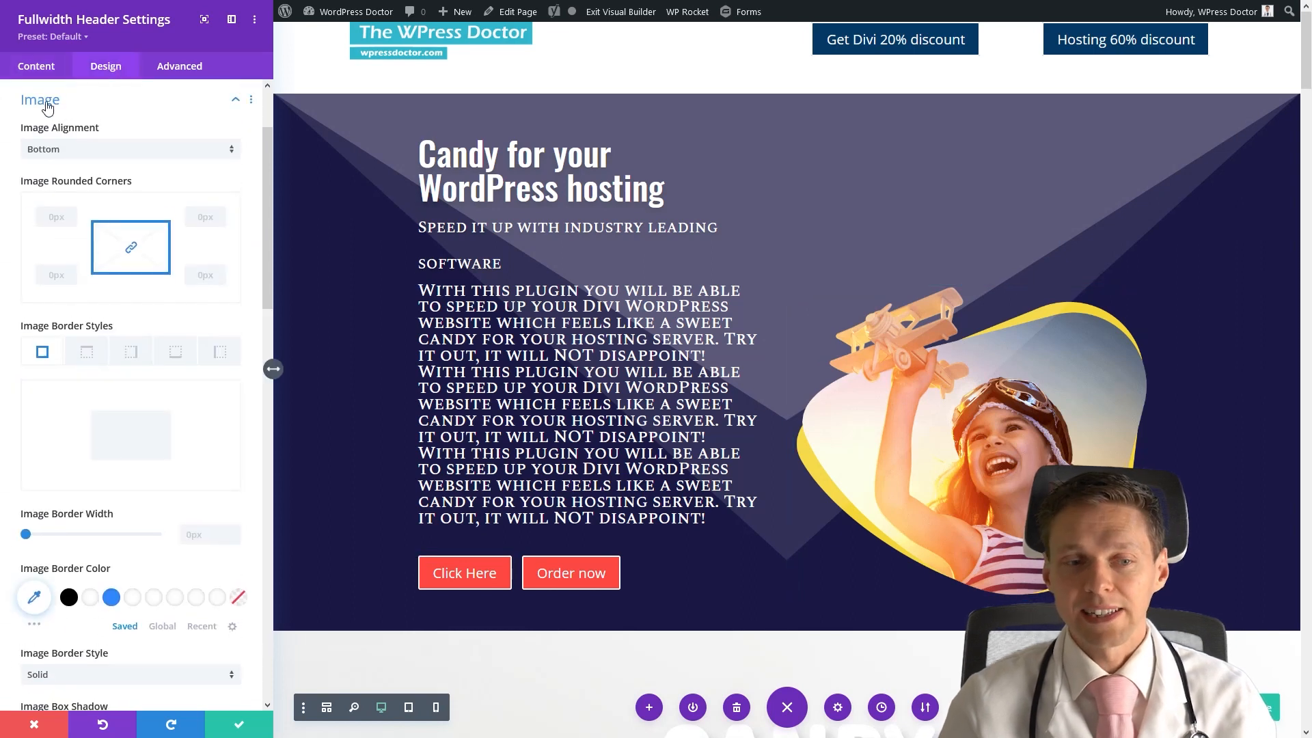
pyautogui.click(67, 162)
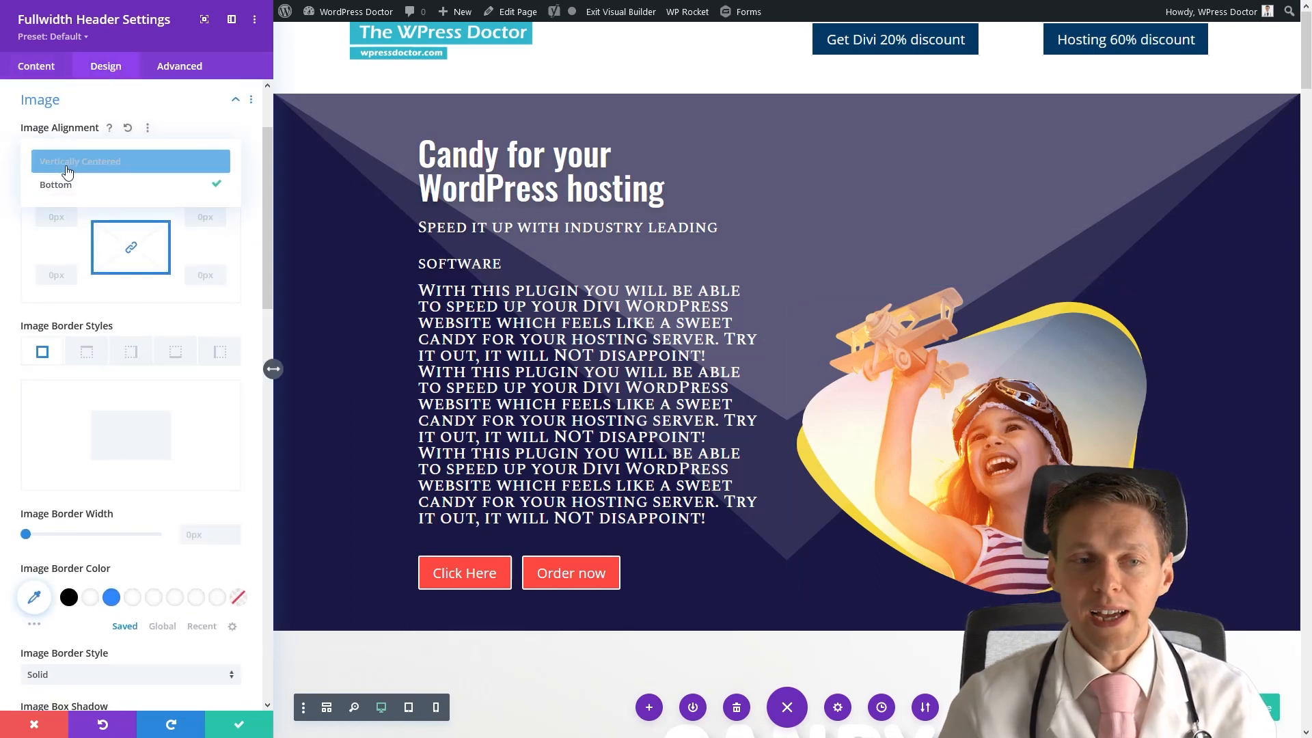
pyautogui.click(68, 163)
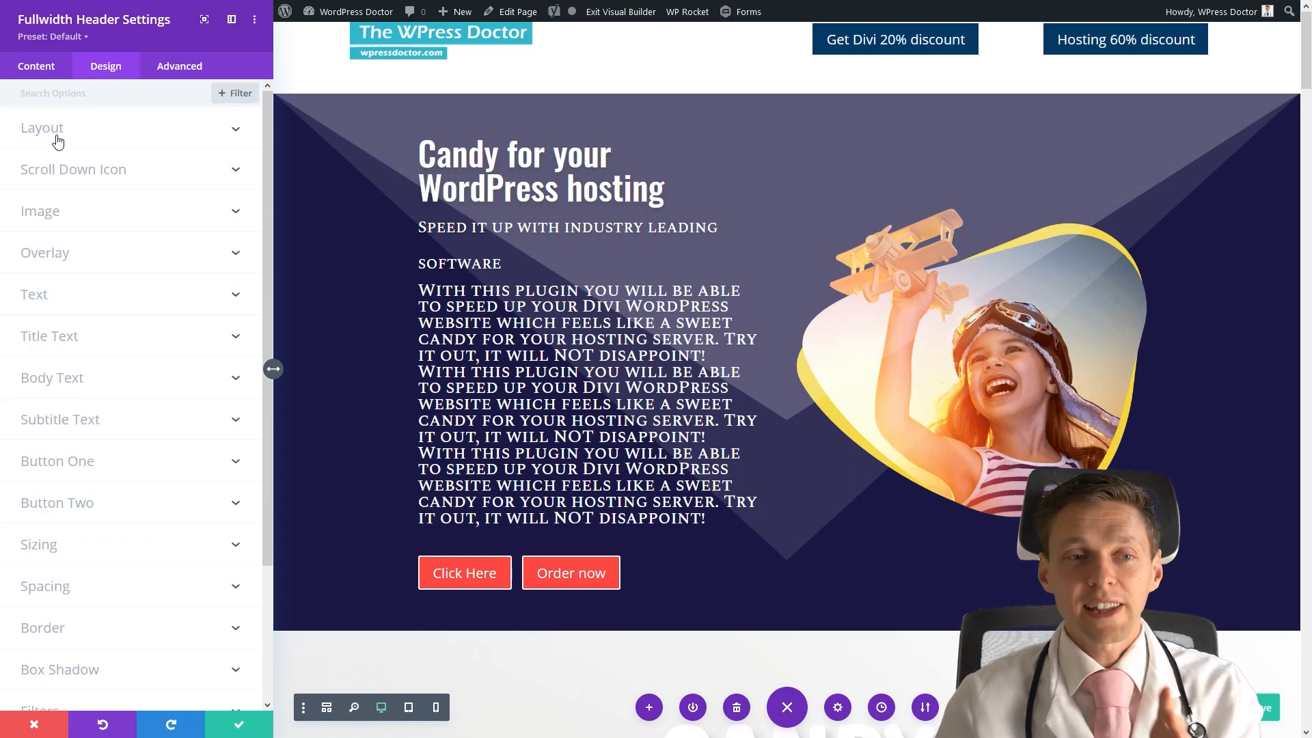
# Step: Set the header layout's text and logo alignment to centred
pyautogui.click(57, 139)
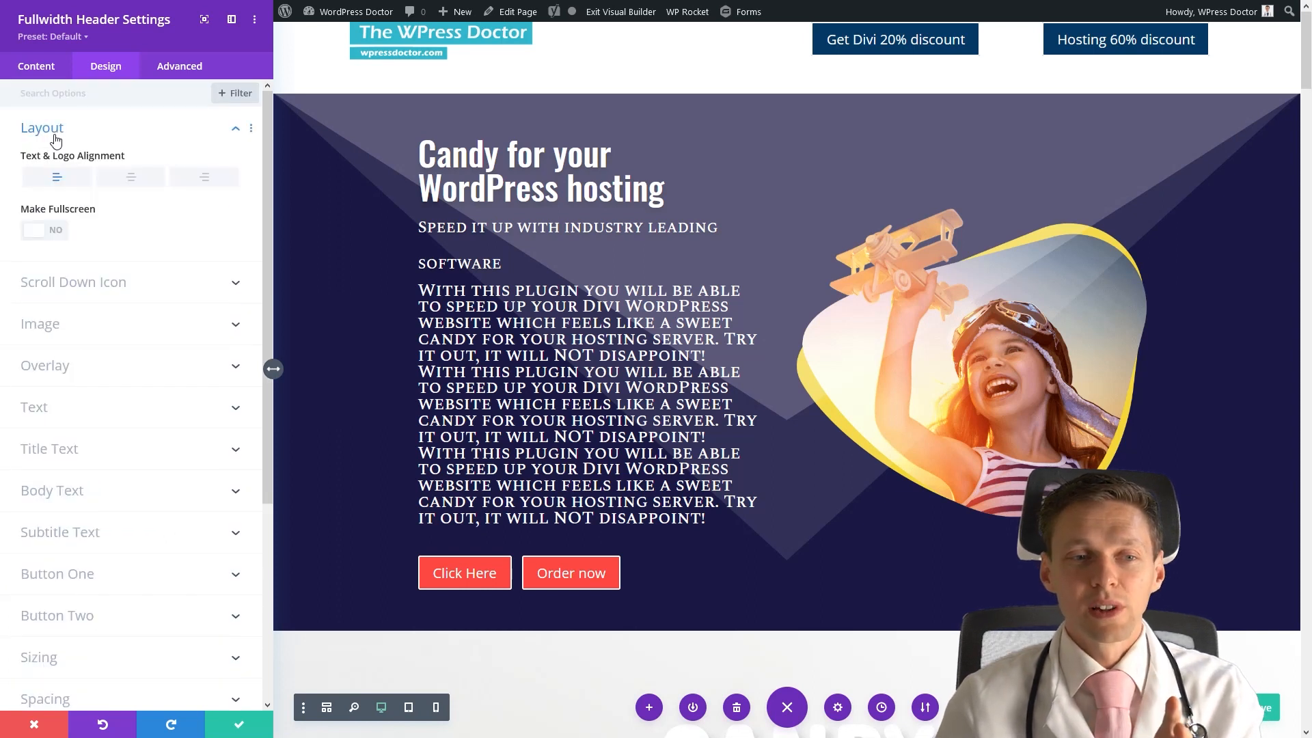
pyautogui.click(127, 180)
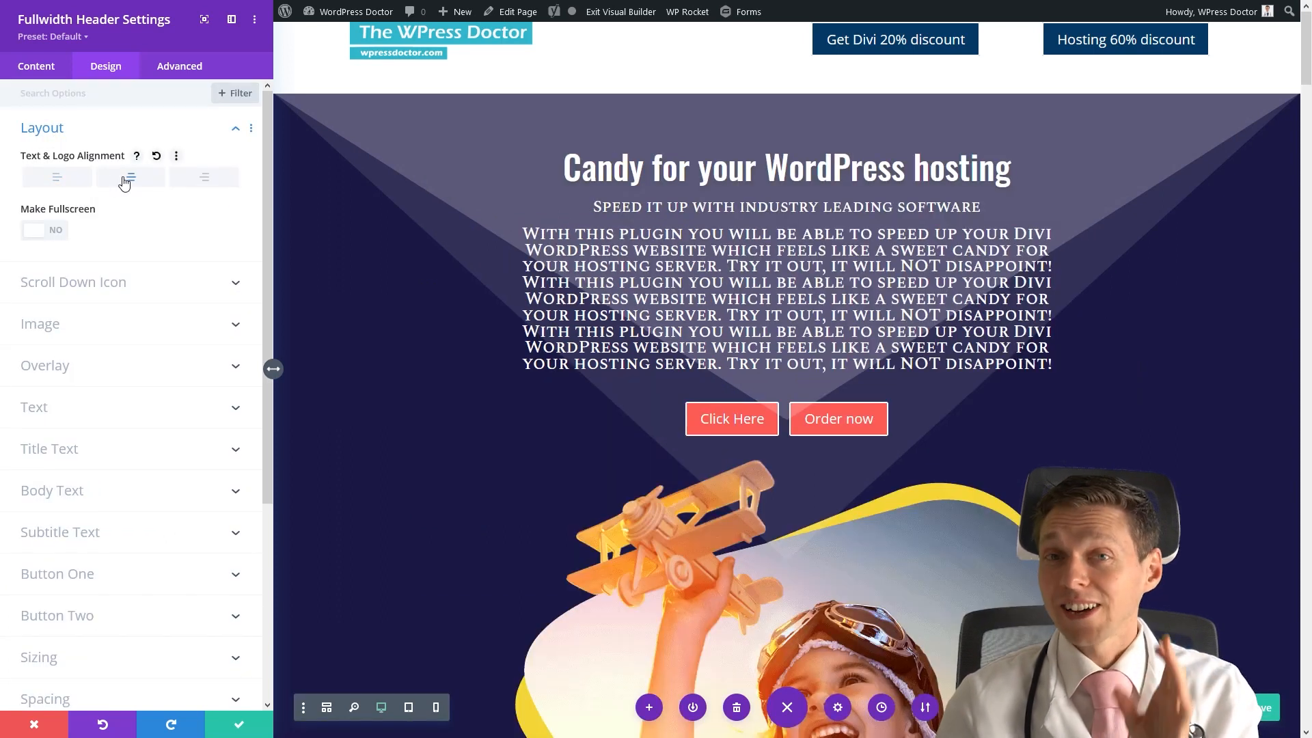
# Step: Try right and centred text and logo alignment for the header layout, and settle on left alignment
pyautogui.scroll(-2, 375, 222)
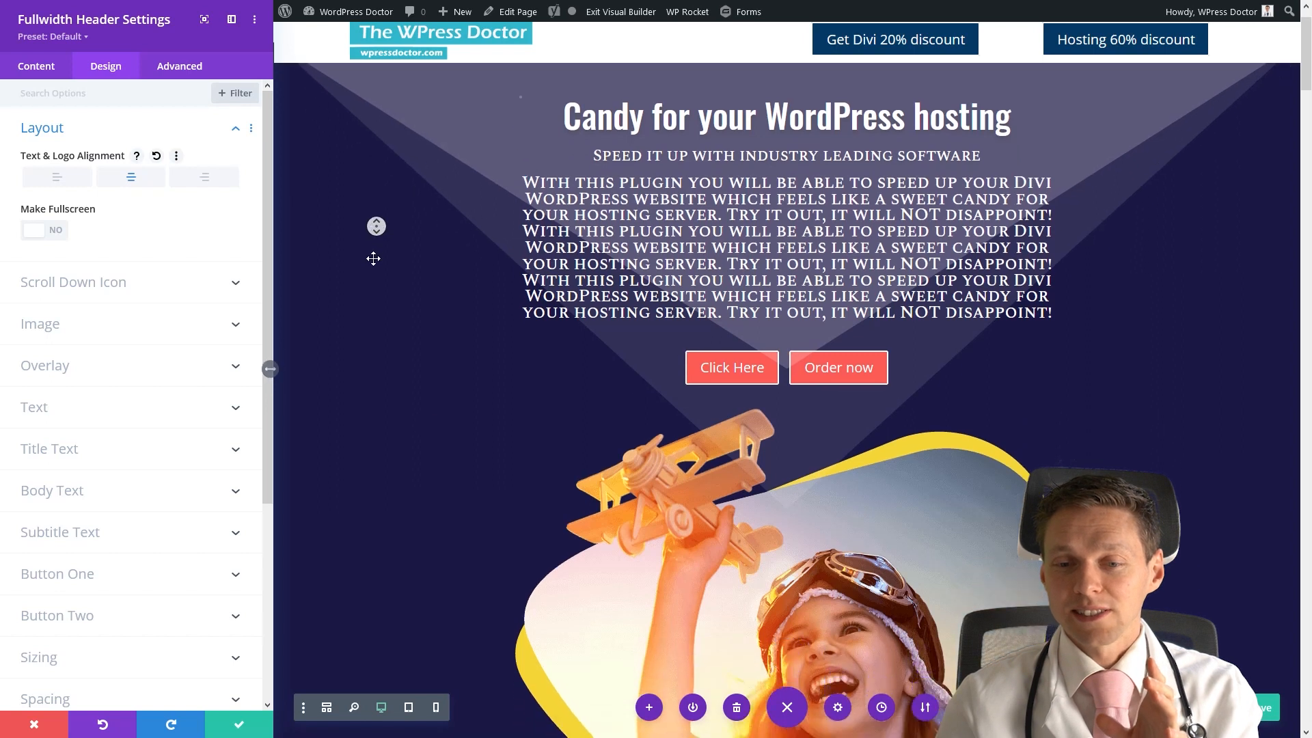
pyautogui.click(204, 177)
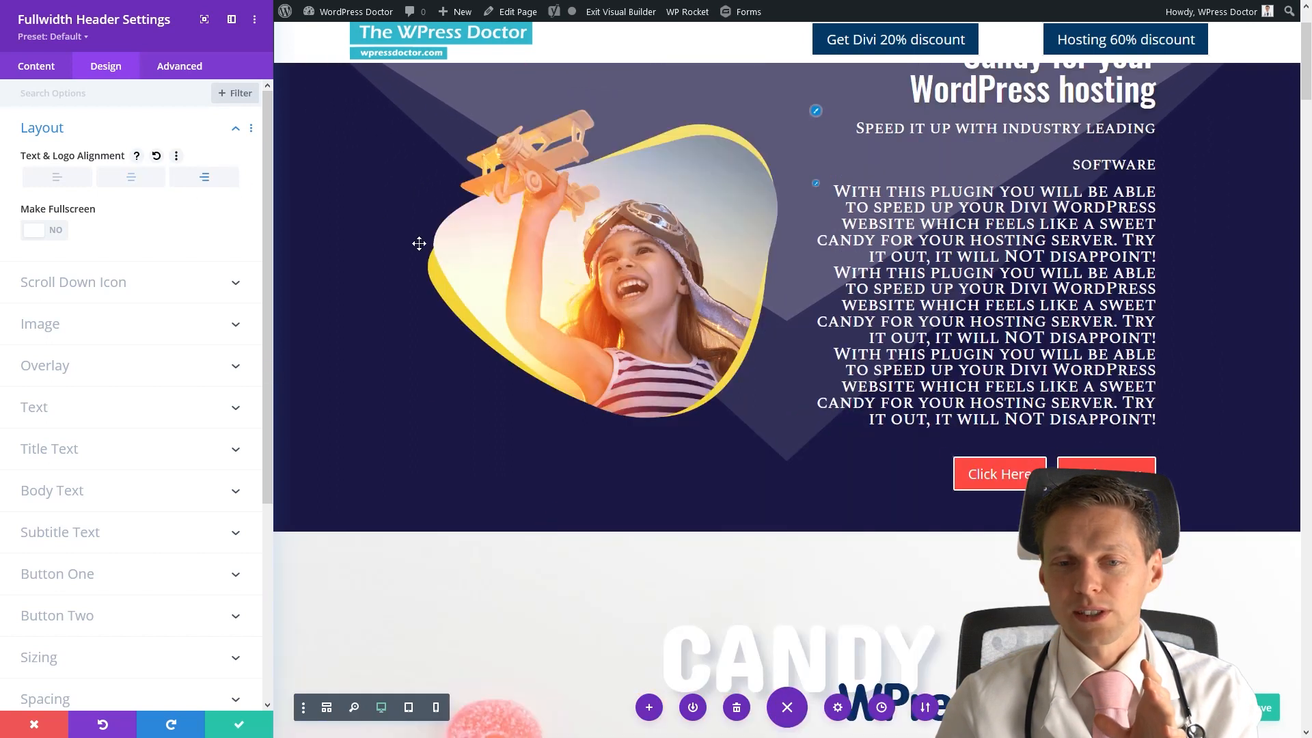
pyautogui.scroll(2, 414, 215)
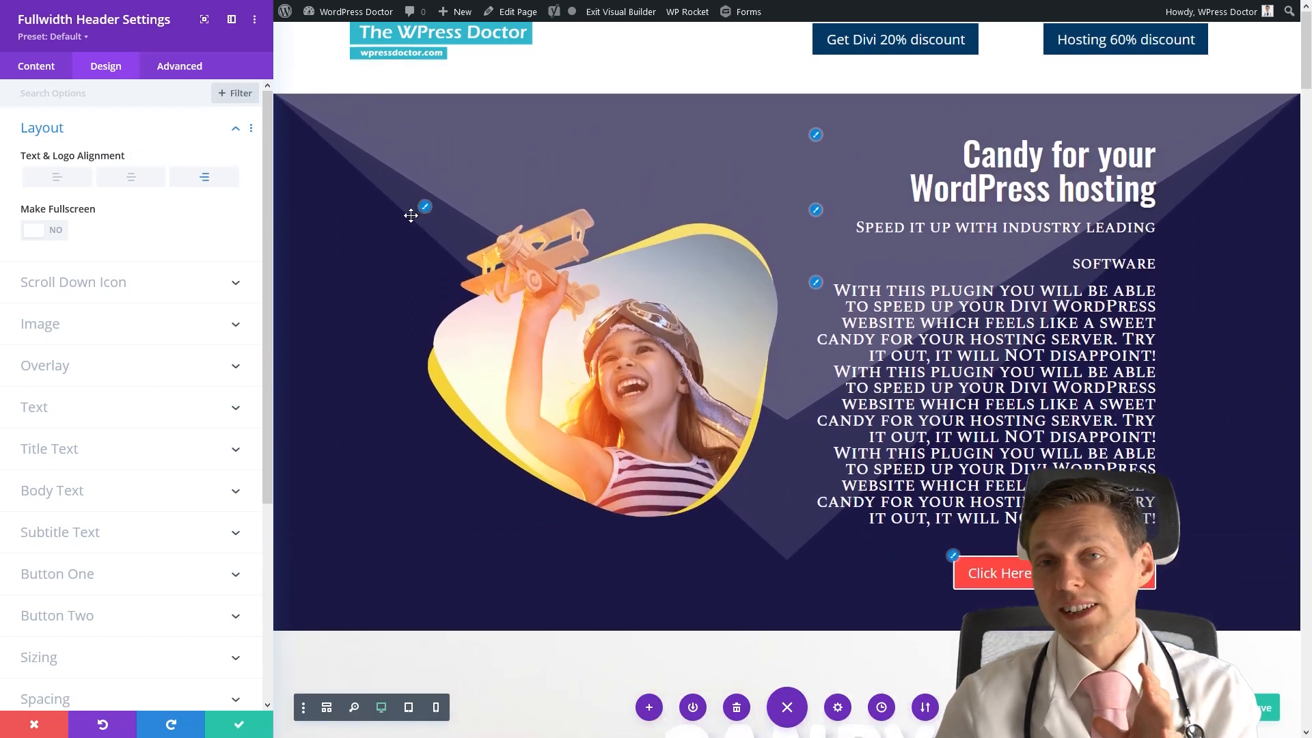
pyautogui.click(144, 184)
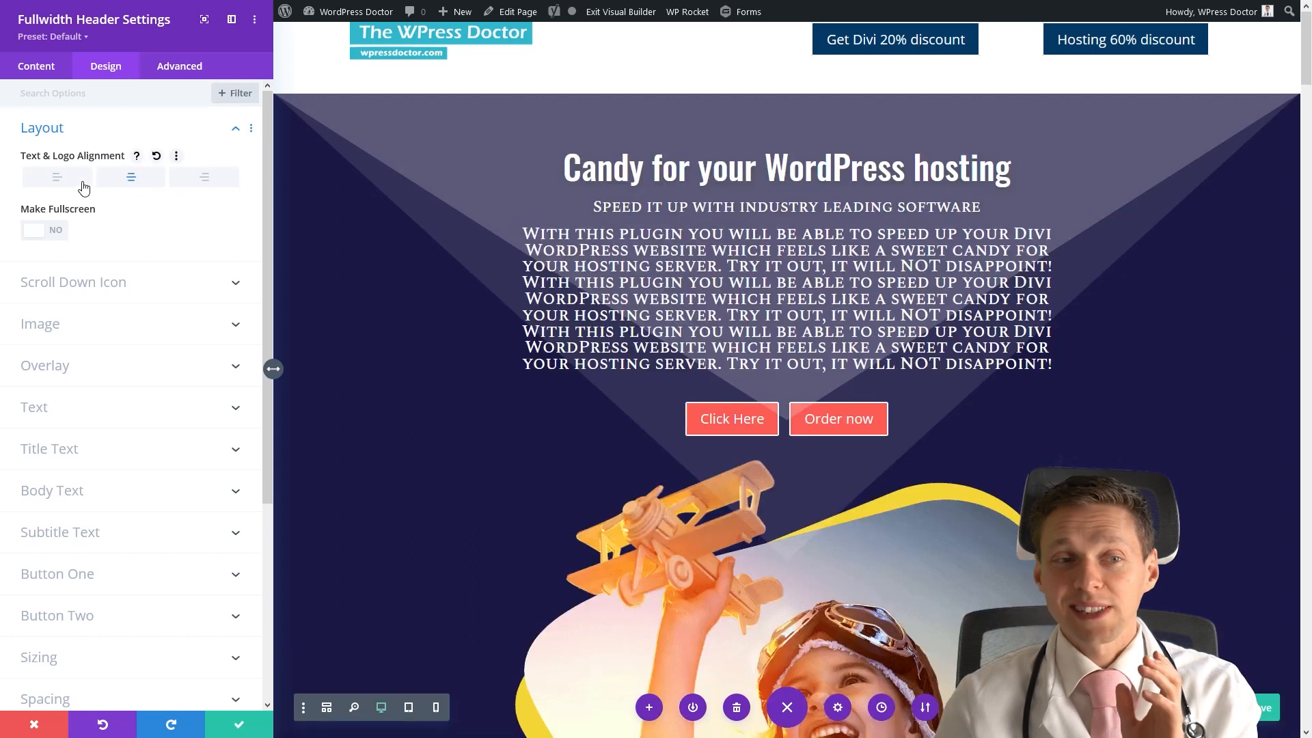
pyautogui.click(68, 180)
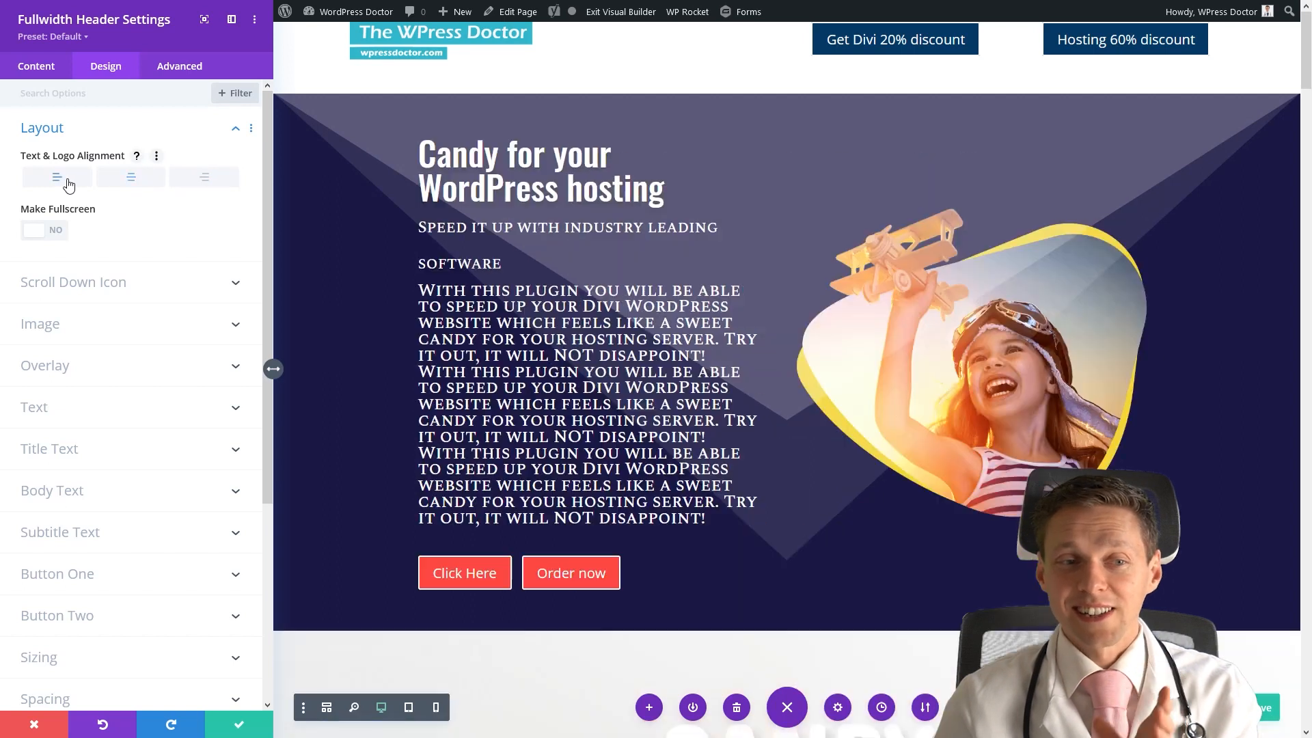
# Step: Switch the header's Make Fullscreen option on, off and on again, leaving it enabled
pyautogui.click(45, 233)
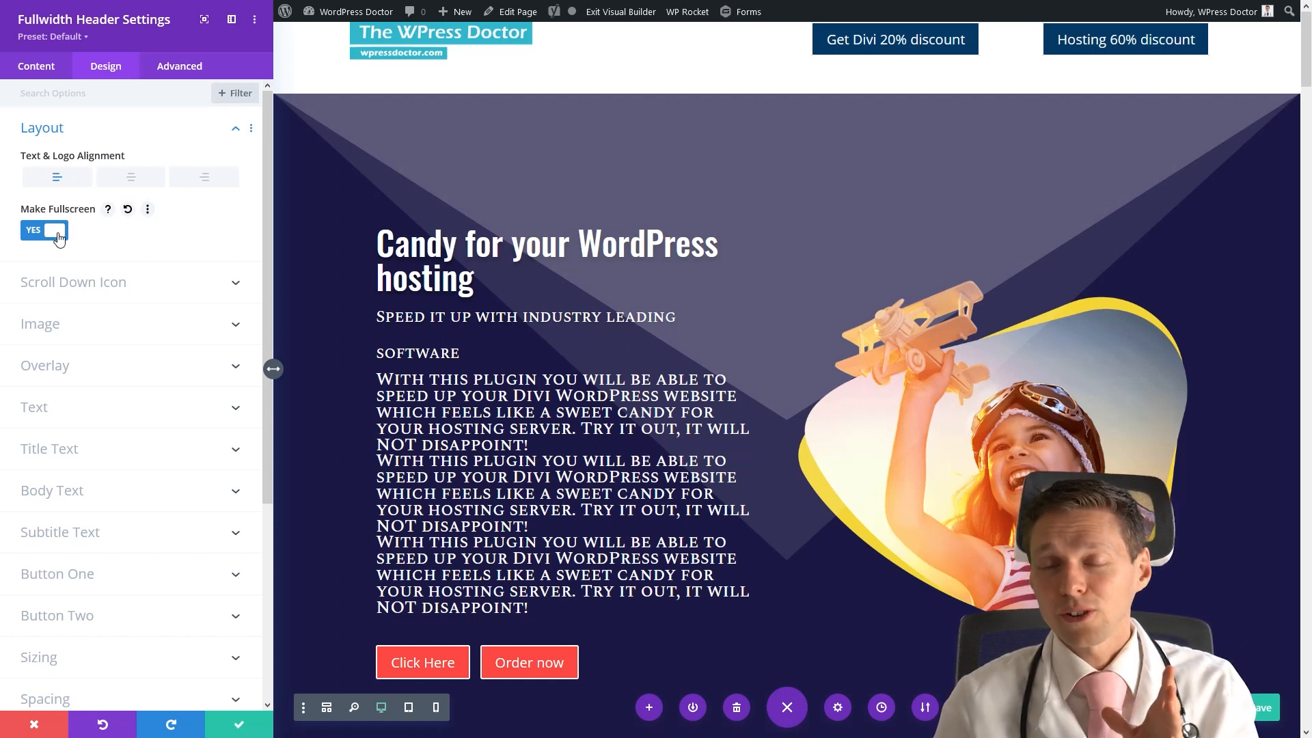
pyautogui.click(55, 231)
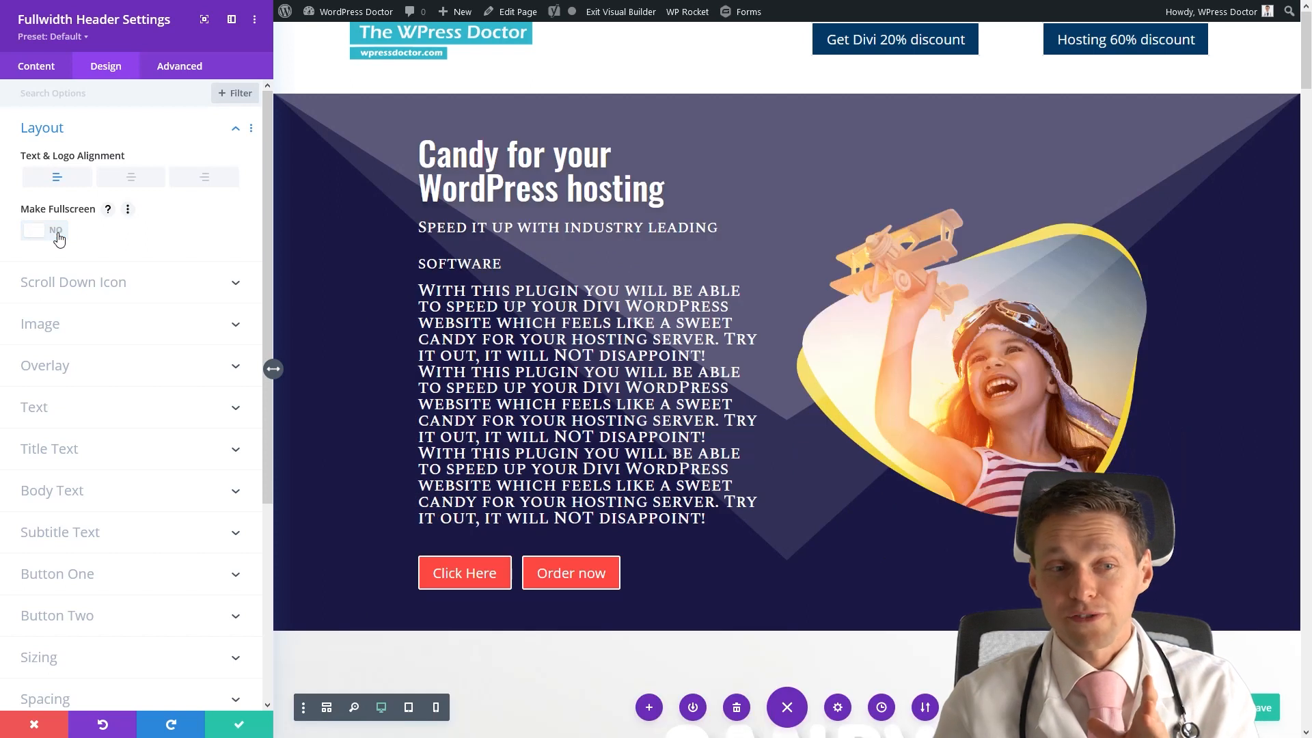
pyautogui.click(60, 239)
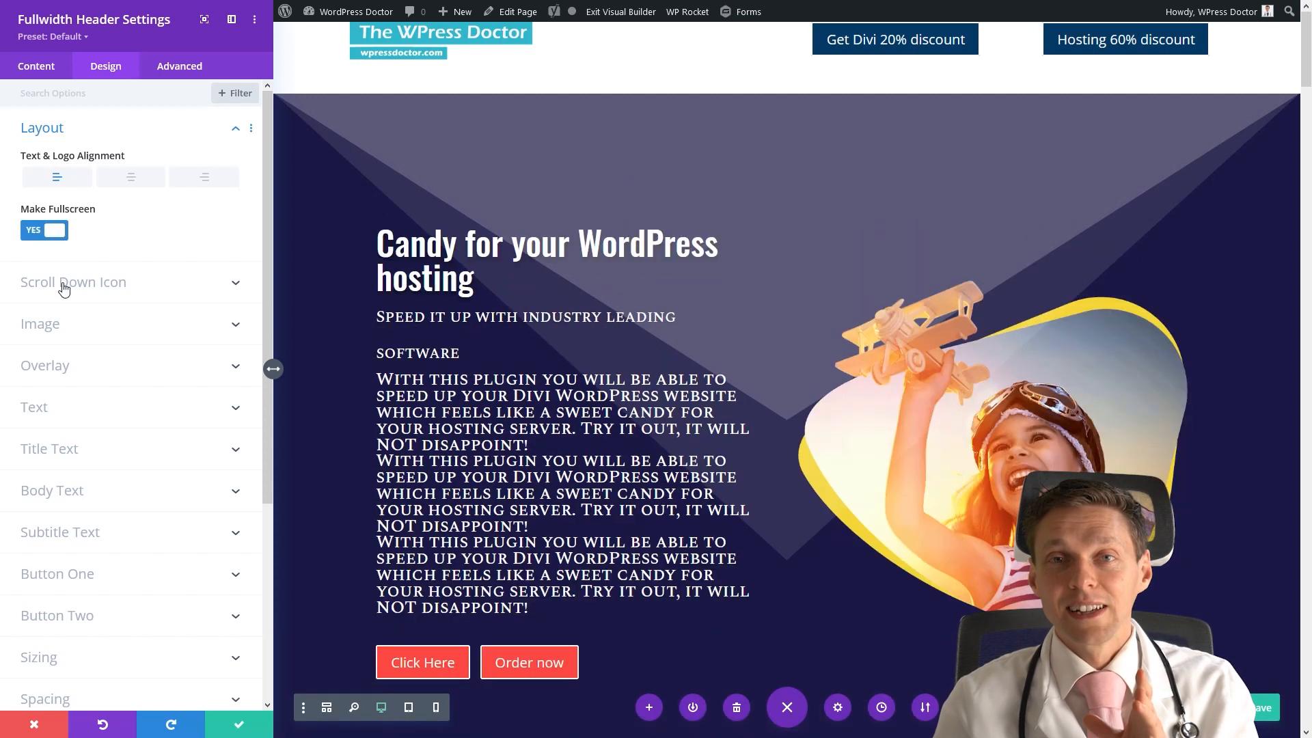
# Step: Show the header's scroll down button and set its icon color to #fe4943
pyautogui.click(63, 286)
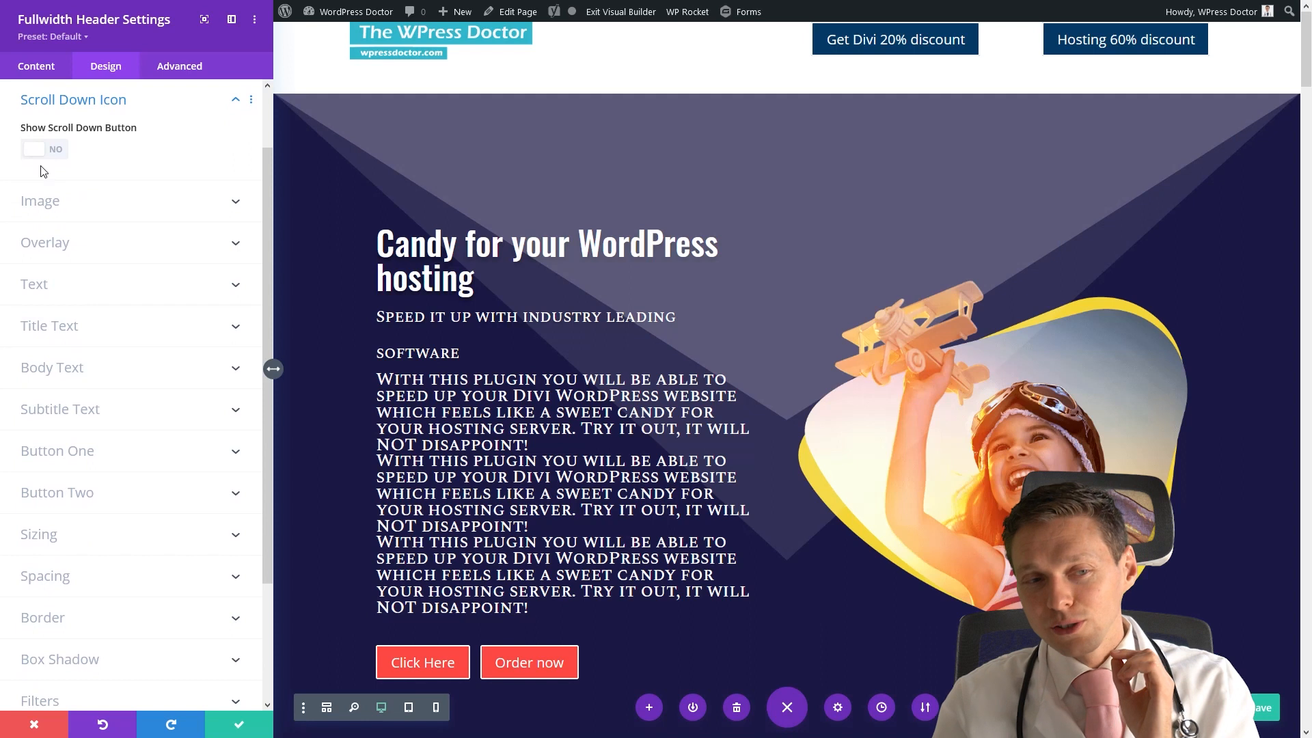
pyautogui.click(54, 150)
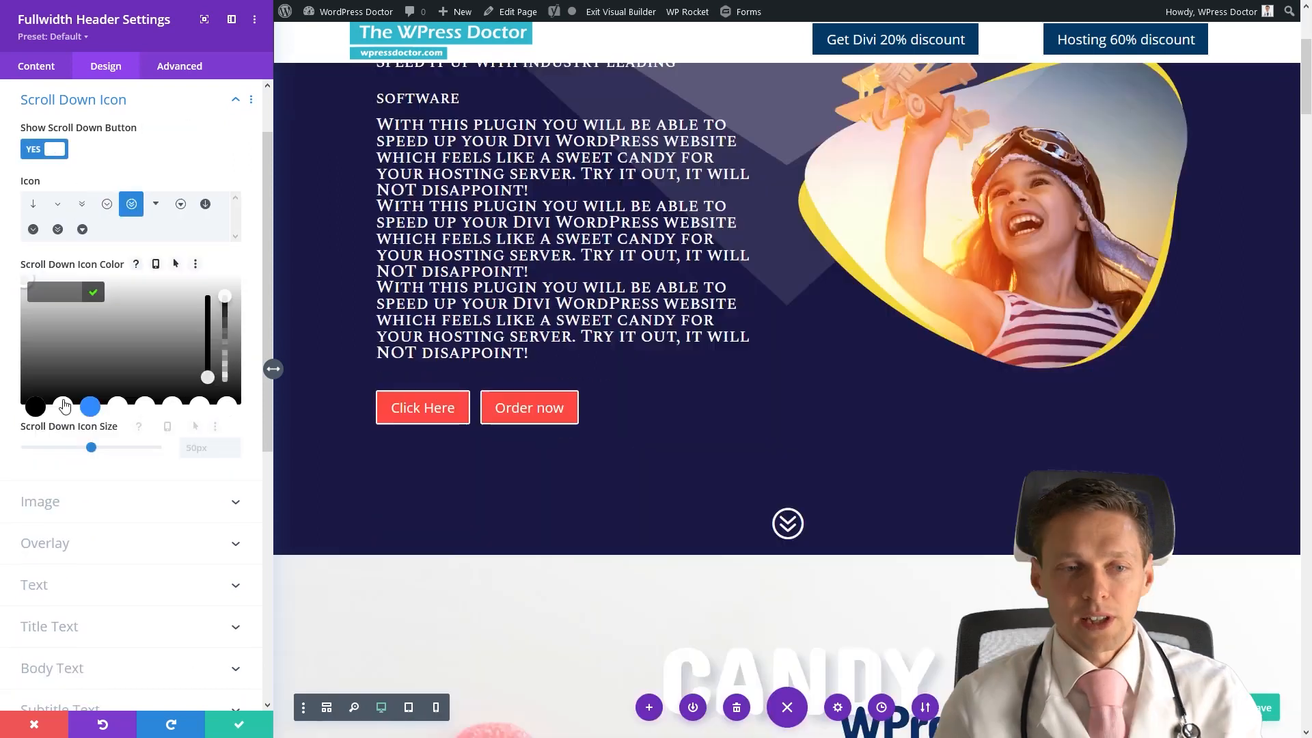
pyautogui.click(55, 292)
pyautogui.write('#fe4943')
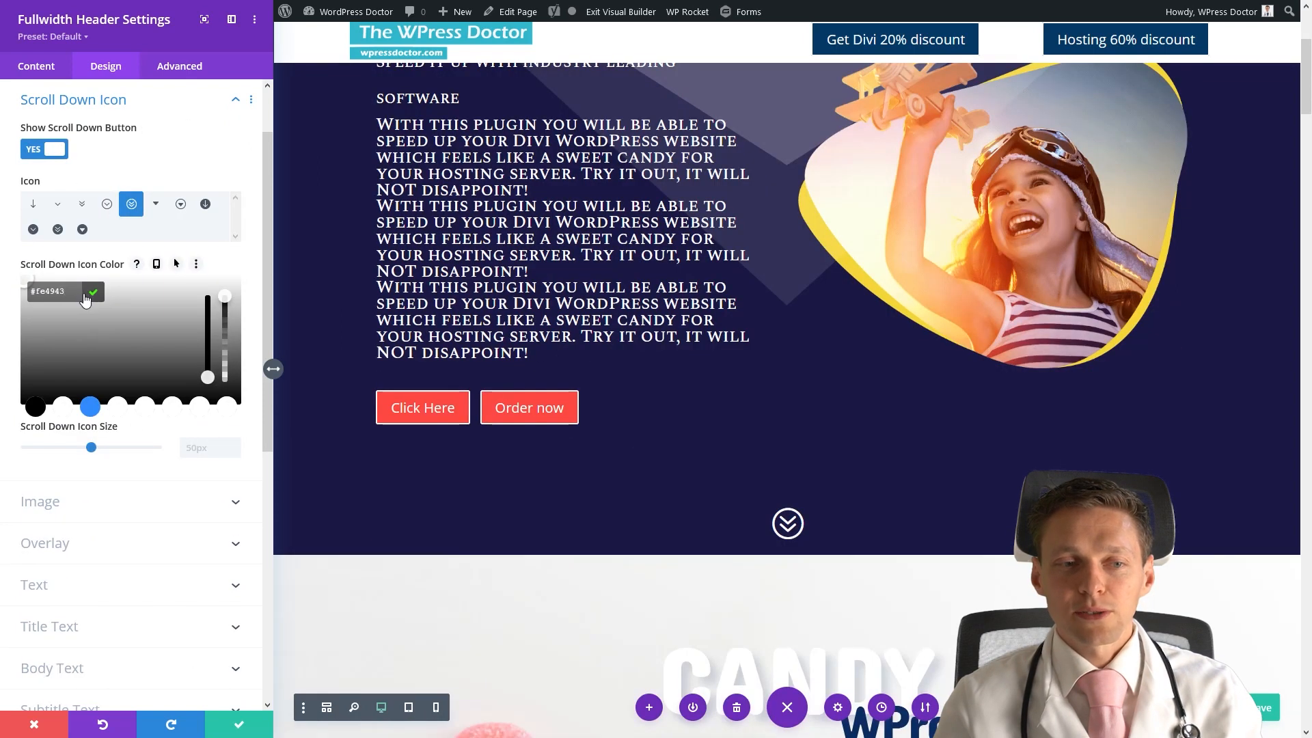
pyautogui.click(95, 292)
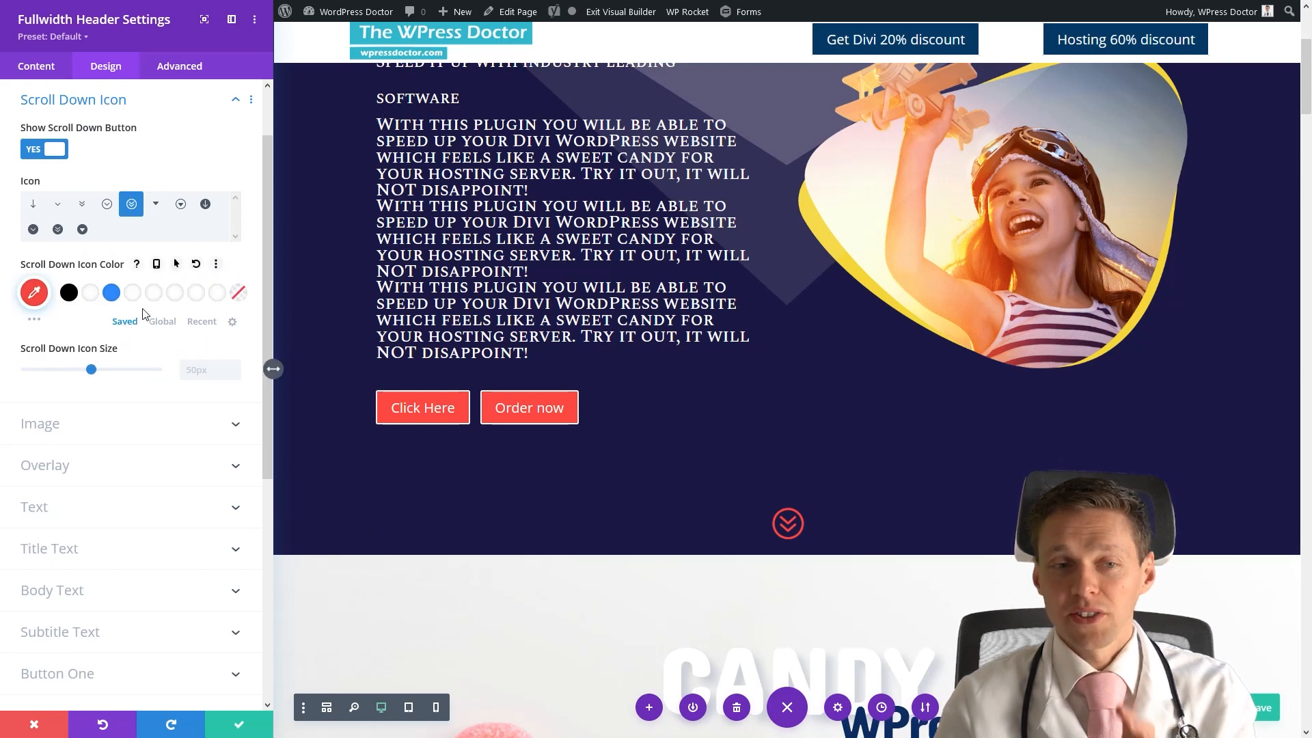
# Step: Examine the custom CSS fields for the header's individual elements and how the fullscreen header looks on the page
pyautogui.click(176, 75)
pyautogui.click(65, 156)
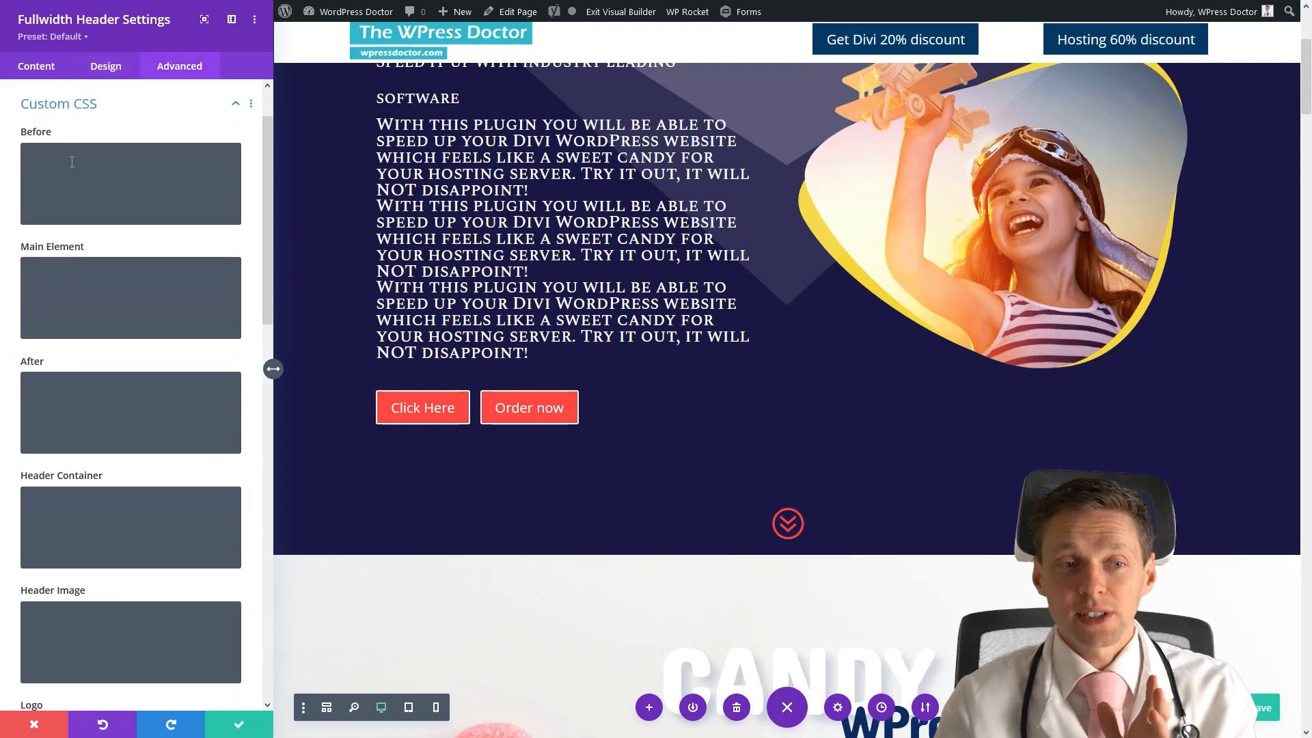
pyautogui.scroll(-5, 108, 259)
pyautogui.scroll(6, 113, 267)
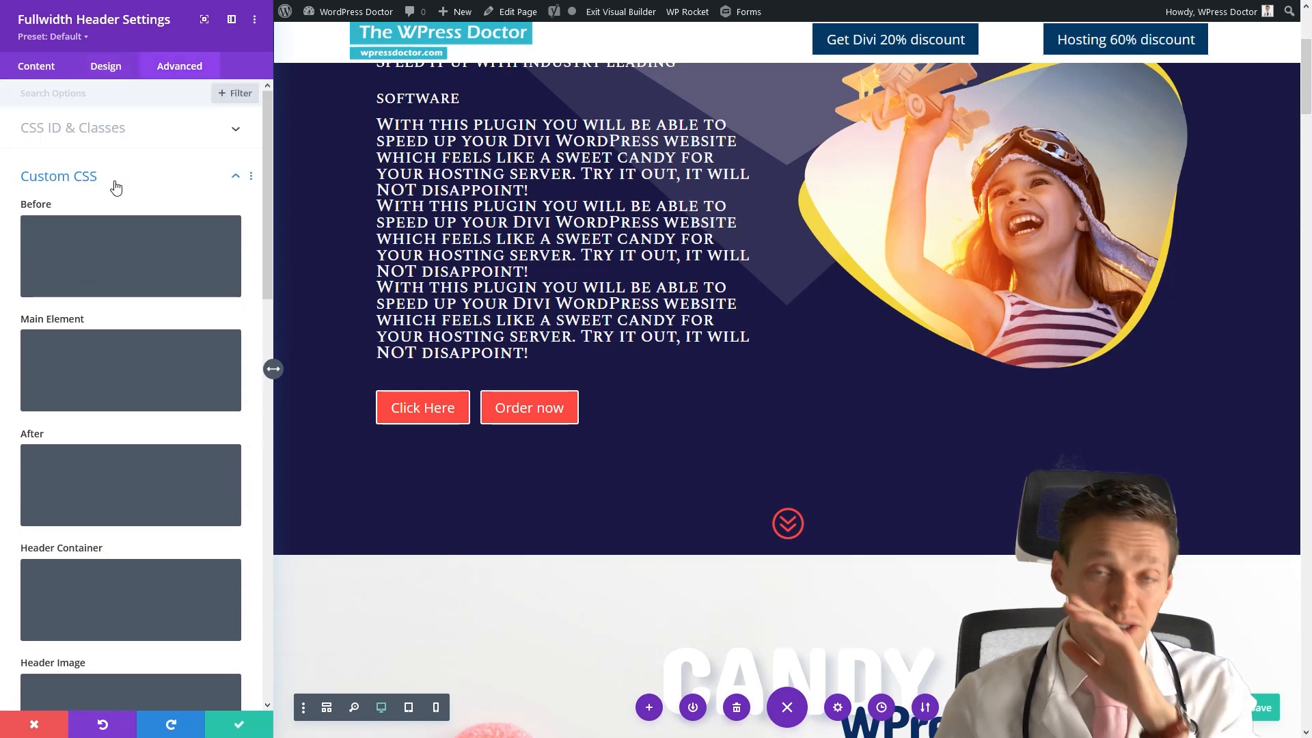
pyautogui.click(109, 65)
pyautogui.click(180, 66)
pyautogui.click(90, 179)
pyautogui.click(93, 176)
pyautogui.middleClick(141, 220)
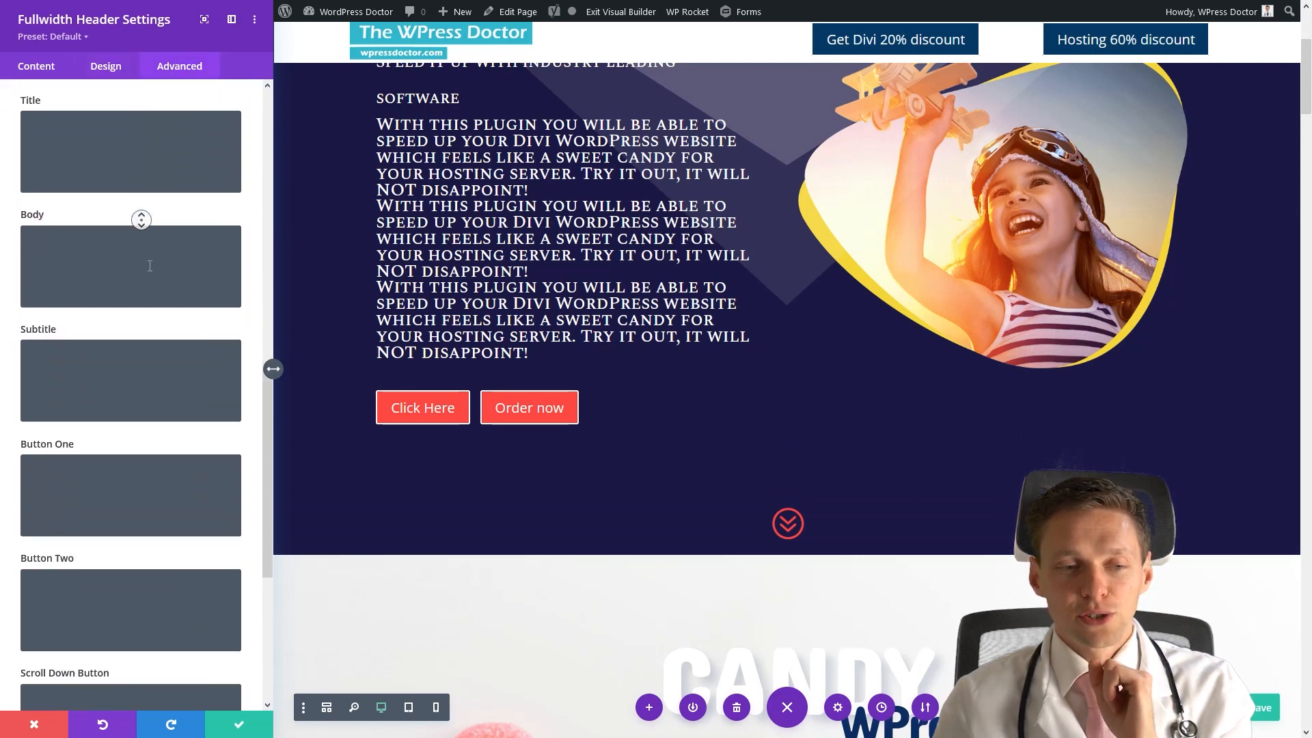
pyautogui.click(126, 437)
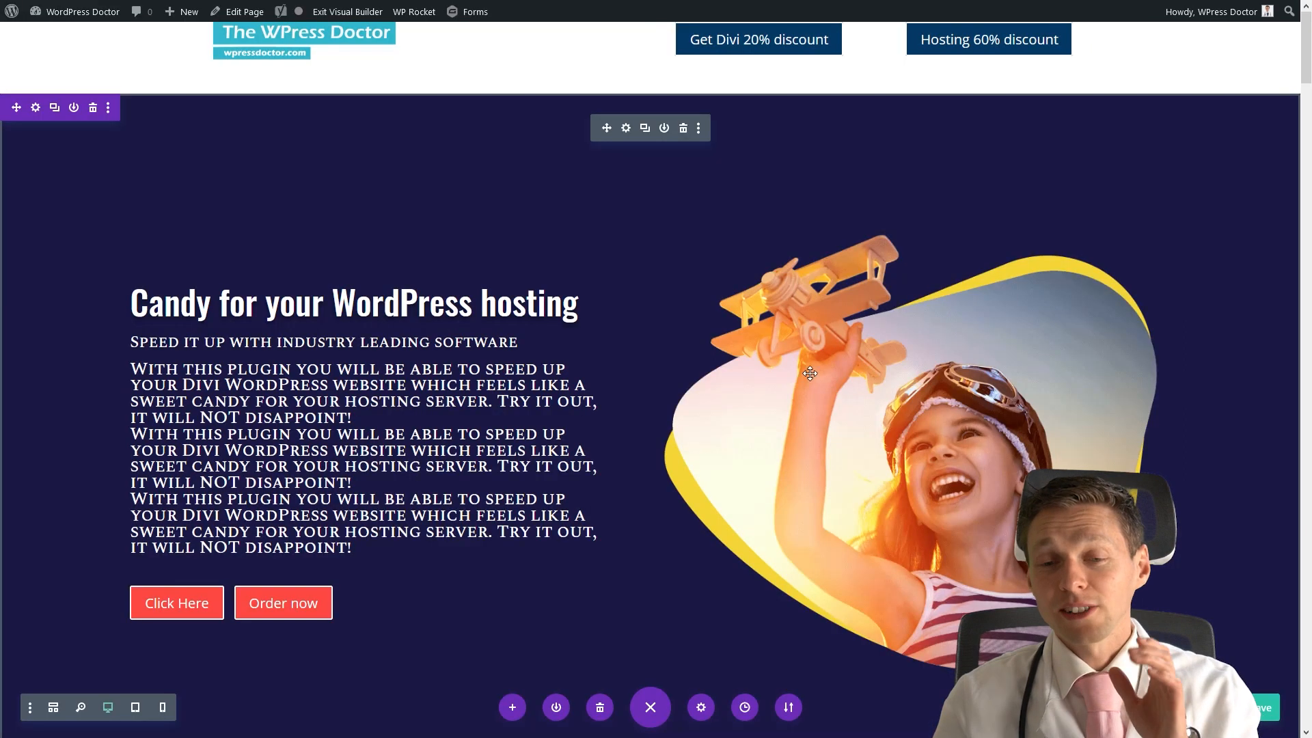
pyautogui.middleClick(798, 369)
pyautogui.middleClick(650, 686)
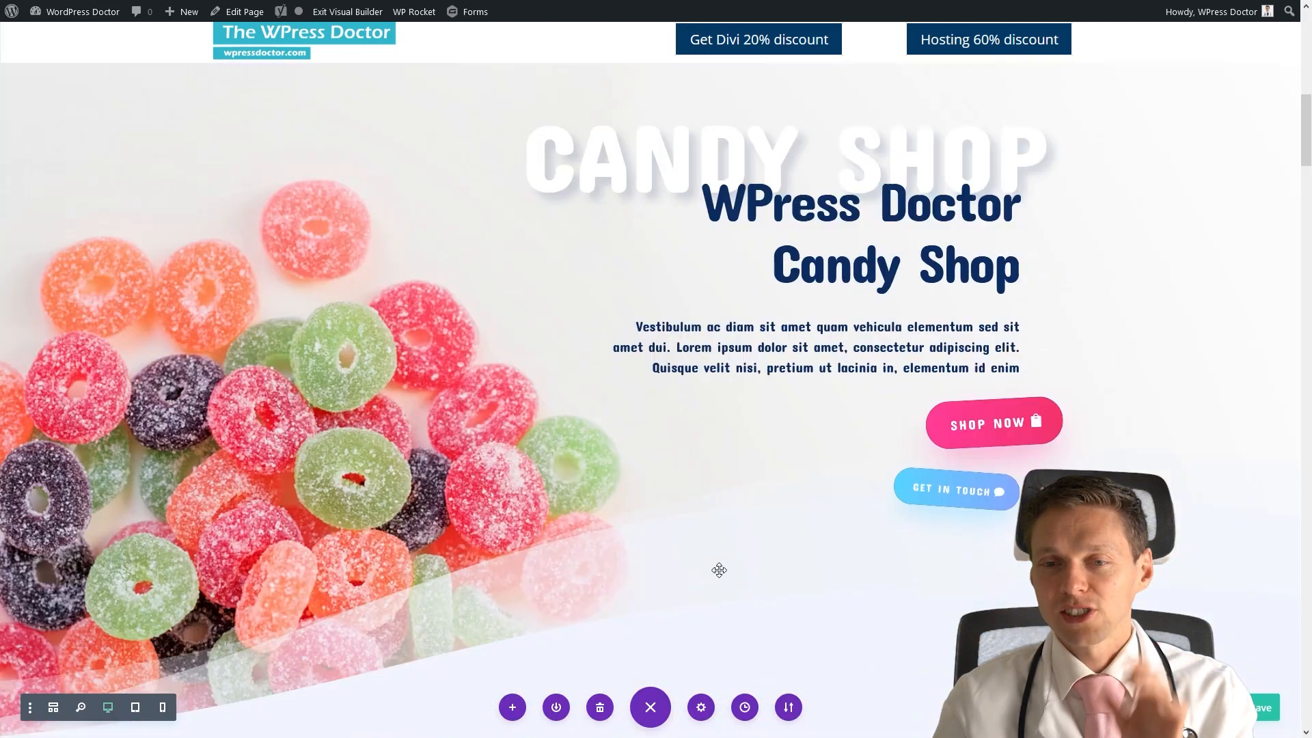
pyautogui.middleClick(747, 477)
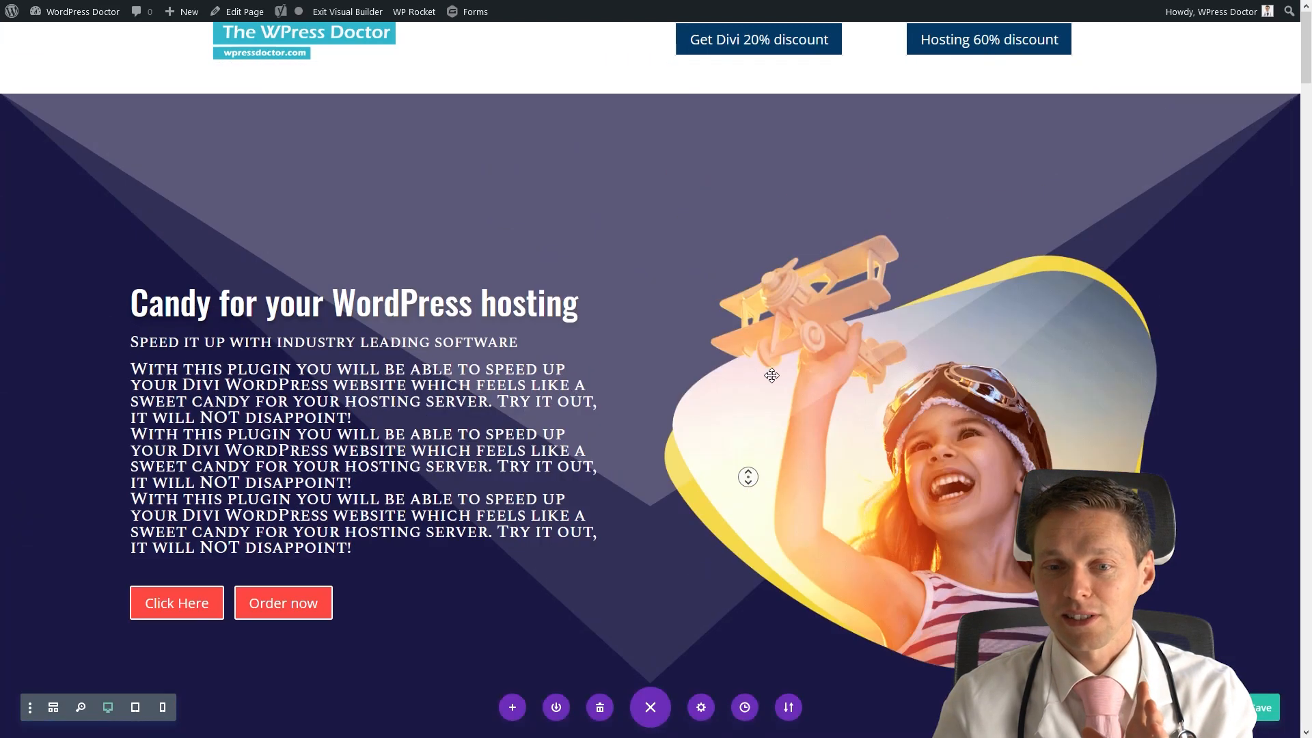
pyautogui.middleClick(772, 375)
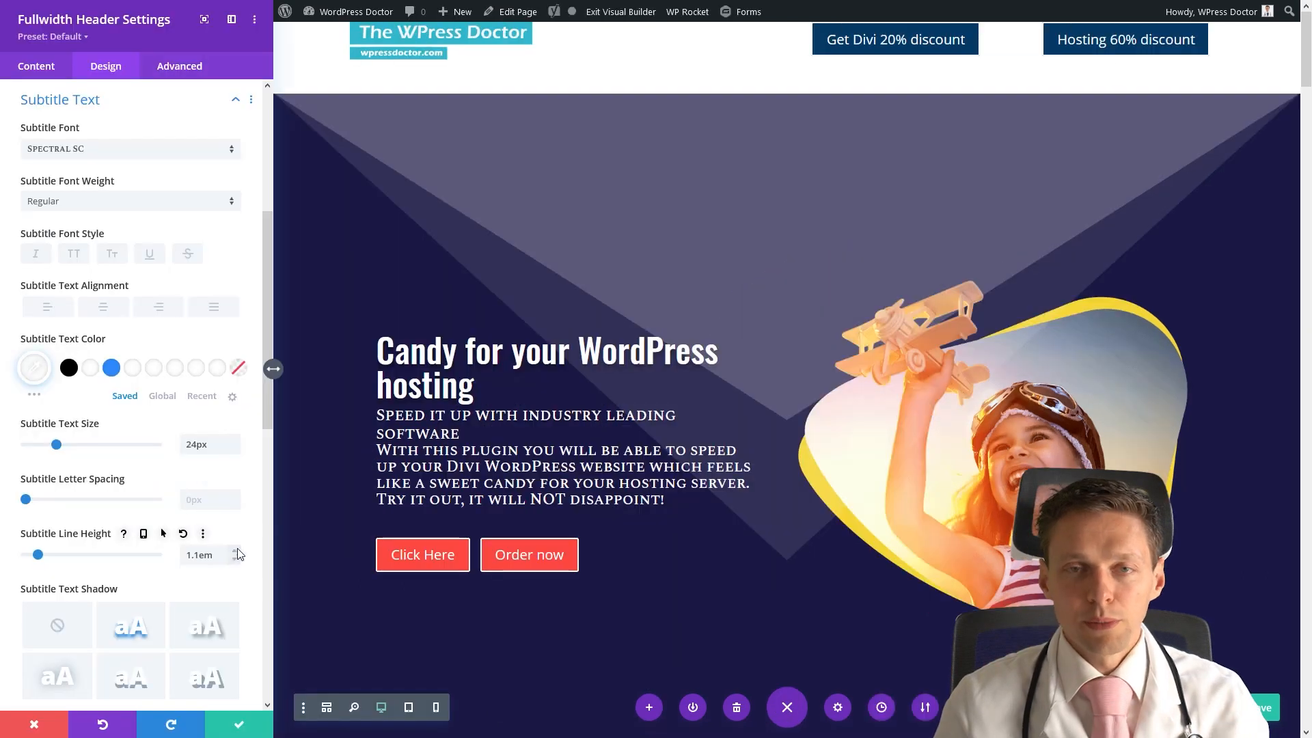
# Step: Set the header's subtitle line height to 1.6em
pyautogui.press('Up')
pyautogui.press('Up')
pyautogui.press('Up')
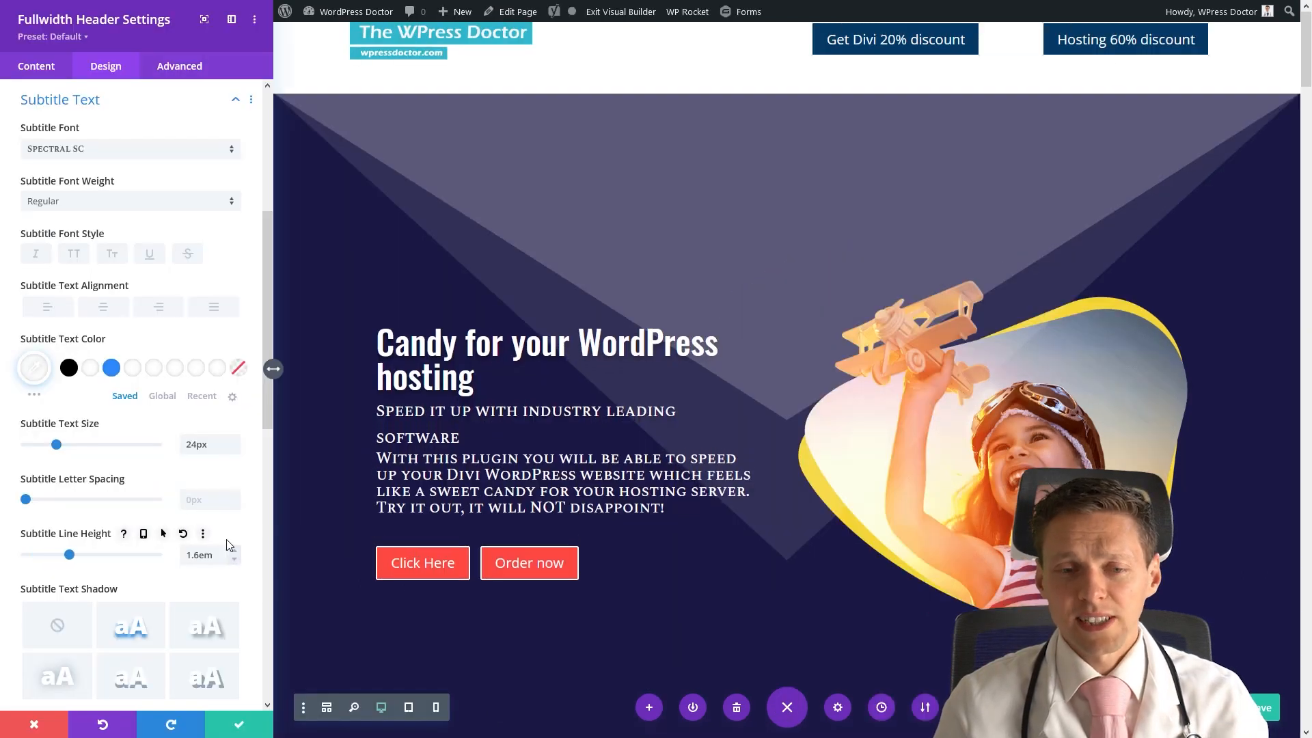
# Step: Add the custom CSS "margin-bottom: 30px;" to the header's Title element
pyautogui.click(175, 75)
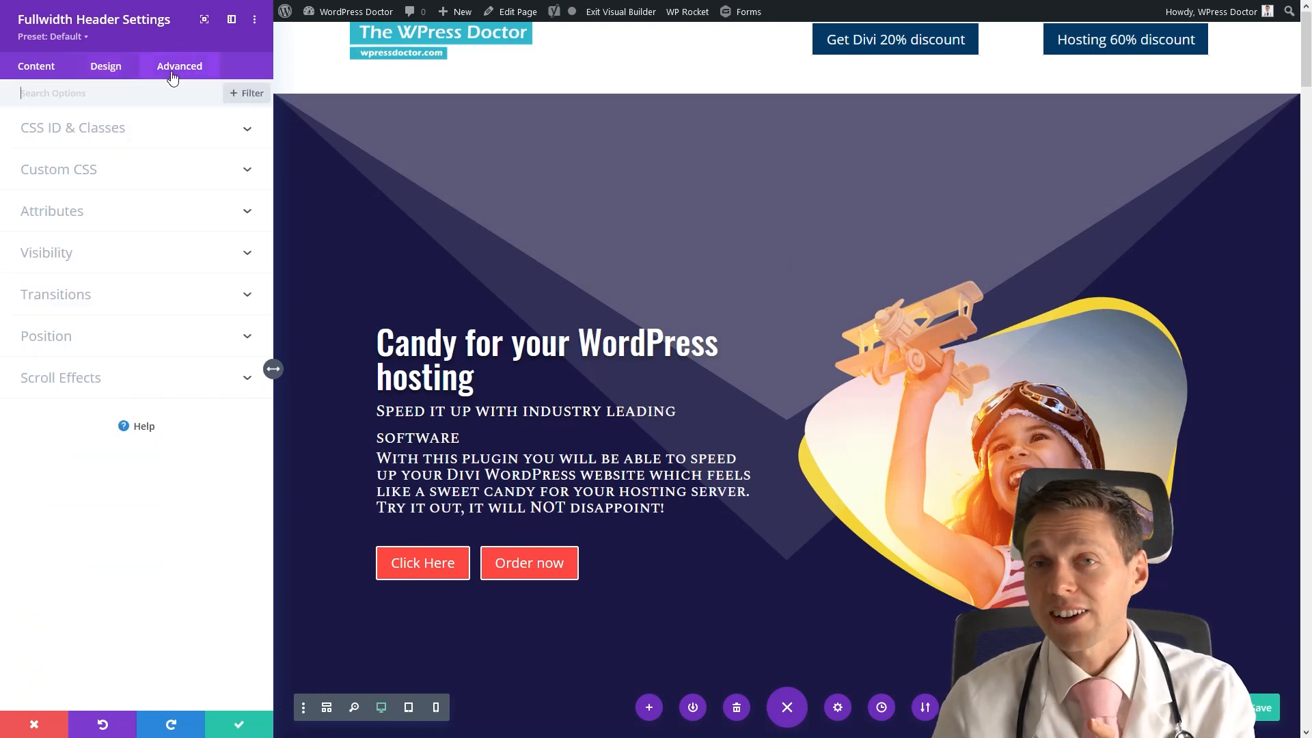
pyautogui.click(94, 170)
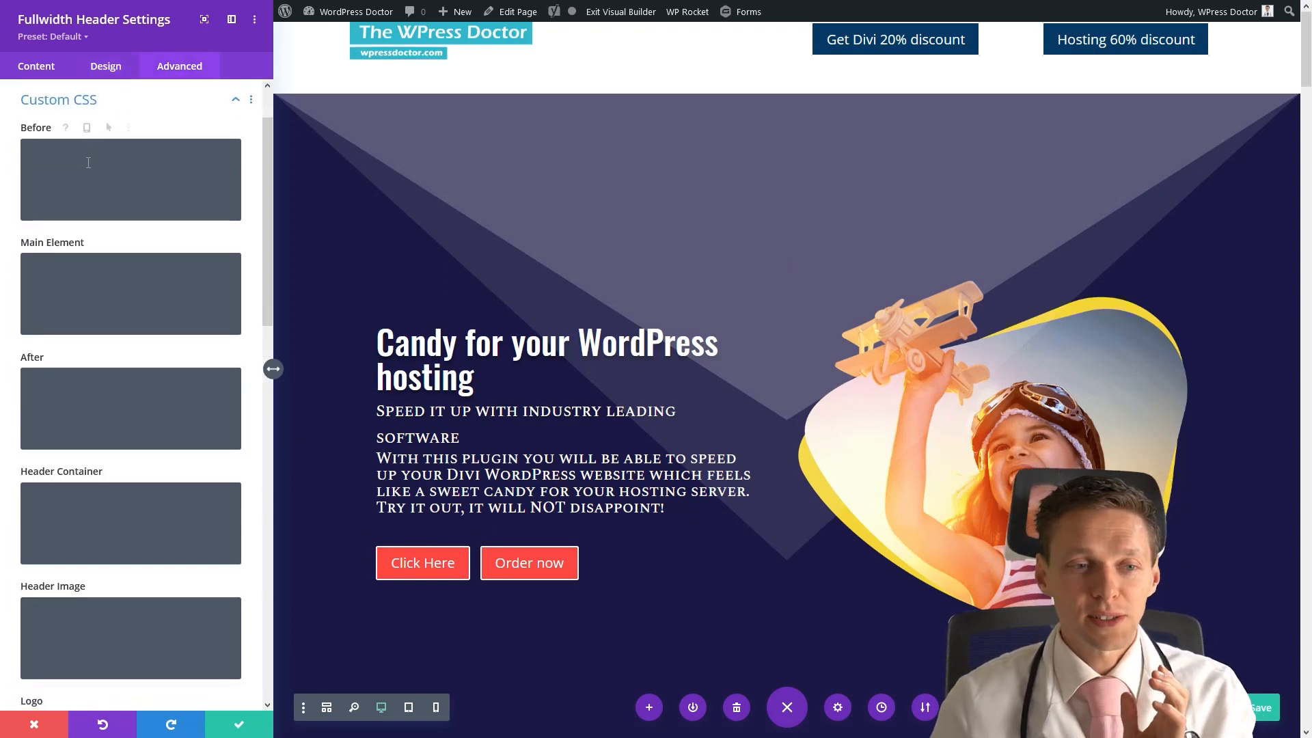
pyautogui.scroll(-7, 91, 510)
pyautogui.click(86, 523)
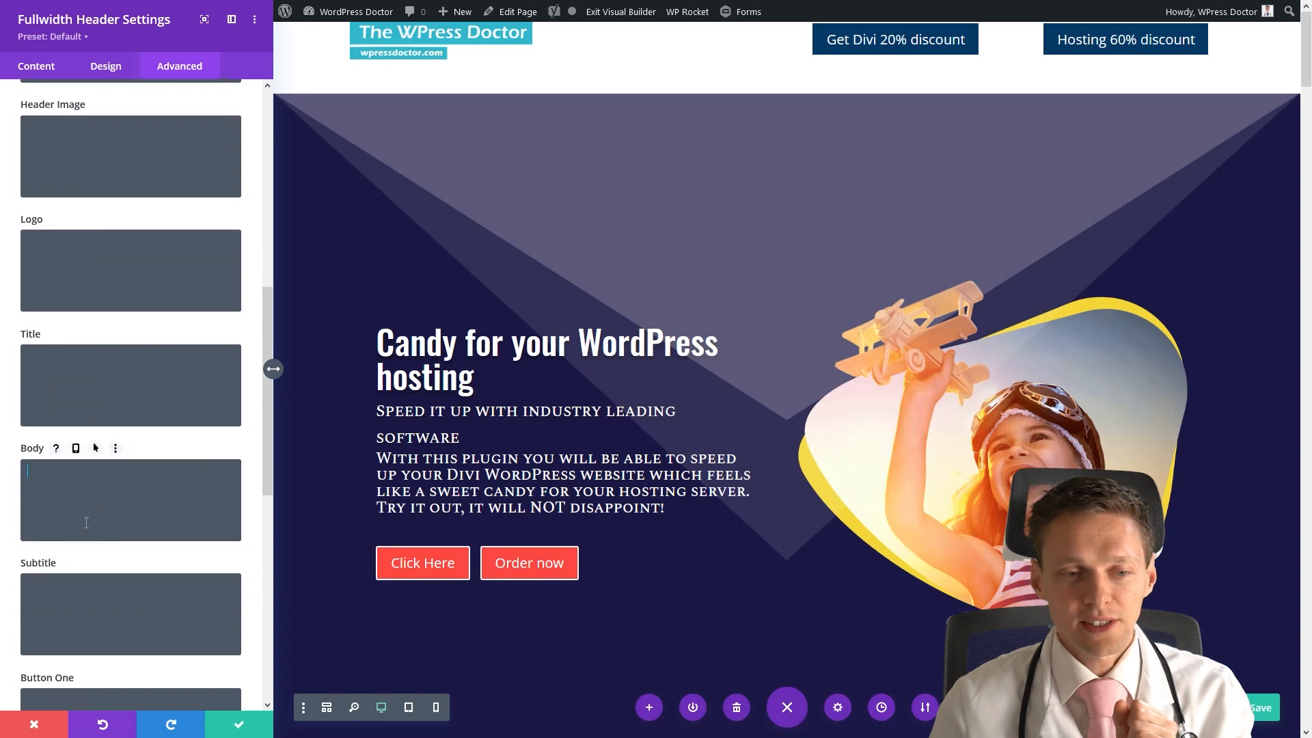
pyautogui.click(58, 403)
pyautogui.write('margin-bot')
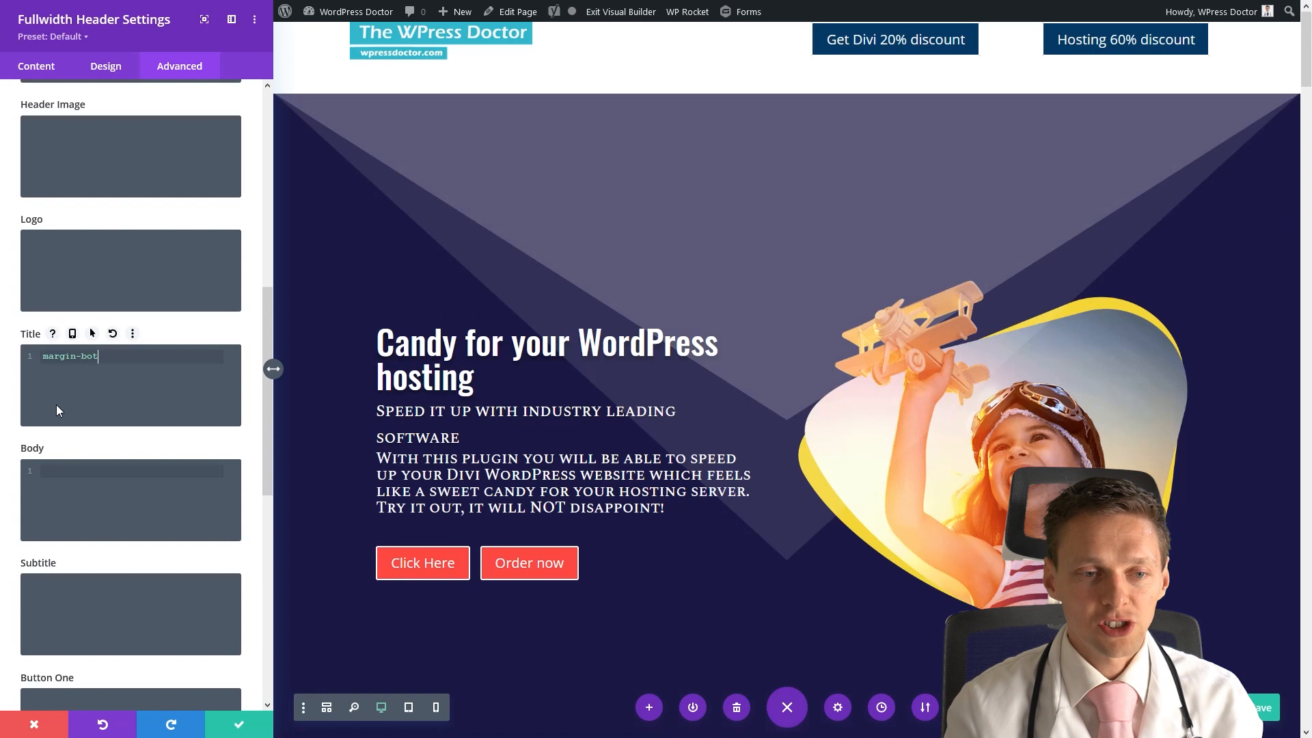
pyautogui.write('tom: 30px;')
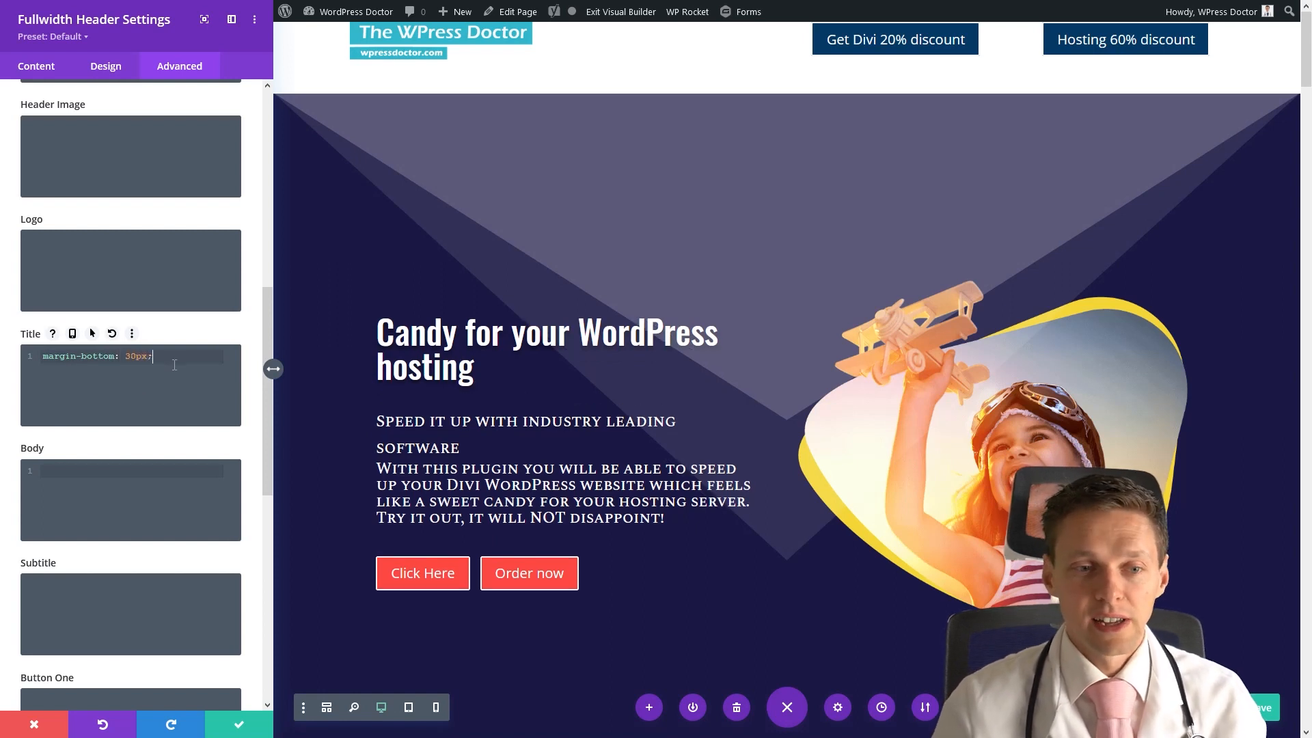
# Step: Copy the title's "margin-bottom: 30px;" rule to the header's Body and Subtitle custom CSS and check the spacing on the page
pyautogui.moveTo(152, 356); pyautogui.dragTo(49, 360)
pyautogui.write('margin-bottom: 30px;')
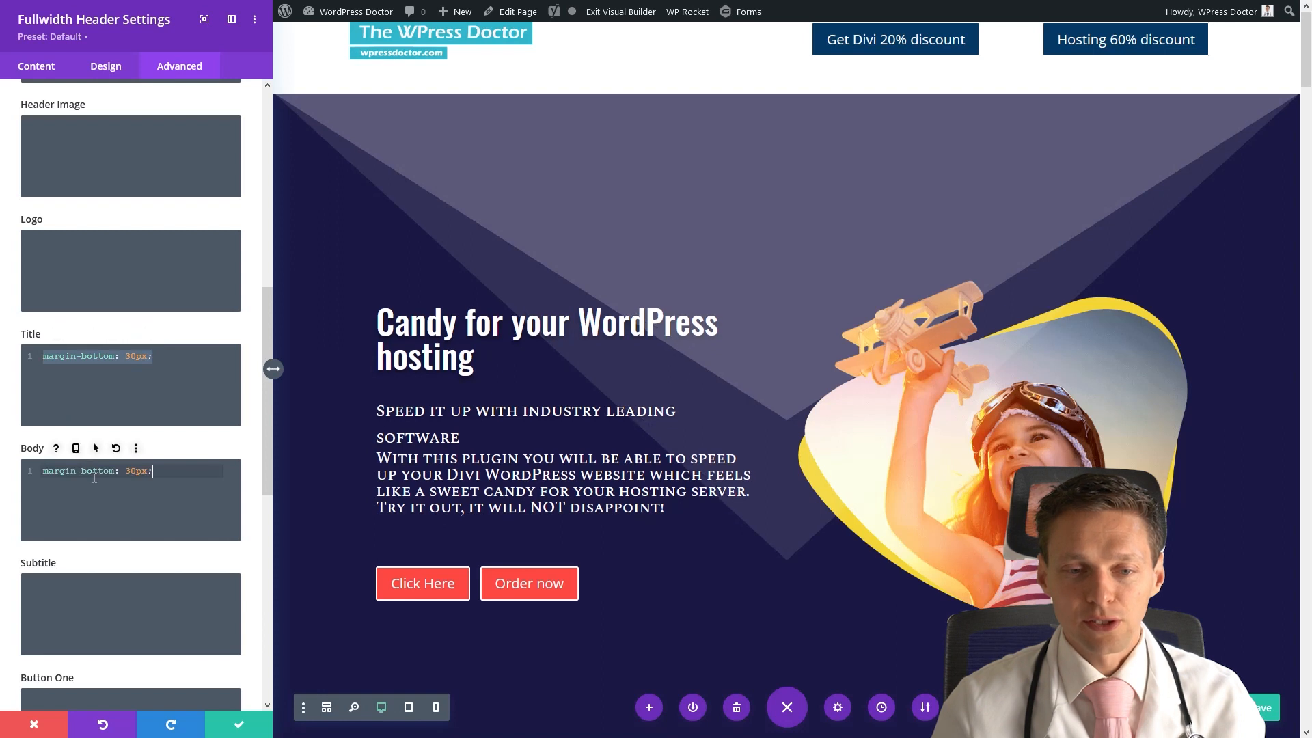
pyautogui.click(100, 613)
pyautogui.write('margin-bottom: 30px;')
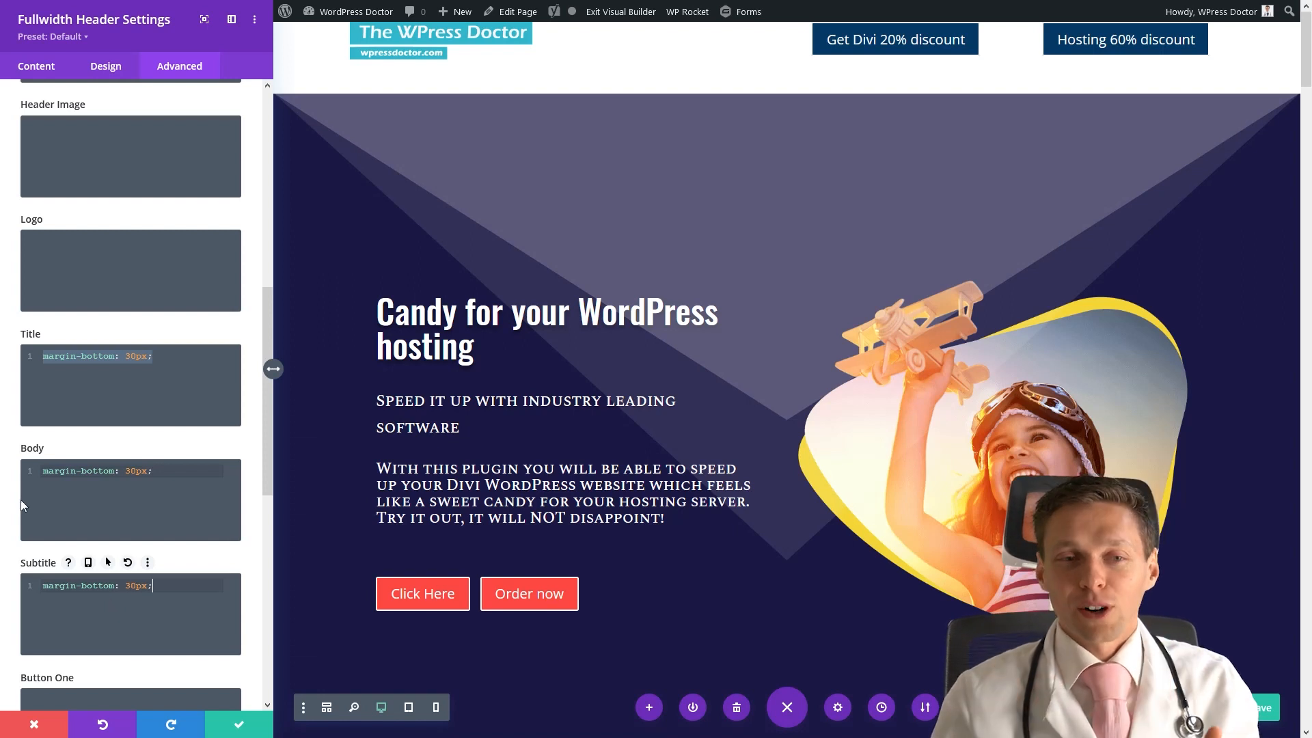
pyautogui.scroll(-2, 763, 338)
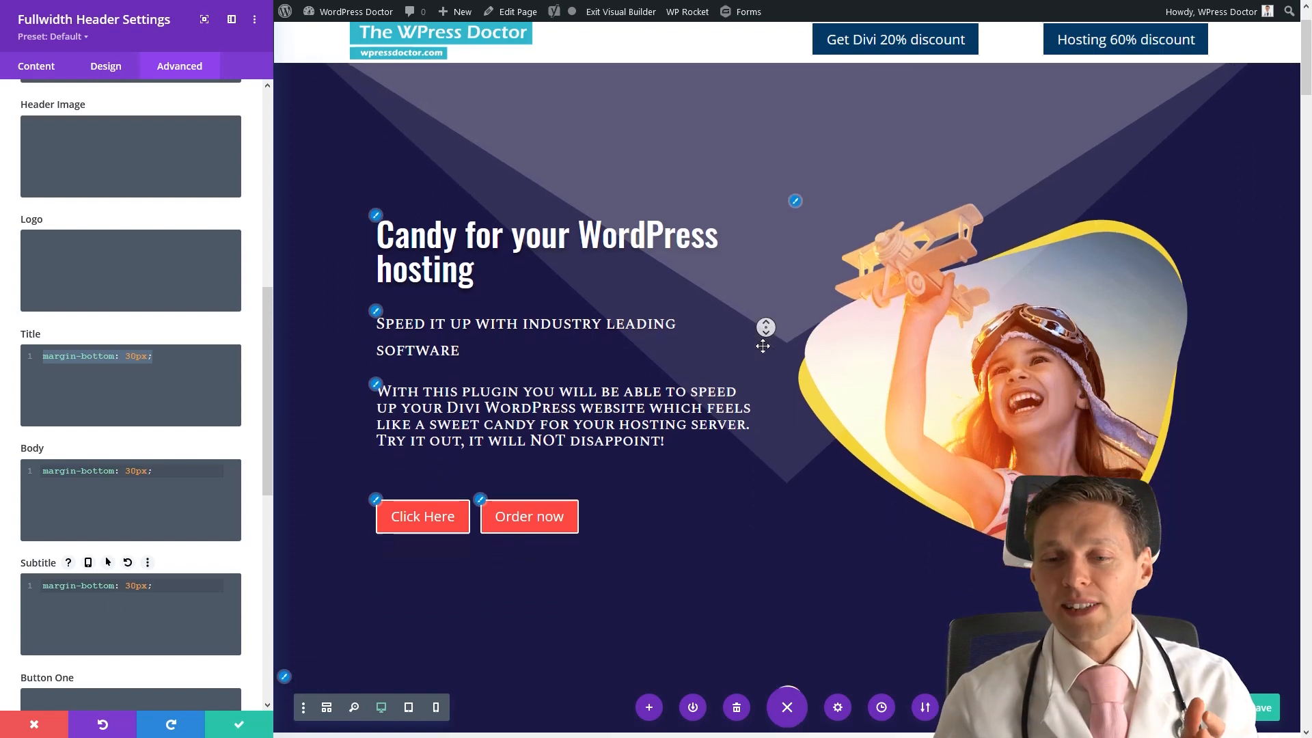
pyautogui.middleClick(762, 346)
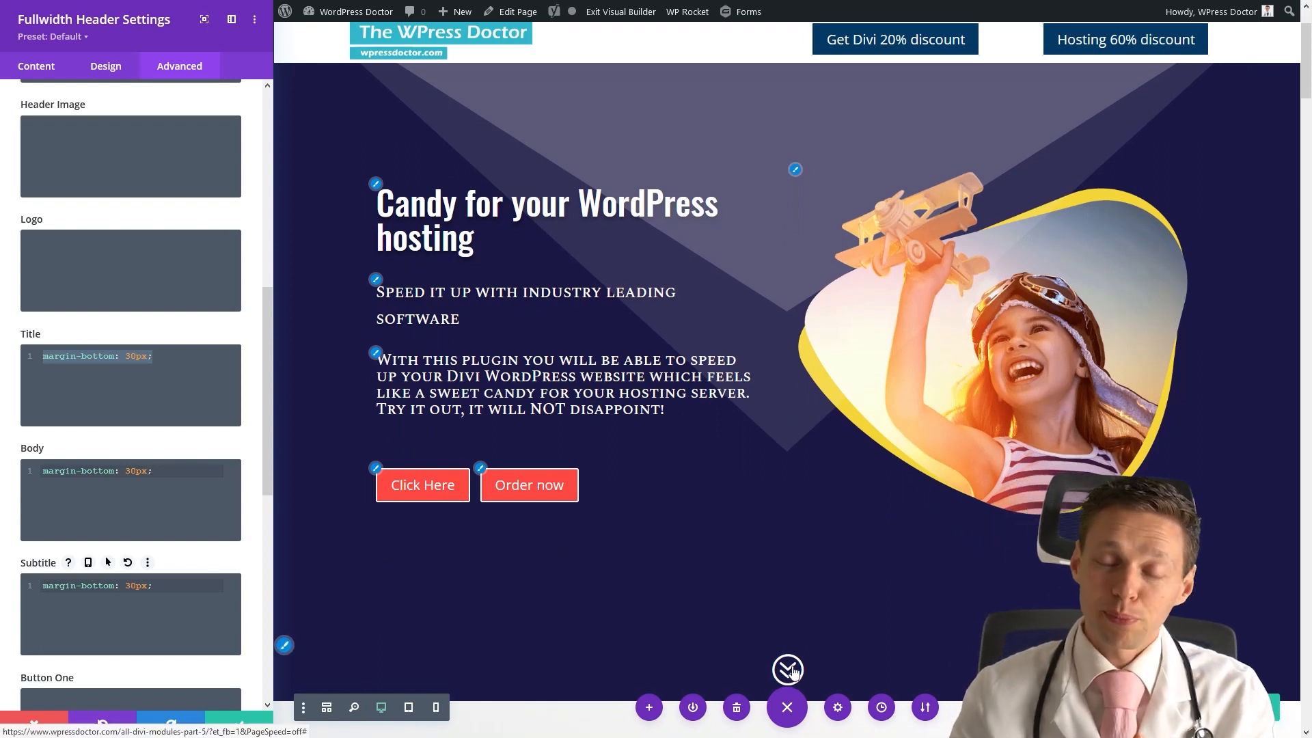
pyautogui.scroll(-10, 808, 520)
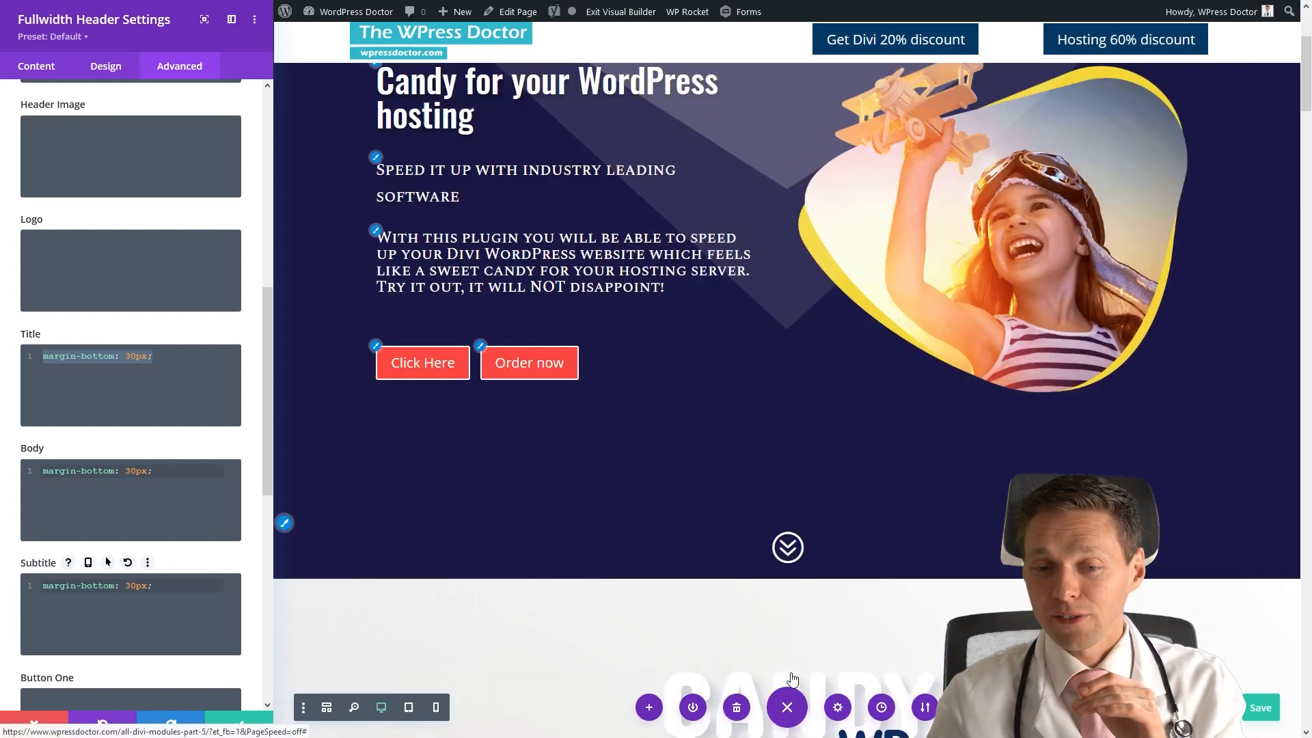
pyautogui.scroll(10, 875, 444)
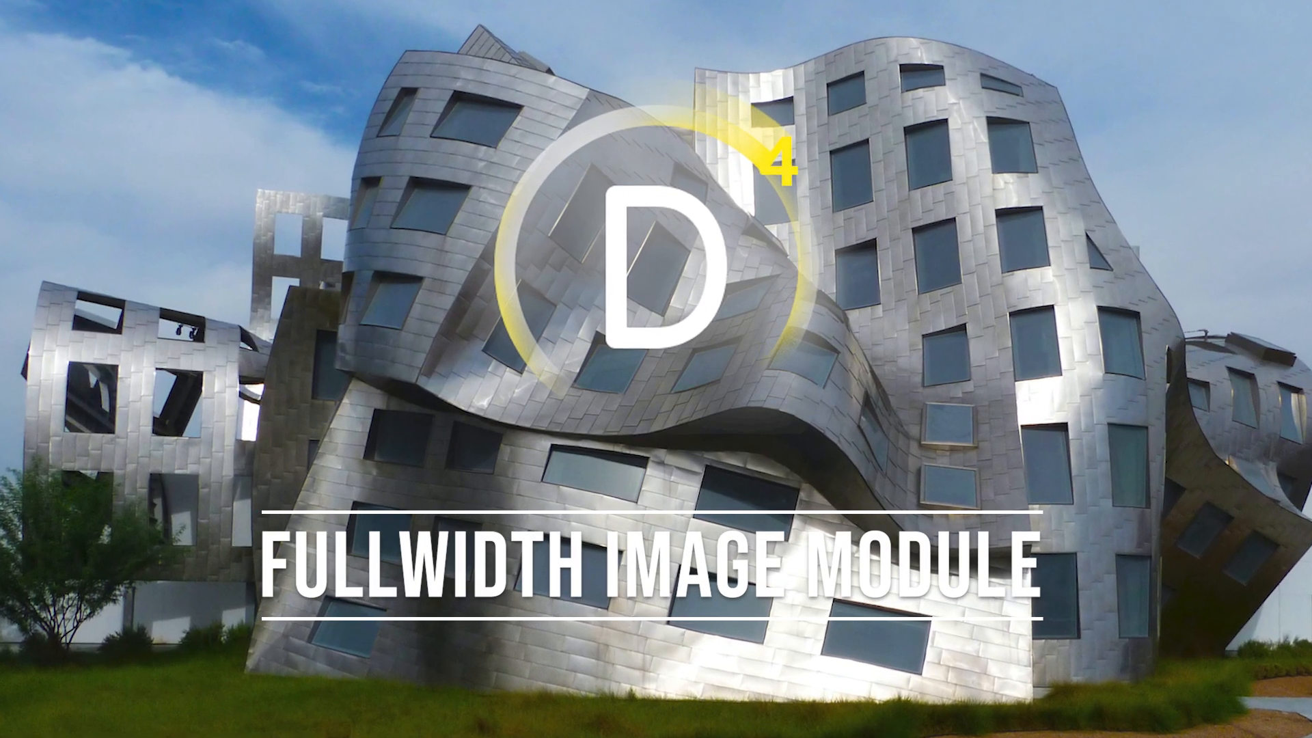
# Step: Look through the coffee shop page from its hero section down to the Full Menu button
pyautogui.scroll(-3, 1188, 206)
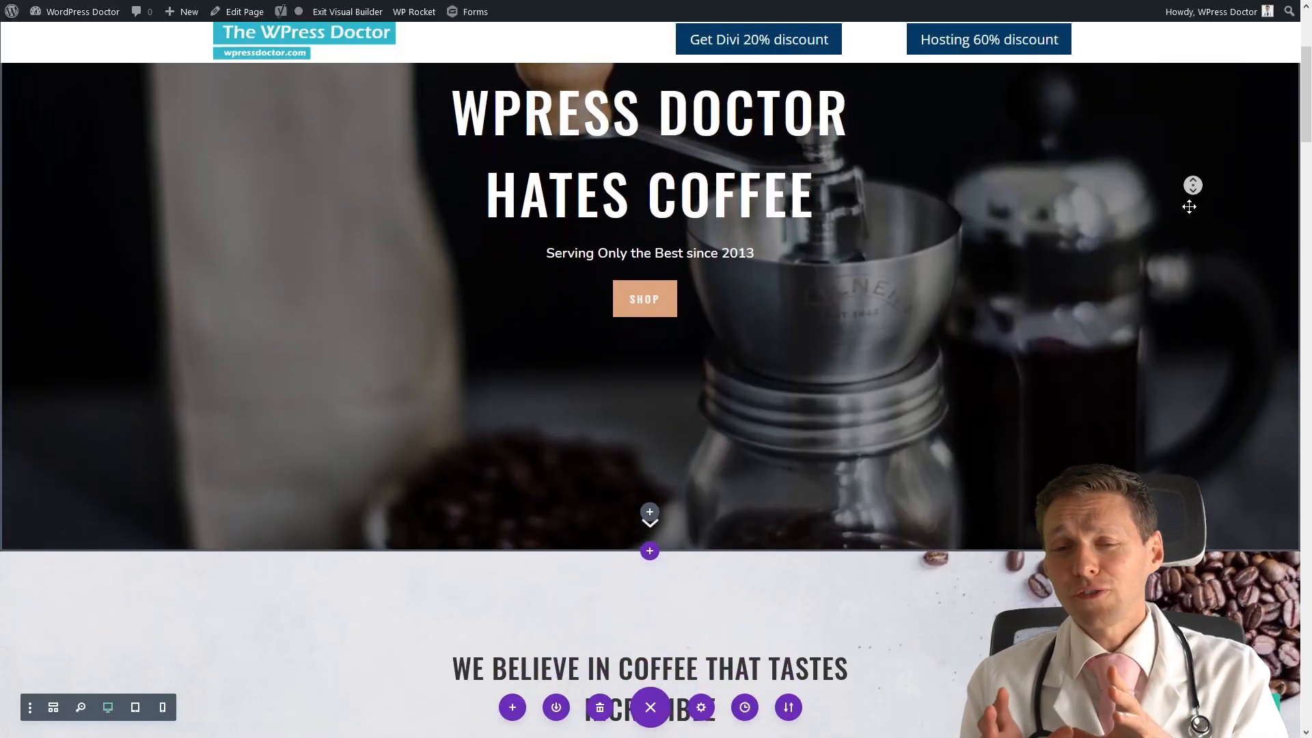
pyautogui.scroll(-3, 1189, 207)
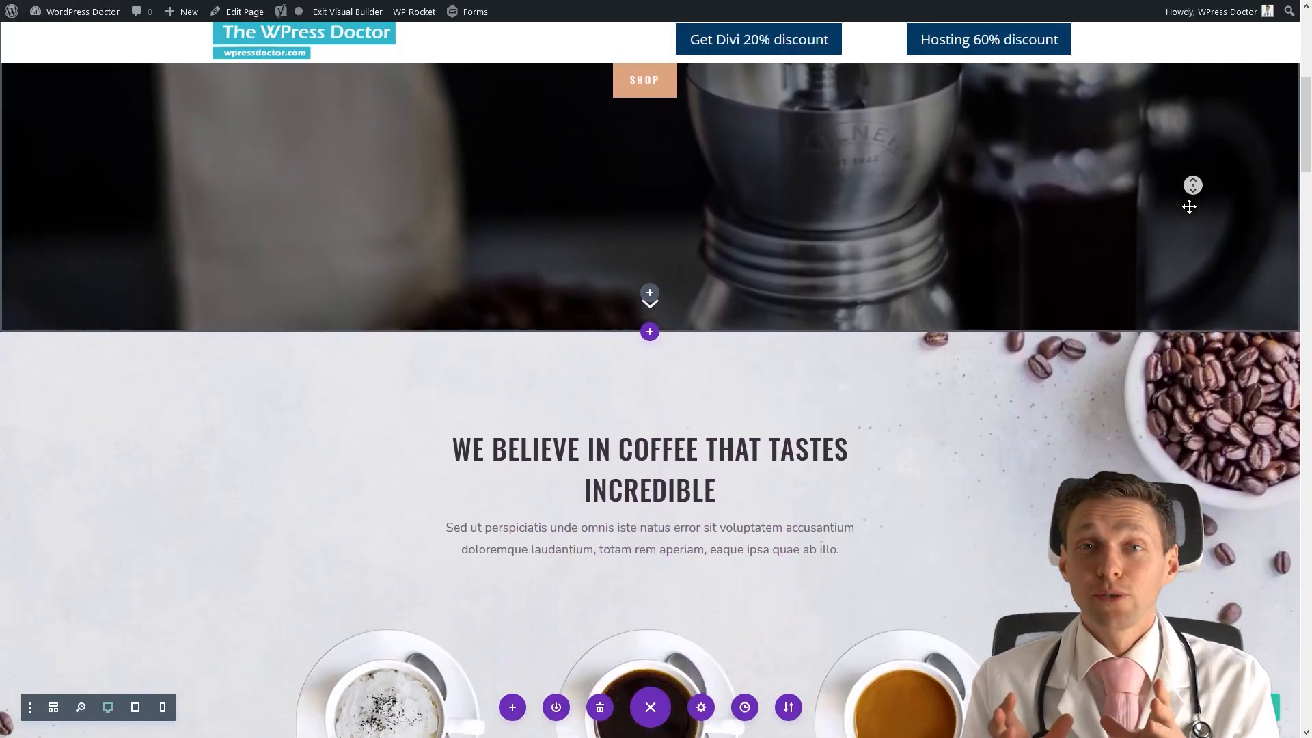
pyautogui.scroll(-3, 1189, 206)
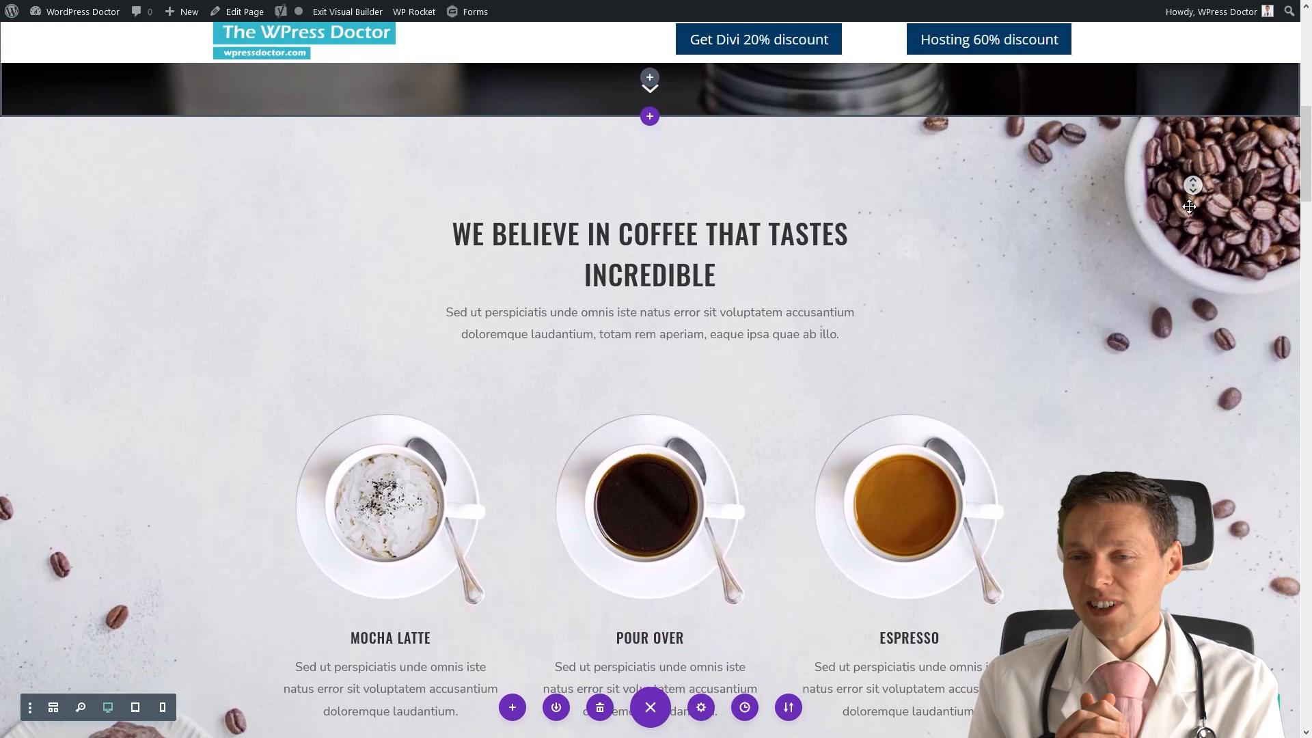
pyautogui.scroll(-2, 1189, 206)
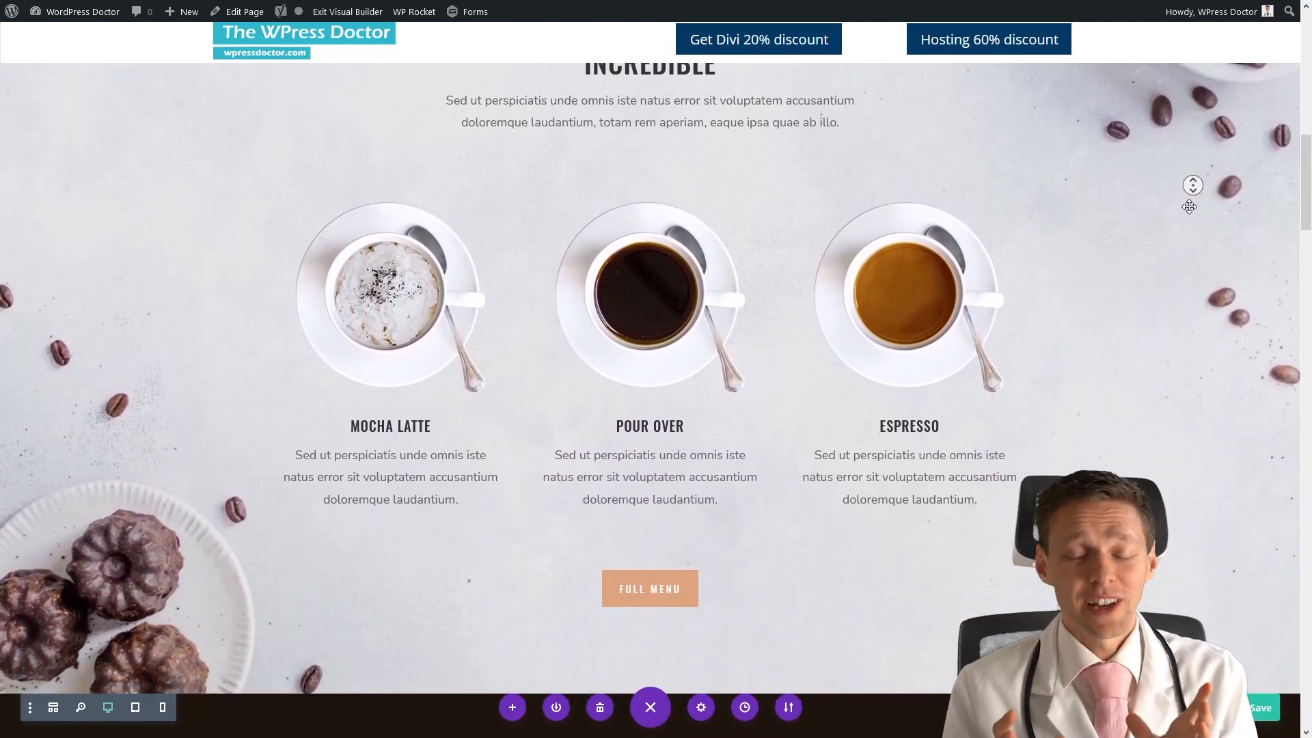
# Step: Insert a fullwidth section with a Fullwidth Image module between the coffee mug video and the Fresh Beans section
pyautogui.scroll(-4, 1164, 198)
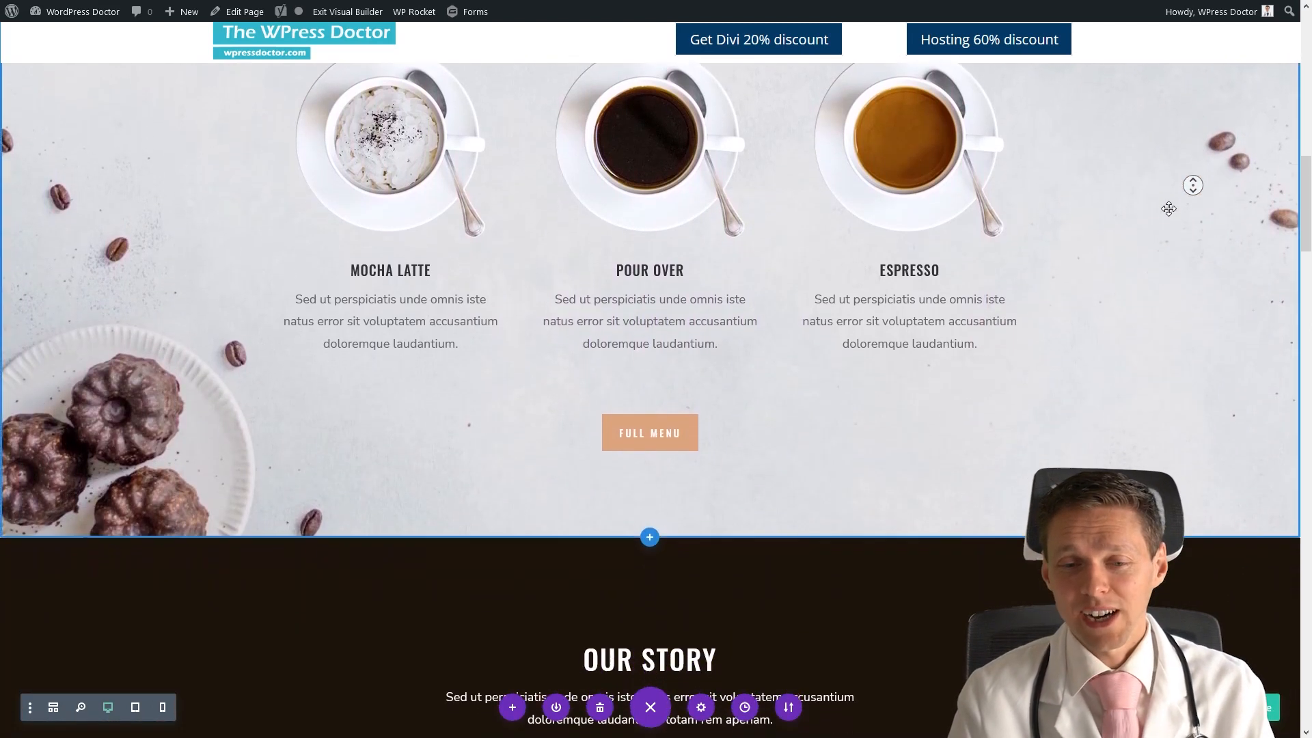
pyautogui.scroll(-6, 1171, 225)
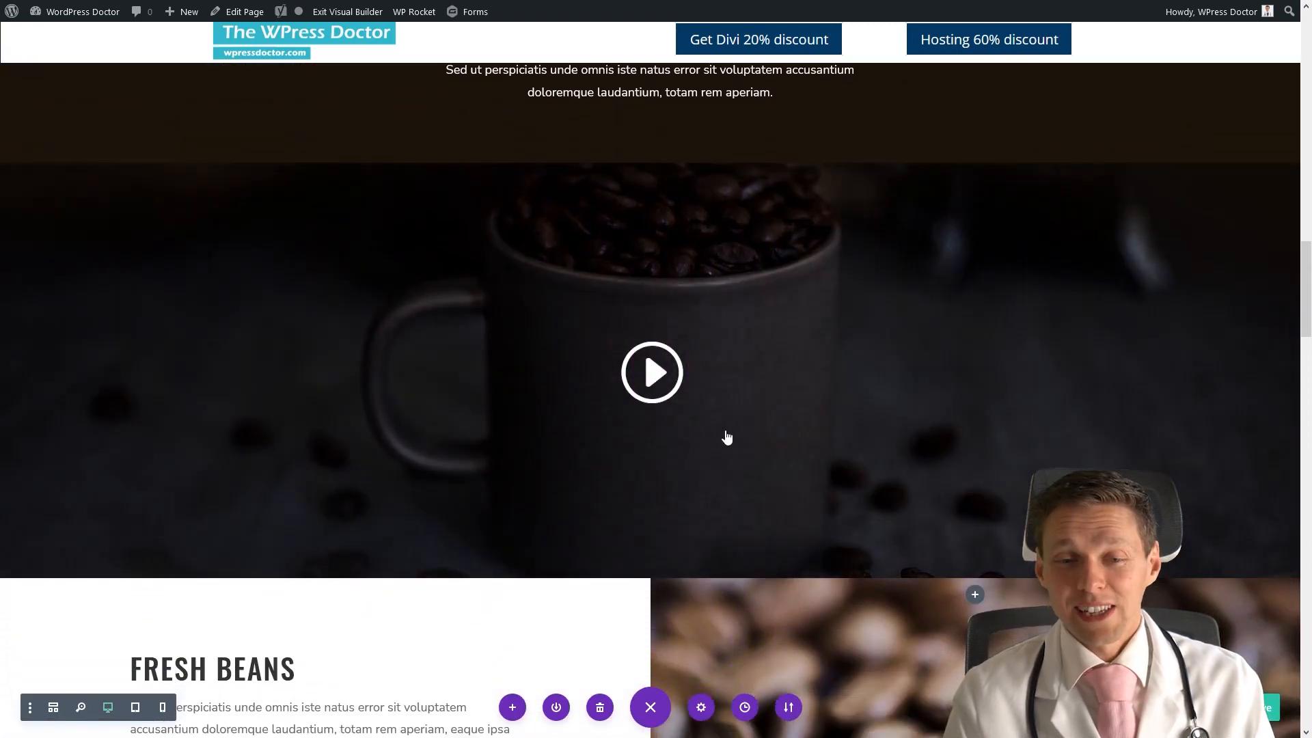
pyautogui.scroll(-2, 644, 474)
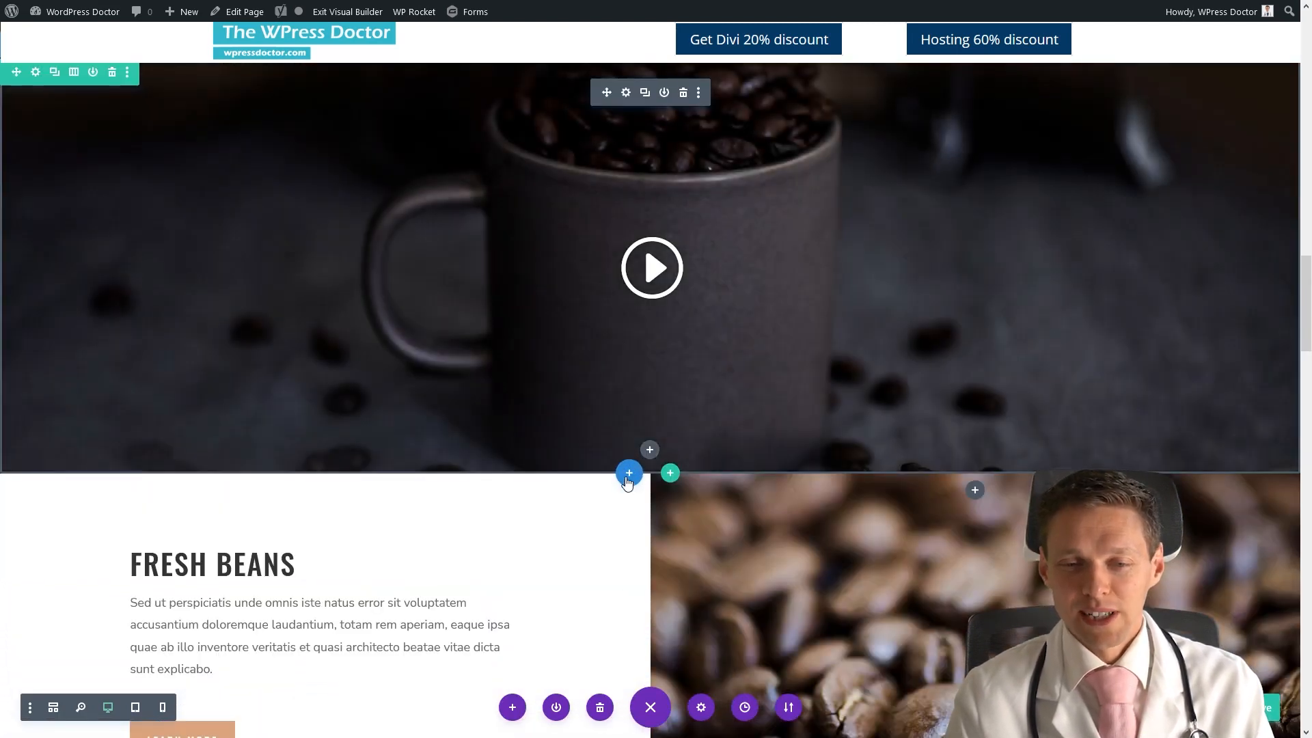
pyautogui.click(629, 473)
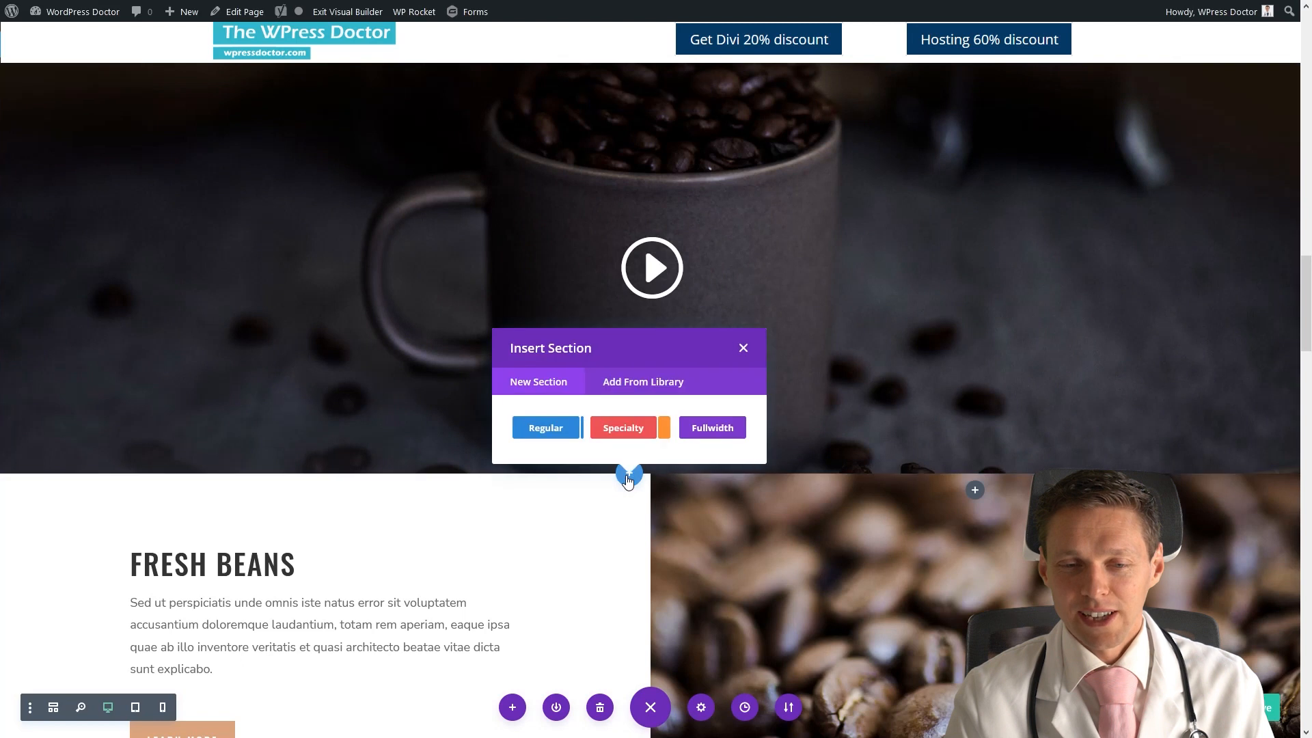
pyautogui.click(708, 429)
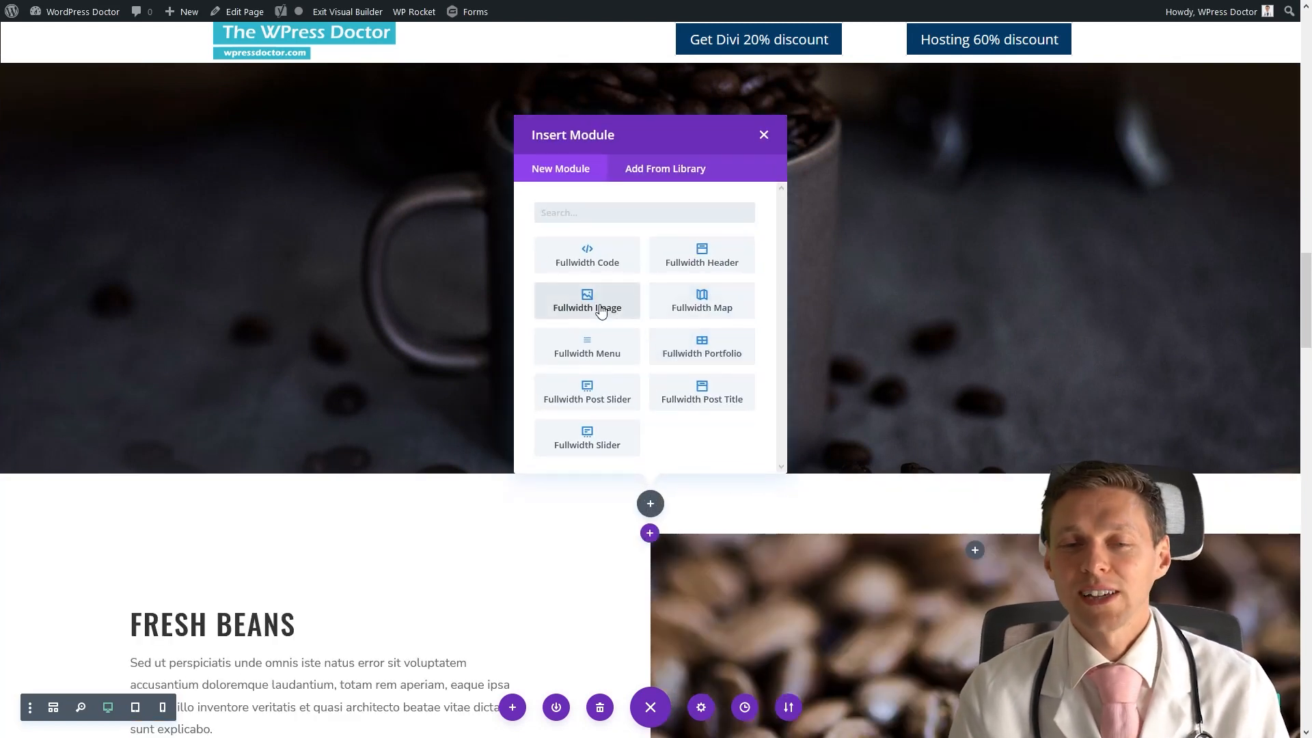
pyautogui.click(601, 308)
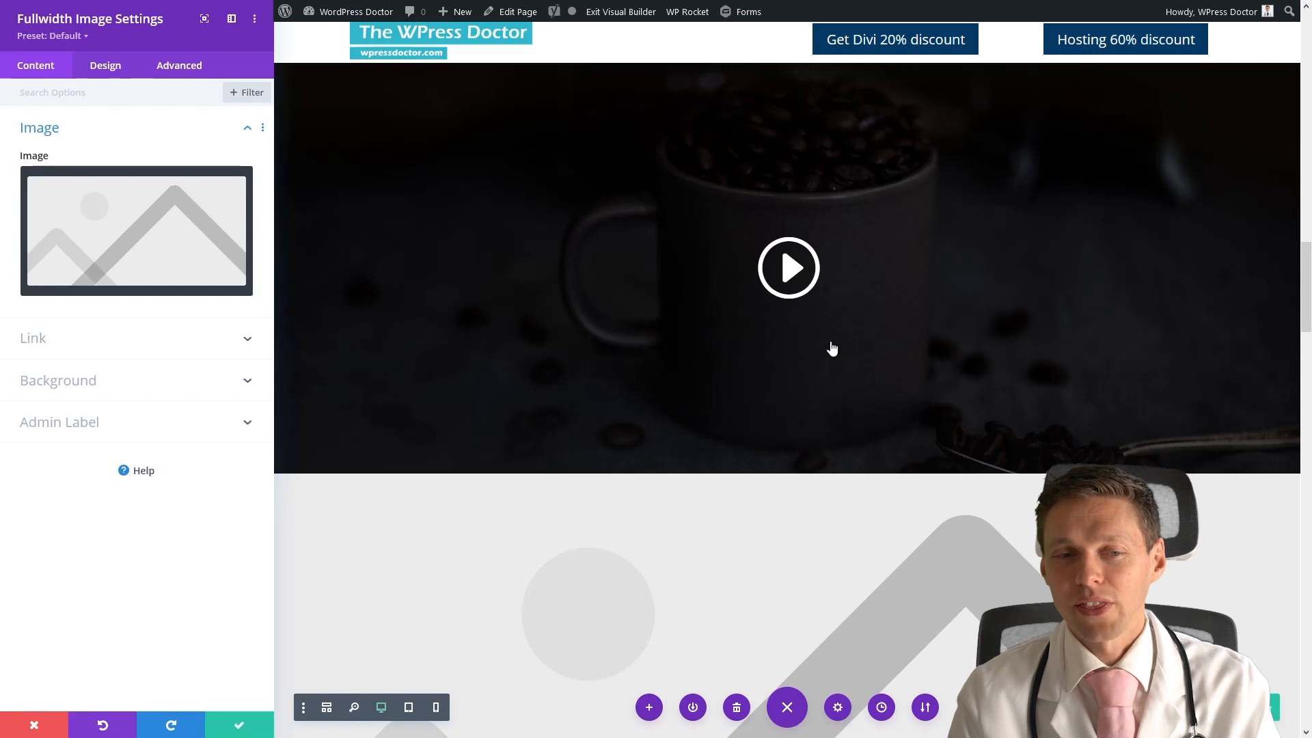
# Step: Choose header-bg-1.jpg from the Media Library as the Fullwidth Image module's picture
pyautogui.scroll(-5, 830, 345)
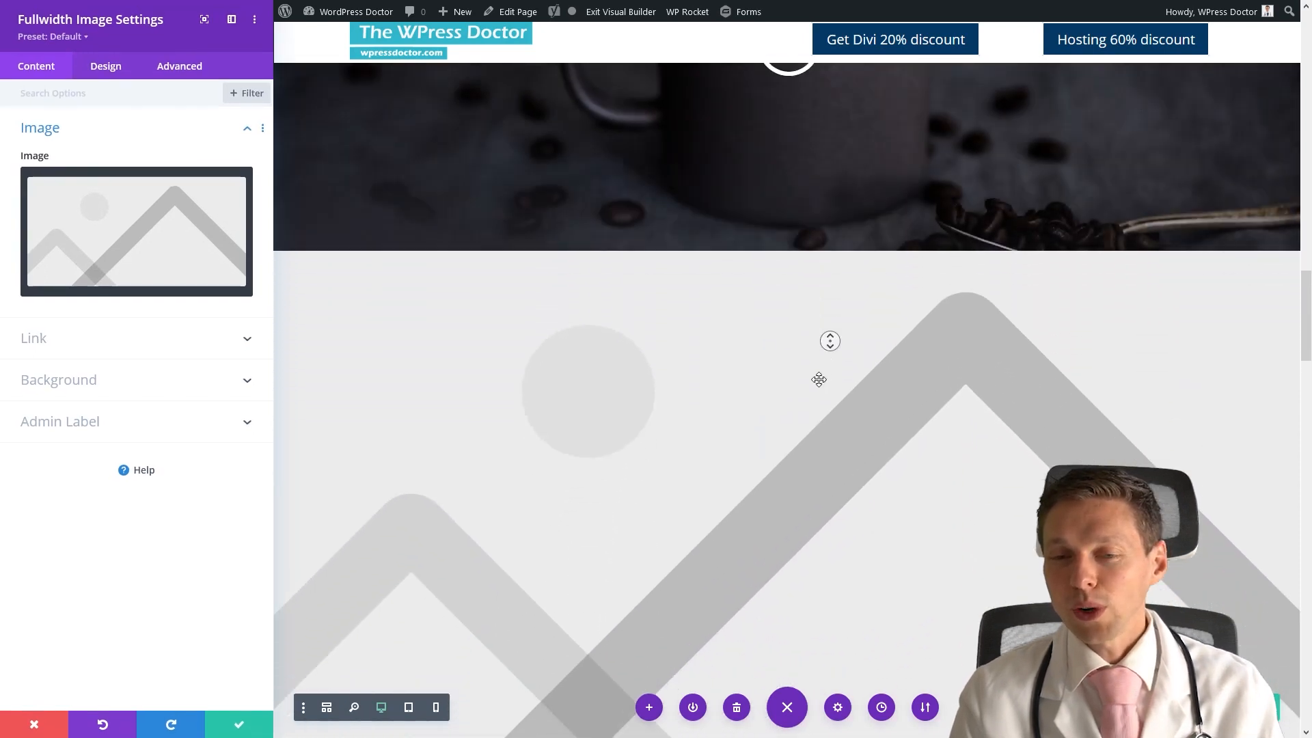
pyautogui.scroll(-1, 818, 379)
pyautogui.scroll(1, 811, 313)
pyautogui.middleClick(805, 334)
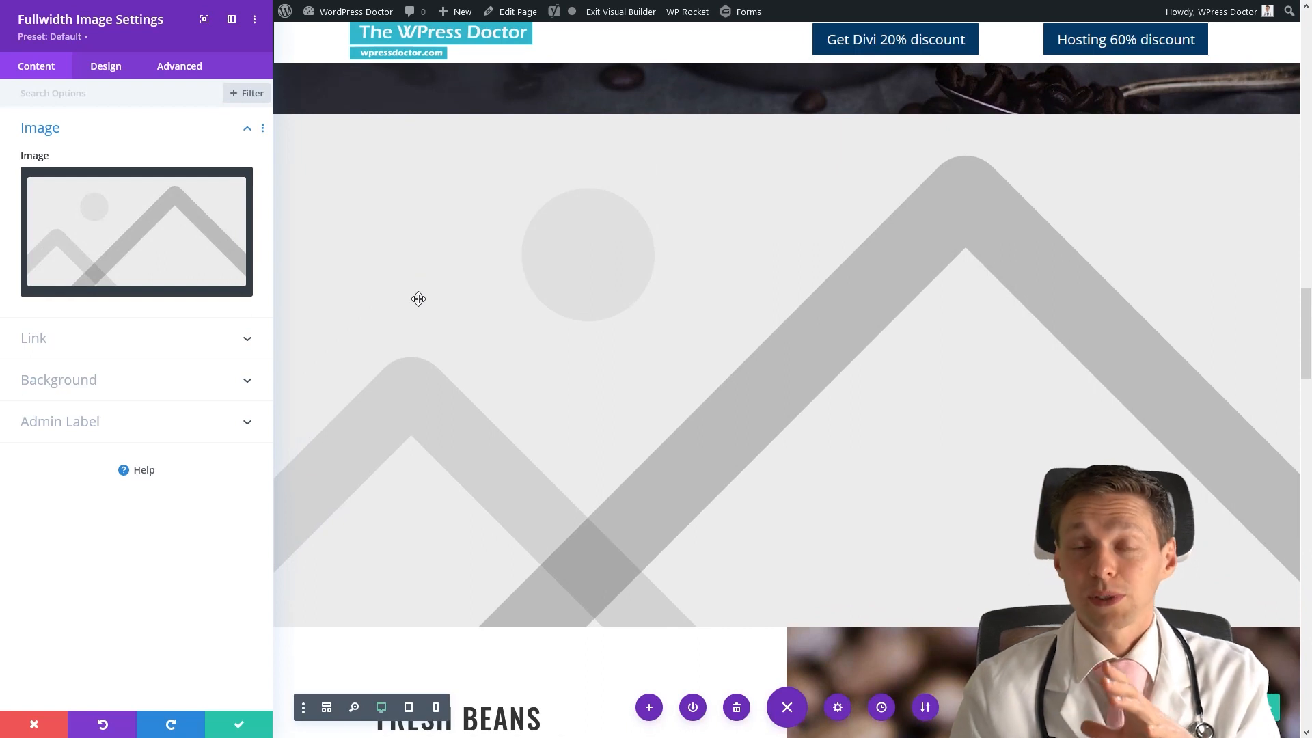
pyautogui.click(196, 252)
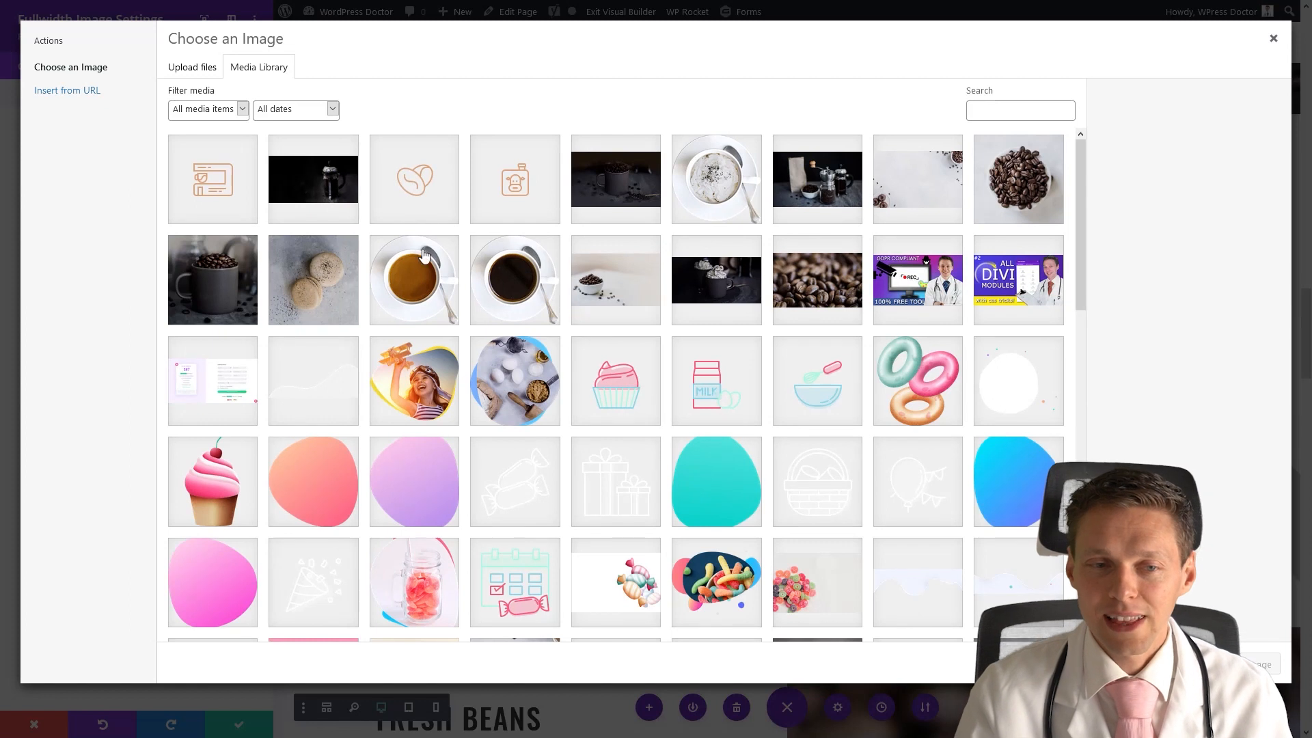
pyautogui.click(230, 271)
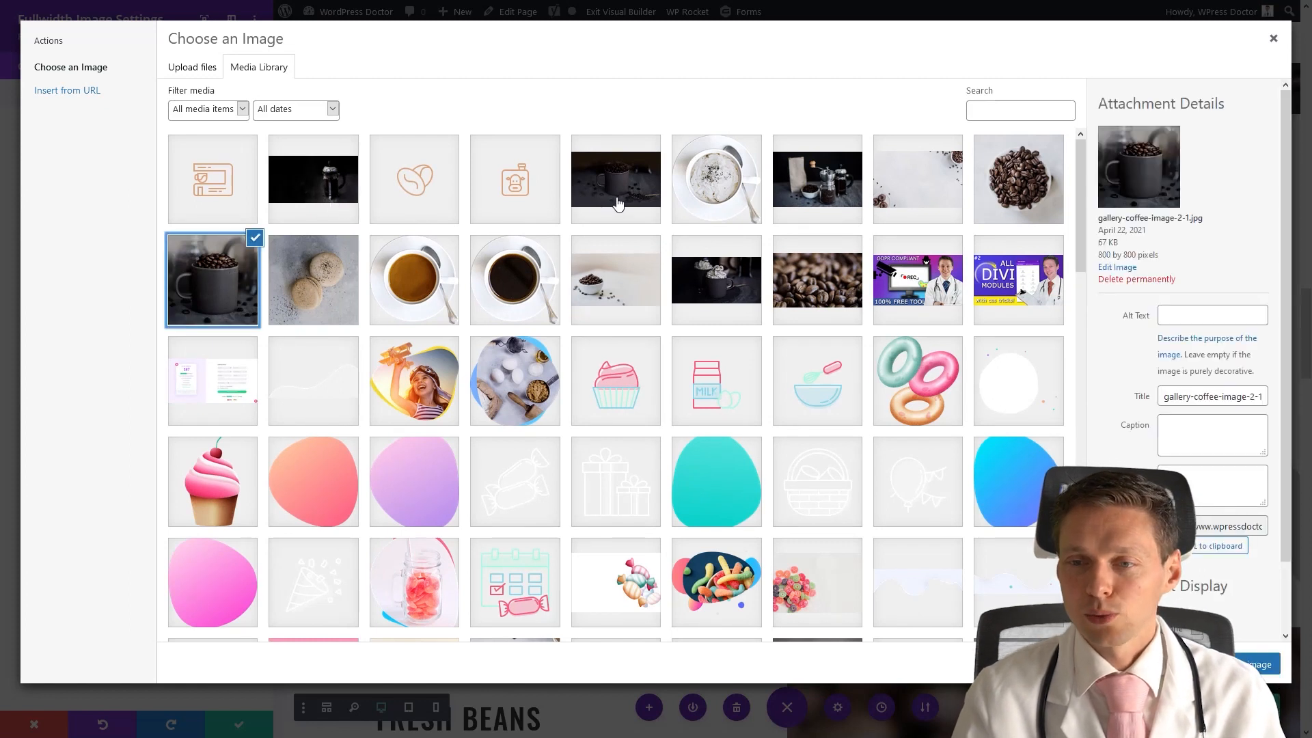
pyautogui.click(618, 202)
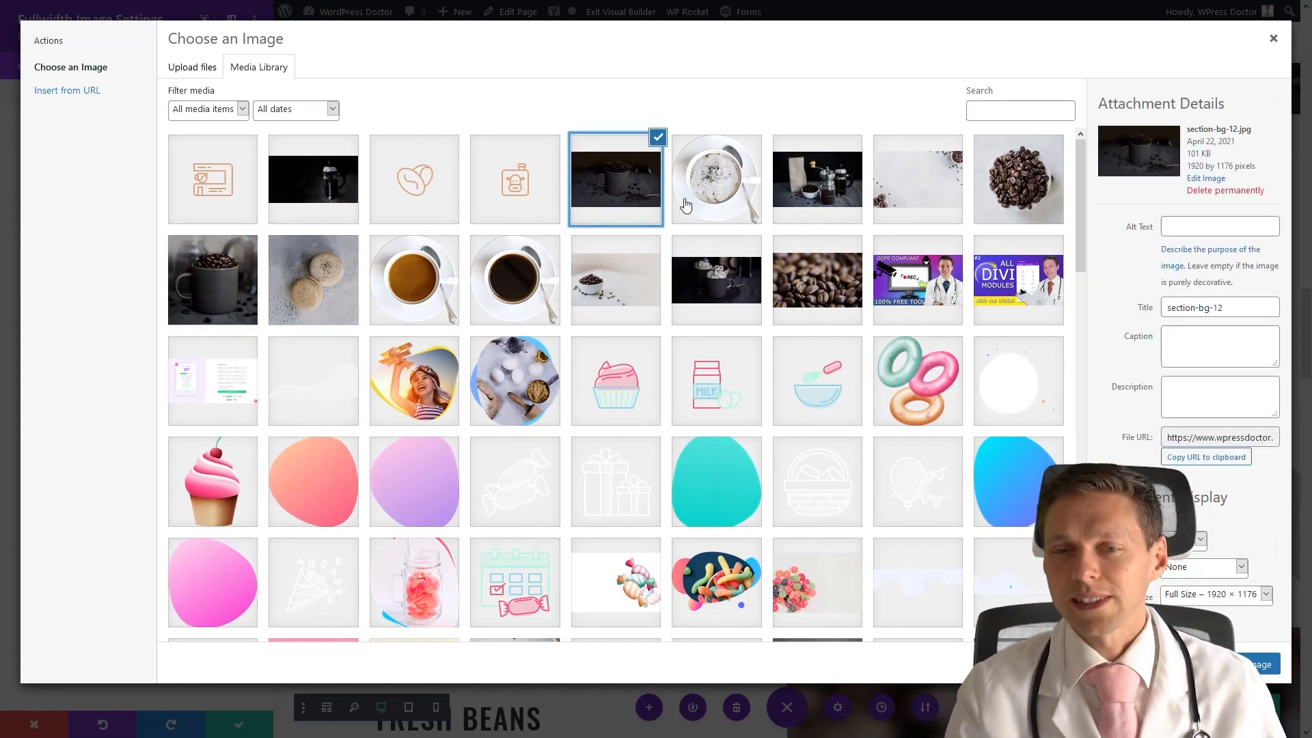
pyautogui.click(802, 188)
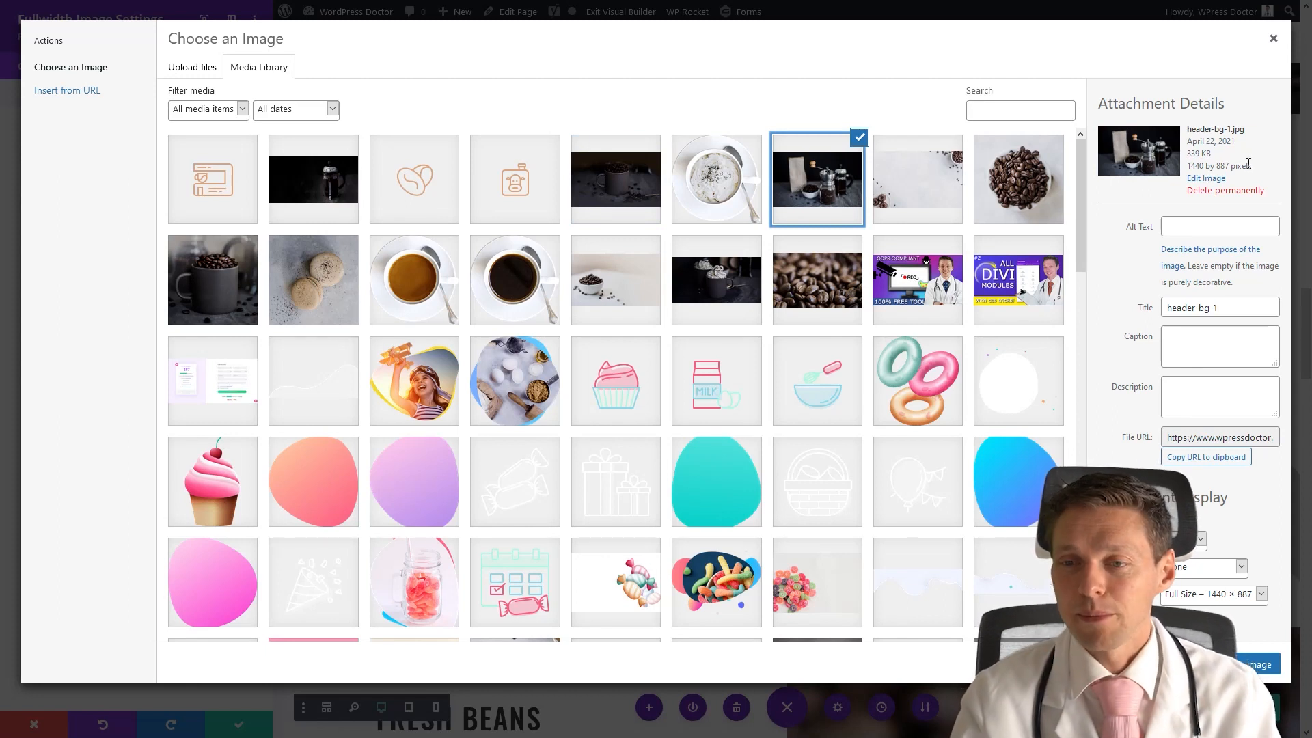
pyautogui.moveTo(1250, 166); pyautogui.dragTo(1190, 165)
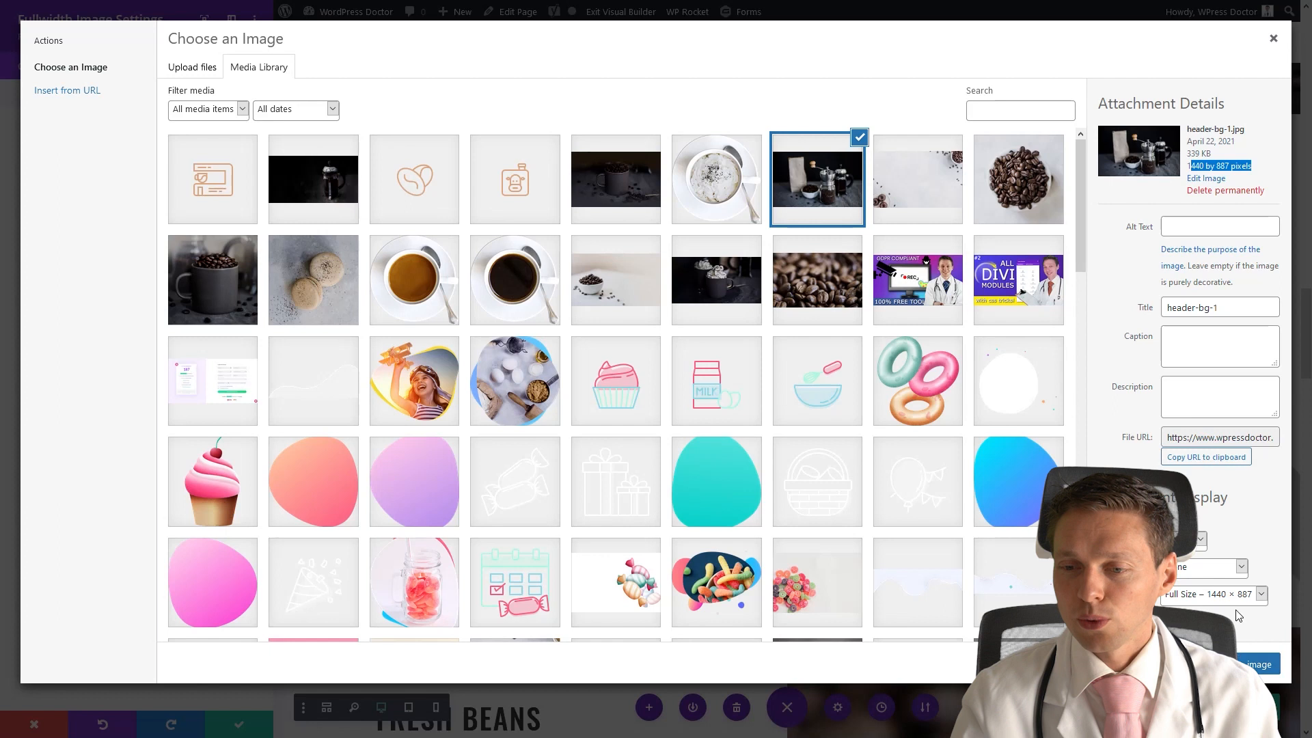
pyautogui.click(1231, 664)
pyautogui.middleClick(1017, 292)
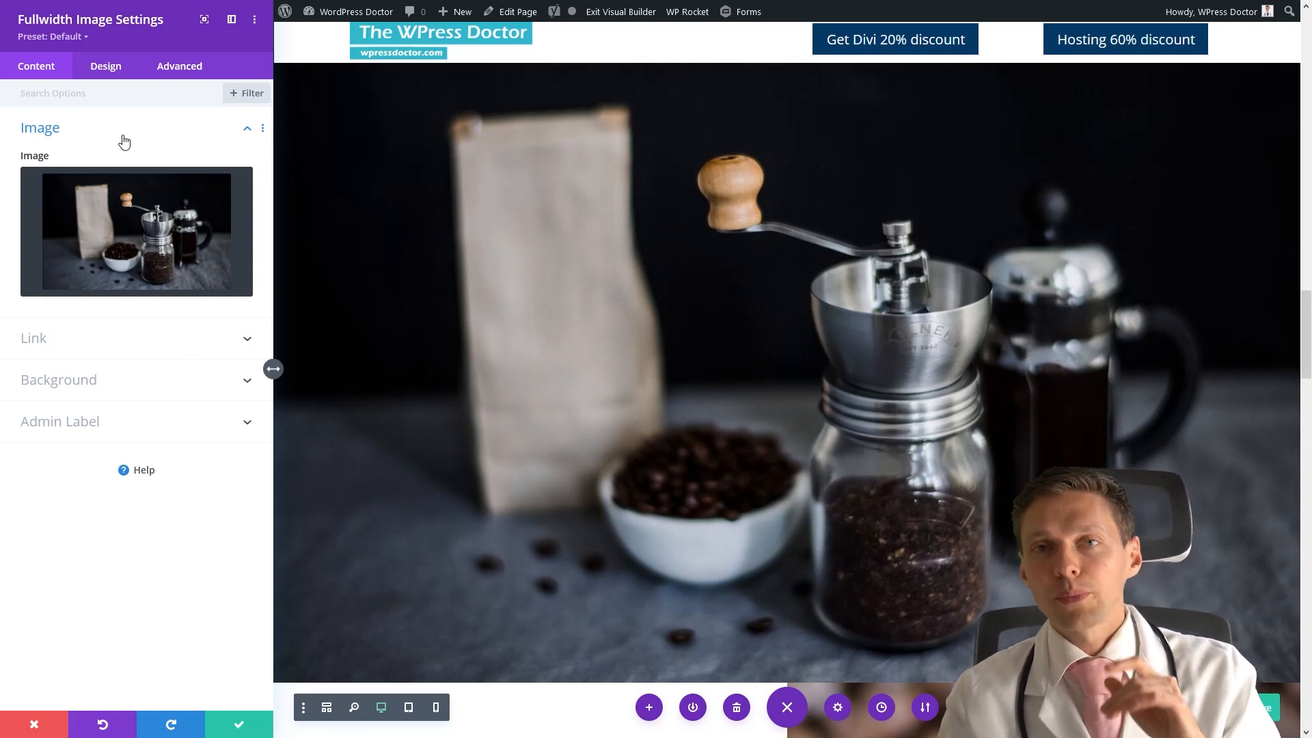
# Step: Enable Open In Lightbox for the fullwidth image and test the lightbox on the live page
pyautogui.click(36, 344)
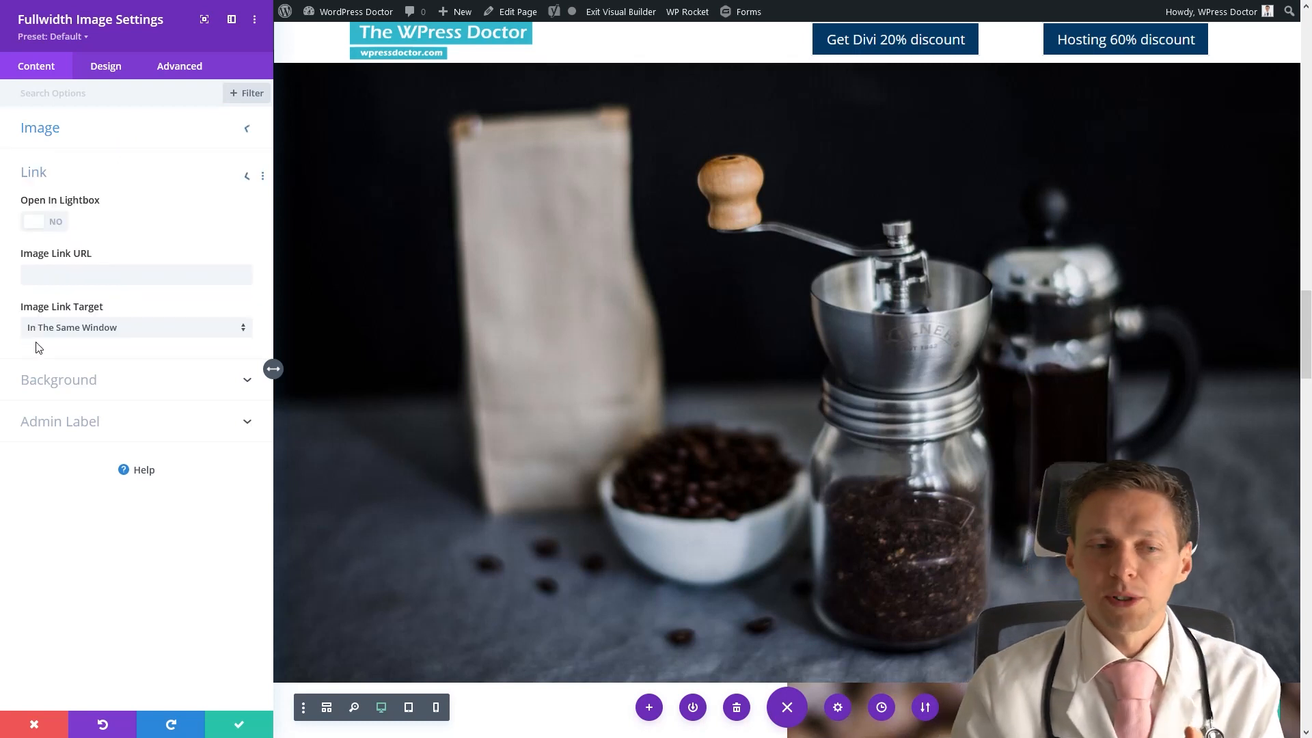
pyautogui.click(64, 272)
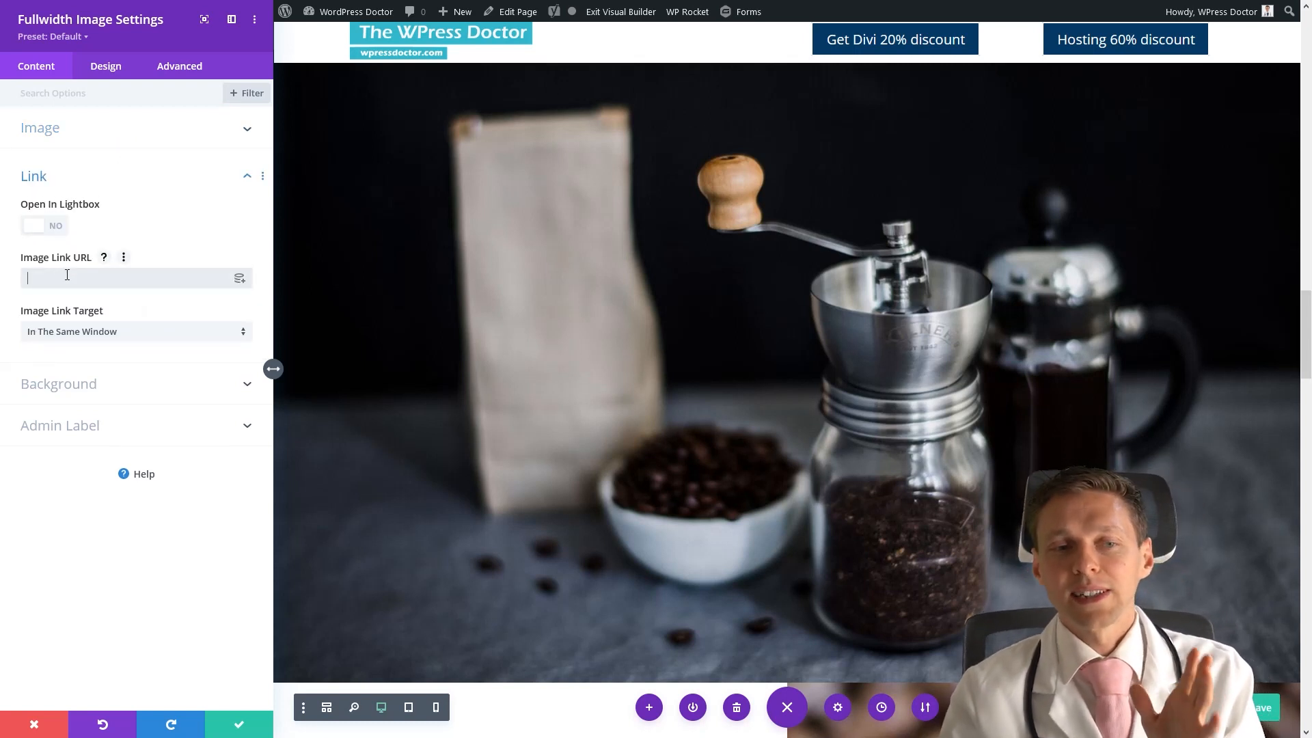
pyautogui.click(44, 229)
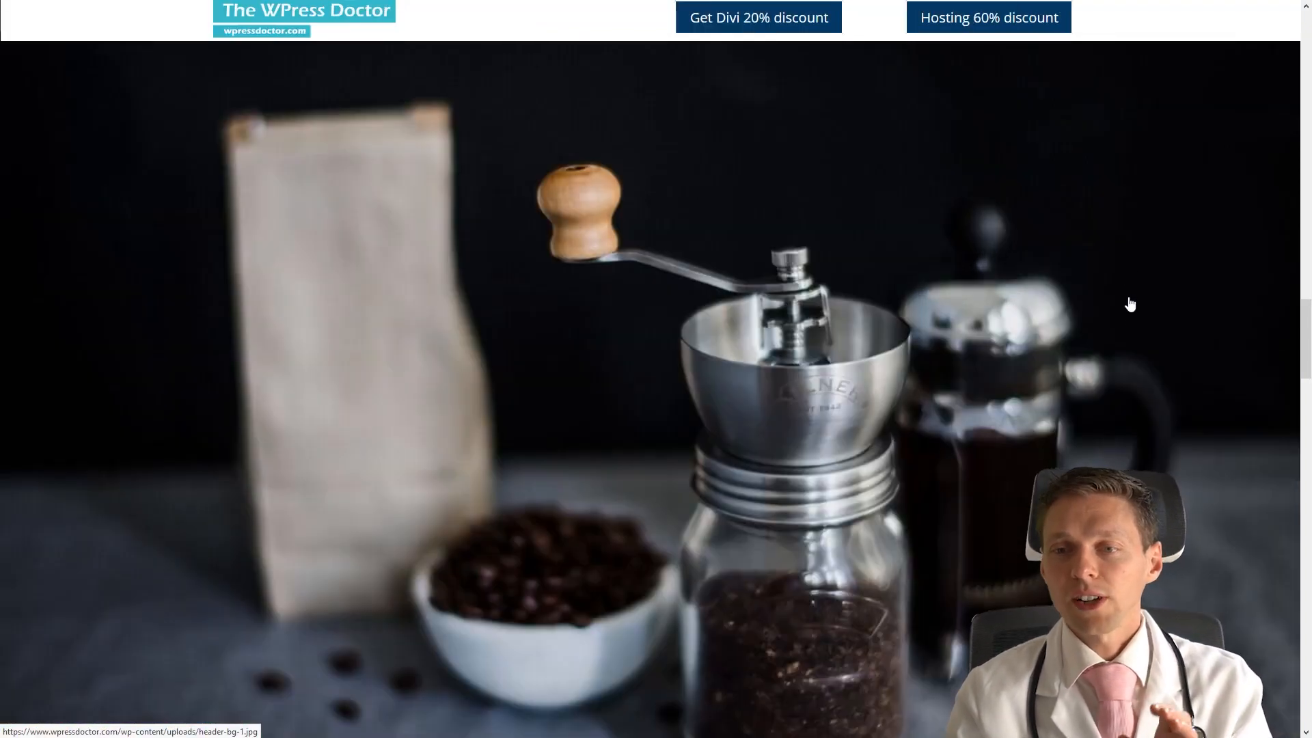
pyautogui.click(878, 320)
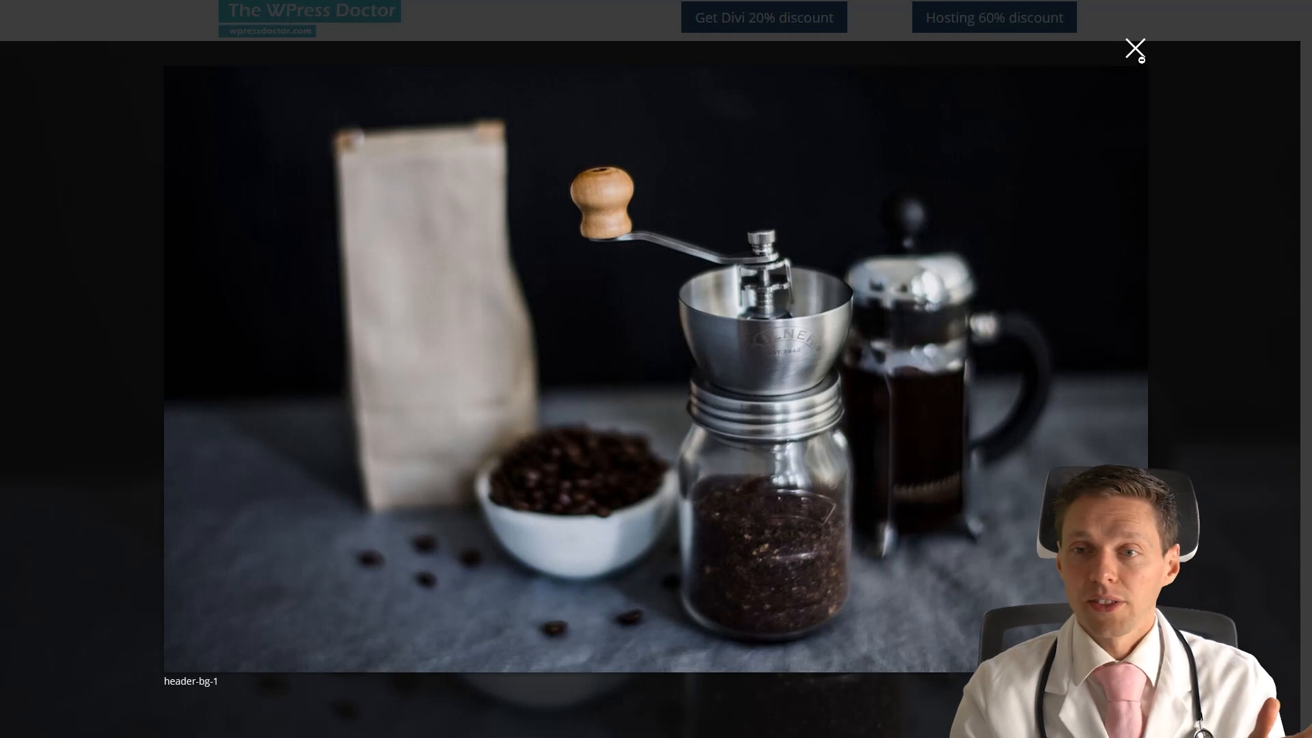
pyautogui.click(111, 370)
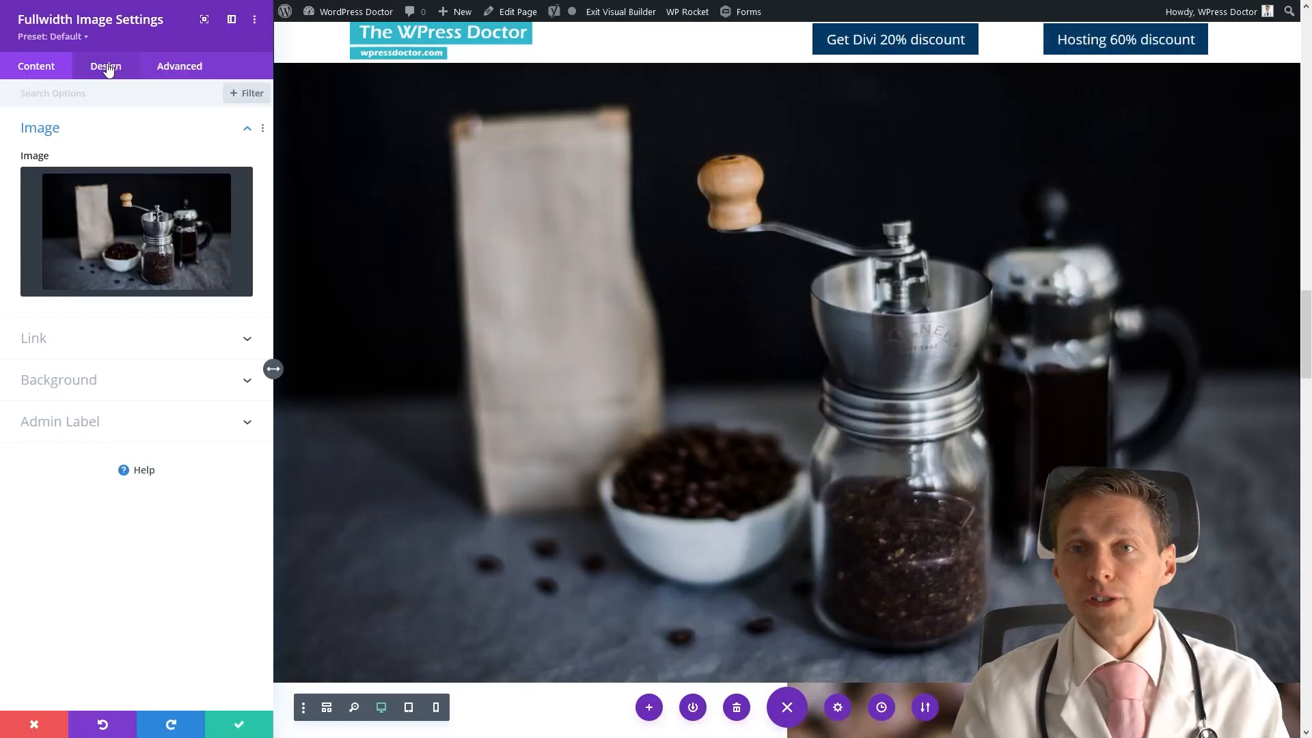
# Step: Turn on the image overlay and give it a semi-transparent white hover overlay color
pyautogui.click(107, 69)
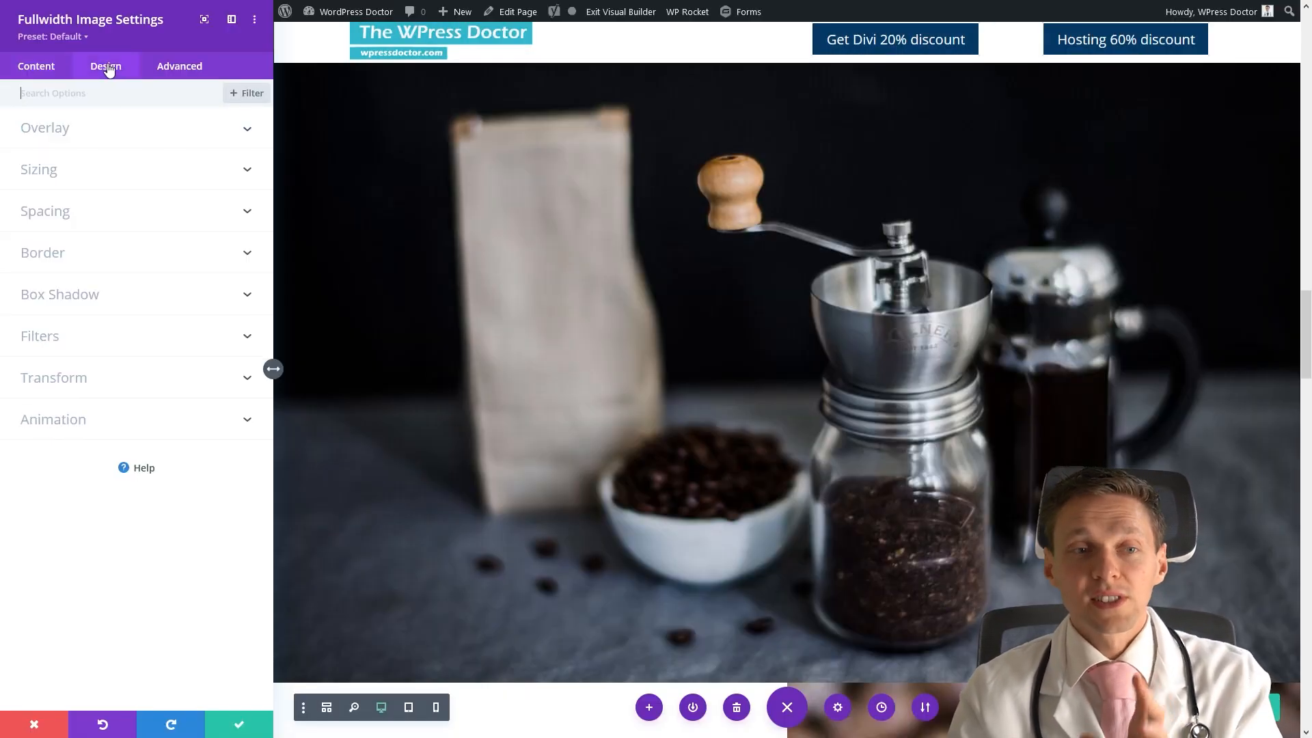
pyautogui.click(79, 137)
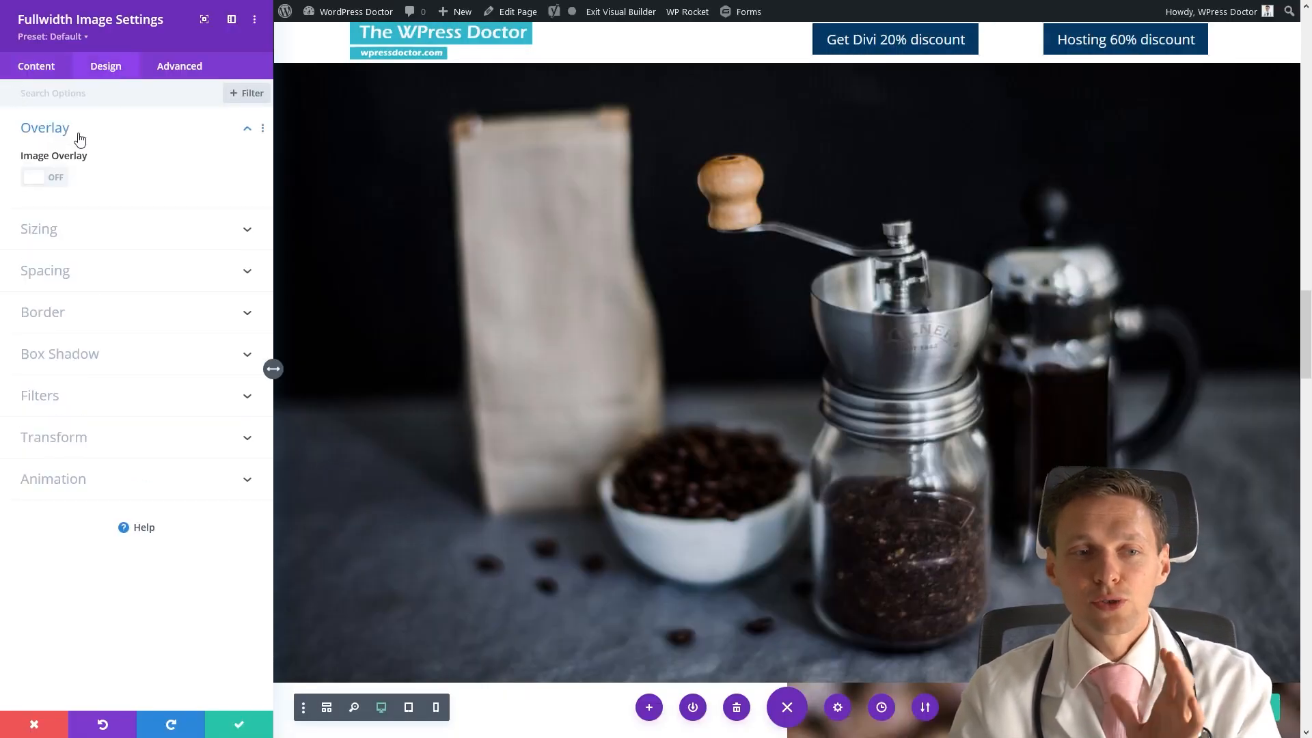
pyautogui.click(53, 177)
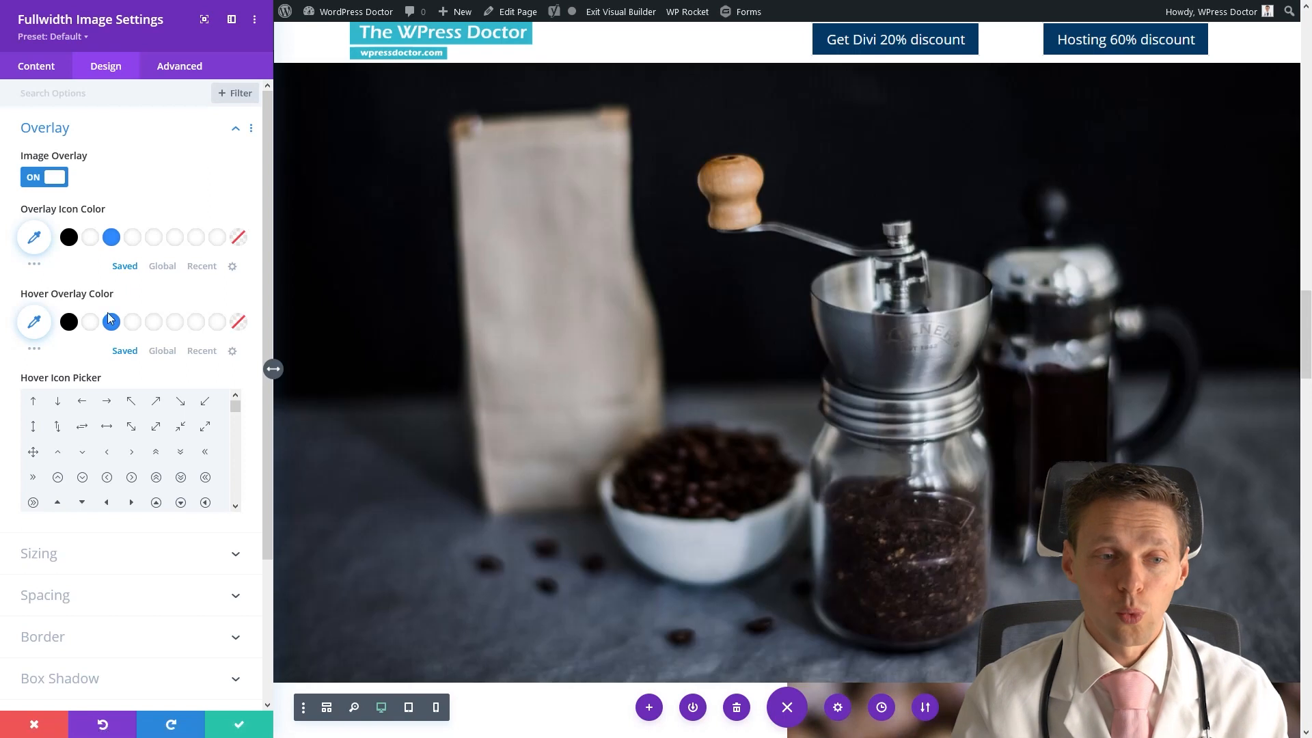
pyautogui.click(88, 323)
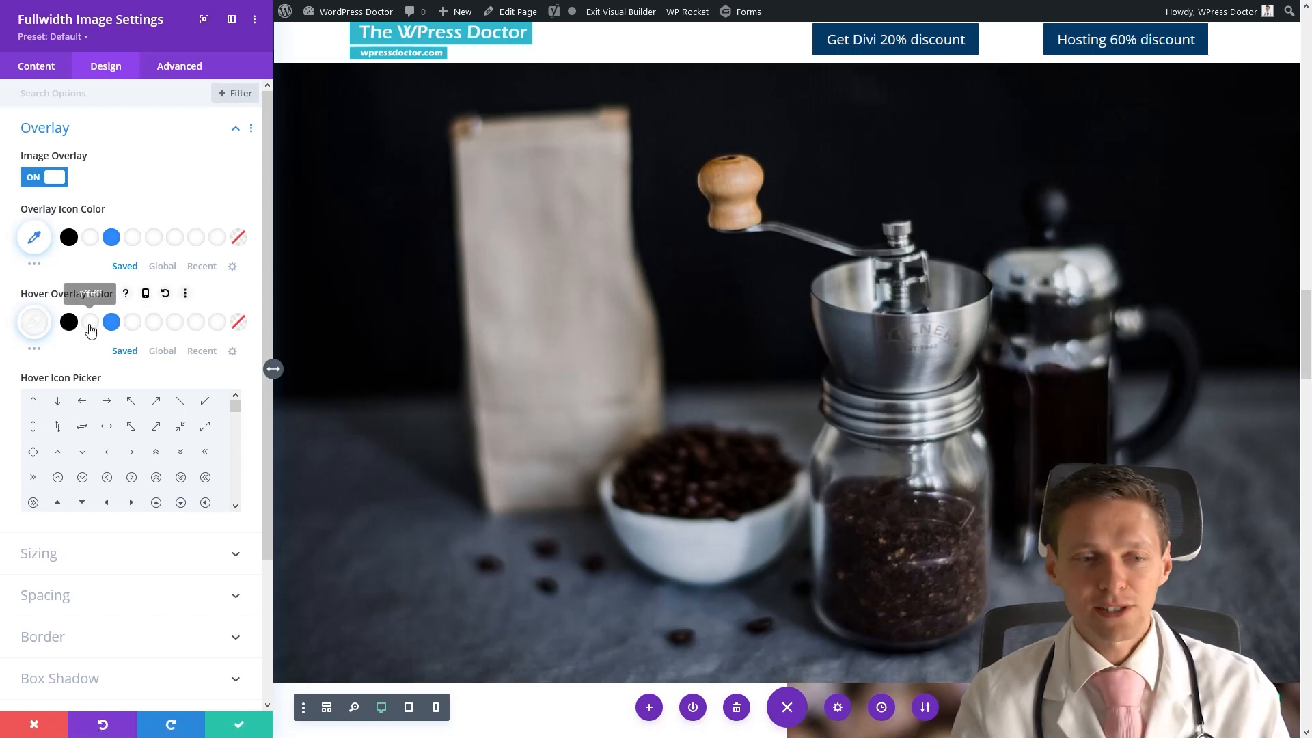
pyautogui.click(36, 323)
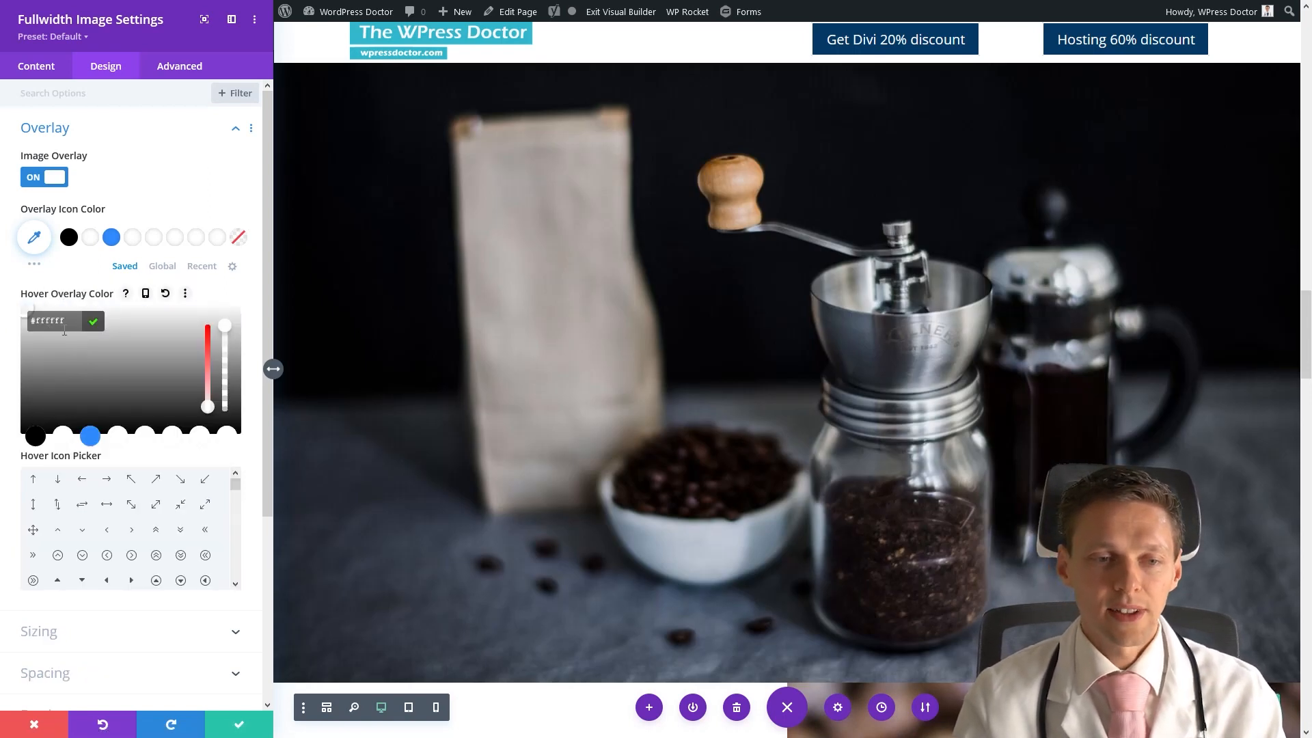
pyautogui.click(223, 346)
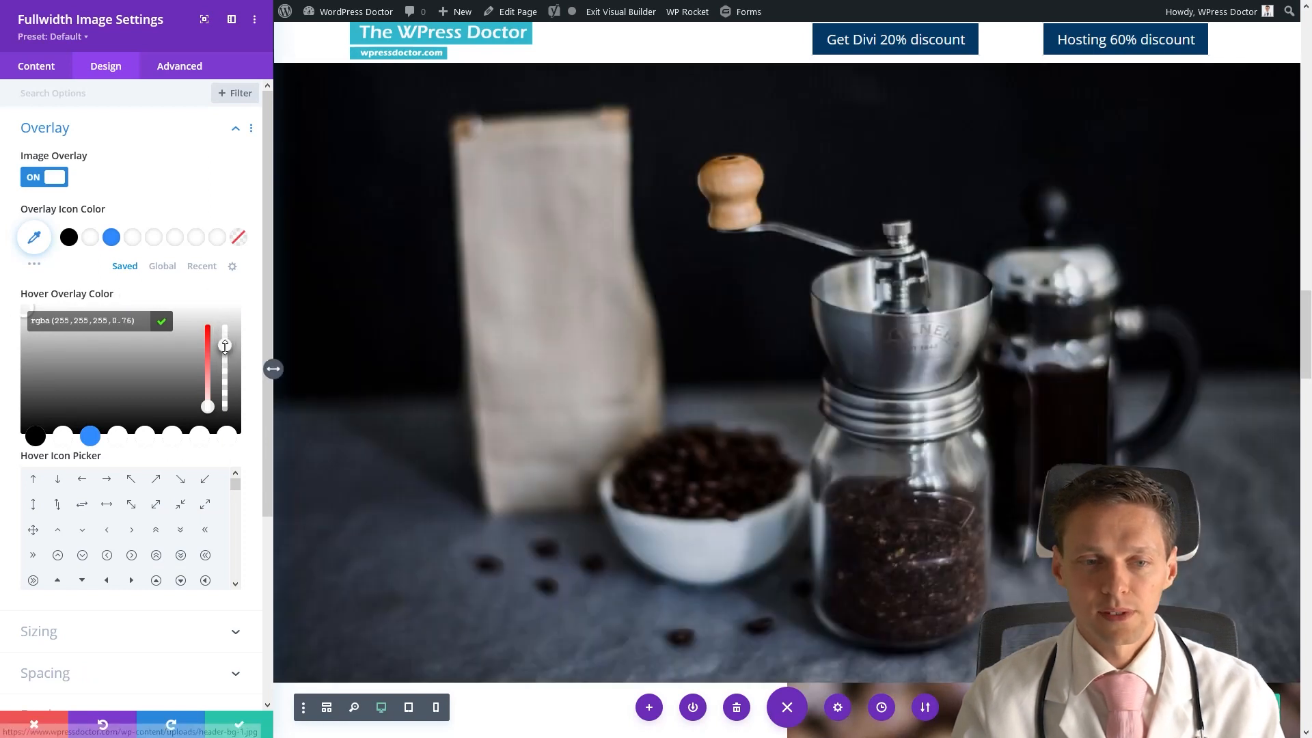
pyautogui.moveTo(225, 346); pyautogui.dragTo(227, 374)
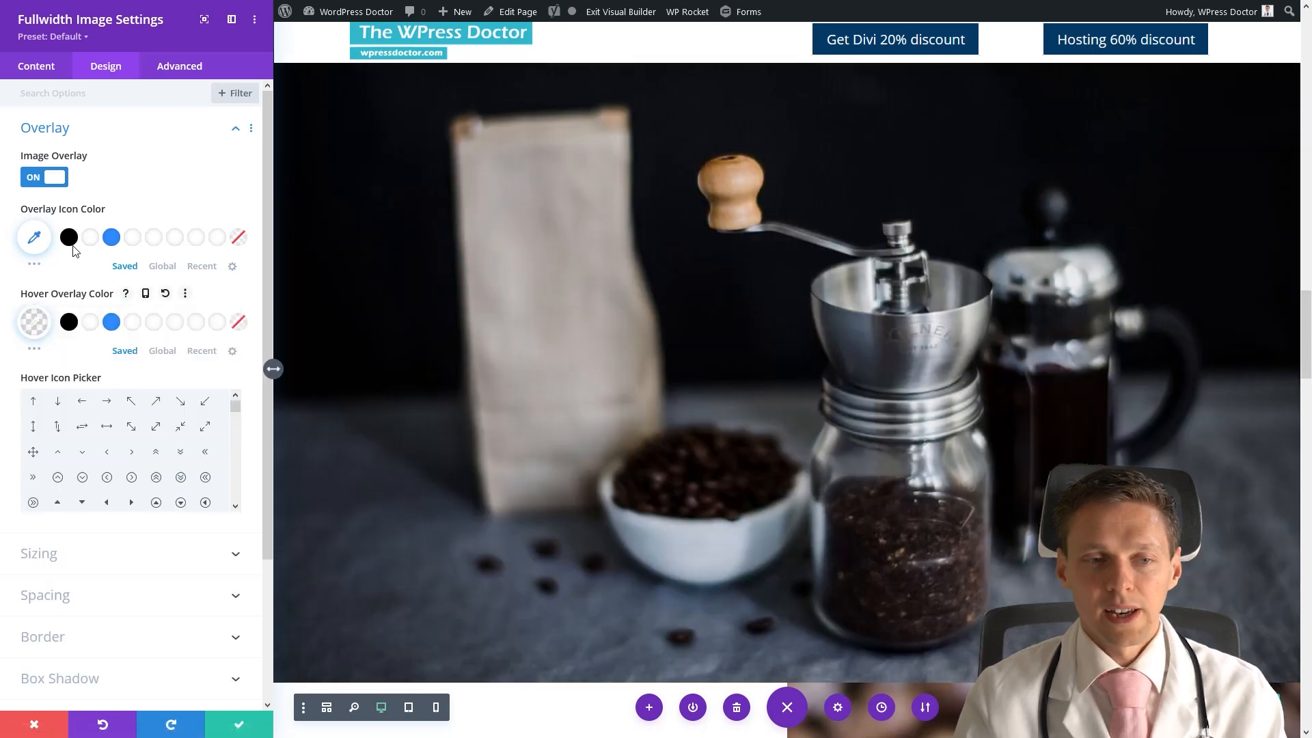
# Step: Set the overlay icon color to black and choose the solid right-pointing triangle as the hover icon
pyautogui.click(76, 242)
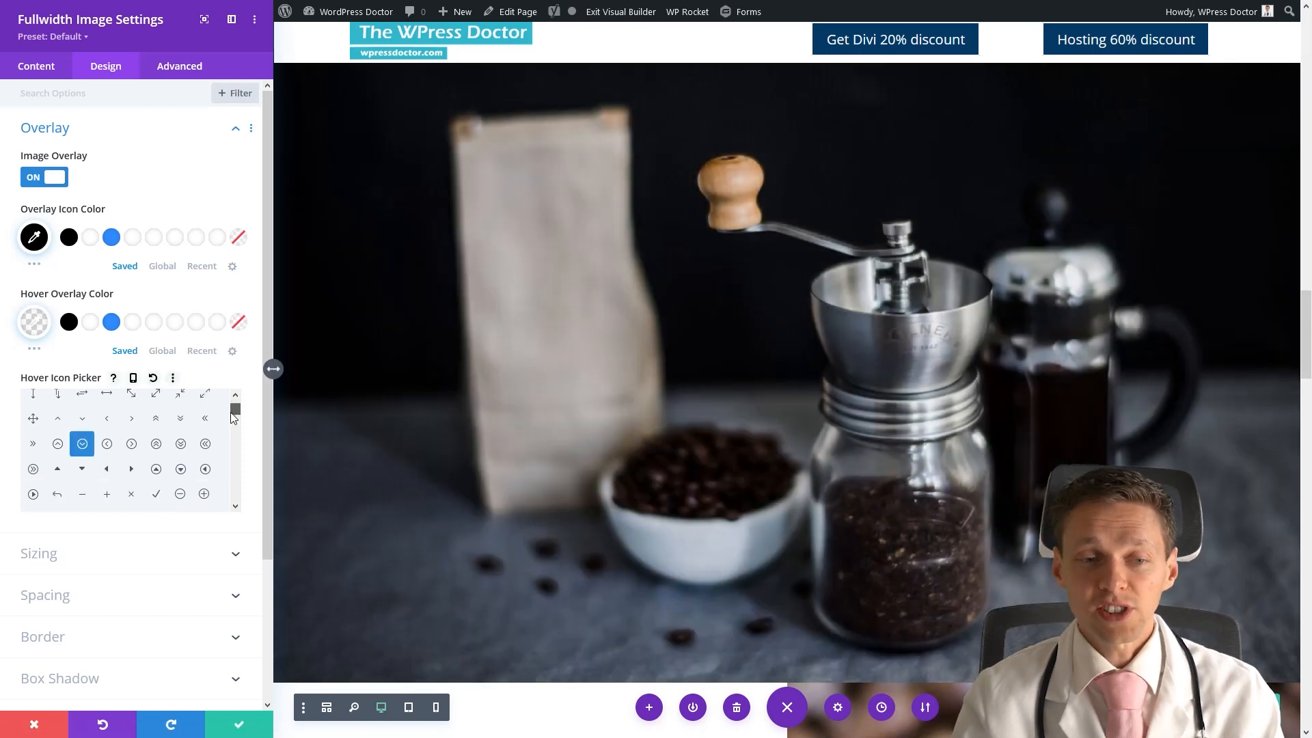
pyautogui.moveTo(235, 412); pyautogui.dragTo(235, 415)
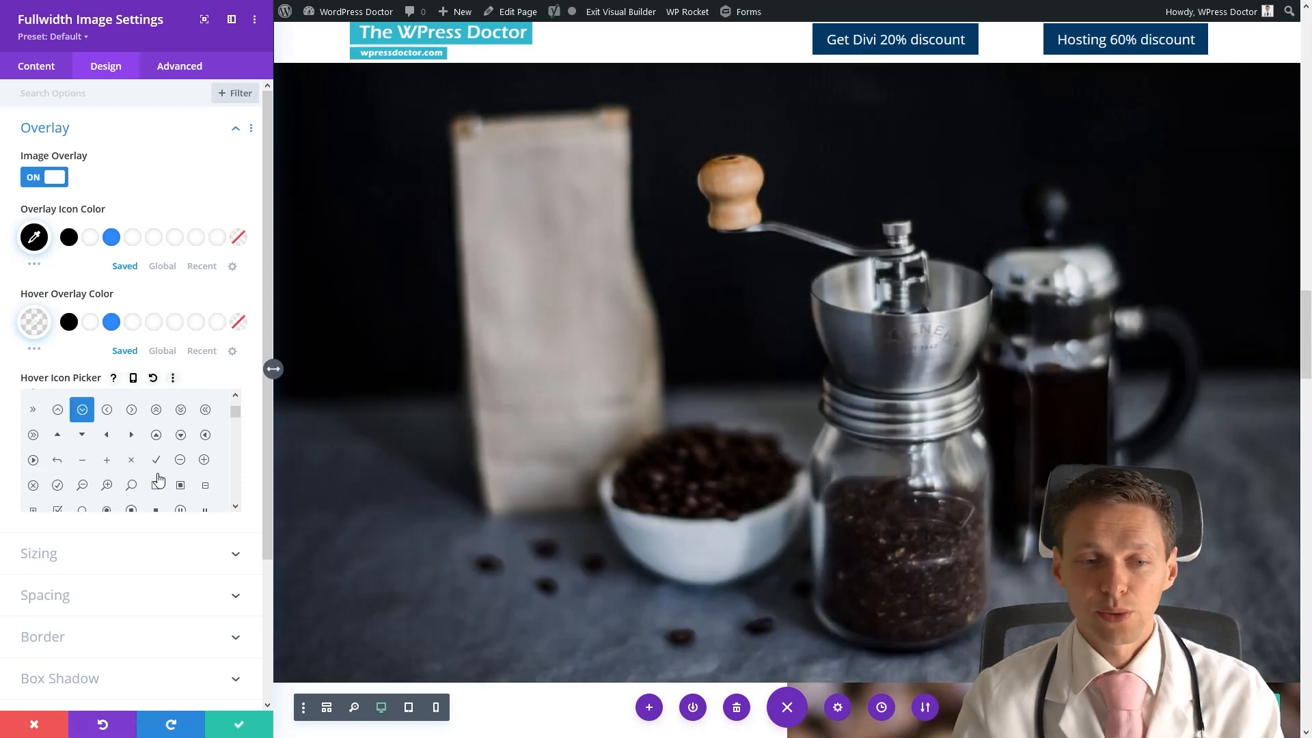
pyautogui.click(131, 435)
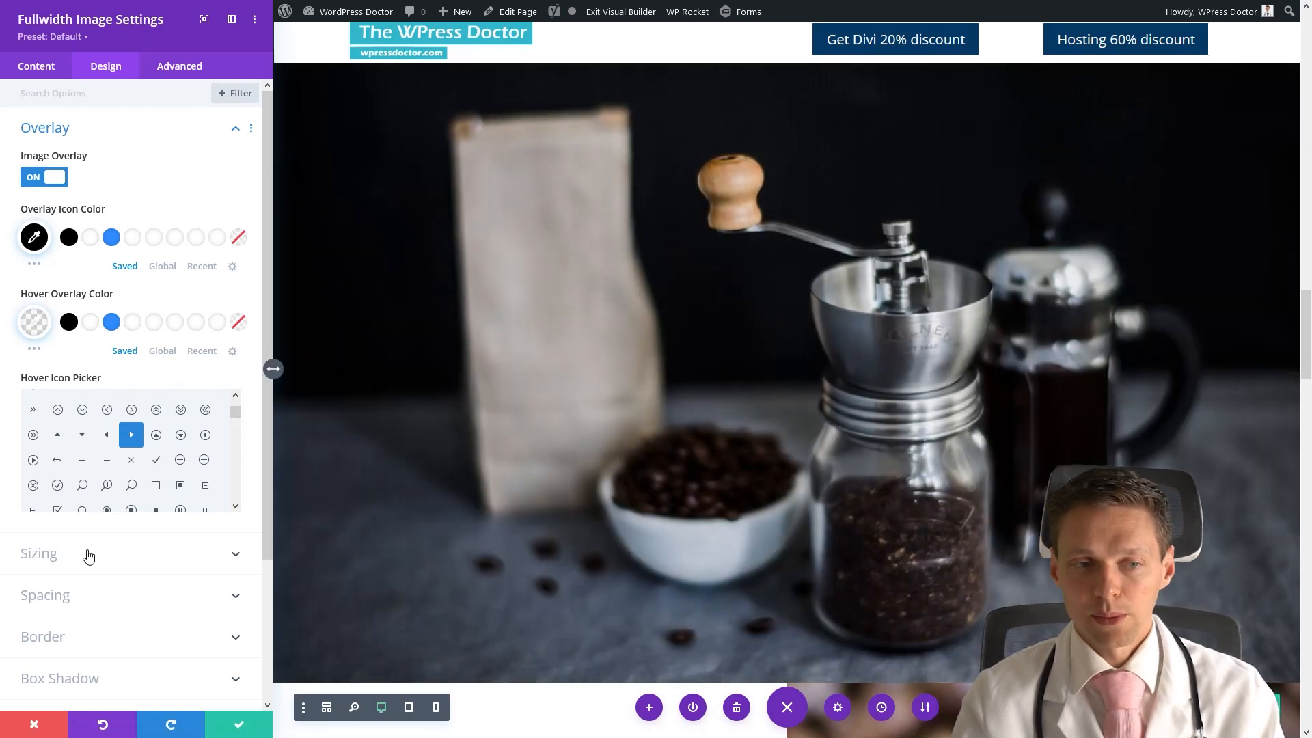
# Step: Set the fullwidth image's width to 100% and look over its spacing and border options
pyautogui.click(89, 555)
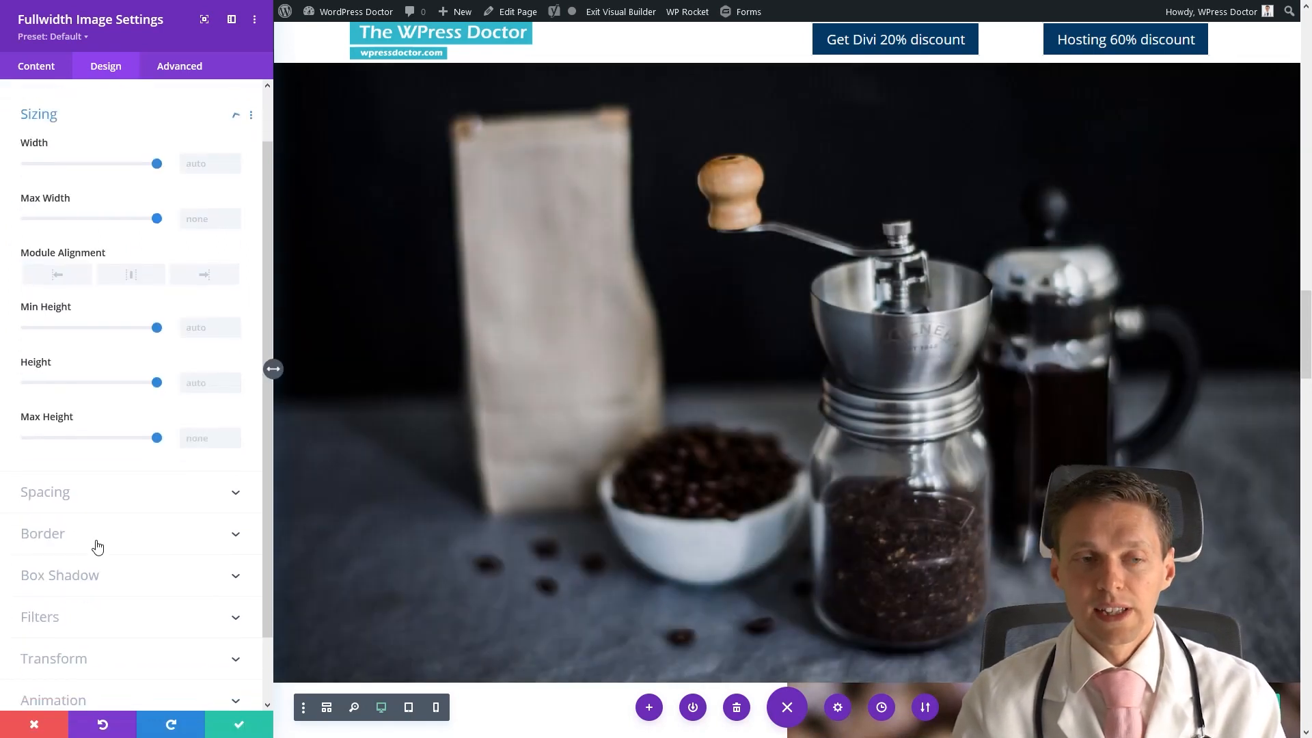
pyautogui.click(90, 149)
pyautogui.moveTo(90, 148); pyautogui.dragTo(169, 152)
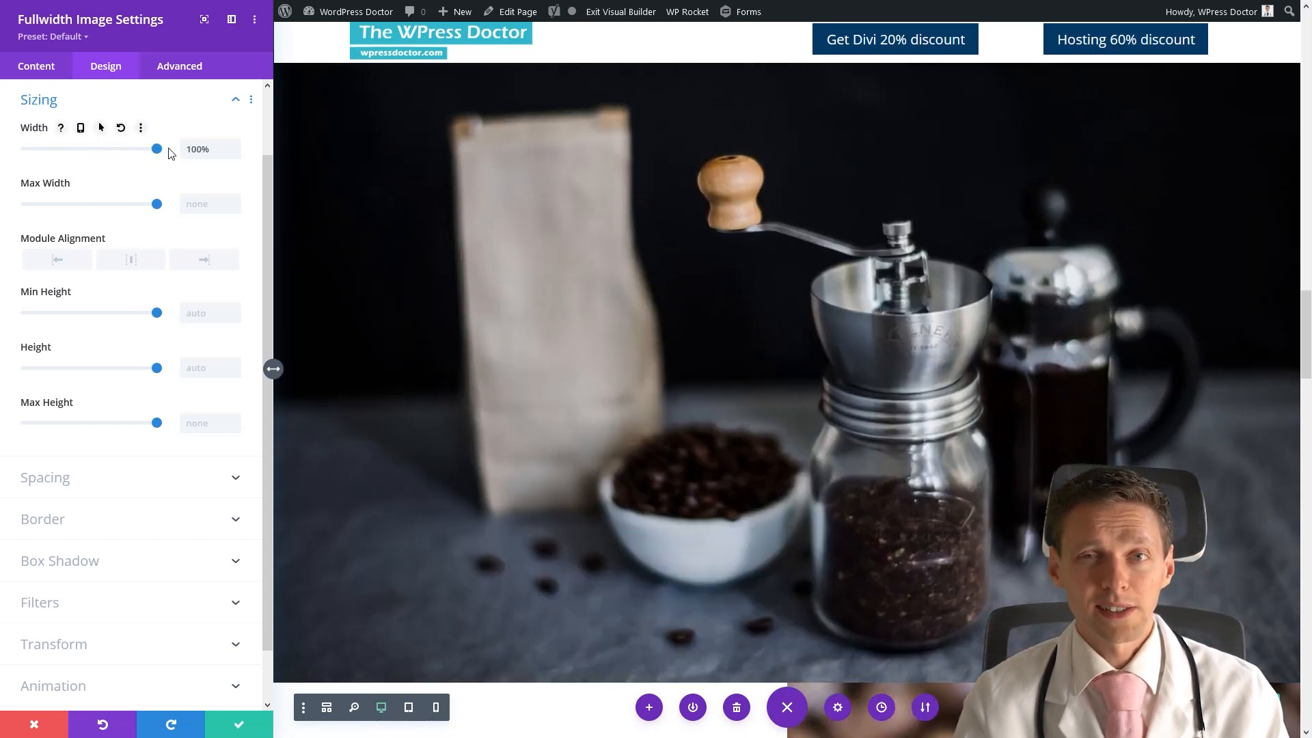
pyautogui.click(79, 480)
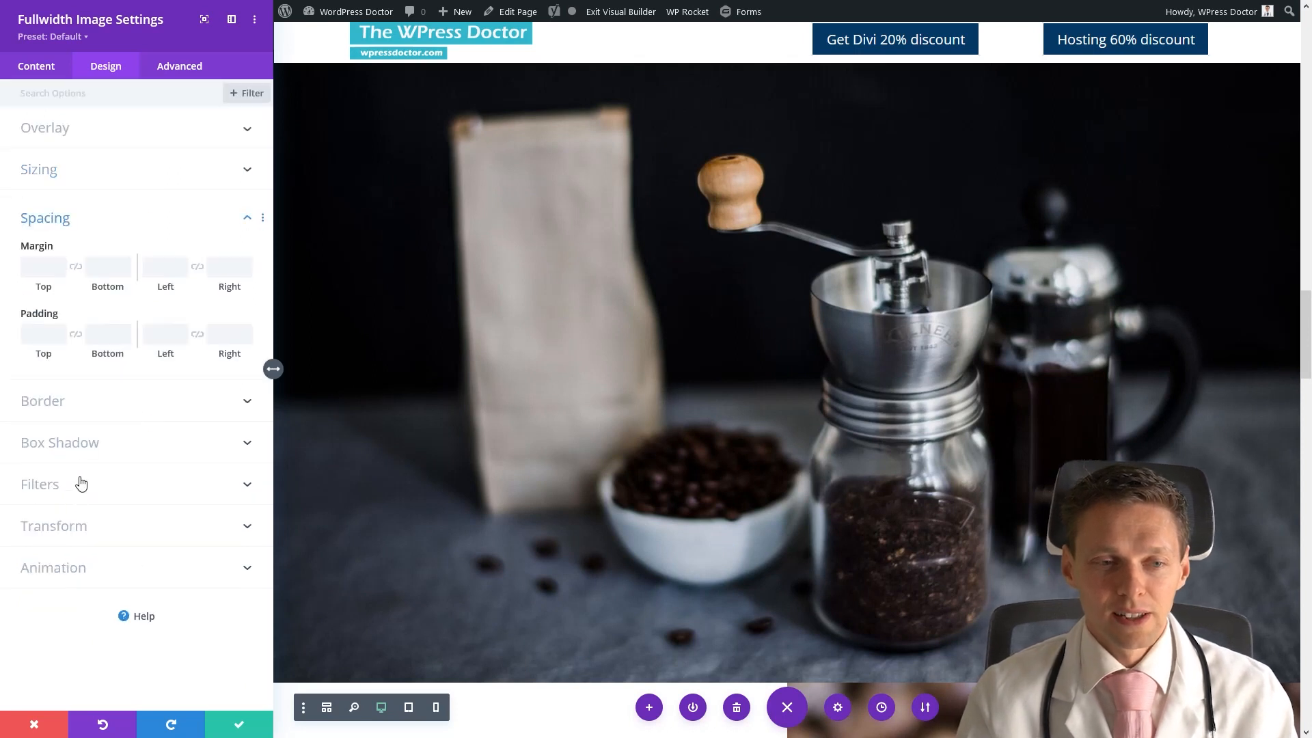
pyautogui.click(76, 404)
pyautogui.scroll(-2, 71, 498)
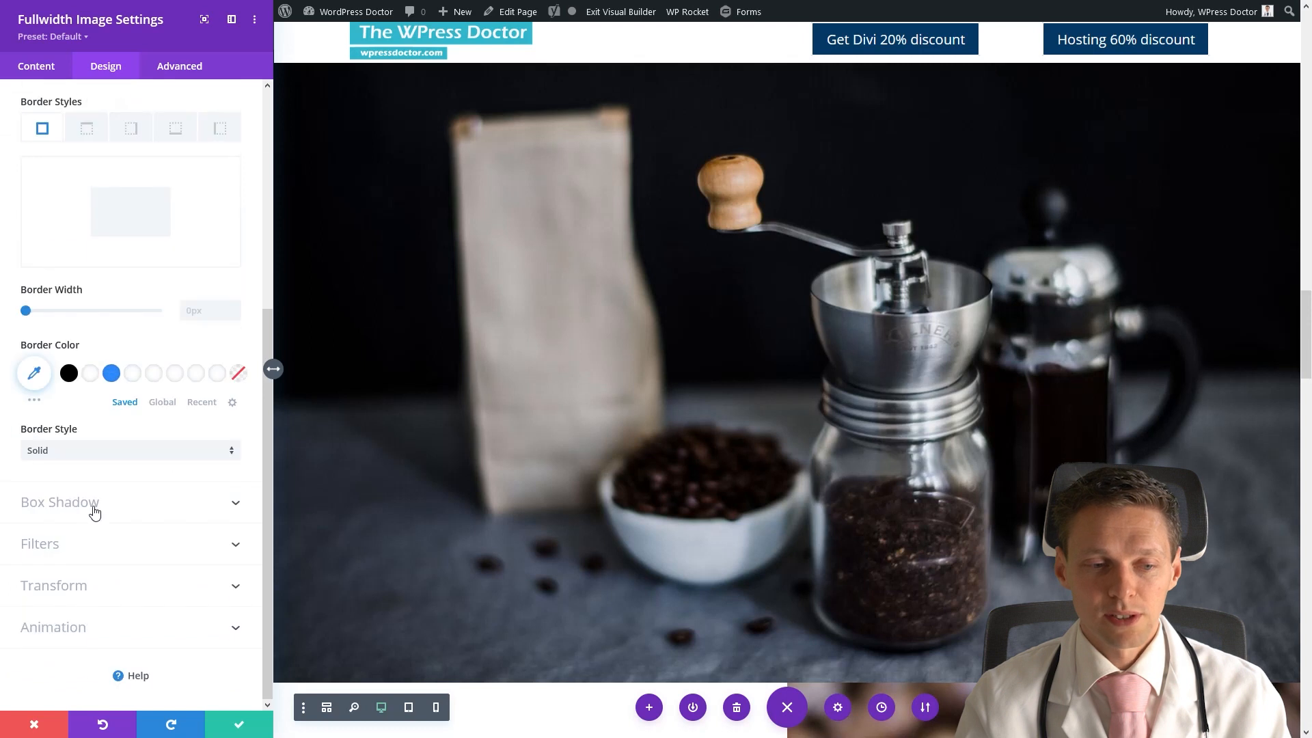
pyautogui.scroll(4, 91, 512)
pyautogui.click(62, 259)
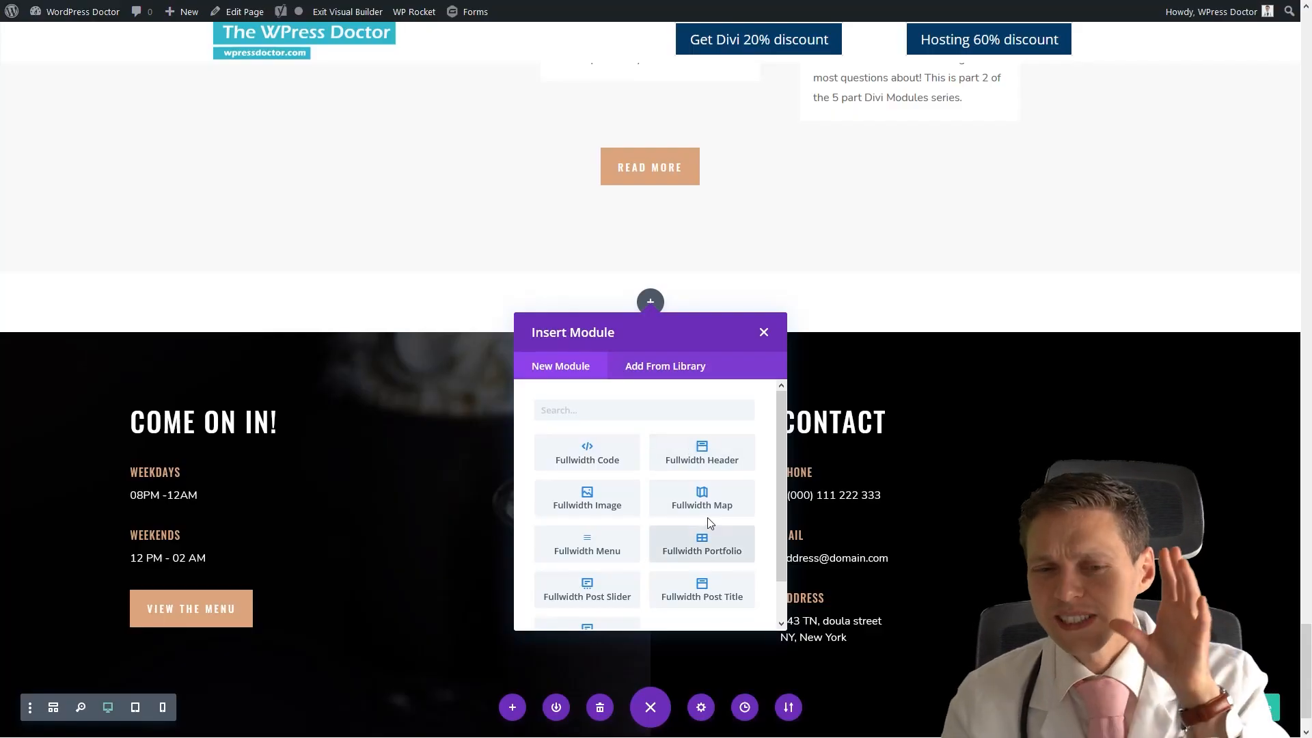
pyautogui.click(707, 505)
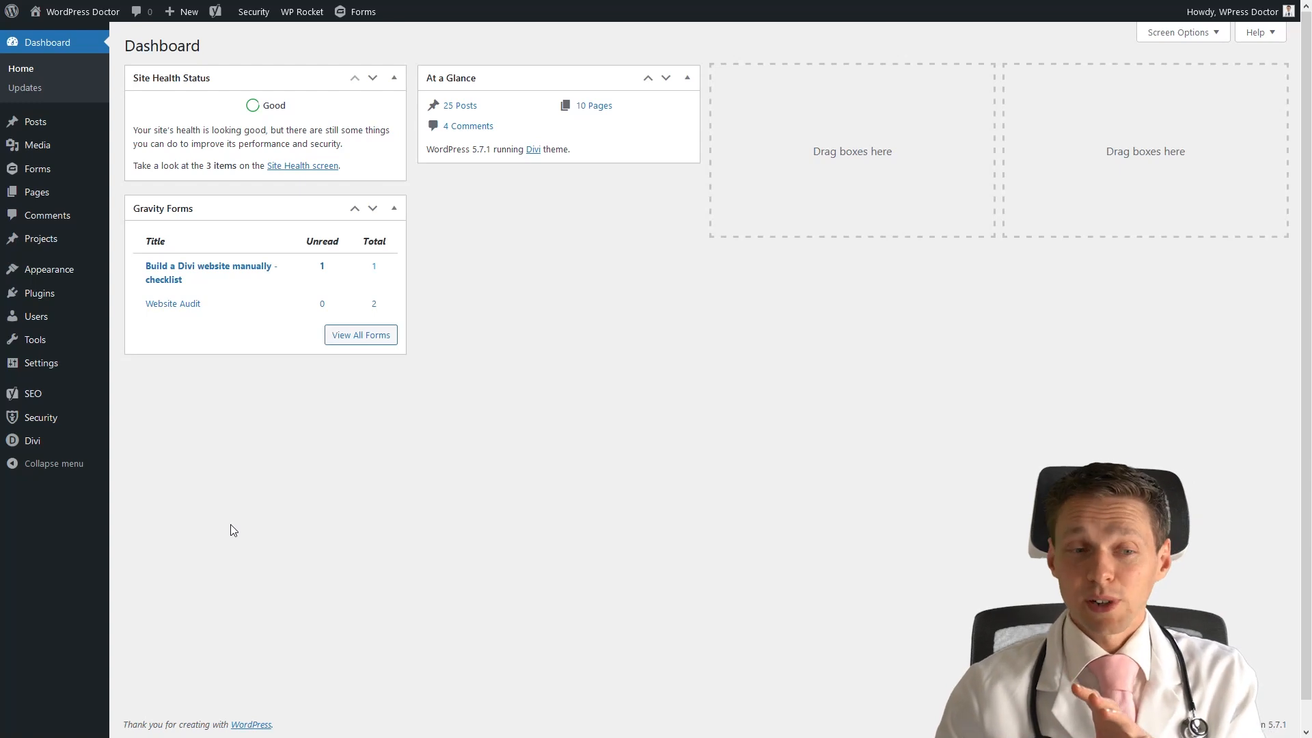
# Step: Create a new Theme Builder template used only on the specific page "All Divi modules - part 5"
pyautogui.moveTo(23, 455)
pyautogui.click(145, 470)
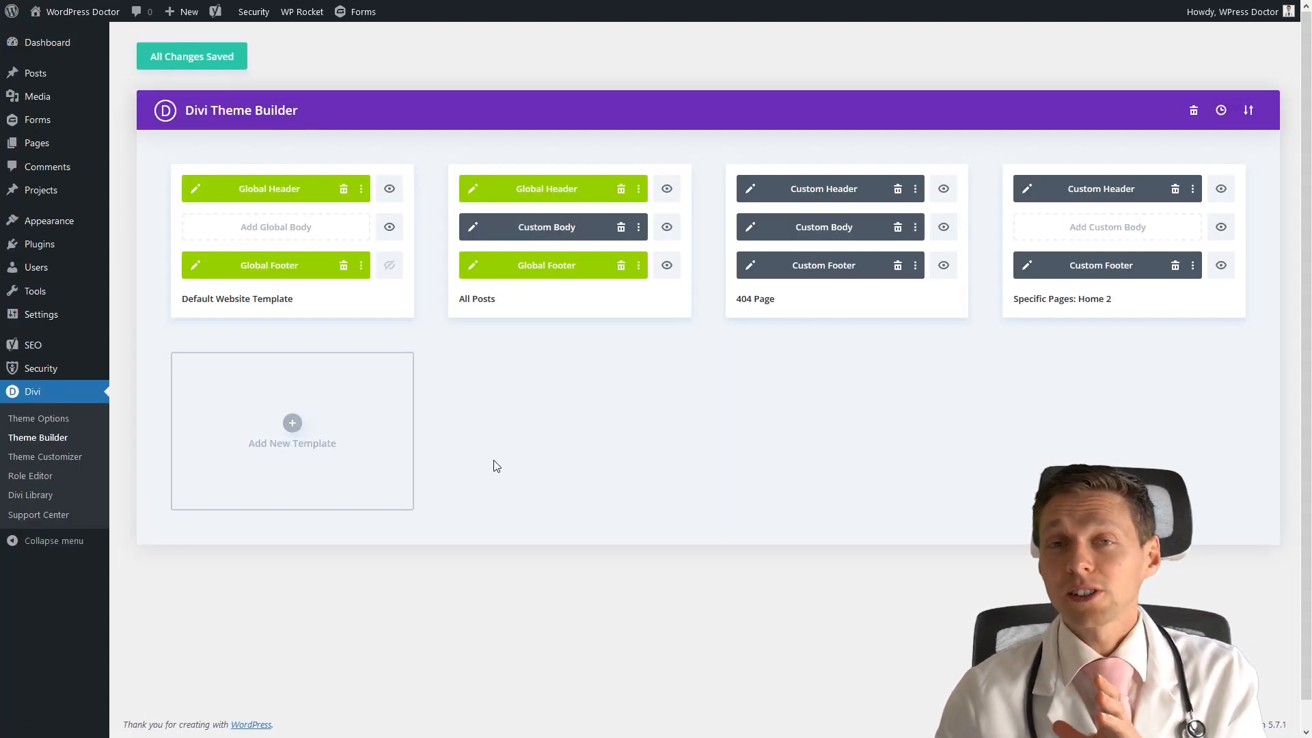
pyautogui.click(293, 425)
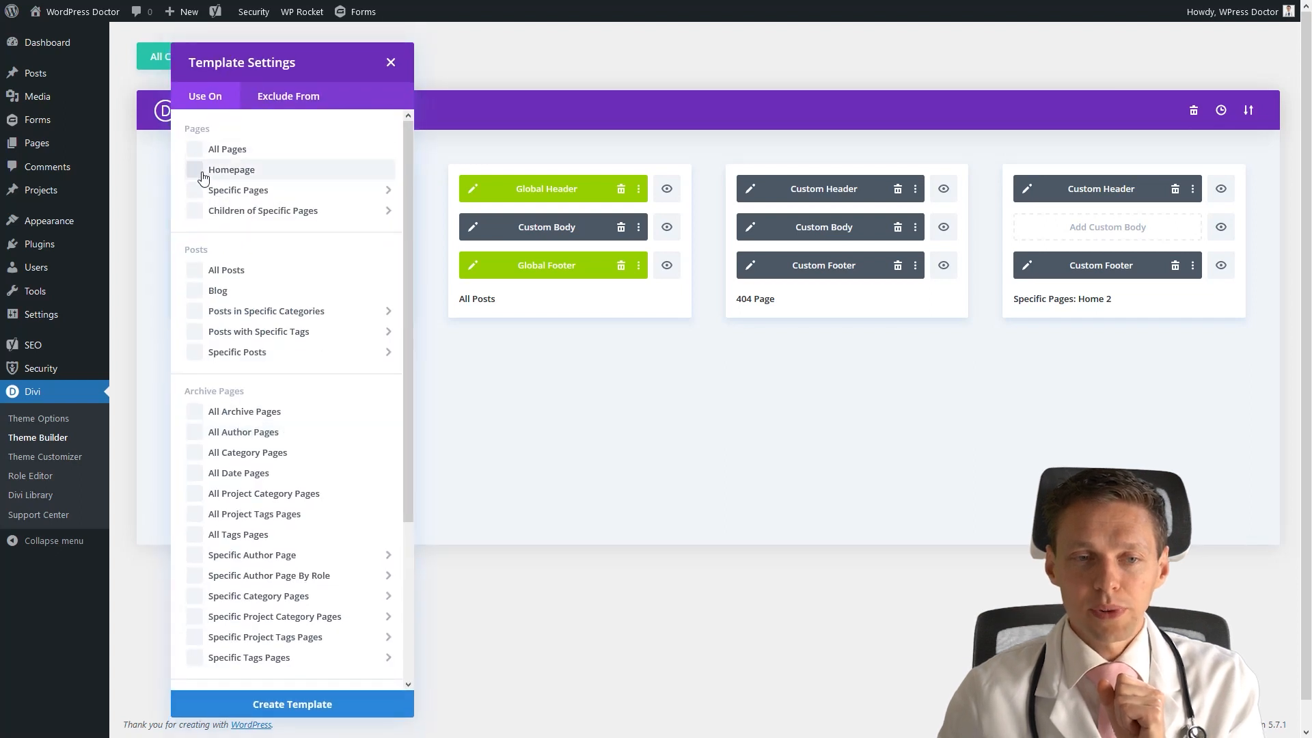
pyautogui.moveTo(347, 211)
pyautogui.moveTo(292, 190)
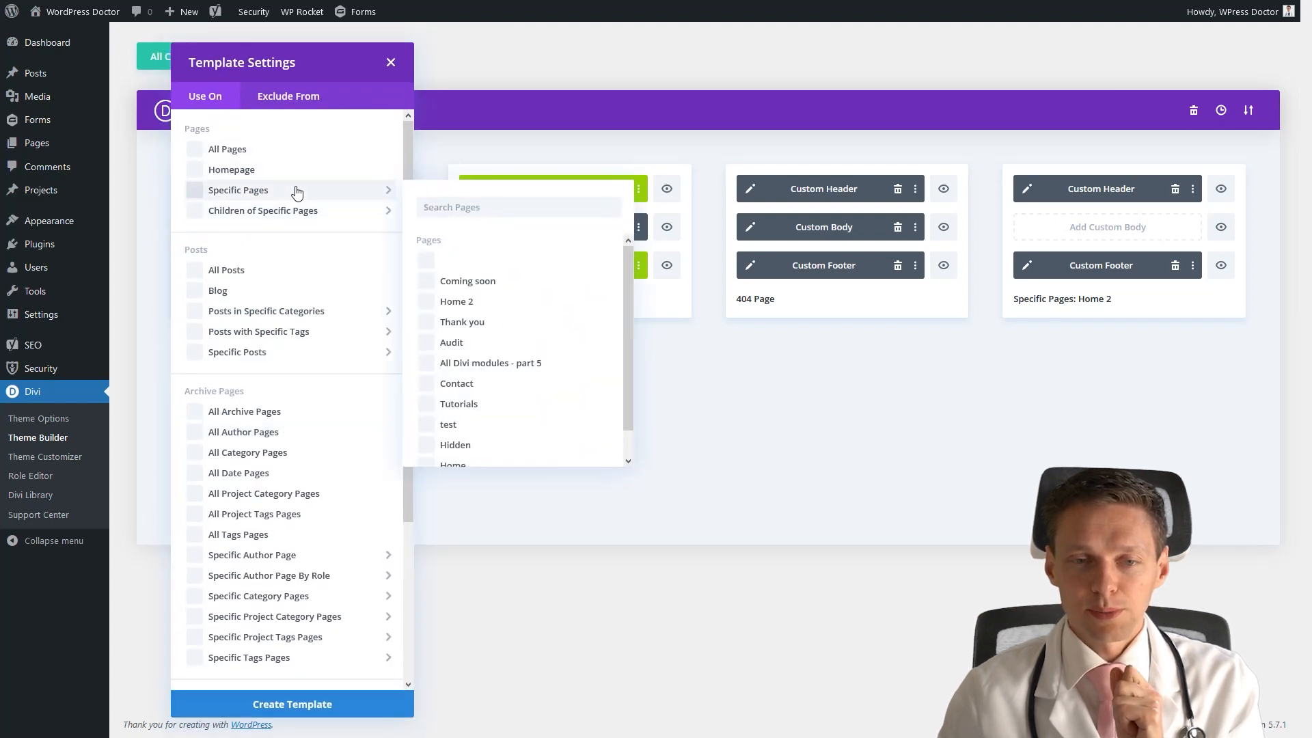
pyautogui.click(428, 364)
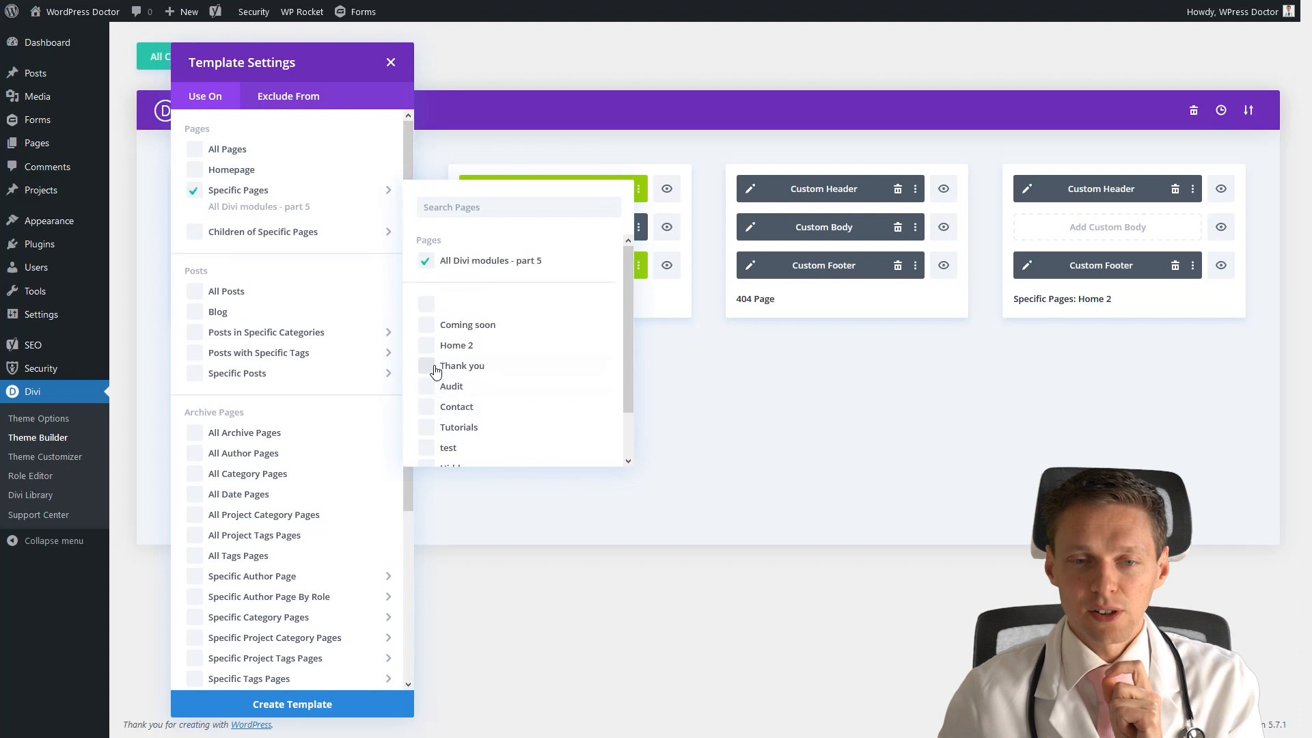
pyautogui.click(329, 702)
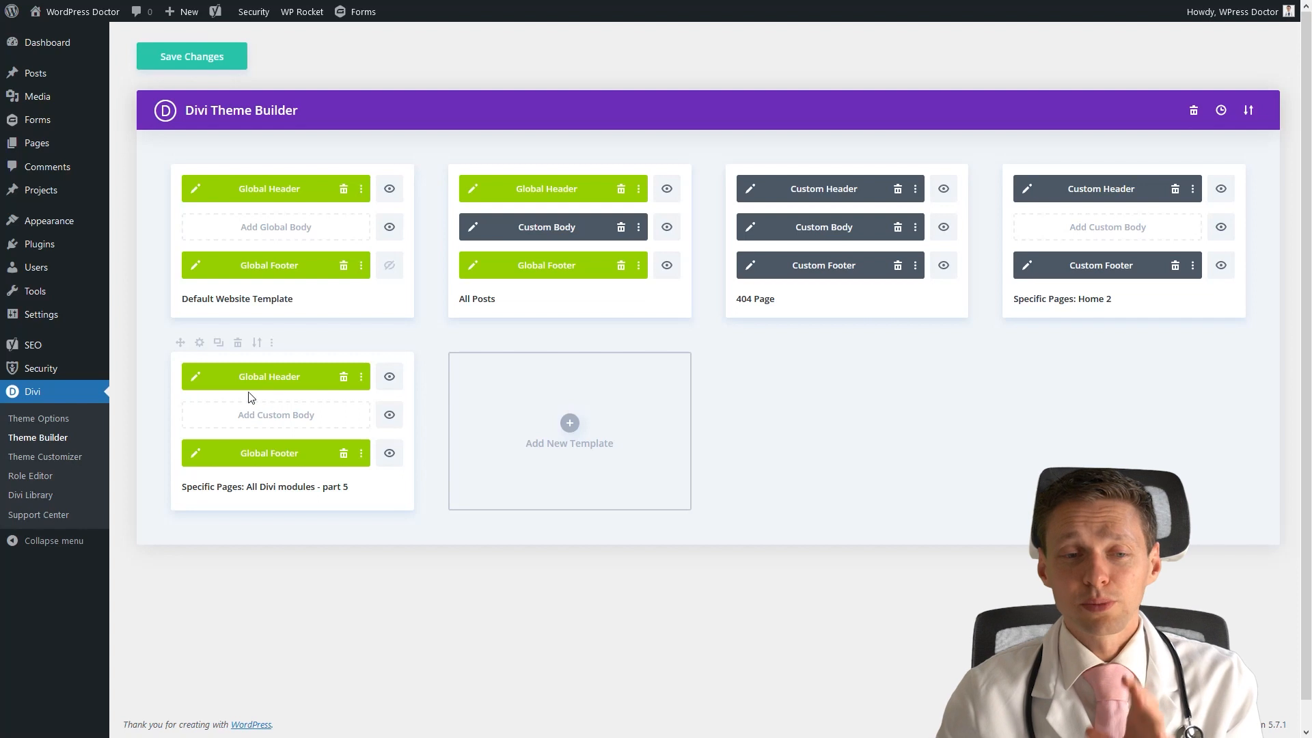
# Step: Remove the global header from the "All Divi modules - part 5" template and start building a custom header from scratch
pyautogui.click(344, 376)
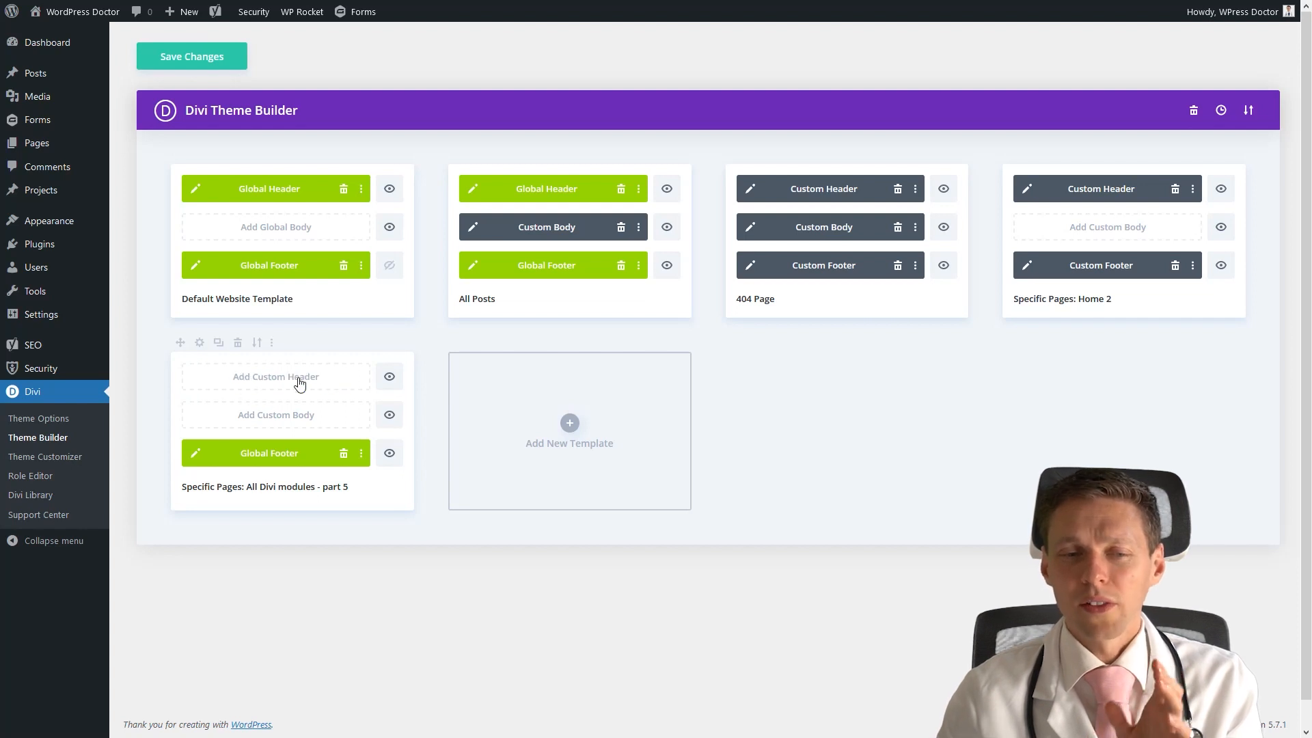
pyautogui.click(294, 380)
pyautogui.click(259, 410)
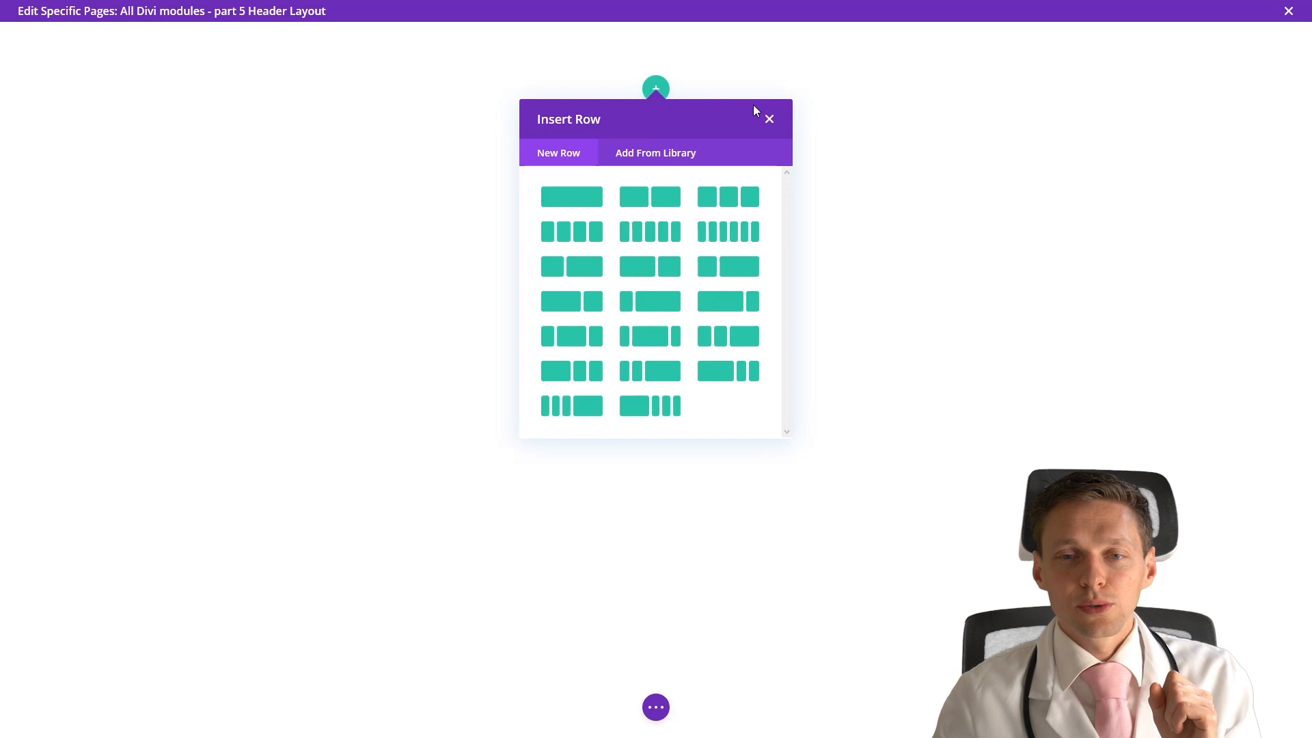
# Step: Insert a Fullwidth Menu module in a fullwidth section, delete the empty regular section, and reopen the menu's settings
pyautogui.click(768, 115)
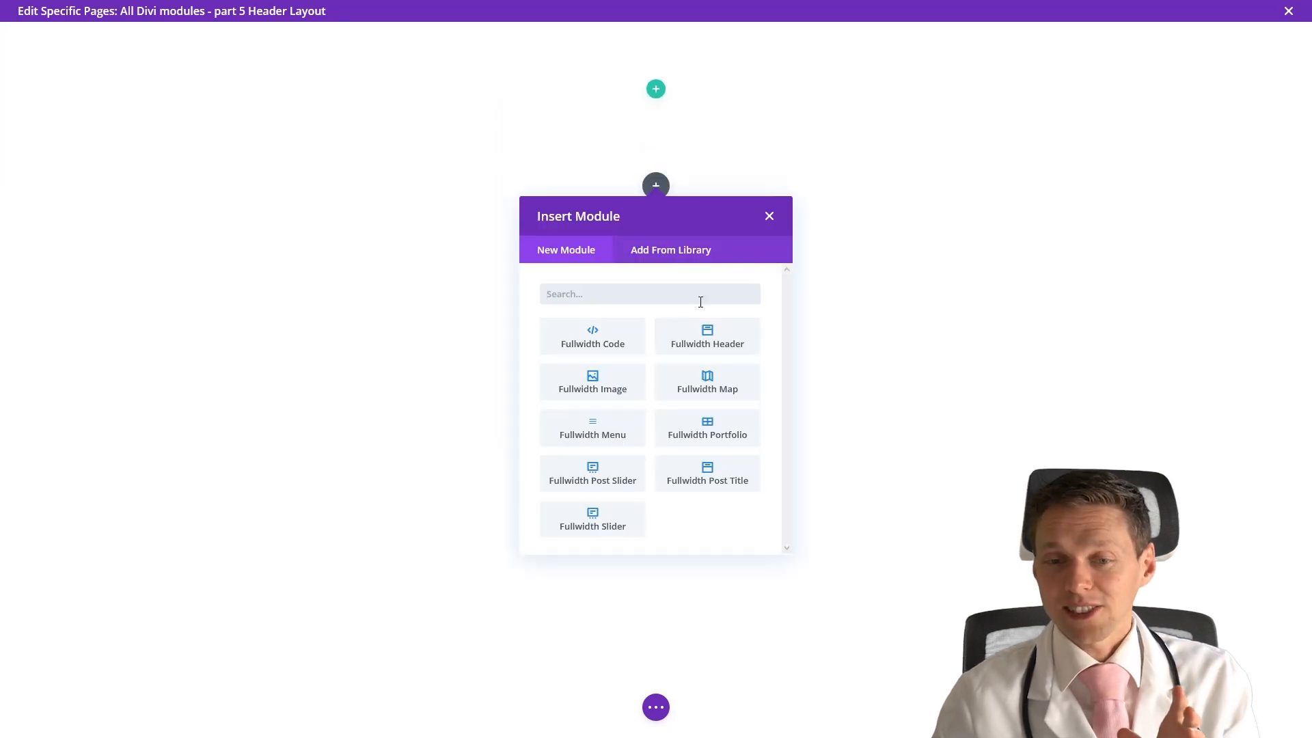
pyautogui.click(584, 428)
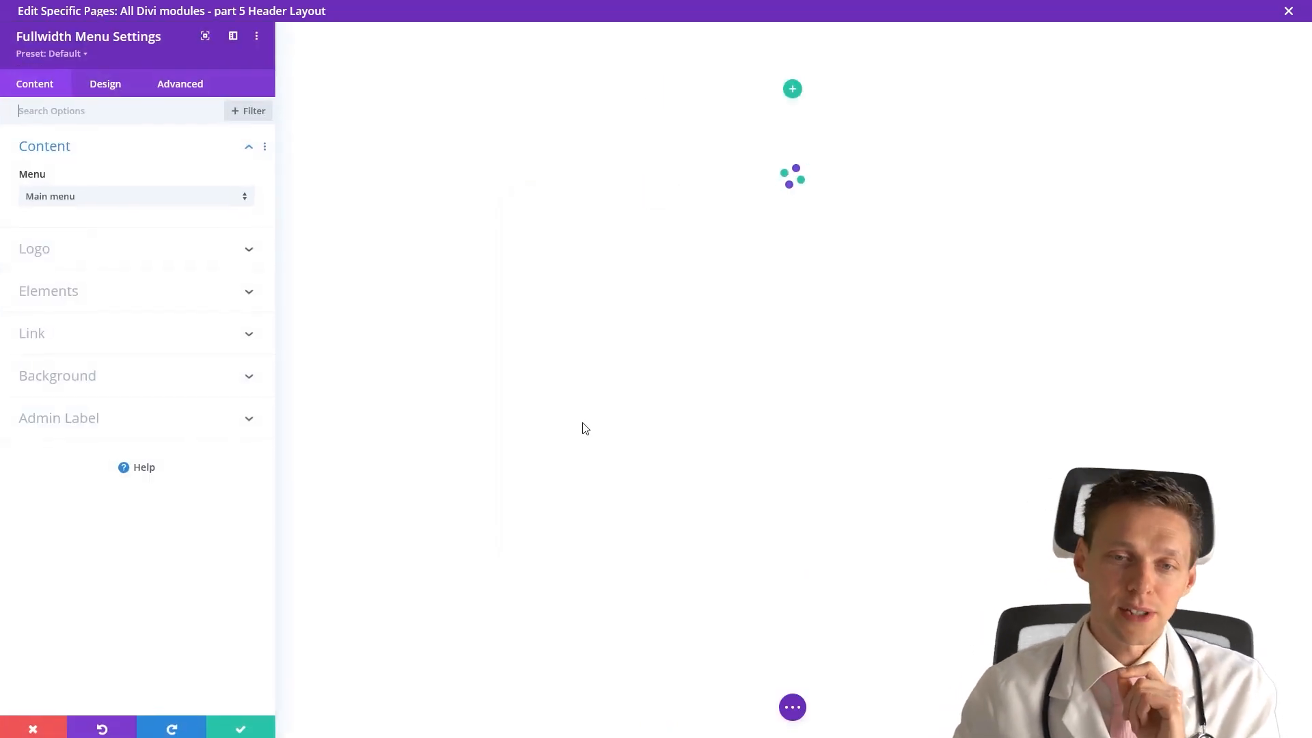
pyautogui.click(224, 719)
pyautogui.click(92, 44)
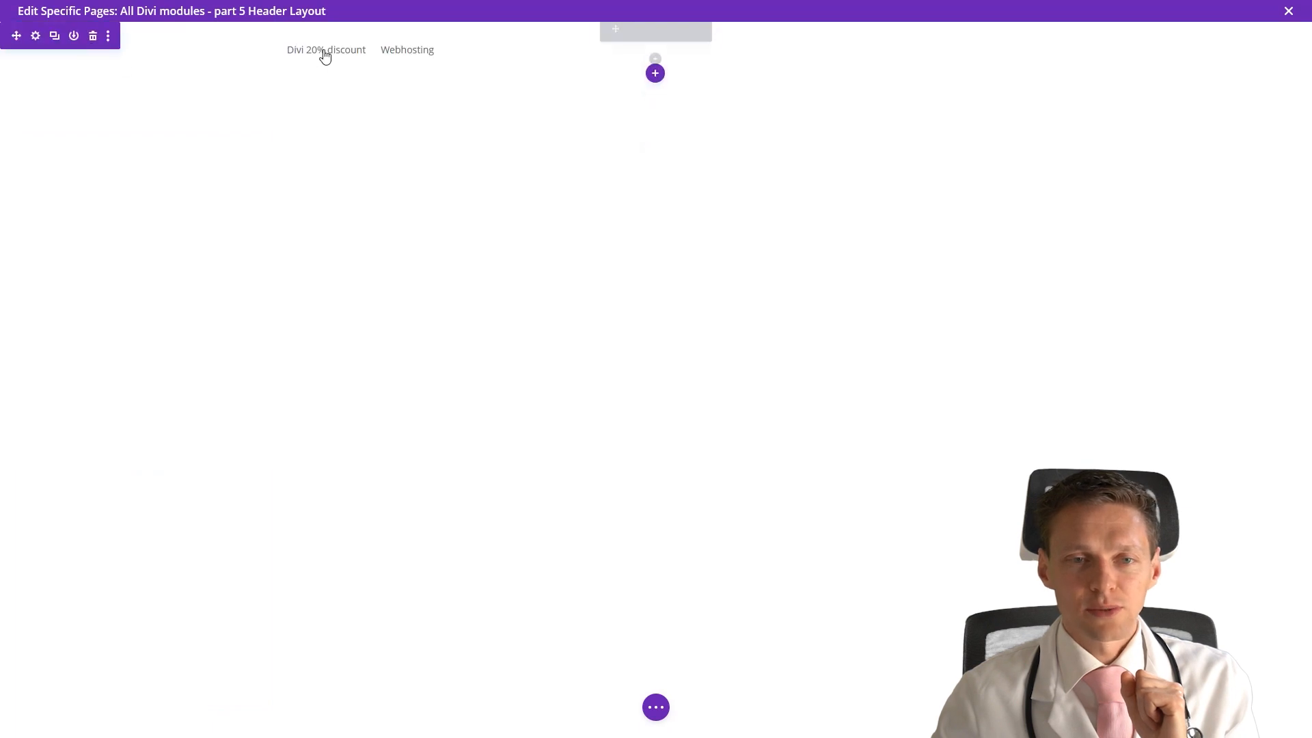
pyautogui.click(634, 35)
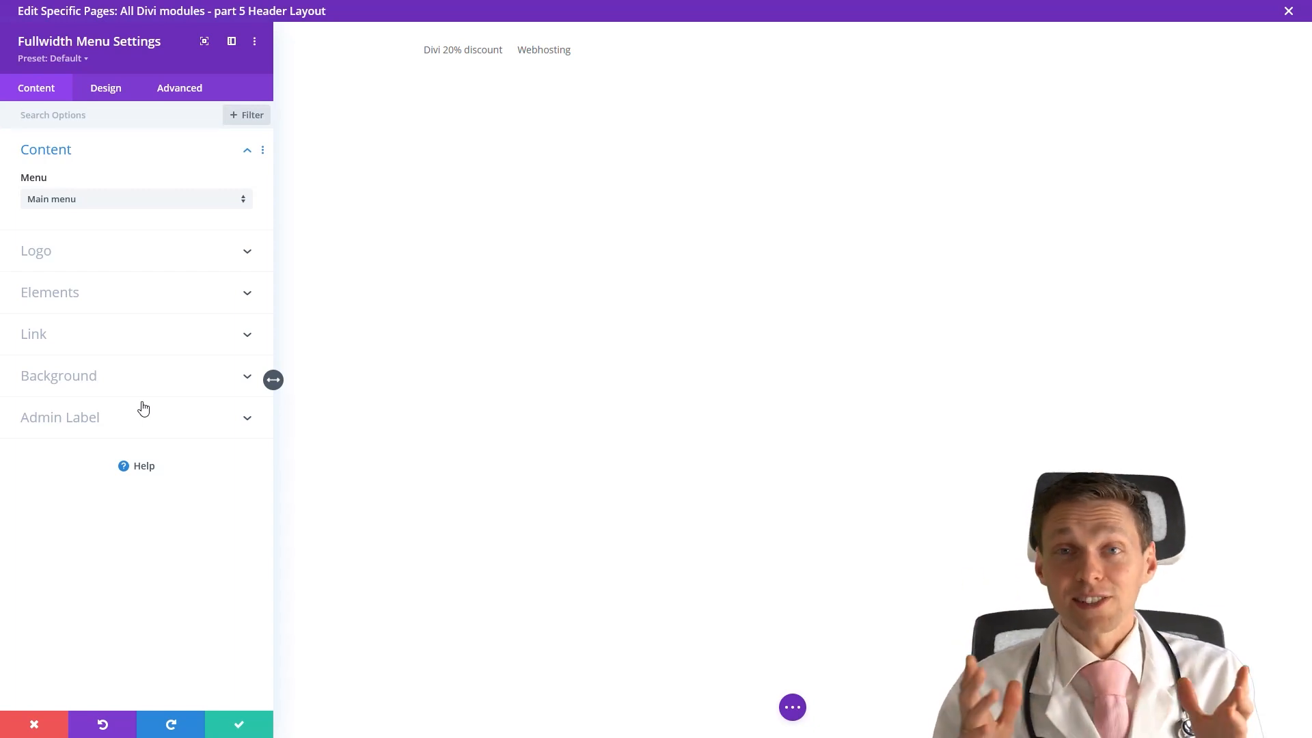
# Step: Set the turquoise "The WPress Doctor" image from the media library as the fullwidth menu's logo
pyautogui.click(163, 248)
pyautogui.click(136, 292)
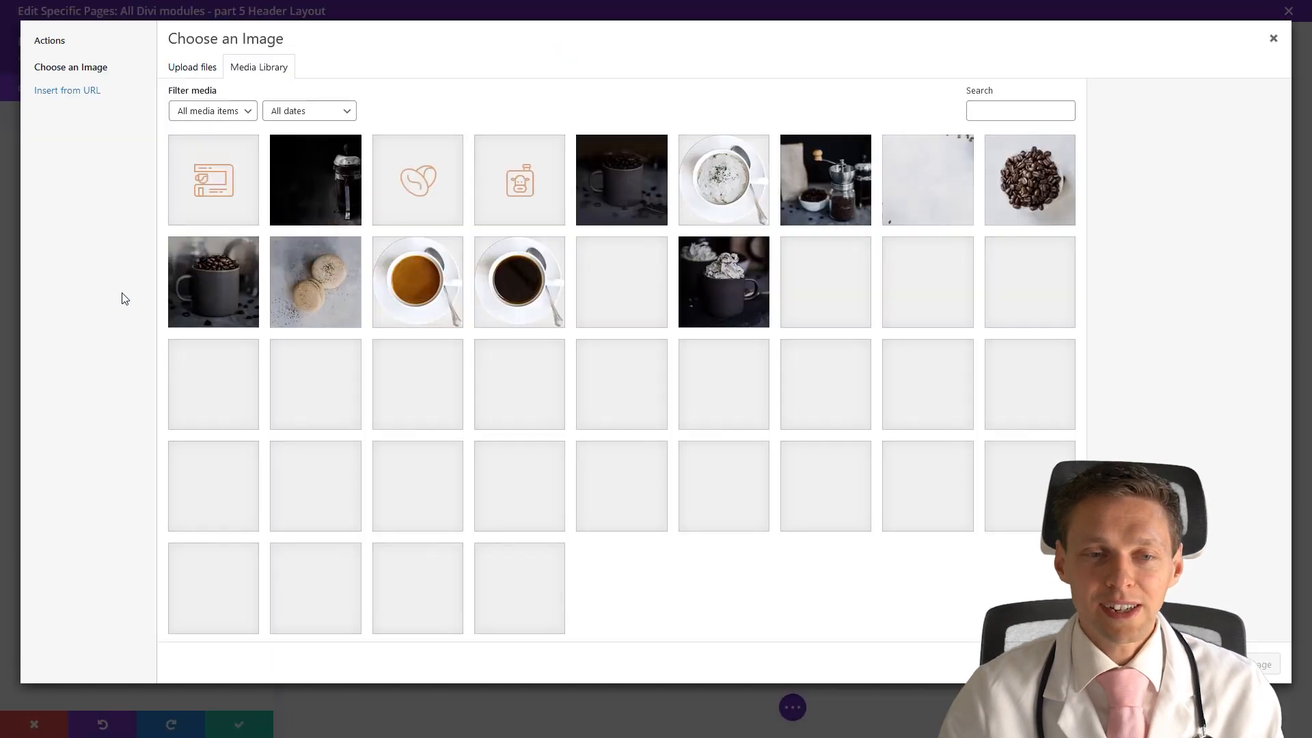
pyautogui.moveTo(1080, 214); pyautogui.dragTo(1079, 595)
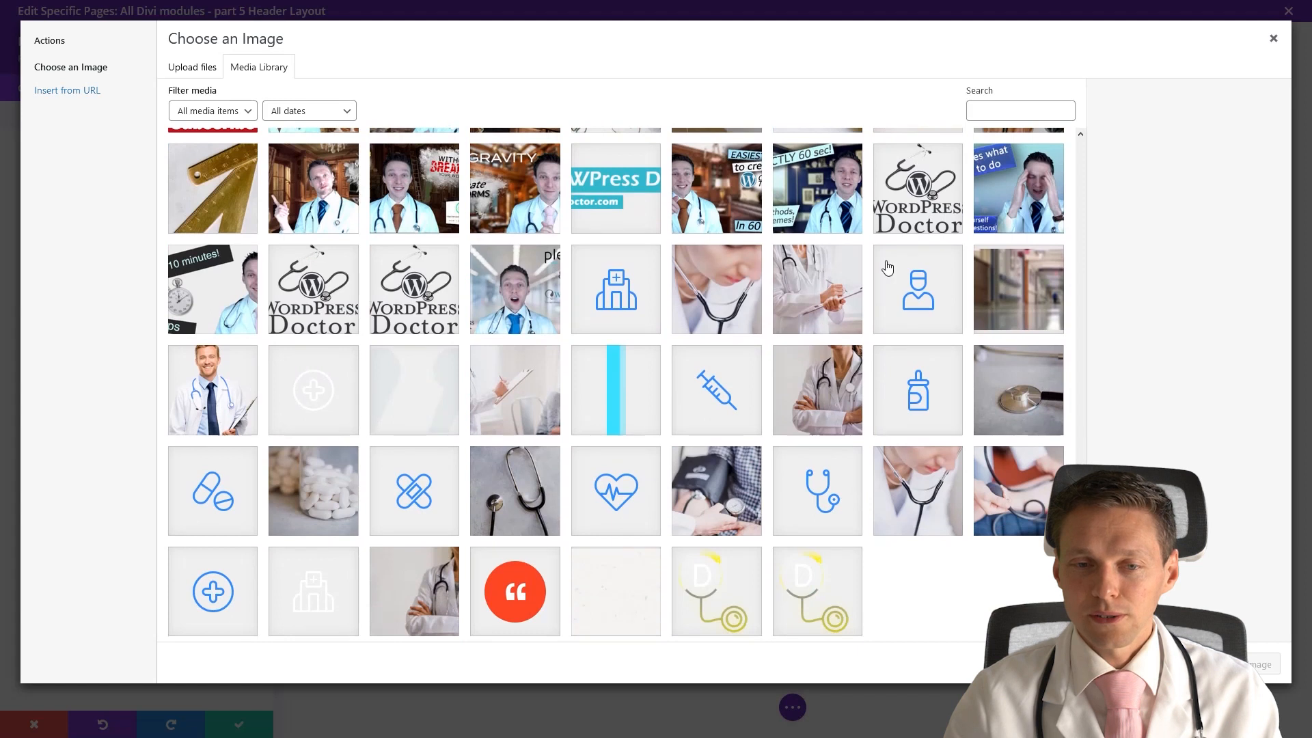
pyautogui.click(615, 188)
pyautogui.click(1257, 664)
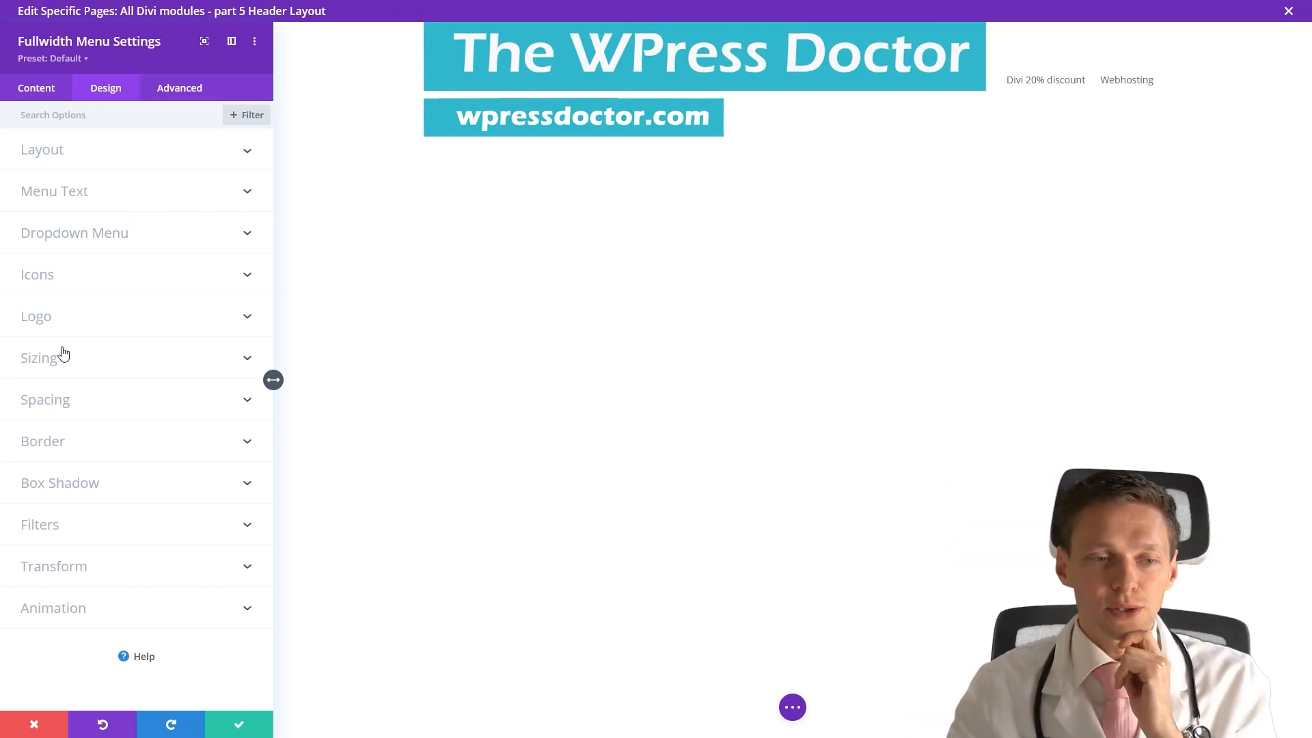
# Step: Try logo widths of 50% and 200px for the fullwidth menu, and settle on 300px
pyautogui.click(78, 361)
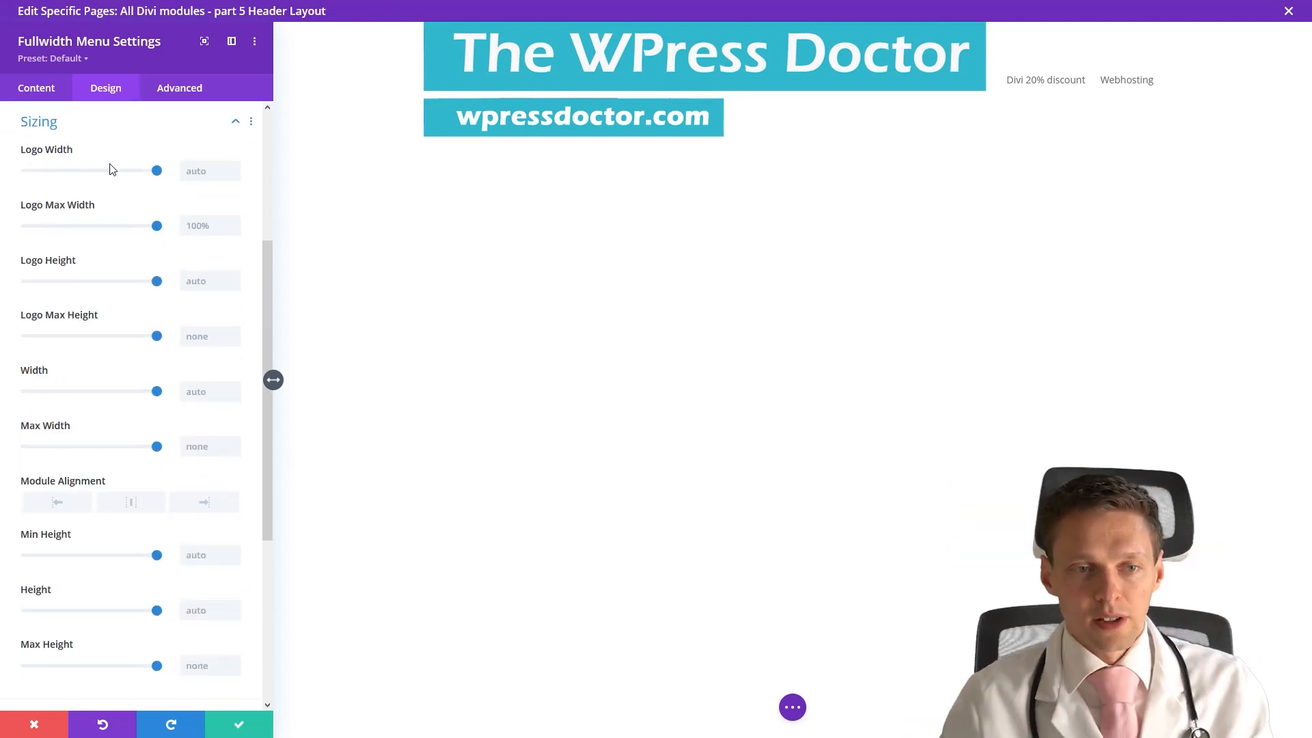
pyautogui.click(199, 173)
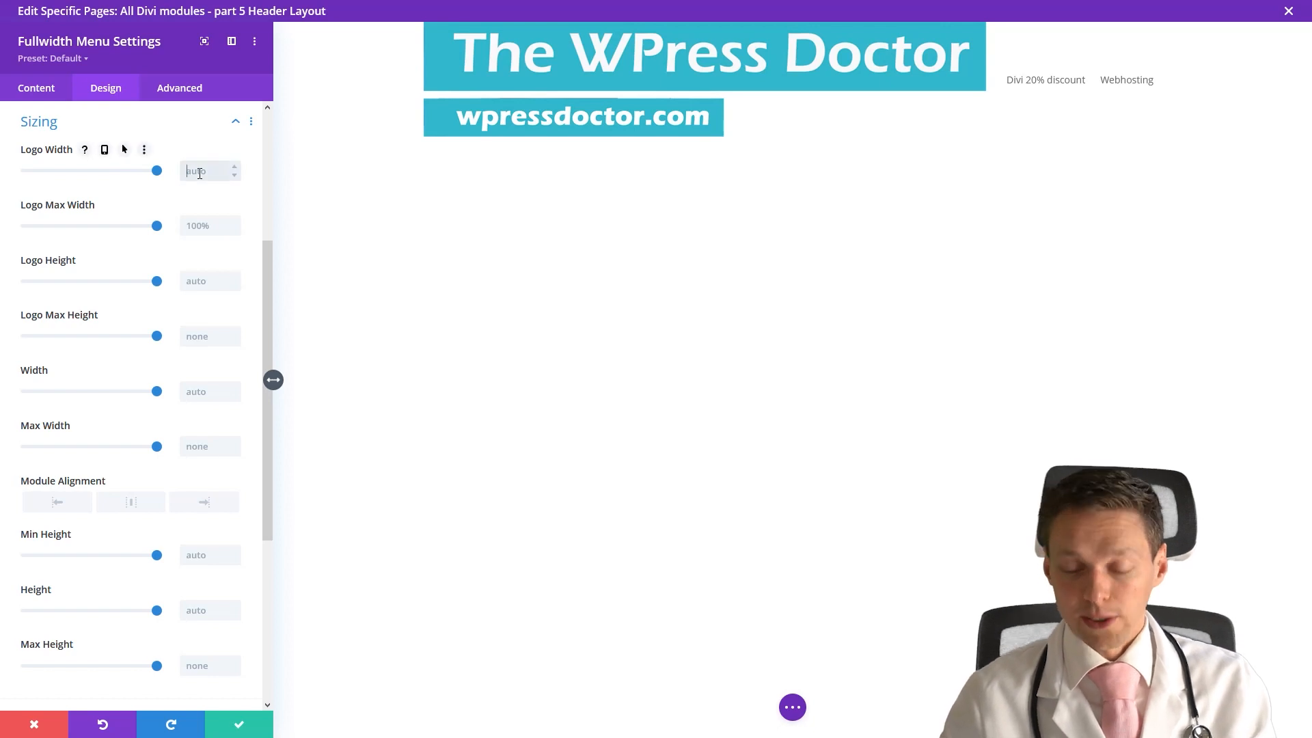
pyautogui.write('50')
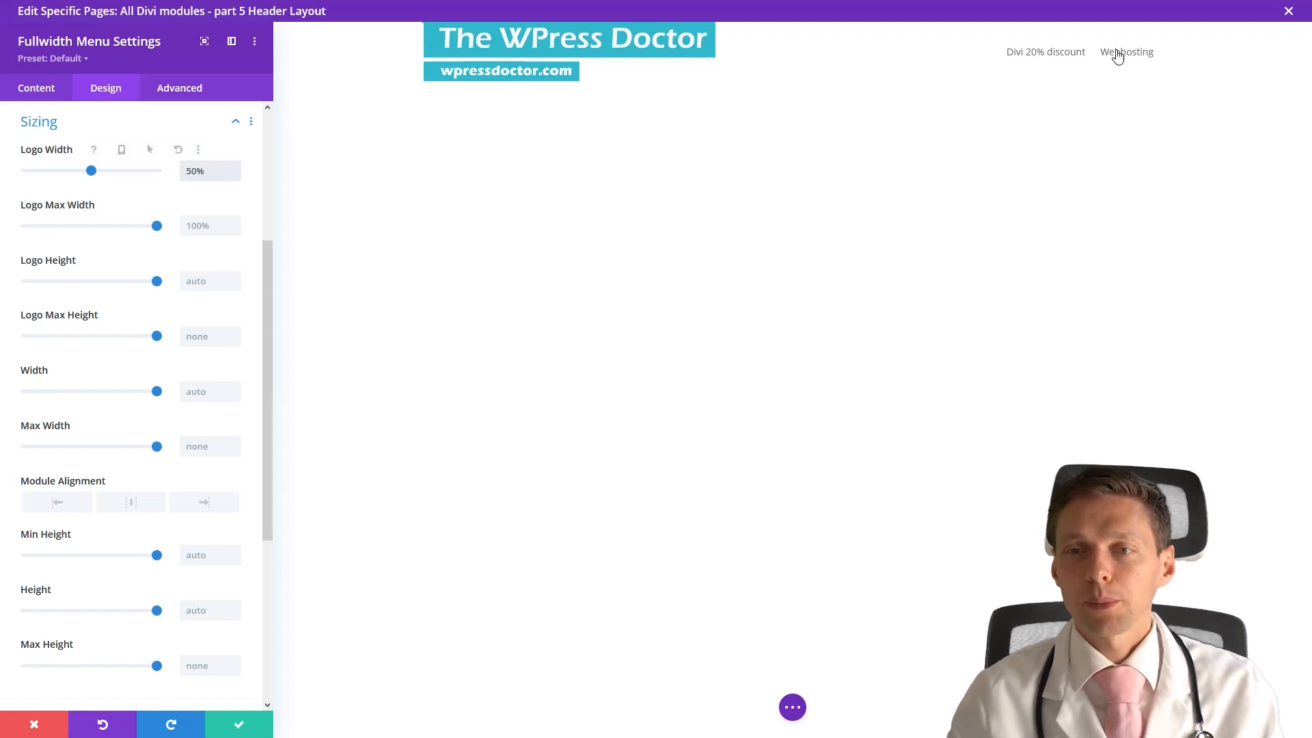
pyautogui.hotkey('ctrl', 'a')
pyautogui.write('200px')
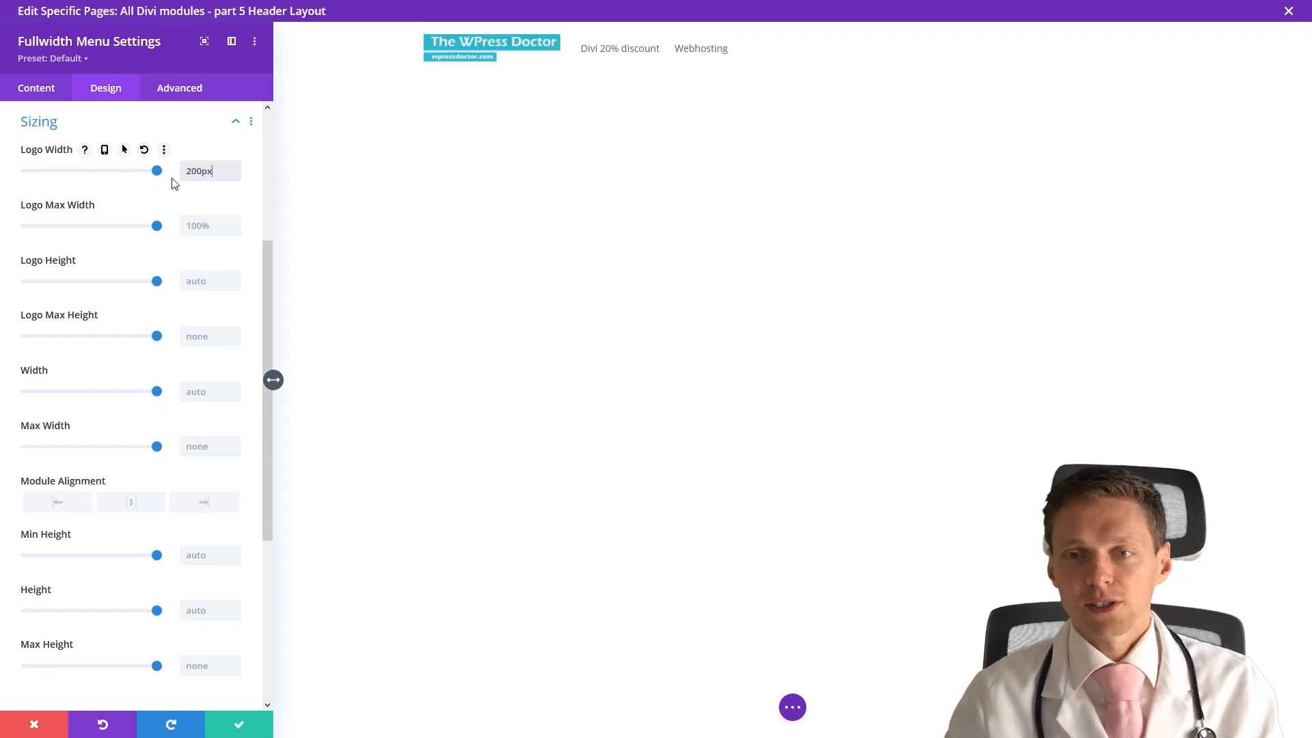
pyautogui.click(189, 171)
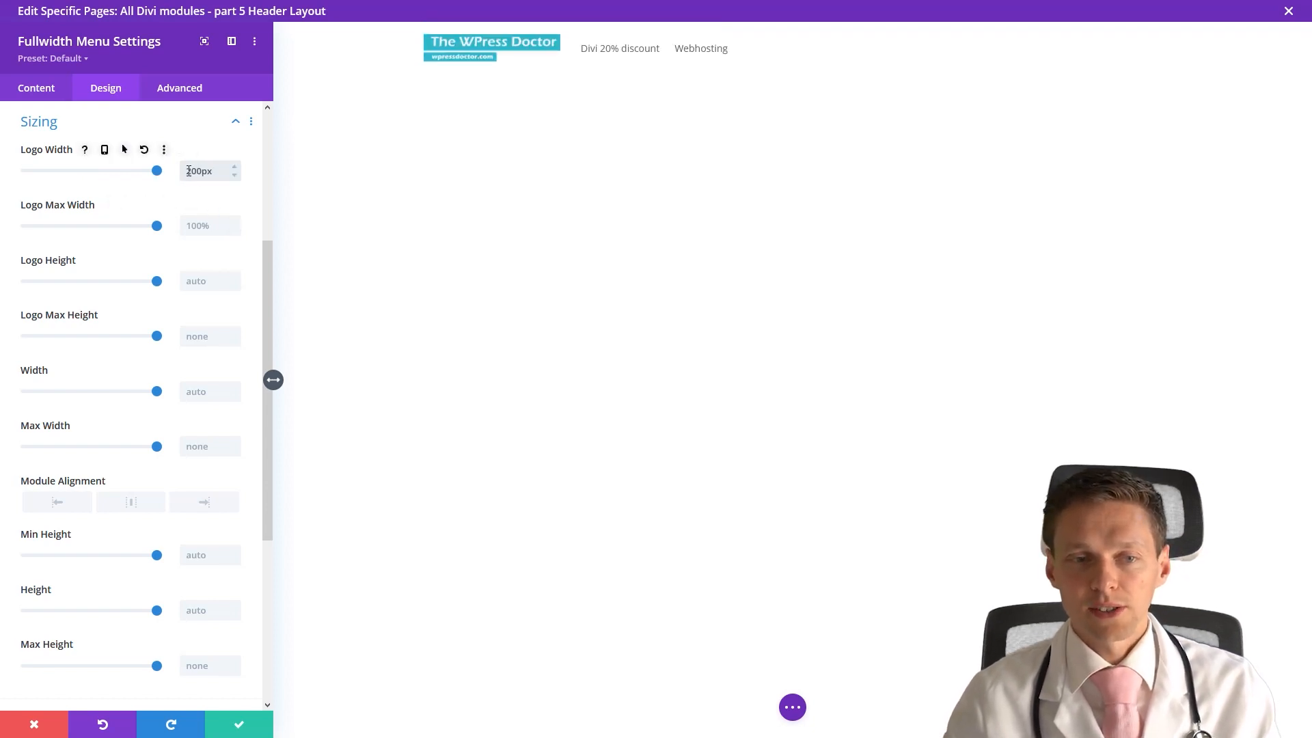
pyautogui.press('Delete')
pyautogui.write('3')
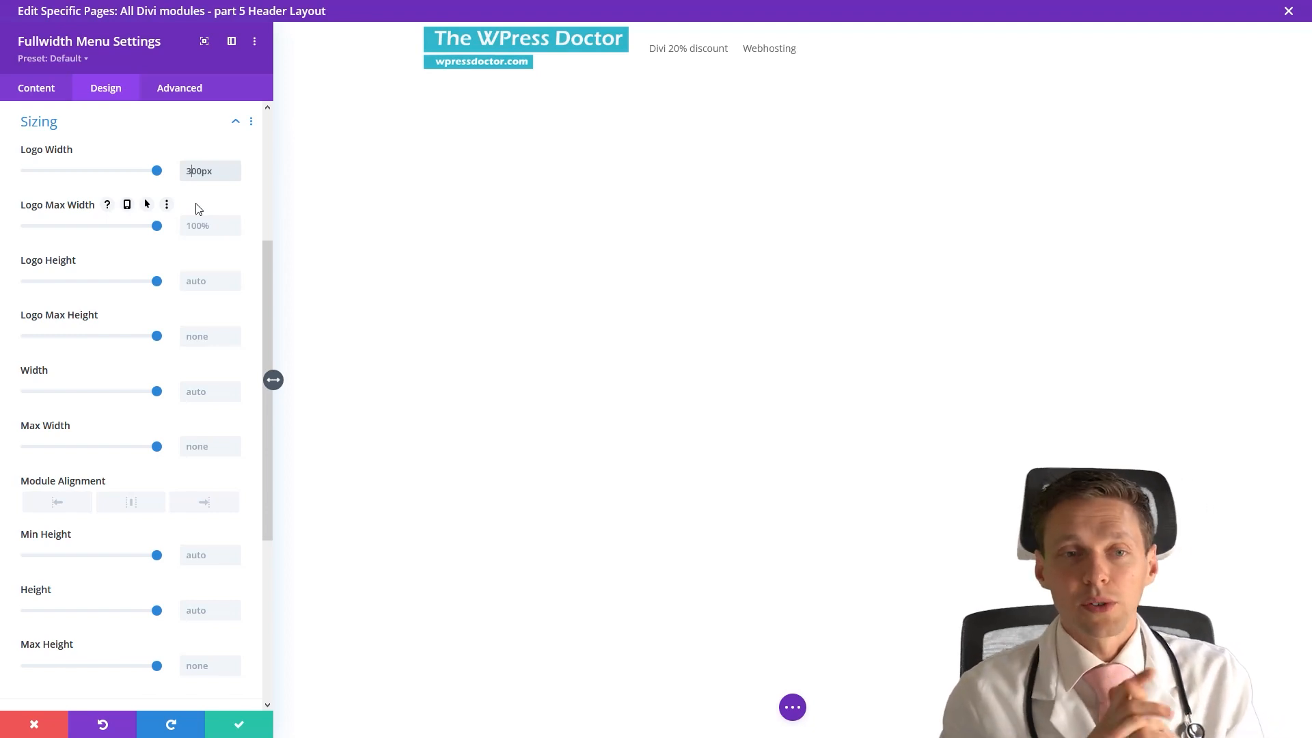
# Step: Try the logo width at 50% again and return it to 300px
pyautogui.hotkey('ctrl', 'a')
pyautogui.write('50%')
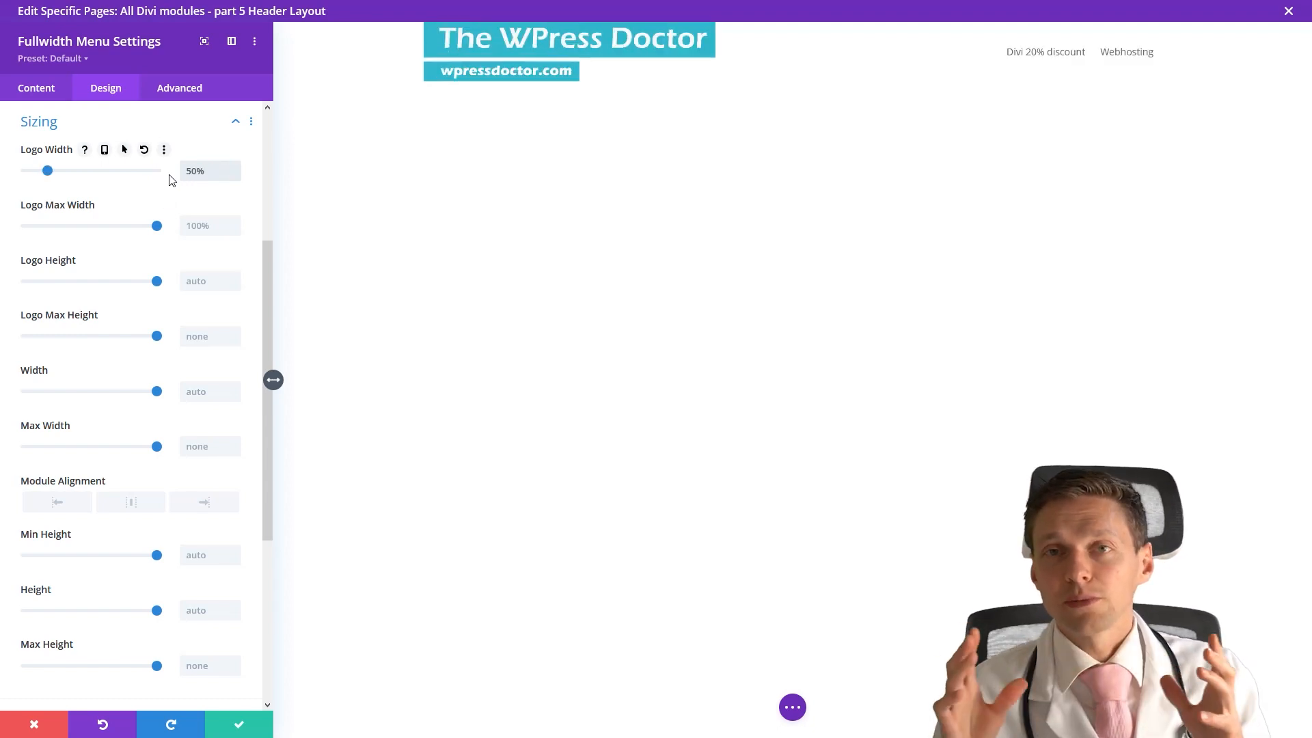
pyautogui.hotkey('ctrl', 'a')
pyautogui.write('300px')
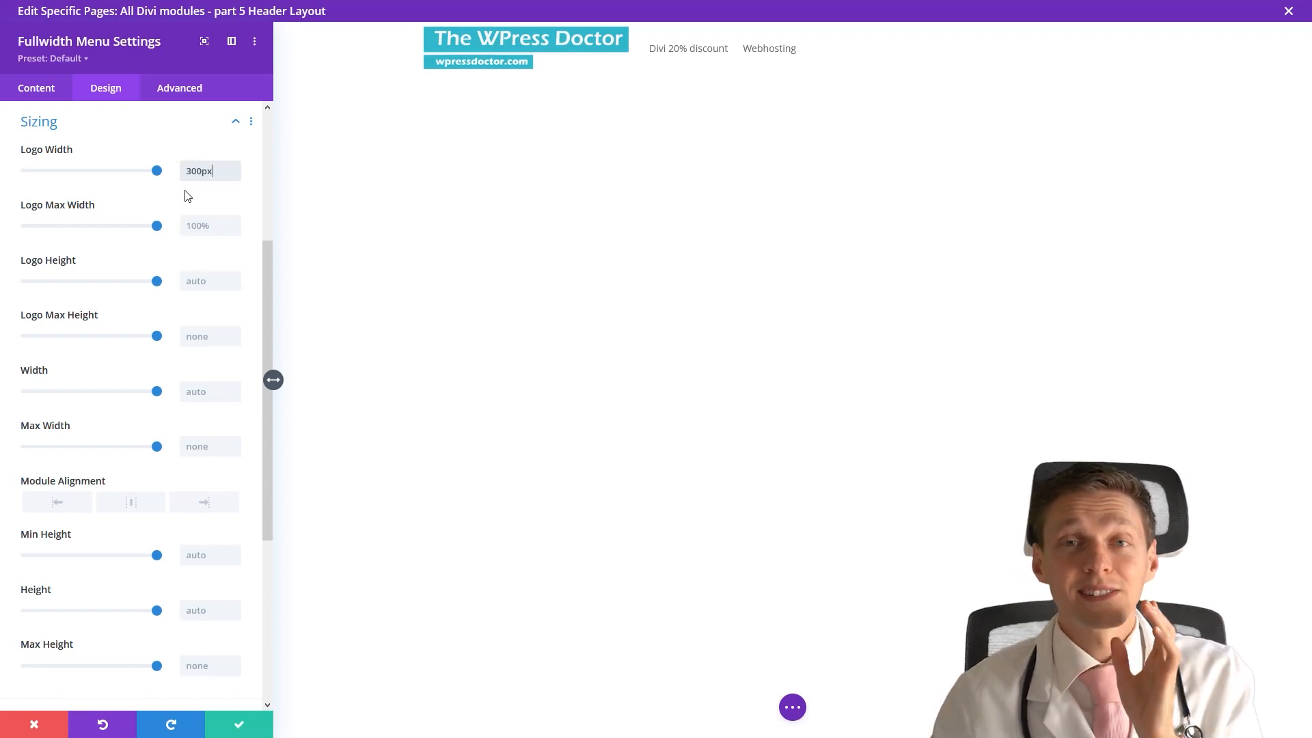
# Step: Review the menus available to the module, look at WordPress's menu management, and keep "Main menu" selected
pyautogui.click(56, 155)
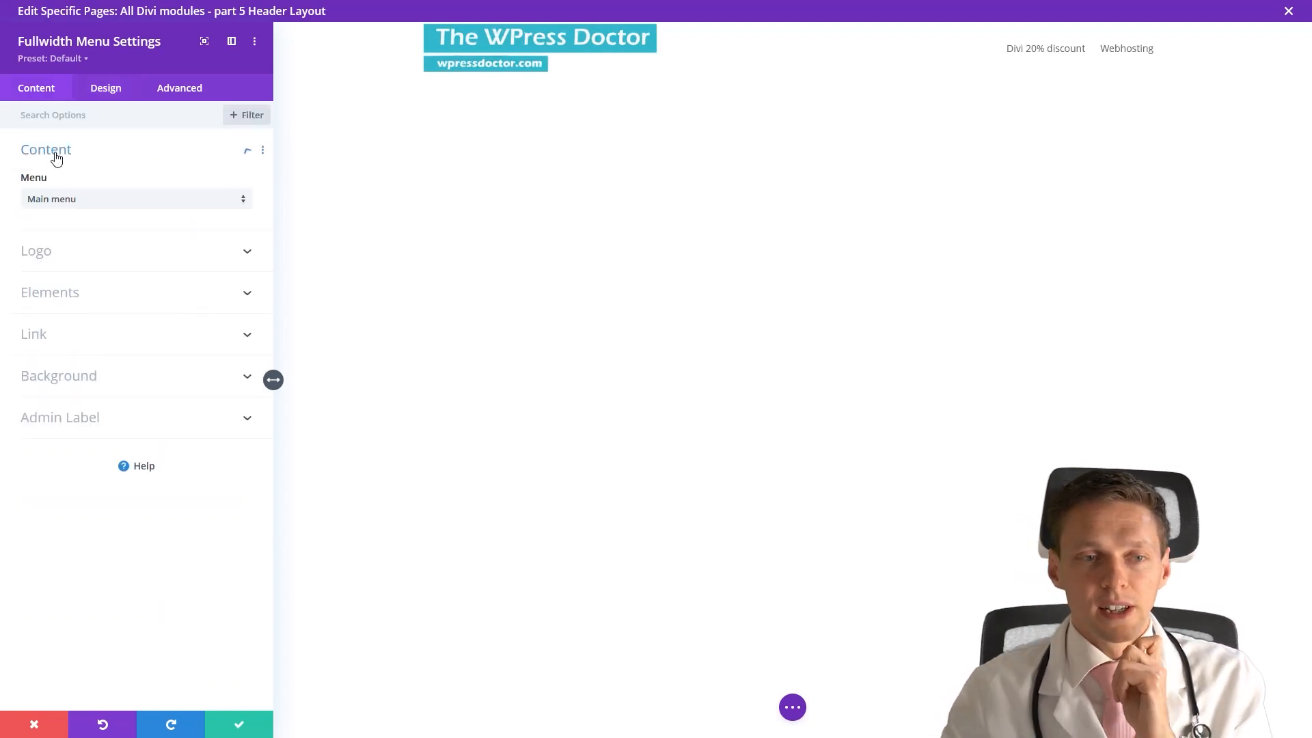
pyautogui.click(66, 199)
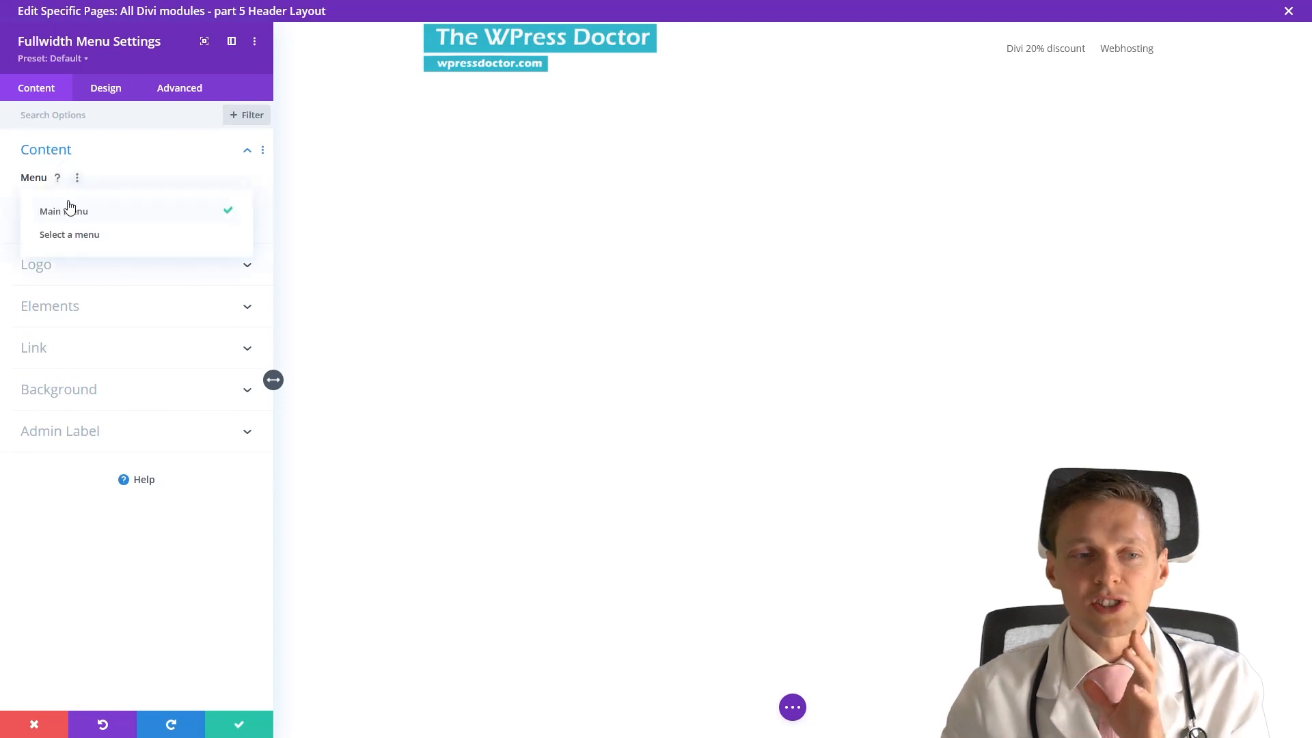
pyautogui.click(85, 213)
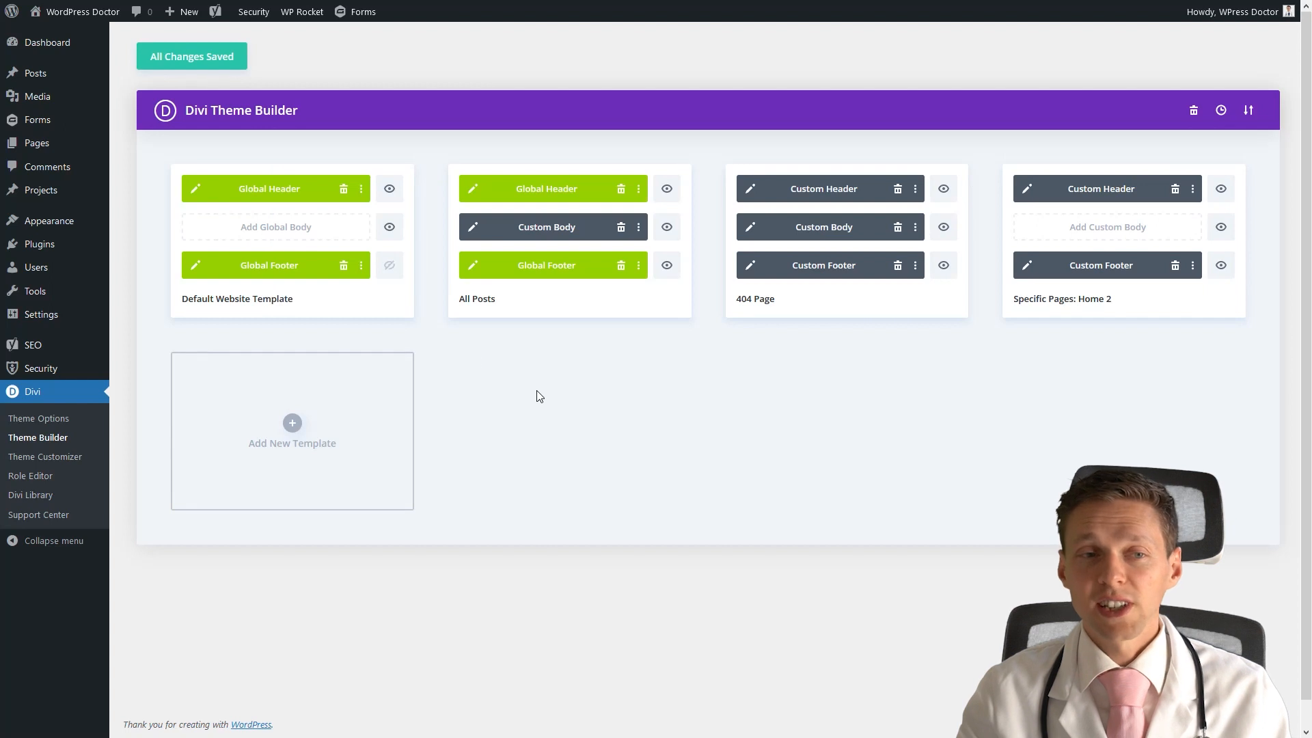
pyautogui.moveTo(54, 228)
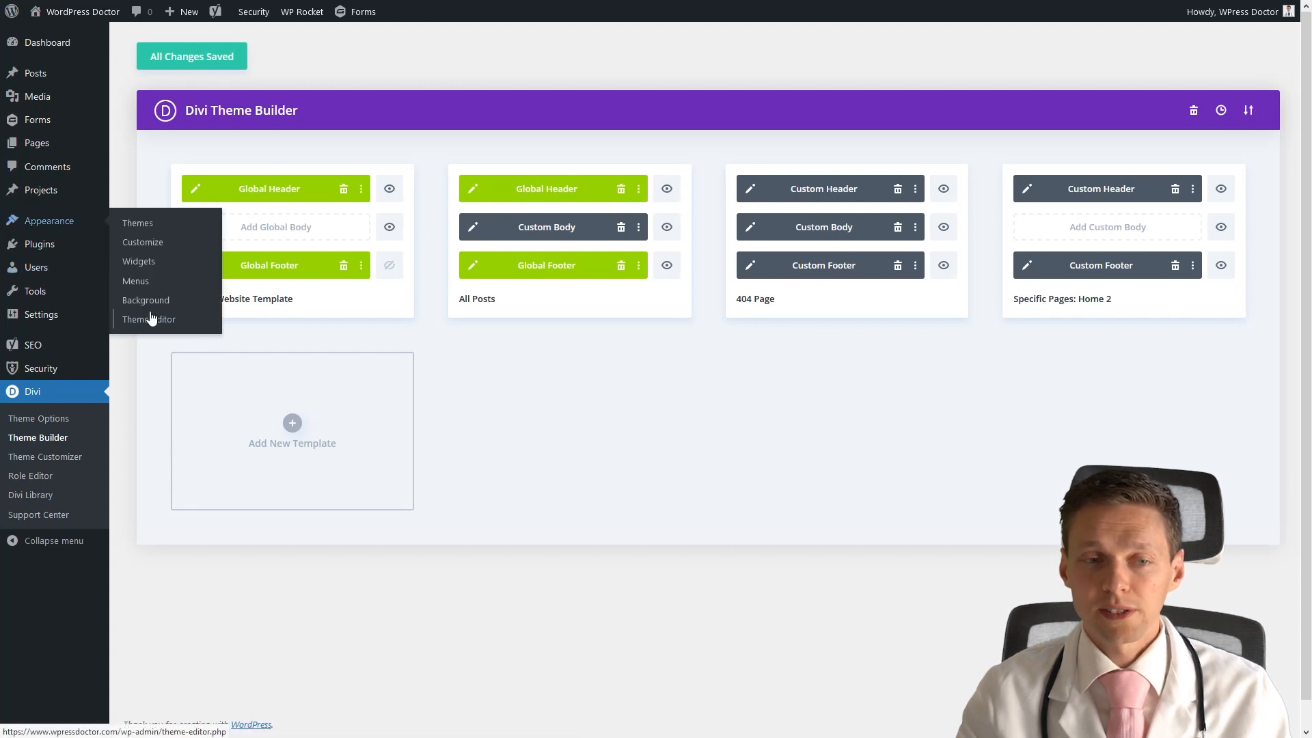
pyautogui.click(146, 284)
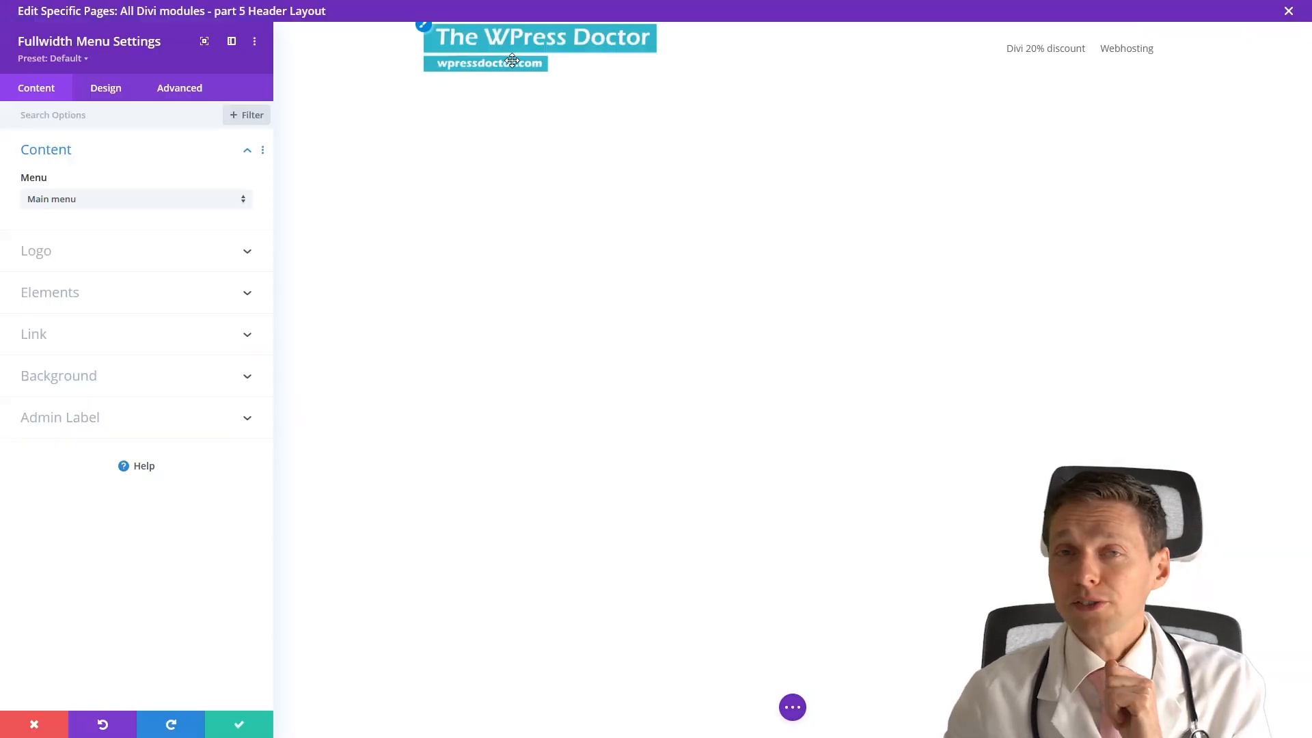
pyautogui.click(75, 203)
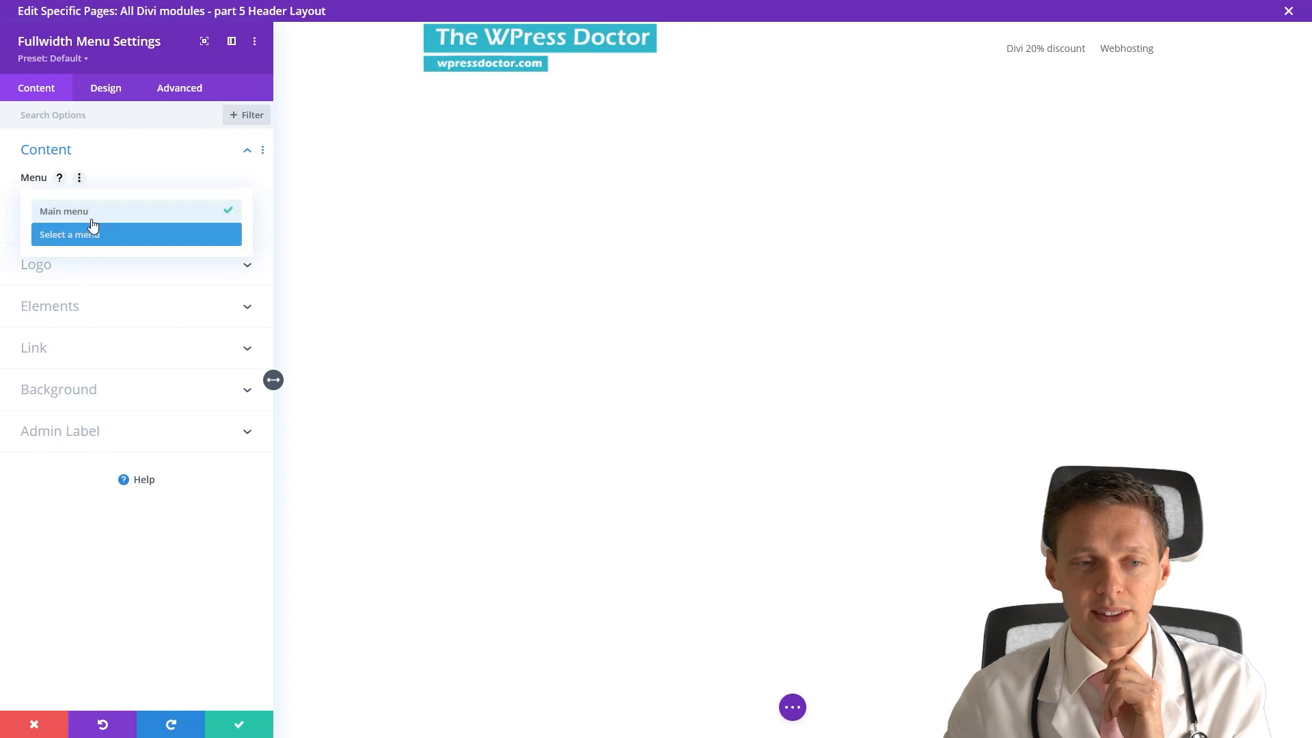
pyautogui.click(80, 213)
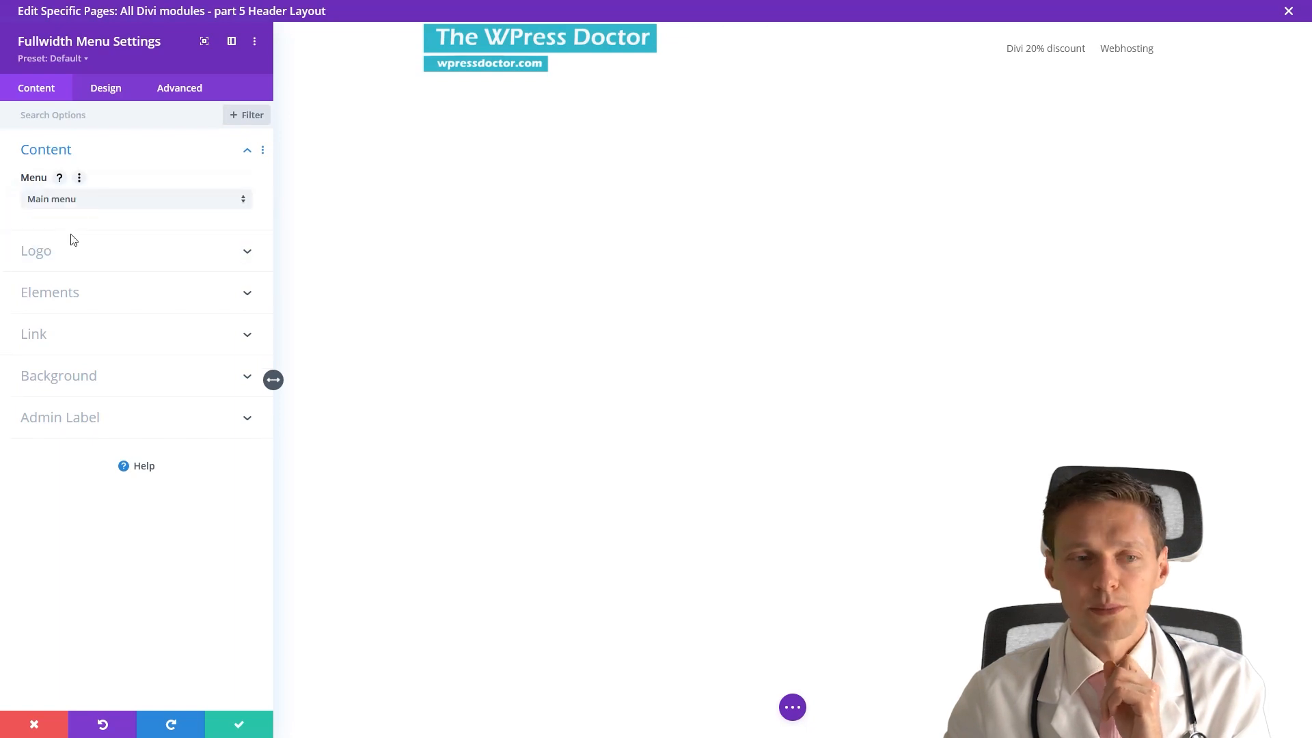
# Step: Turn on the shopping cart icon and the search icon in the fullwidth menu's elements
pyautogui.click(60, 252)
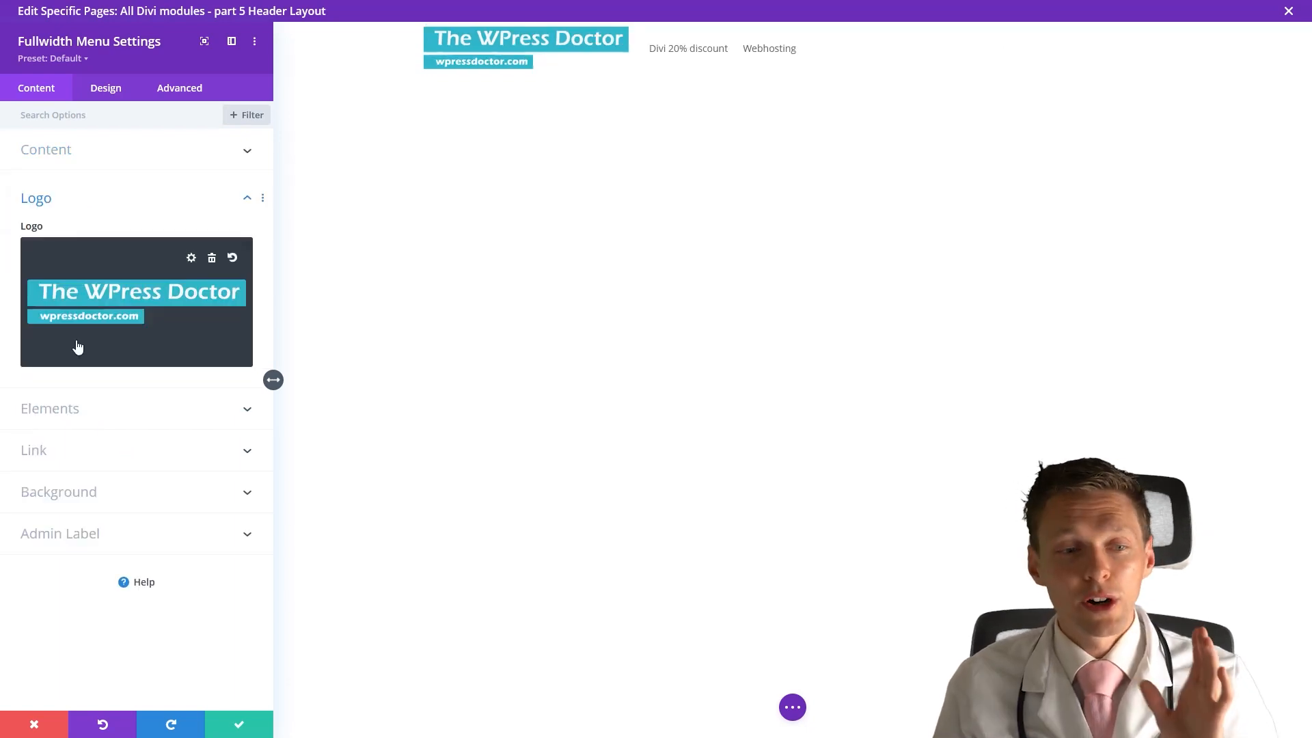
pyautogui.click(66, 408)
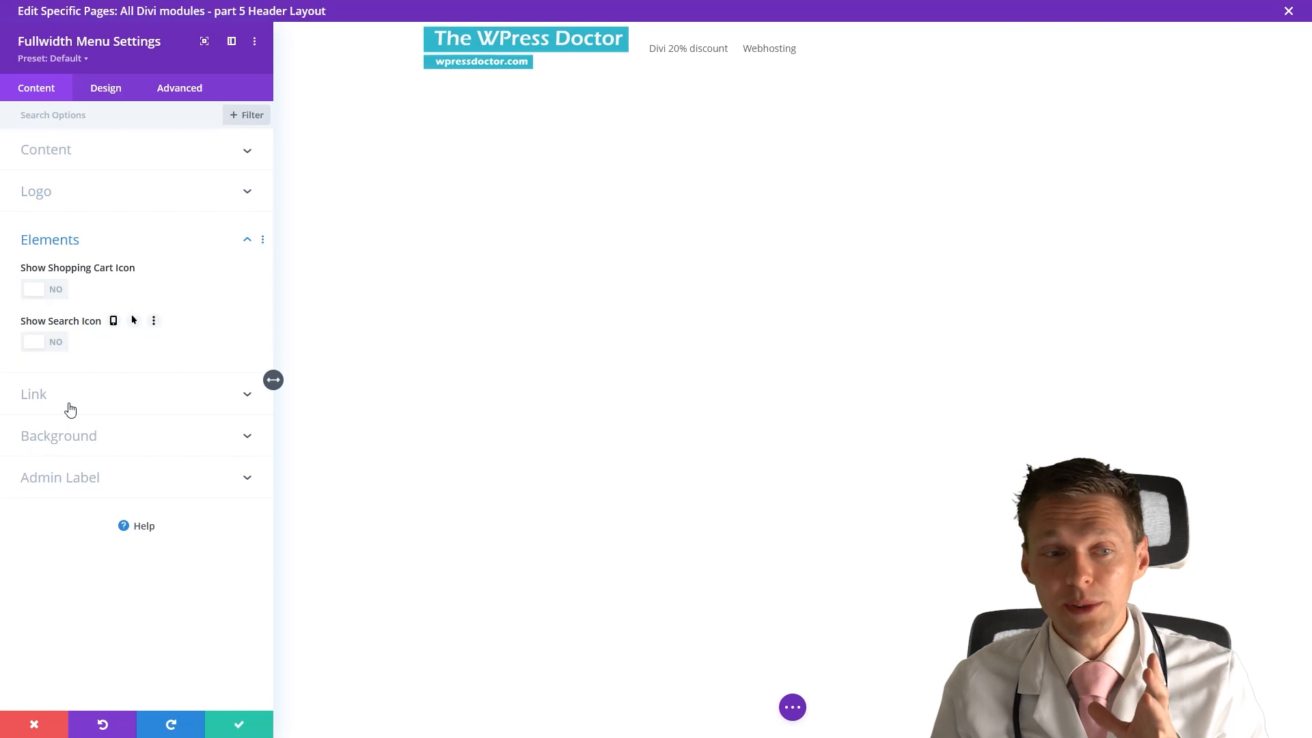
pyautogui.click(58, 298)
pyautogui.click(58, 347)
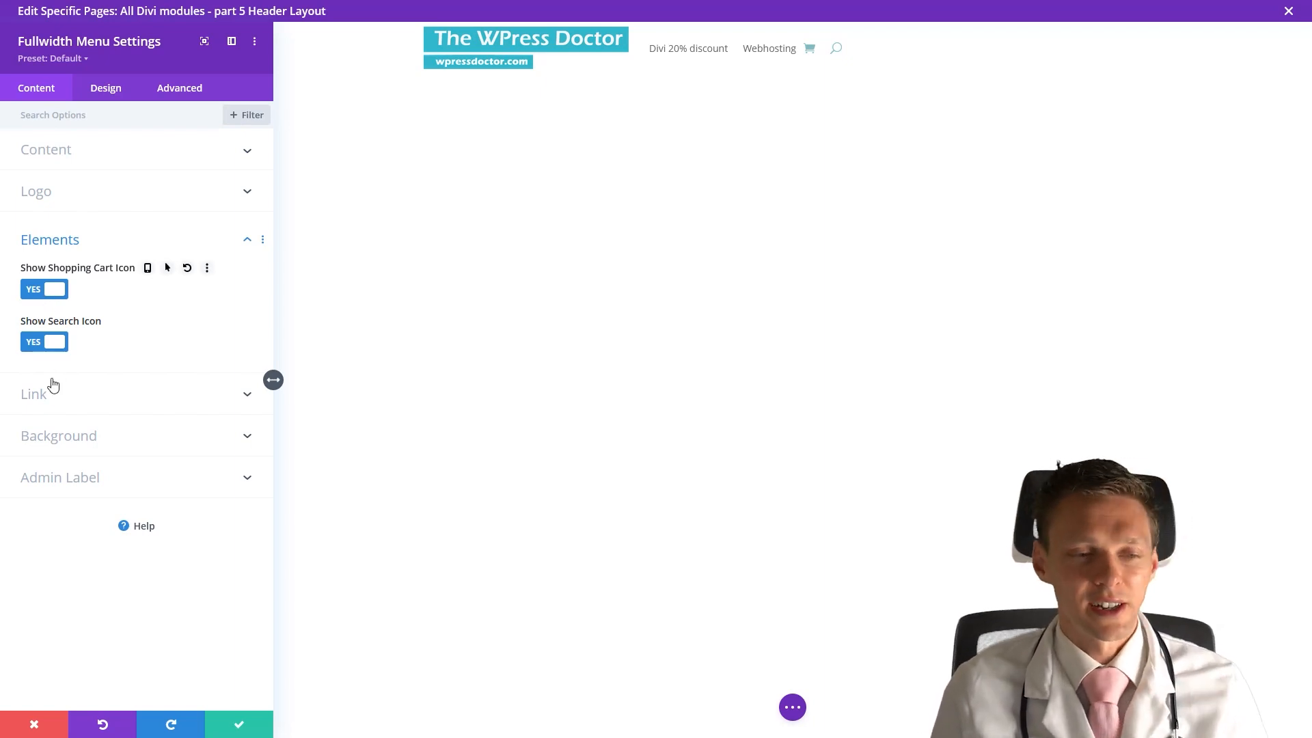
# Step: Set the logo link URL to "/" and give the menu the blue background color #2f8cff
pyautogui.click(46, 400)
pyautogui.click(54, 331)
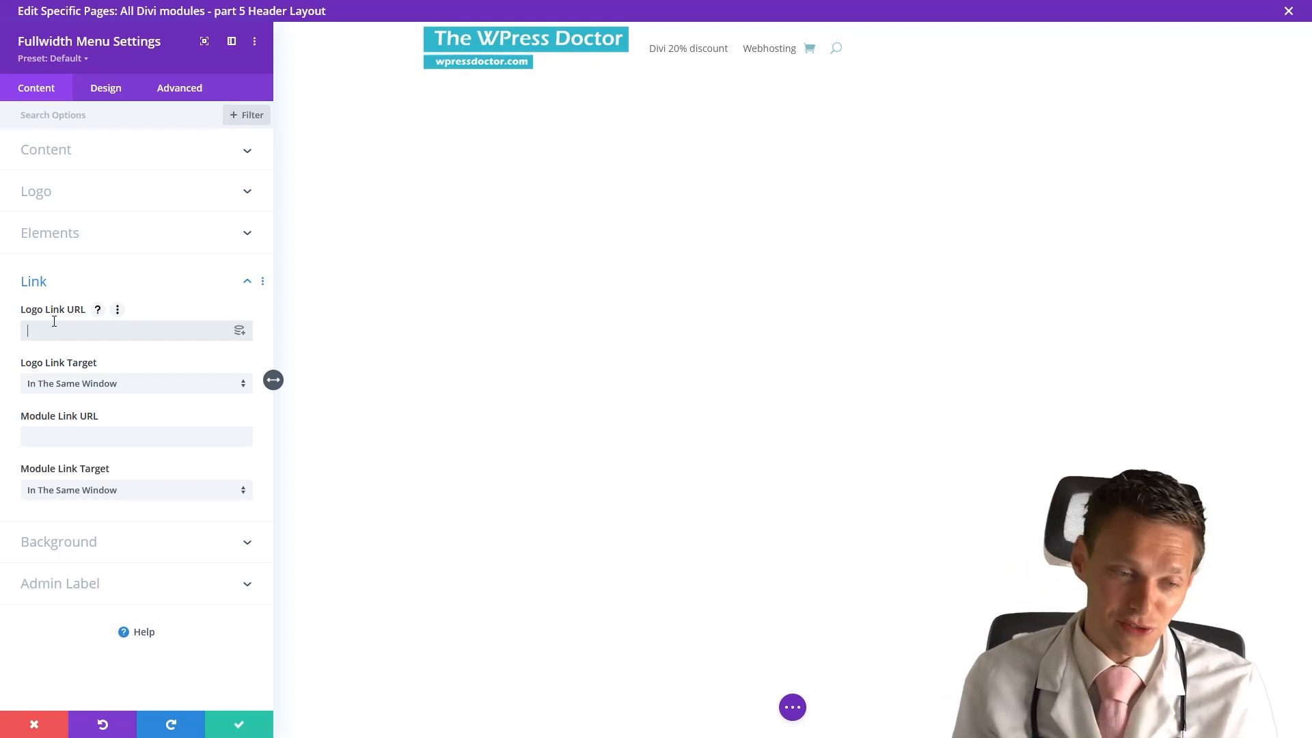
pyautogui.write('/')
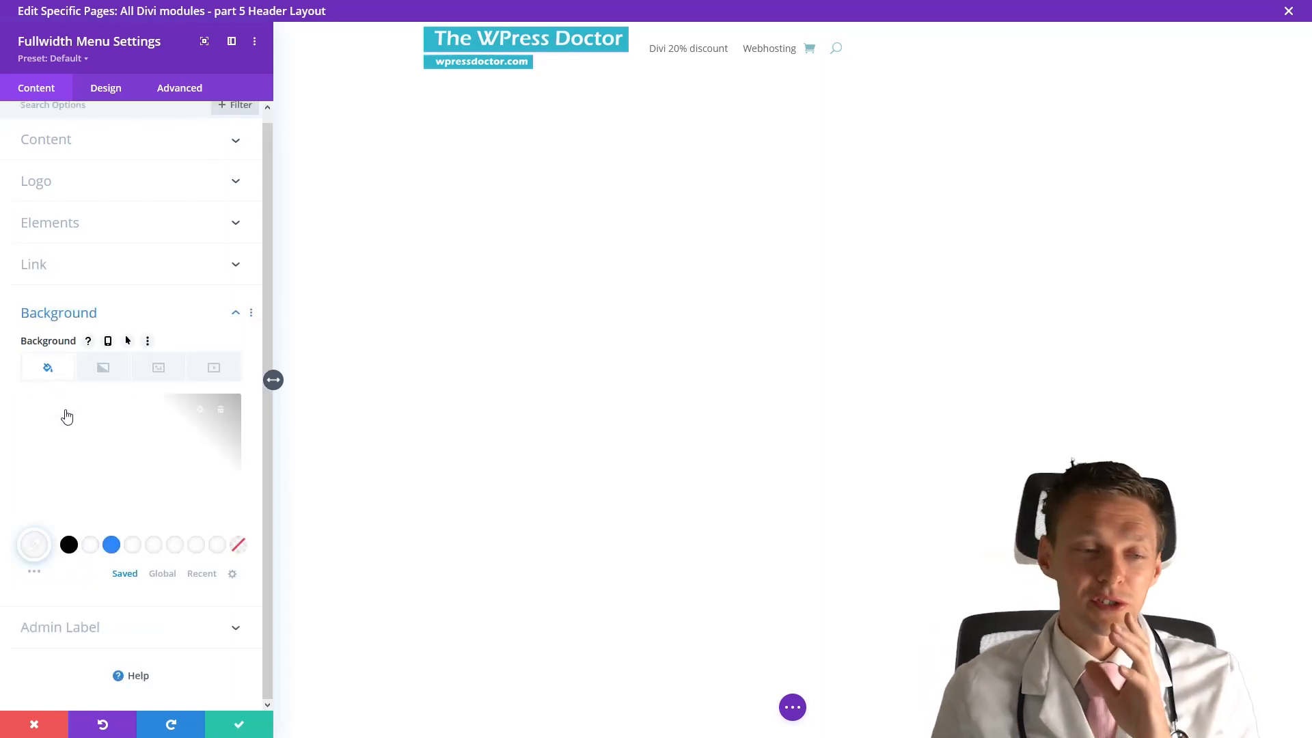
pyautogui.click(111, 544)
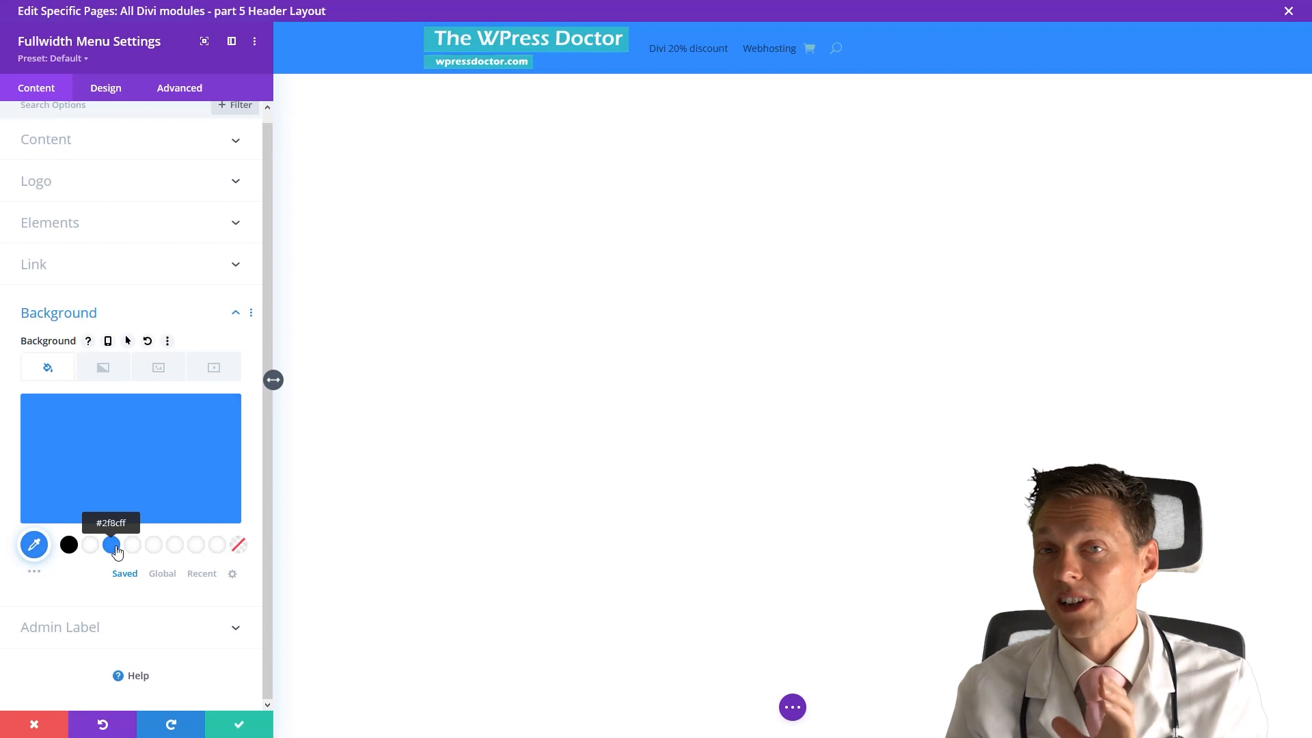
# Step: Try a blue-to-green gradient background on the fullwidth menu and look at the background image and video options
pyautogui.click(103, 379)
pyautogui.click(131, 456)
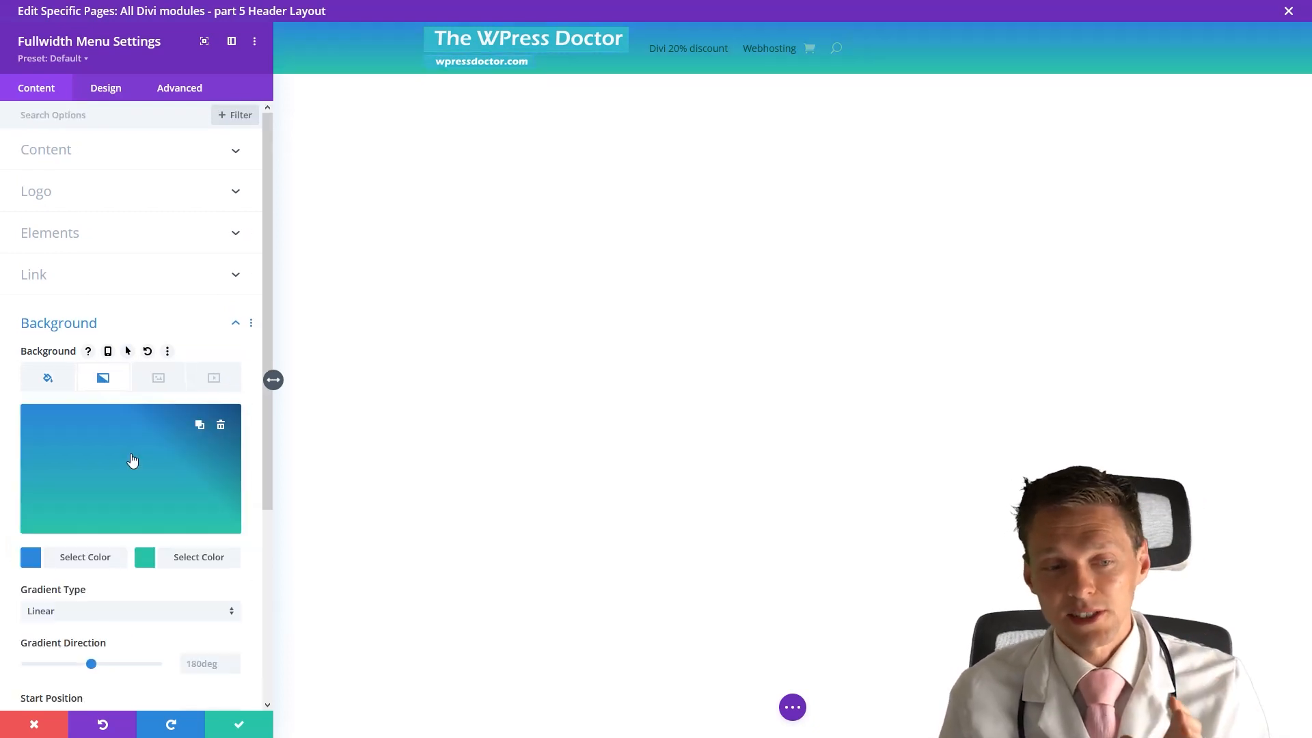
pyautogui.click(158, 383)
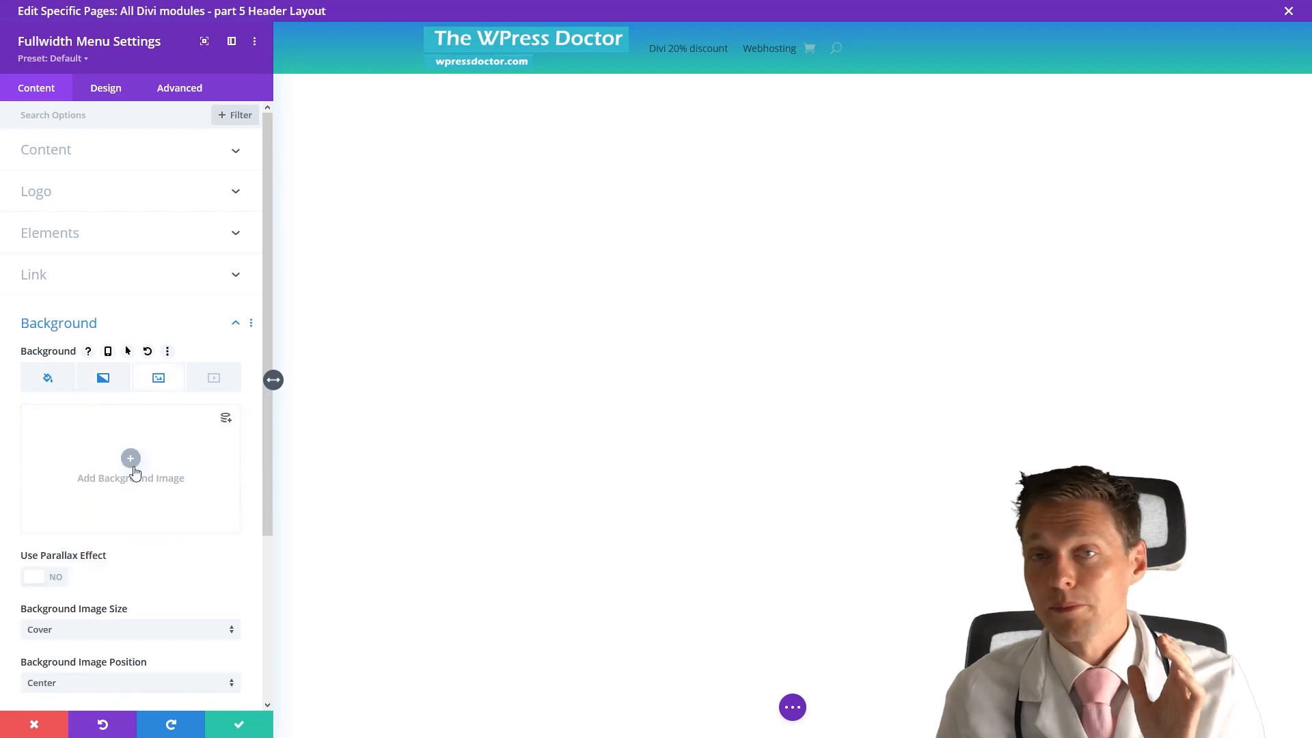
pyautogui.click(213, 381)
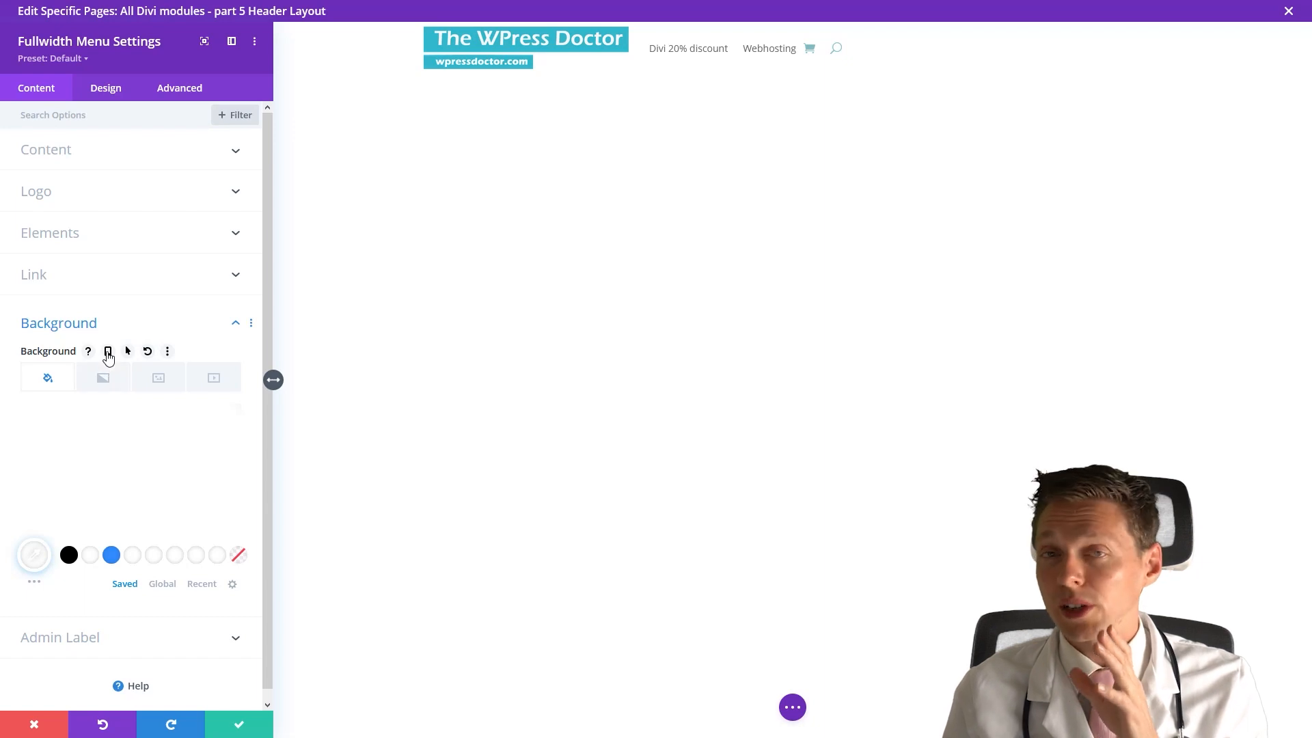
# Step: Try the blue #2f8cff menu background for phones only, return to desktop and switch the responsive background options off
pyautogui.click(108, 351)
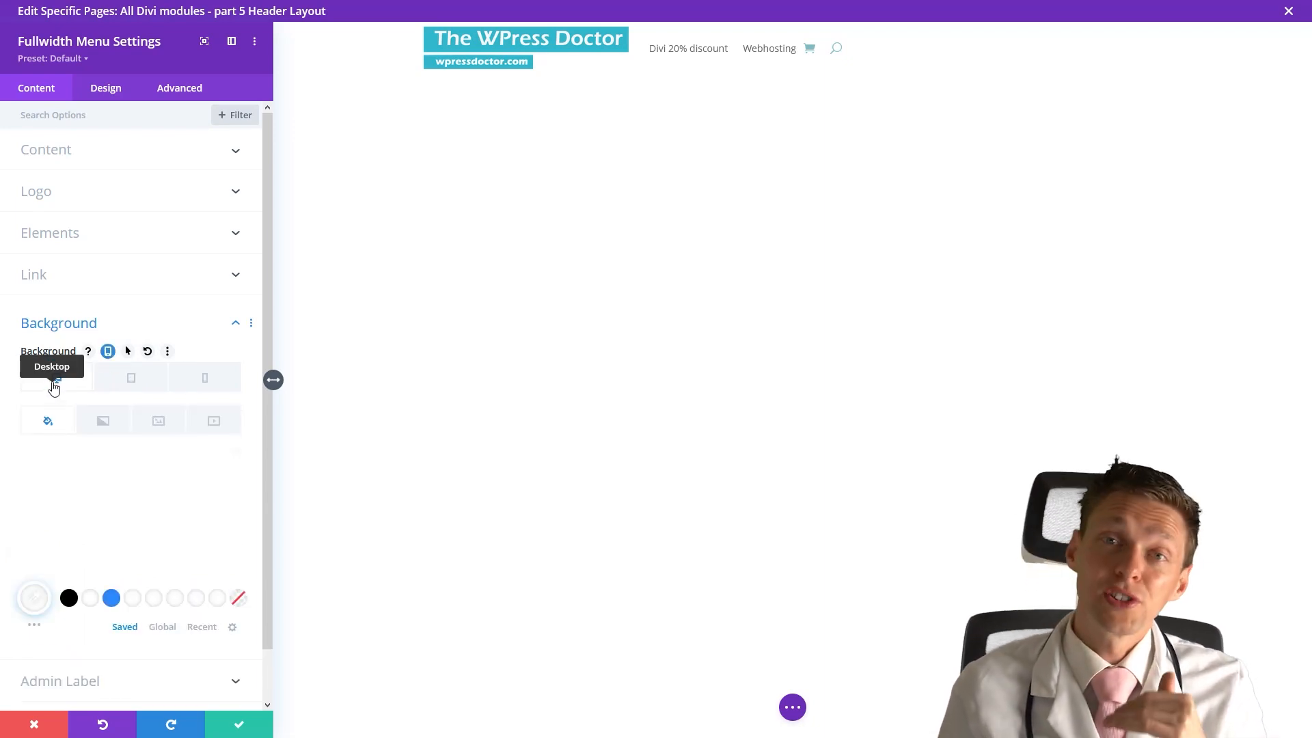
pyautogui.click(191, 383)
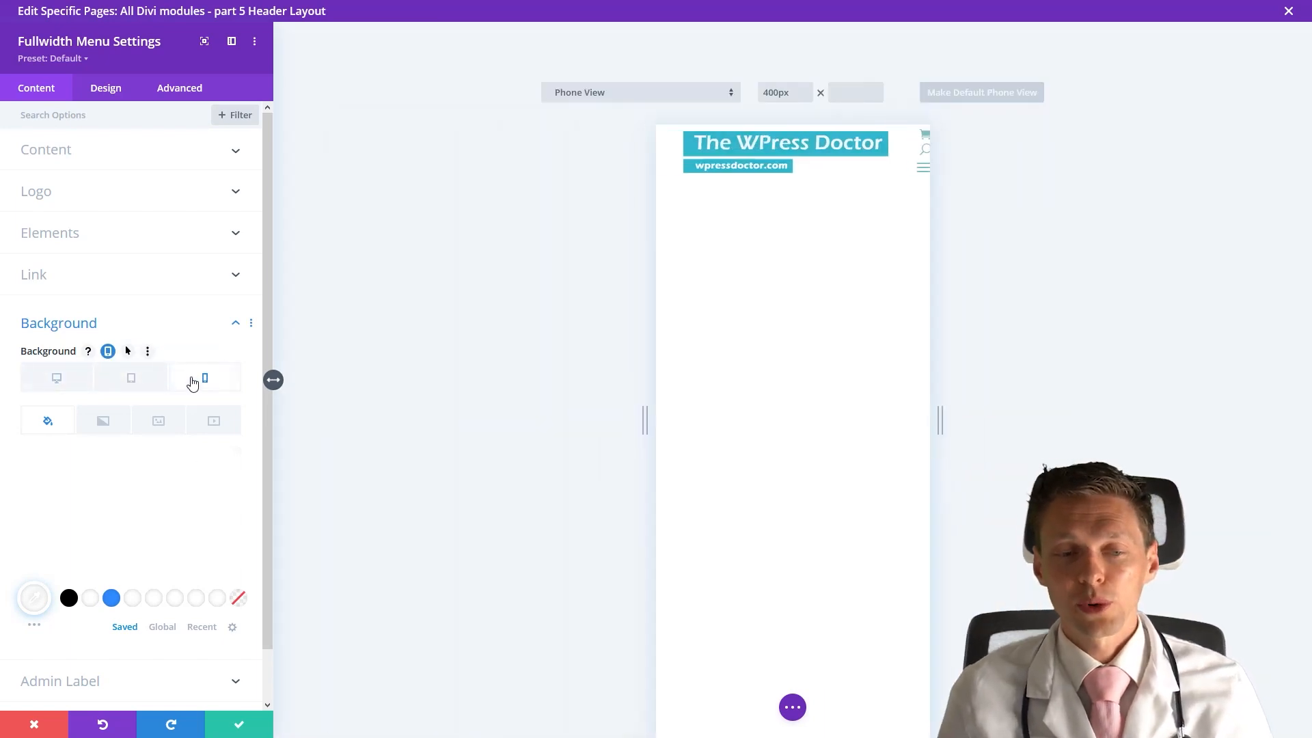
pyautogui.click(111, 598)
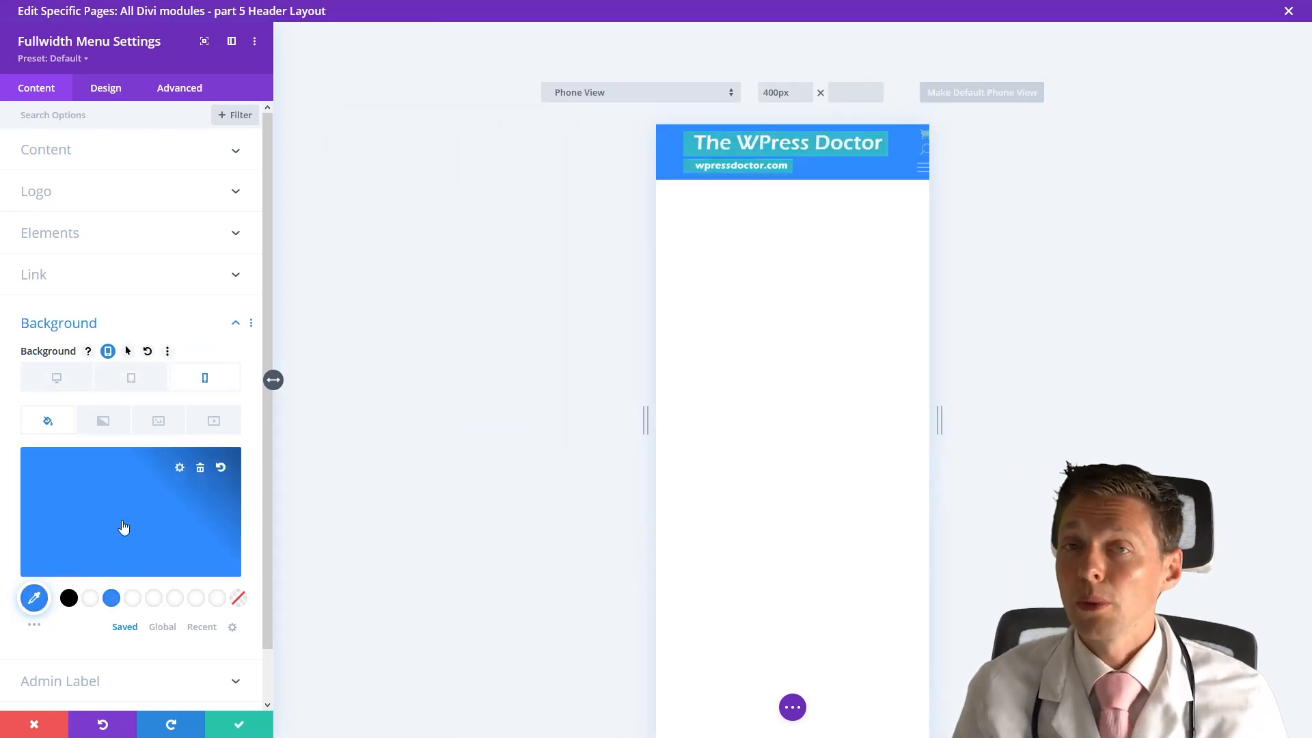
pyautogui.click(64, 379)
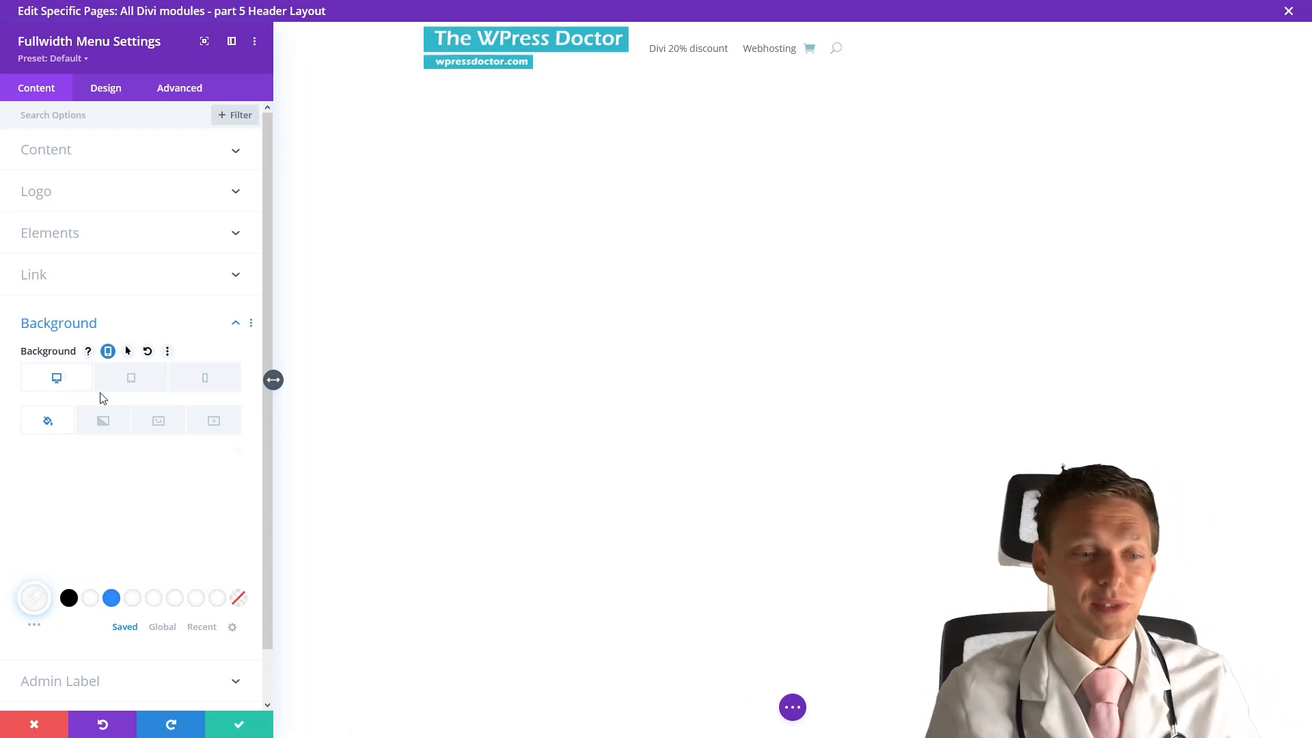
pyautogui.click(109, 353)
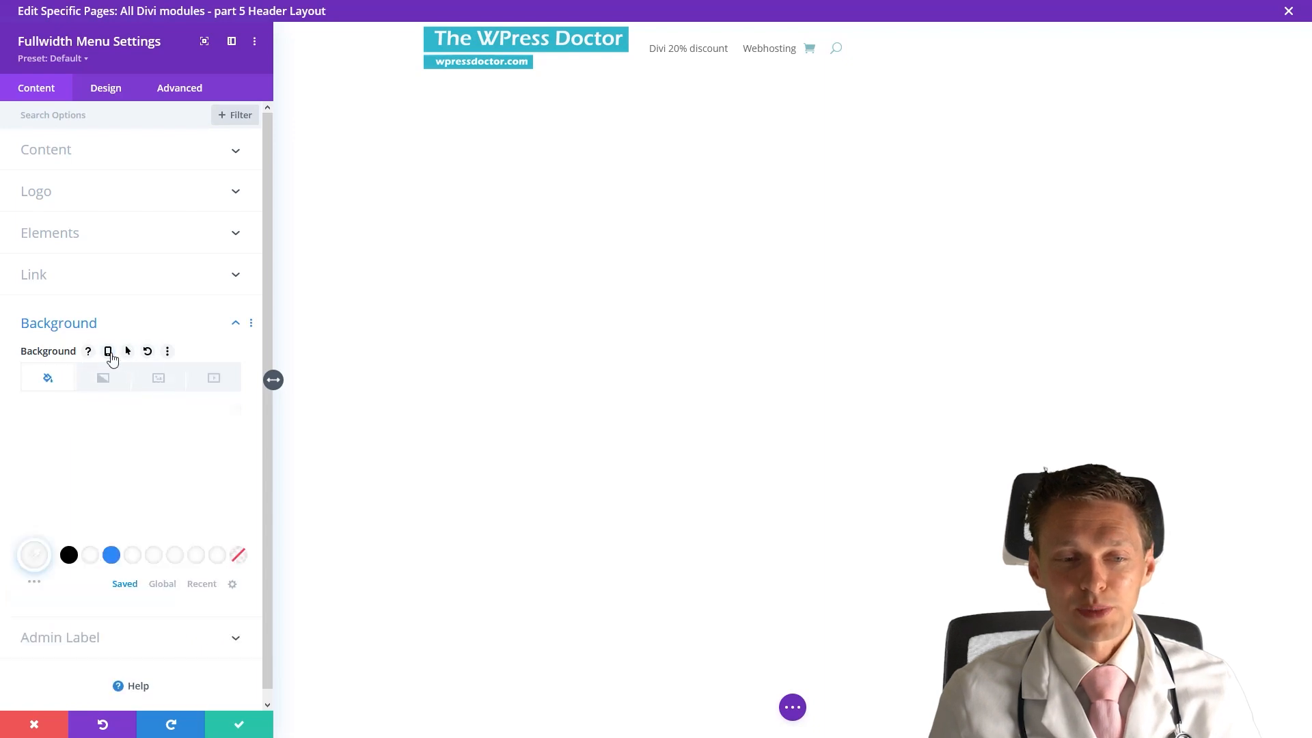
# Step: Try blue and then black as the menu's tablet background, compare the phone background, and switch the responsive options off
pyautogui.click(108, 353)
pyautogui.click(133, 379)
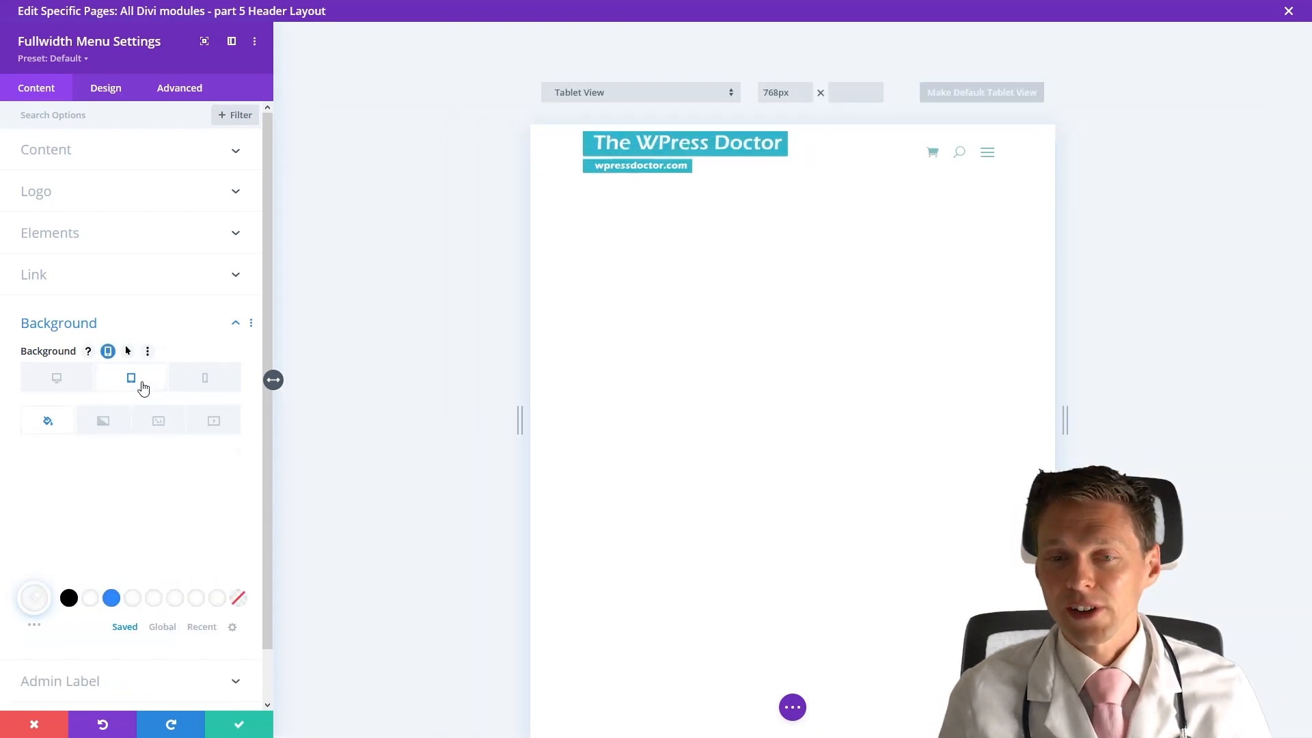
pyautogui.click(111, 597)
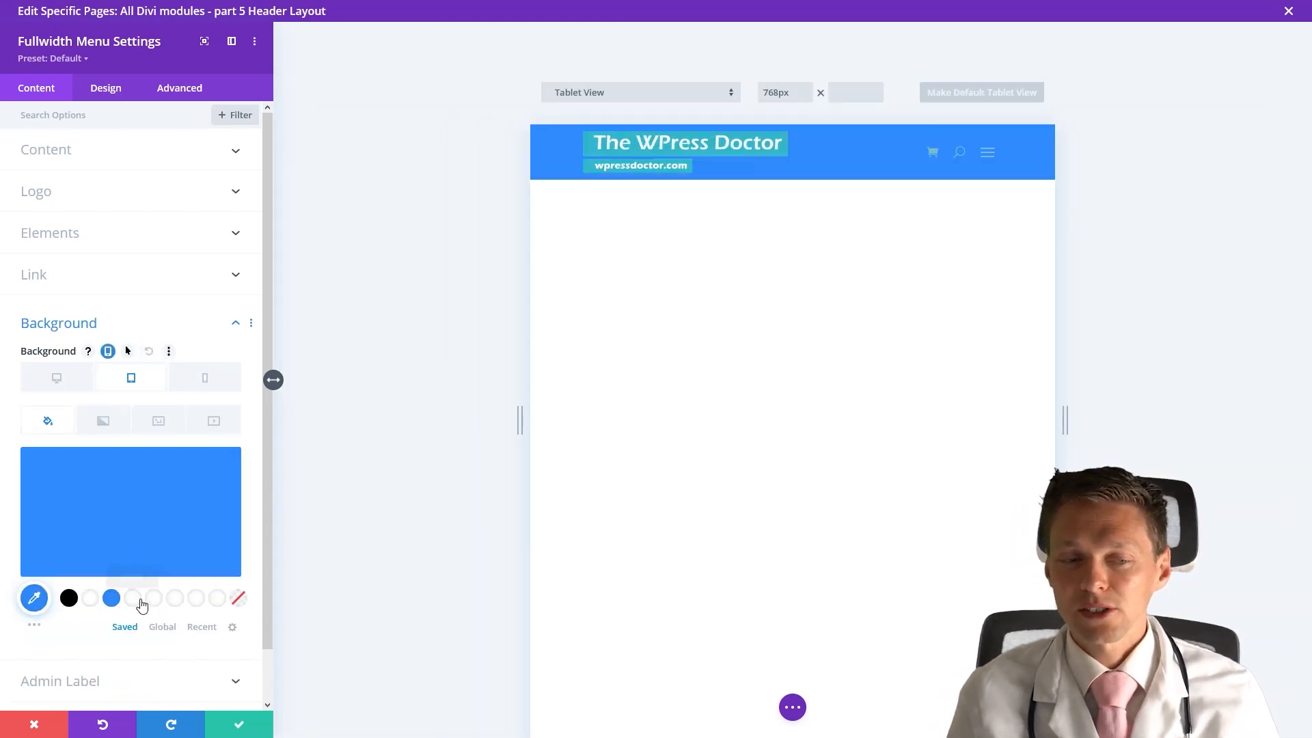
pyautogui.click(69, 597)
pyautogui.click(205, 378)
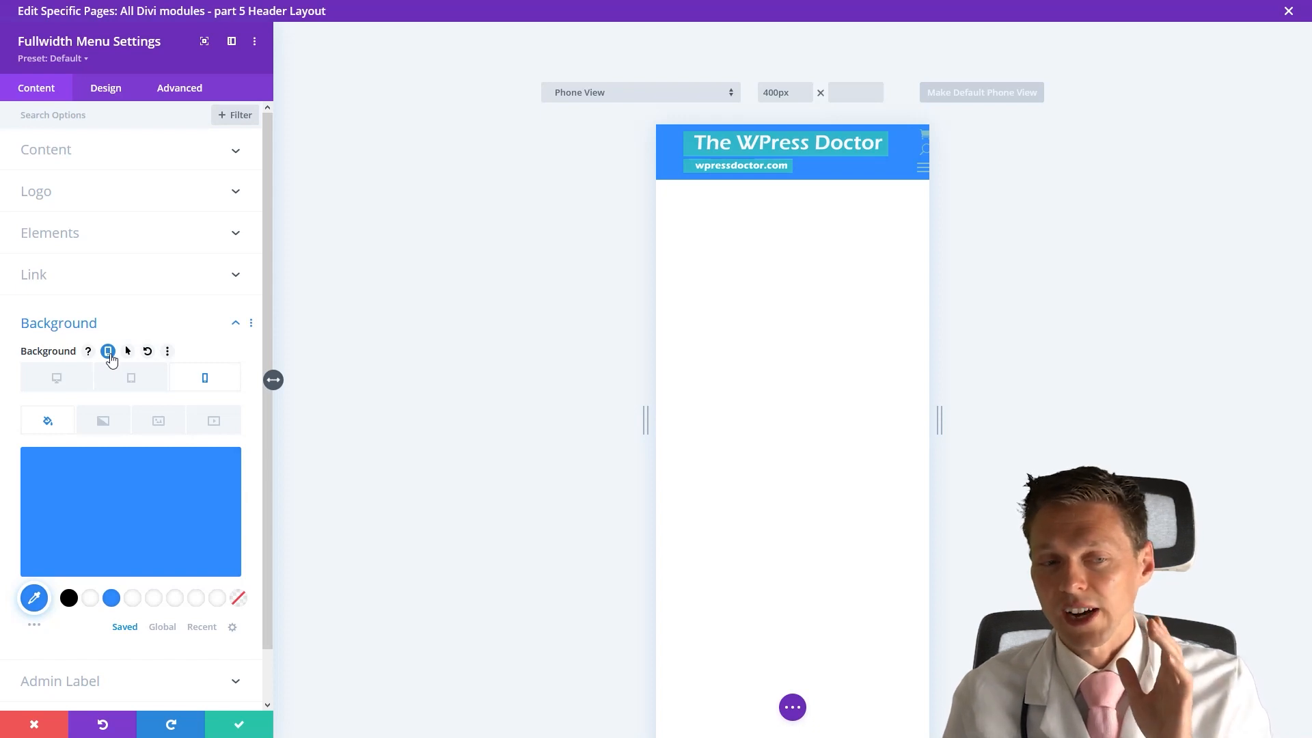
pyautogui.click(108, 351)
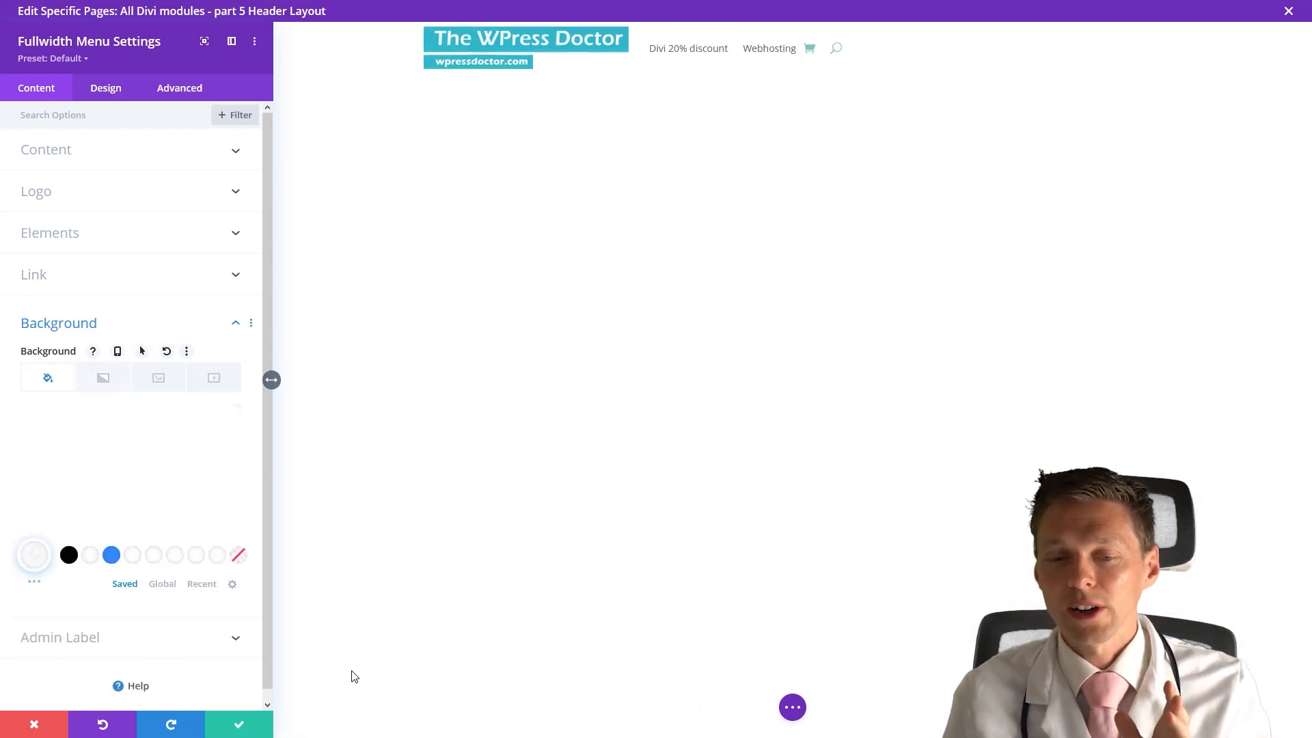
# Step: Preview the header in phone and tablet views and return to desktop view
pyautogui.click(789, 708)
pyautogui.click(435, 707)
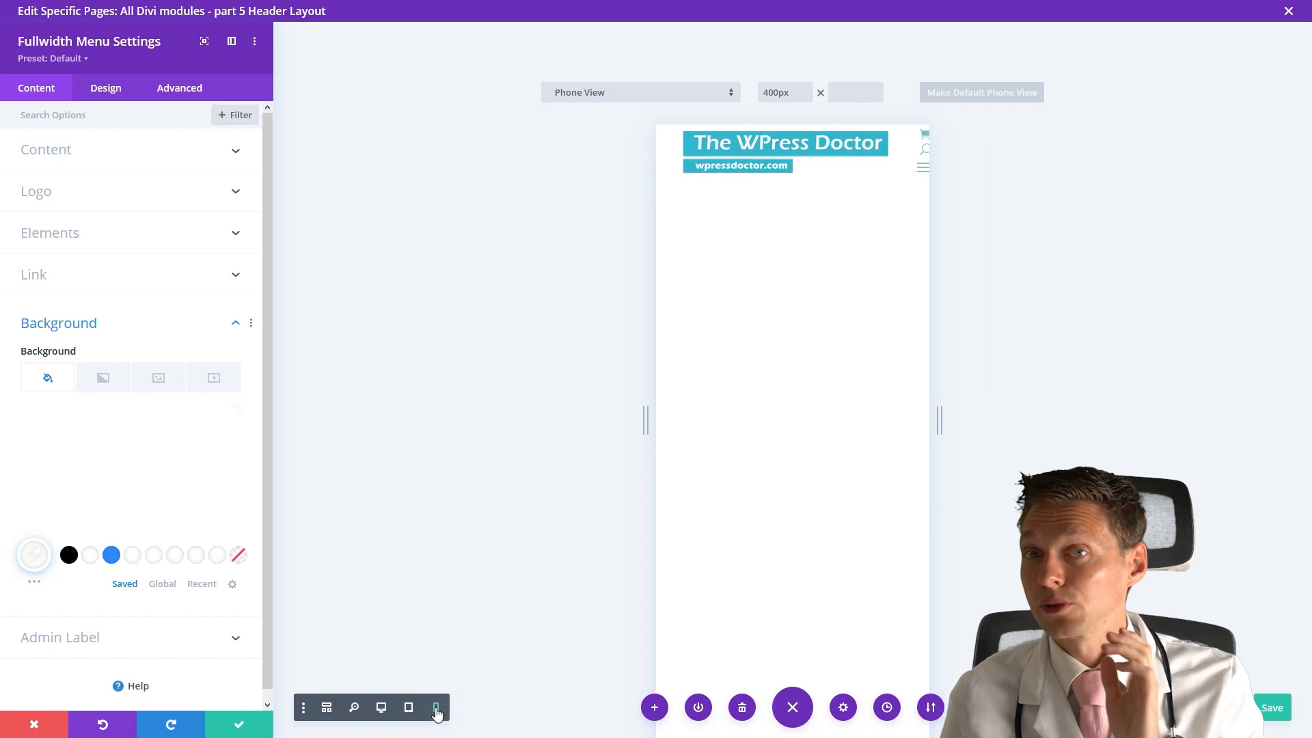
pyautogui.click(409, 707)
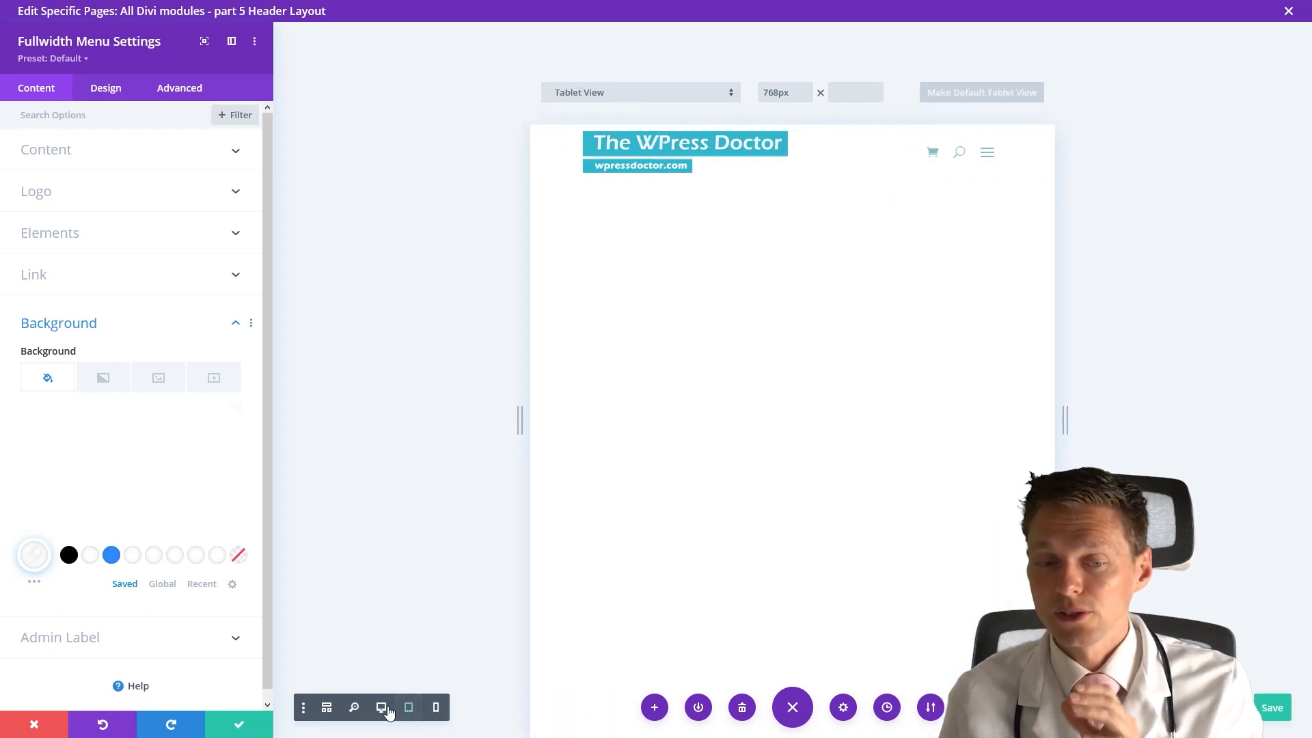
pyautogui.click(438, 709)
pyautogui.click(410, 709)
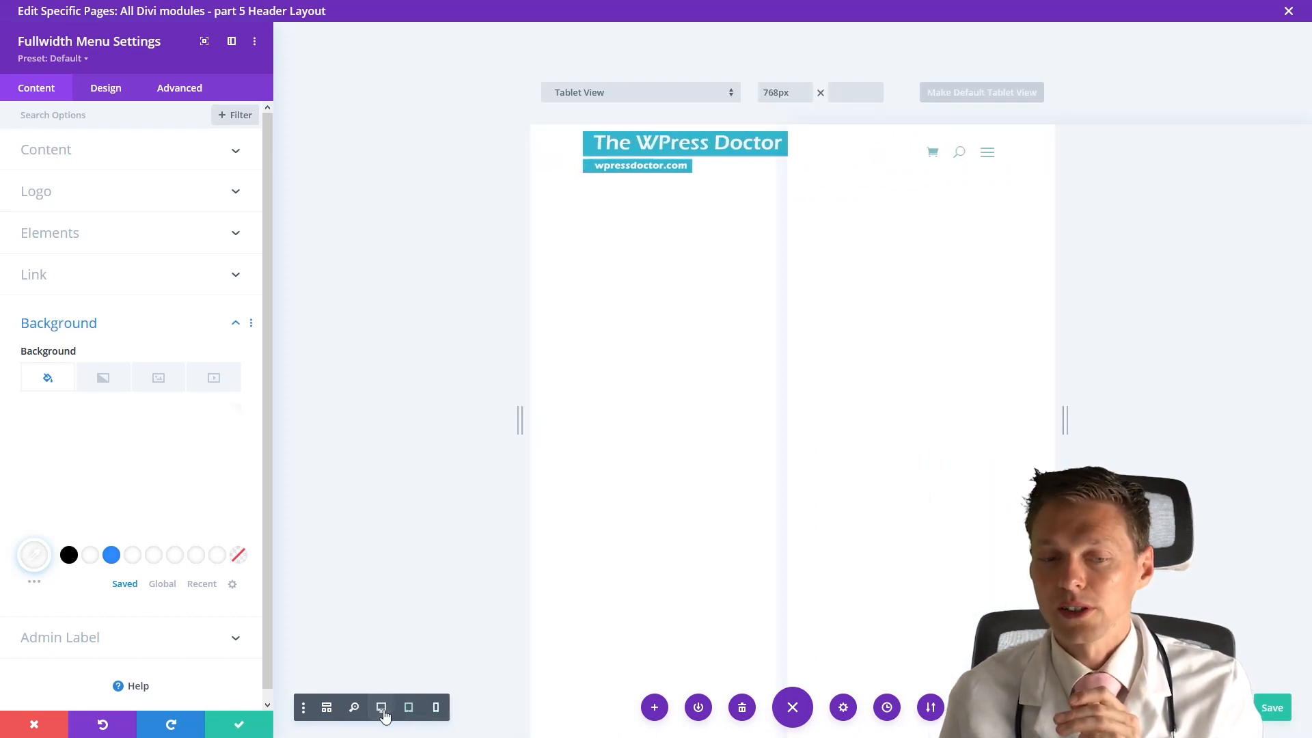
pyautogui.click(382, 710)
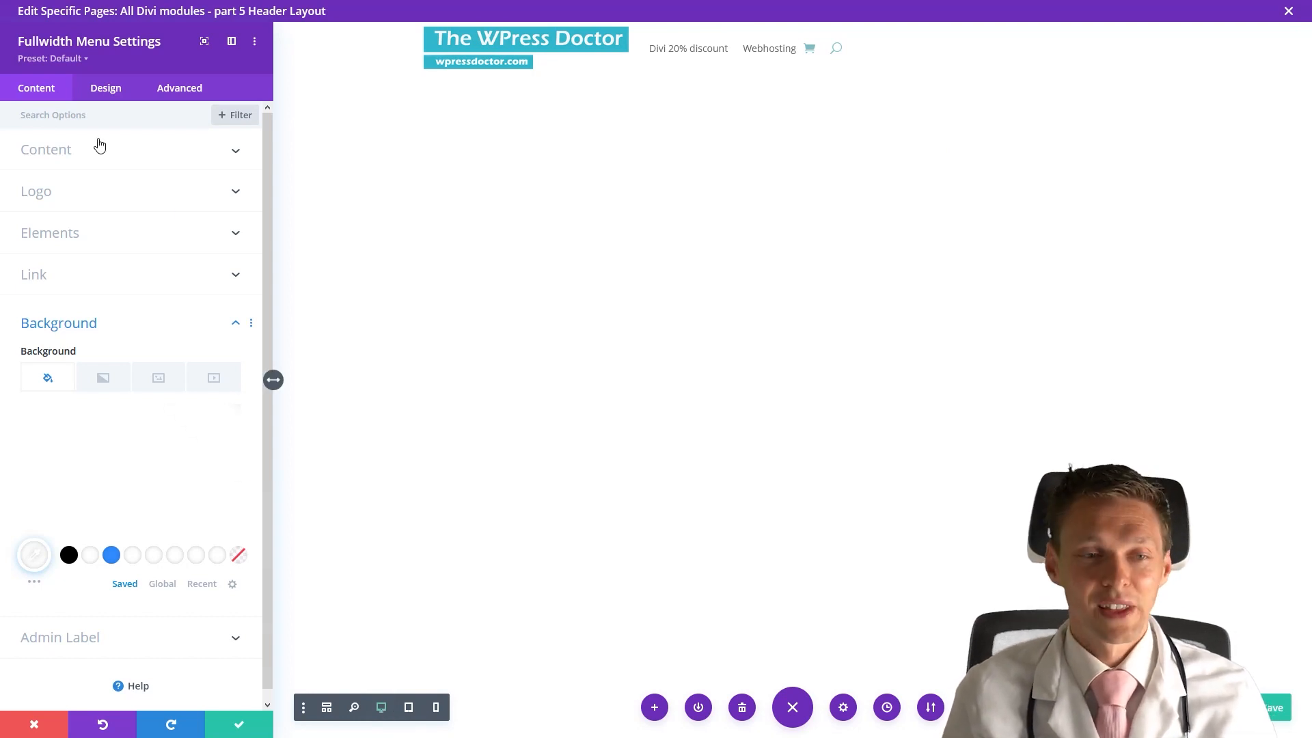
# Step: In the menu's design layout settings, try the Centered style and then the Inline Centered Logo style
pyautogui.click(108, 88)
pyautogui.click(112, 157)
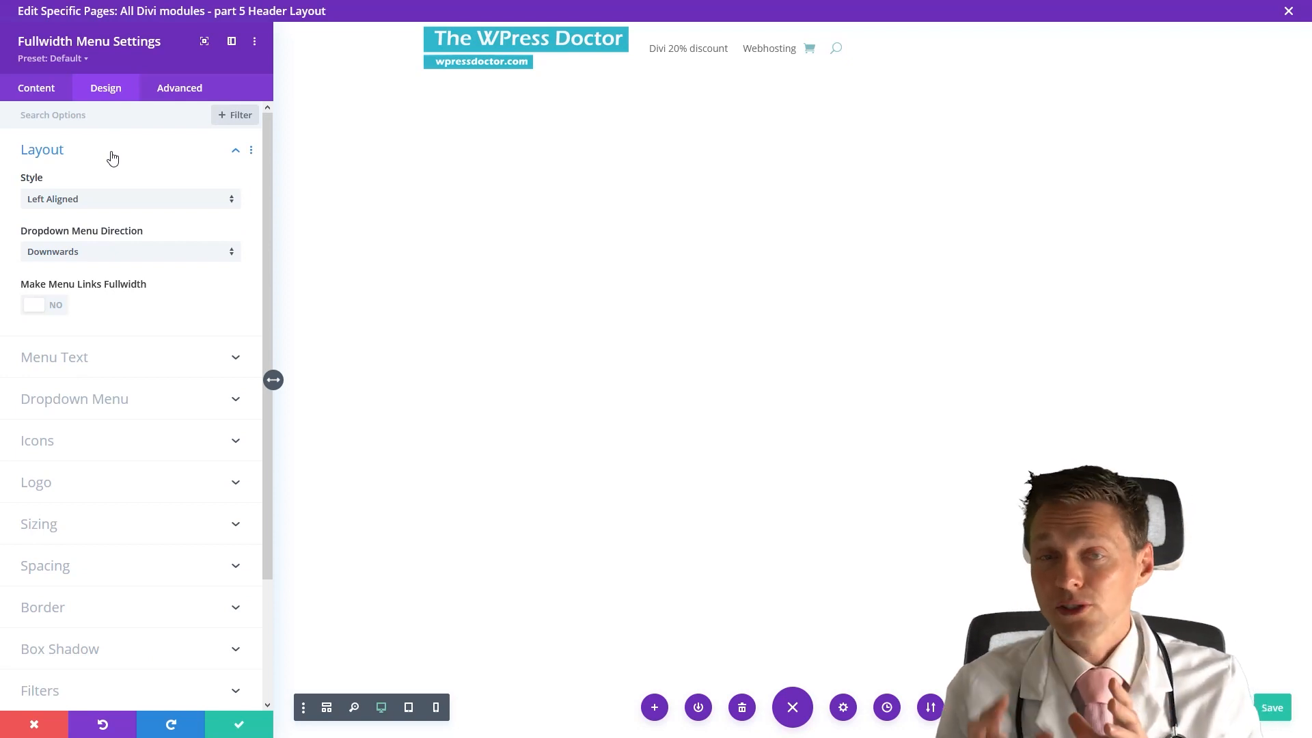
pyautogui.click(94, 205)
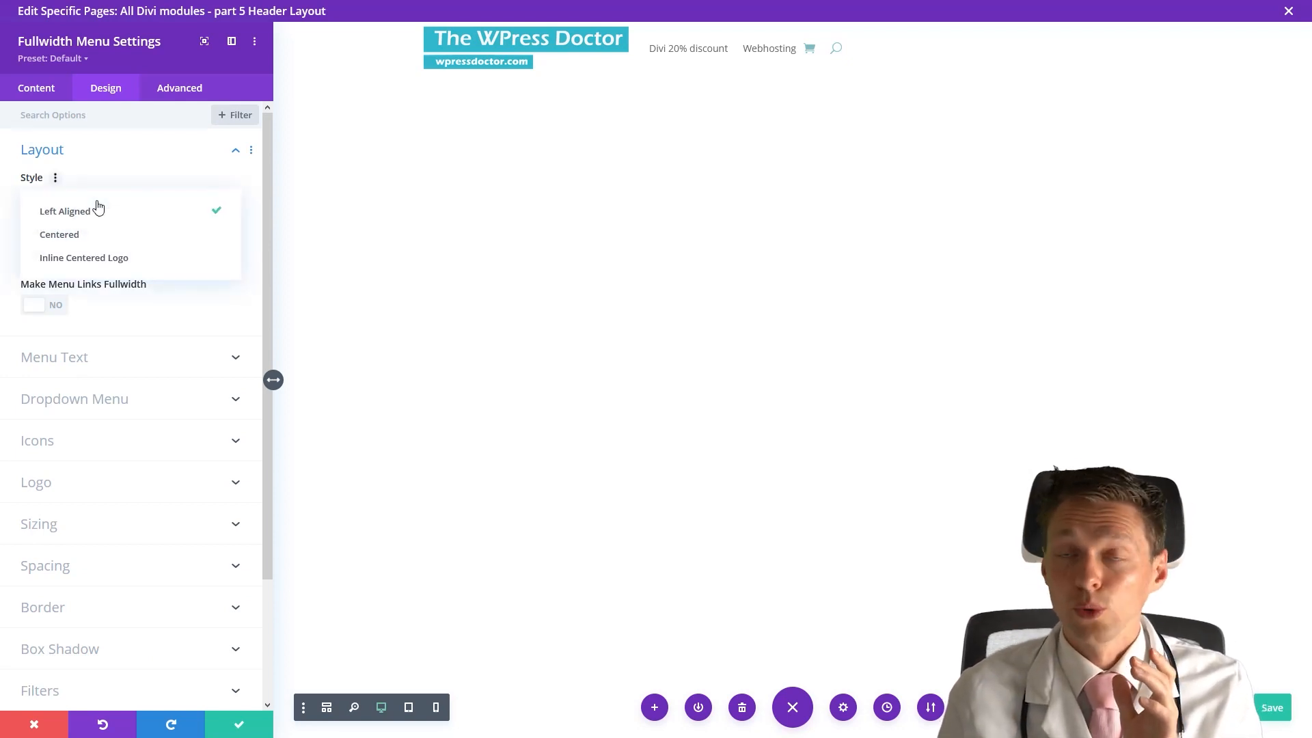
pyautogui.click(90, 233)
pyautogui.click(93, 204)
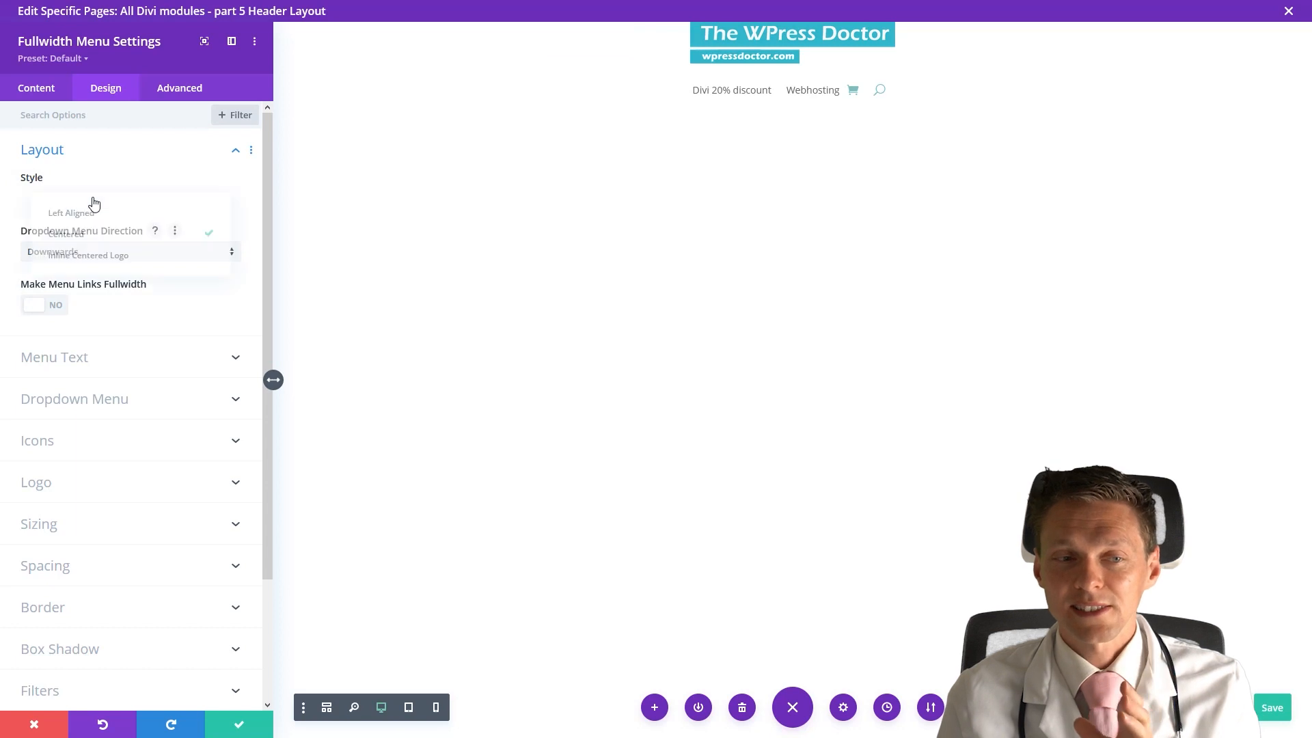
pyautogui.click(94, 260)
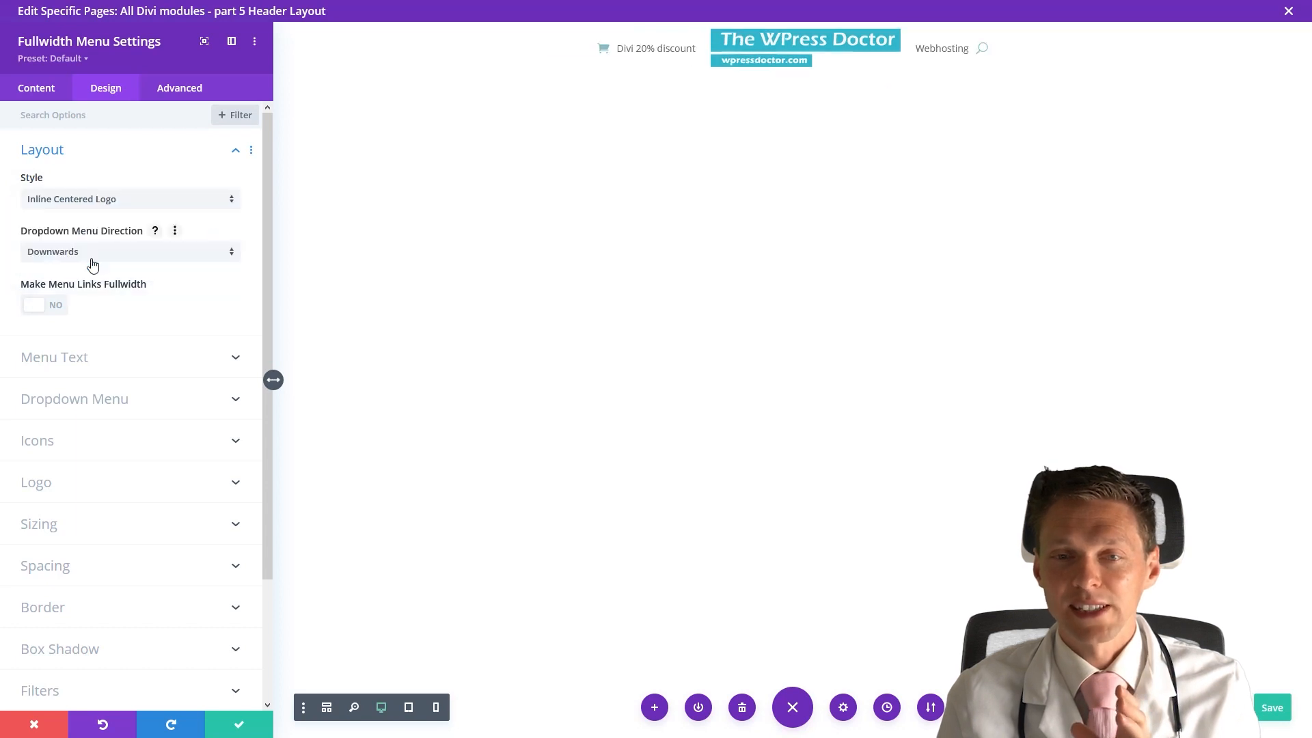
# Step: Try the Centered and Inline Centered Logo styles again, and return the menu's layout style to Left Aligned
pyautogui.click(108, 205)
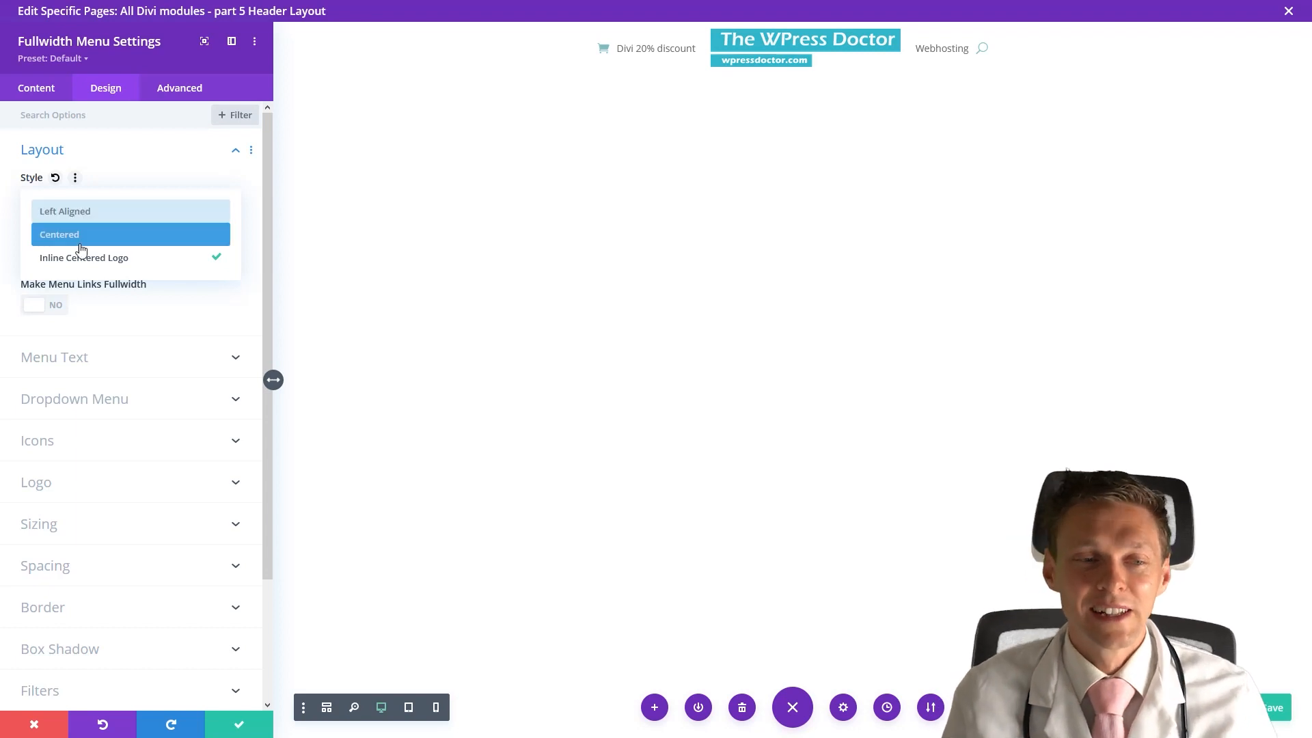
pyautogui.click(82, 234)
pyautogui.click(93, 204)
pyautogui.click(81, 260)
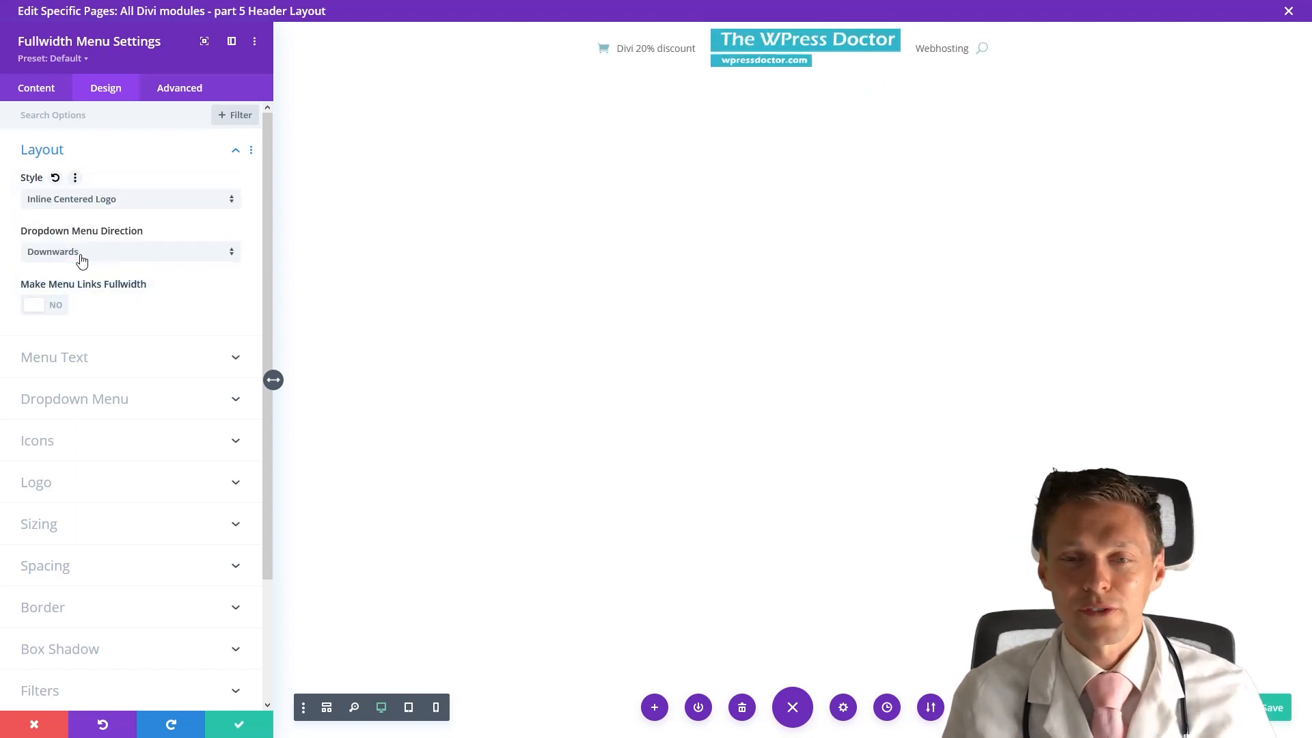
pyautogui.click(87, 203)
pyautogui.click(84, 213)
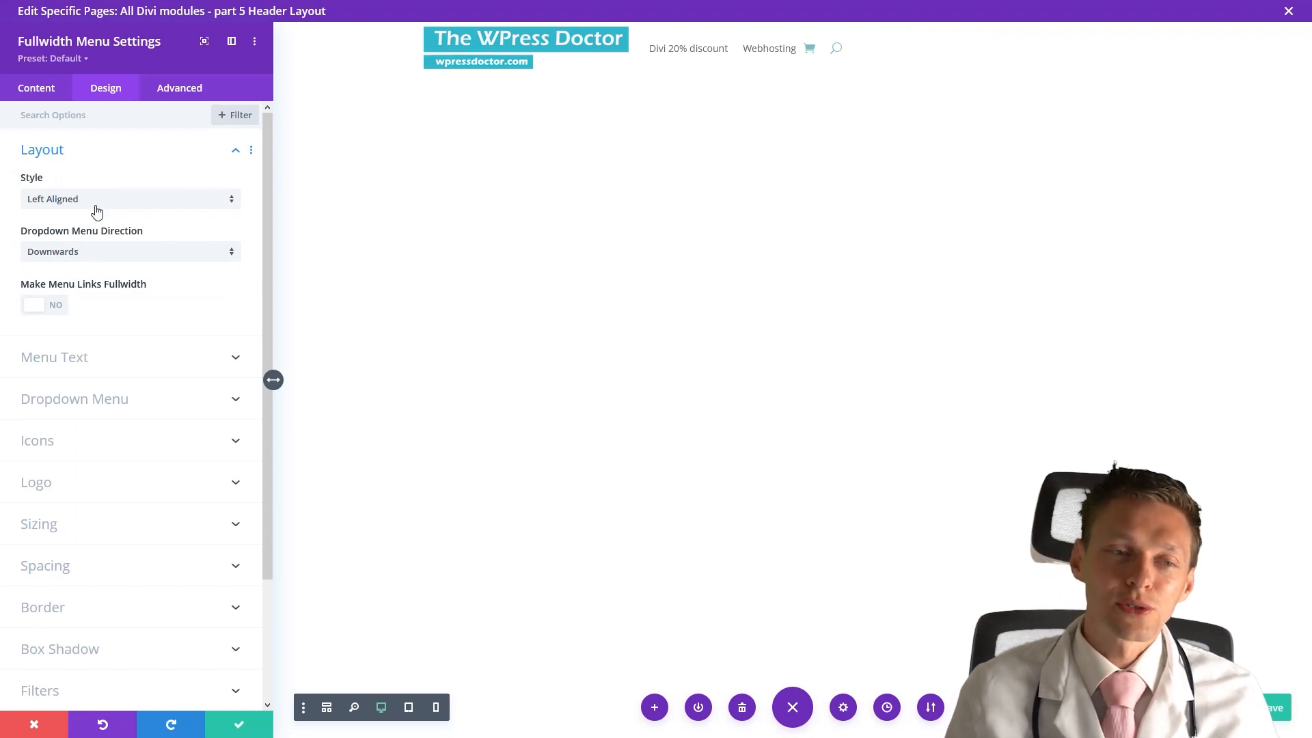
# Step: Compare the menu's Centered and Inline Centered Logo layouts once more, ending on Left Aligned
pyautogui.click(94, 206)
pyautogui.click(95, 242)
pyautogui.click(106, 211)
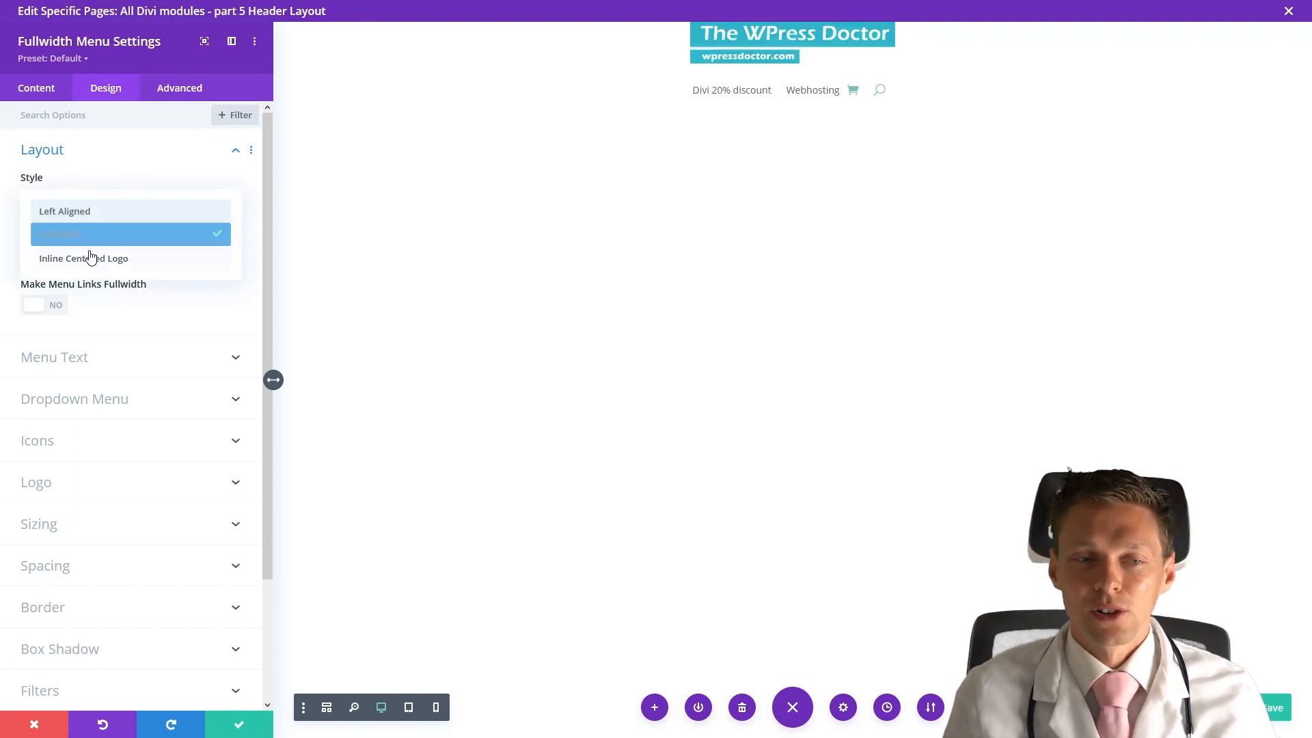
pyautogui.click(88, 257)
pyautogui.click(104, 205)
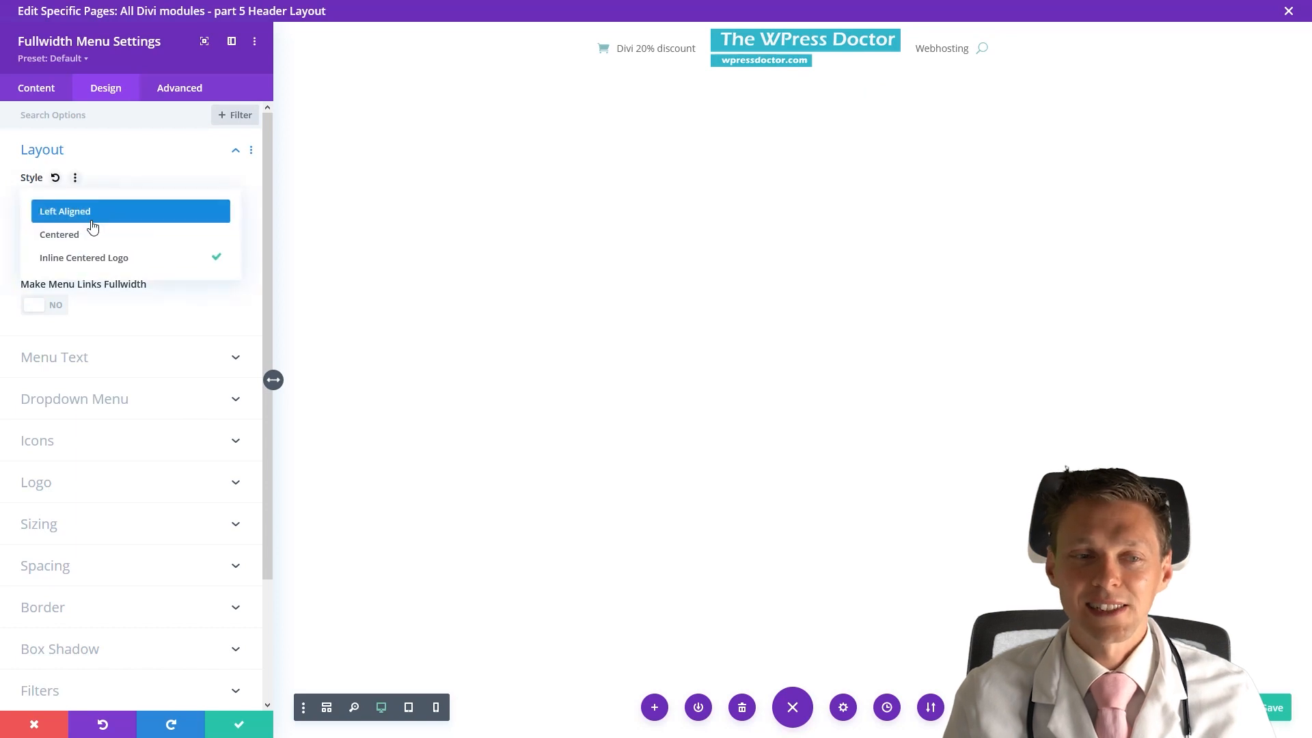
pyautogui.click(92, 216)
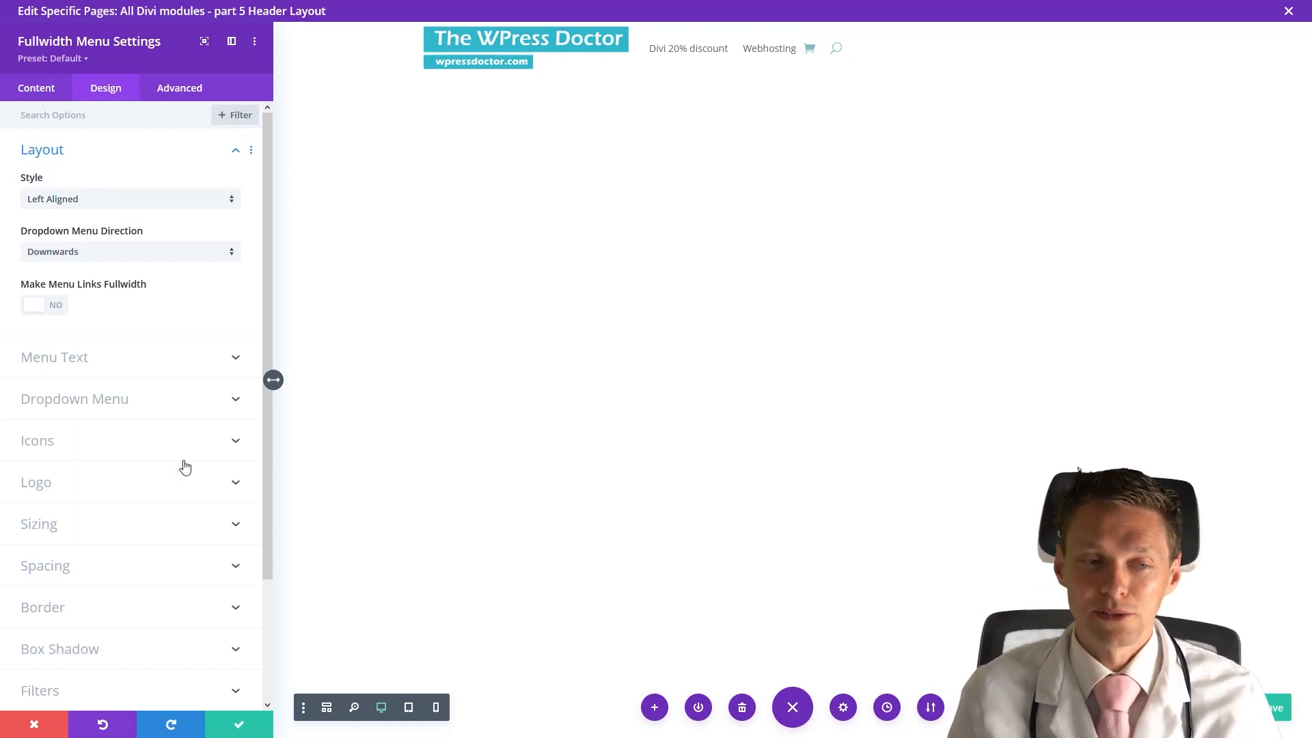
# Step: Reopen the layout settings, cycle the menu style through Centered and Inline Centered Logo, and restore Left Aligned
pyautogui.click(92, 157)
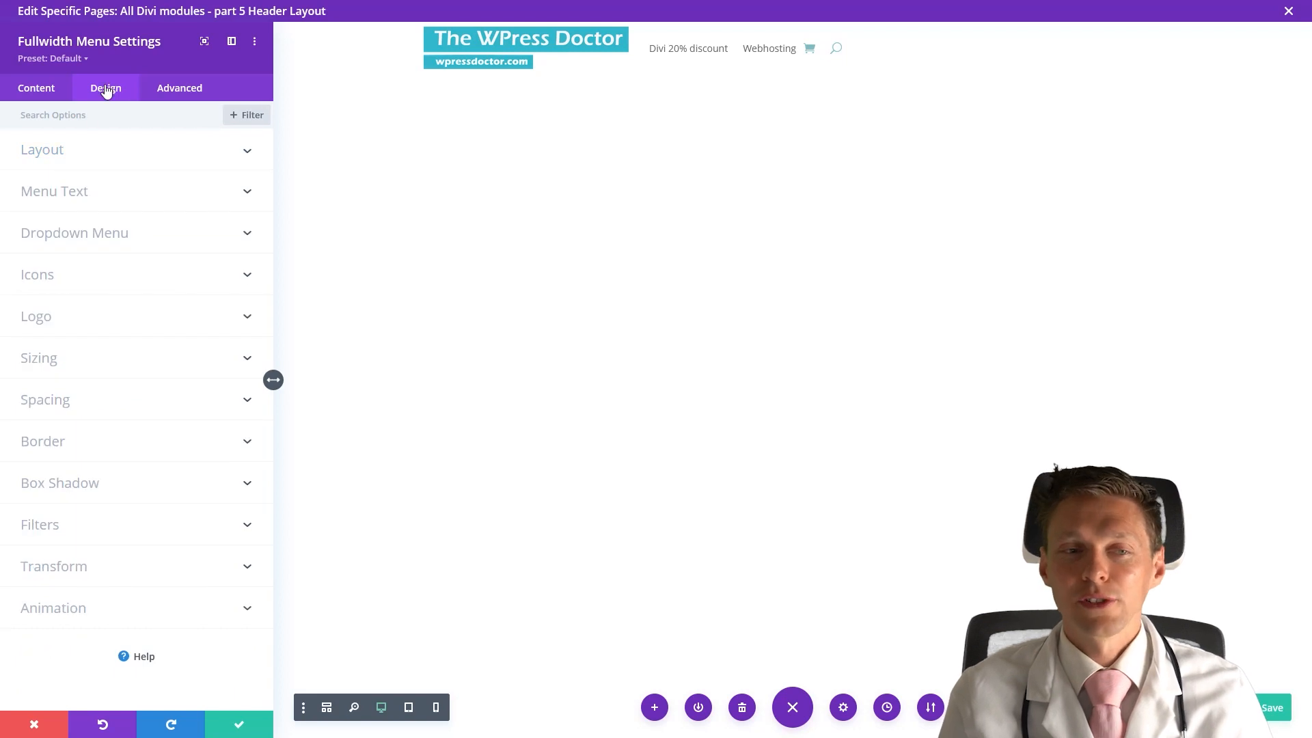
pyautogui.click(94, 158)
pyautogui.click(79, 202)
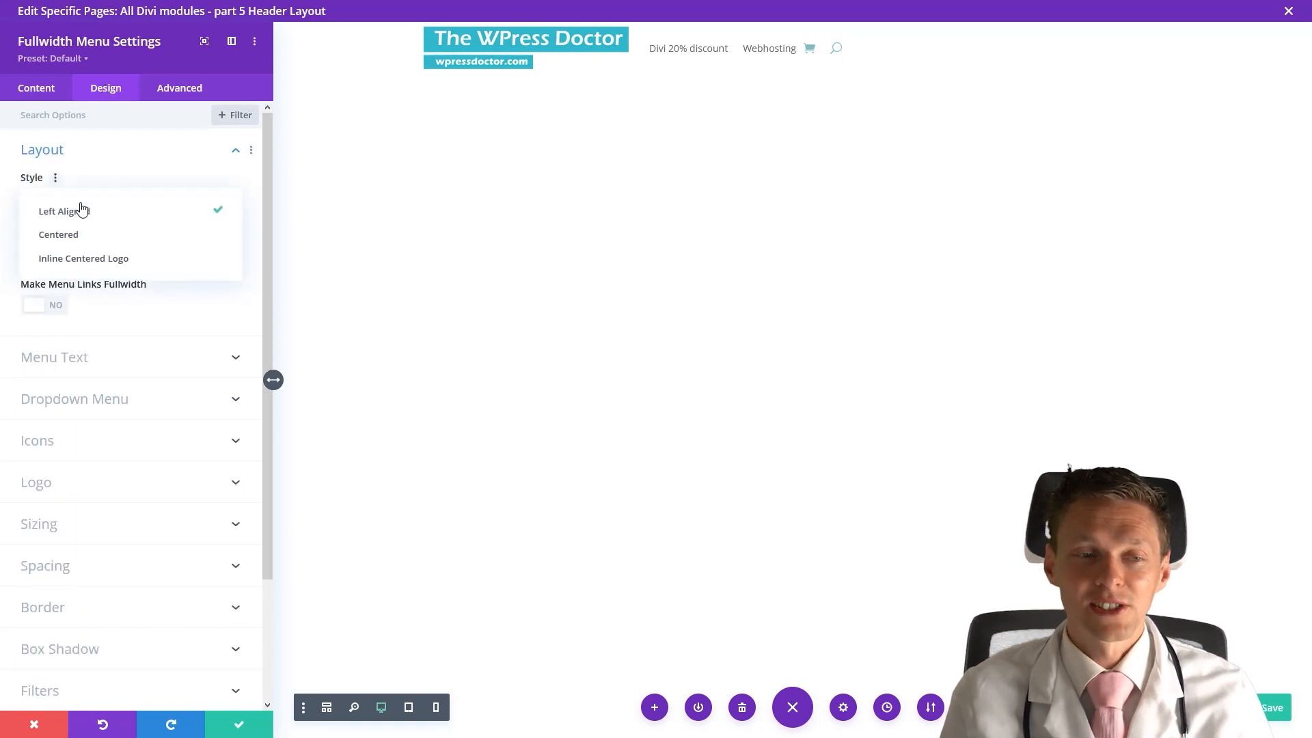
pyautogui.click(77, 235)
pyautogui.click(80, 203)
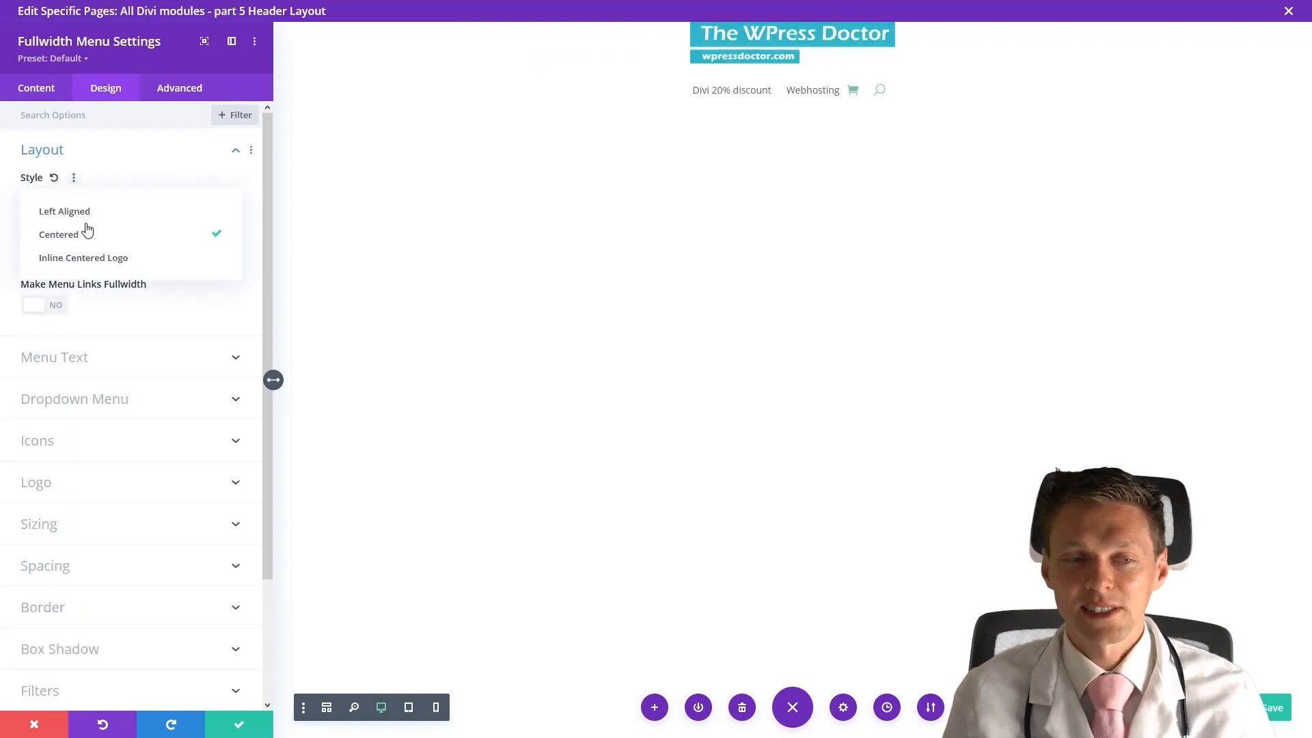
pyautogui.click(79, 258)
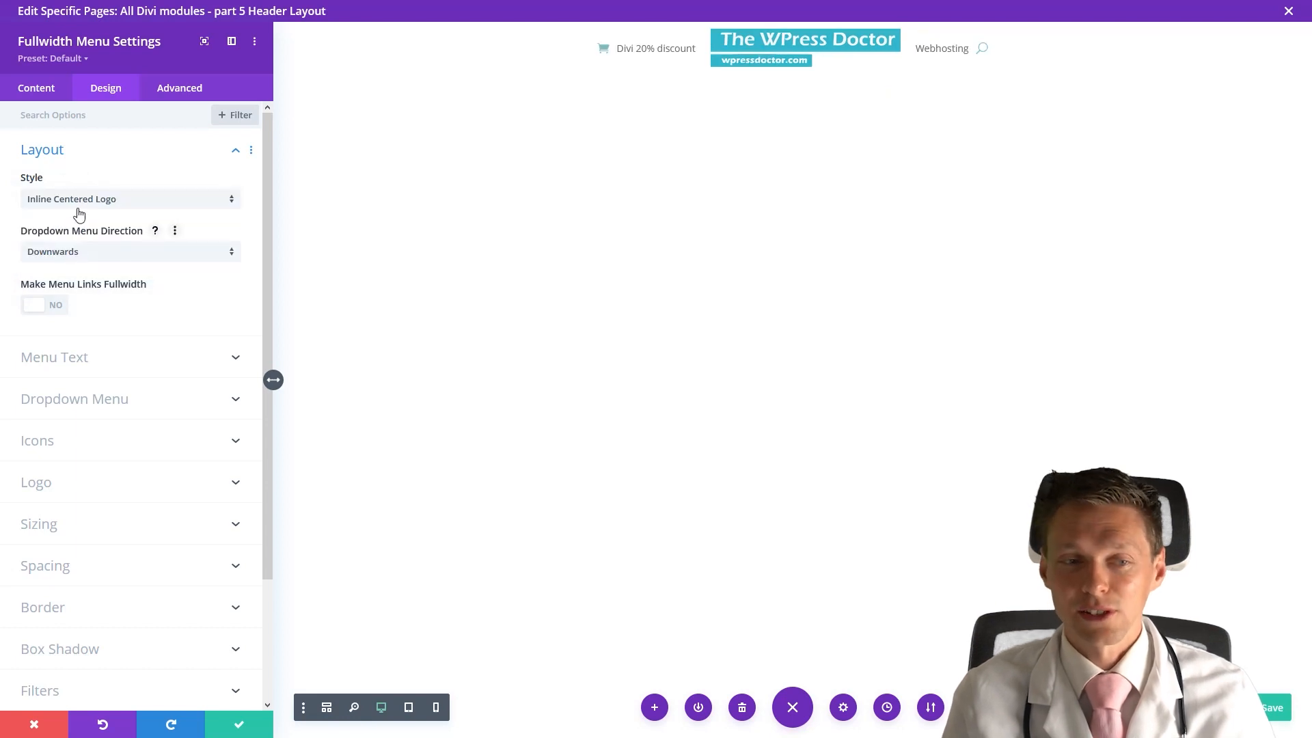
pyautogui.click(76, 201)
pyautogui.click(77, 214)
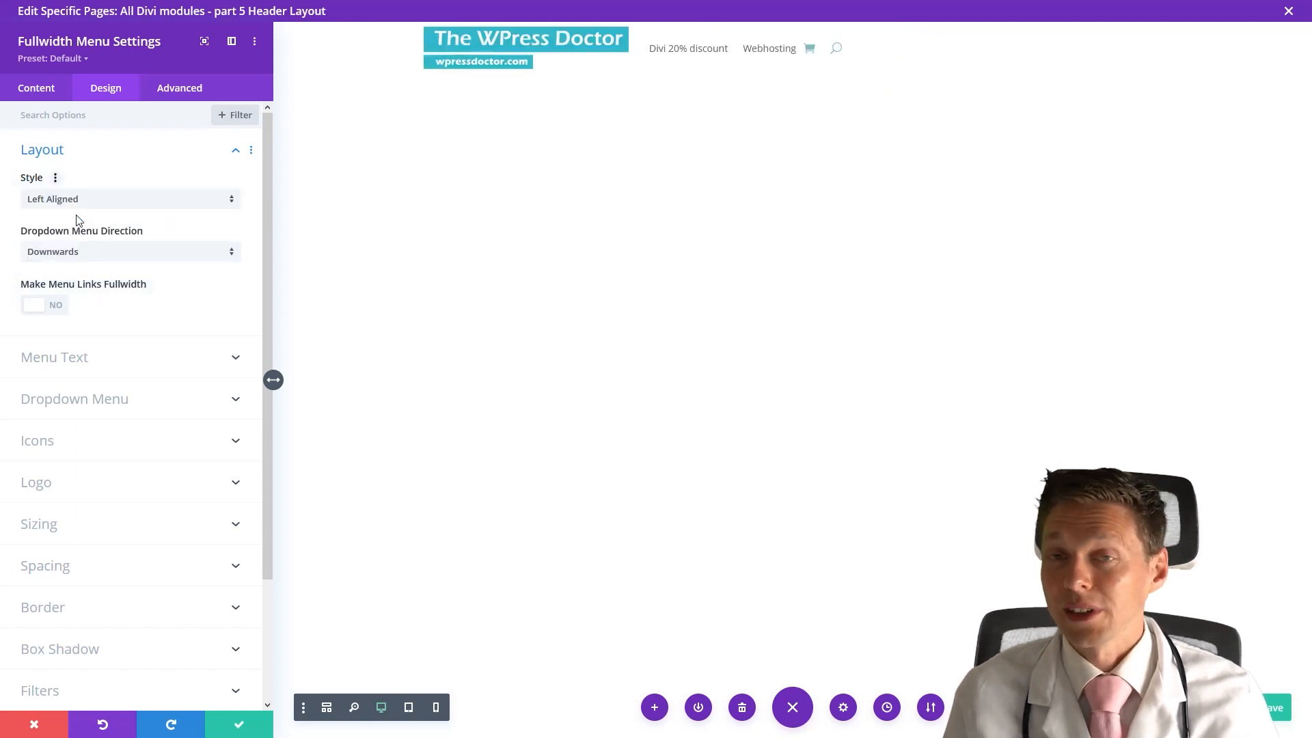
# Step: Try the Upwards dropdown menu direction, set it back to Downwards and show the direction options again
pyautogui.click(82, 253)
pyautogui.click(71, 288)
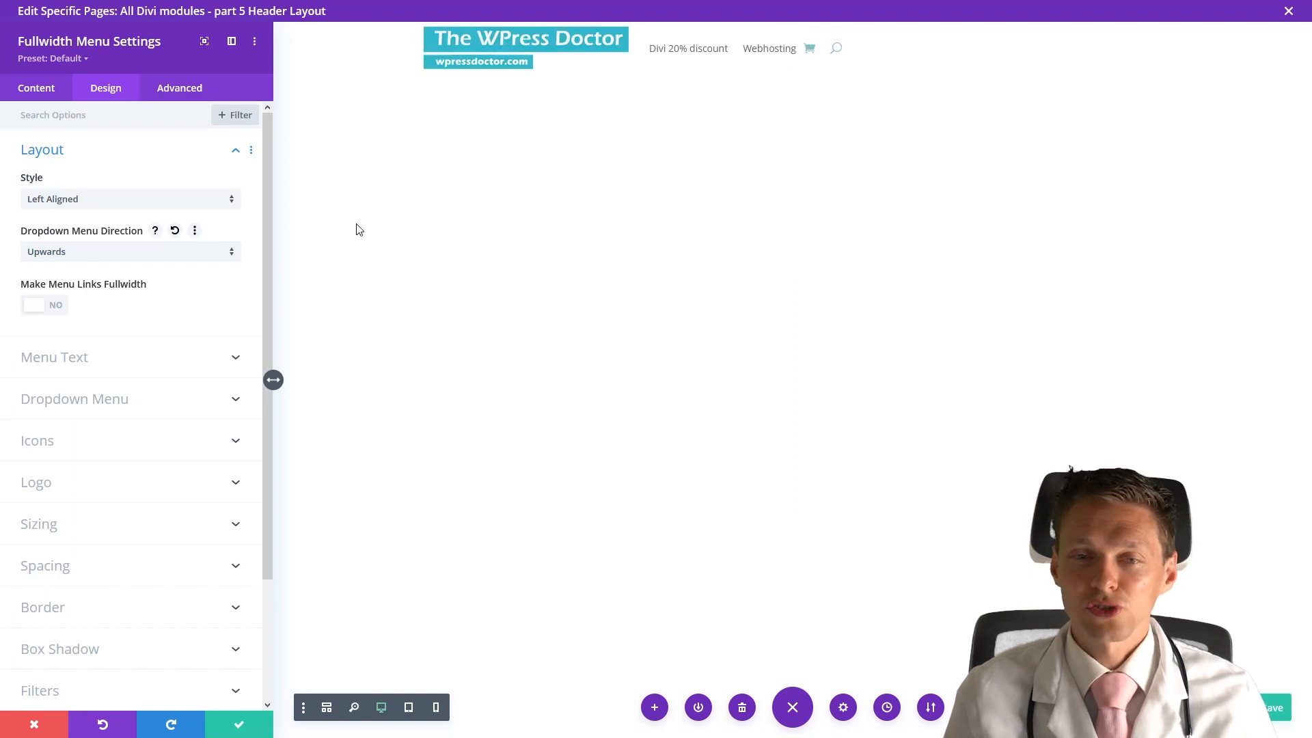
pyautogui.click(85, 254)
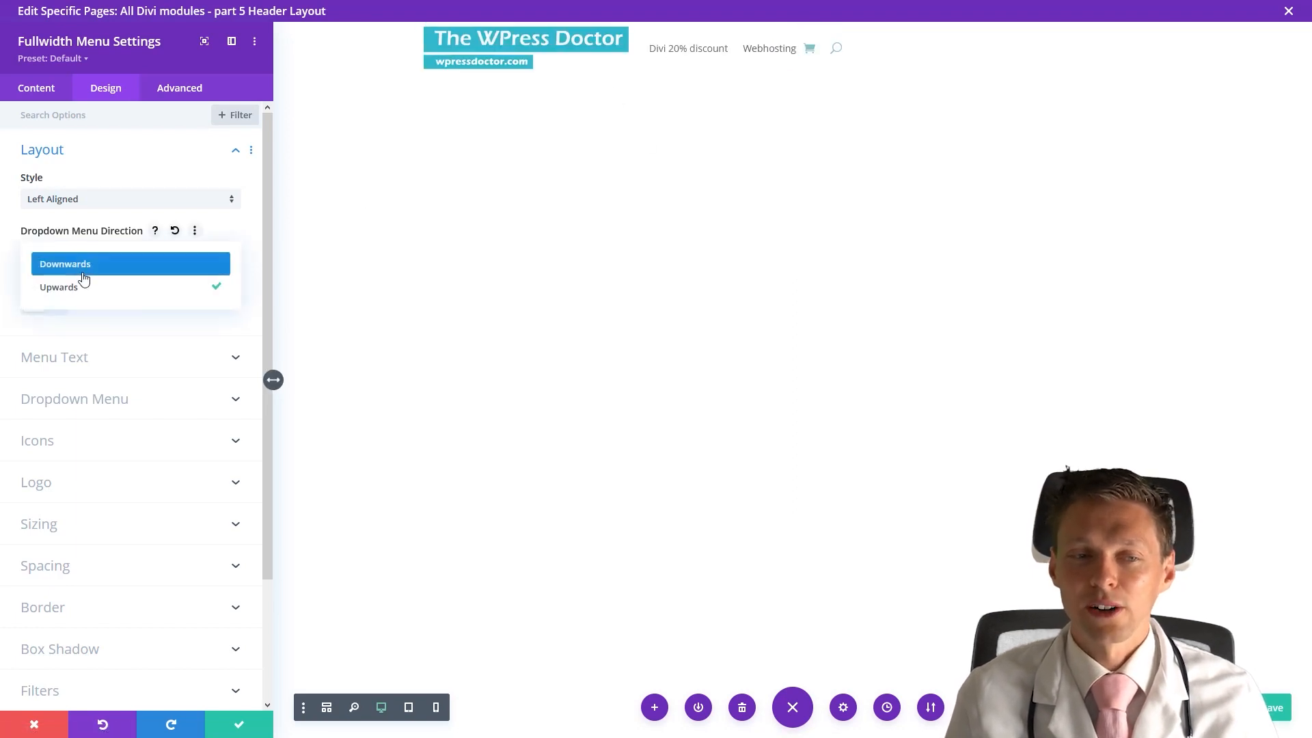
pyautogui.click(83, 273)
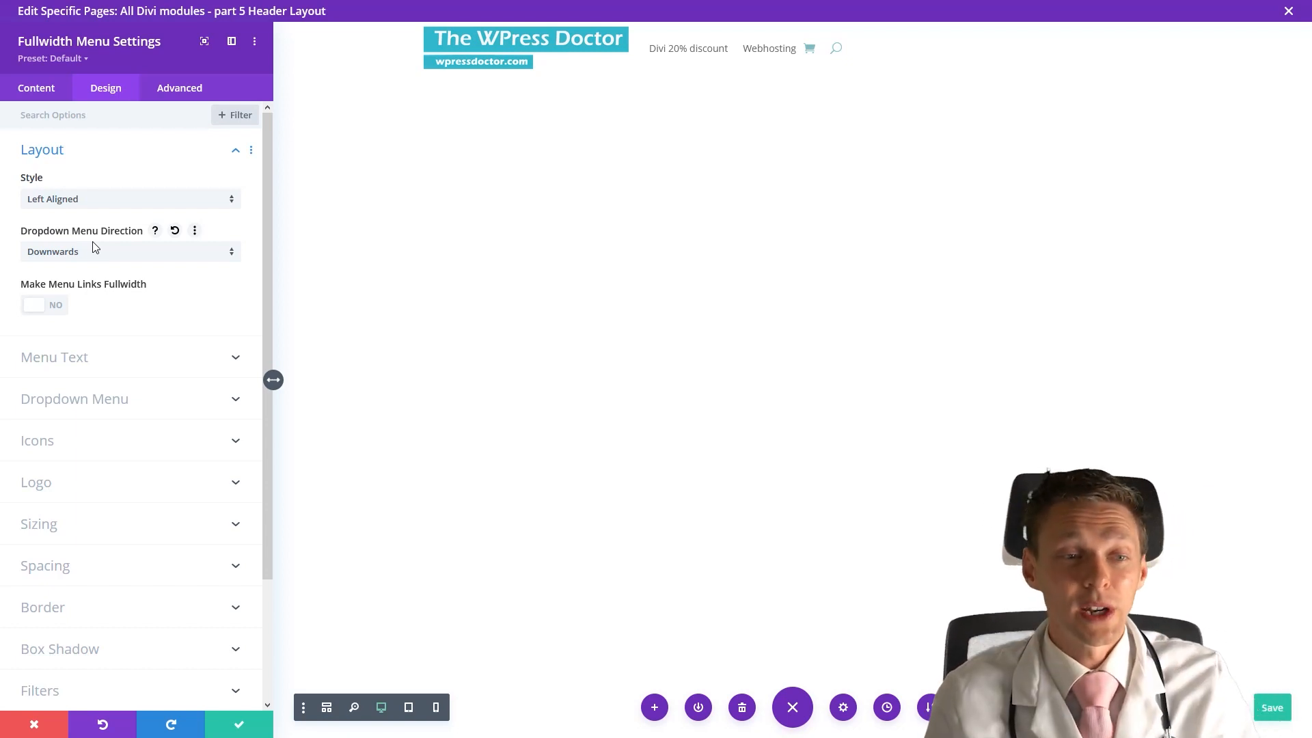
pyautogui.click(106, 257)
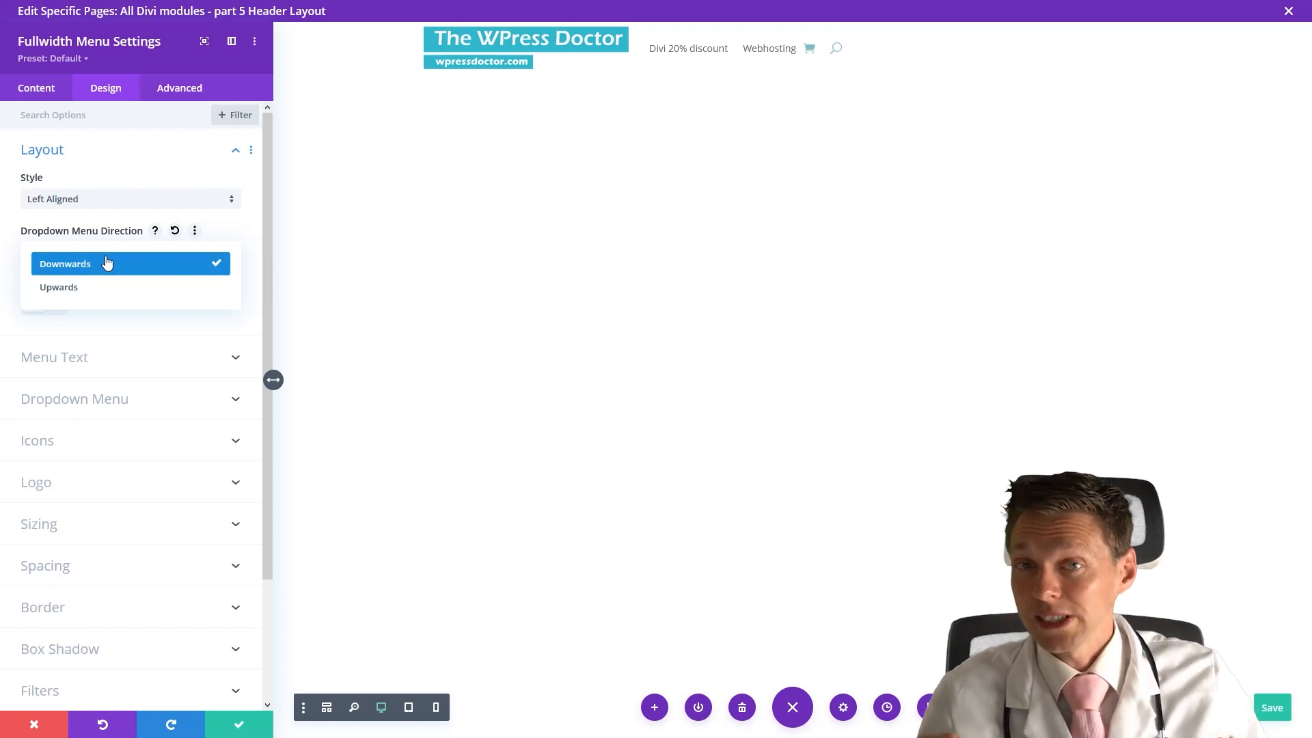
# Step: Keep the dropdown direction at Downwards, try making the menu links fullwidth, and turn that option back off
pyautogui.click(106, 263)
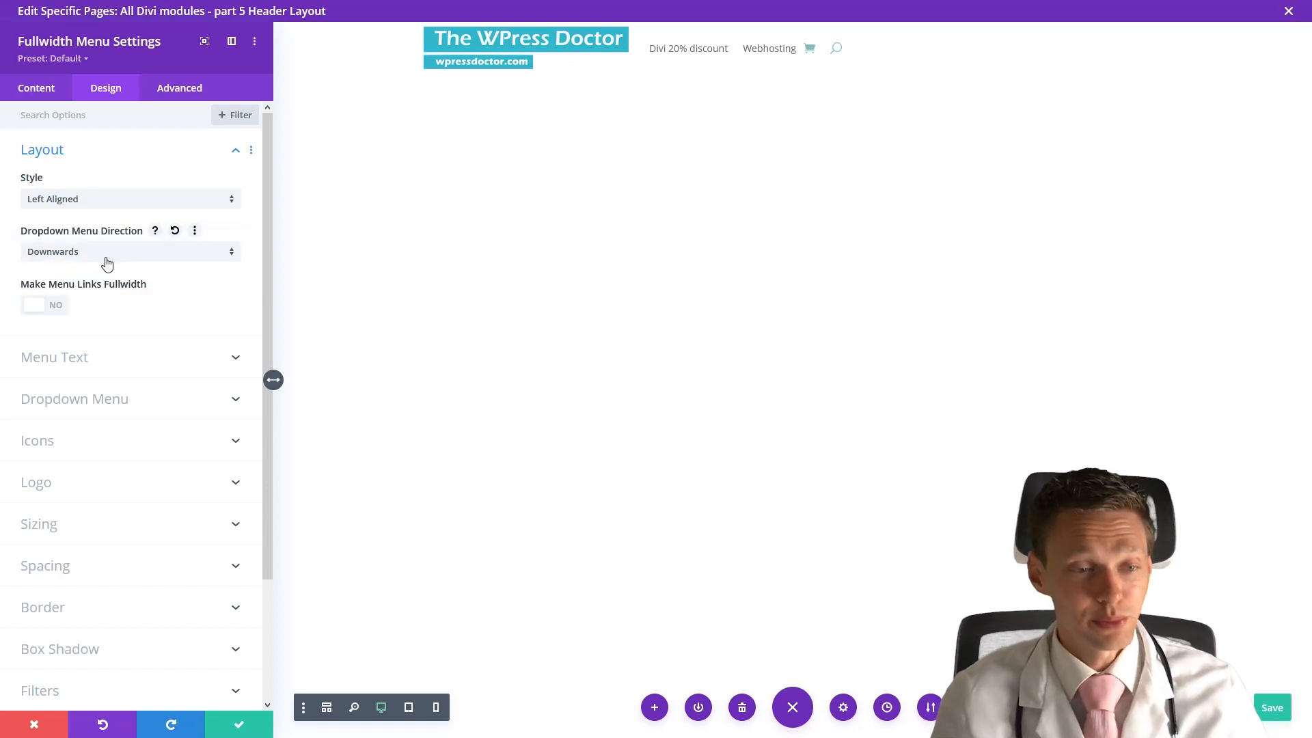
pyautogui.click(53, 318)
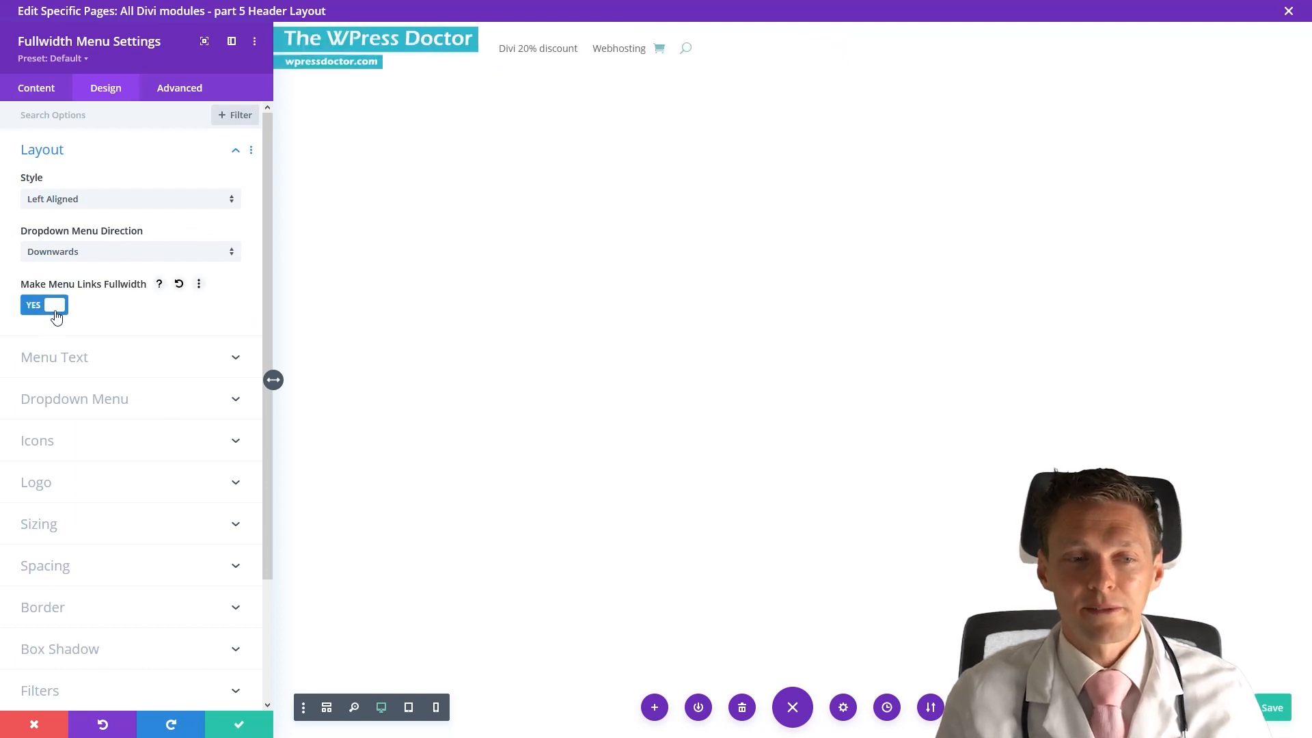
pyautogui.click(50, 306)
pyautogui.click(50, 309)
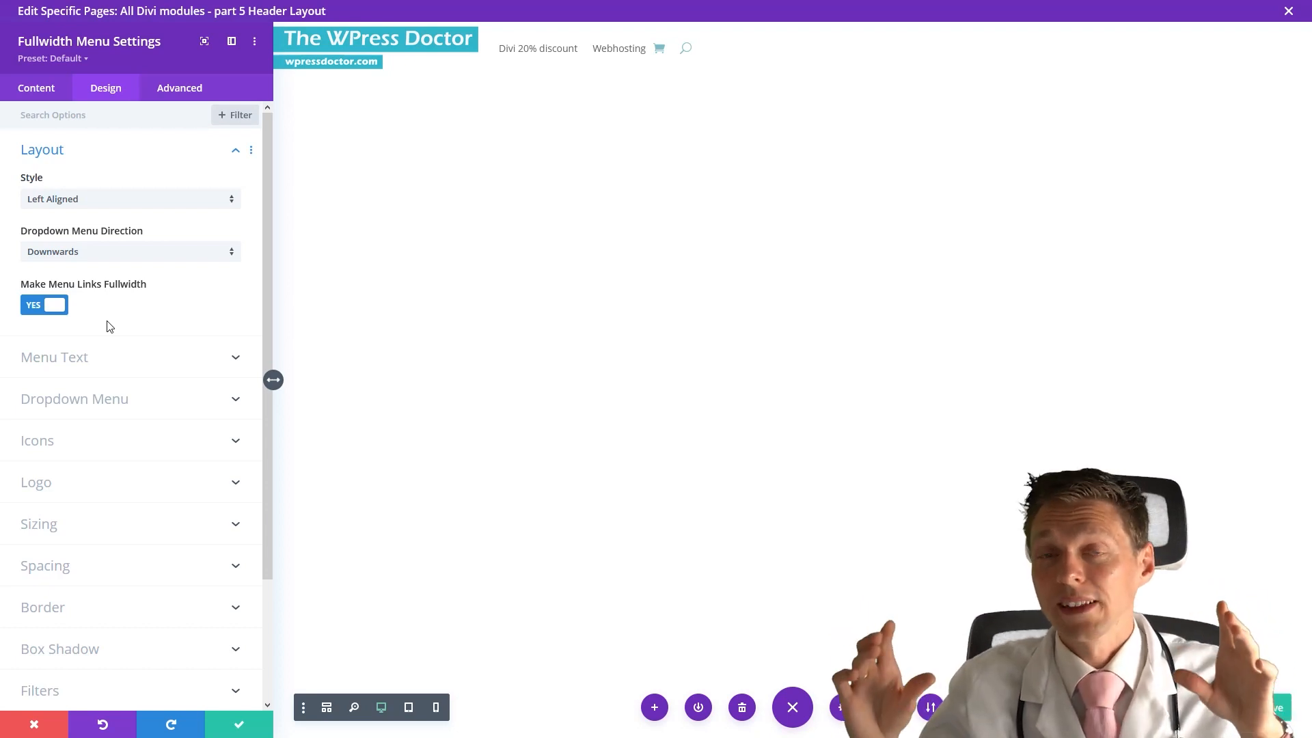
pyautogui.click(64, 318)
# Step: Set the active link color to blue and the menu text to black at 16px, with no text shadow
pyautogui.click(60, 358)
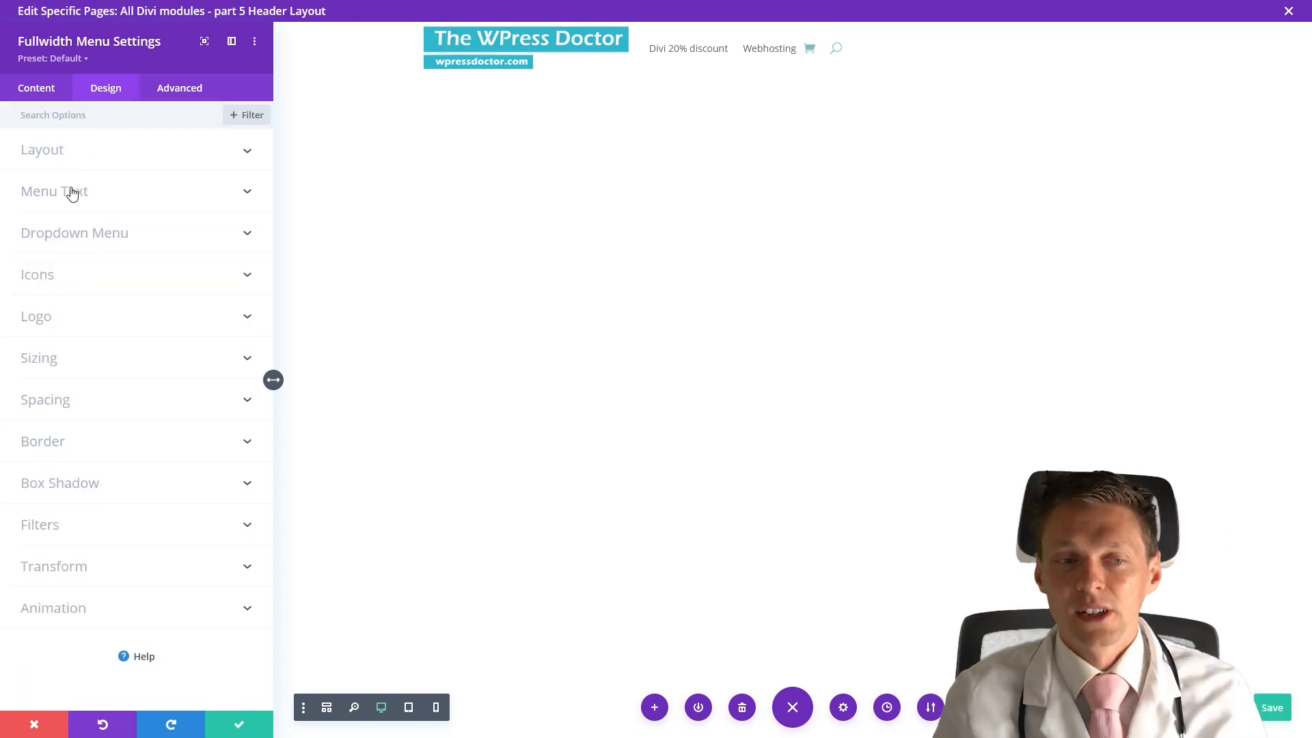
pyautogui.click(70, 193)
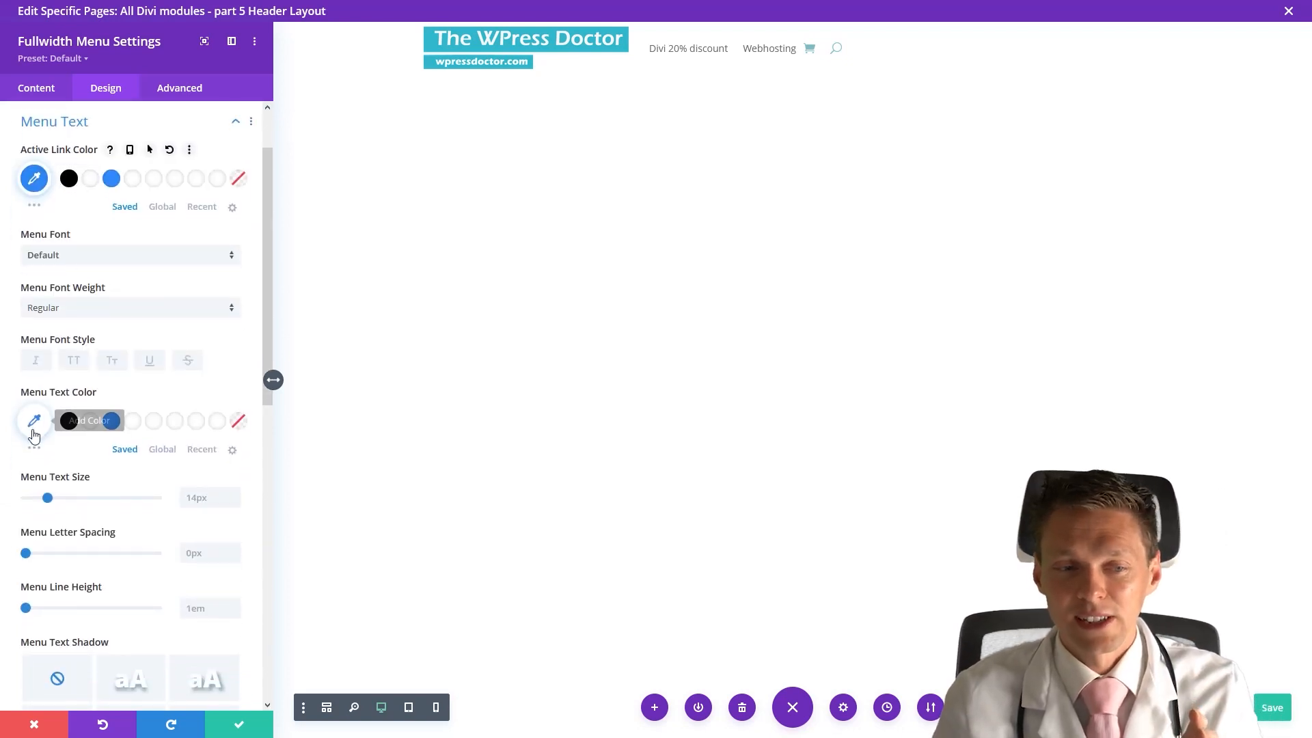
pyautogui.click(69, 421)
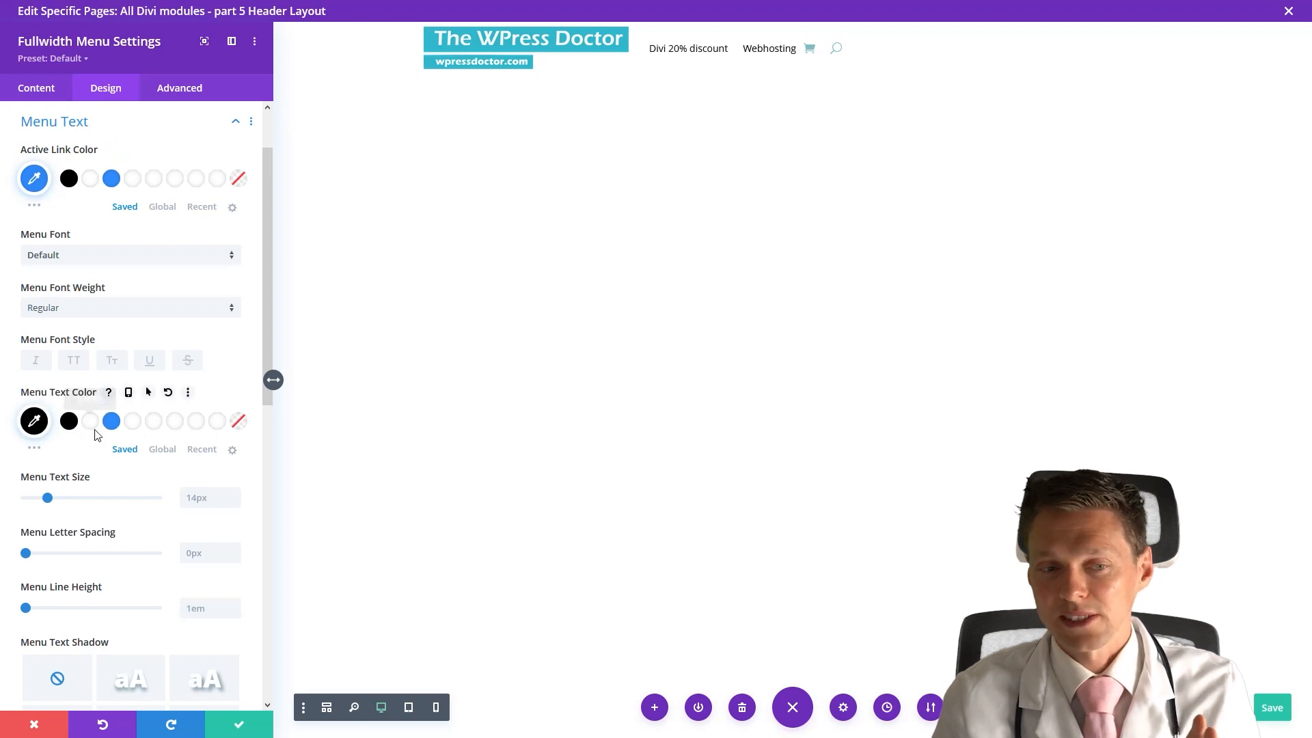
pyautogui.click(111, 421)
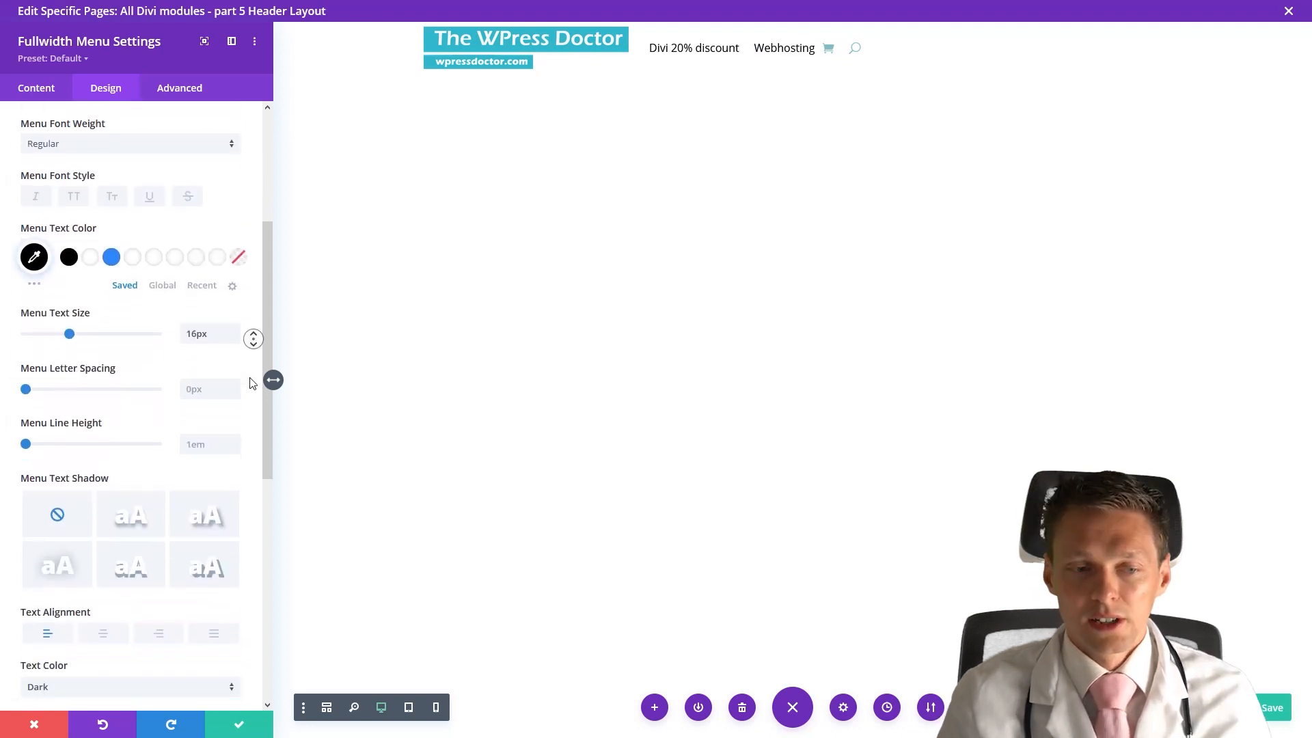
pyautogui.scroll(-5, 251, 383)
pyautogui.scroll(2, 250, 314)
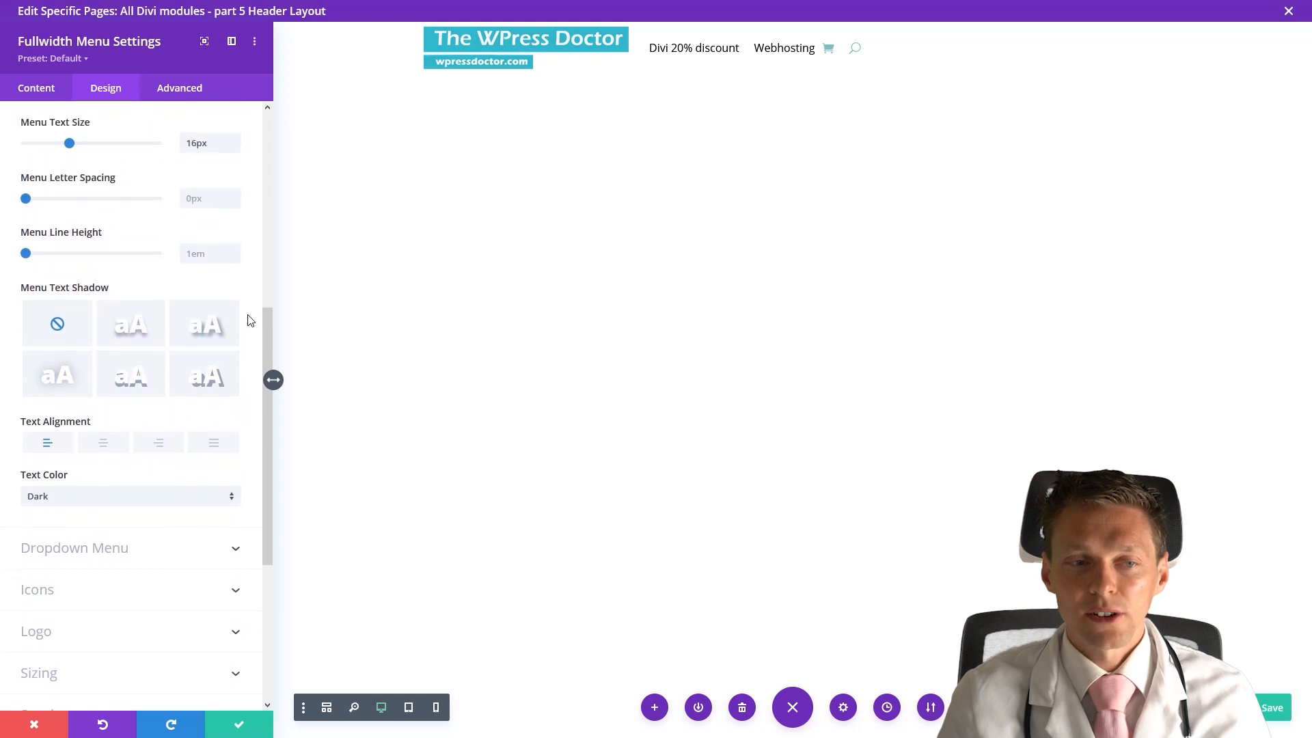
pyautogui.click(147, 342)
pyautogui.click(71, 330)
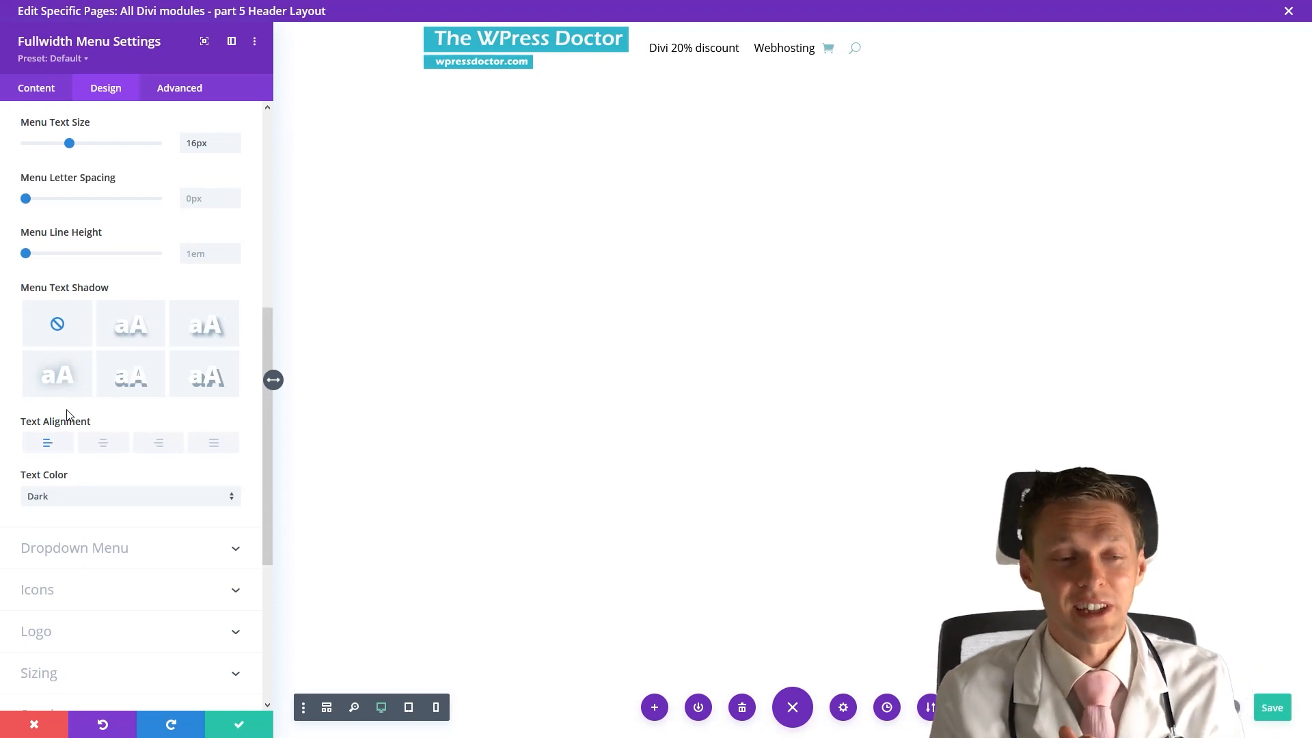
# Step: Compare center and left text alignment for the menu, and settle on right alignment
pyautogui.click(112, 445)
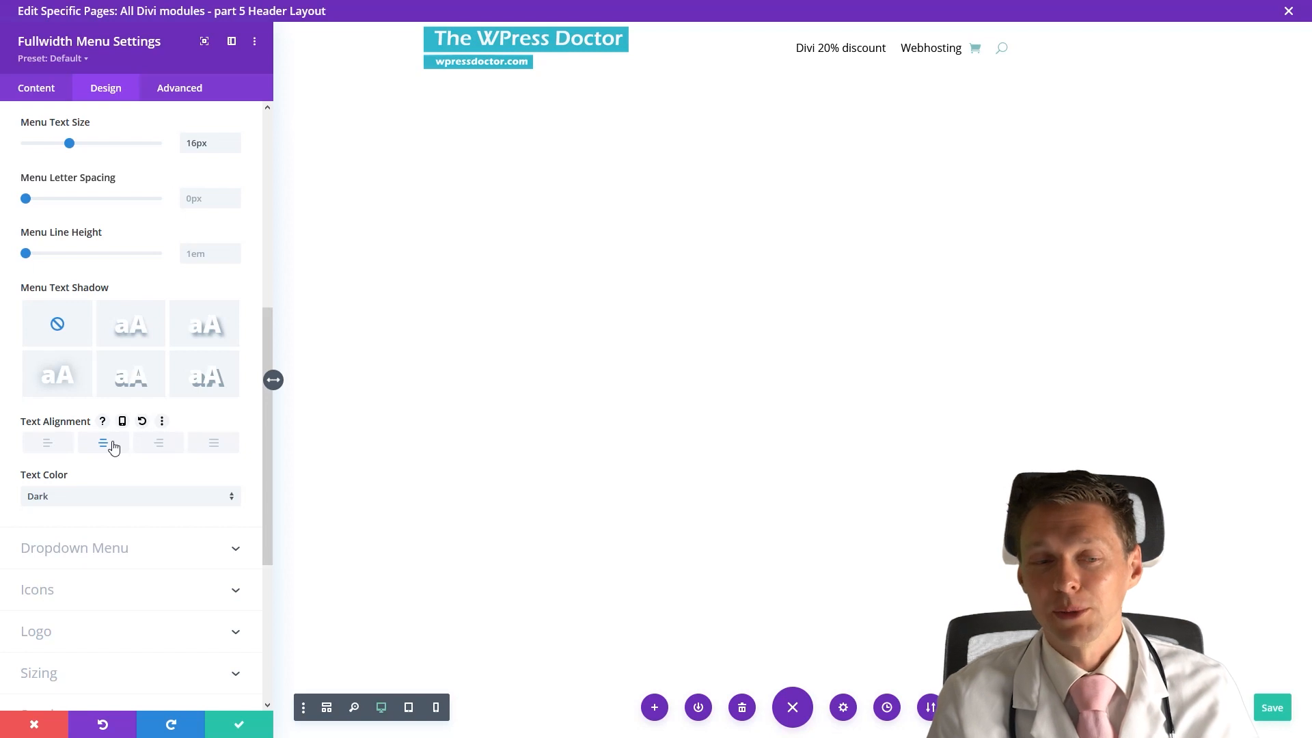
pyautogui.click(54, 450)
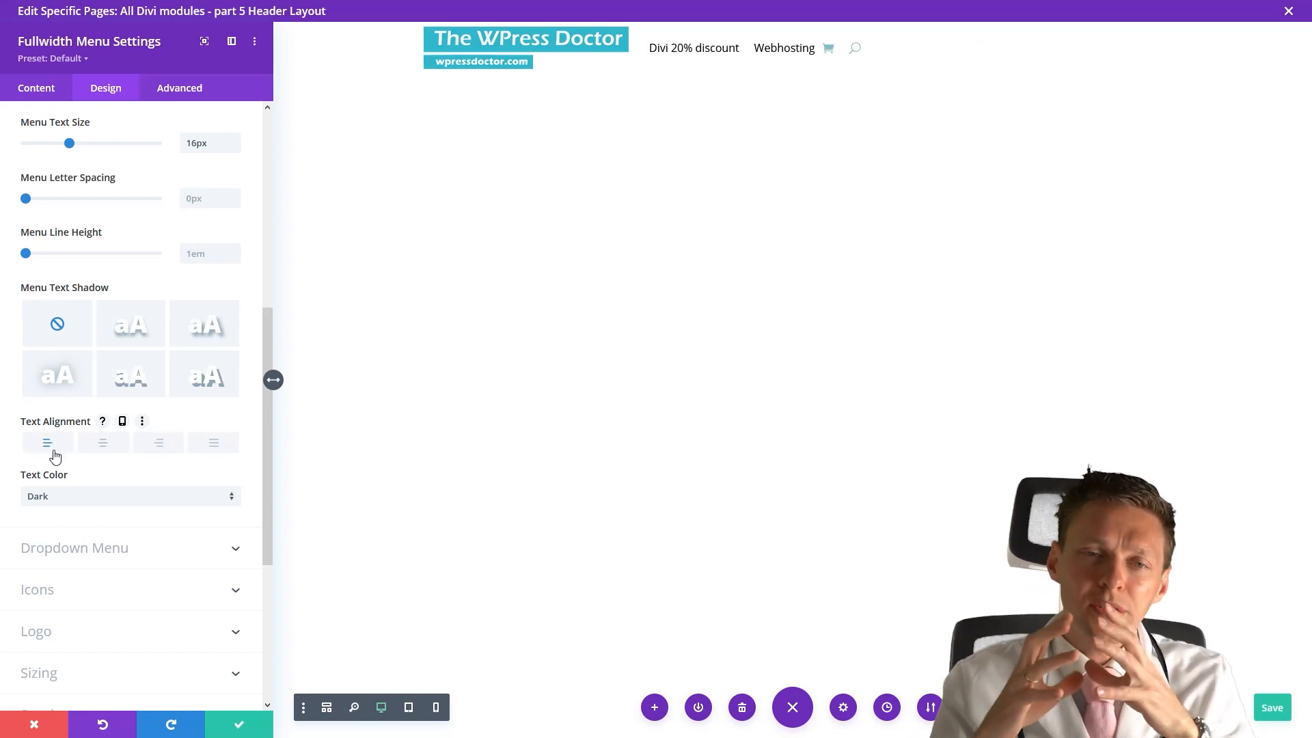
pyautogui.click(106, 448)
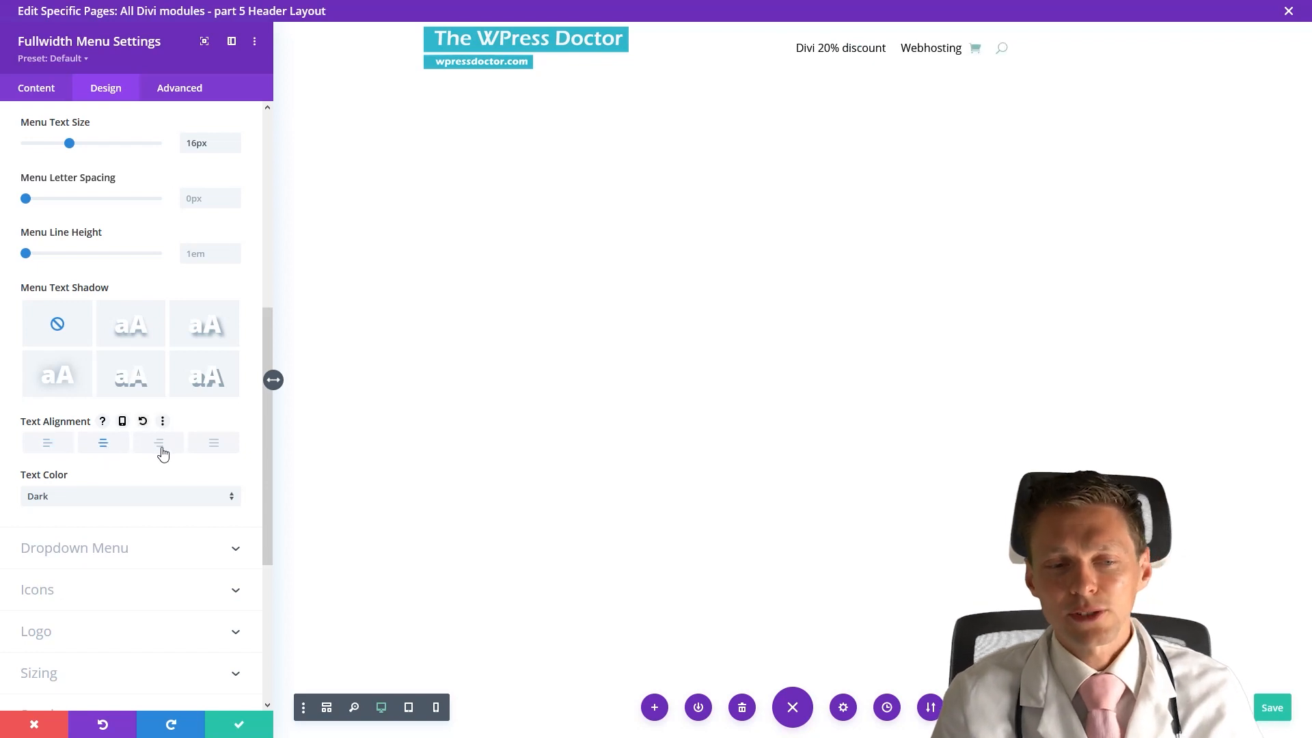
pyautogui.click(159, 451)
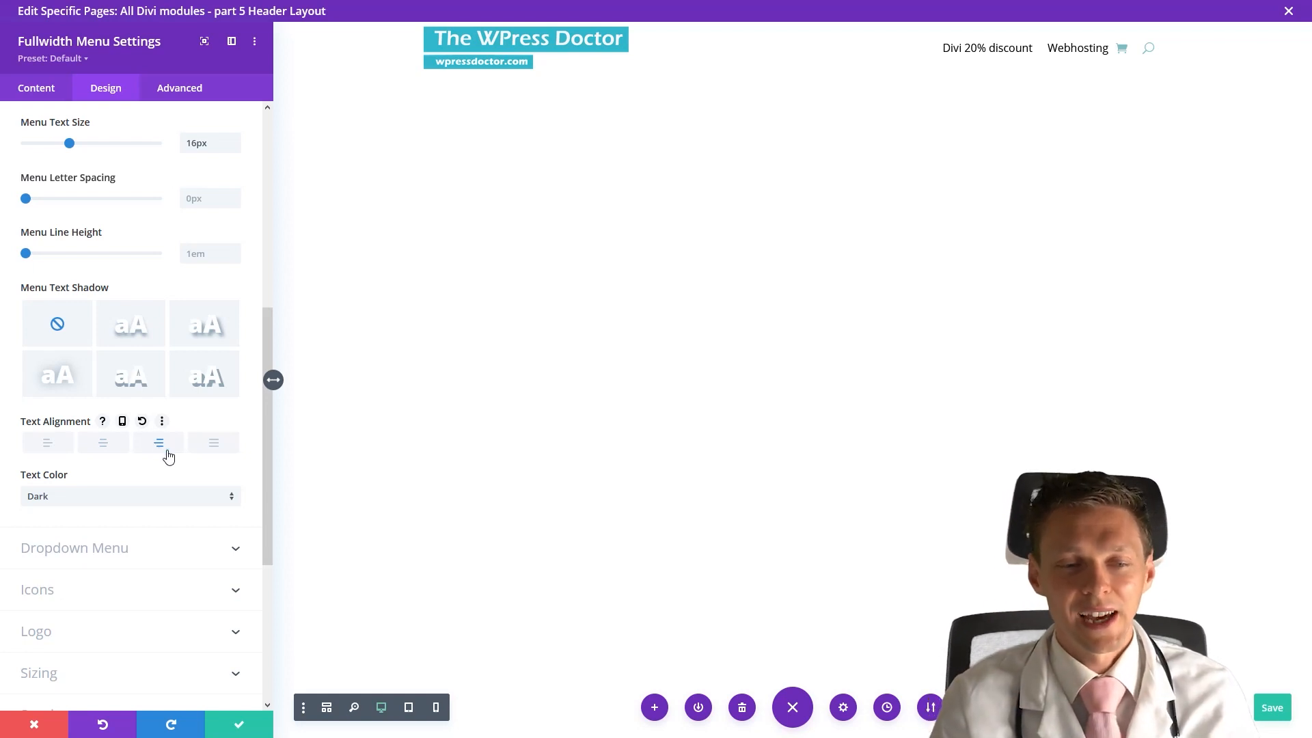
# Step: Color the dropdown menu with a white background, blue #2f8cff line, black text and blue #2f8cff active links
pyautogui.click(118, 549)
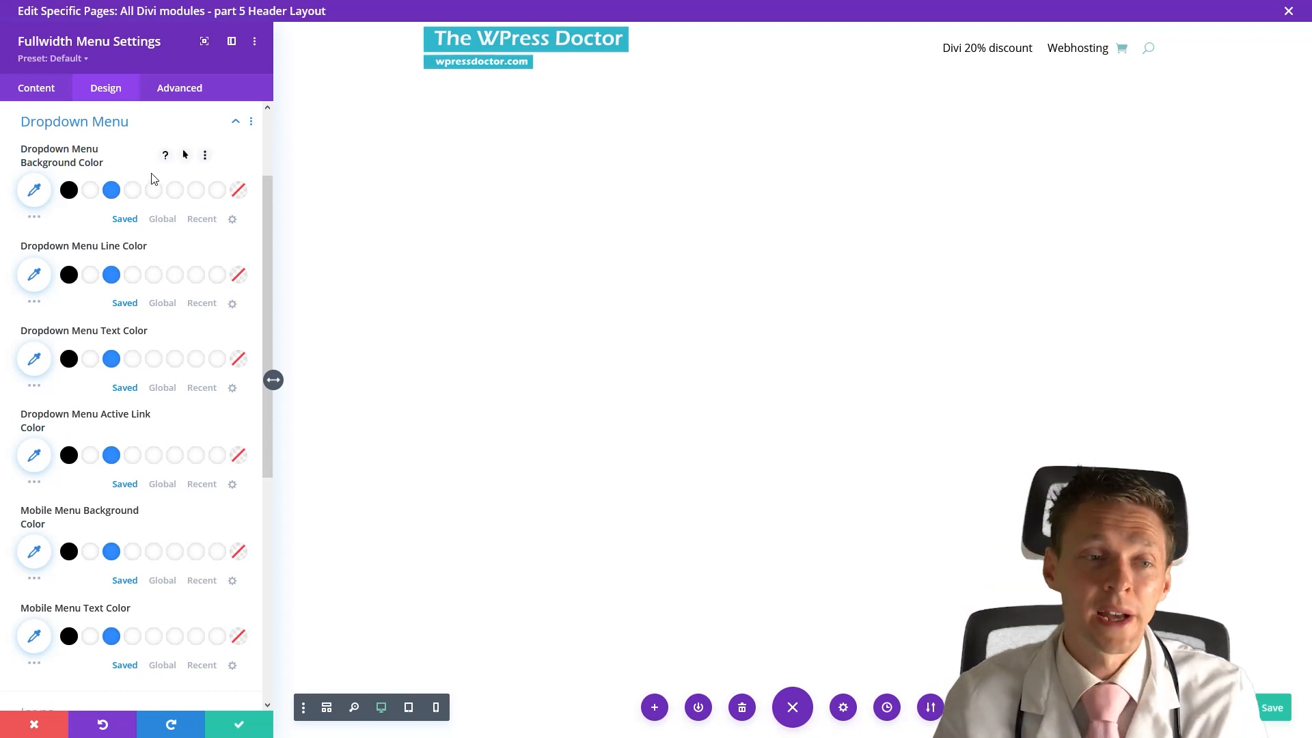
pyautogui.click(111, 190)
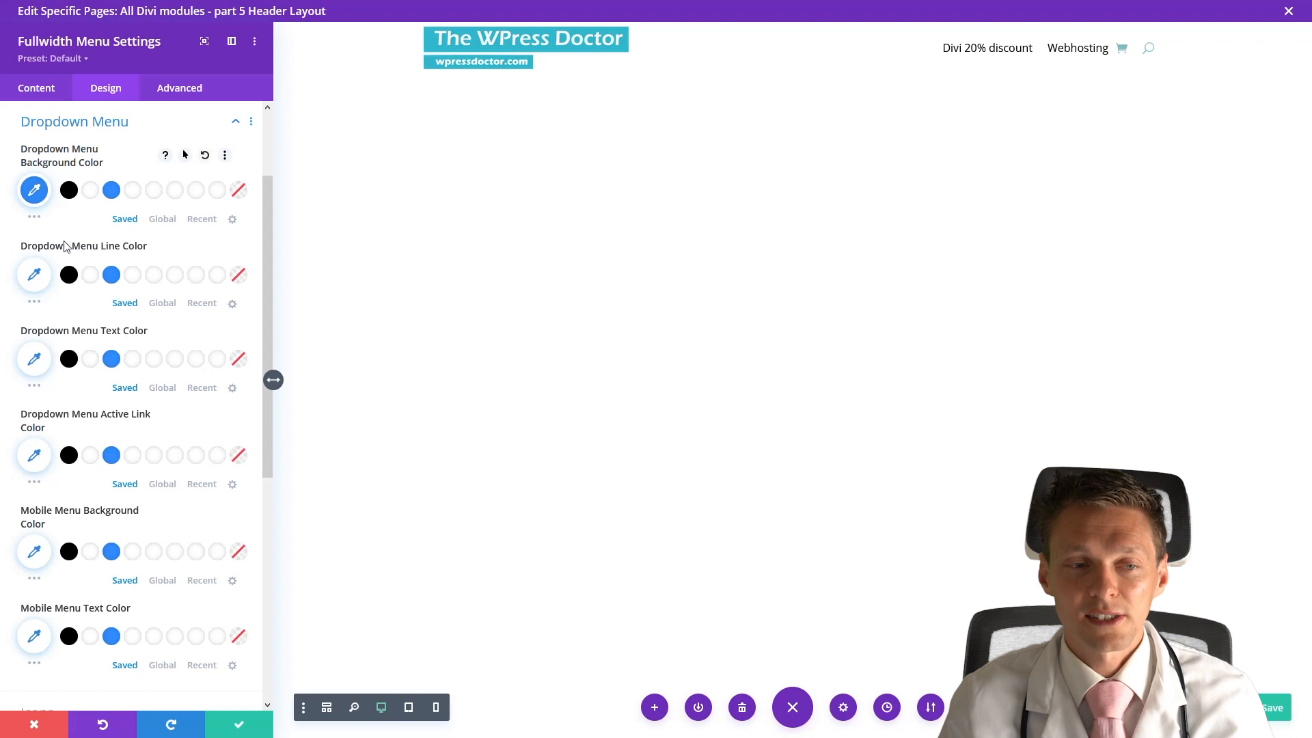
pyautogui.click(90, 190)
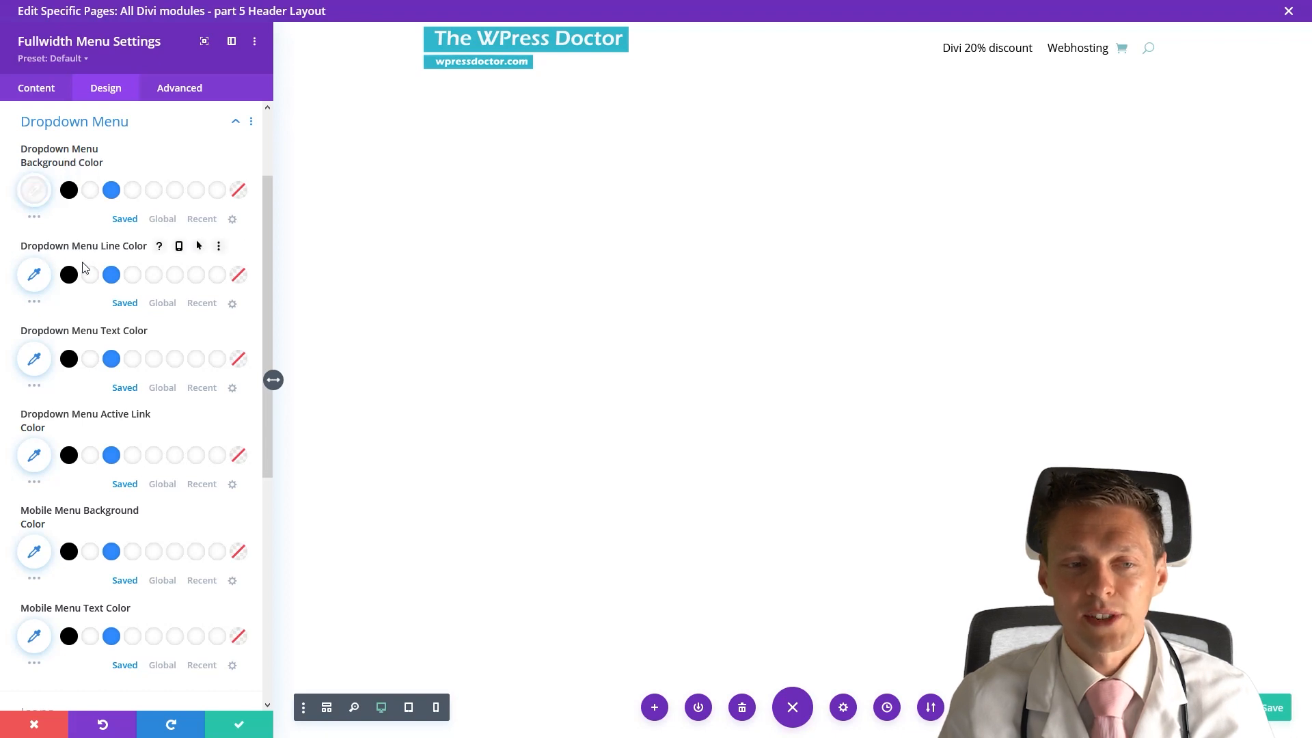
pyautogui.click(112, 276)
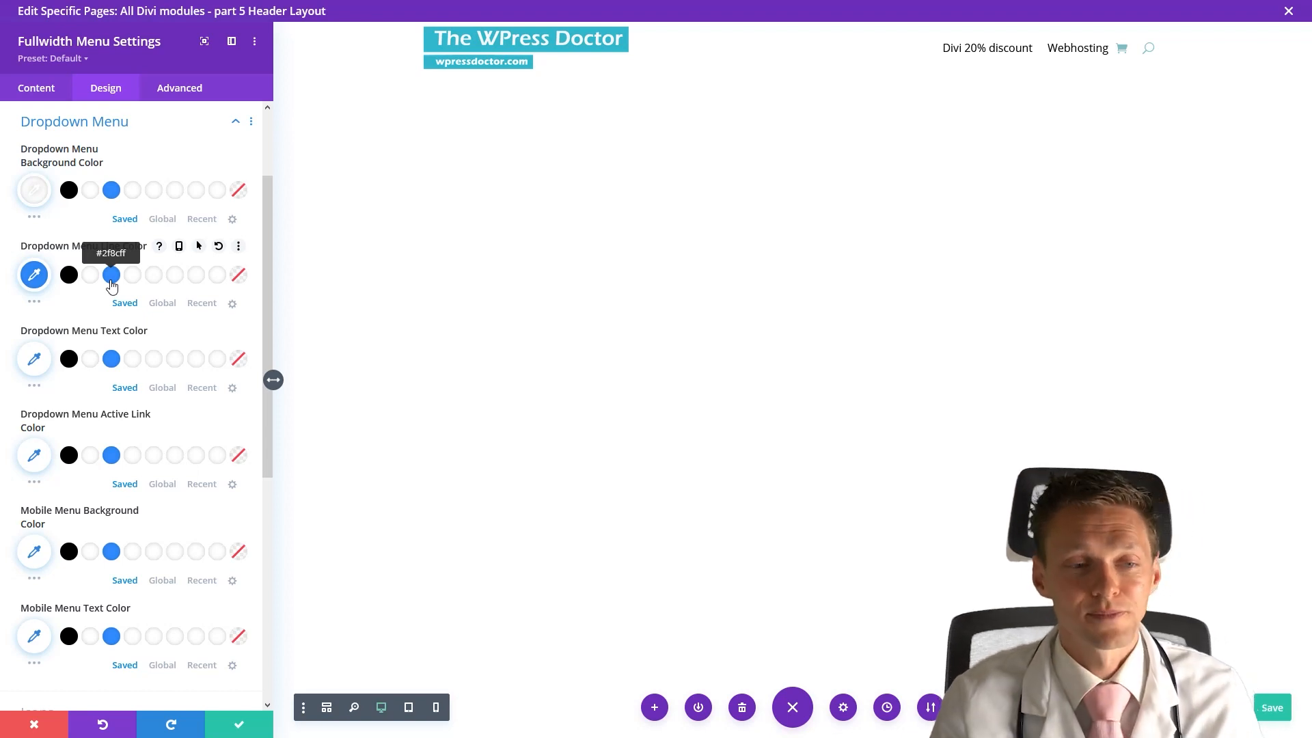
pyautogui.click(92, 362)
pyautogui.click(69, 359)
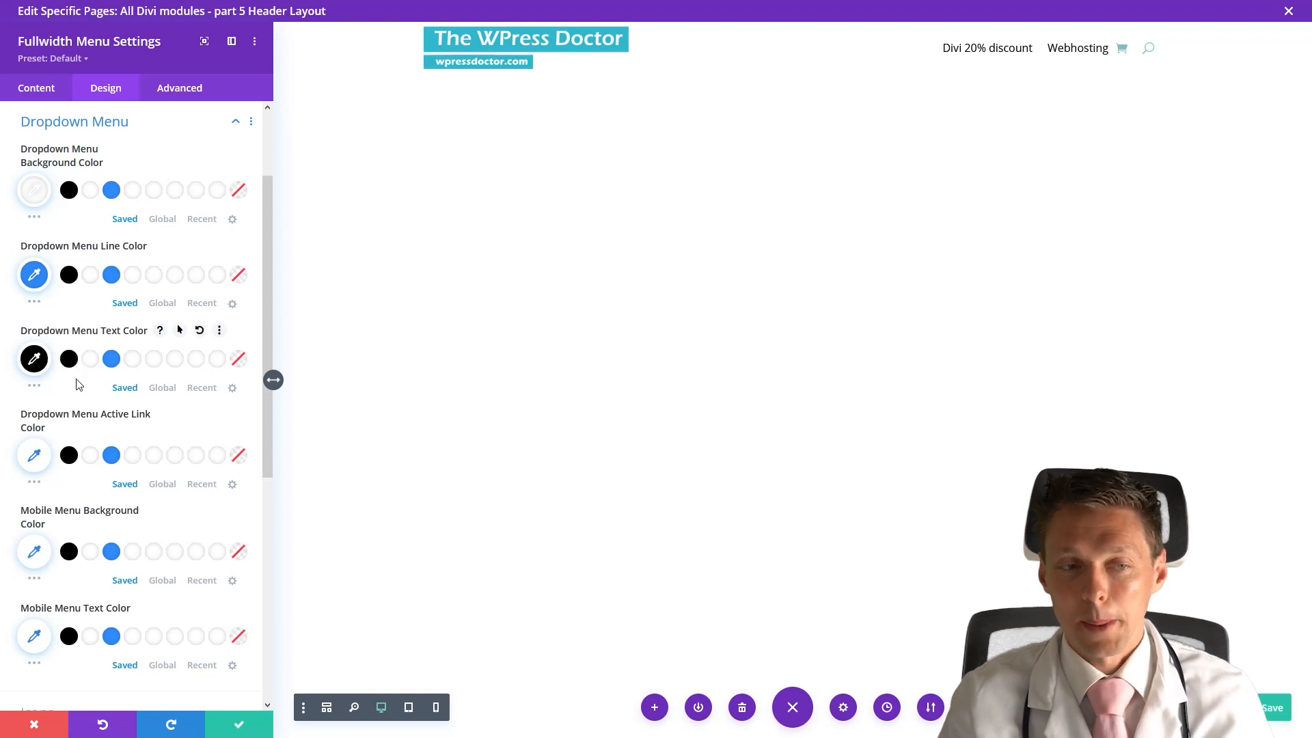
pyautogui.click(111, 459)
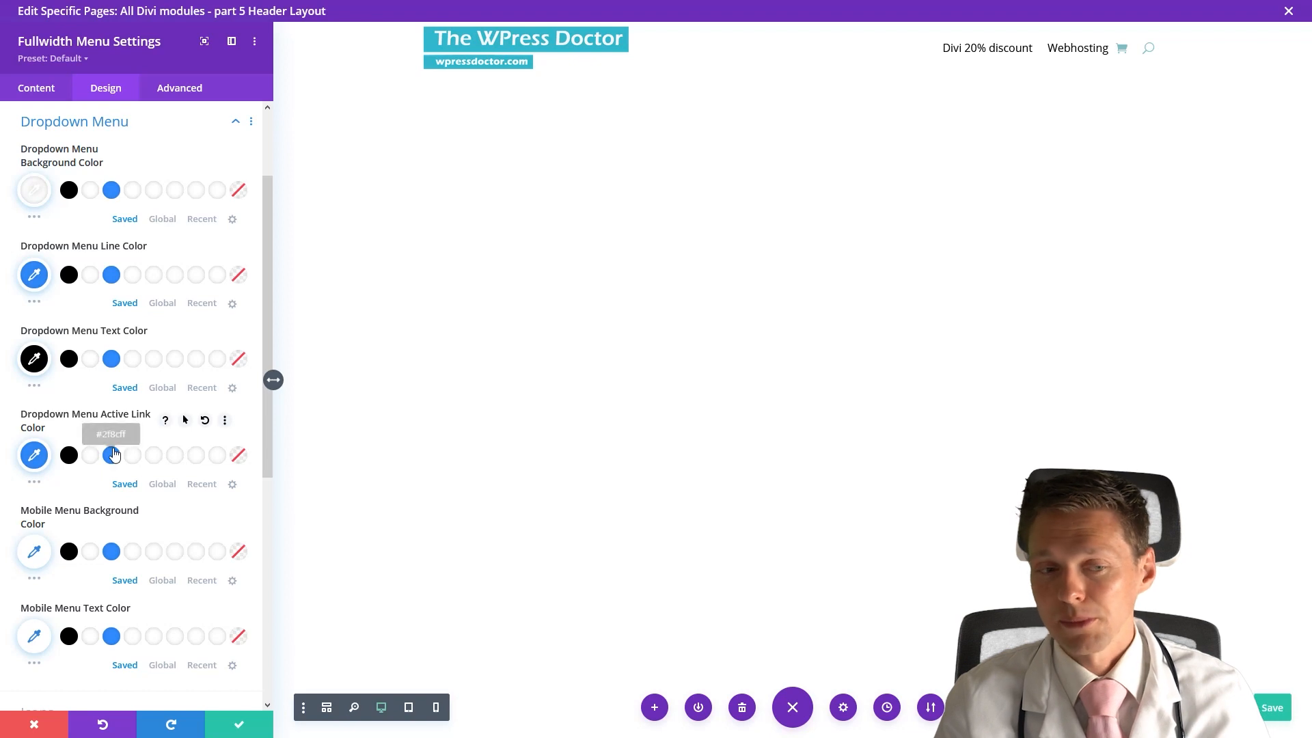
# Step: Set the mobile menu background to white #ffffff and the mobile menu text to black
pyautogui.scroll(-2, 127, 468)
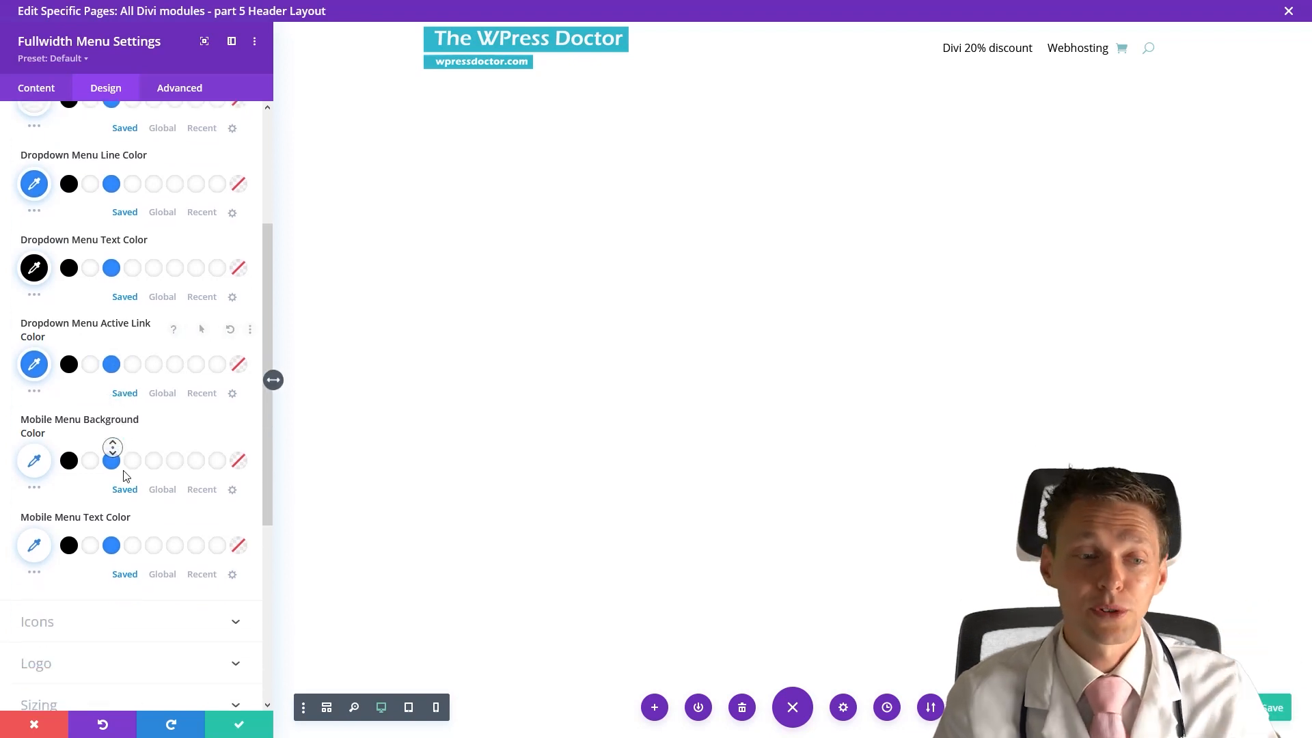
pyautogui.click(91, 430)
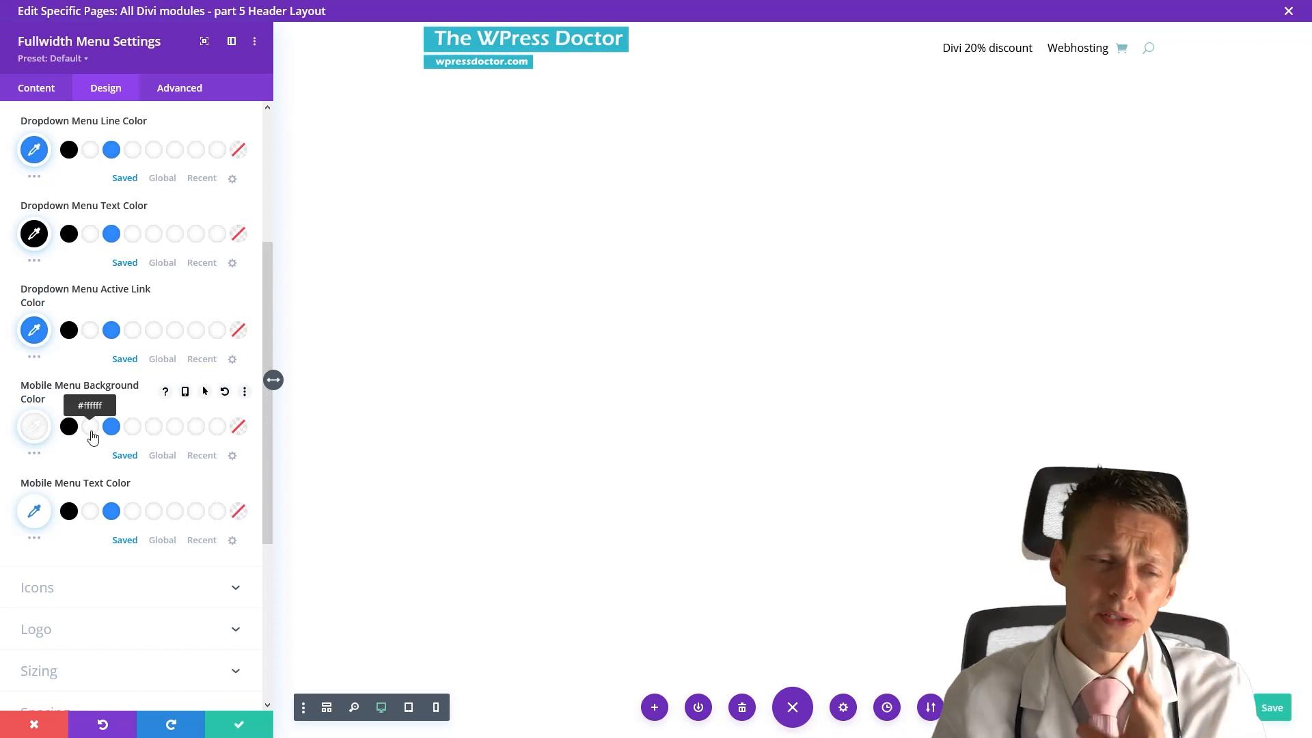
pyautogui.click(69, 511)
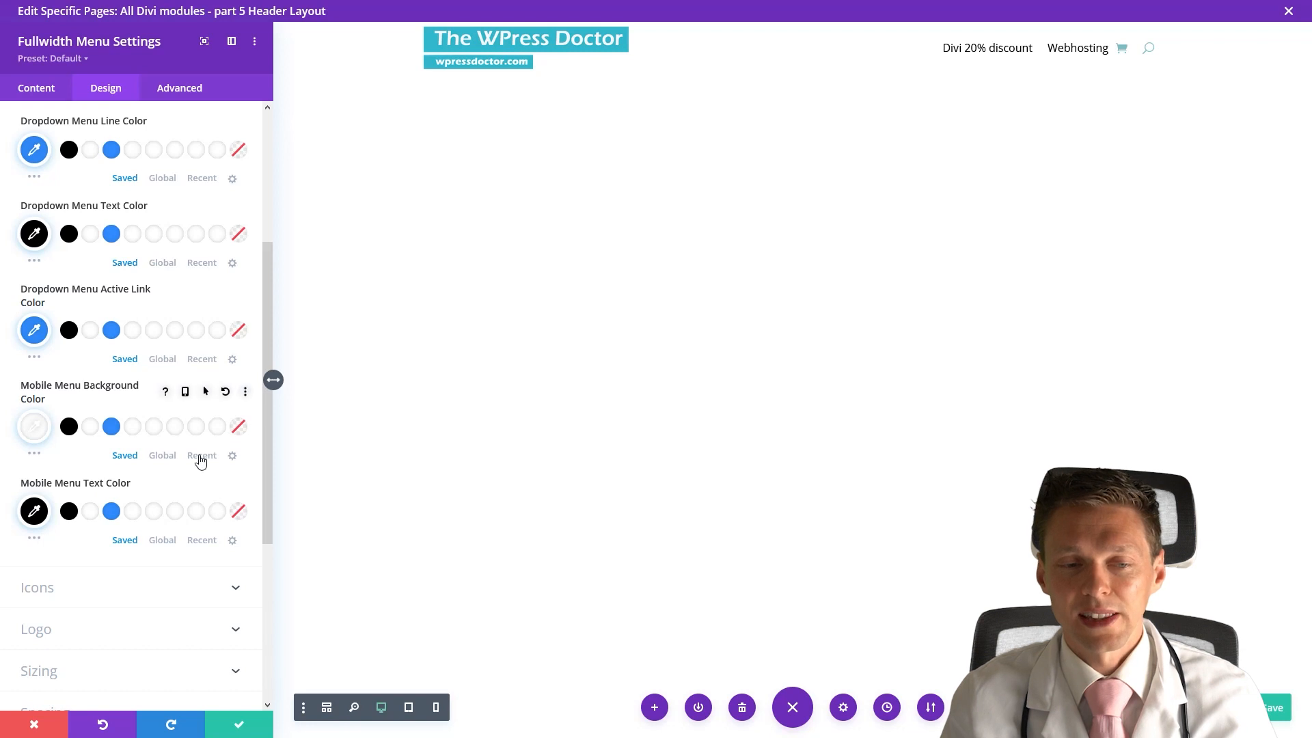
# Step: Set the shopping cart, search and hamburger menu icon colors to blue #2f8cff
pyautogui.scroll(-1, 200, 462)
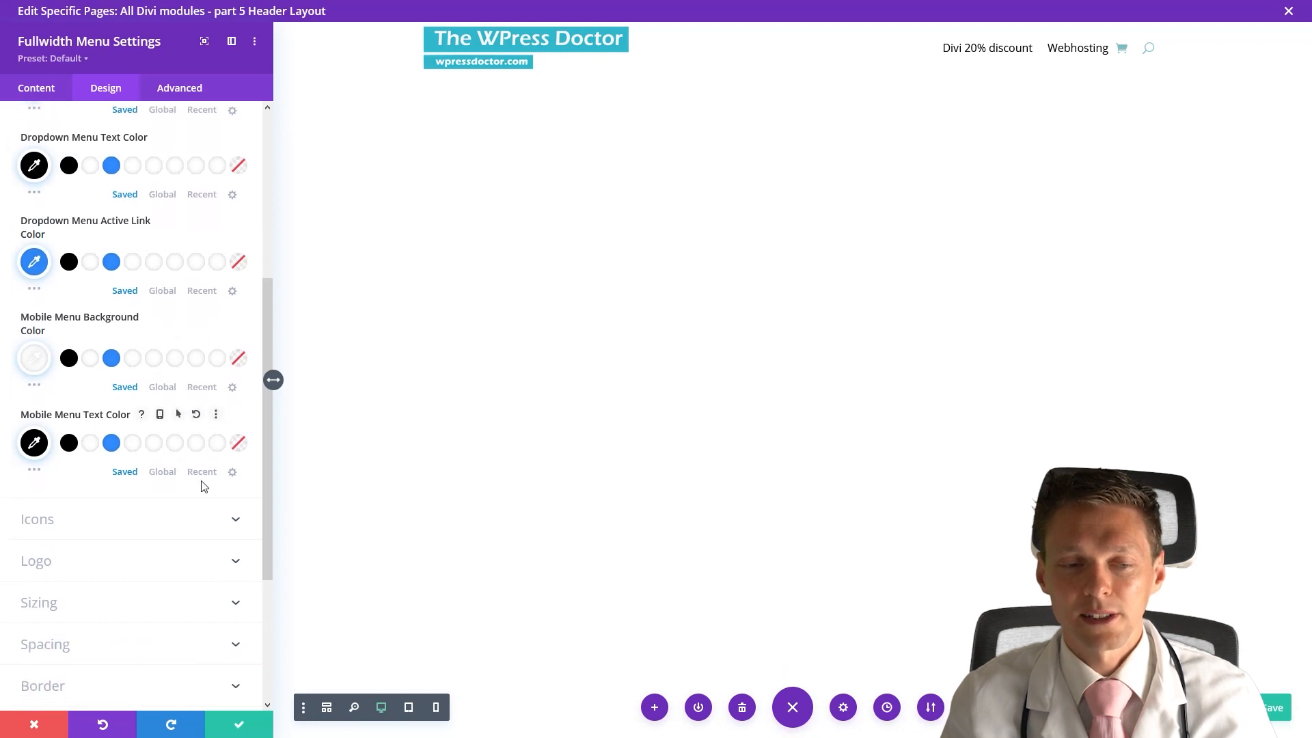
pyautogui.click(205, 525)
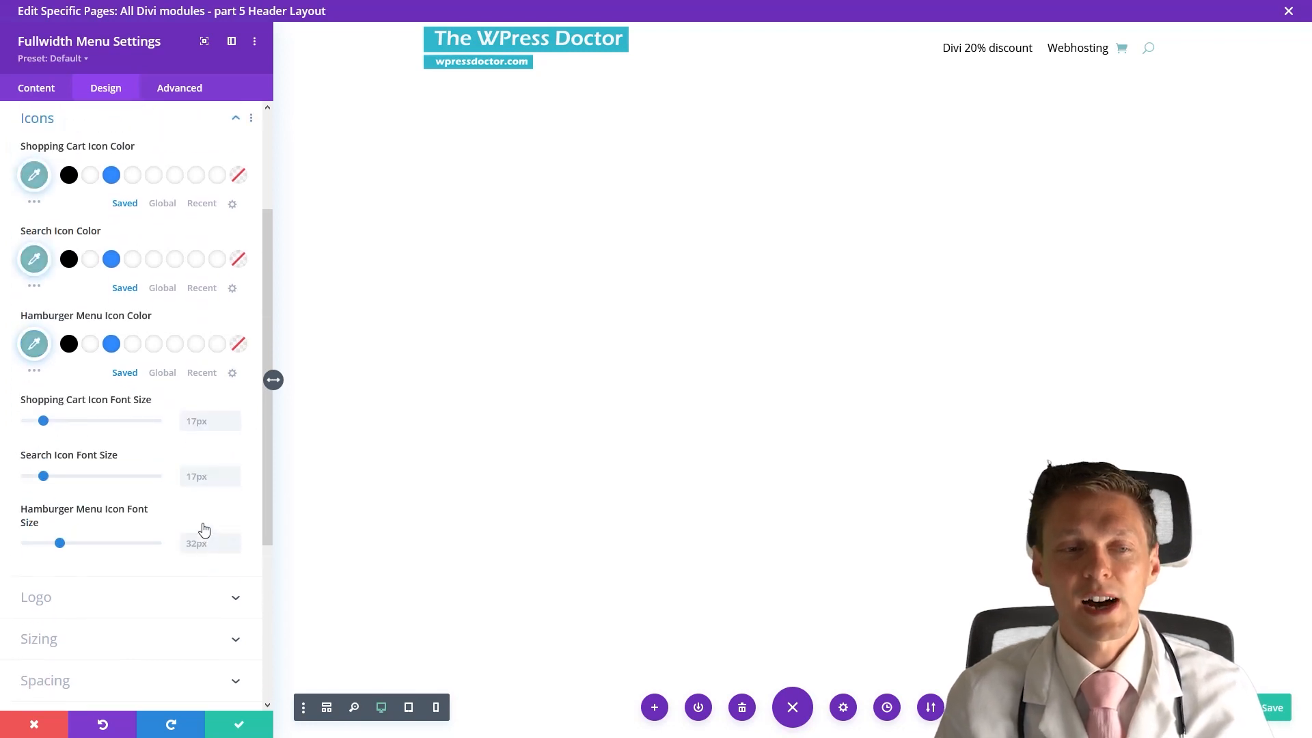
pyautogui.click(110, 178)
pyautogui.click(111, 262)
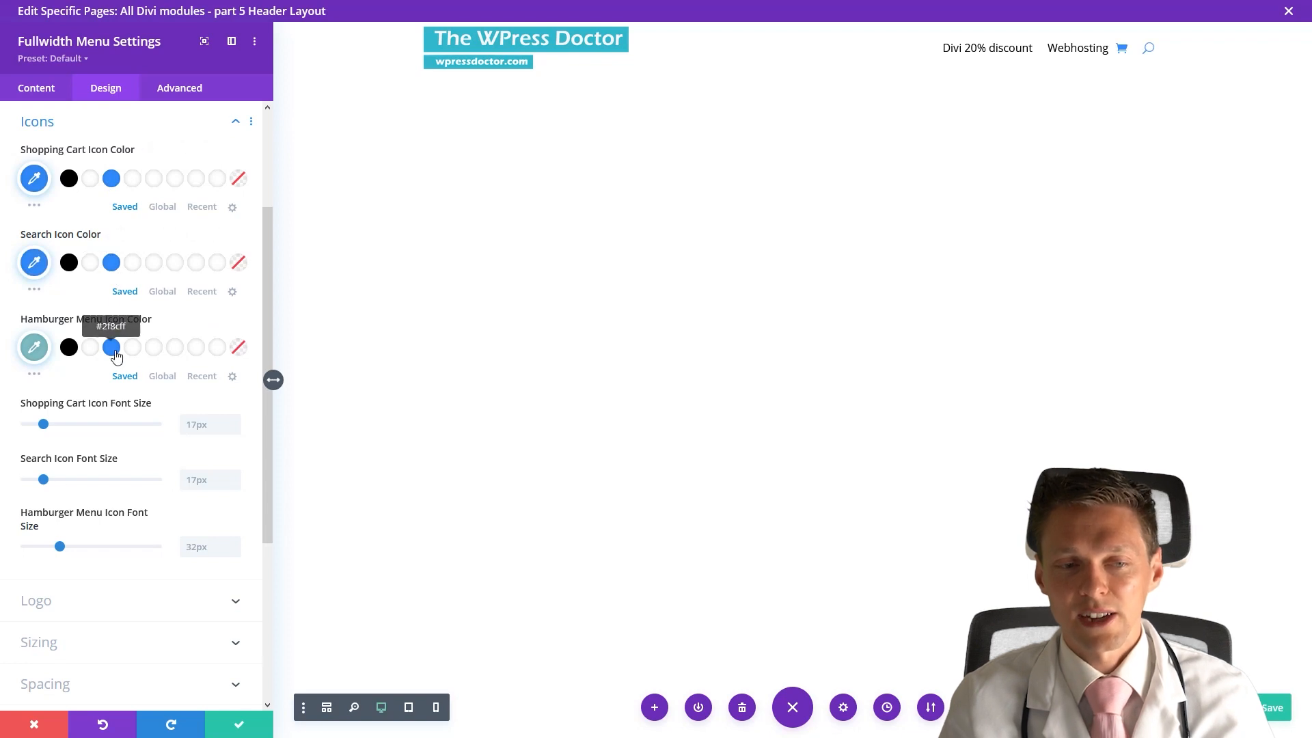
pyautogui.click(112, 350)
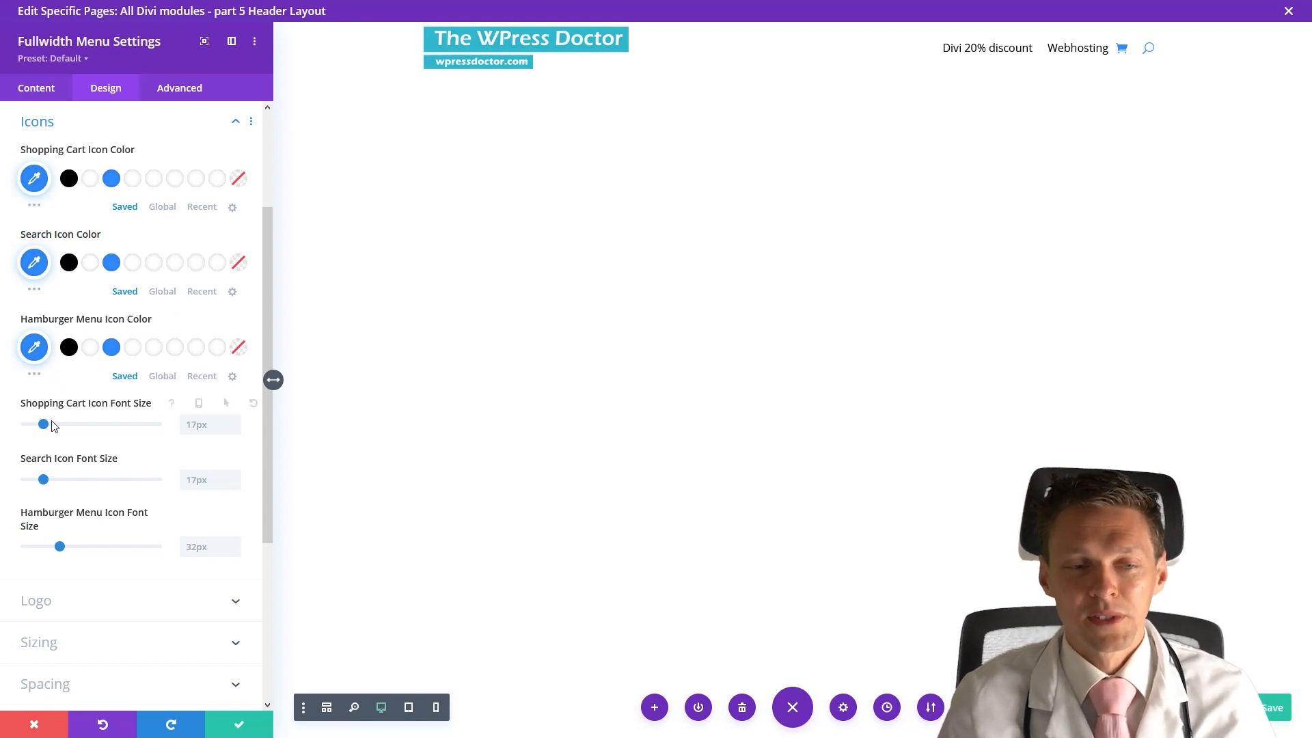
# Step: Enlarge the shopping cart and search icons to a font size of 34px each
pyautogui.moveTo(46, 428)
pyautogui.mouseDown()
pyautogui.moveTo(83, 431)
pyautogui.moveTo(52, 427)
pyautogui.mouseUp()
pyautogui.moveTo(43, 479); pyautogui.dragTo(62, 480)
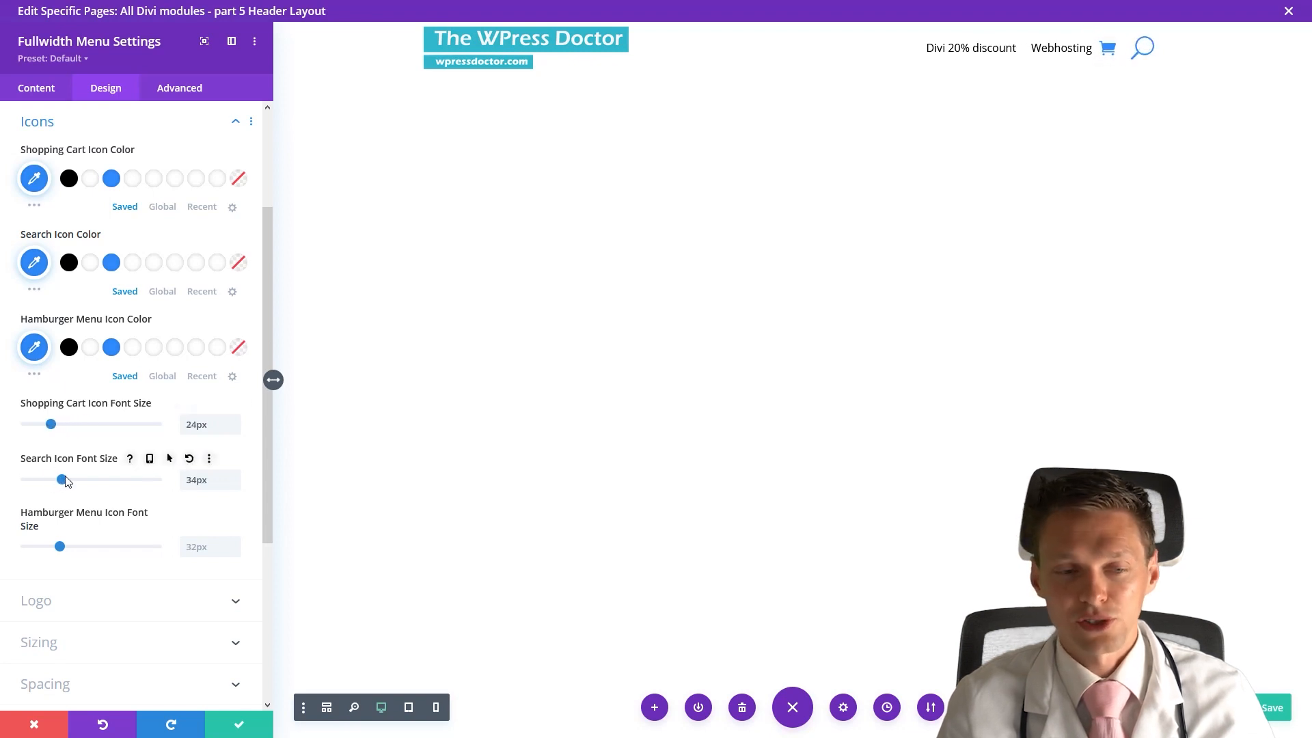
pyautogui.doubleClick(200, 424)
pyautogui.write('34')
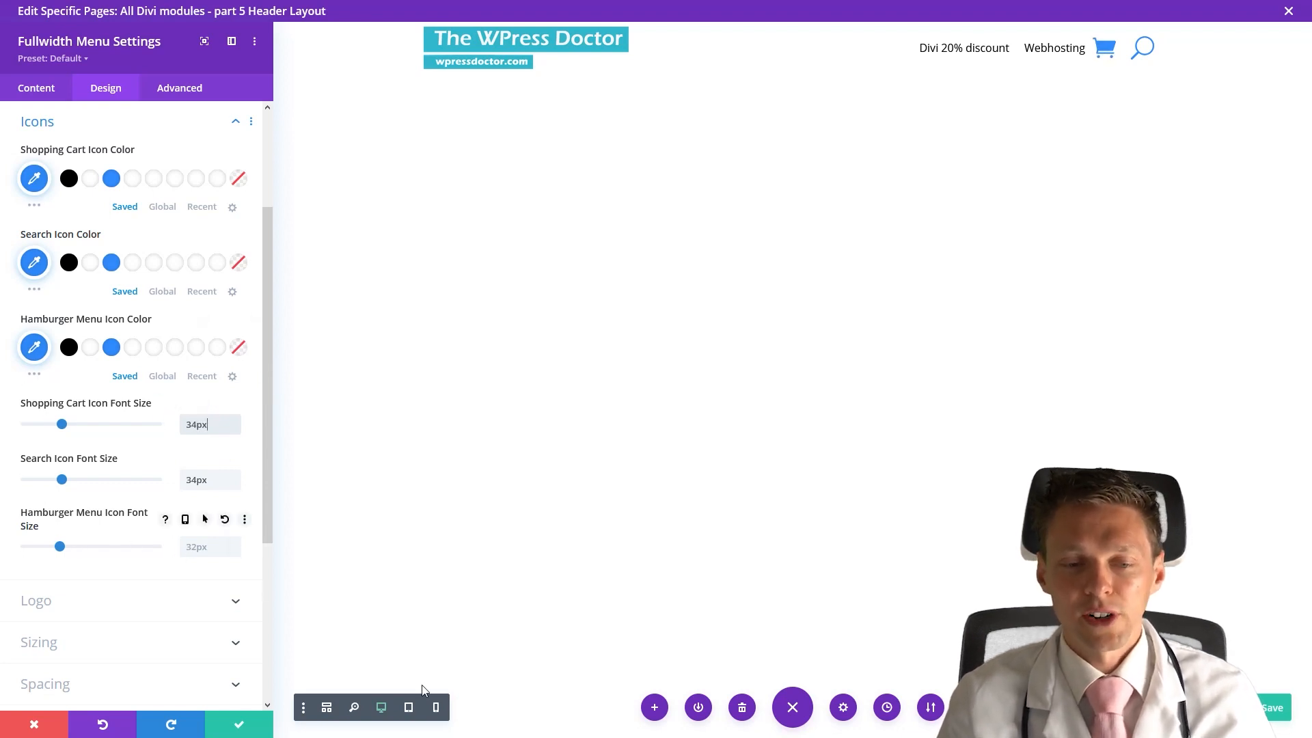
# Step: Preview the header in phone view at the iPhone X/XS/11 Pro screen size
pyautogui.click(436, 707)
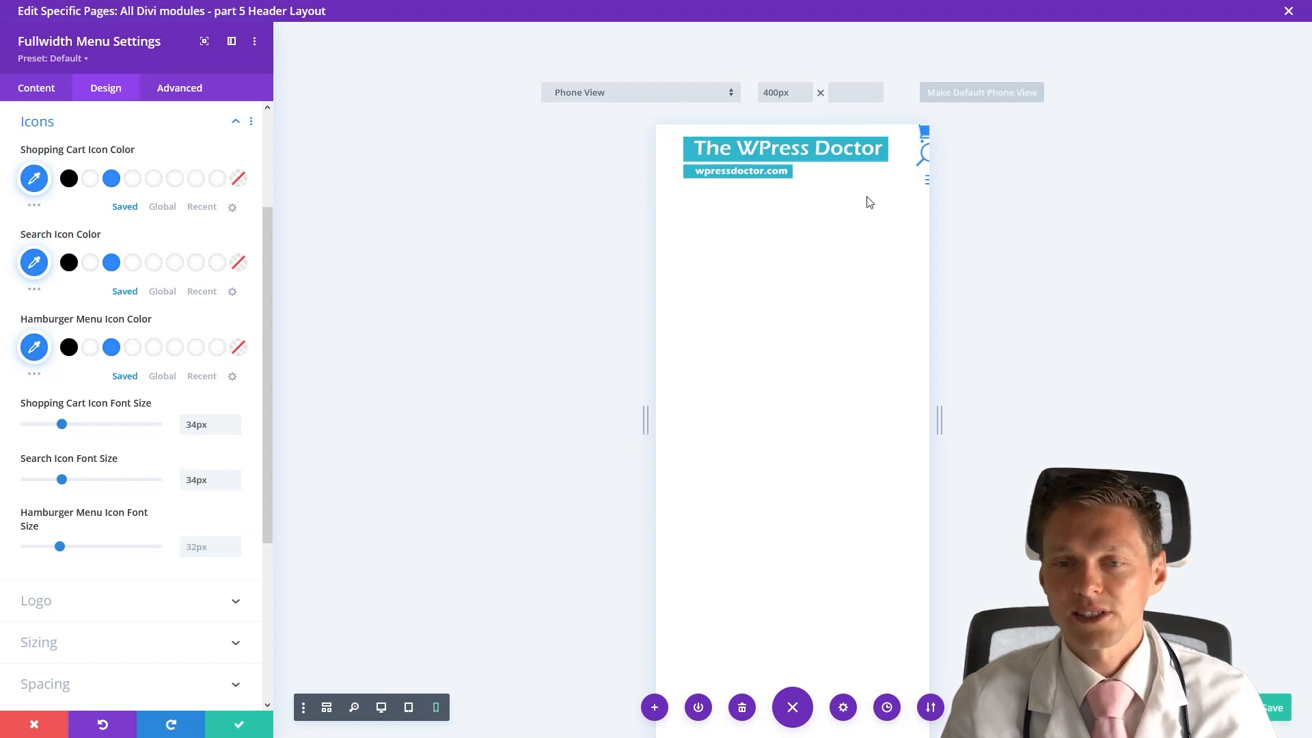
pyautogui.click(725, 93)
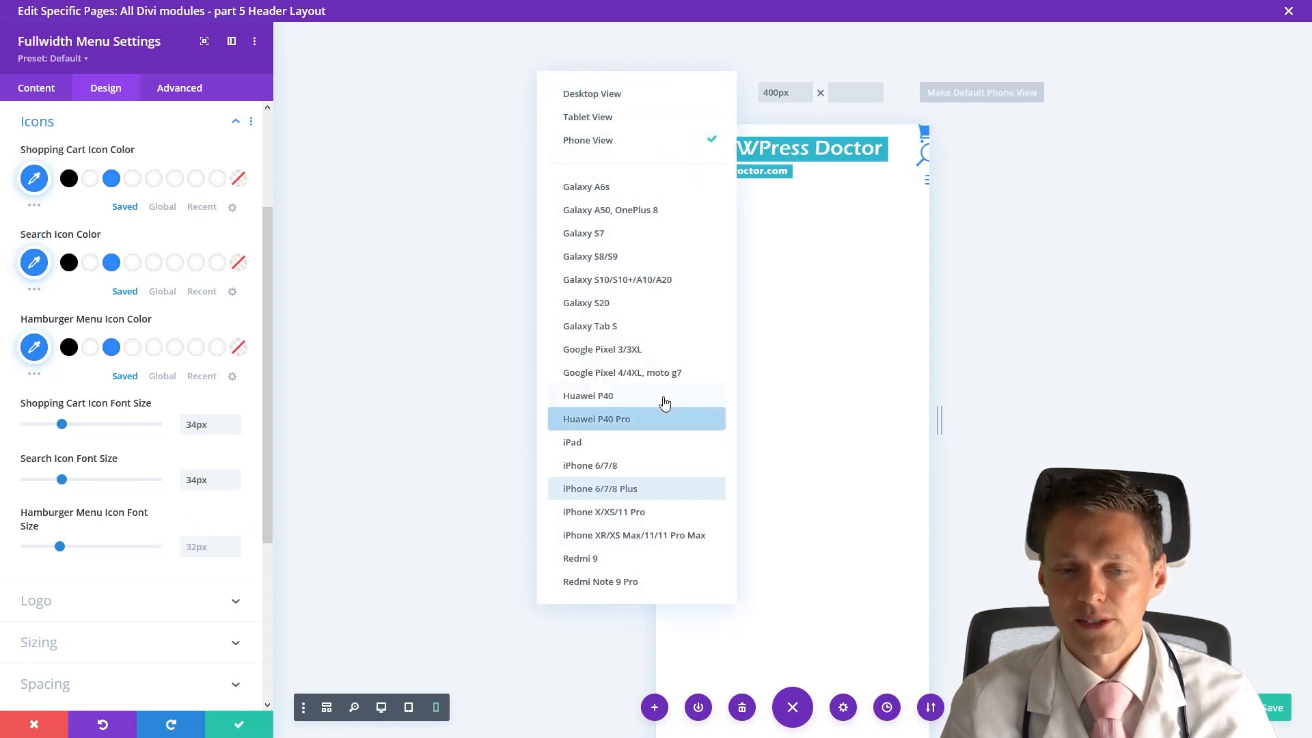
pyautogui.click(635, 511)
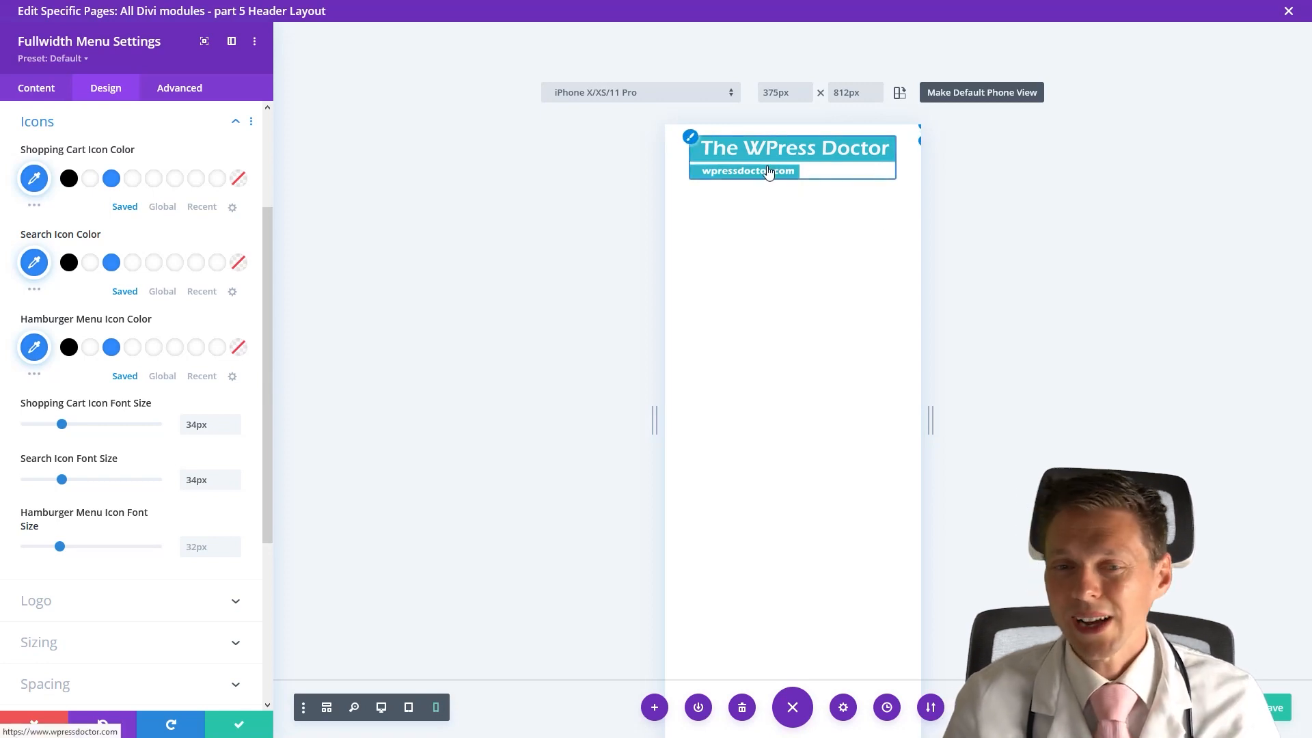
# Step: Enable responsive values for the logo width and set the phone logo width to 100px
pyautogui.click(695, 143)
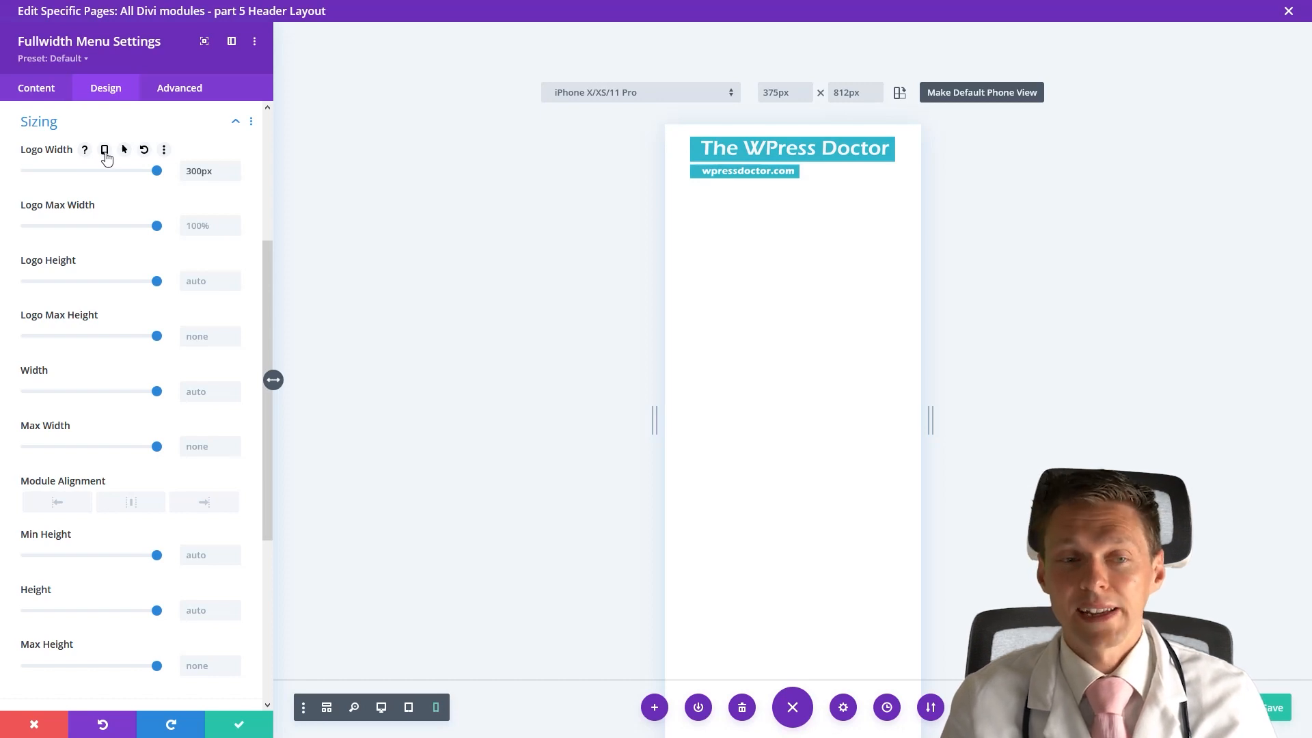
pyautogui.click(104, 150)
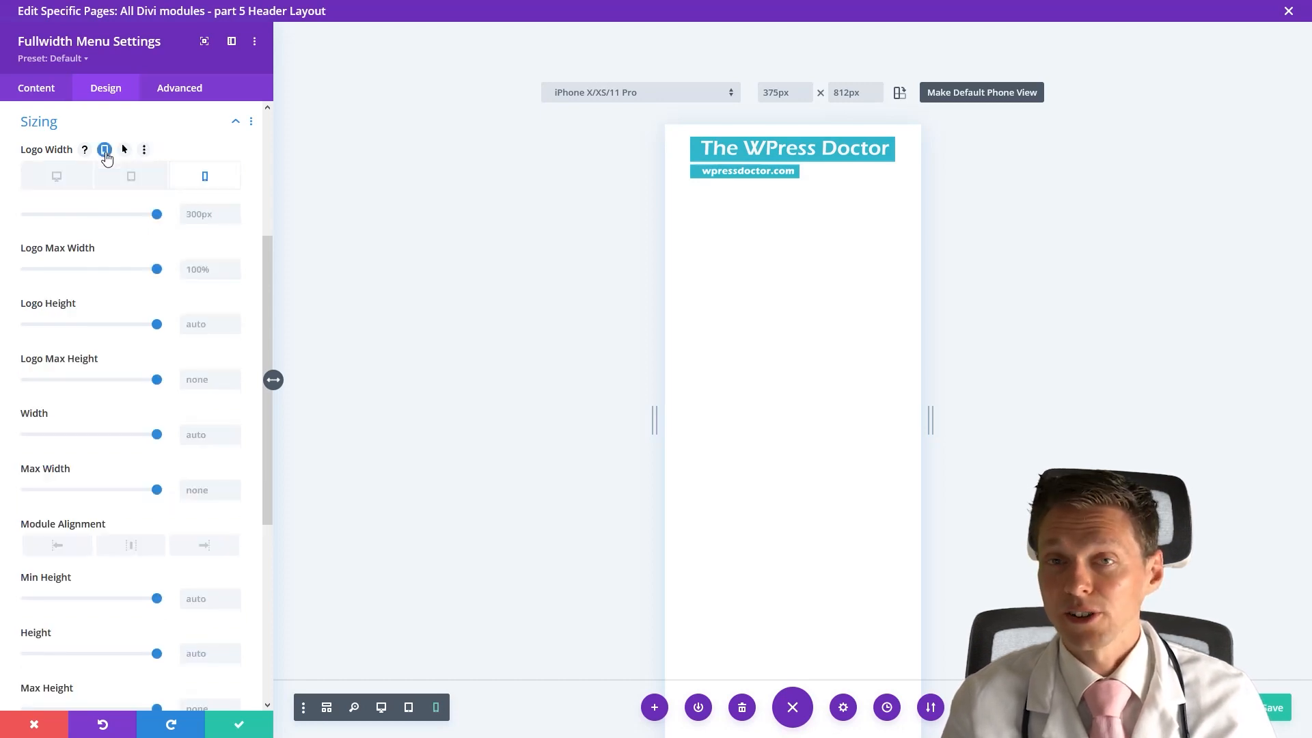
pyautogui.click(194, 218)
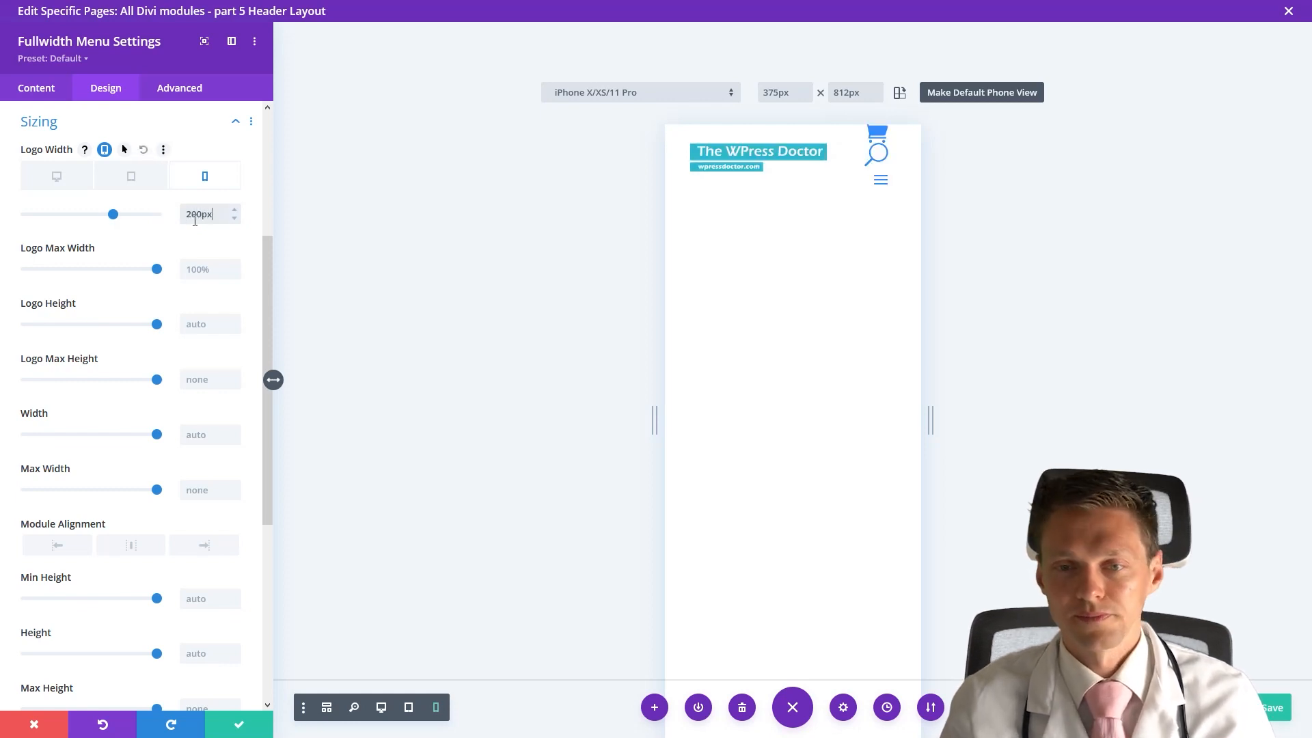
pyautogui.moveTo(192, 214); pyautogui.dragTo(182, 215)
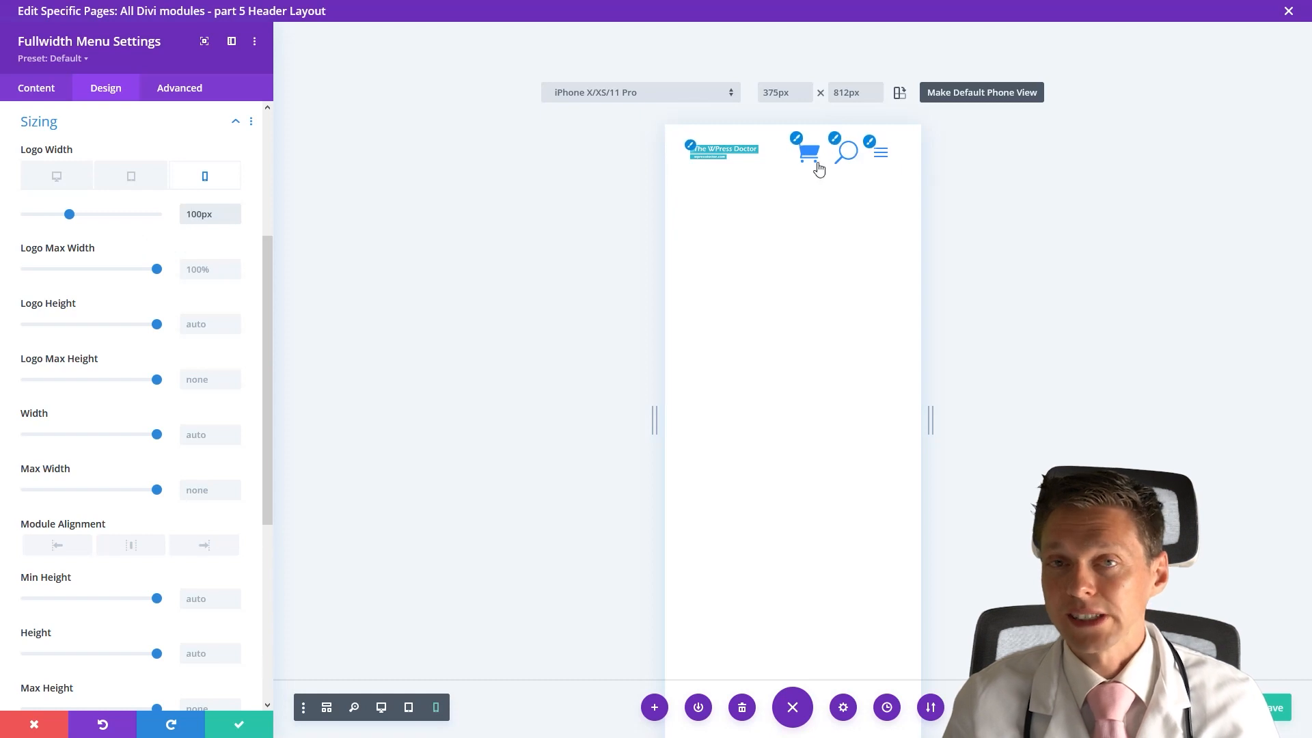
# Step: Enable responsive values for the shopping cart and search icon font sizes and set both to 19px on phone
pyautogui.click(797, 144)
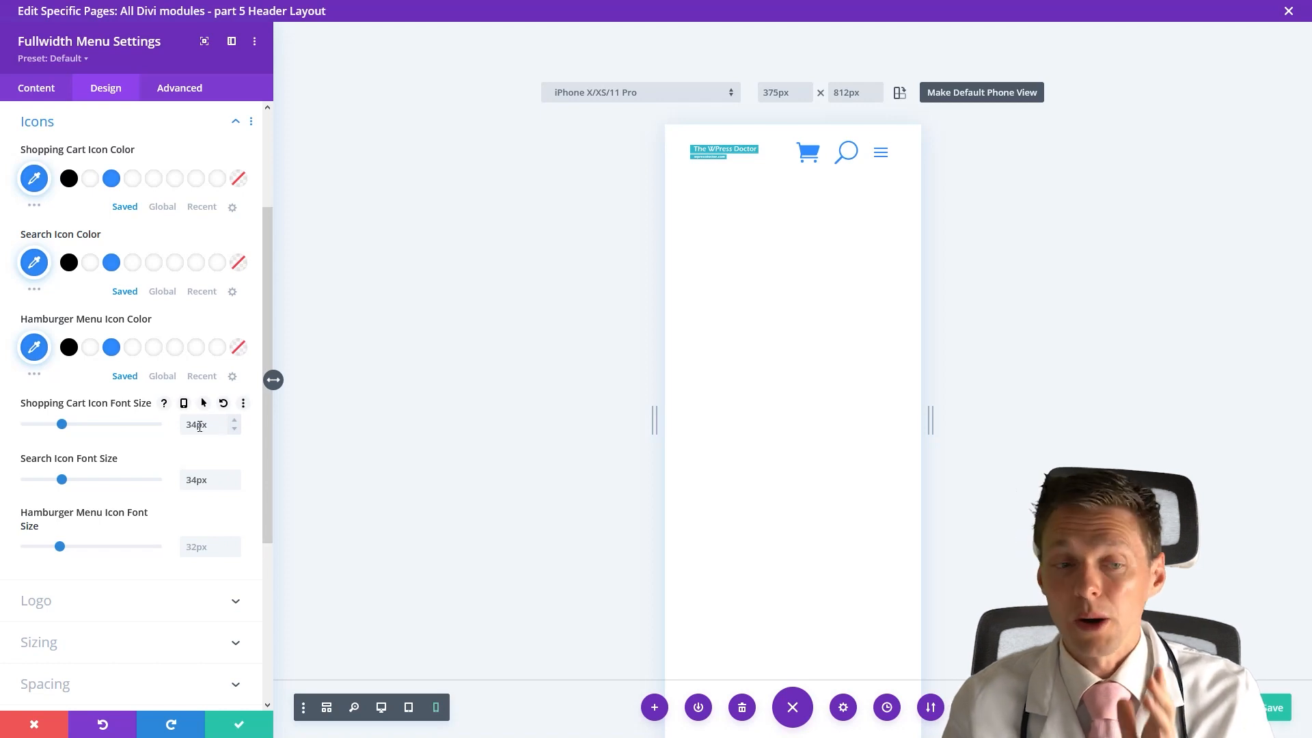
pyautogui.click(184, 402)
pyautogui.moveTo(61, 468); pyautogui.dragTo(45, 469)
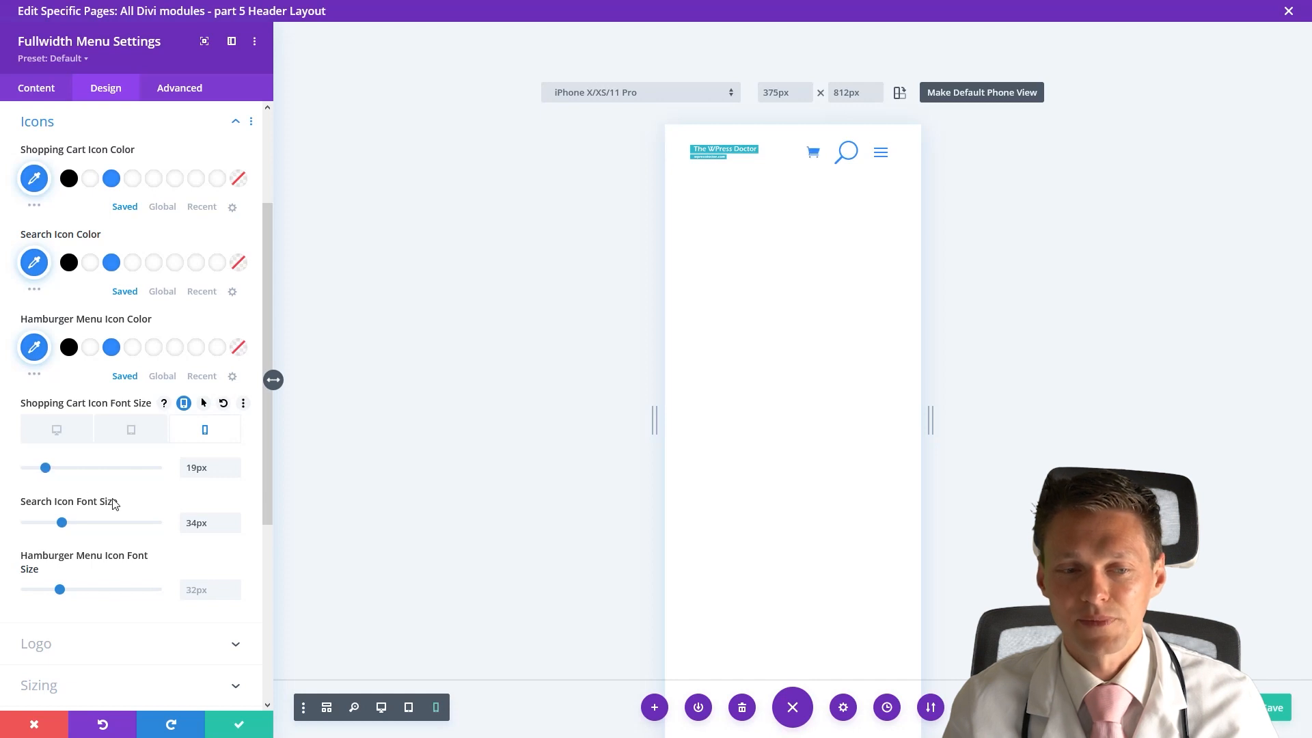
pyautogui.click(148, 503)
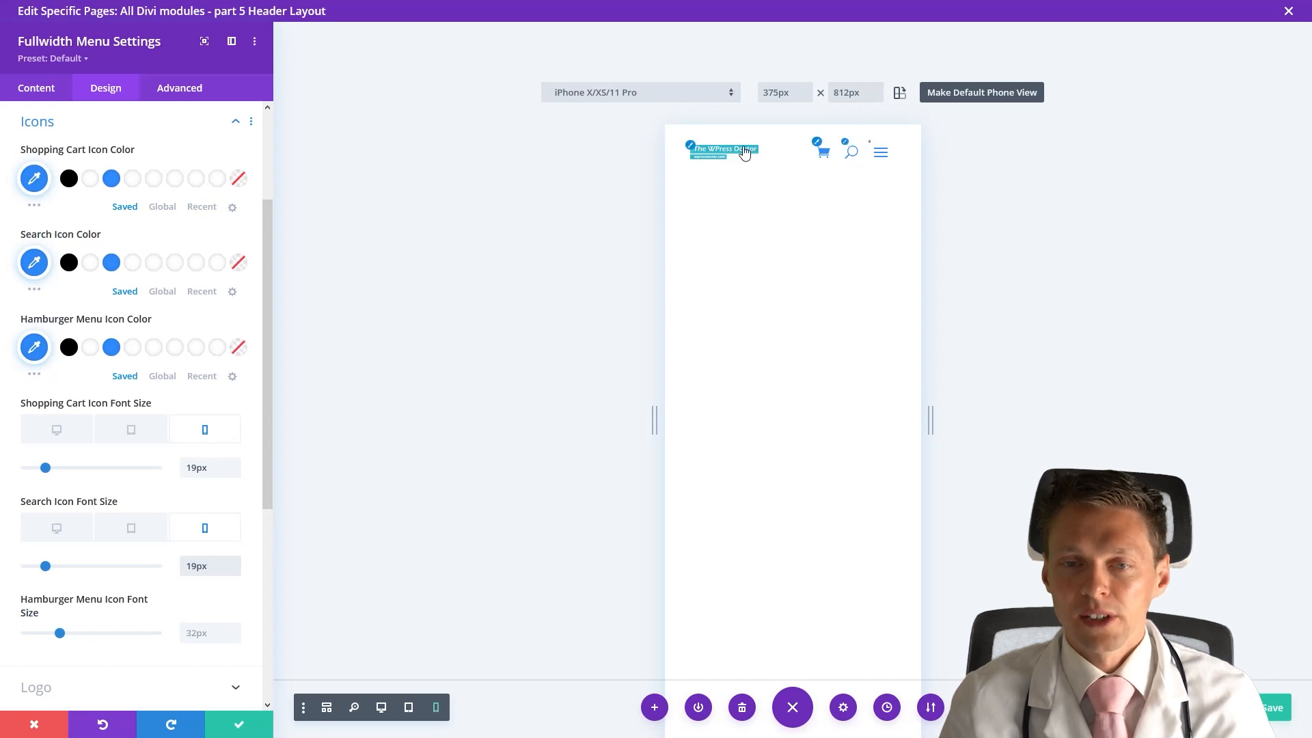
# Step: Set the phone logo width of the Fullwidth Menu to 140px
pyautogui.click(94, 135)
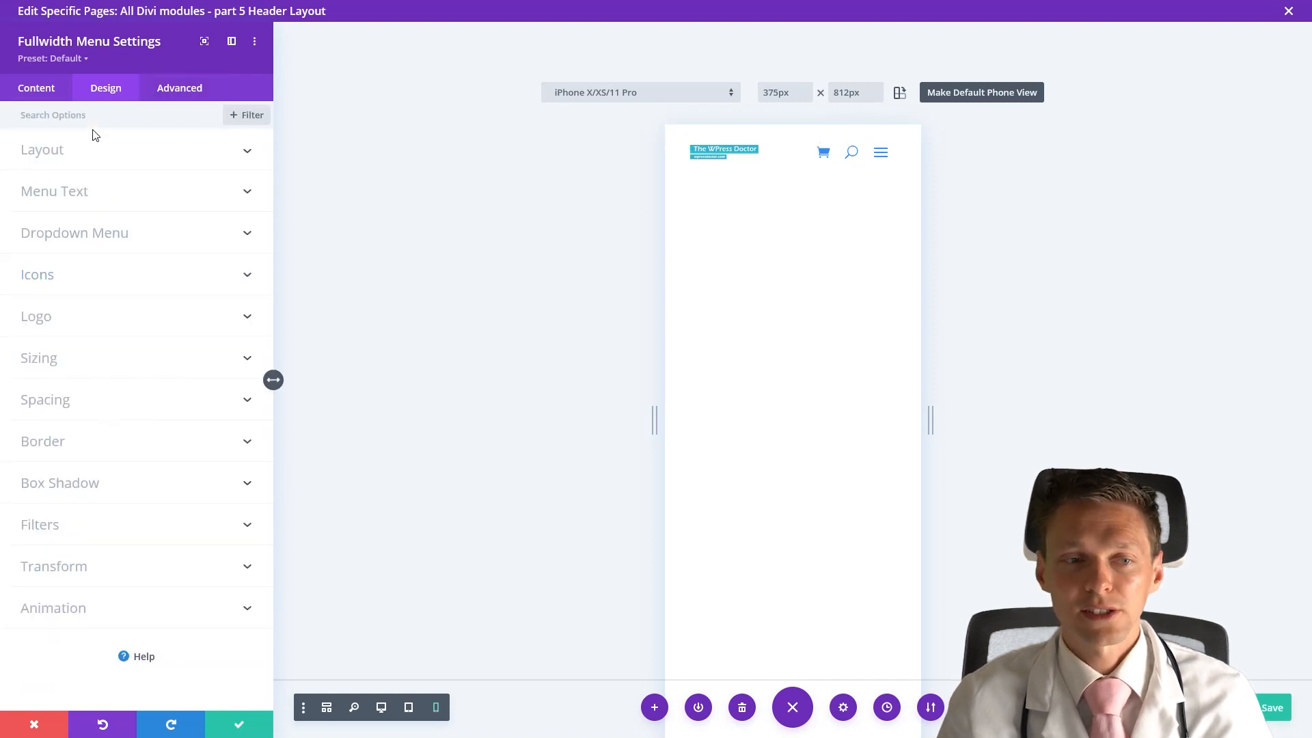
pyautogui.click(48, 350)
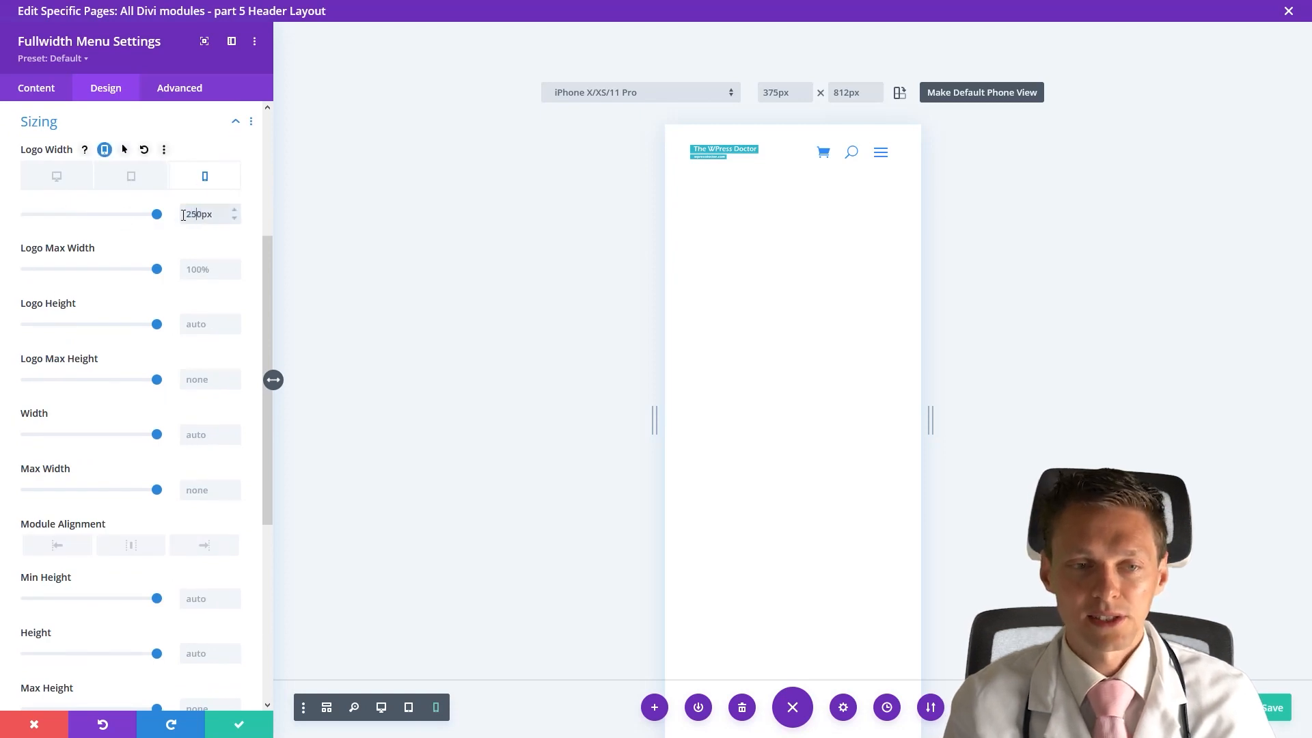
pyautogui.moveTo(157, 215); pyautogui.dragTo(101, 216)
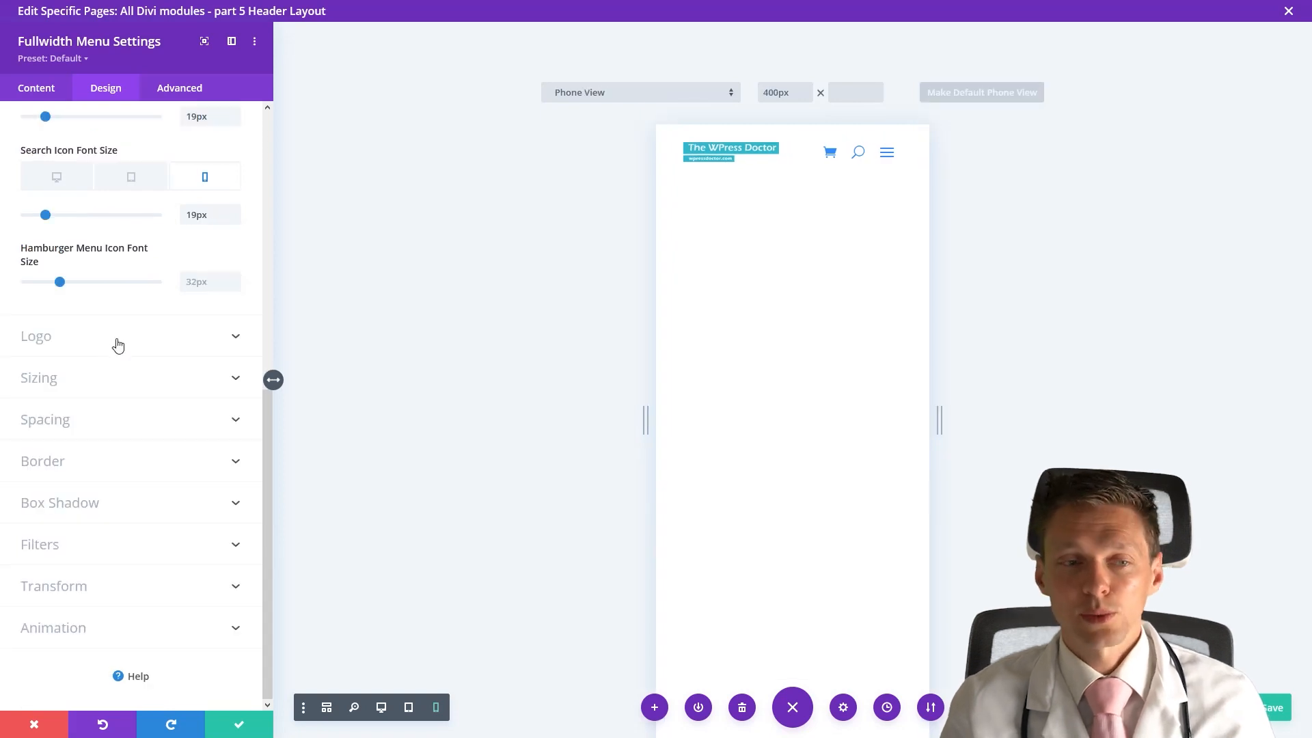
# Step: Review the menu's logo styling options, including border, box shadow and image filters, and the remaining sizing options
pyautogui.click(113, 341)
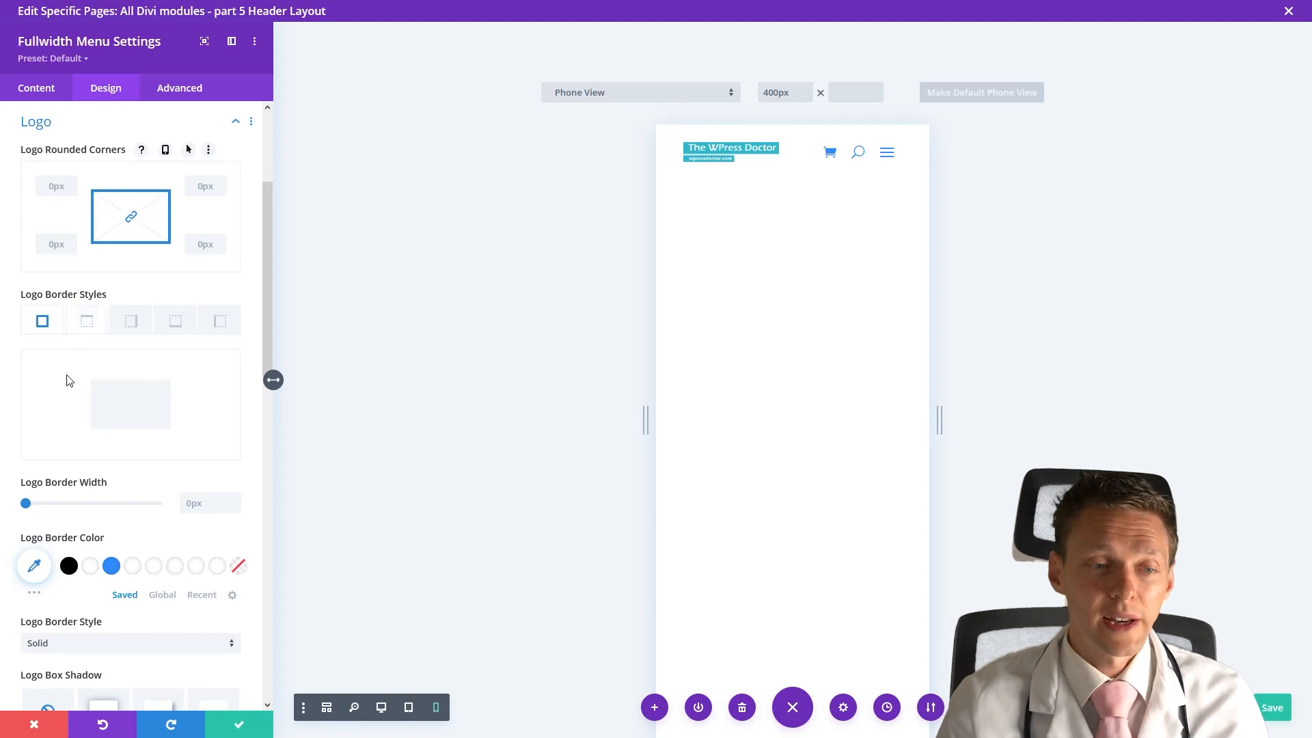
pyautogui.middleClick(197, 346)
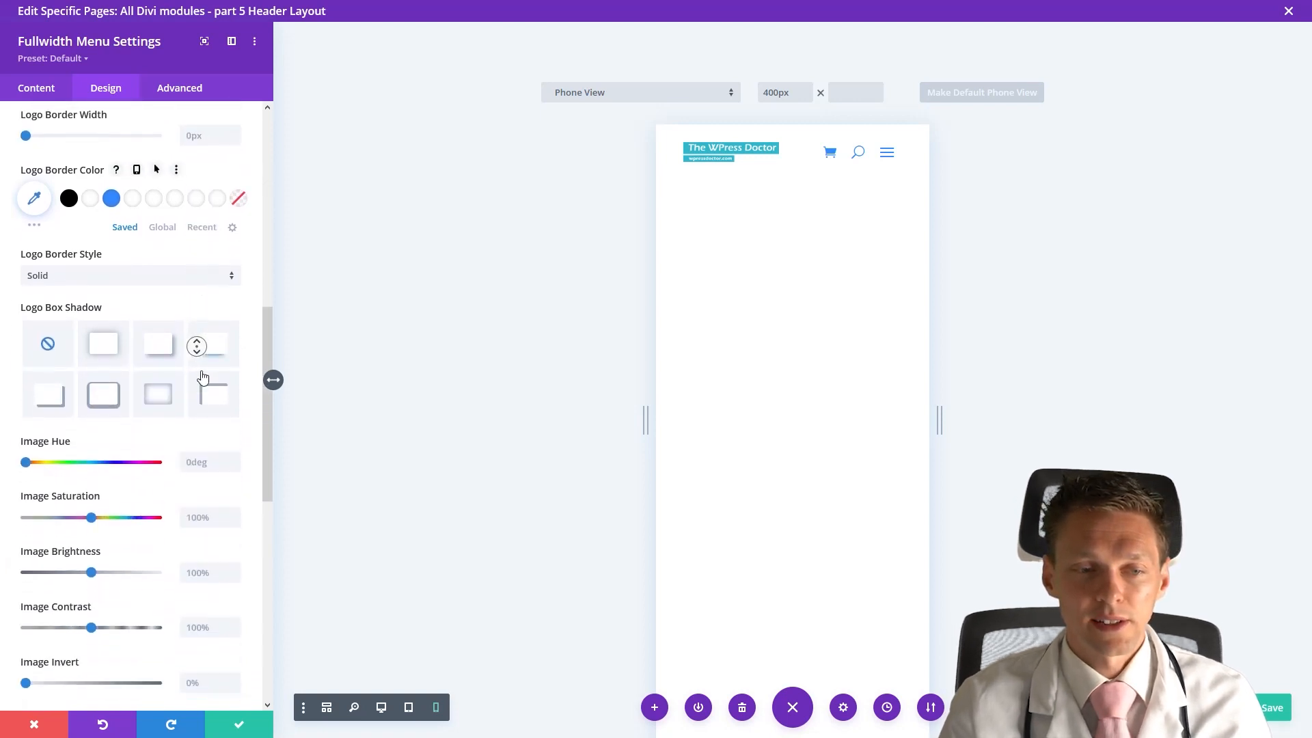
pyautogui.middleClick(194, 388)
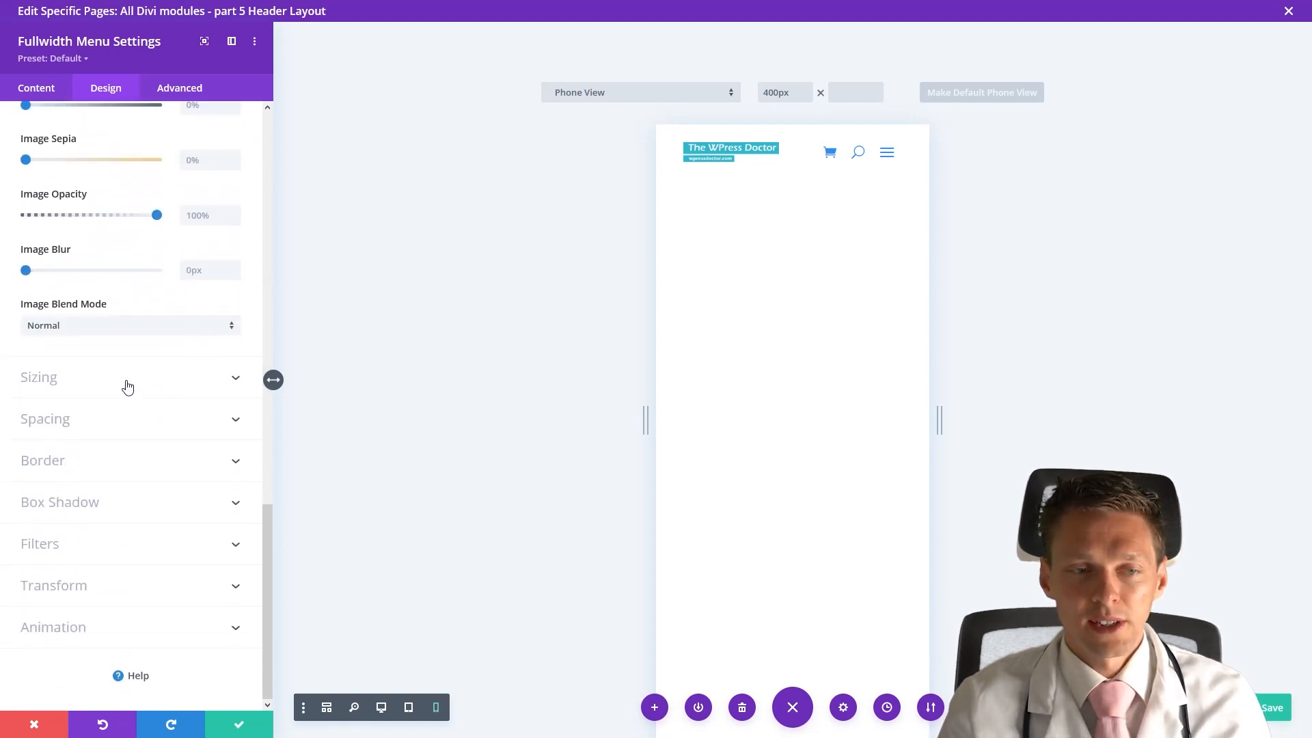
pyautogui.click(127, 383)
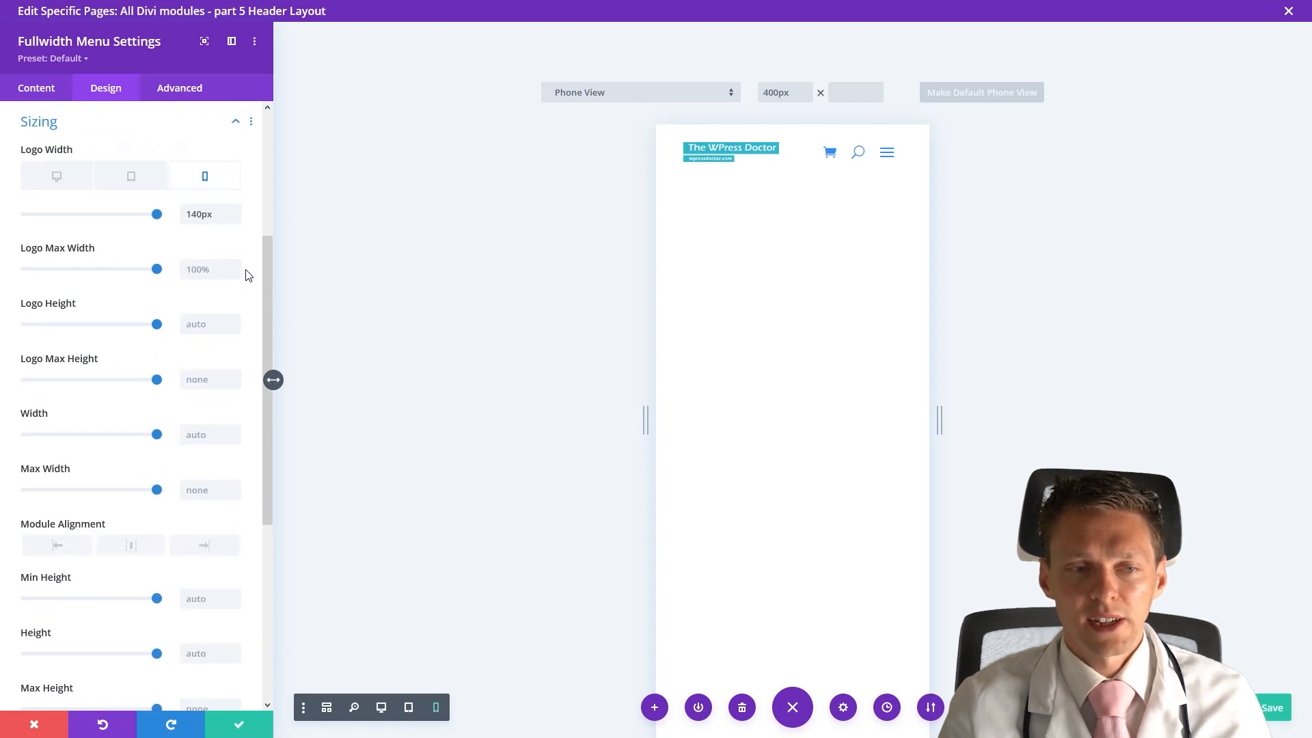
pyautogui.scroll(-5, 257, 287)
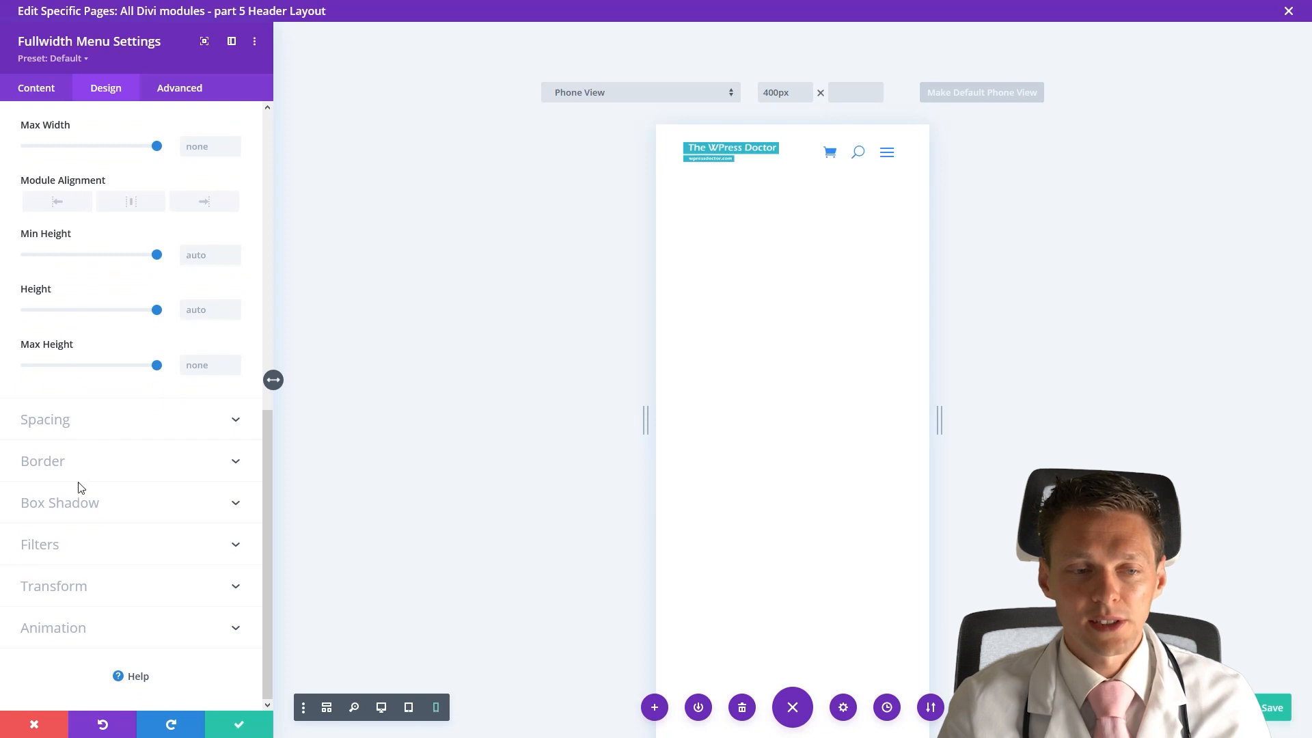
# Step: Try the box shadow preset that casts a soft shadow beneath the Fullwidth Menu
pyautogui.click(81, 512)
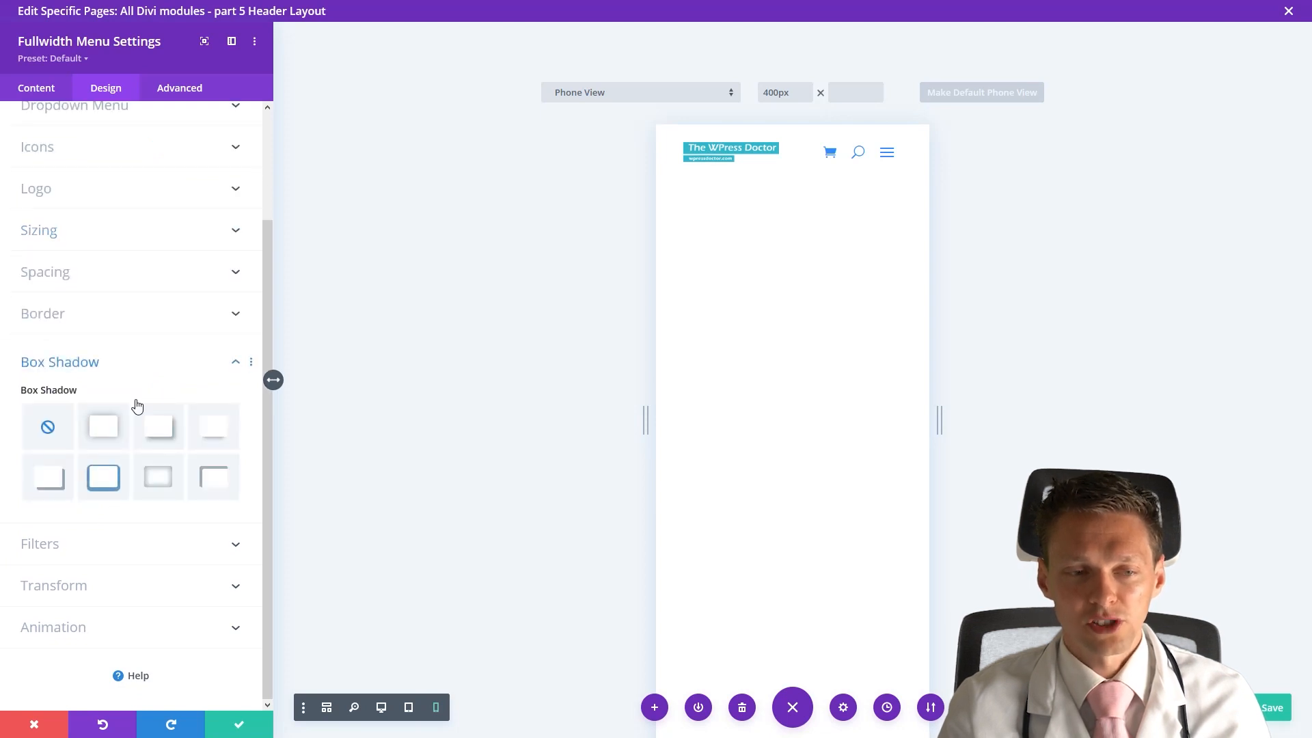
pyautogui.click(218, 442)
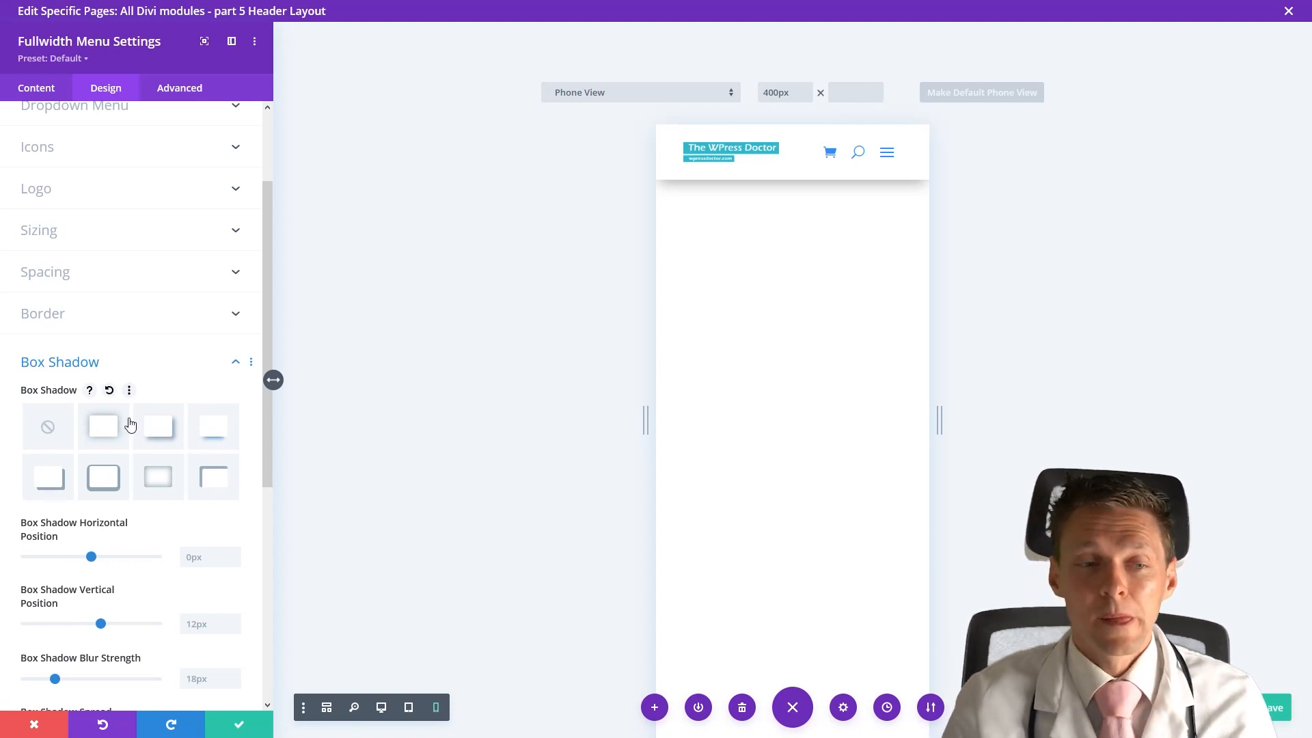
# Step: Switch the preview to desktop view and add a solid blue left border 47px wide to the Fullwidth Menu
pyautogui.click(380, 711)
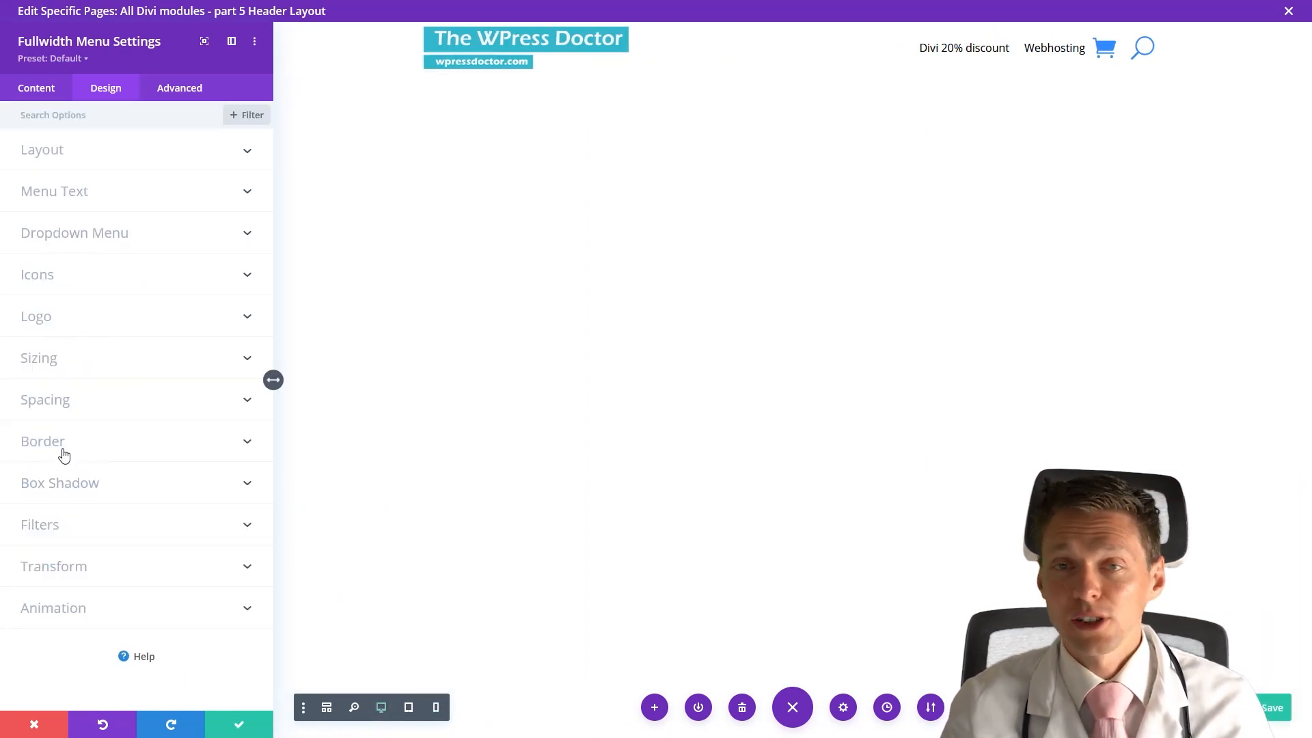
pyautogui.click(62, 449)
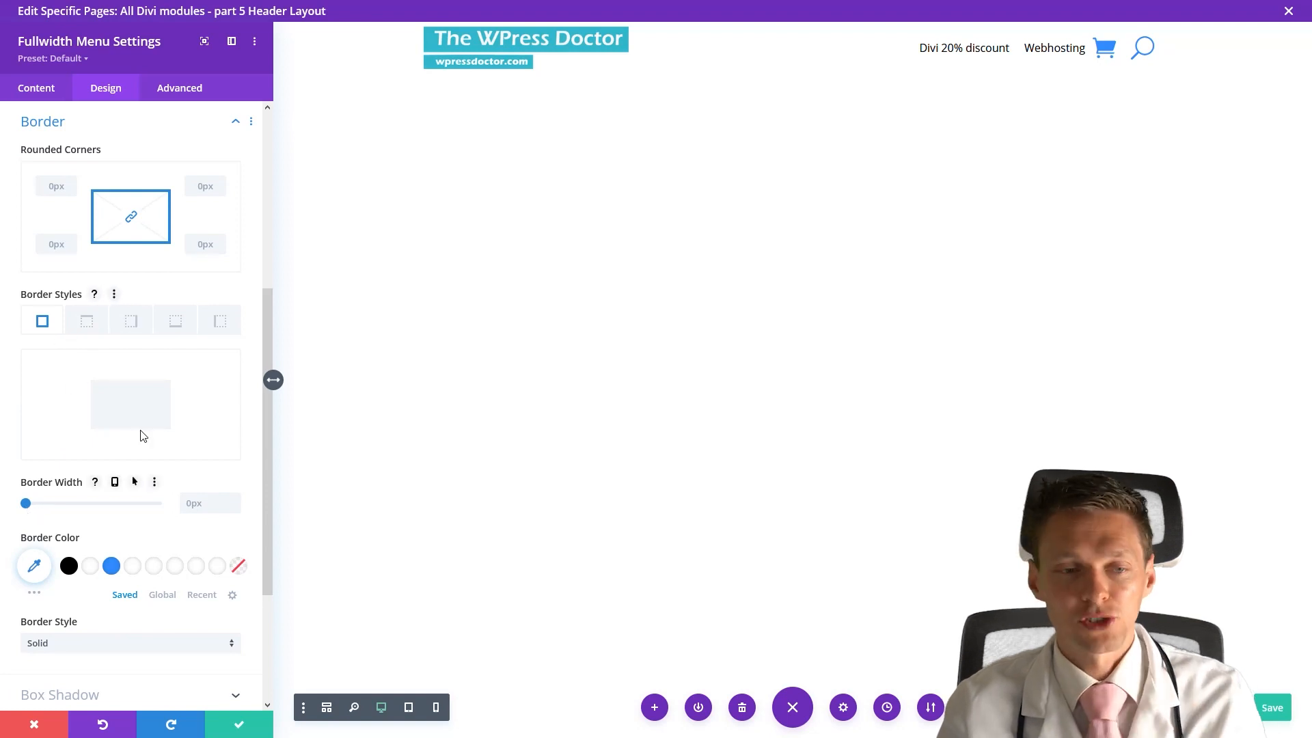
pyautogui.click(217, 326)
pyautogui.moveTo(31, 507); pyautogui.dragTo(149, 506)
pyautogui.click(111, 566)
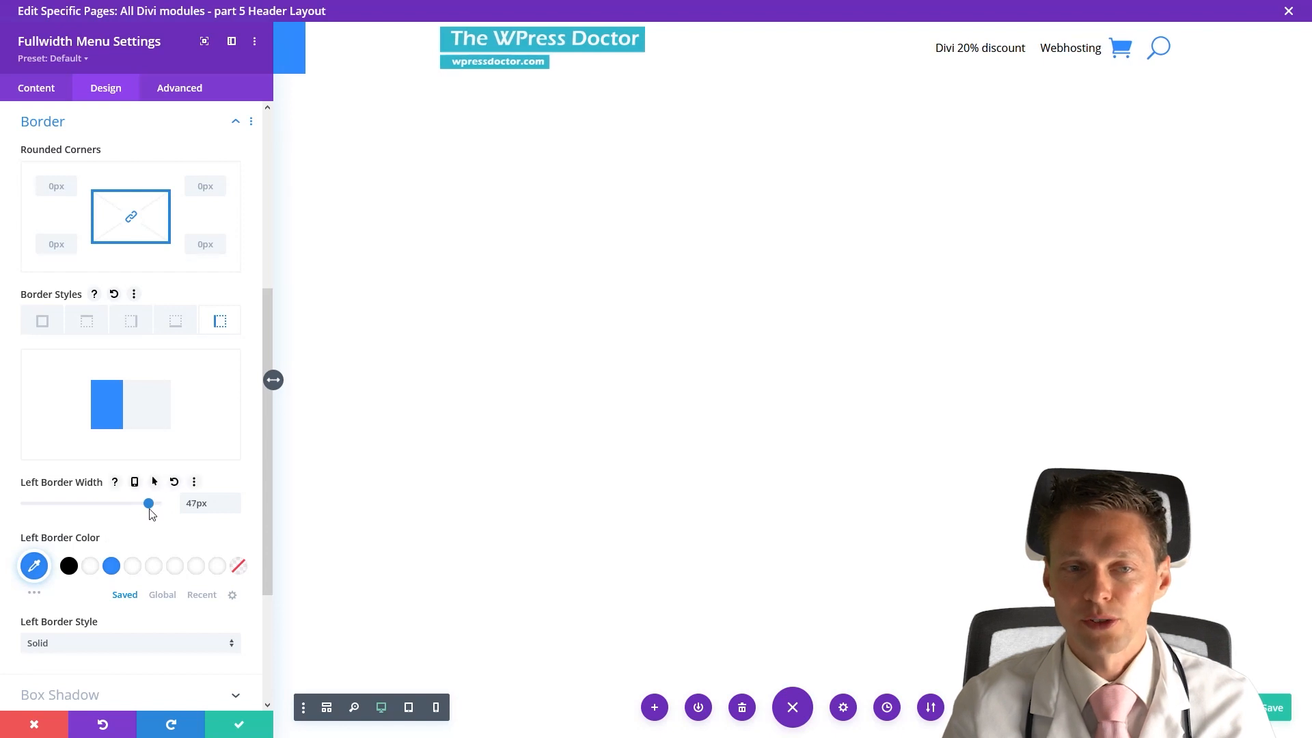
# Step: Add a solid blue bottom border to the Fullwidth Menu and reduce its width to 2px
pyautogui.click(175, 326)
pyautogui.moveTo(26, 504); pyautogui.dragTo(60, 517)
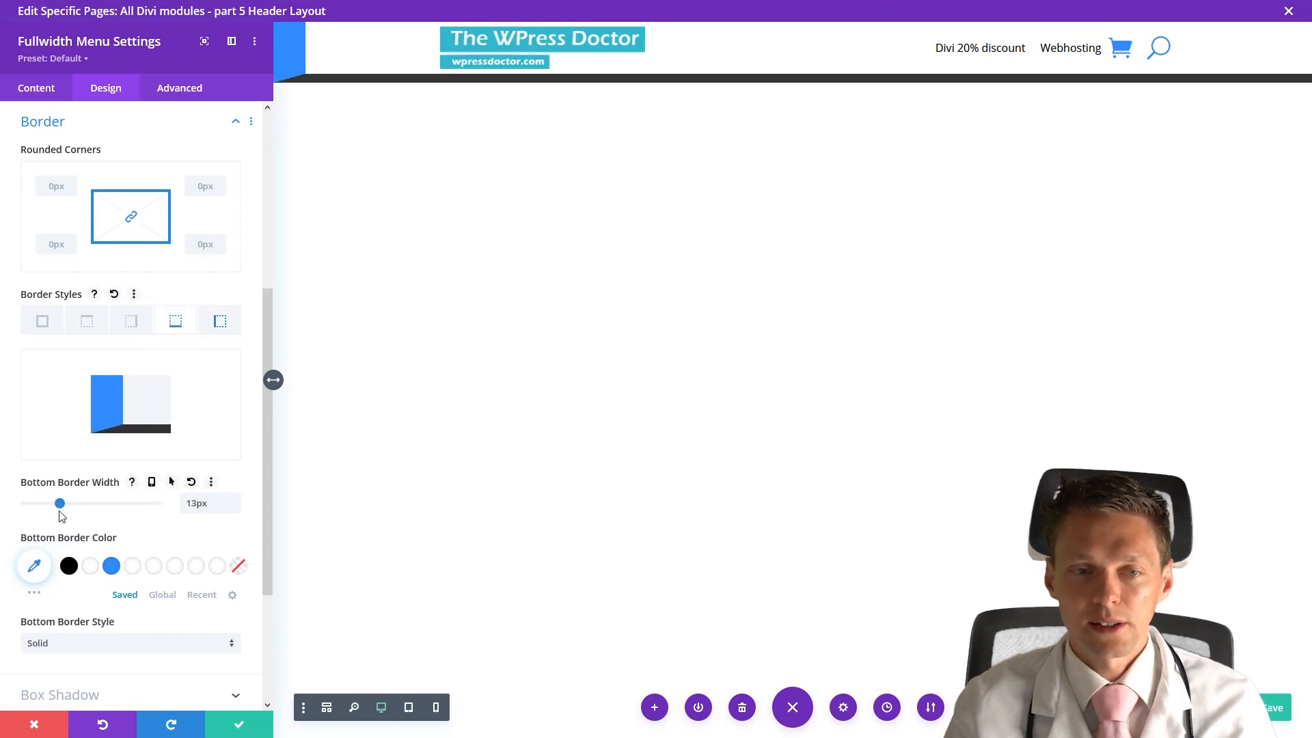
pyautogui.click(111, 565)
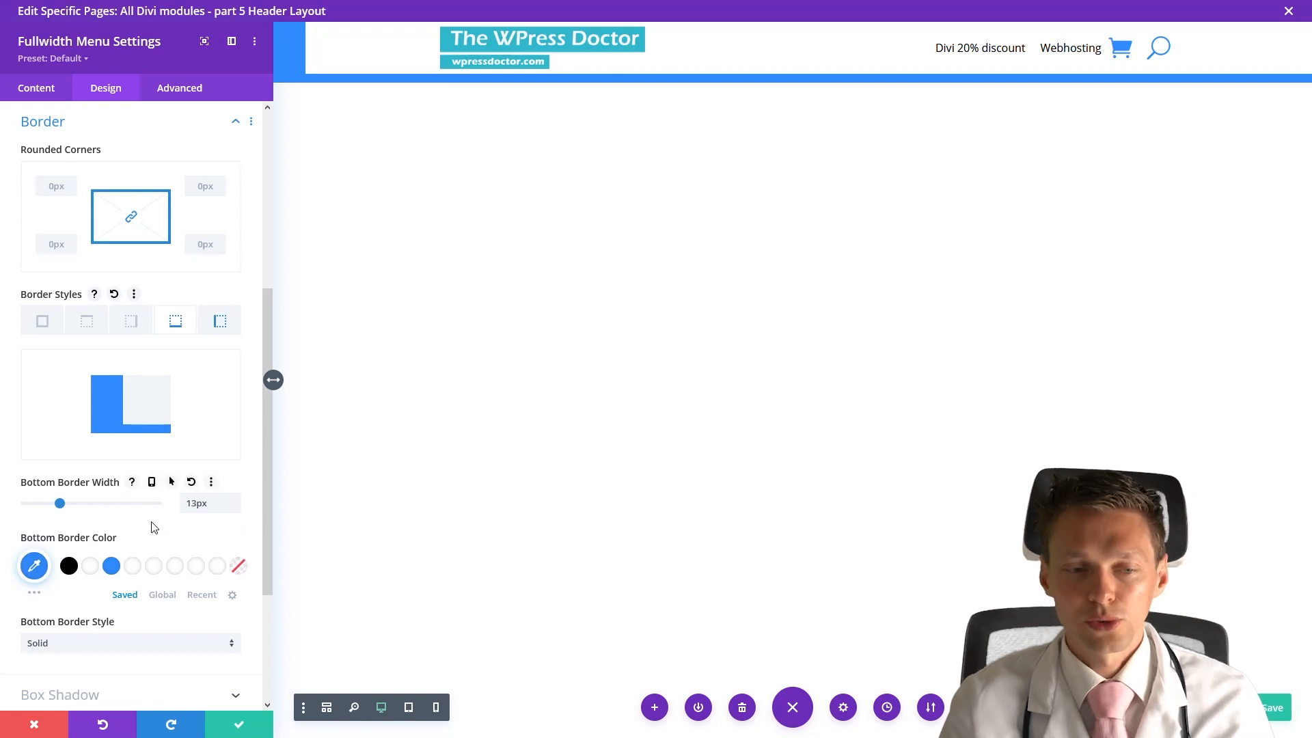
pyautogui.moveTo(57, 505); pyautogui.dragTo(32, 509)
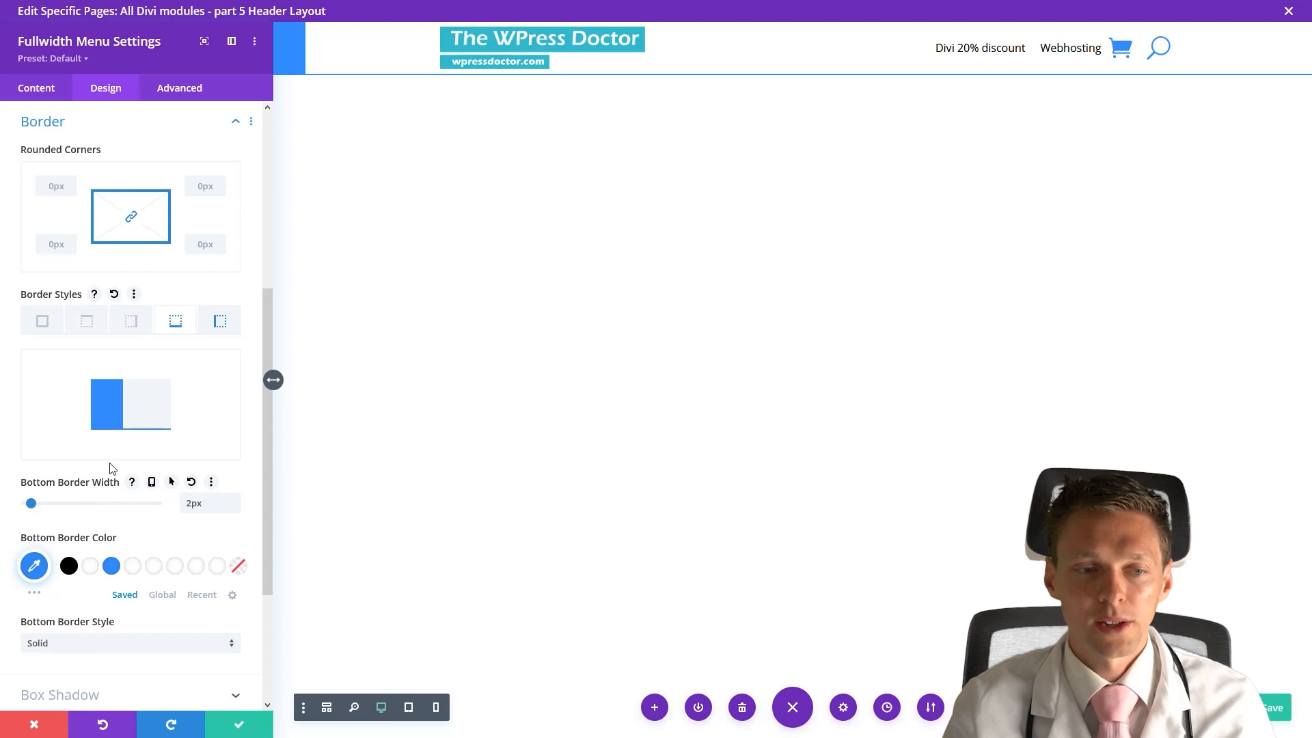
pyautogui.middleClick(185, 563)
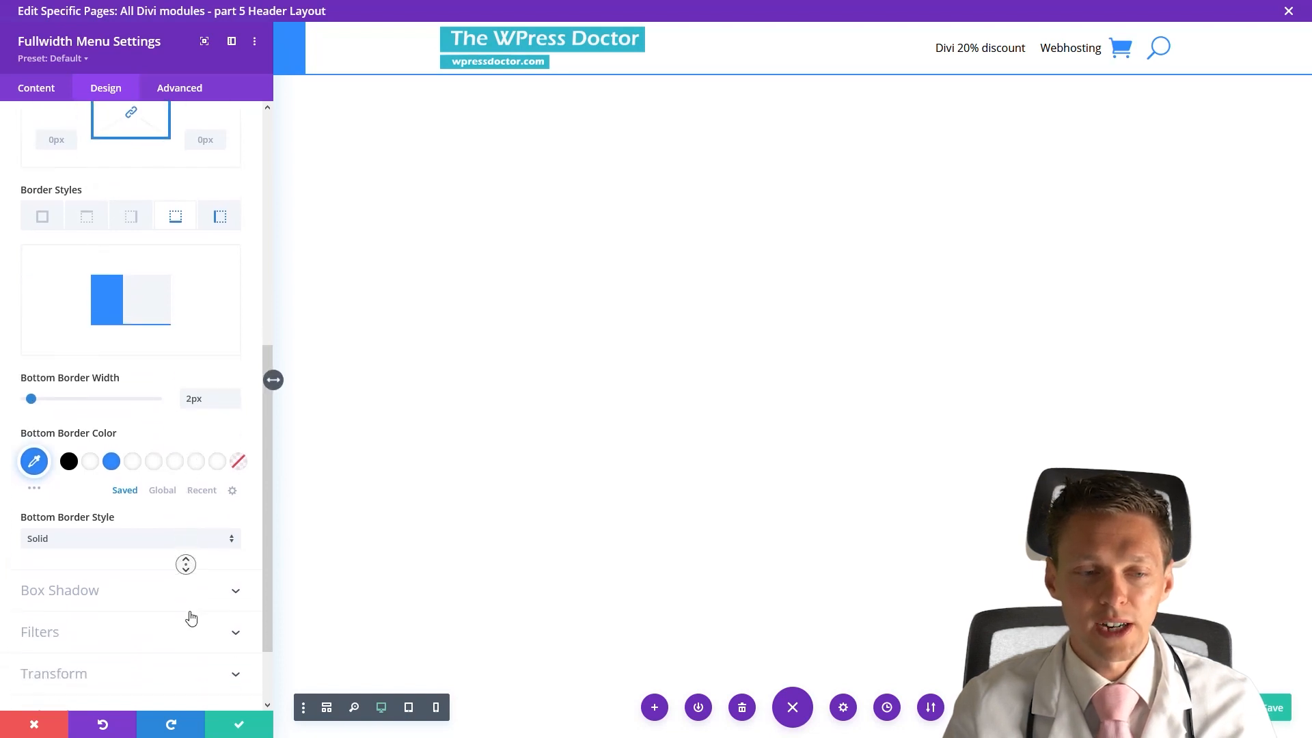
# Step: Apply the box shadow preset that falls along the lower edge to the fullwidth menu
pyautogui.click(104, 543)
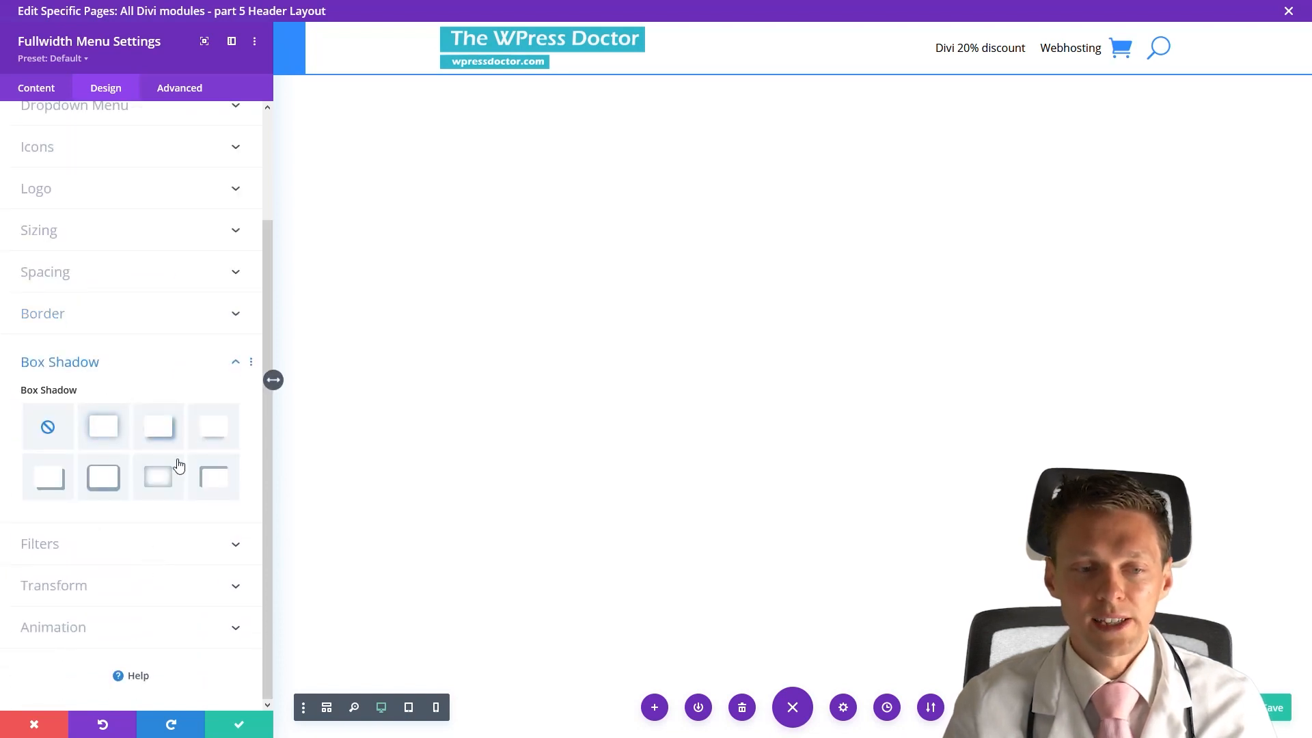
pyautogui.click(209, 438)
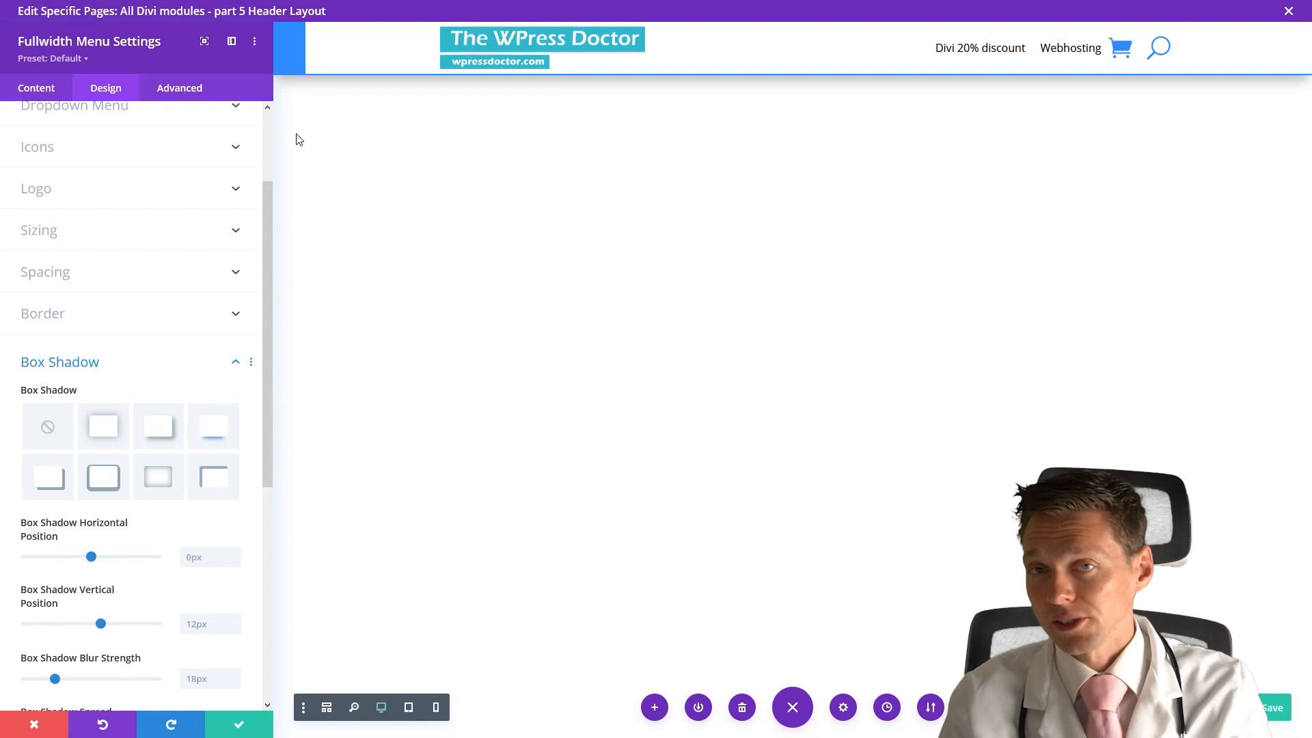
pyautogui.click(103, 360)
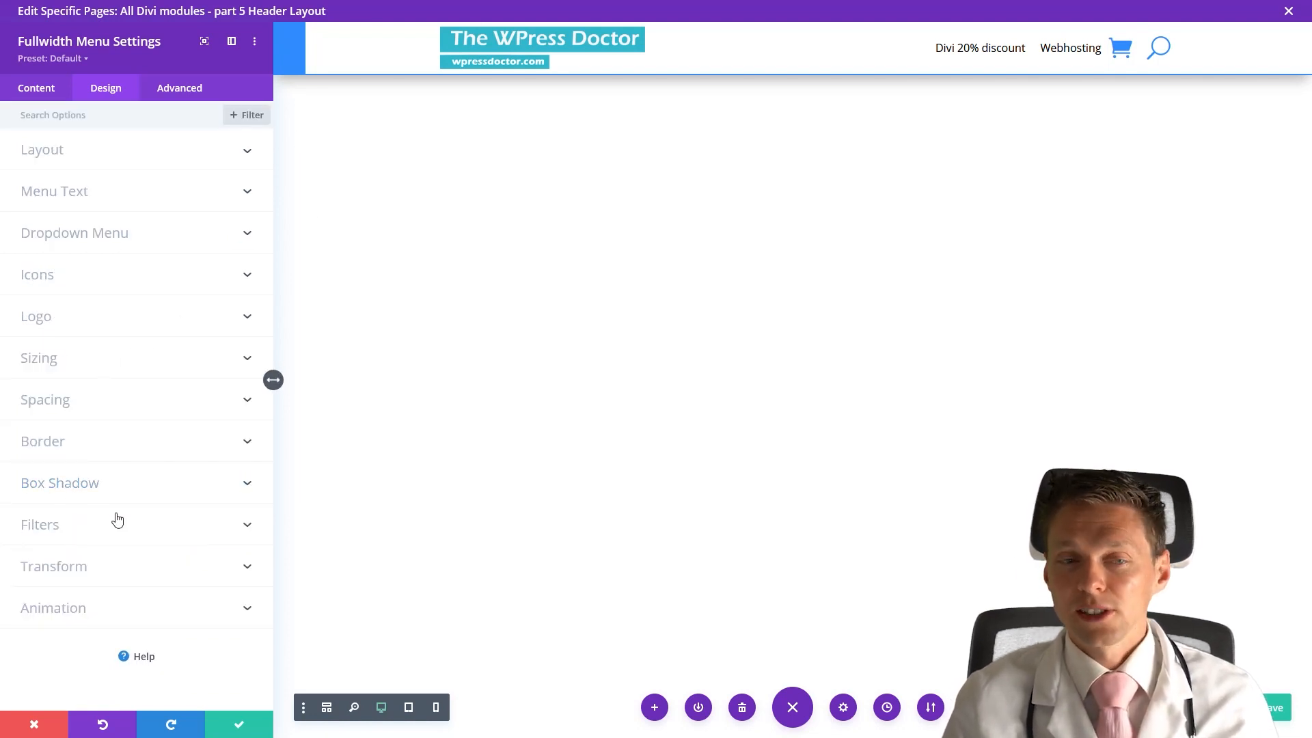
pyautogui.click(181, 99)
pyautogui.click(106, 87)
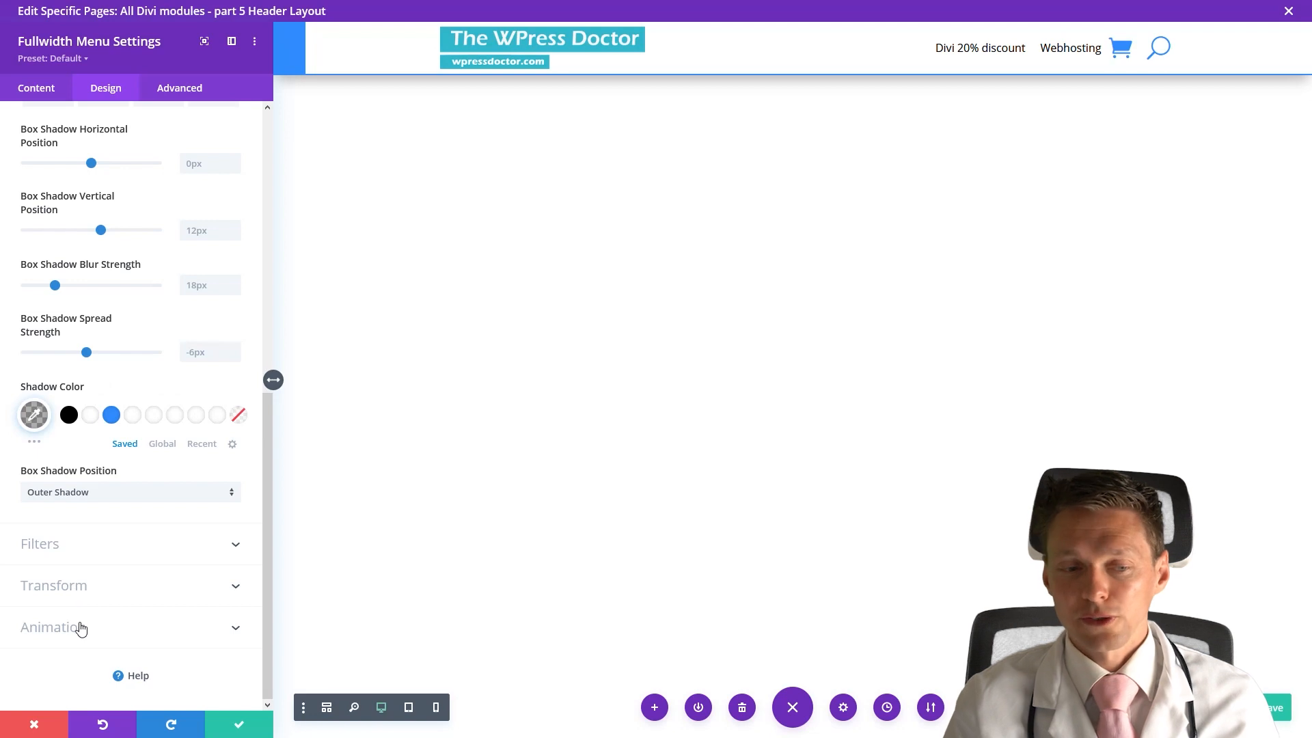
# Step: Set the fullwidth menu's sticky position to Stick to Top in its scroll effects and review the remaining sticky options
pyautogui.click(160, 101)
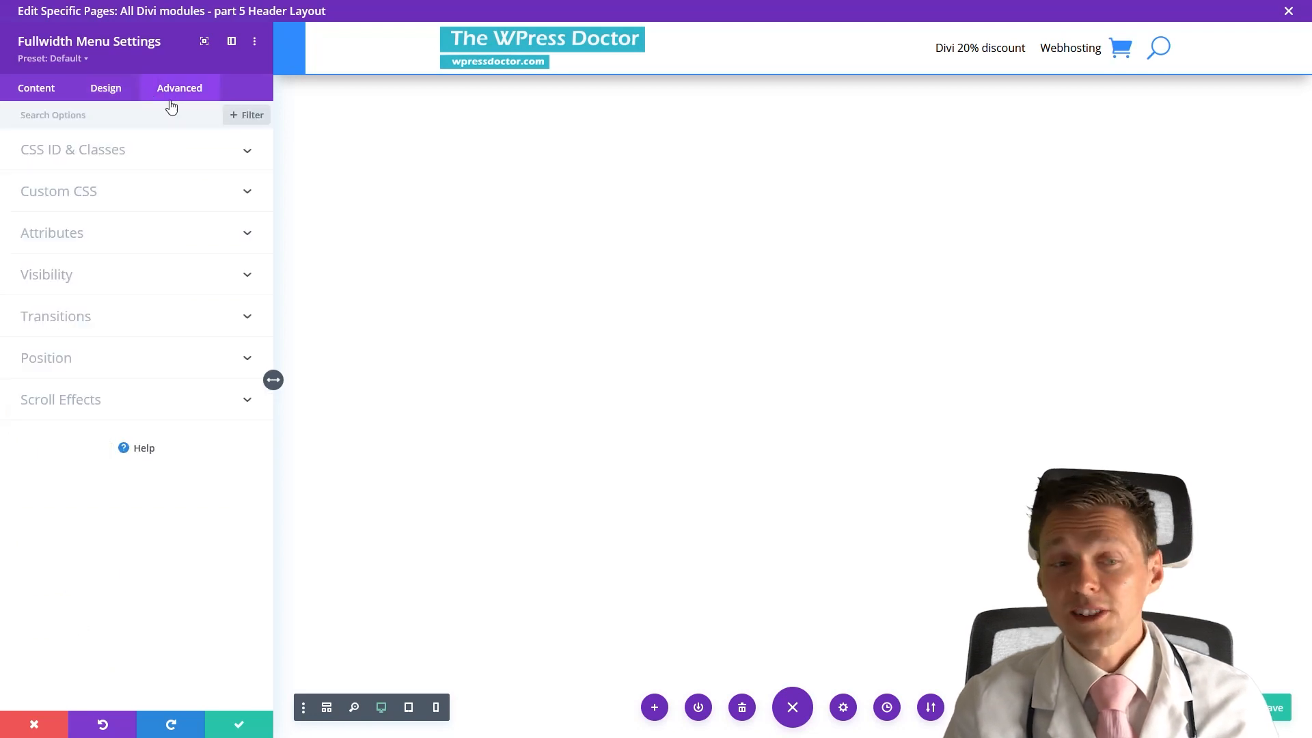
pyautogui.click(85, 400)
pyautogui.click(92, 458)
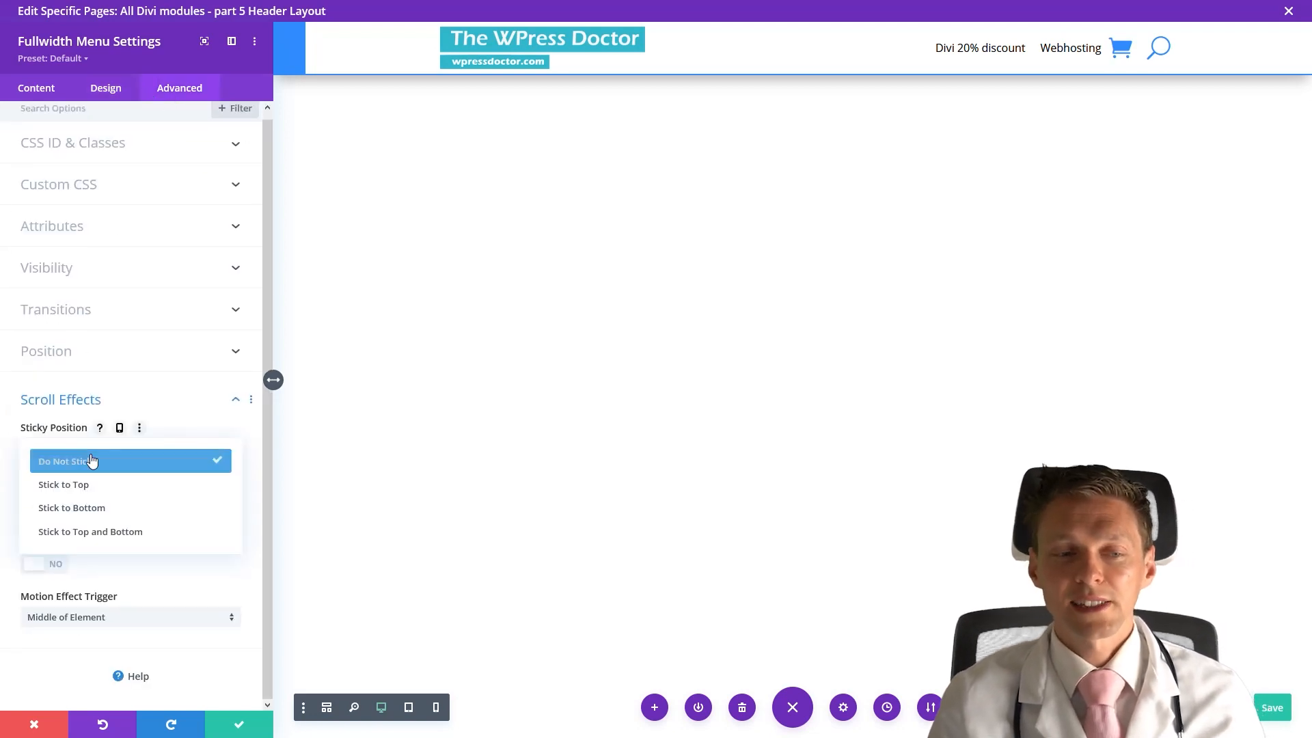
pyautogui.click(99, 488)
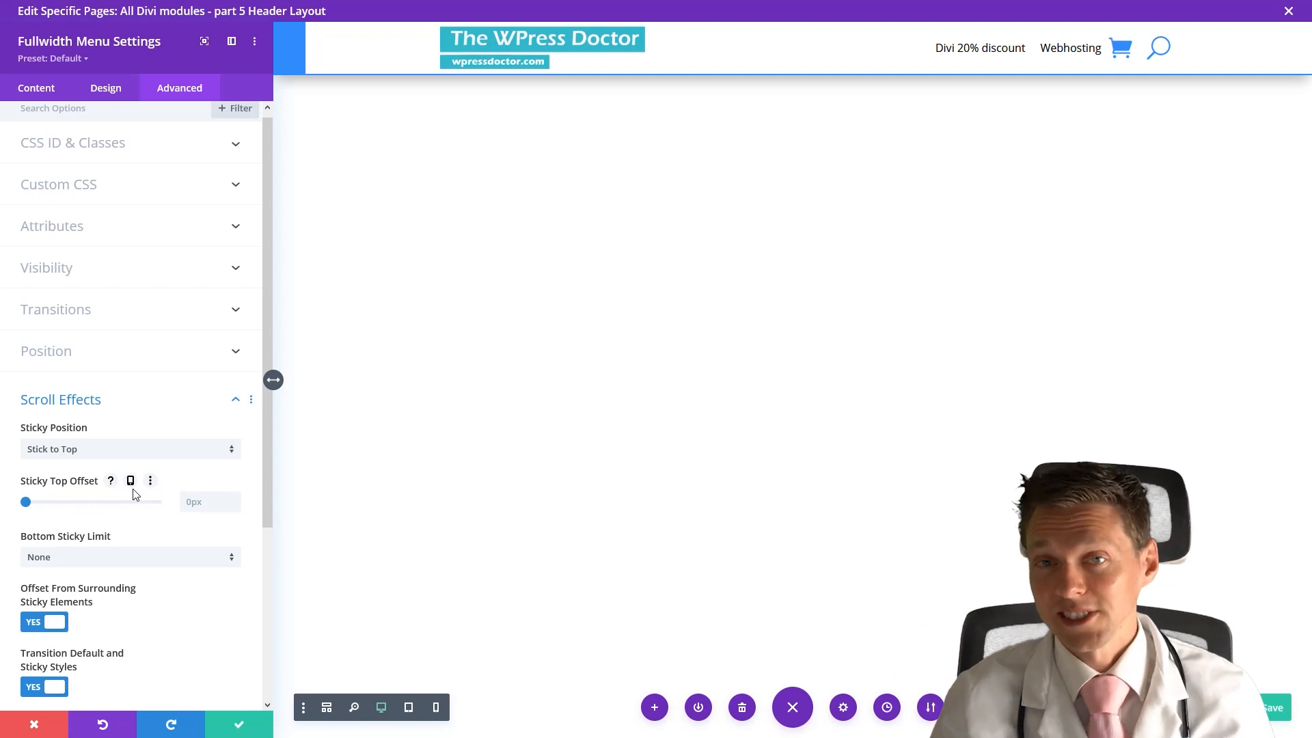
pyautogui.middleClick(170, 573)
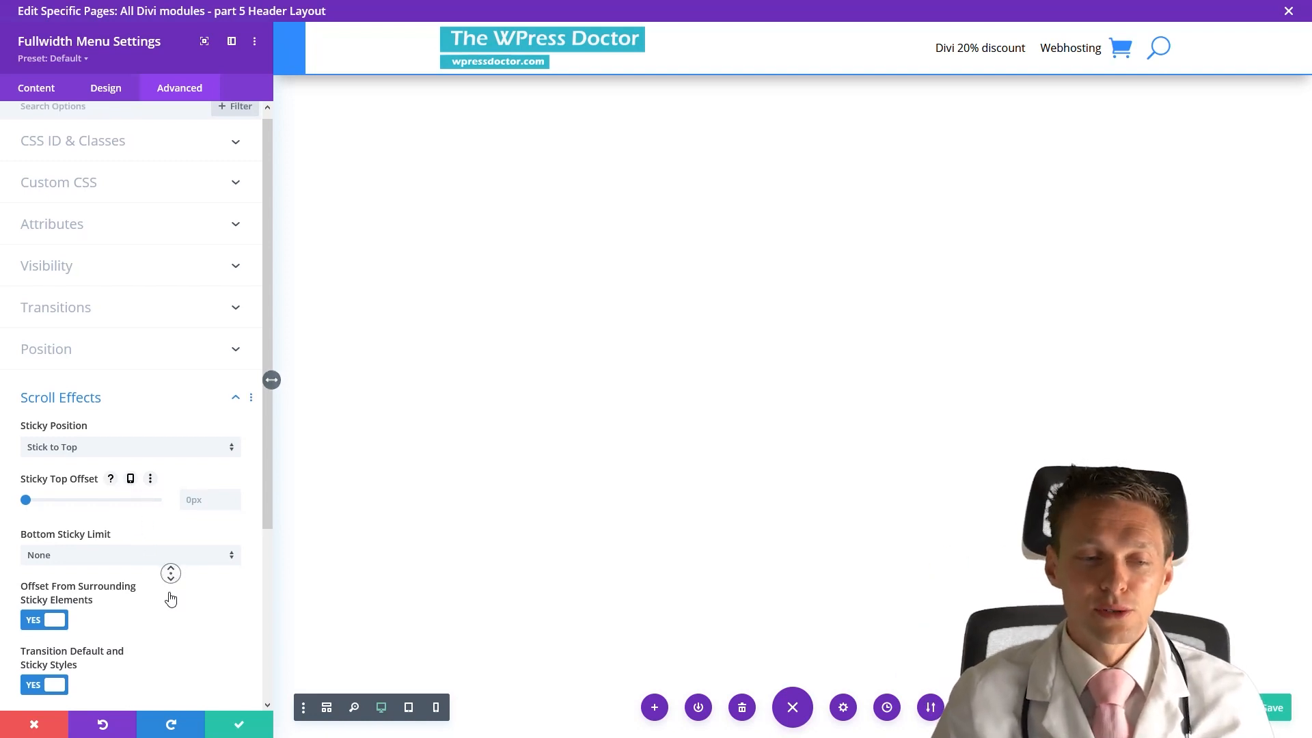
pyautogui.middleClick(170, 594)
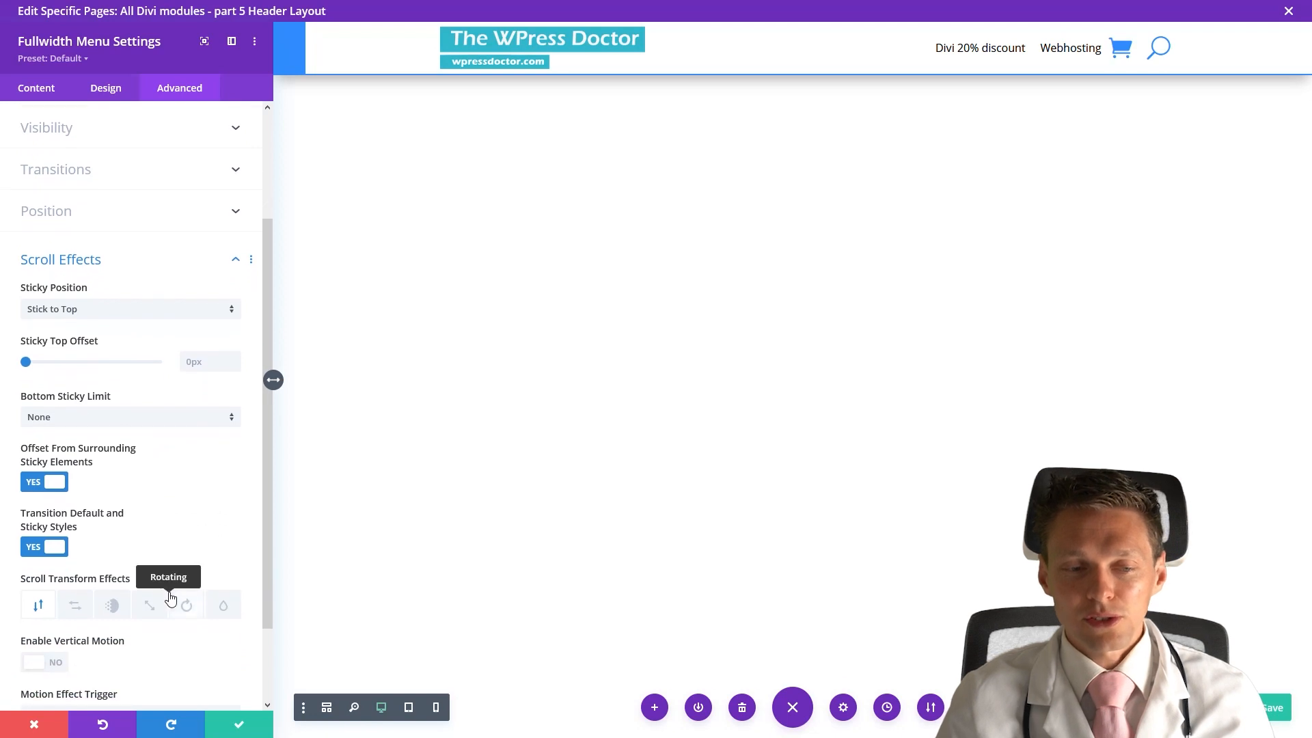
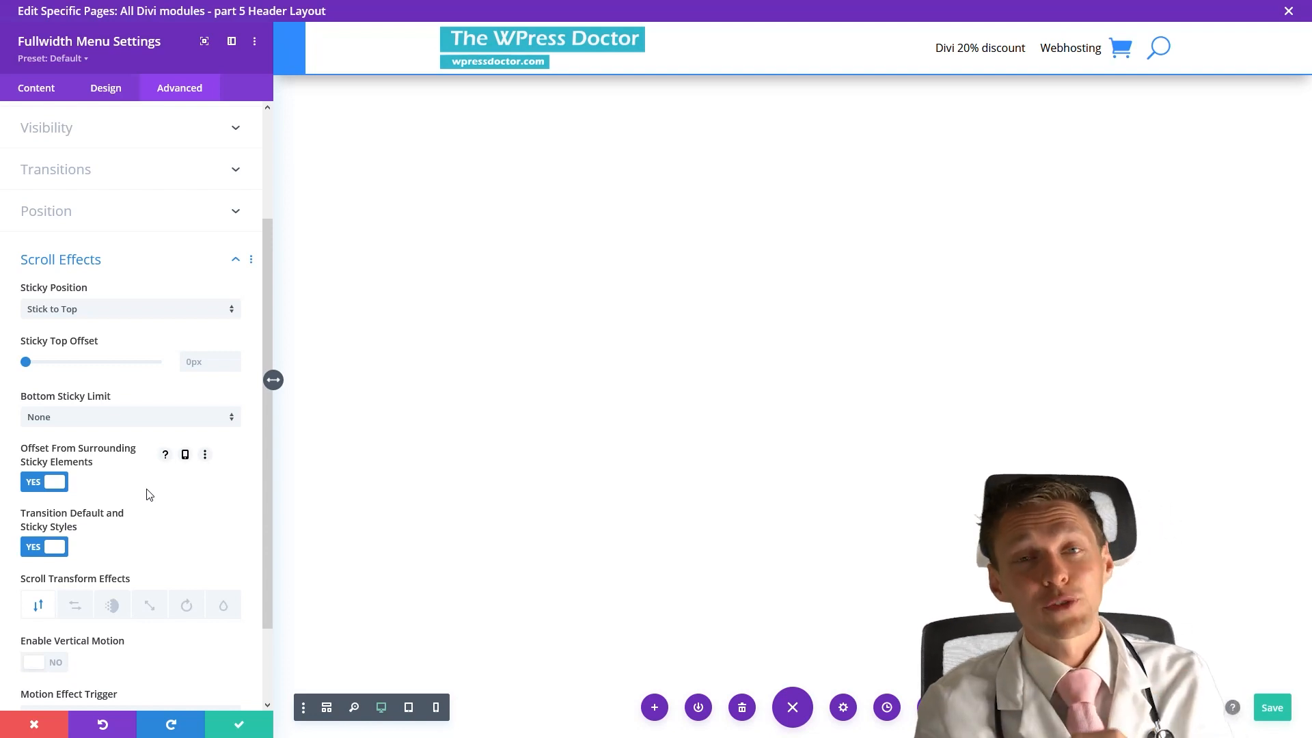
# Step: Insert a fullwidth section below the Babysitter Services section and add a Fullwidth Portfolio module to it
pyautogui.scroll(-3, 248, 662)
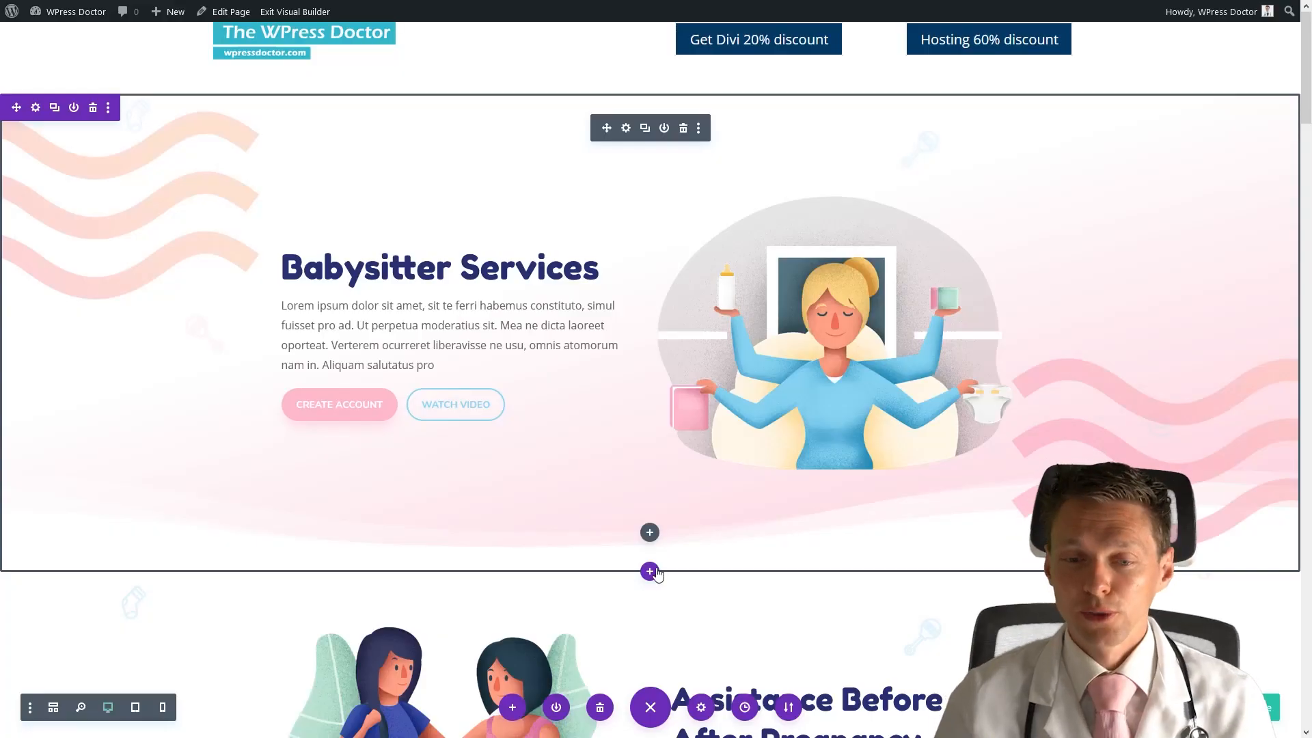
pyautogui.click(649, 571)
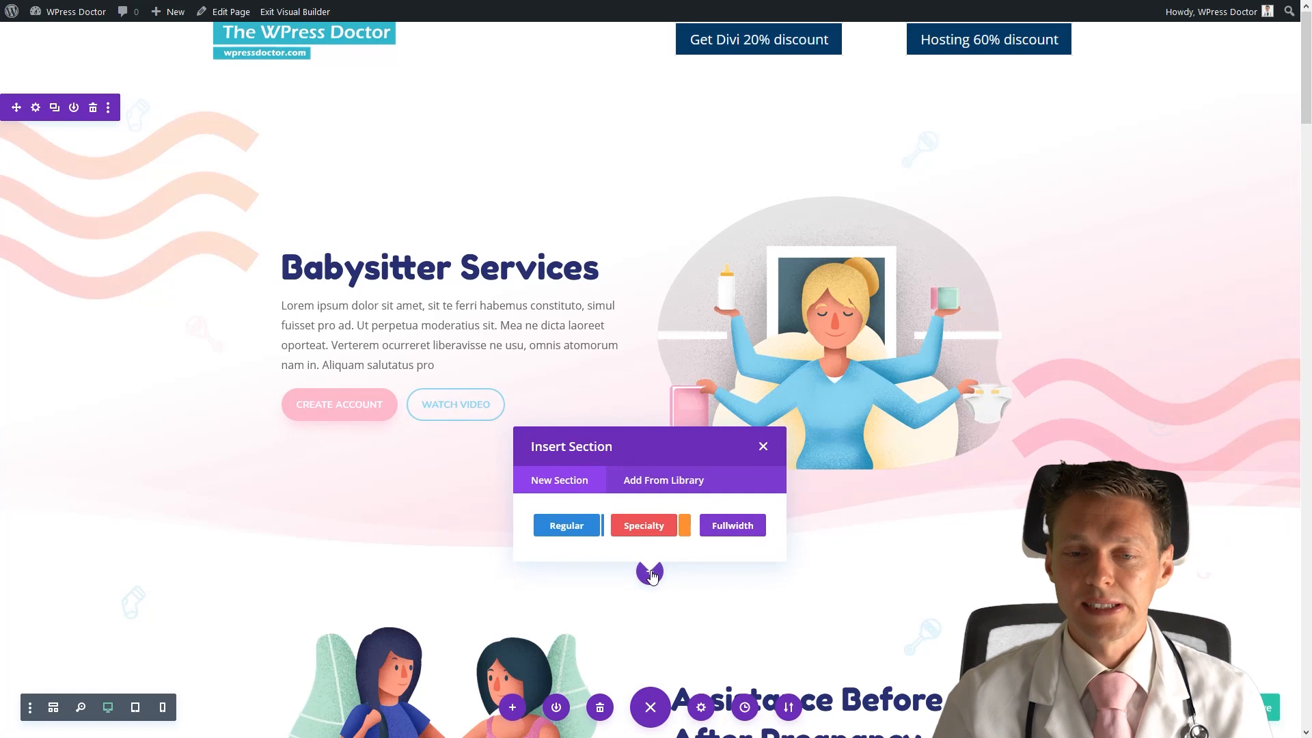
pyautogui.click(731, 526)
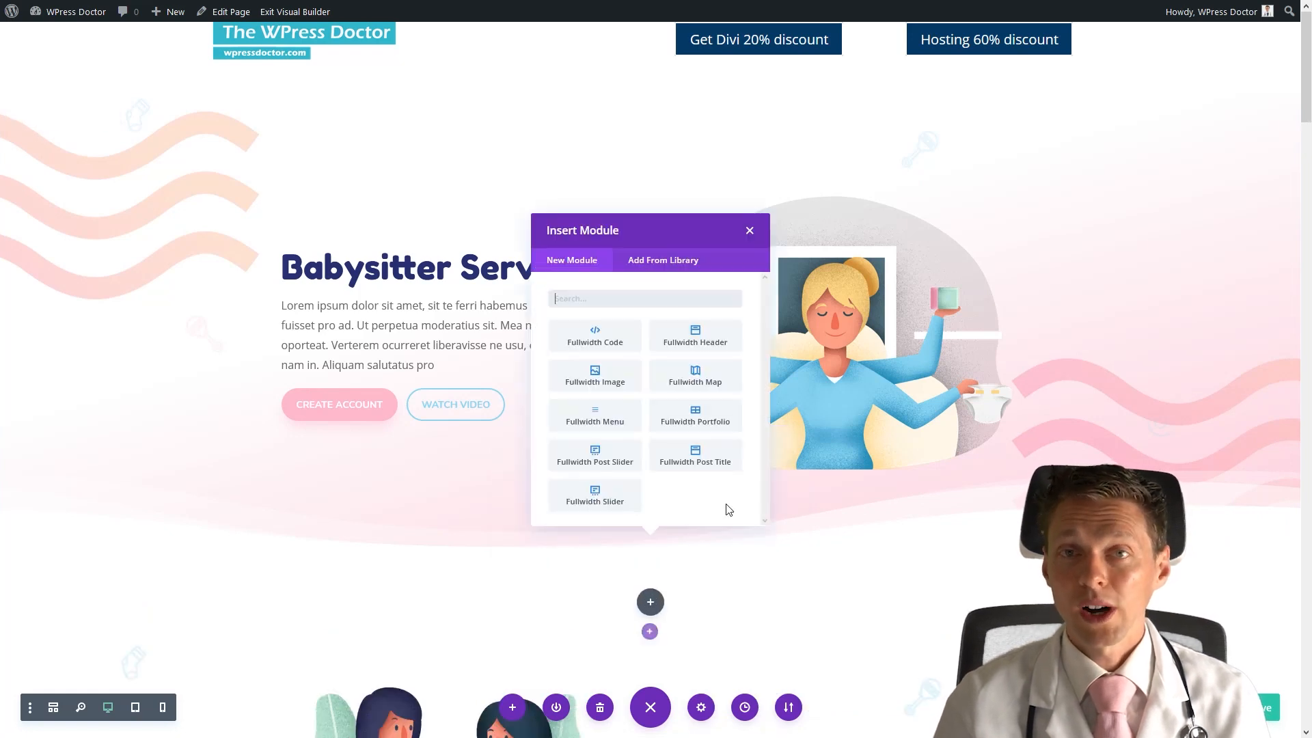
pyautogui.click(702, 451)
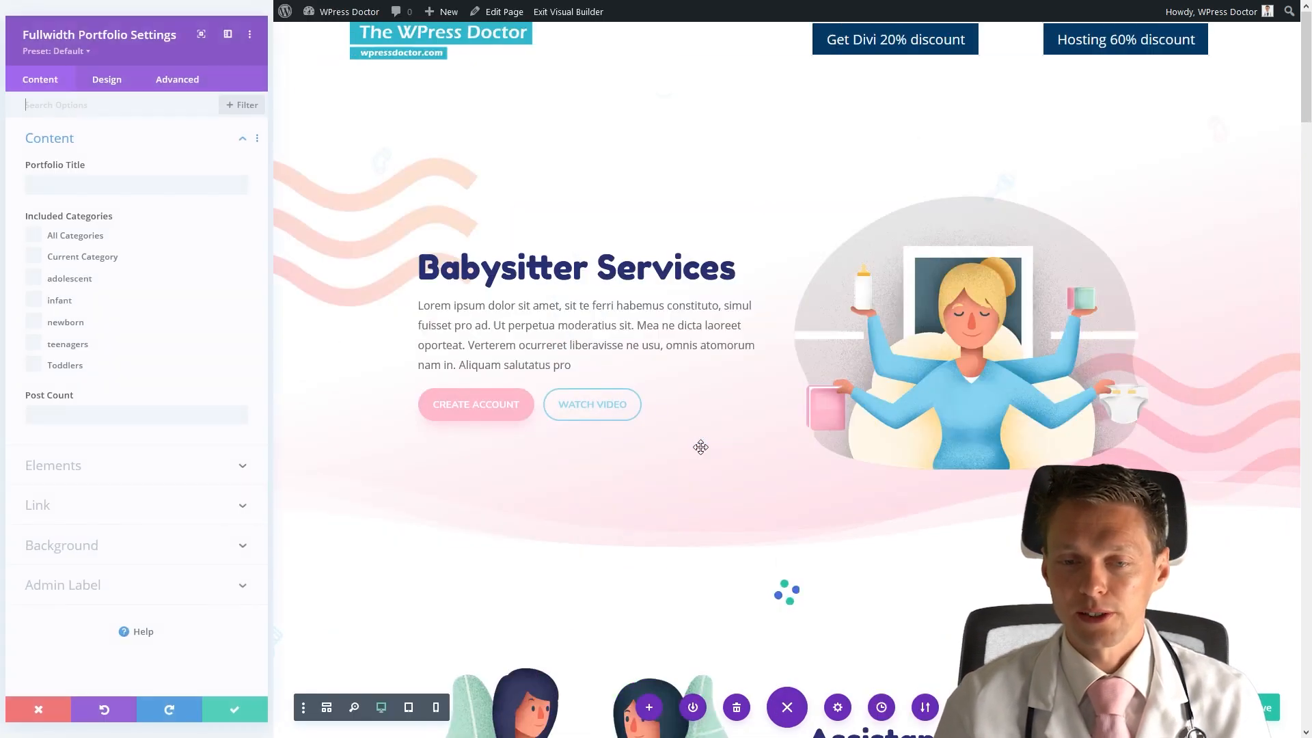
# Step: Title the portfolio "A awesome title" and save the module settings
pyautogui.middleClick(929, 361)
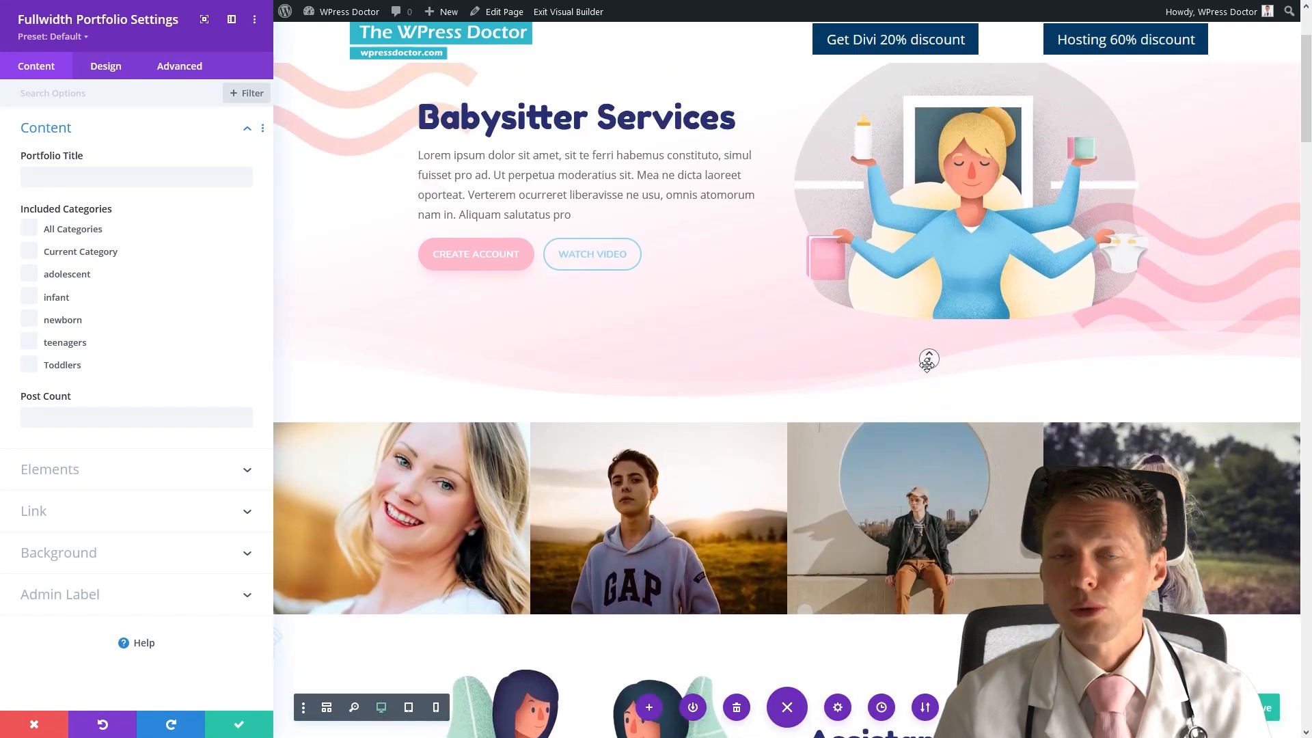
pyautogui.middleClick(926, 364)
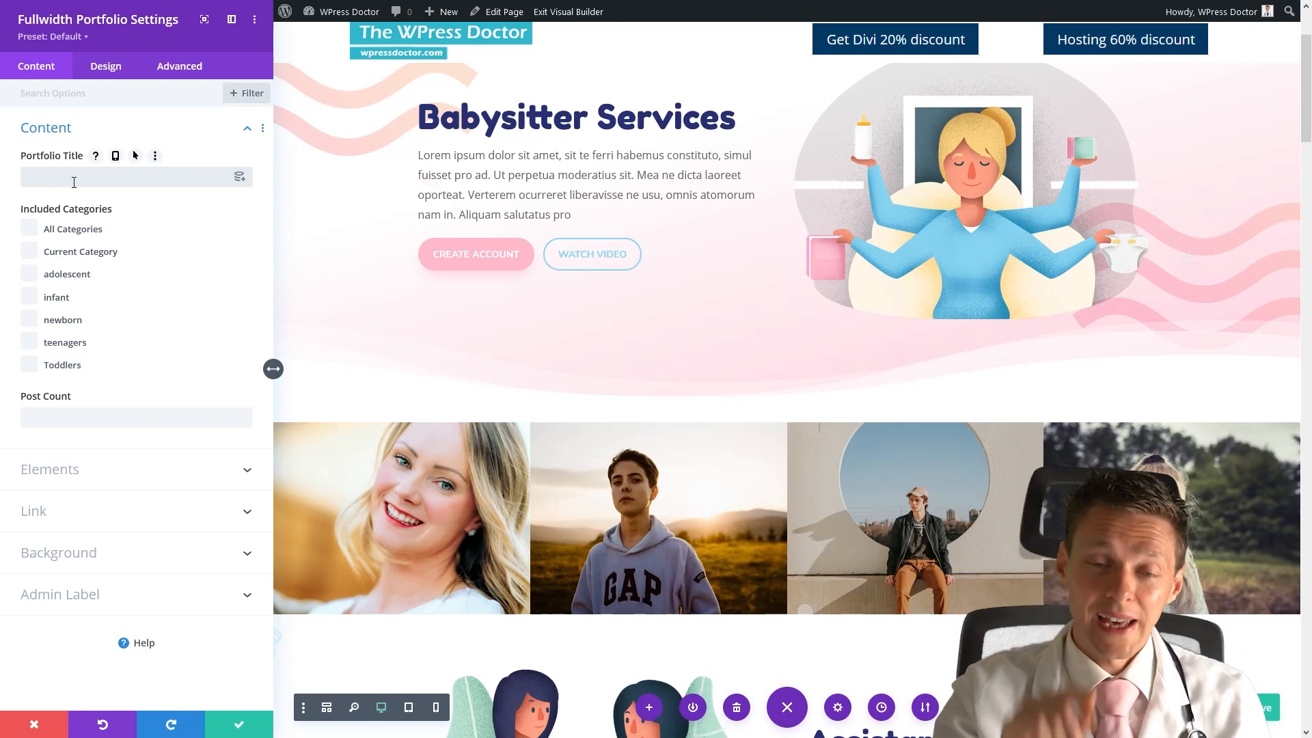
pyautogui.write('A awesome title')
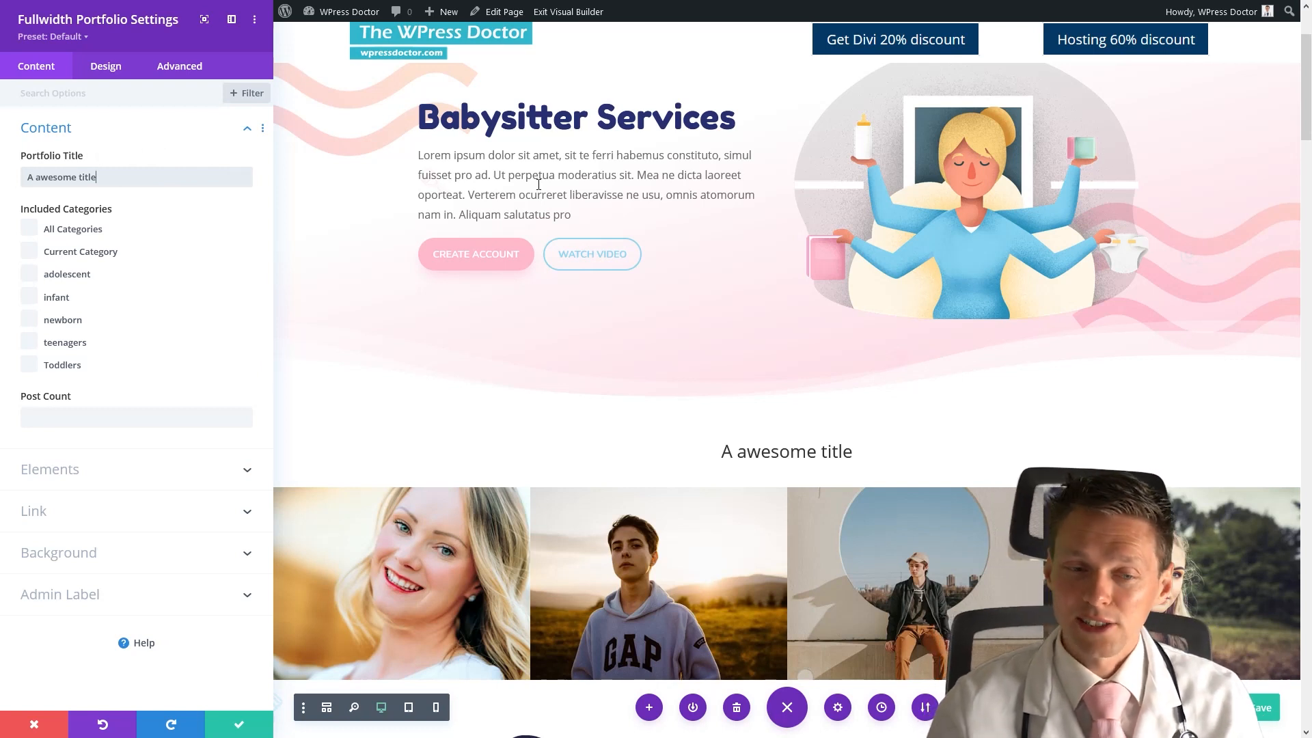
pyautogui.click(239, 724)
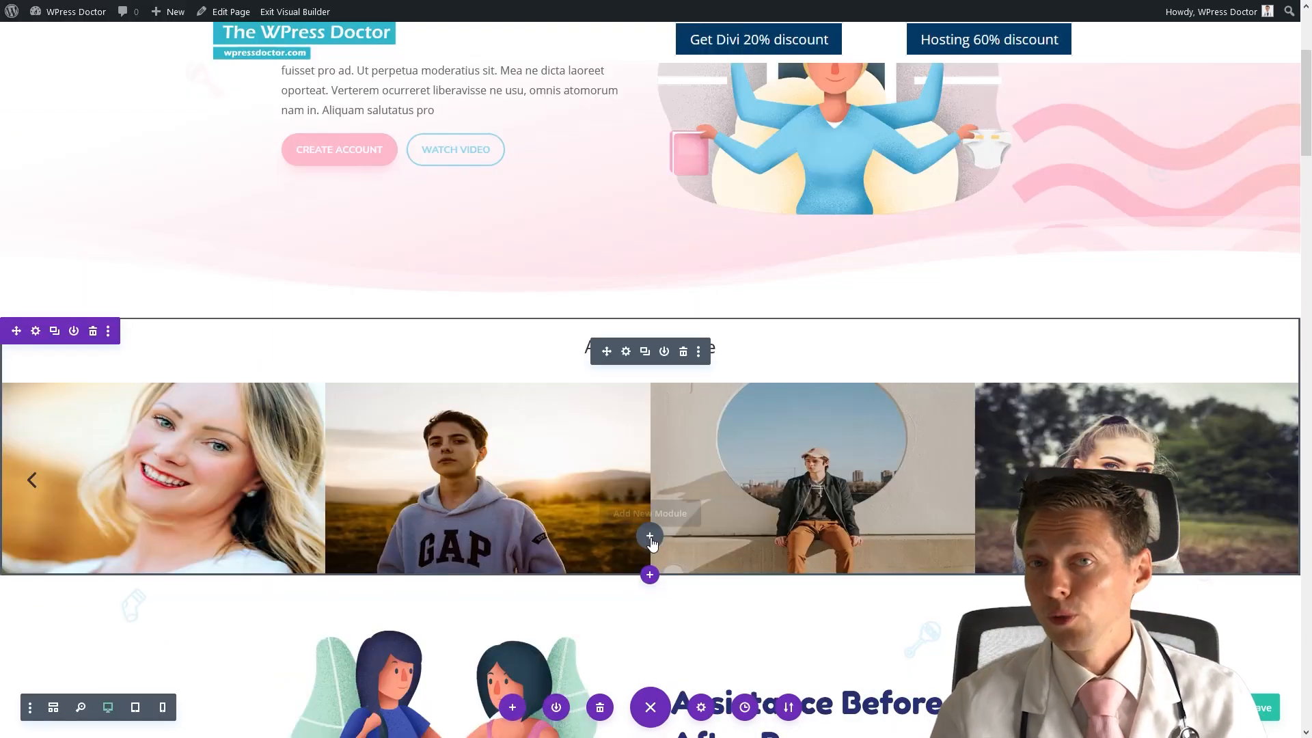
# Step: Reopen the Fullwidth Portfolio settings and try the adolescent and infant categories as the included categories
pyautogui.click(650, 537)
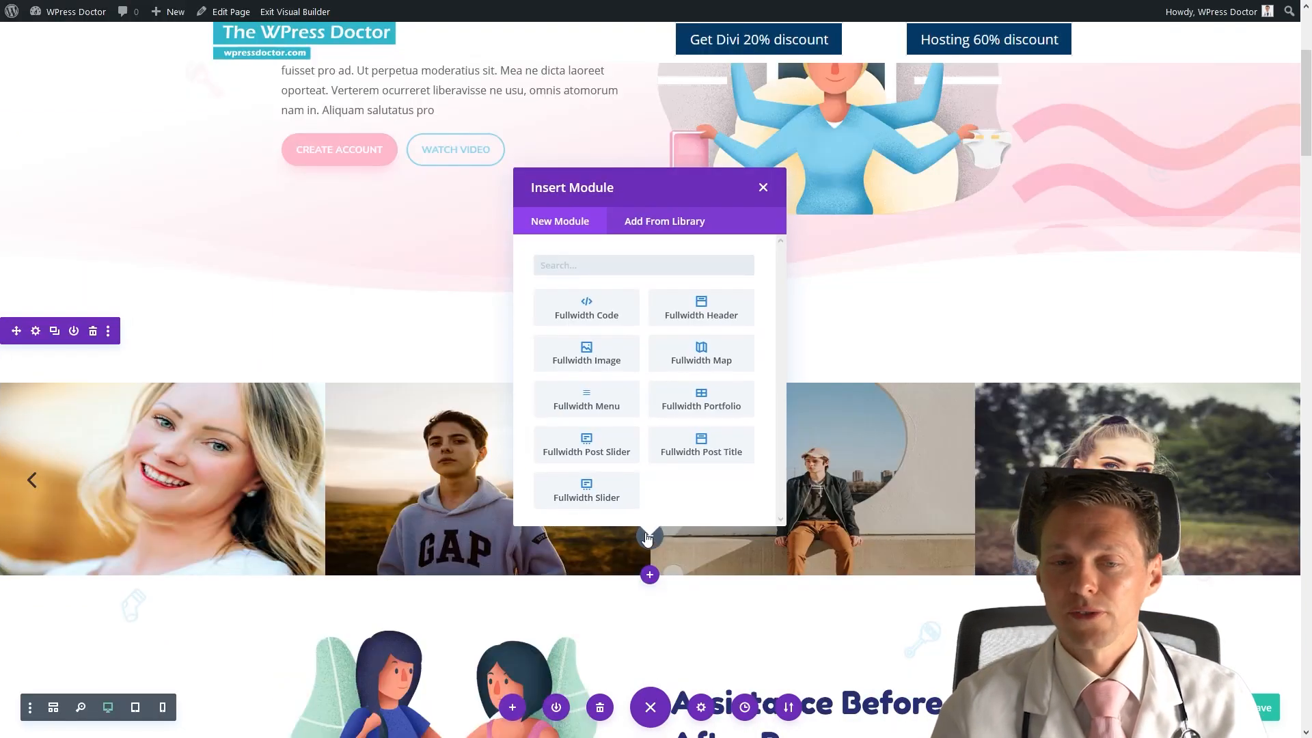
pyautogui.click(762, 187)
pyautogui.click(631, 353)
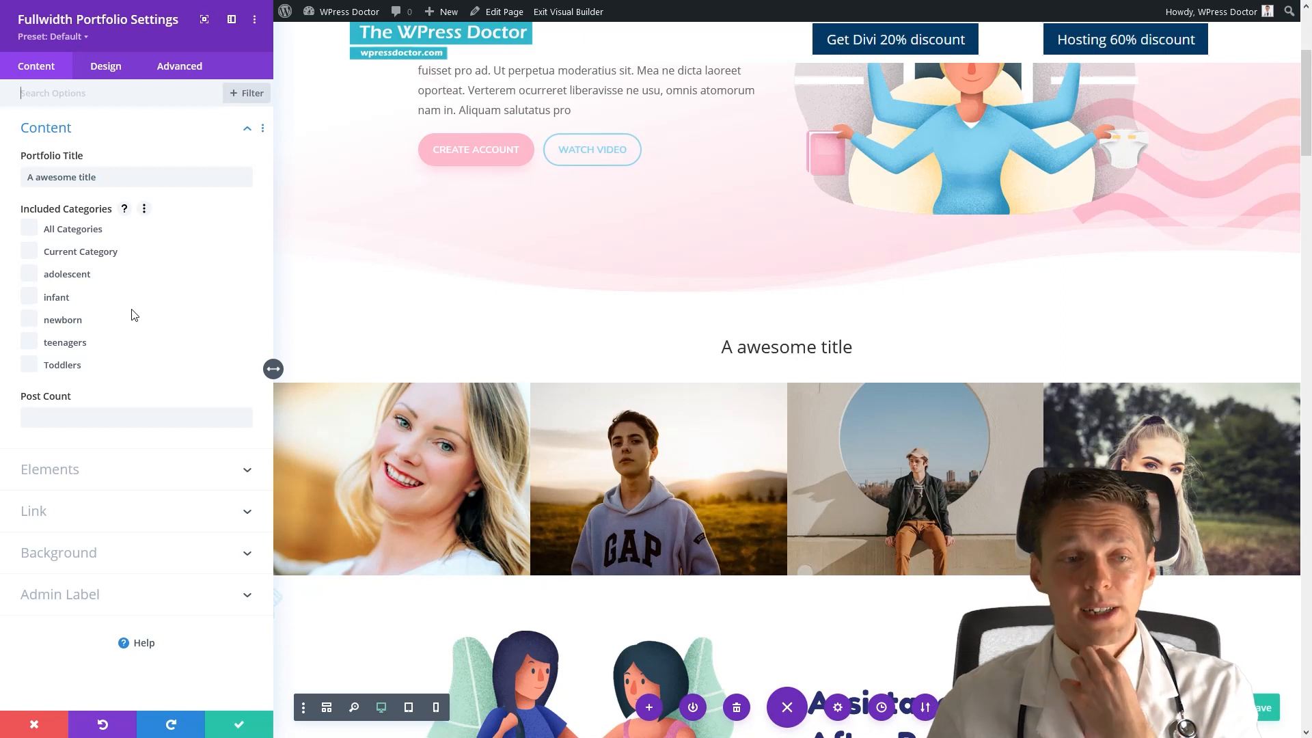
pyautogui.click(29, 280)
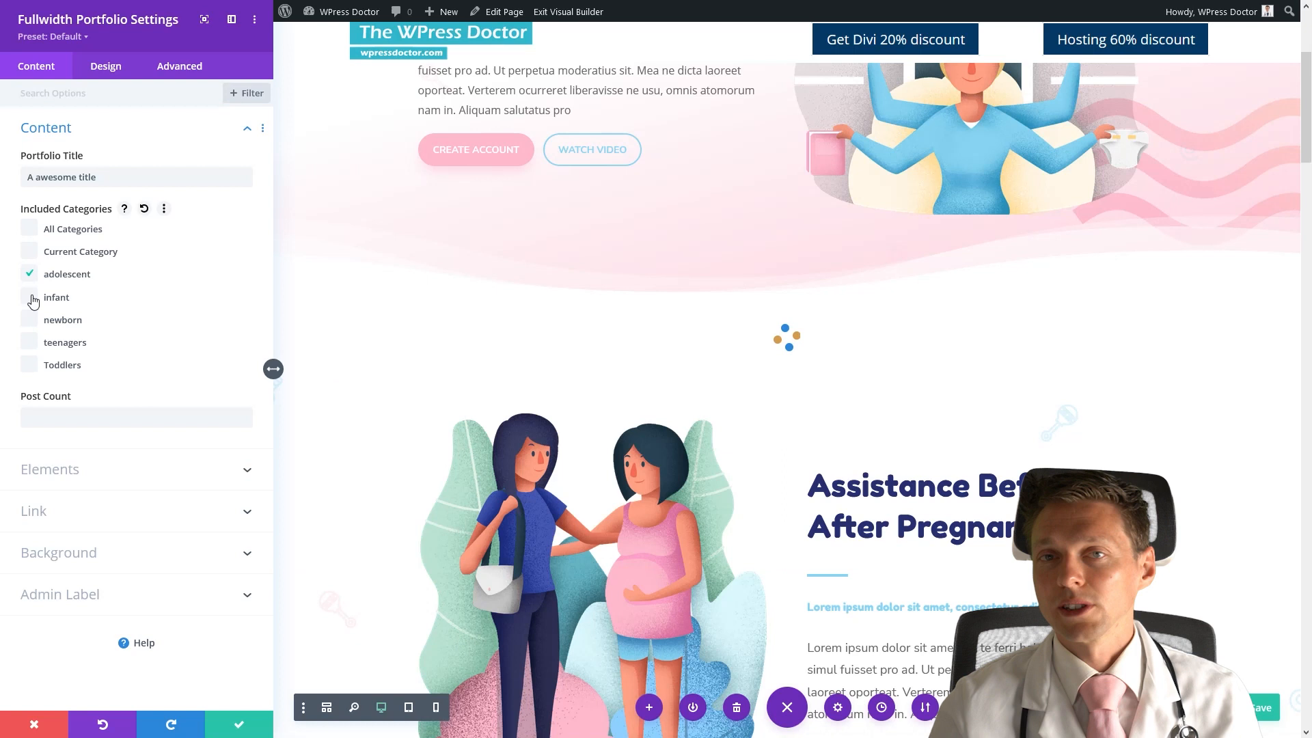
pyautogui.click(31, 297)
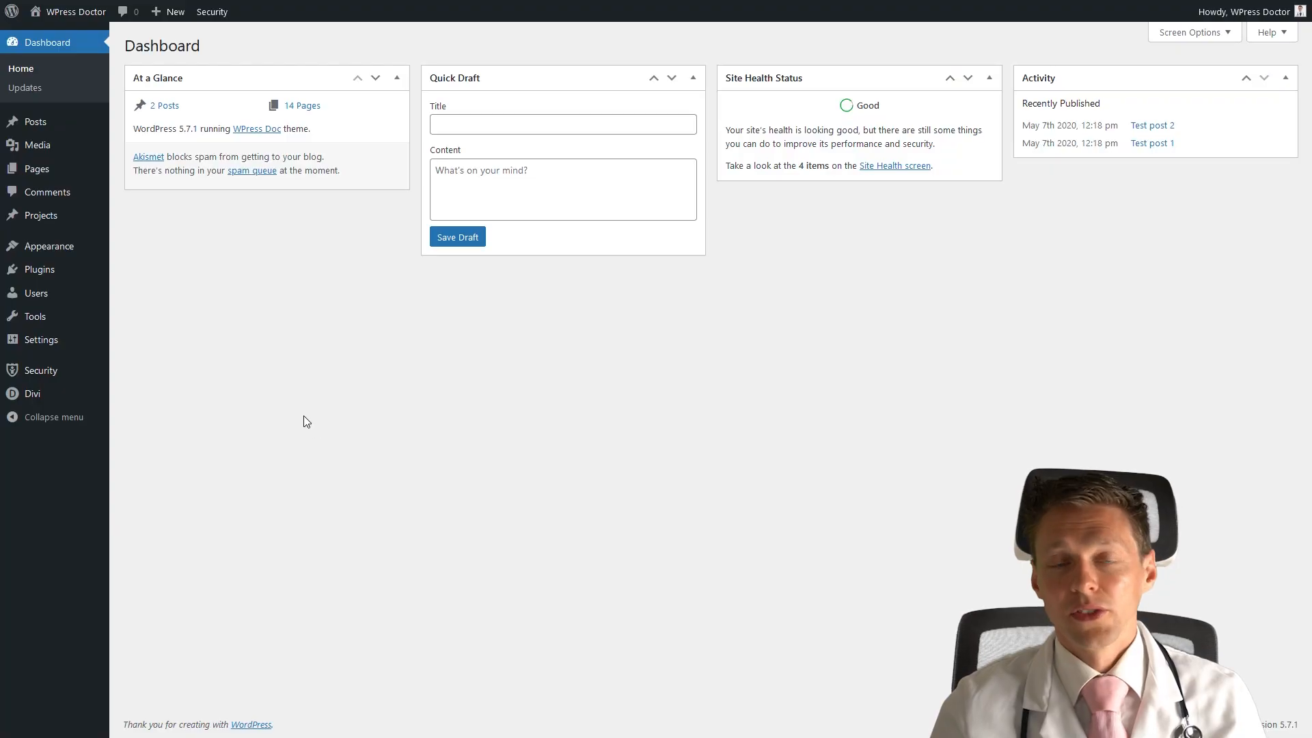
# Step: Switch to the WordPress dashboard and review the list of all projects with their project categories
pyautogui.moveTo(41, 217)
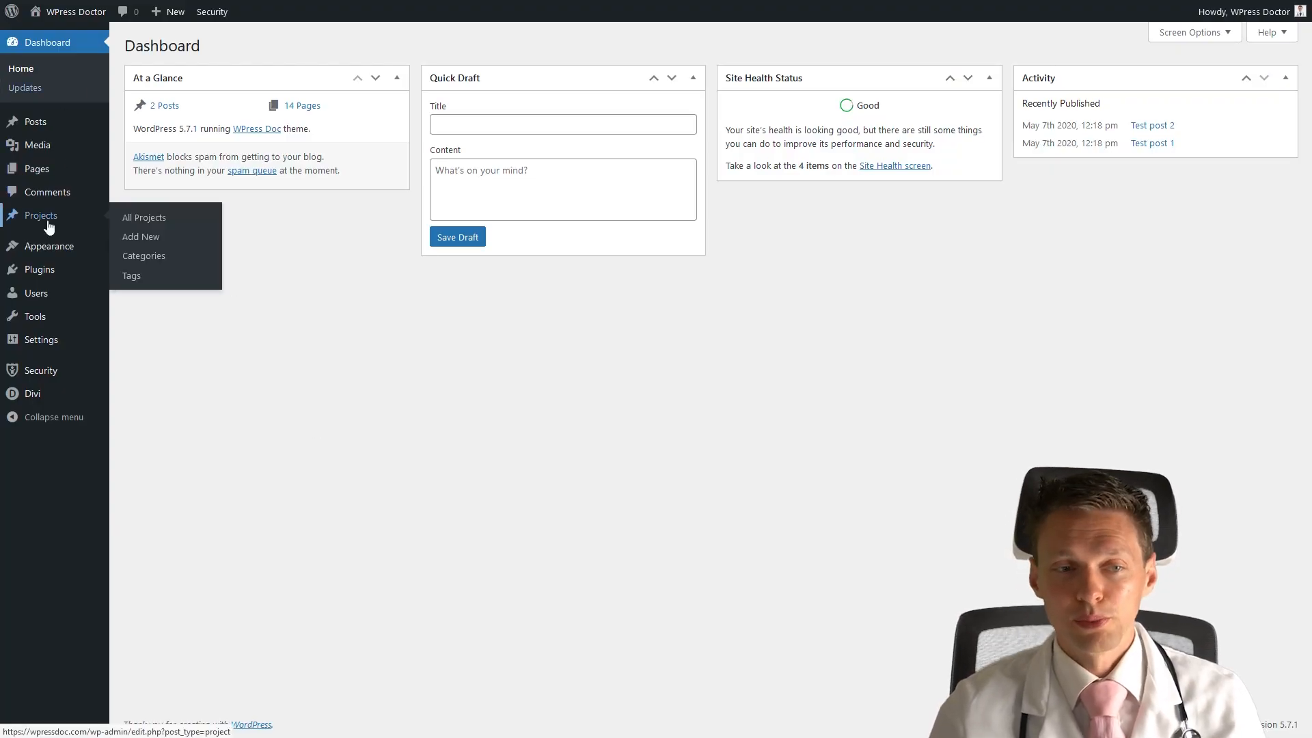
pyautogui.click(136, 219)
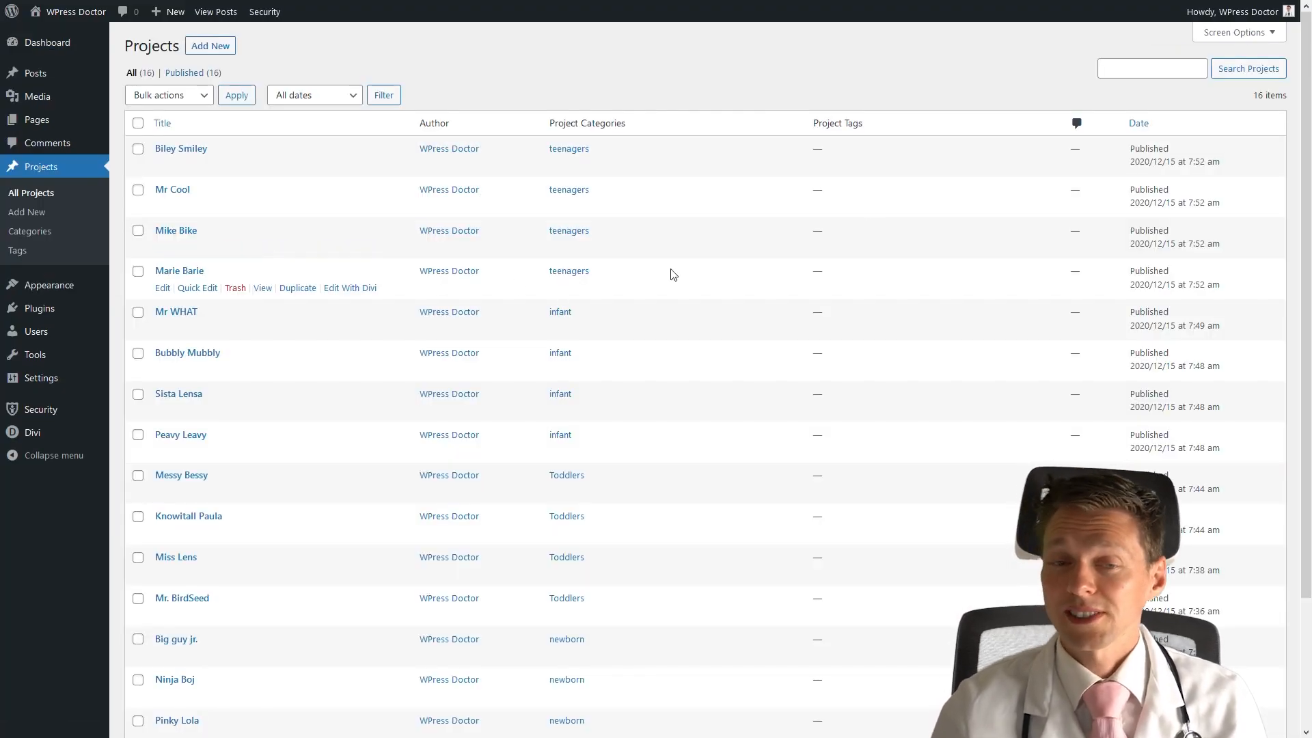
pyautogui.middleClick(957, 89)
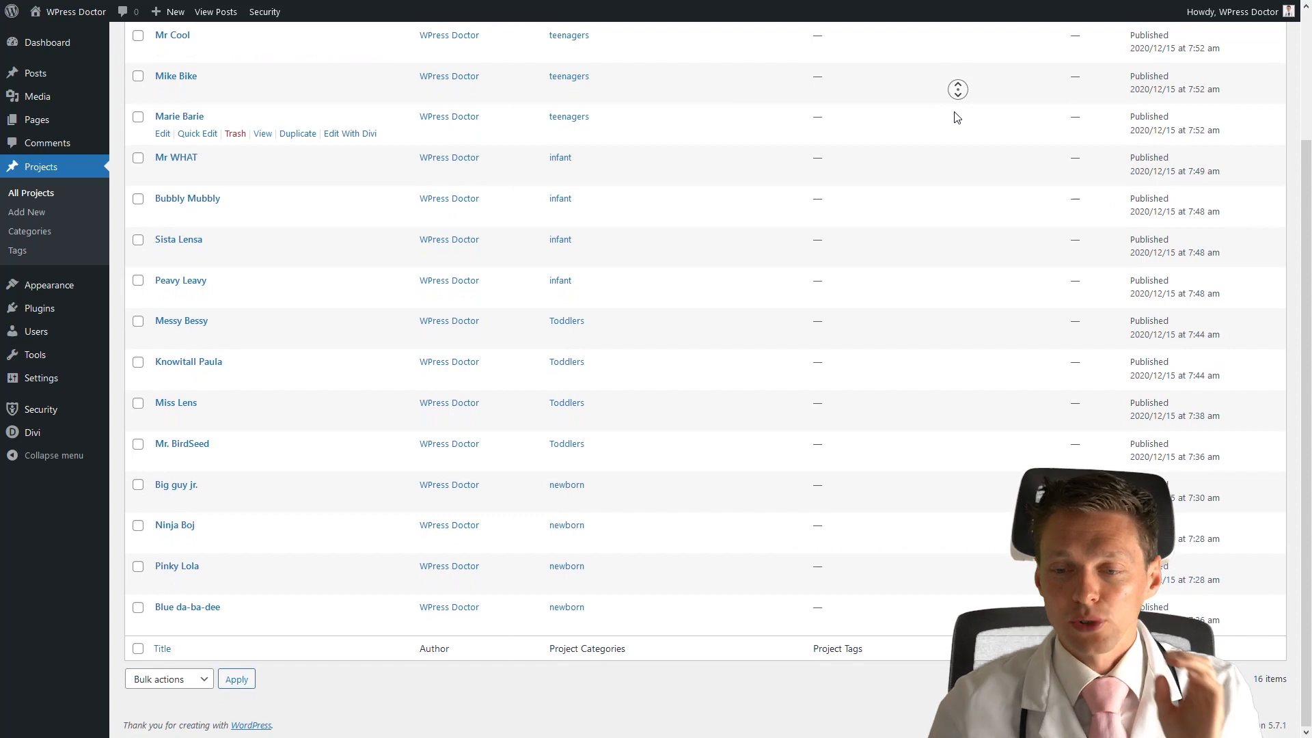
pyautogui.middleClick(954, 62)
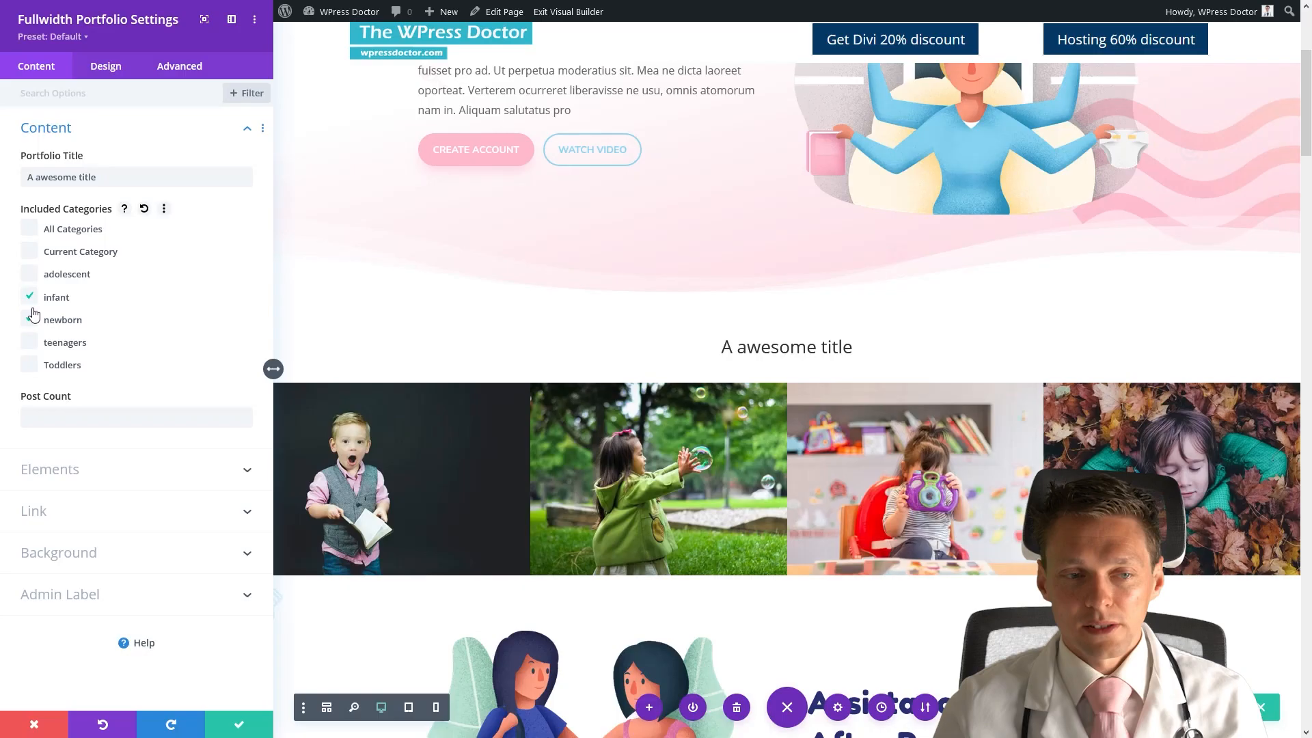
# Step: Include the infant, newborn and teenagers categories in the portfolio, leaving the other categories out
pyautogui.click(30, 297)
pyautogui.click(29, 319)
pyautogui.click(29, 341)
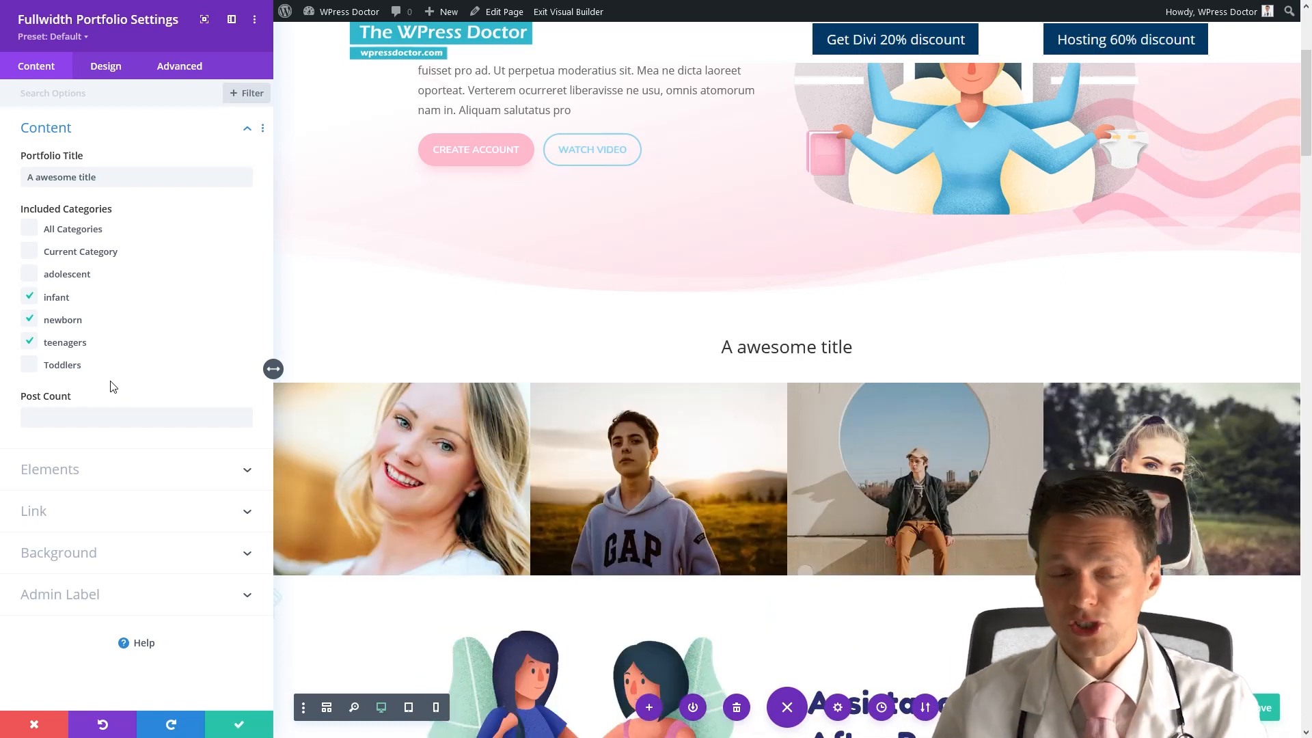
# Step: Try a post count of 2 for the portfolio and clear it again
pyautogui.click(54, 133)
pyautogui.click(54, 134)
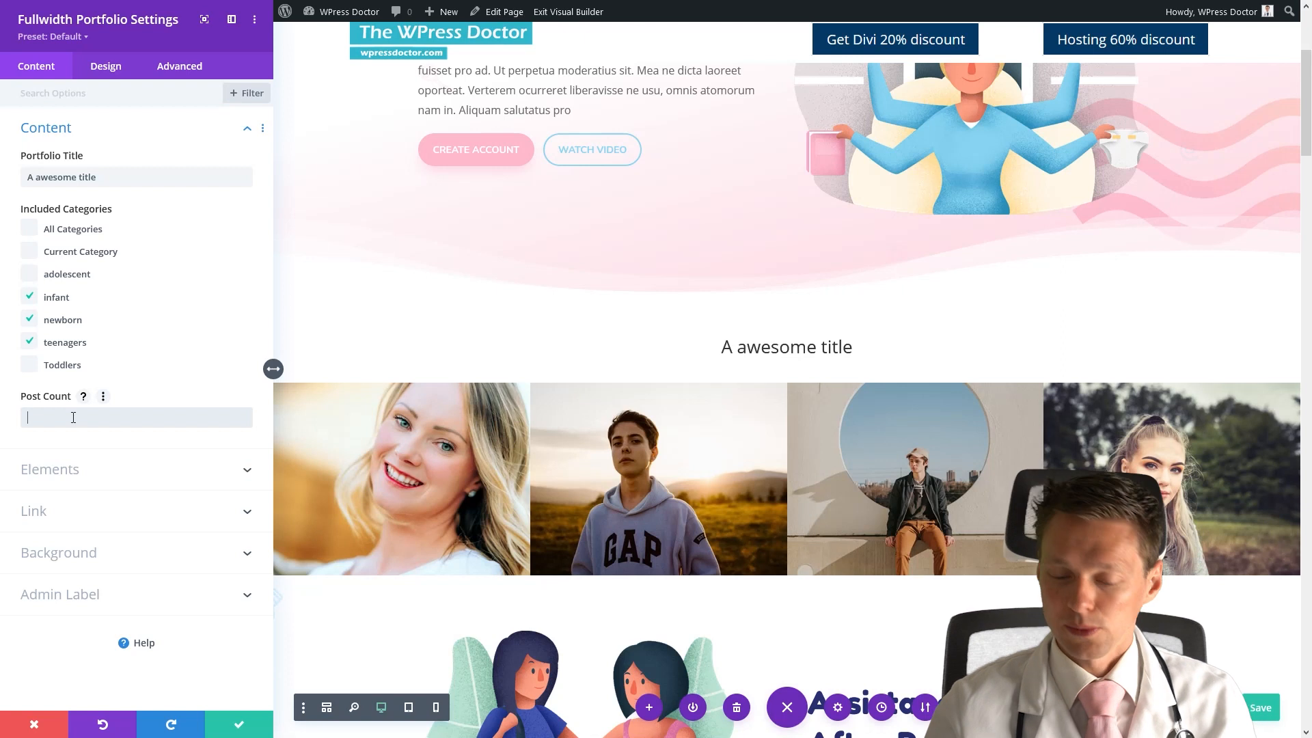
pyautogui.write('2')
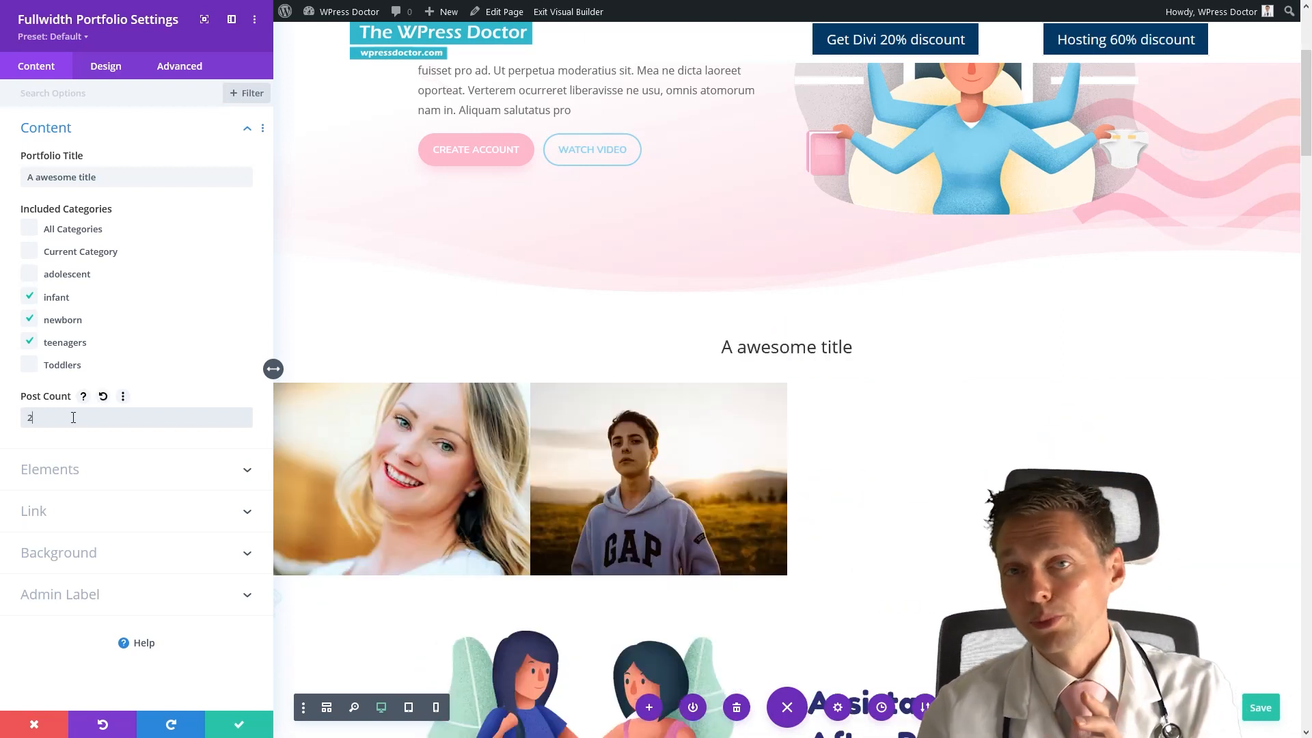
pyautogui.press('BackSpace')
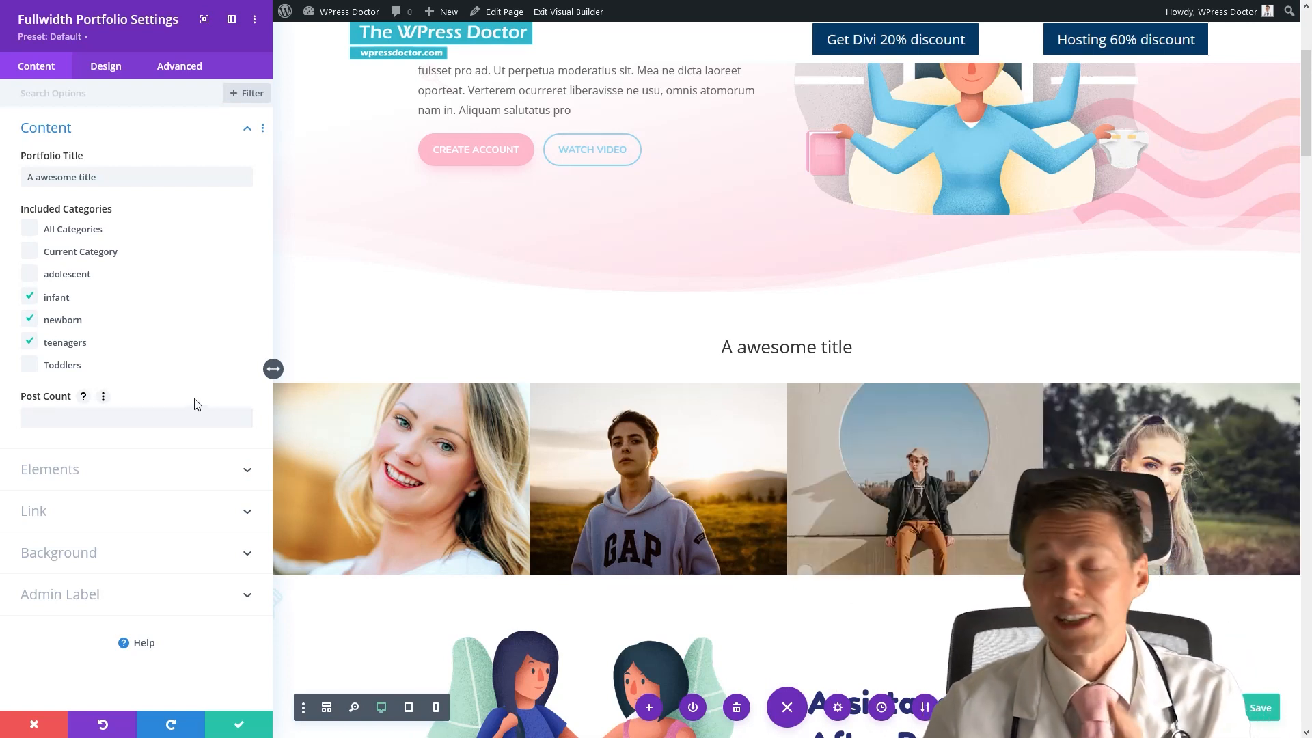
# Step: Turn off Show Title and Show Date in the portfolio's Elements settings, checking the overlay on the project images
pyautogui.click(94, 470)
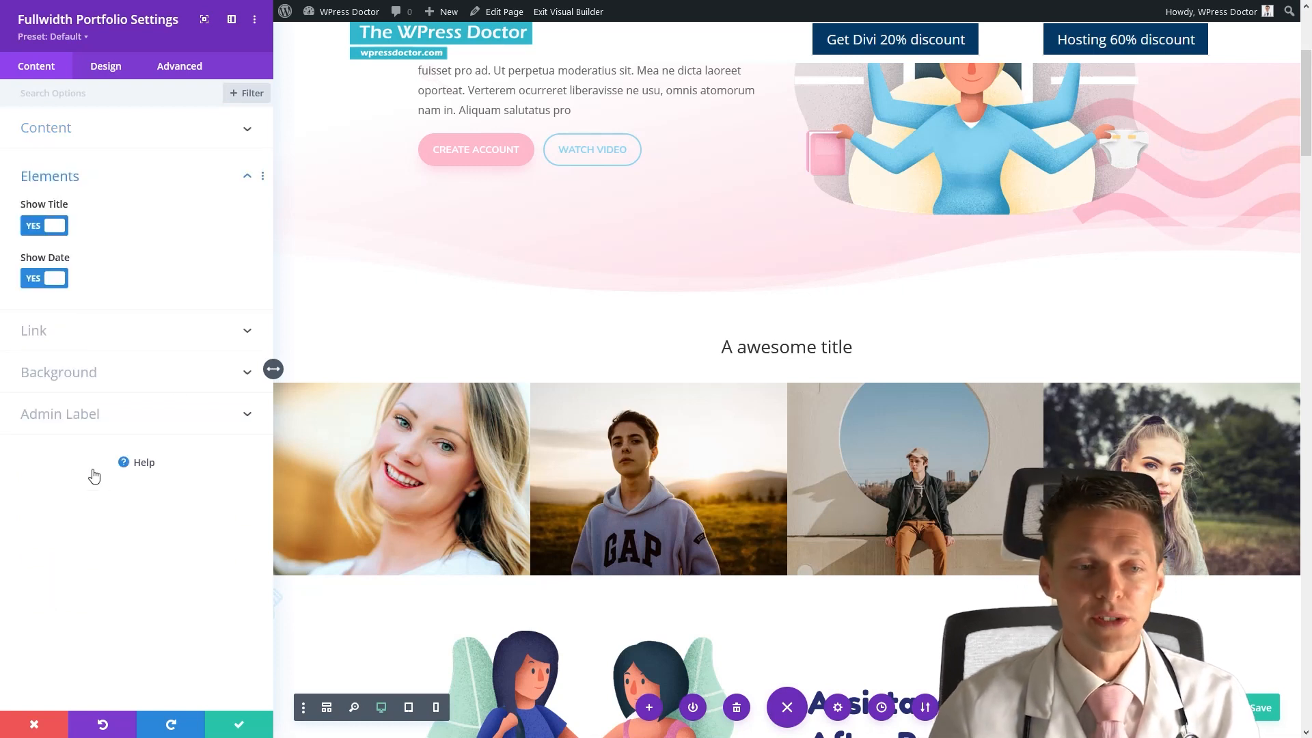
pyautogui.click(56, 228)
pyautogui.moveTo(395, 495)
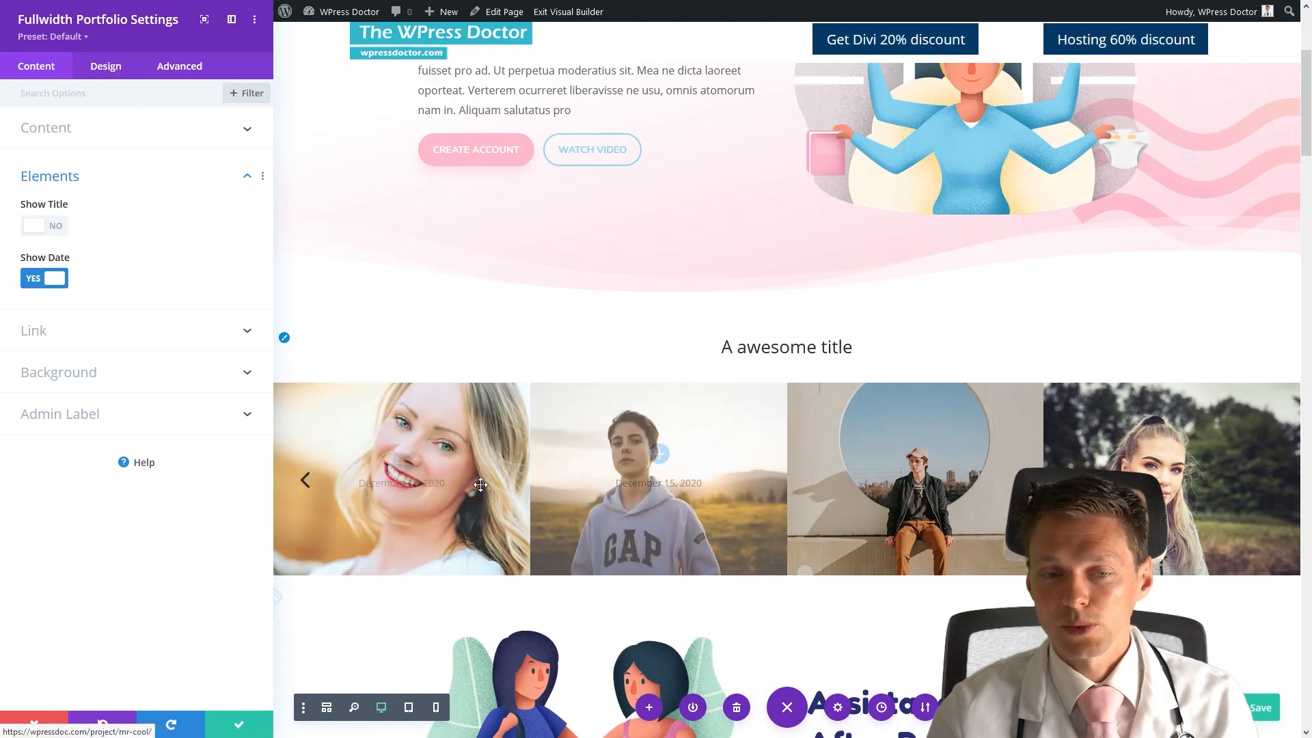
pyautogui.click(48, 225)
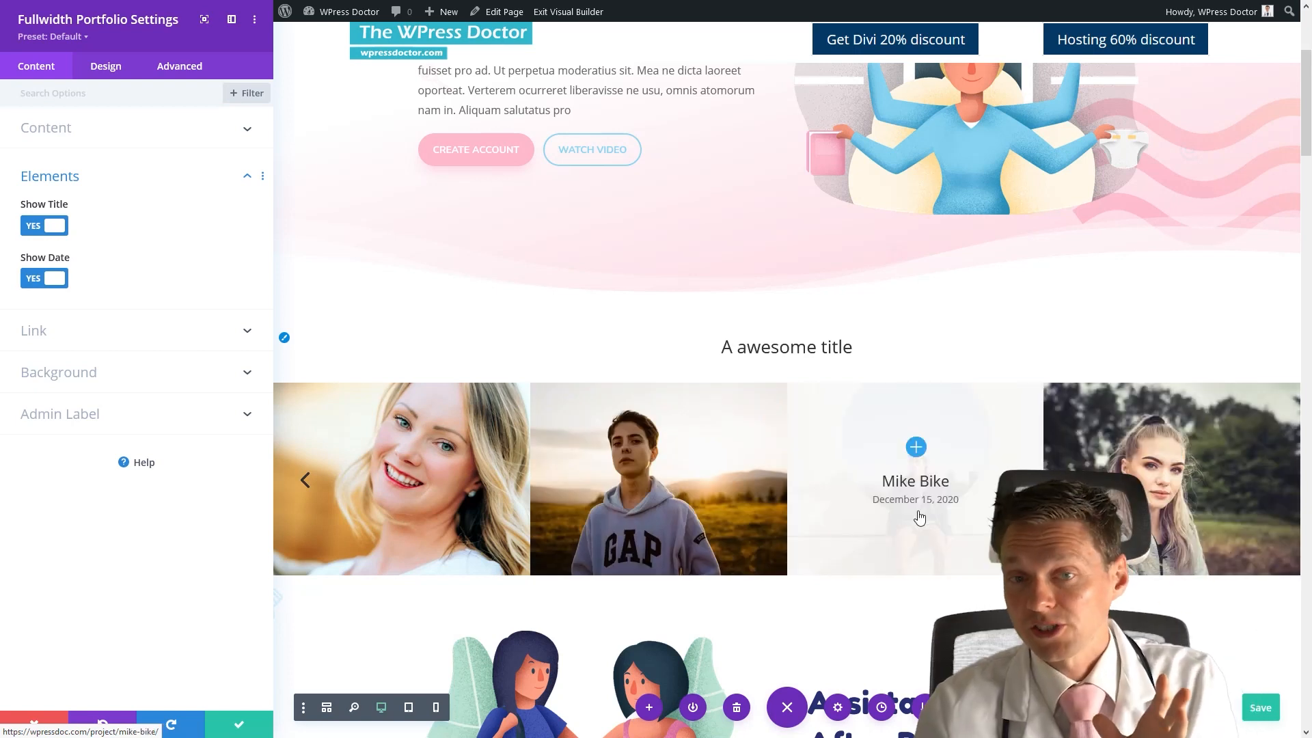
pyautogui.click(56, 226)
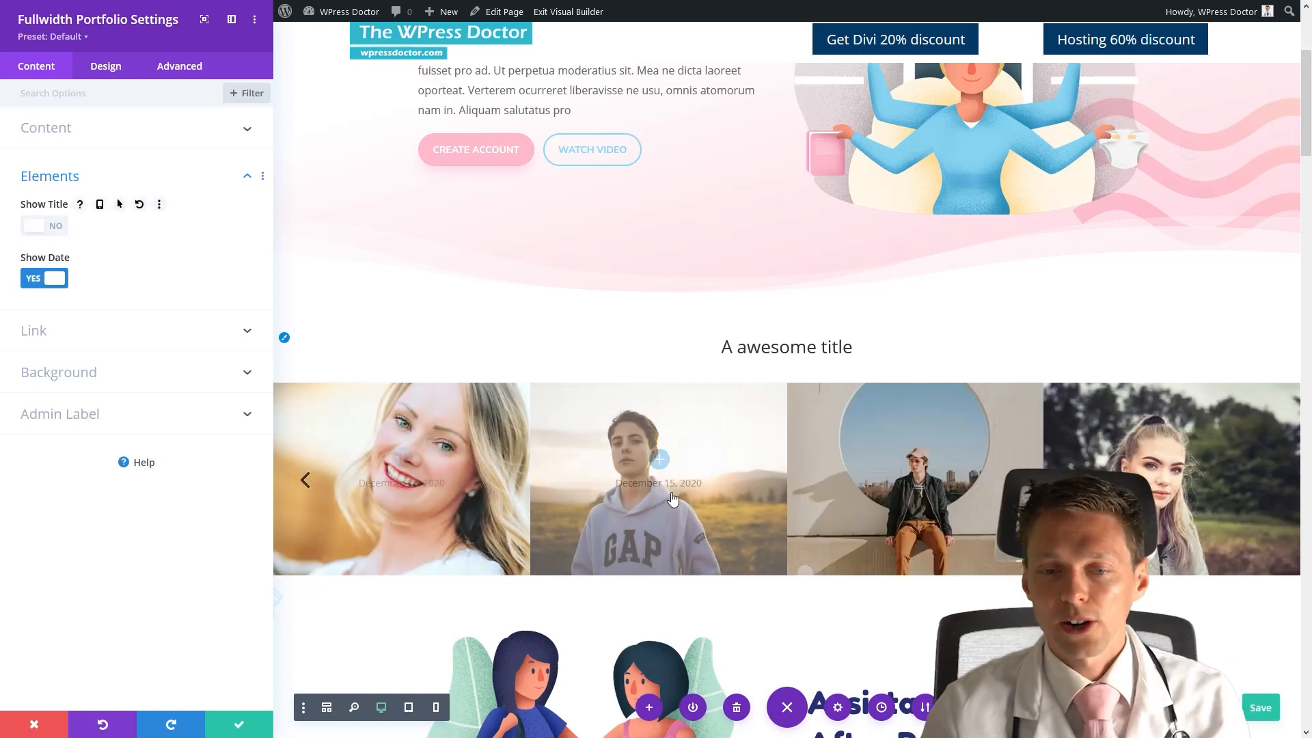
pyautogui.click(44, 278)
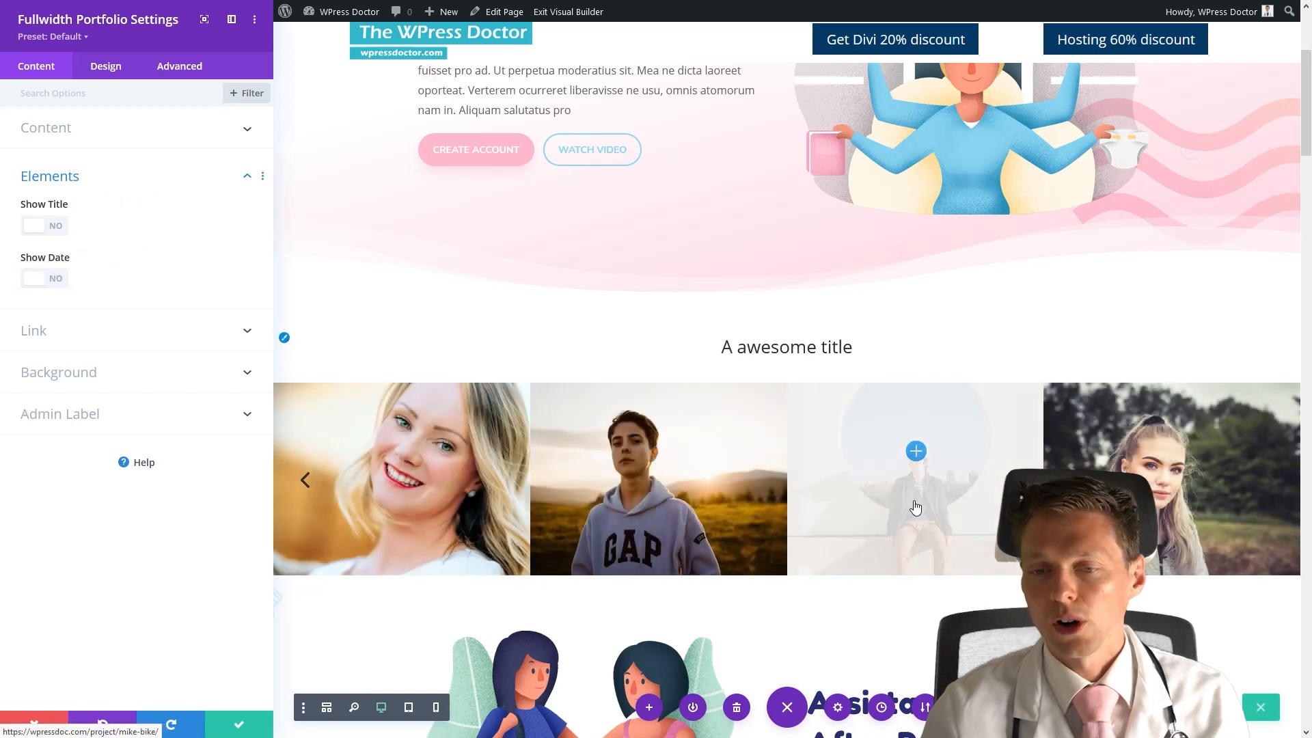
# Step: Turn Show Title and Show Date back on for the portfolio and look at its module link settings
pyautogui.click(48, 226)
pyautogui.click(48, 279)
pyautogui.click(73, 331)
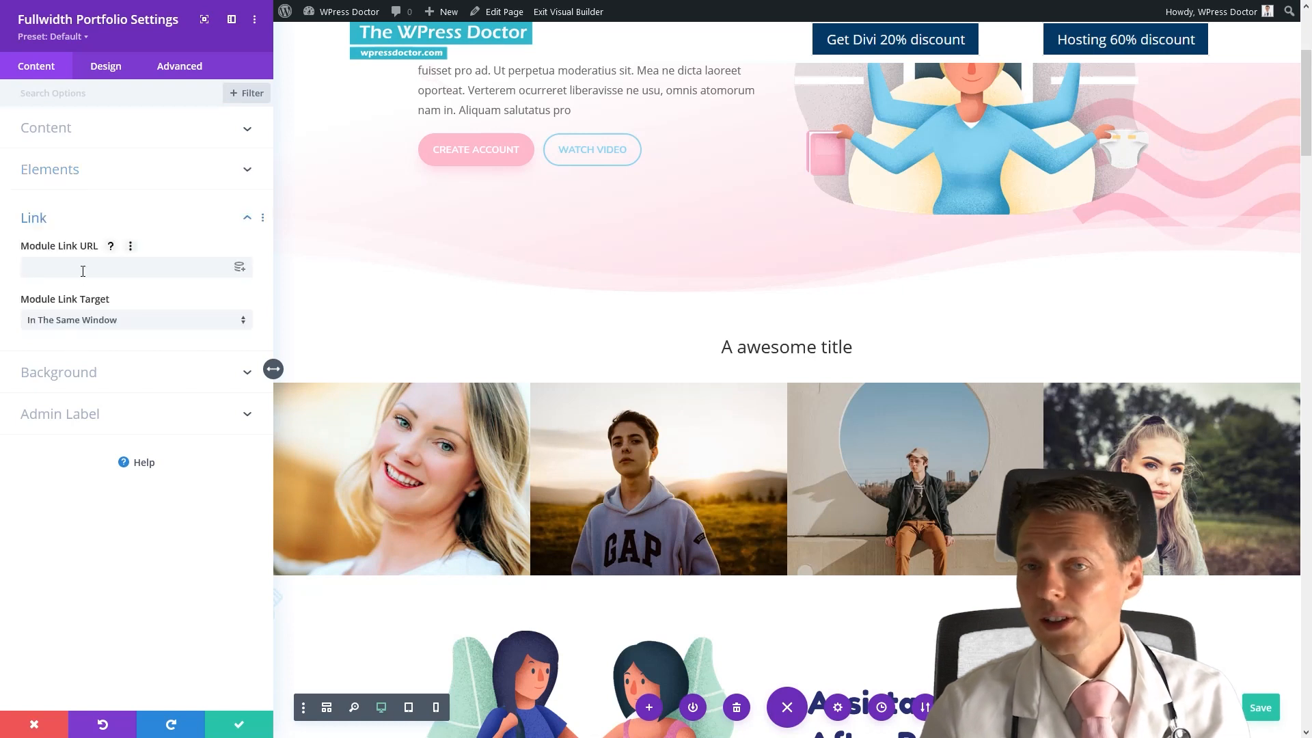
pyautogui.click(53, 217)
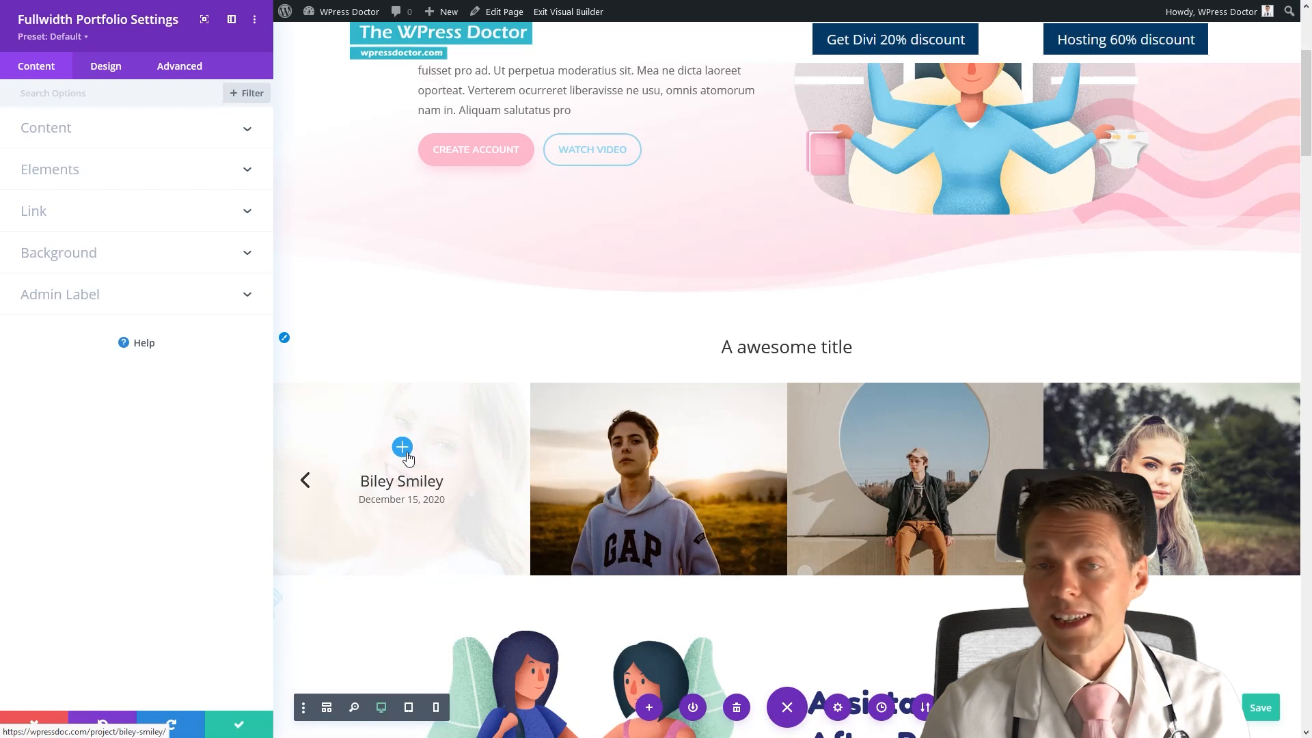
# Step: Set the portfolio's background colour to beige and look through the gradient, image and video backgrounds and the admin label setting
pyautogui.click(82, 261)
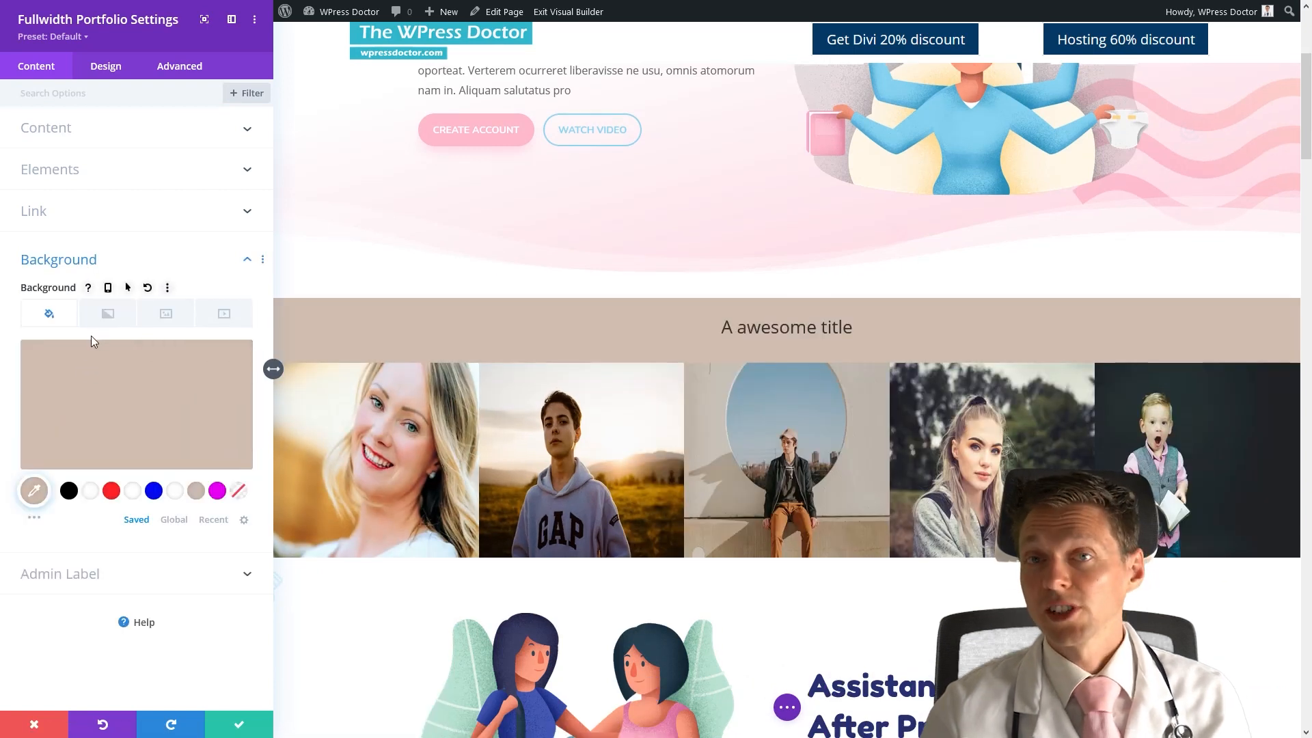
pyautogui.click(119, 325)
pyautogui.click(175, 324)
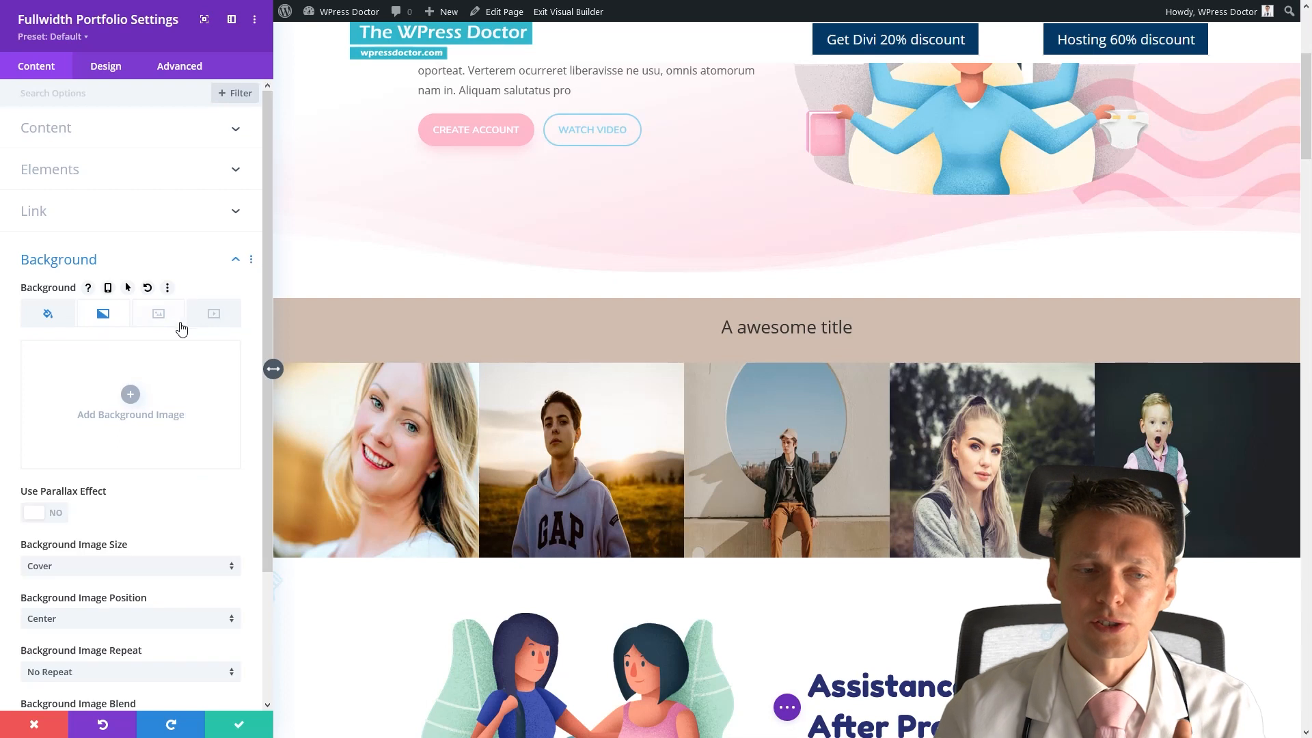
pyautogui.click(216, 321)
pyautogui.click(66, 322)
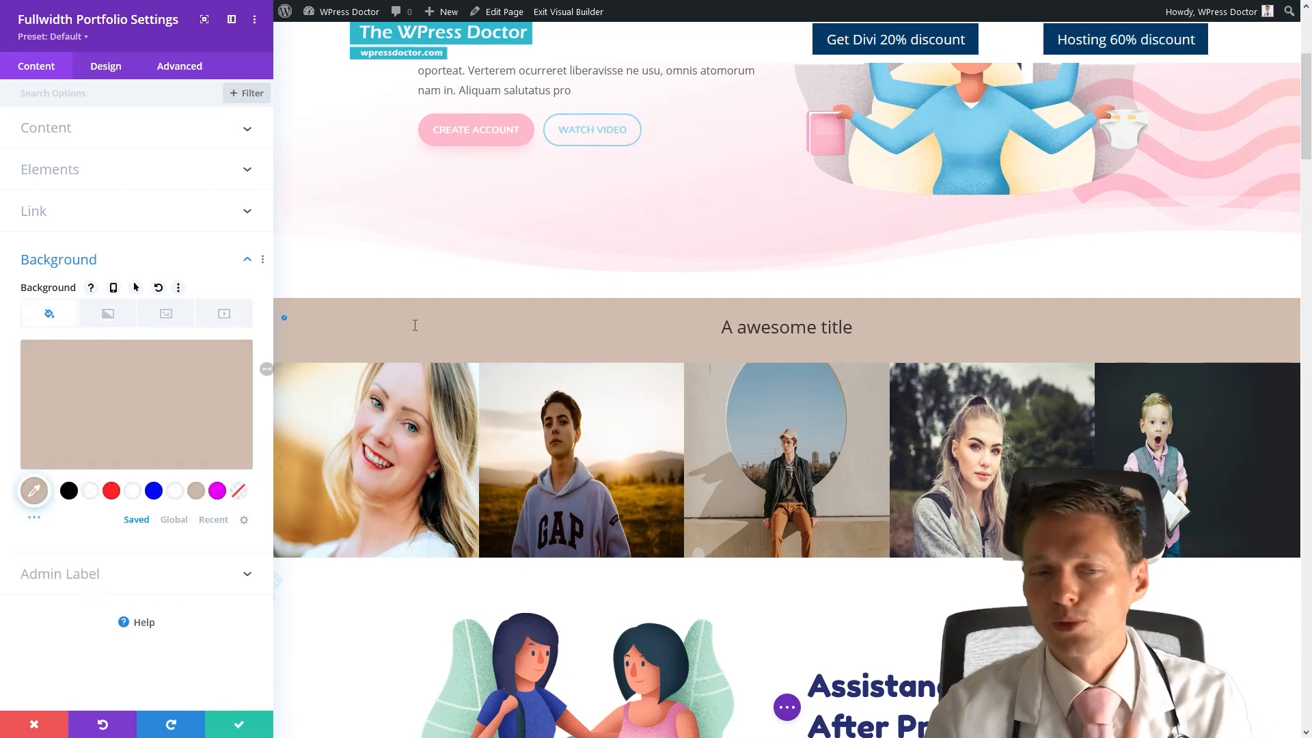
pyautogui.click(97, 580)
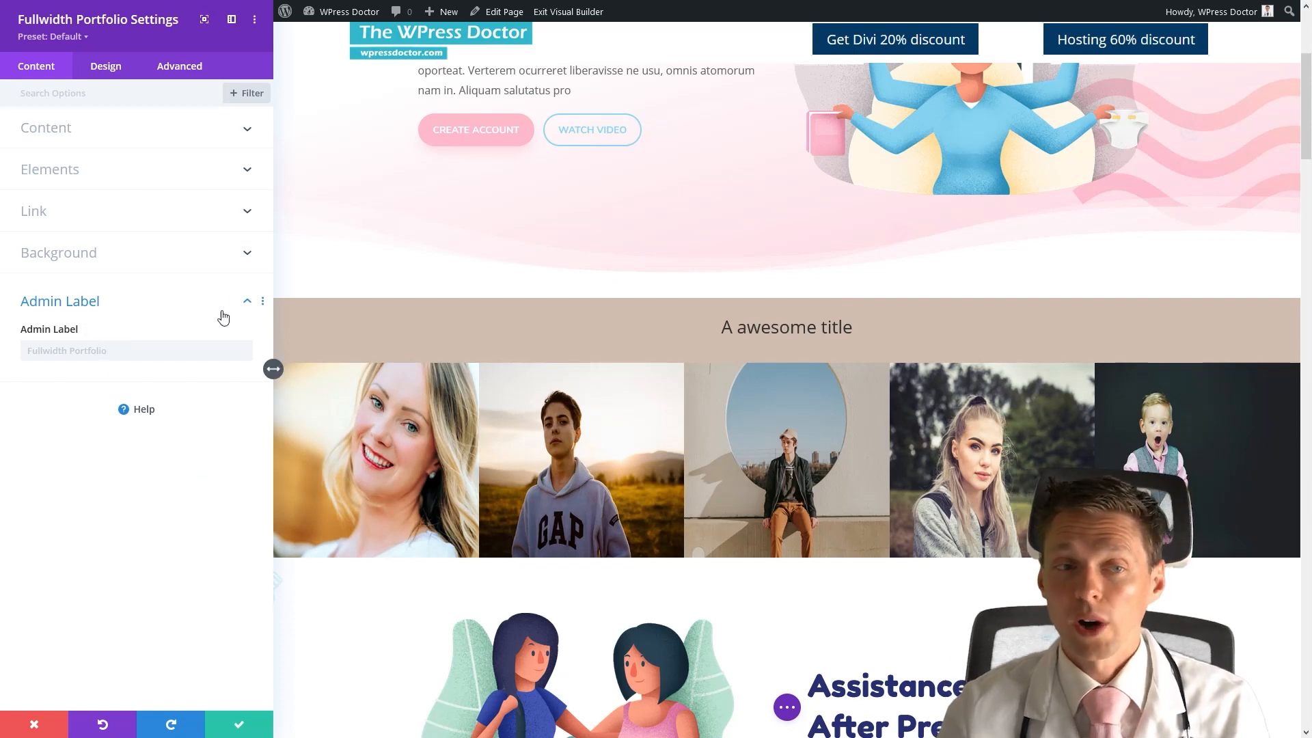
# Step: Change the portfolio's layout from Carousel to Grid and look over the resulting rows of project images
pyautogui.click(106, 66)
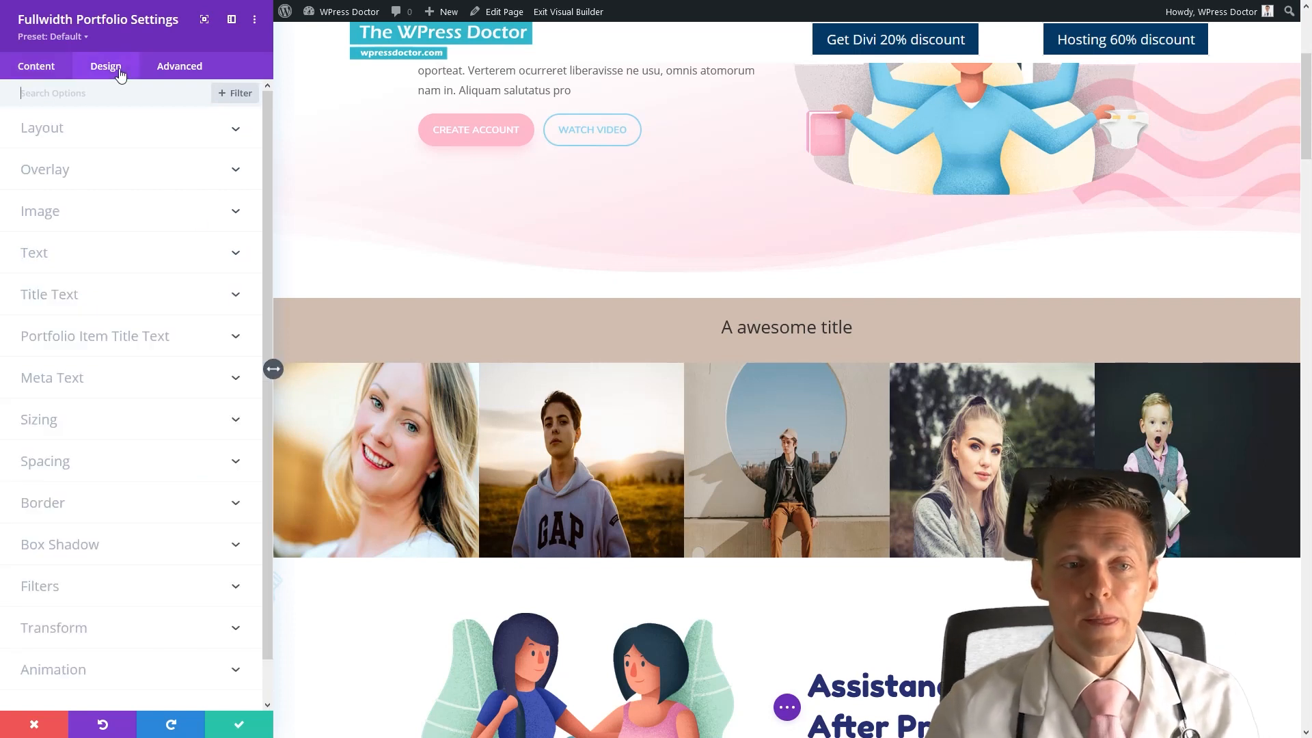
pyautogui.click(88, 132)
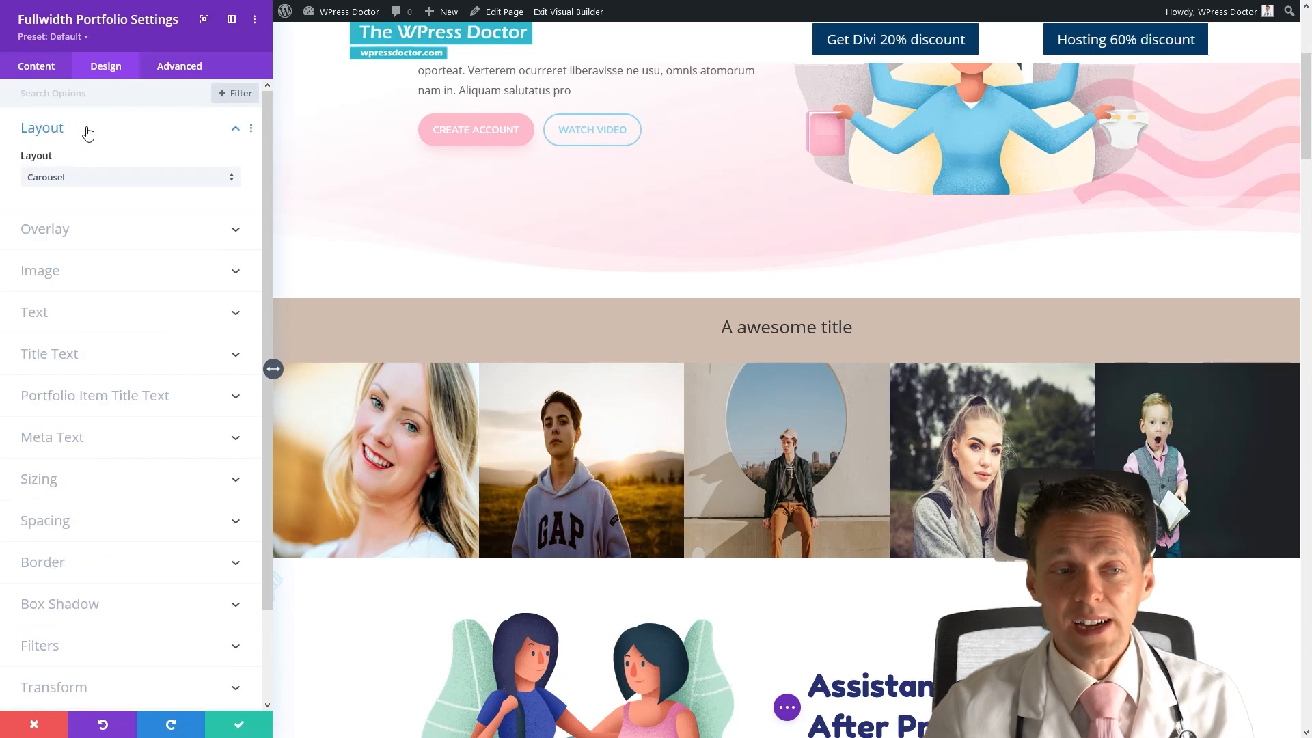
pyautogui.click(89, 184)
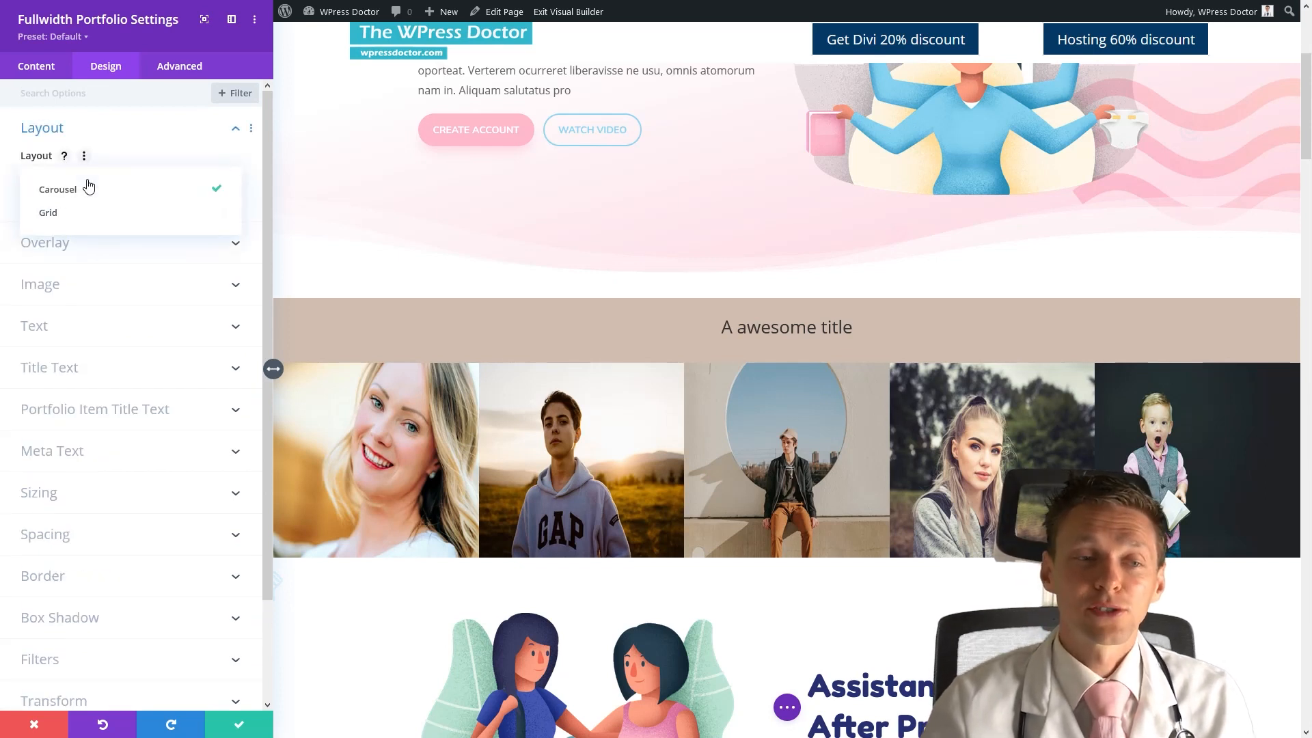
pyautogui.click(69, 213)
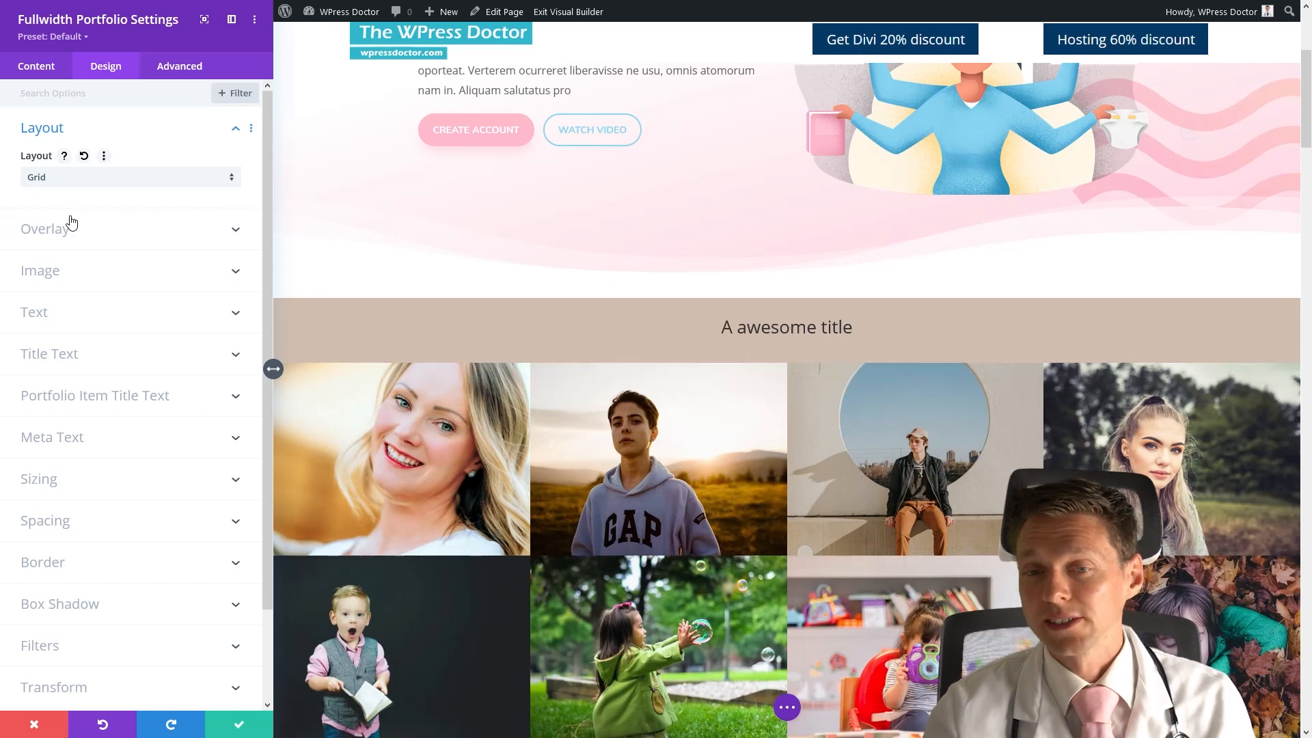
pyautogui.scroll(-6, 408, 211)
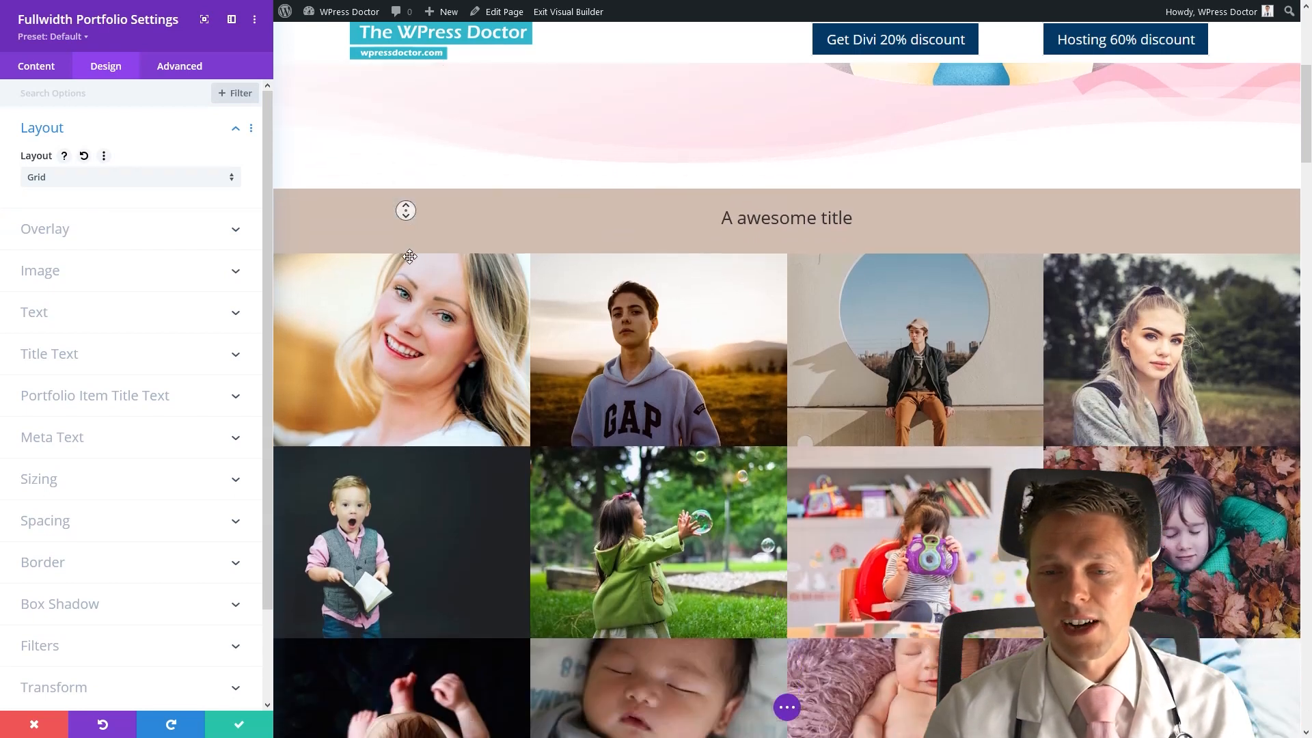
pyautogui.scroll(2, 418, 192)
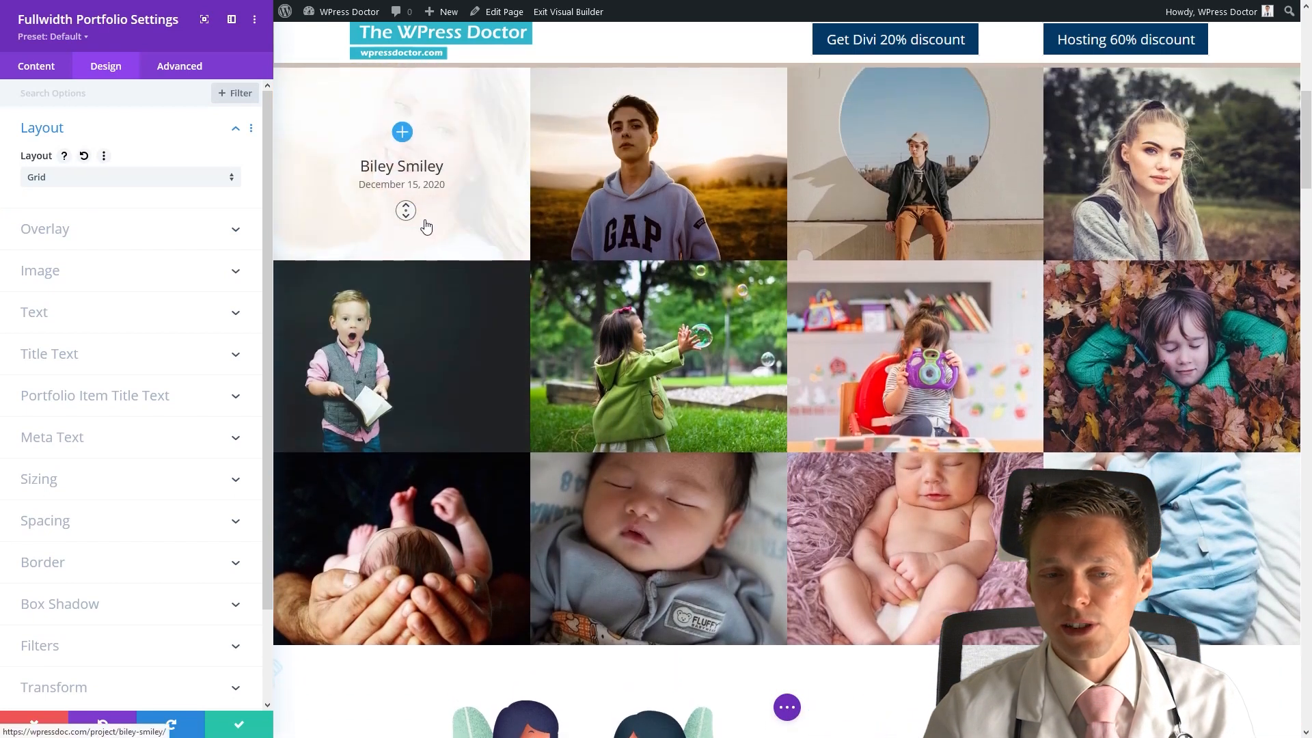
pyautogui.scroll(-3, 498, 164)
pyautogui.scroll(3, 495, 186)
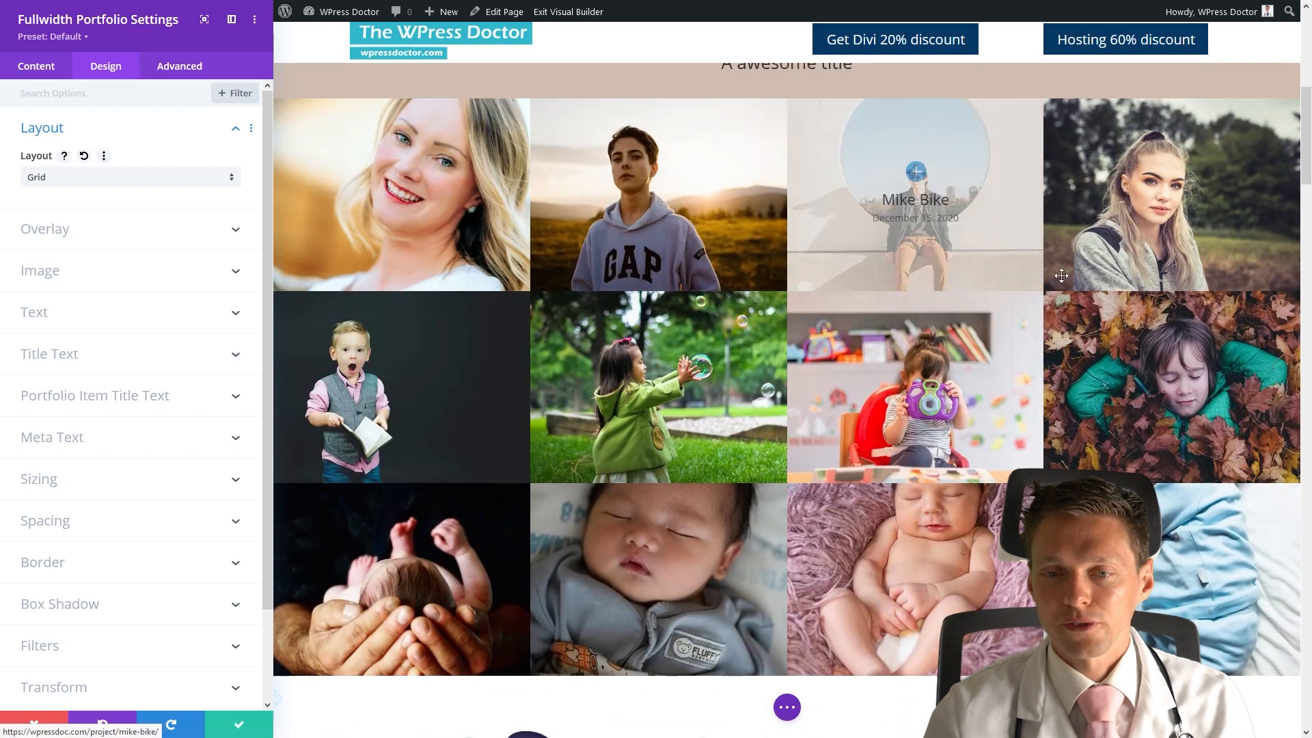
# Step: Set the overlay background colour to rgba(0,0,0,0.55) and the overlay icon colour to white after trying red
pyautogui.click(74, 233)
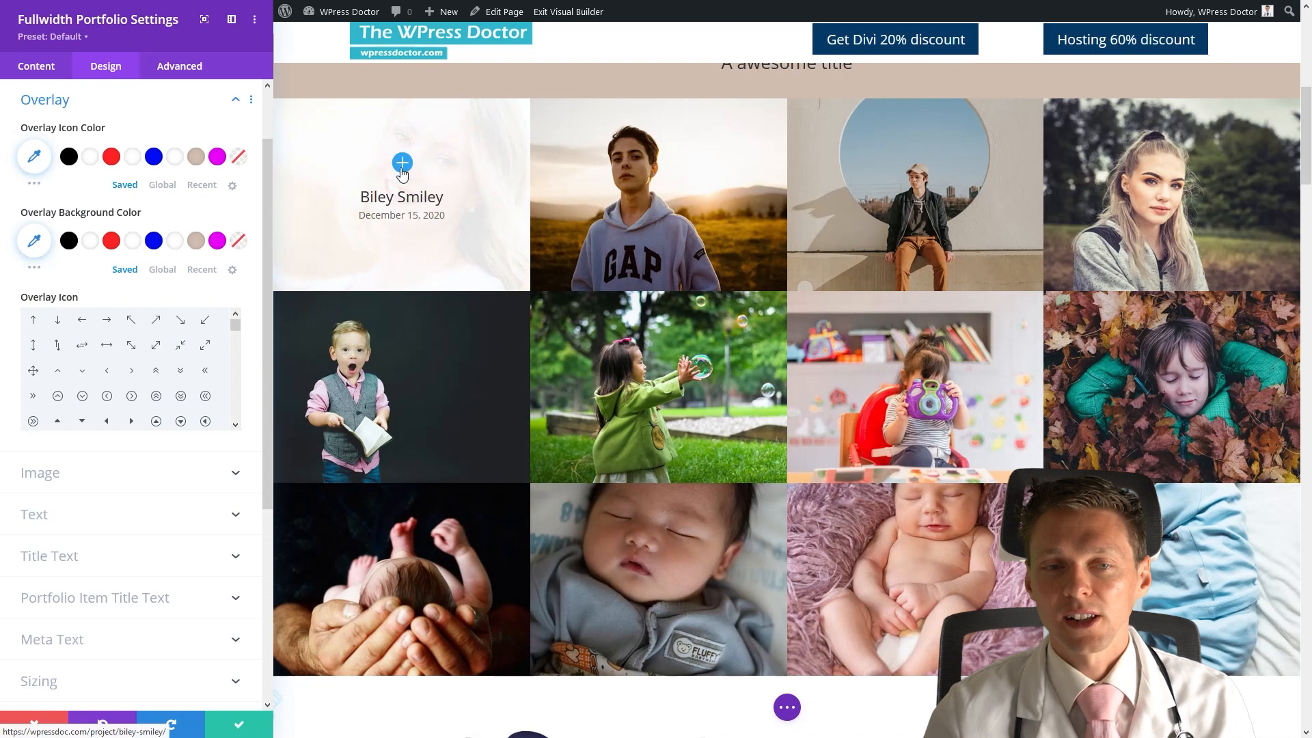
pyautogui.click(112, 156)
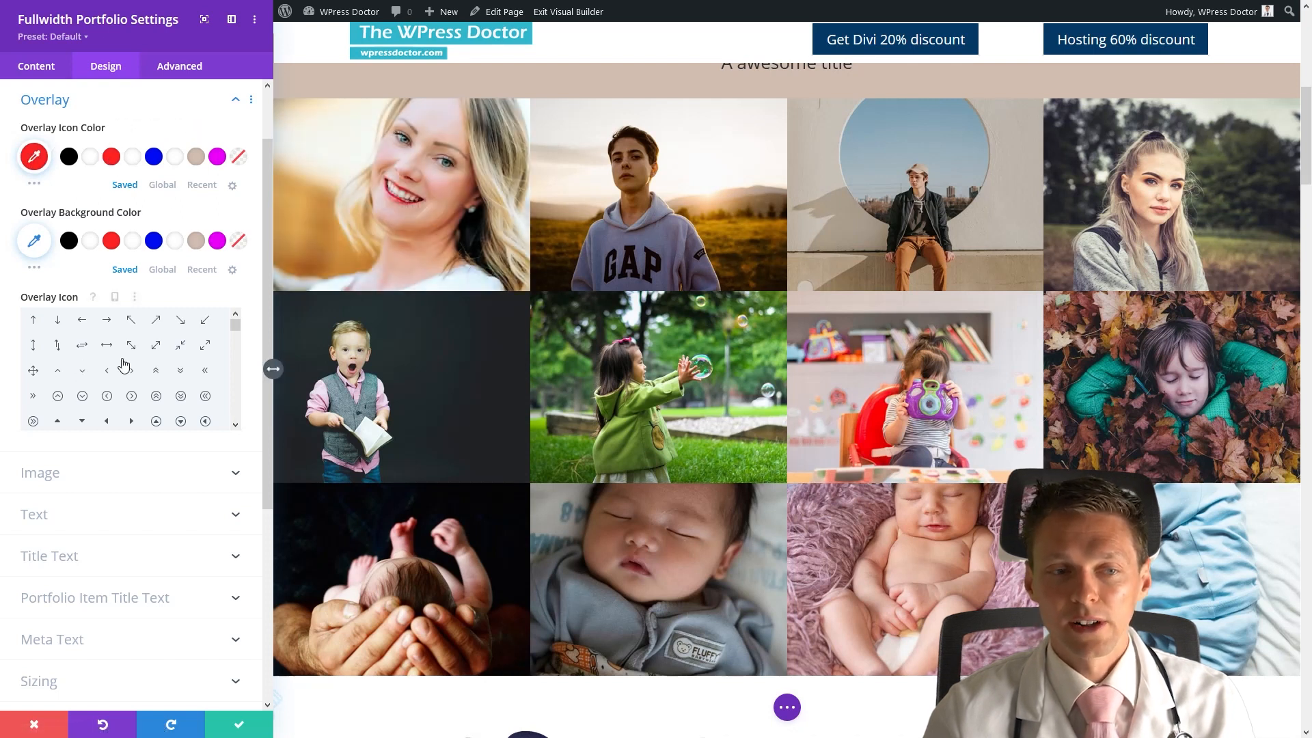
pyautogui.click(70, 246)
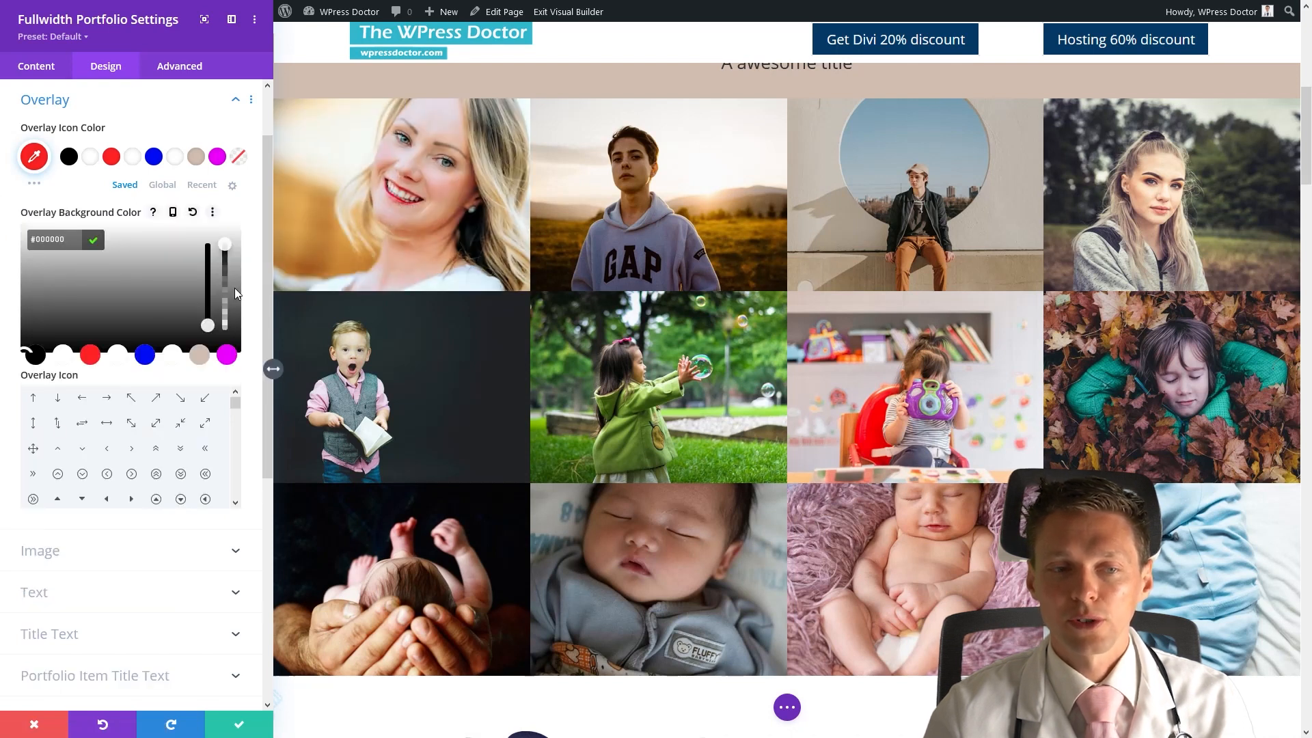
pyautogui.moveTo(227, 253); pyautogui.dragTo(225, 281)
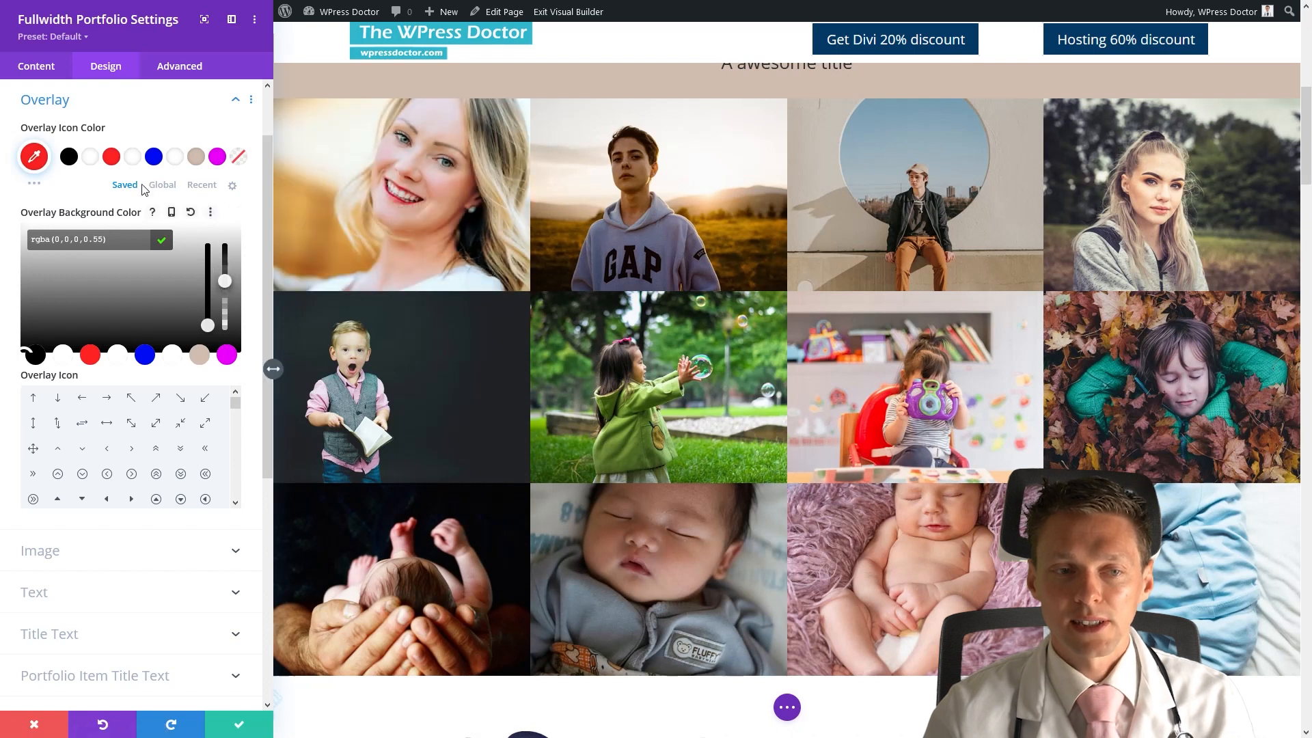
pyautogui.click(134, 166)
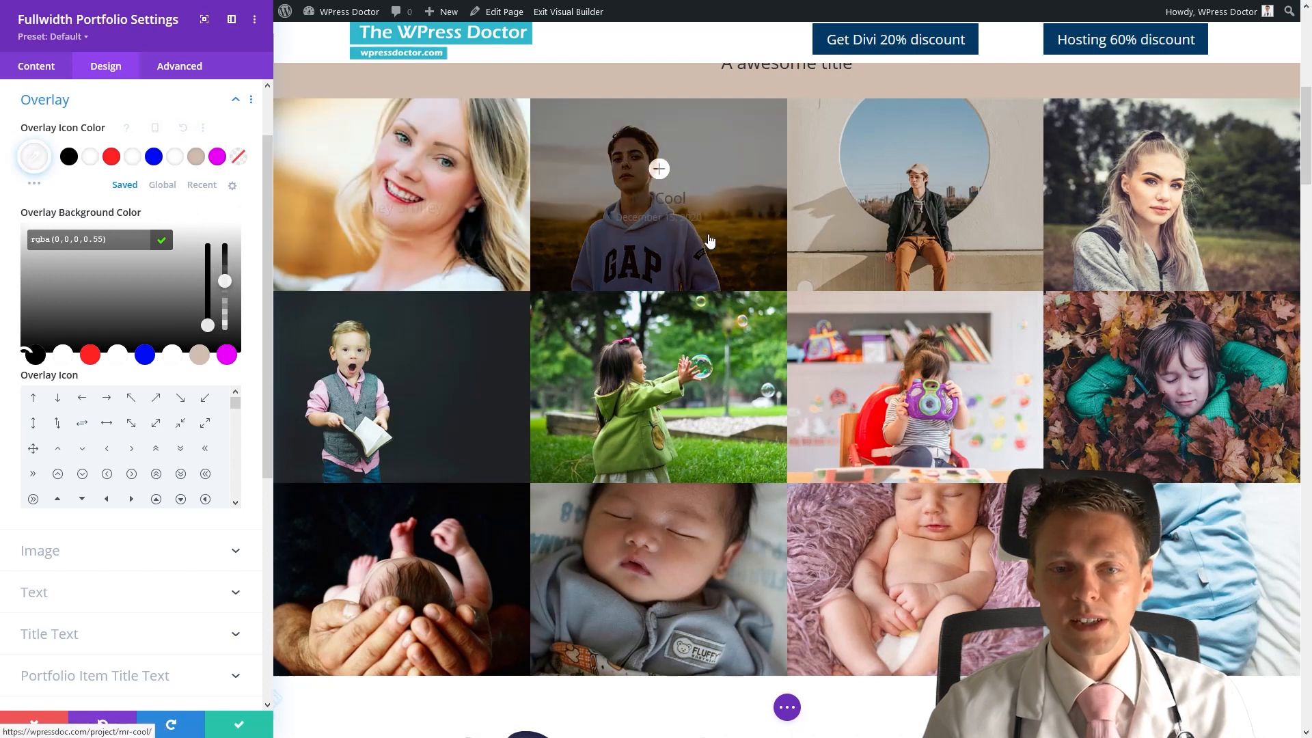
# Step: Choose the circled right arrow as the overlay icon after trying the magnifier with a plus sign
pyautogui.click(236, 410)
pyautogui.scroll(-3, 232, 418)
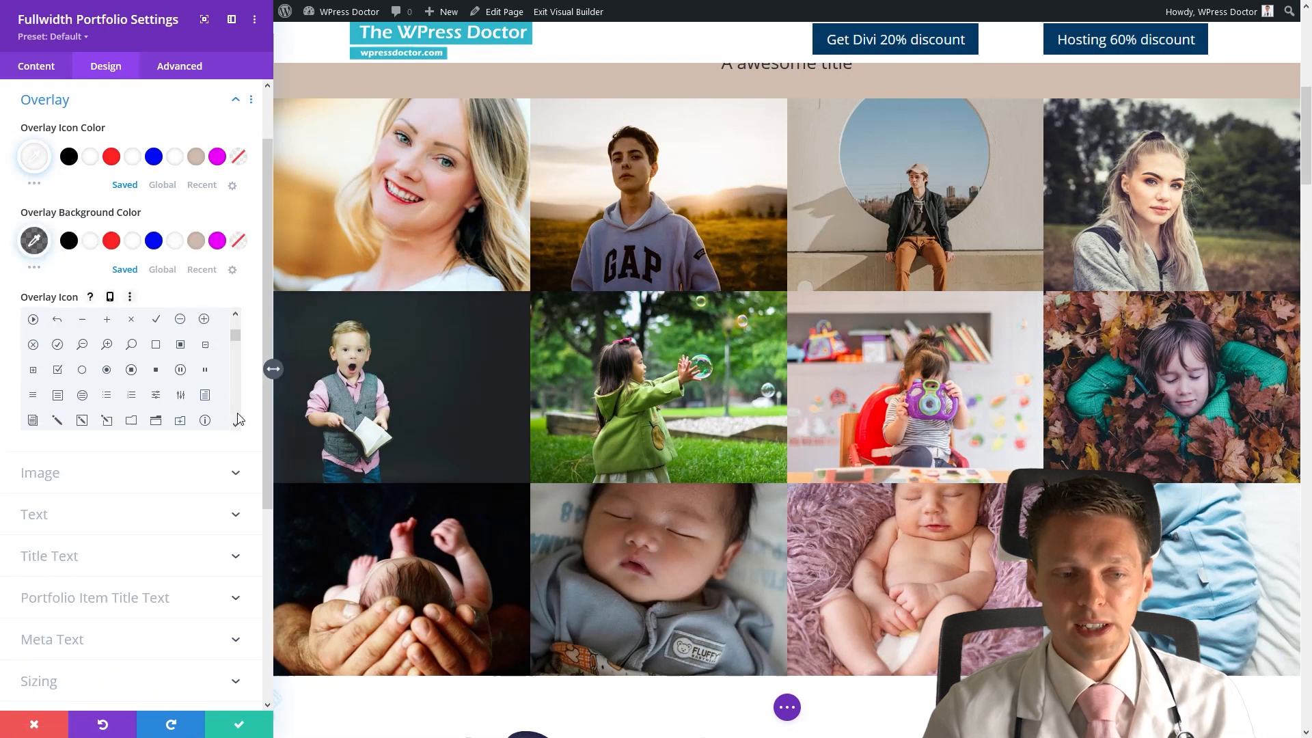
pyautogui.click(108, 347)
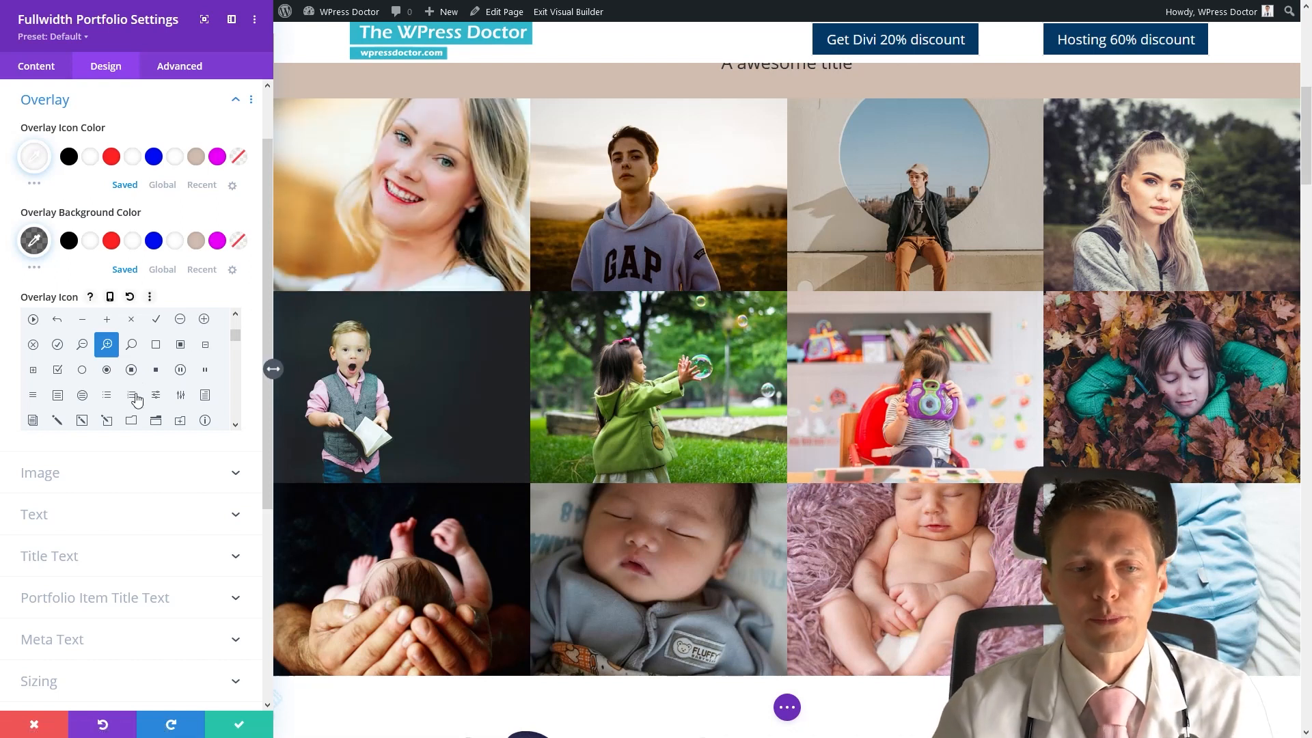
pyautogui.scroll(2, 229, 330)
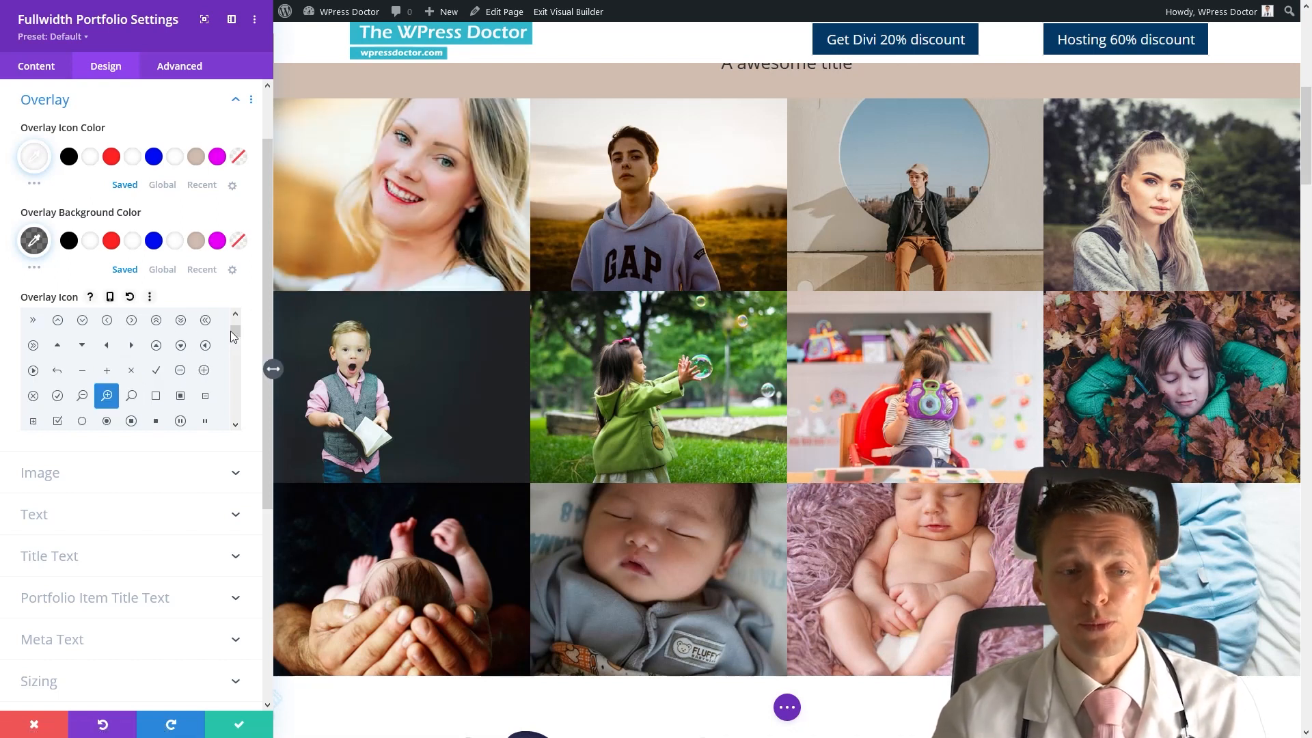
pyautogui.click(131, 321)
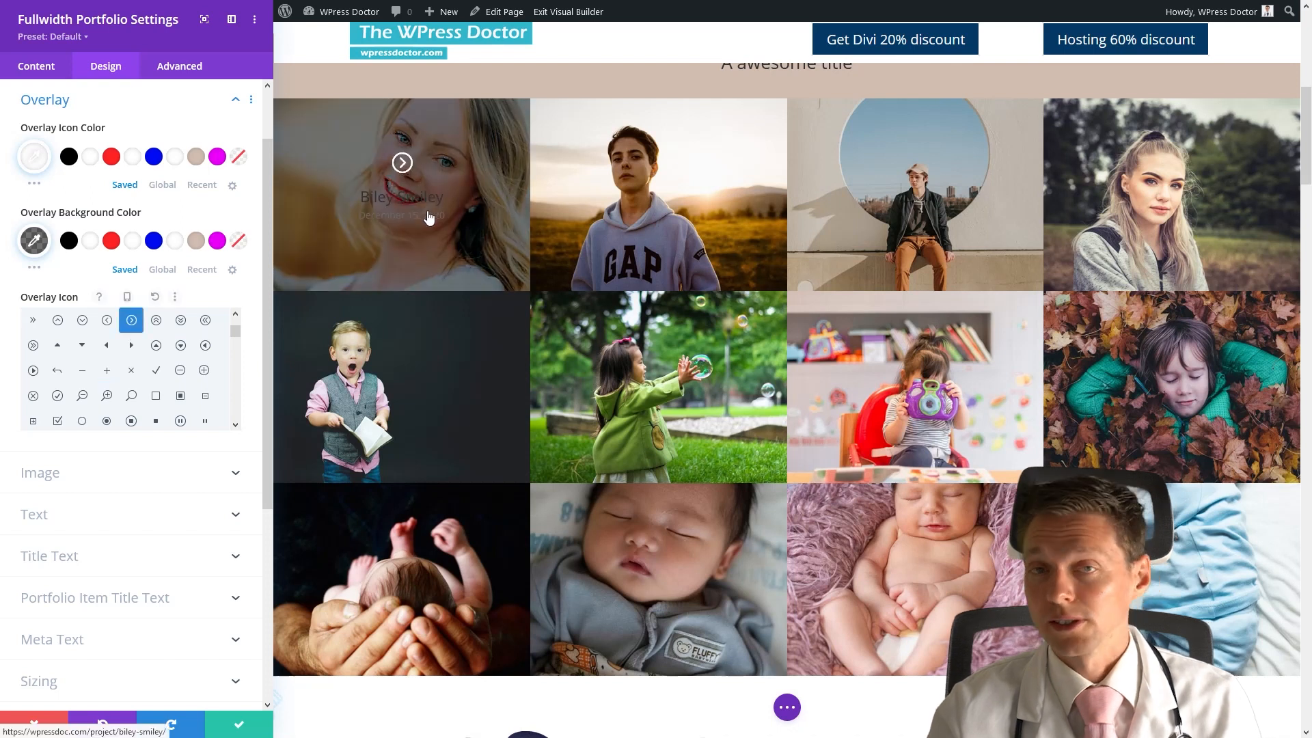
# Step: Try 50px rounded corners on the portfolio images and clear them again
pyautogui.click(58, 476)
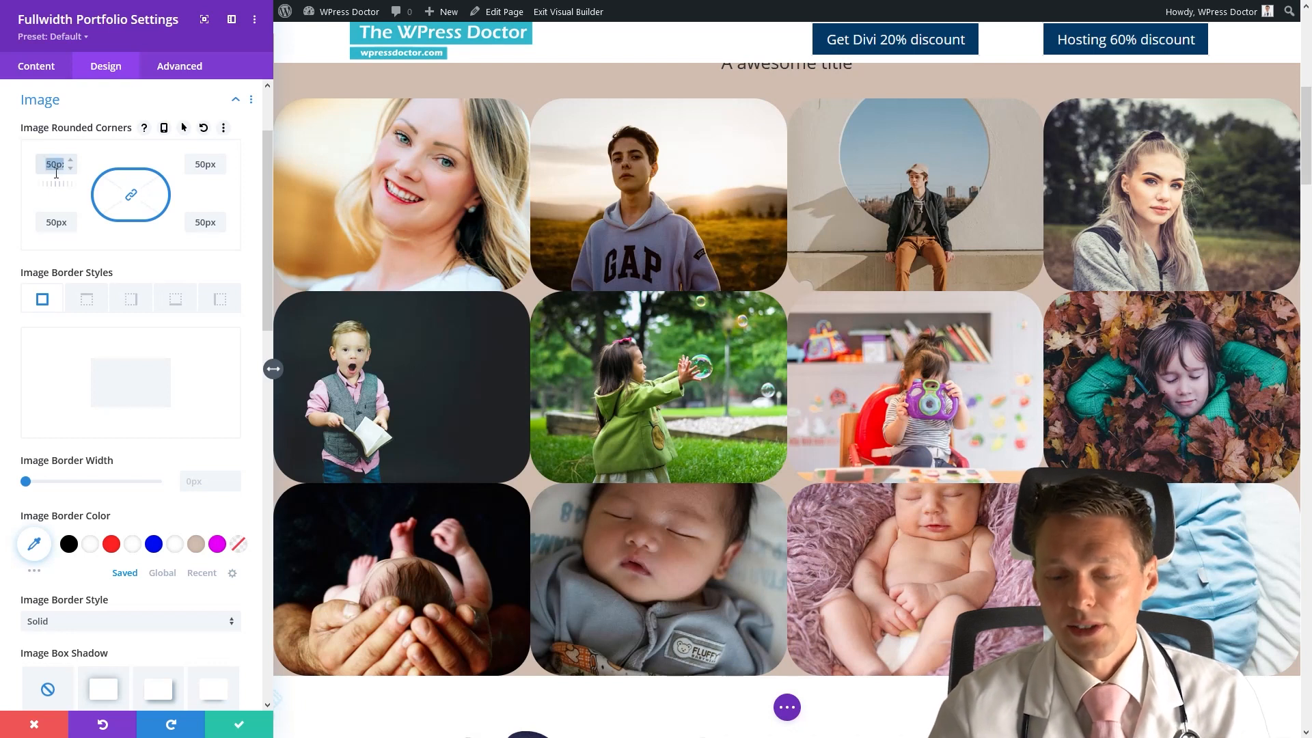
pyautogui.press('BackSpace')
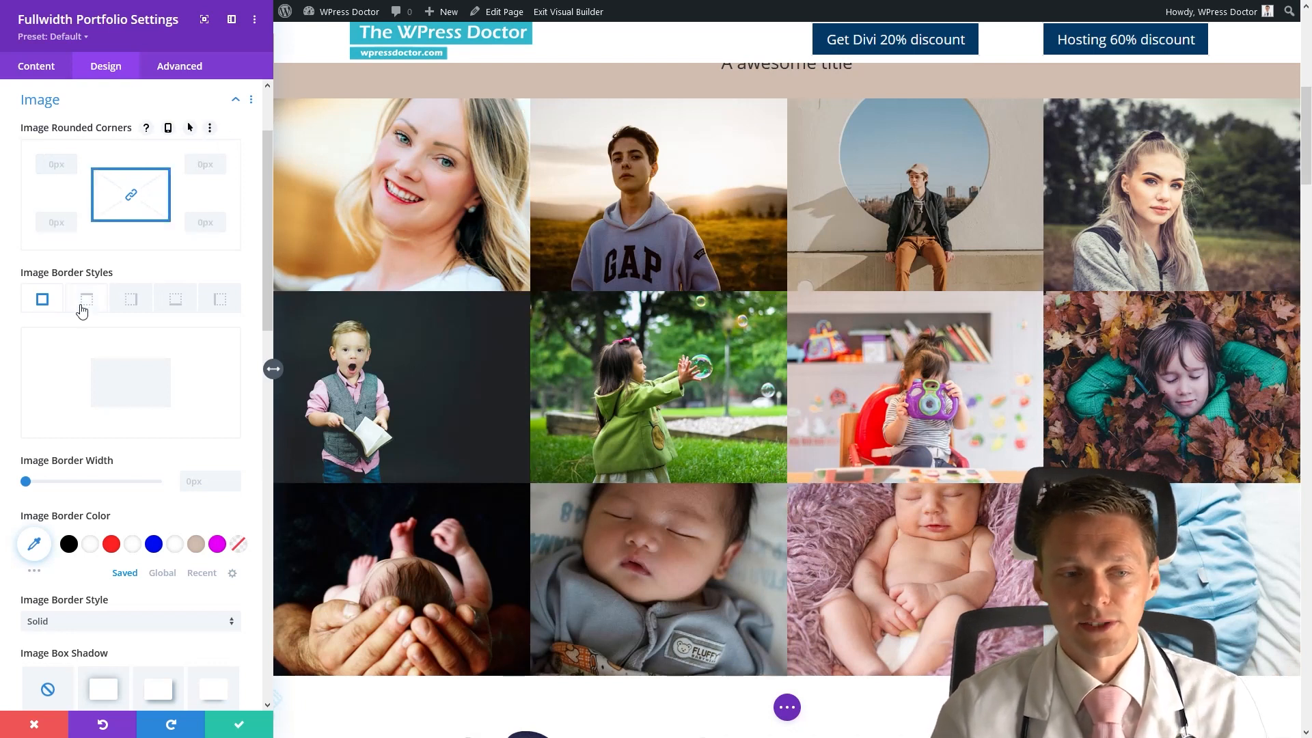
# Step: Give the portfolio images a 2px border and colour it black after trying beige
pyautogui.moveTo(26, 482); pyautogui.dragTo(31, 483)
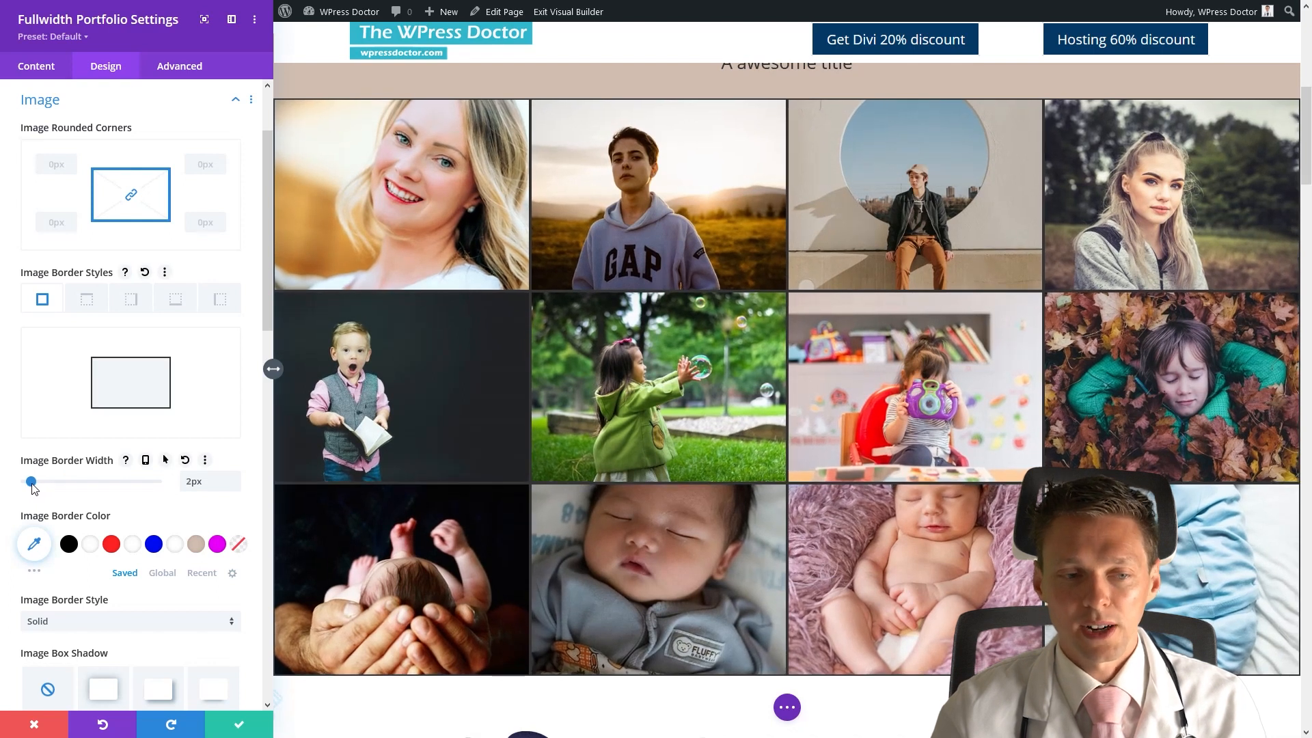
pyautogui.click(68, 544)
pyautogui.click(195, 545)
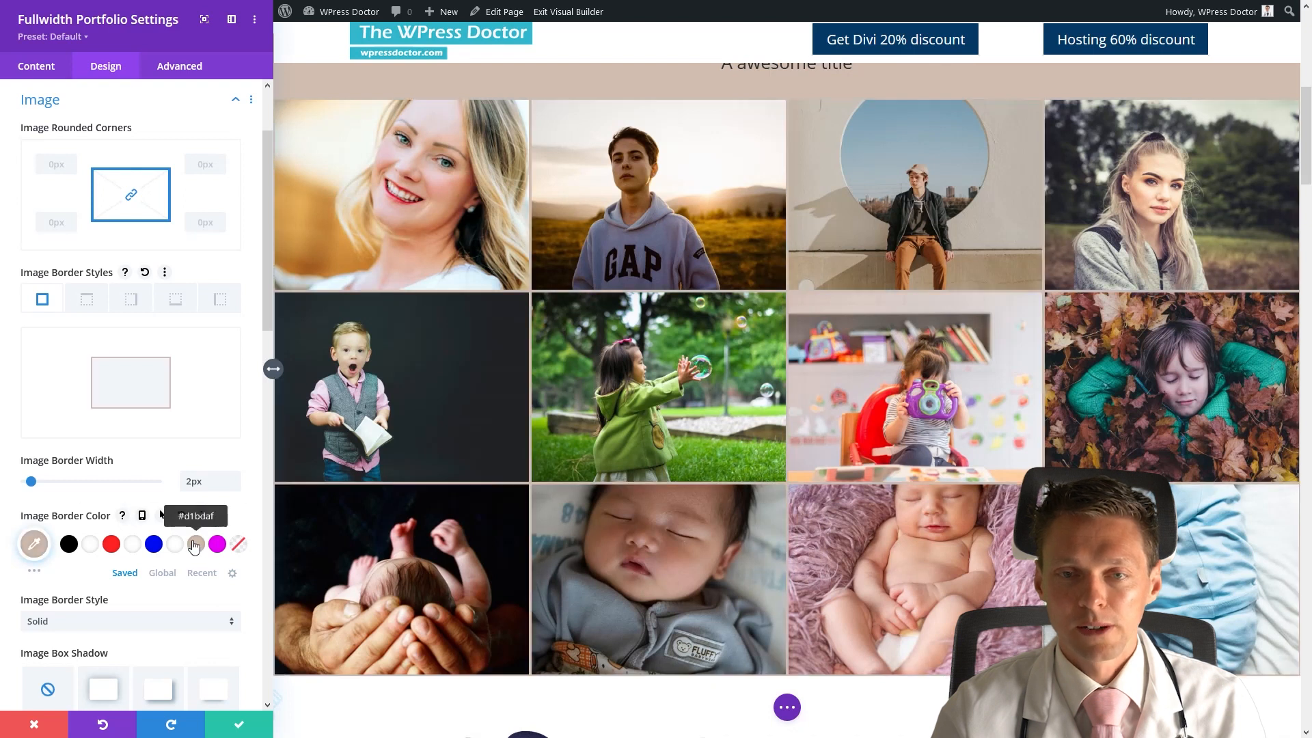
pyautogui.click(69, 544)
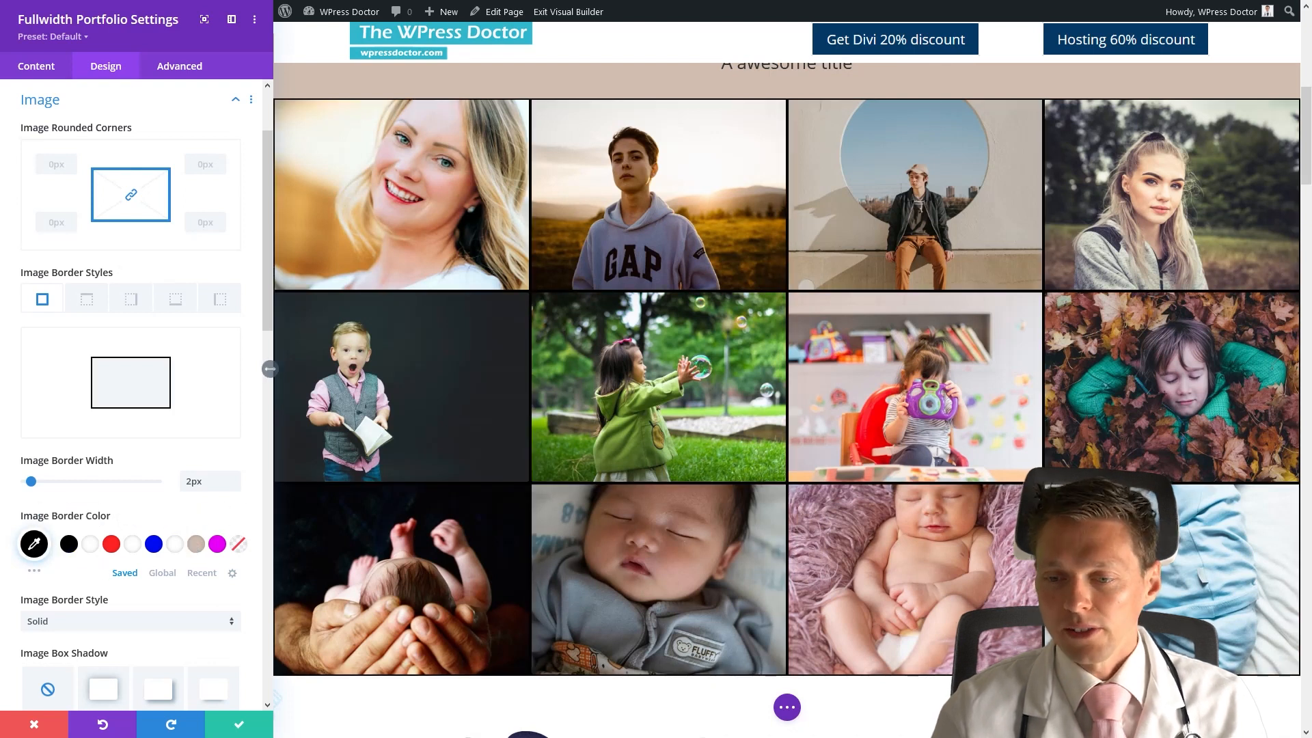
pyautogui.scroll(1, 786, 400)
pyautogui.scroll(-1, 786, 400)
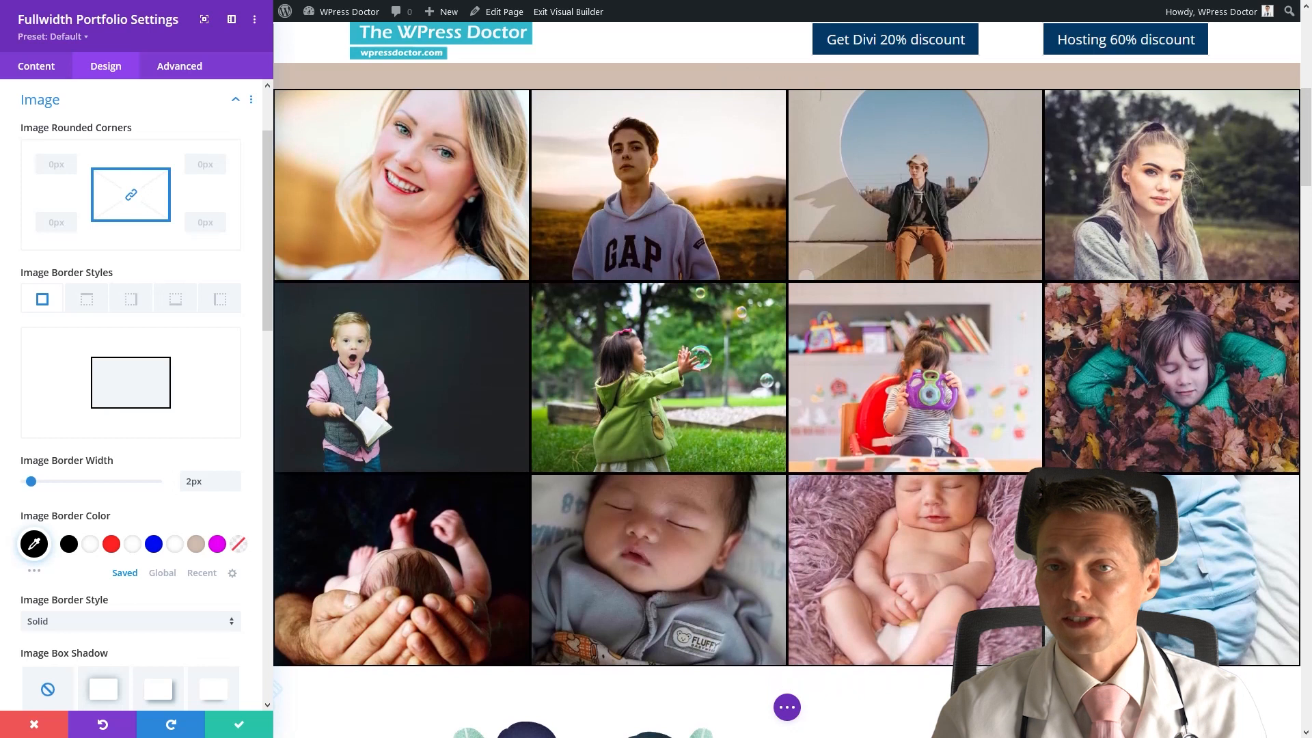
# Step: Try the Groove, Dotted and Inset border styles on the portfolio images and return to Solid
pyautogui.scroll(1, 786, 400)
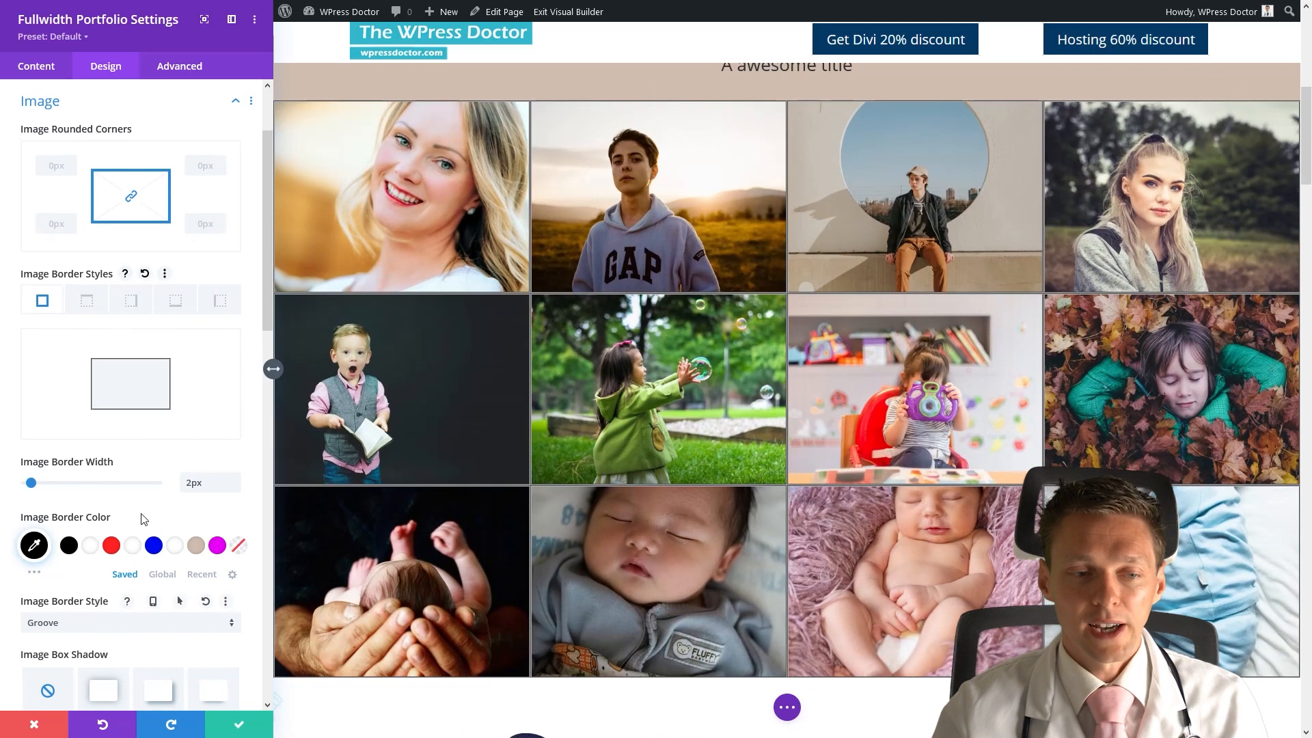
pyautogui.click(94, 626)
pyautogui.click(76, 507)
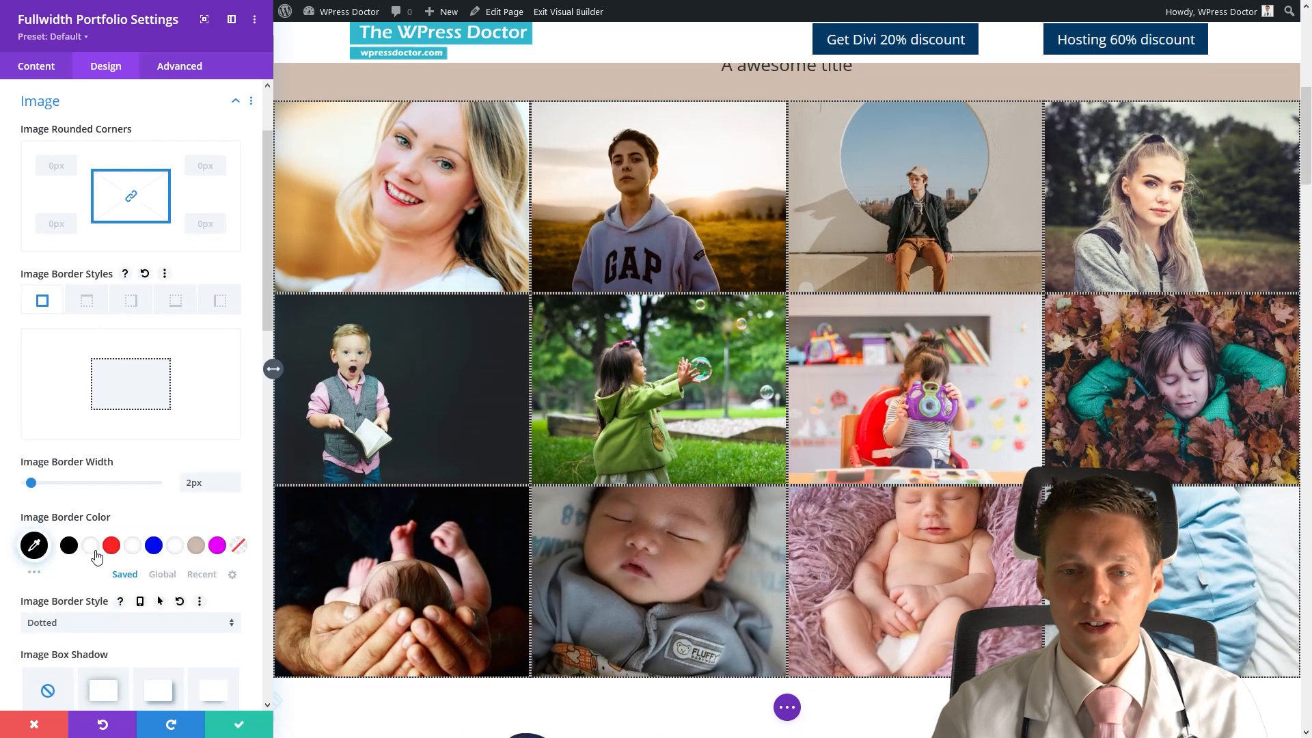
pyautogui.click(82, 625)
pyautogui.click(80, 601)
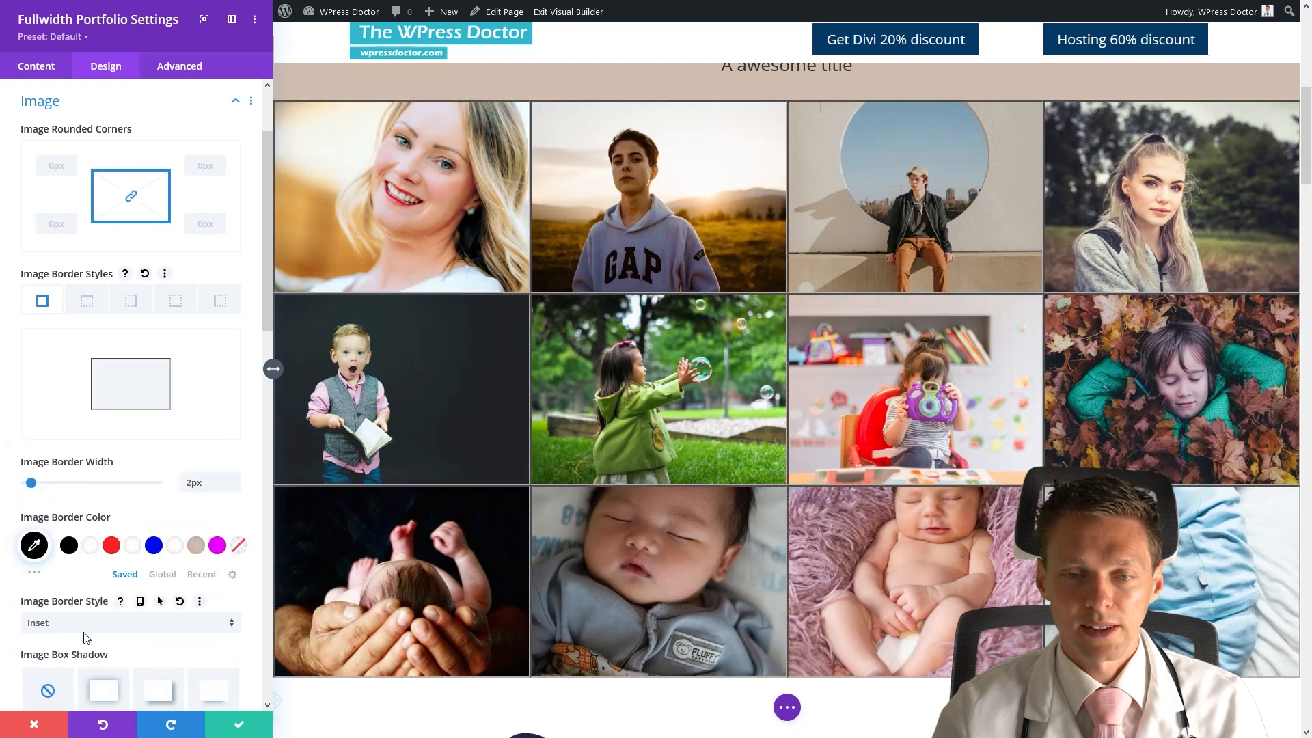
pyautogui.scroll(-4, 208, 389)
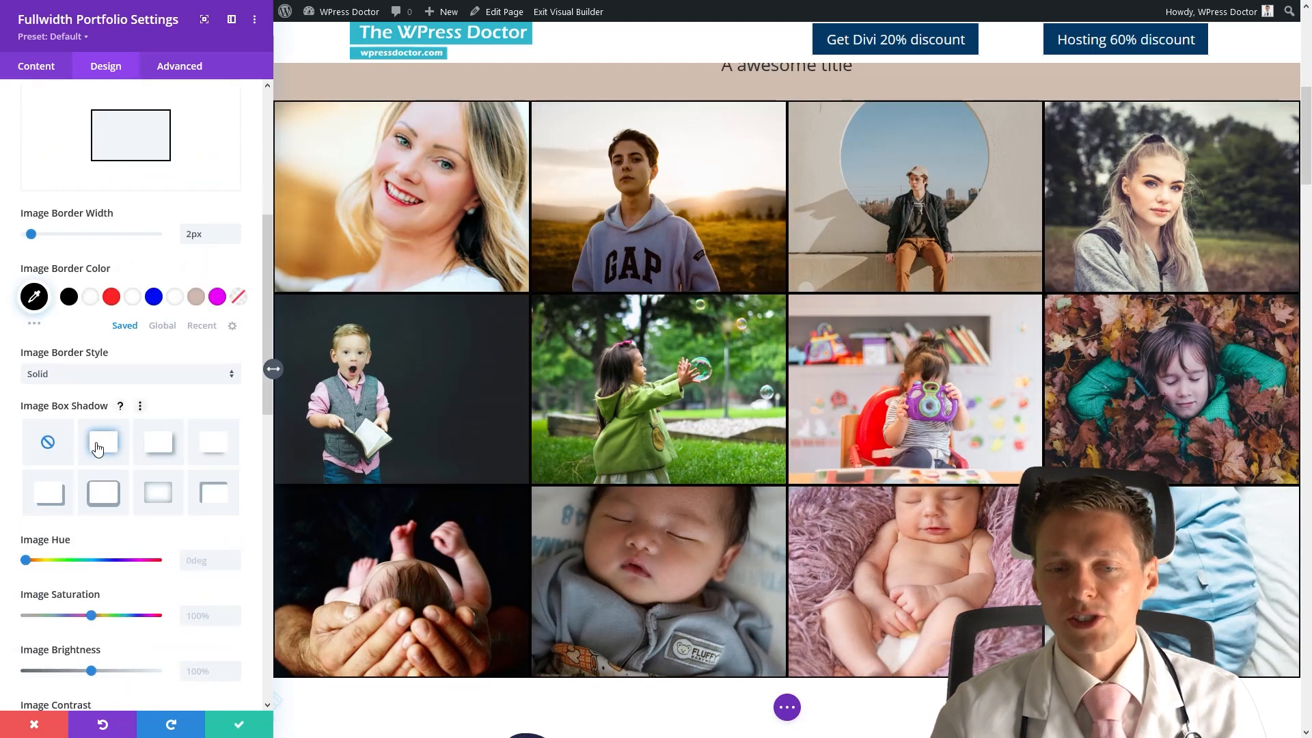
# Step: Try the first box shadow preset on the portfolio images, switching it on and off to compare
pyautogui.click(100, 444)
pyautogui.click(48, 443)
pyautogui.click(101, 447)
pyautogui.click(55, 448)
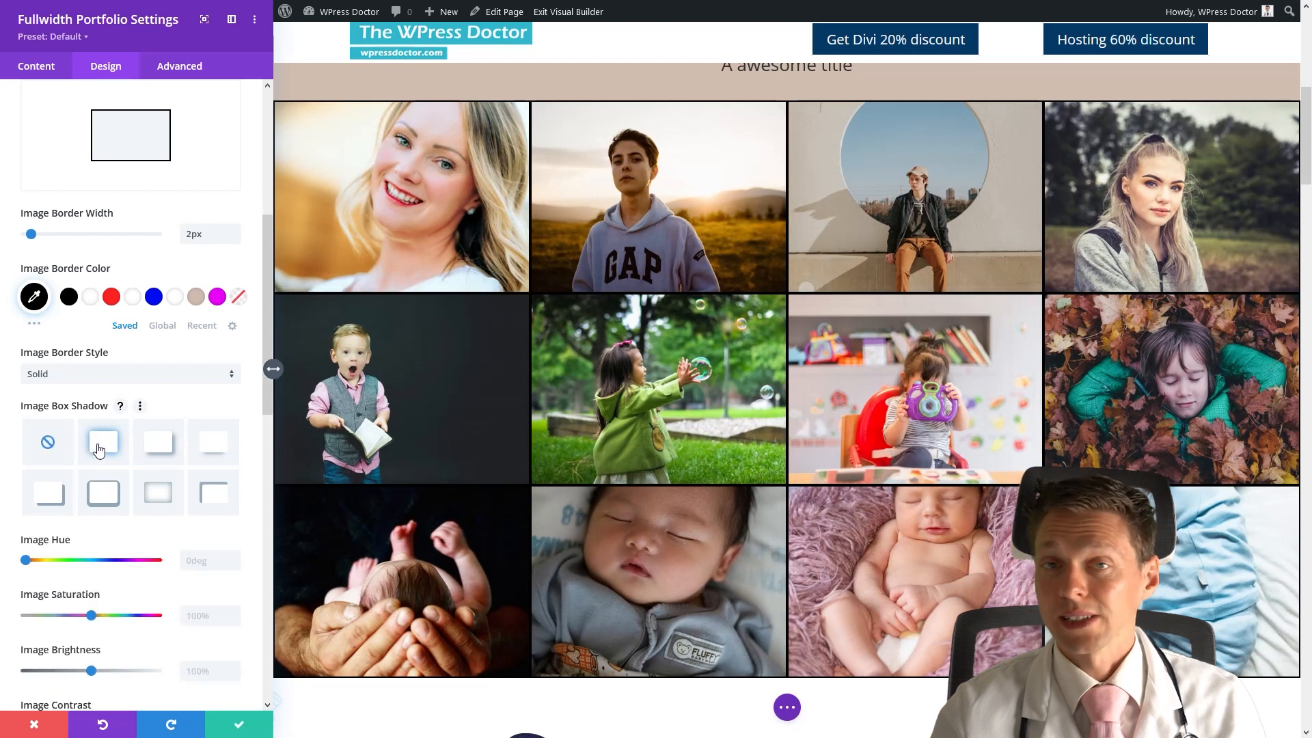
pyautogui.click(99, 449)
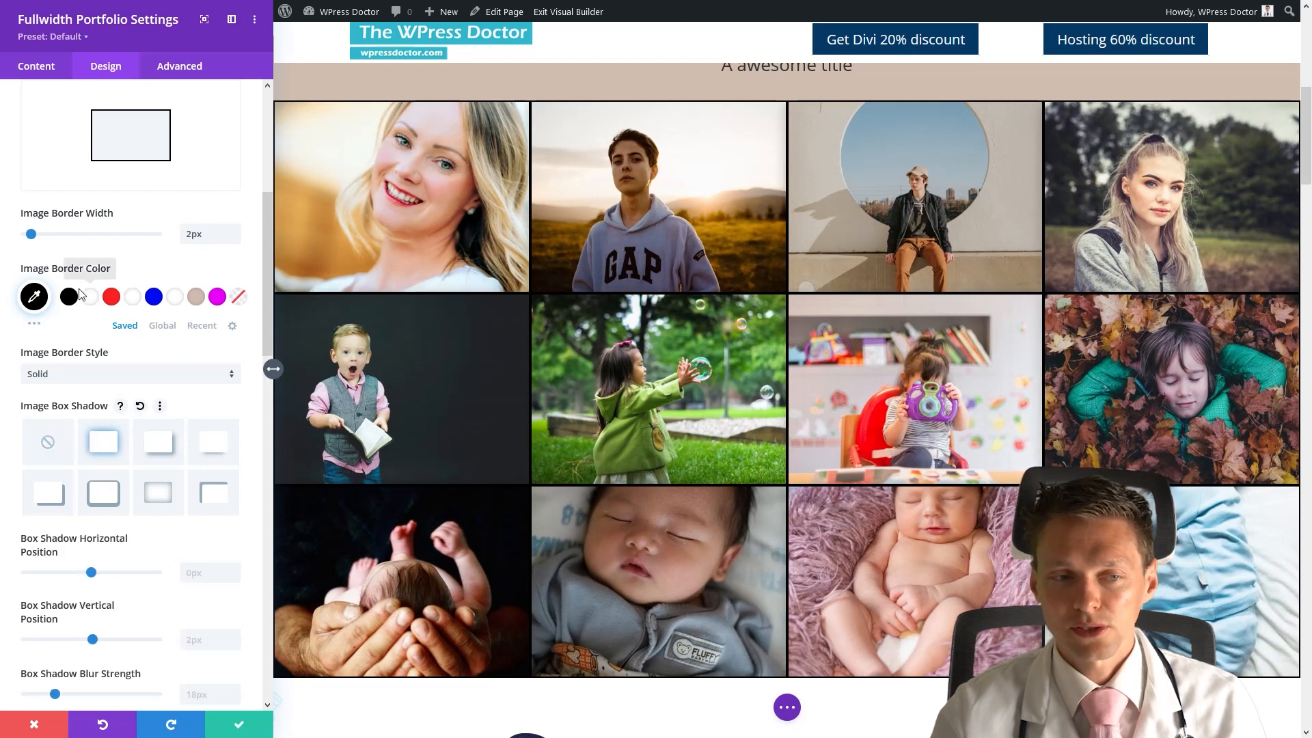
# Step: Reduce the image border width to 0px and leave the portfolio images without a box shadow after comparing the first preset again
pyautogui.moveTo(33, 233); pyautogui.dragTo(23, 237)
pyautogui.click(54, 448)
pyautogui.click(99, 447)
pyautogui.click(53, 447)
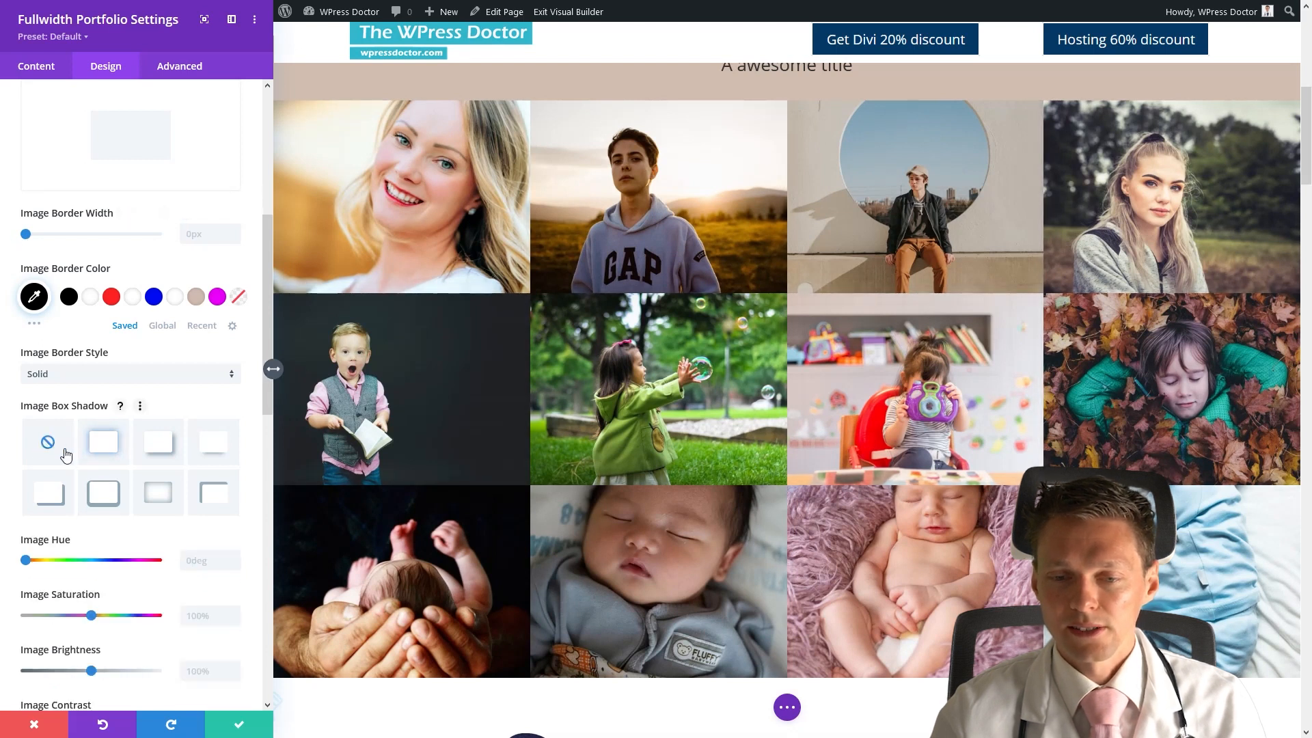
# Step: Apply the first box shadow preset to the portfolio images after switching it on and off to compare
pyautogui.click(99, 451)
pyautogui.click(49, 448)
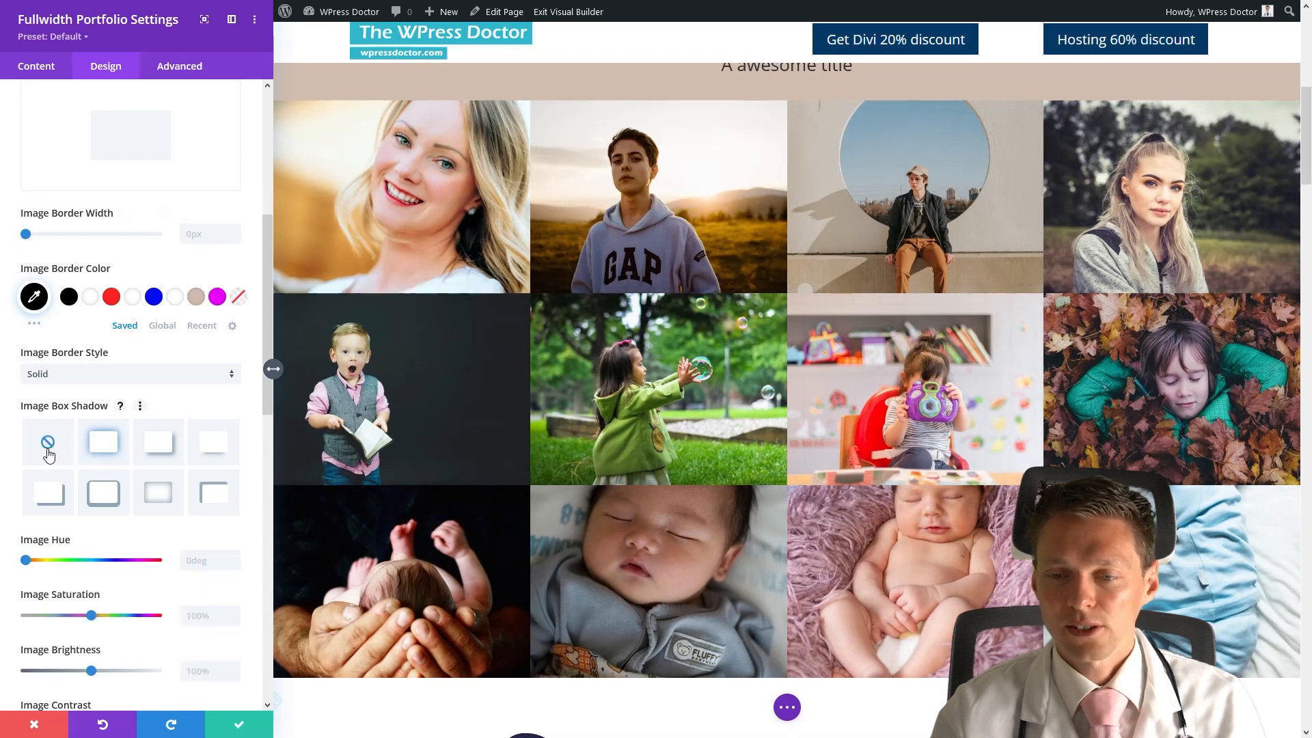
pyautogui.click(82, 451)
pyautogui.click(42, 448)
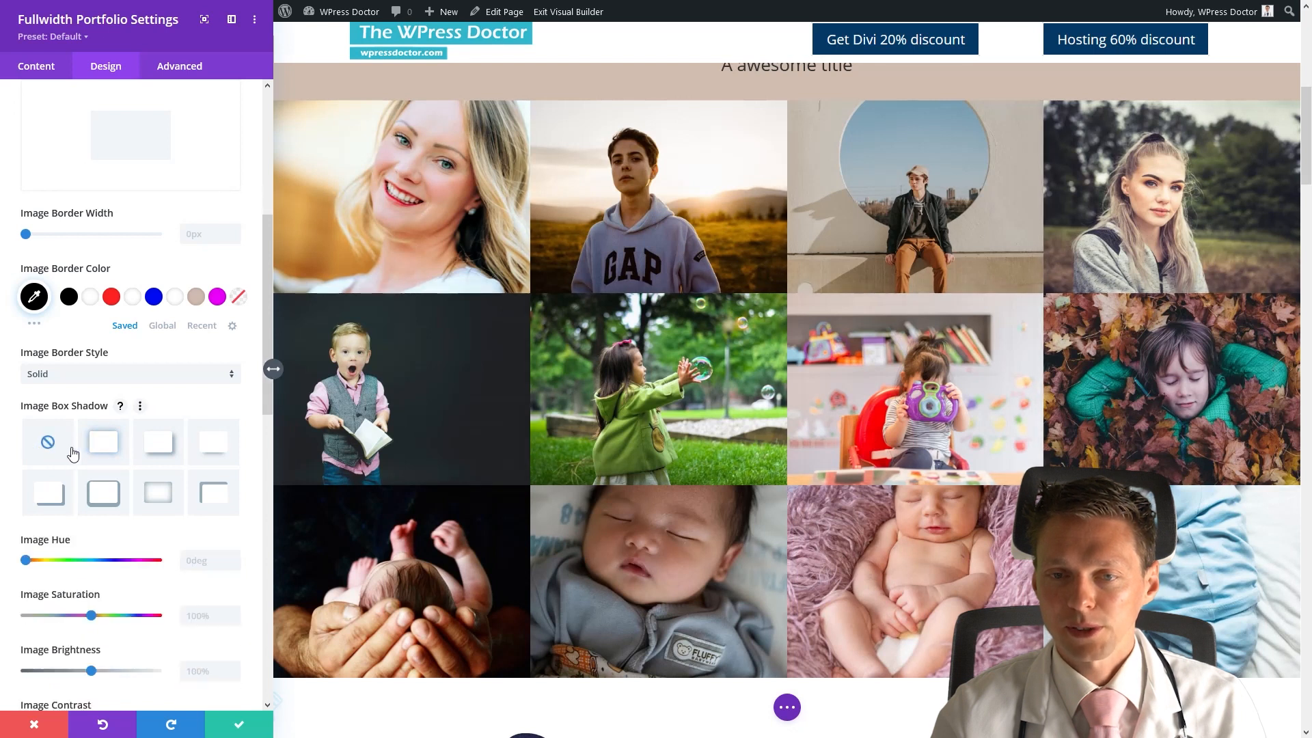
pyautogui.click(101, 453)
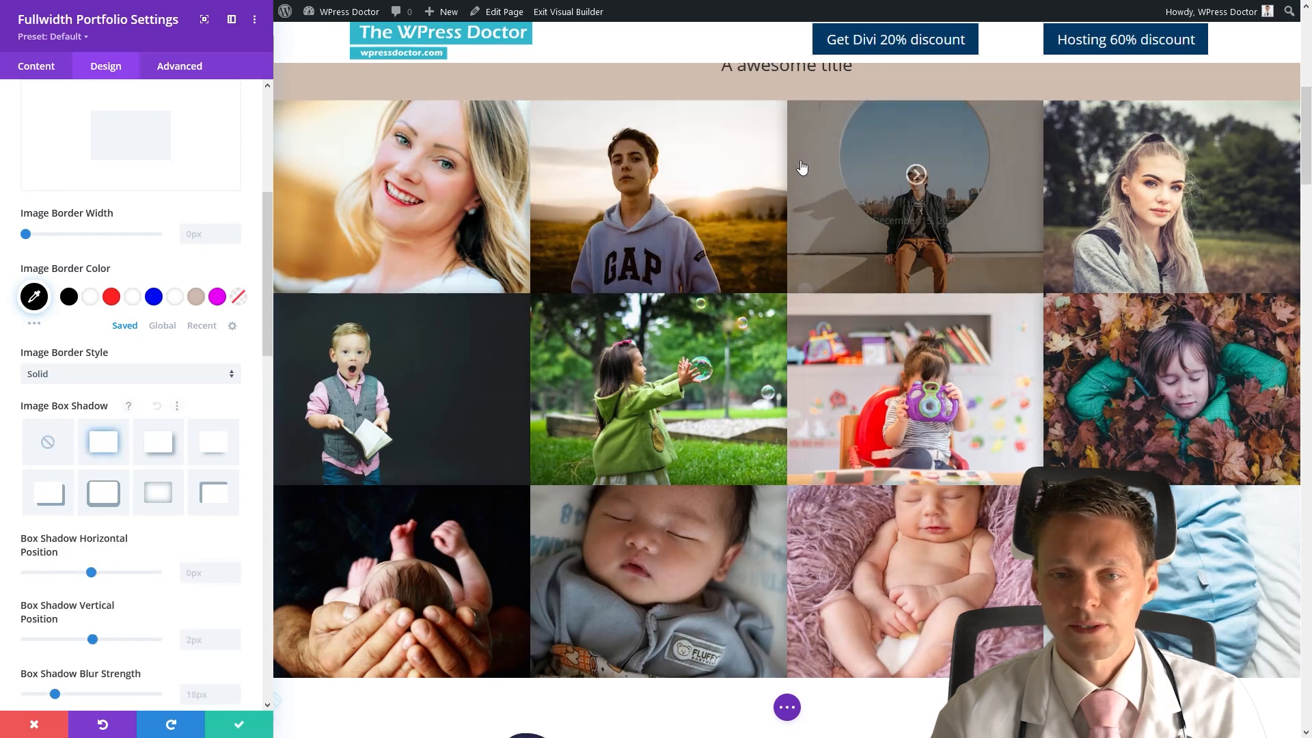
pyautogui.click(50, 451)
pyautogui.click(94, 448)
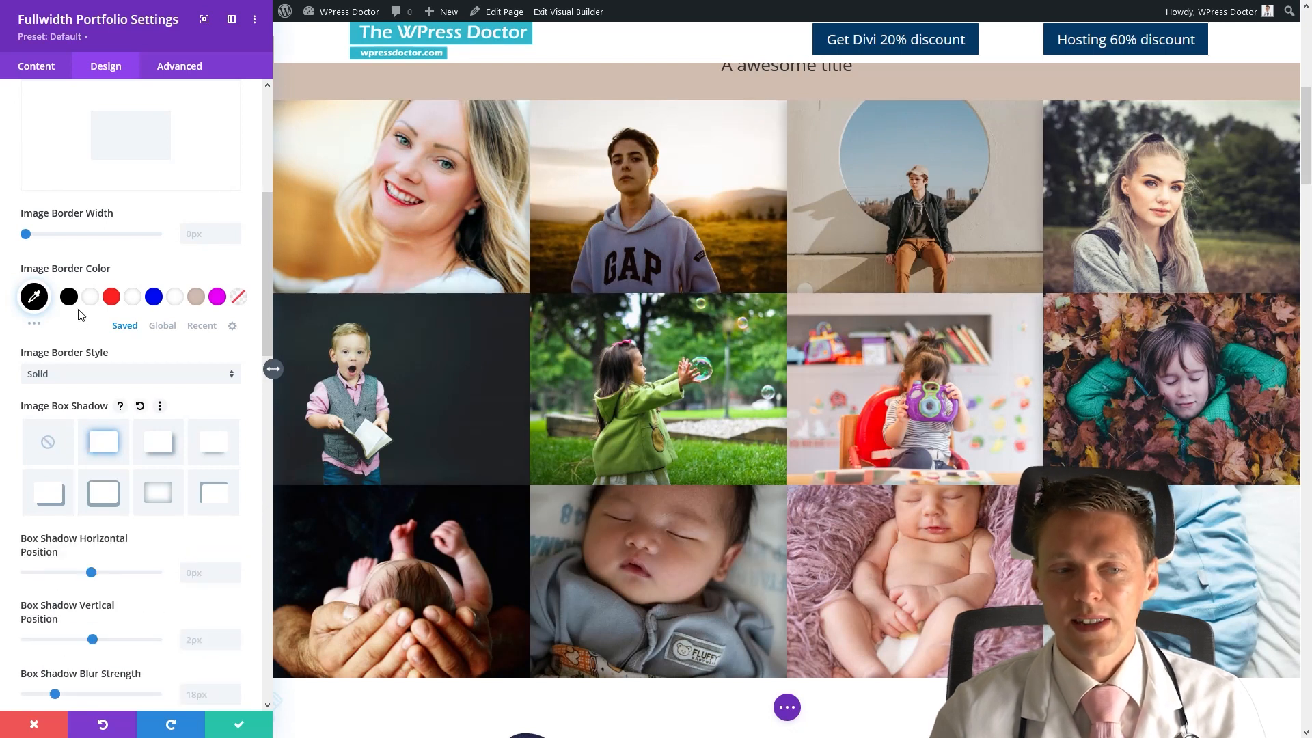
# Step: Try a slightly wider border on the portfolio images and return the border width to 0px
pyautogui.click(234, 231)
pyautogui.click(235, 230)
pyautogui.click(235, 238)
pyautogui.click(235, 238)
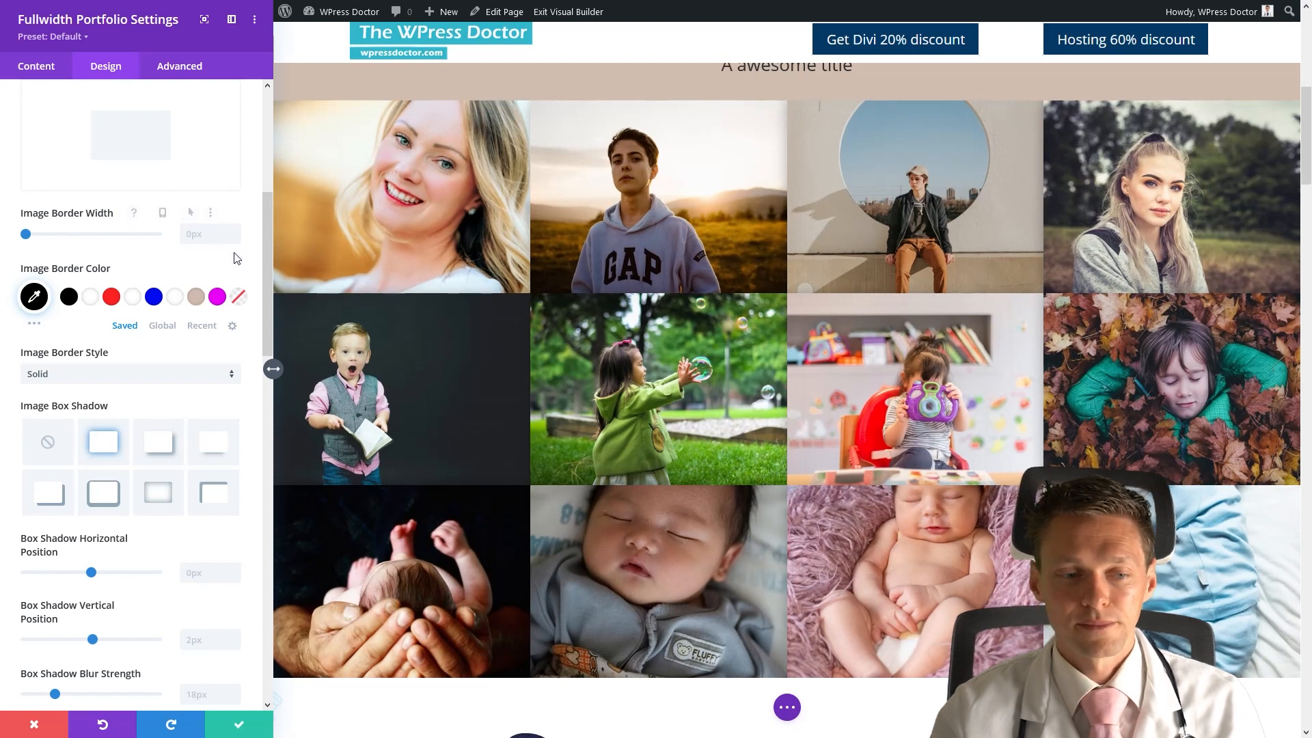
# Step: Try the image sepia filter at 89%, 74%, 52% and 33% and image saturation at 163%, resetting each to its default
pyautogui.scroll(-7, 234, 294)
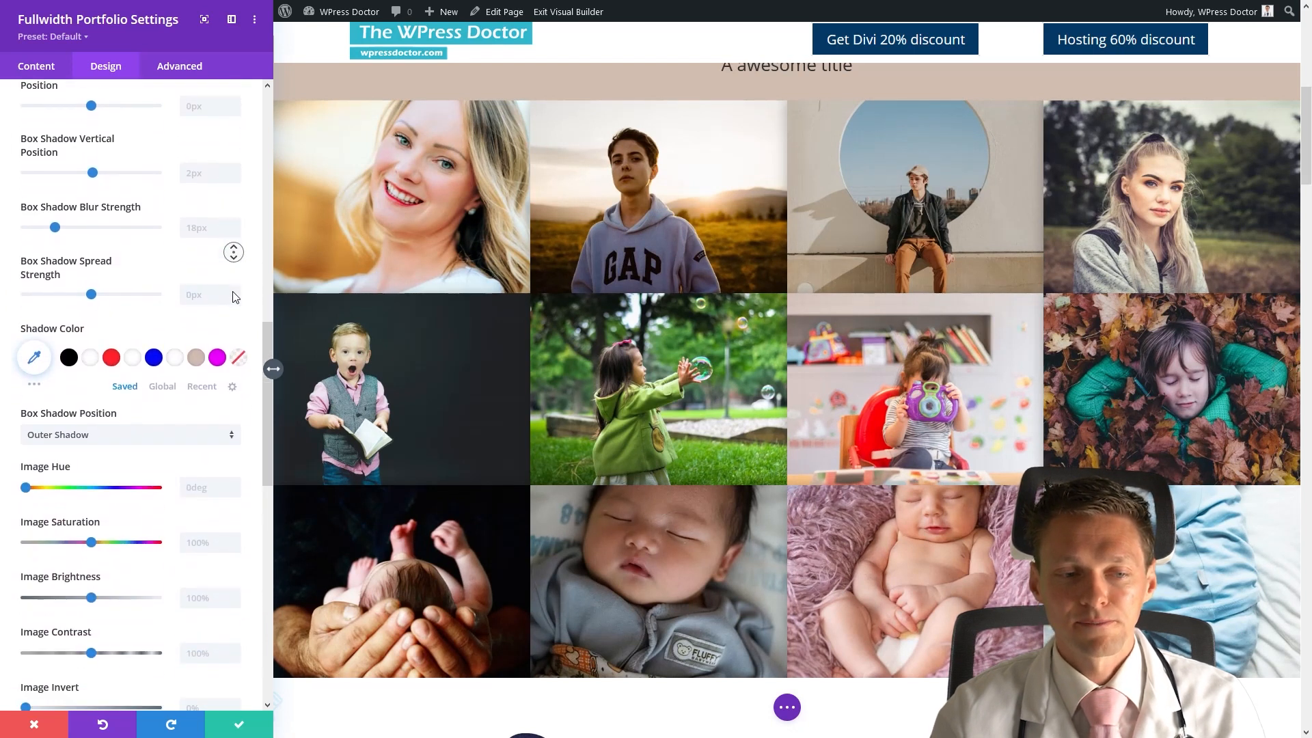
pyautogui.scroll(-6, 232, 295)
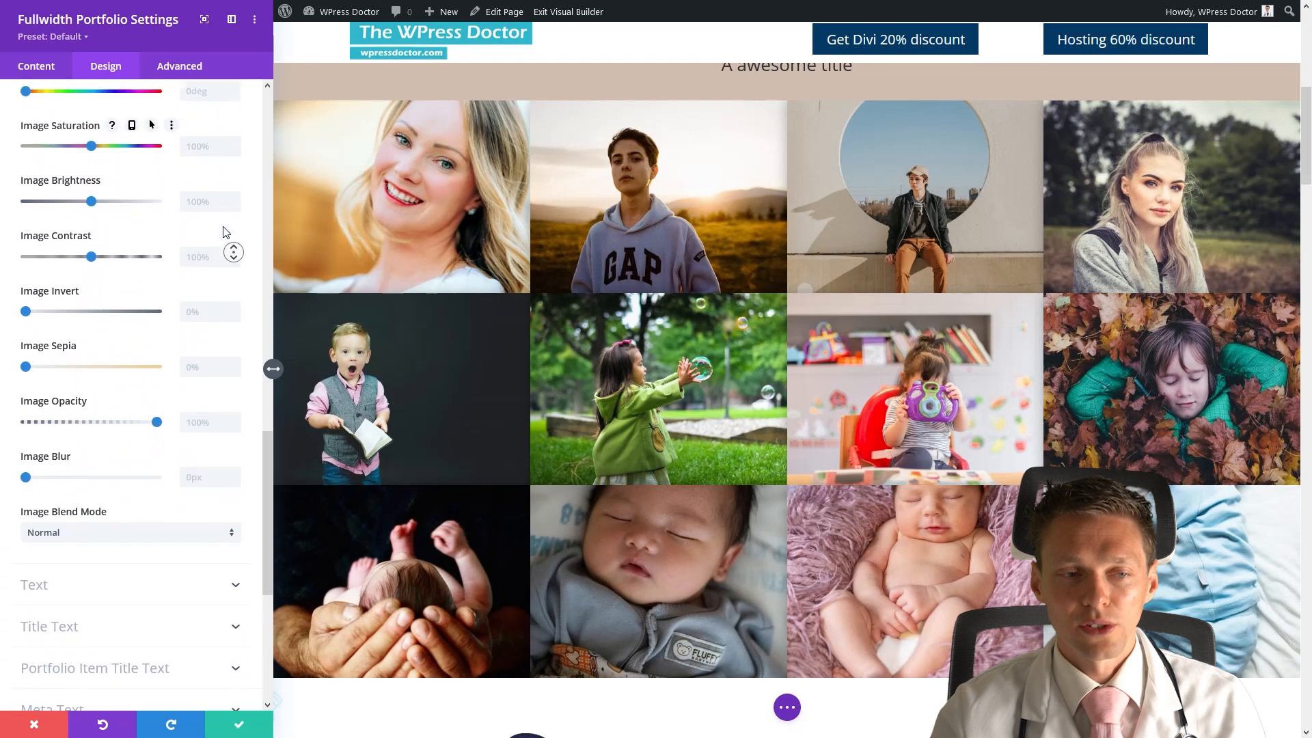
pyautogui.scroll(1, 227, 239)
pyautogui.moveTo(26, 414); pyautogui.dragTo(43, 414)
pyautogui.click(145, 416)
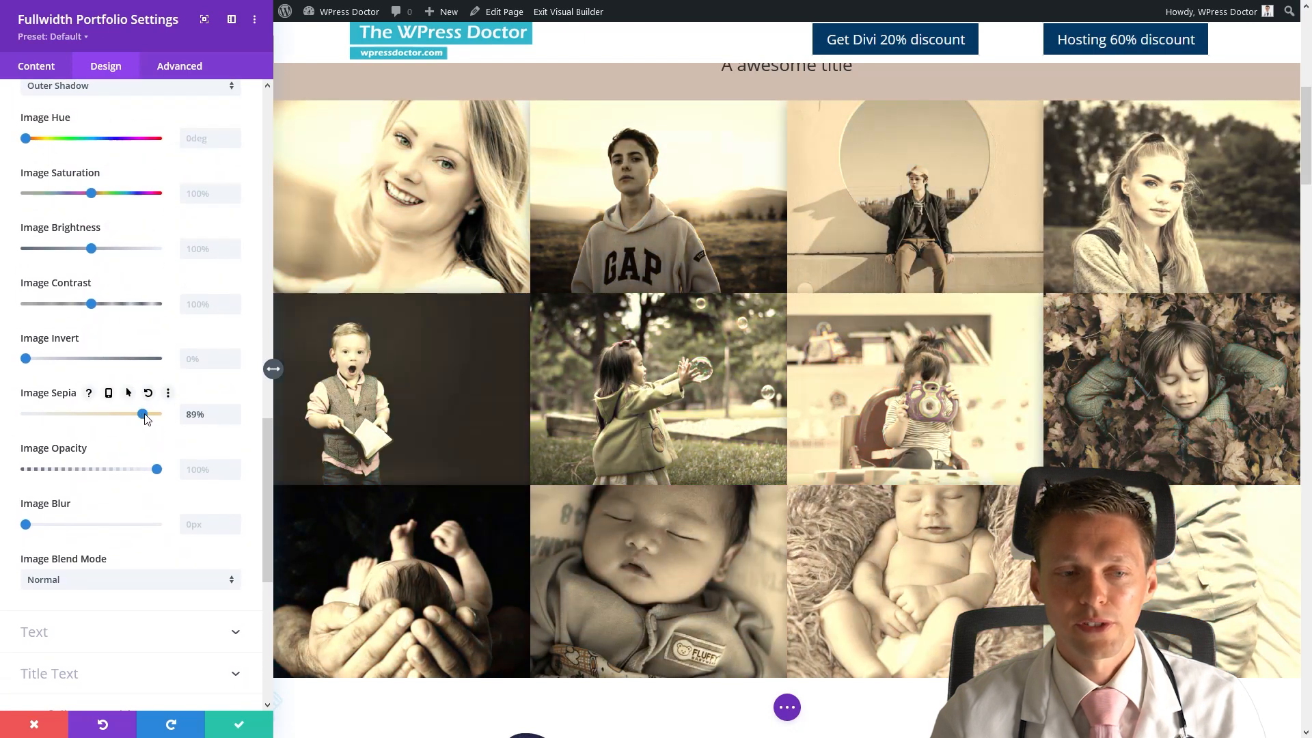
pyautogui.moveTo(155, 420); pyautogui.dragTo(124, 419)
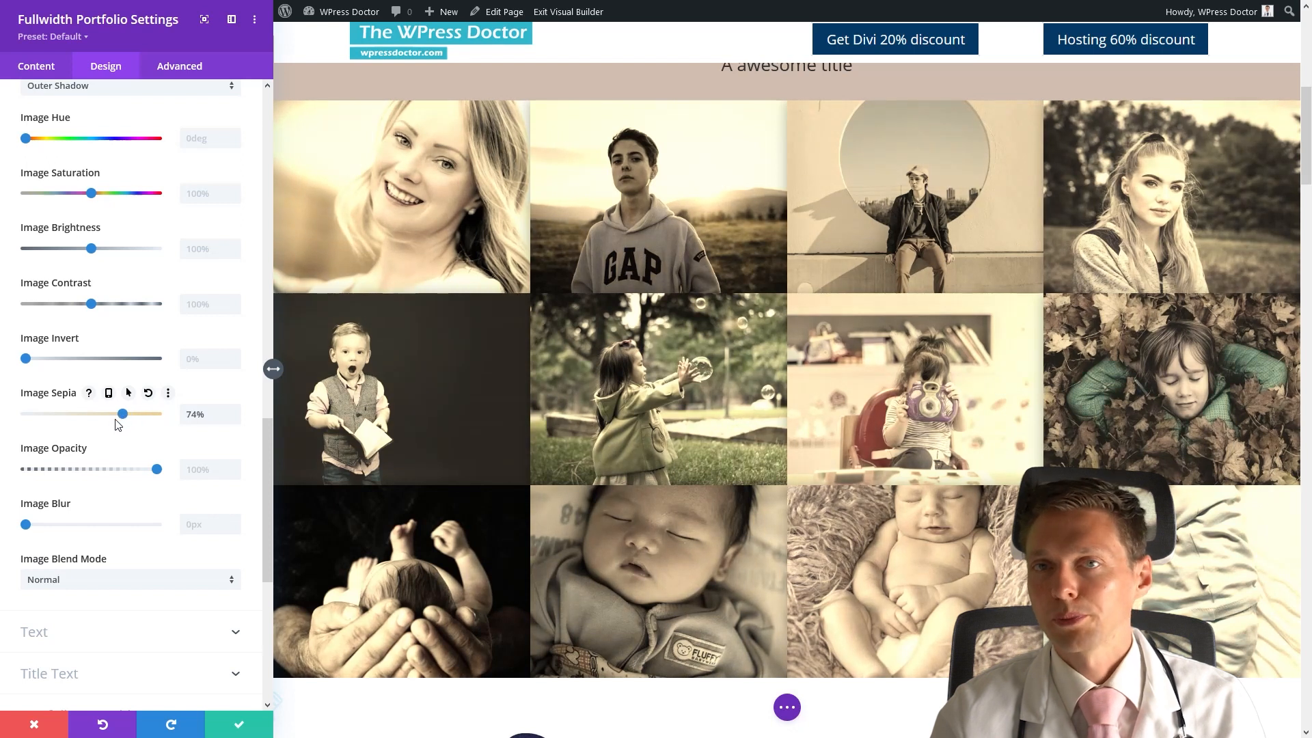
pyautogui.click(94, 416)
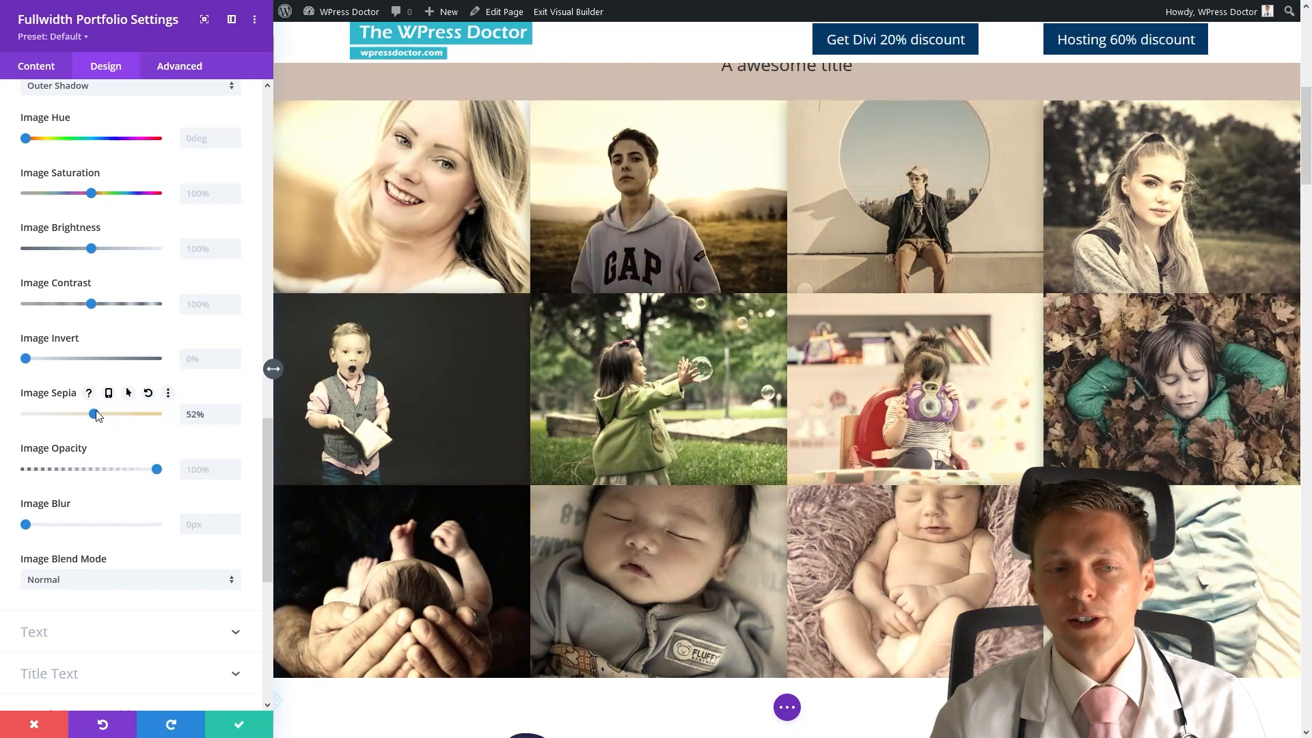
pyautogui.click(69, 417)
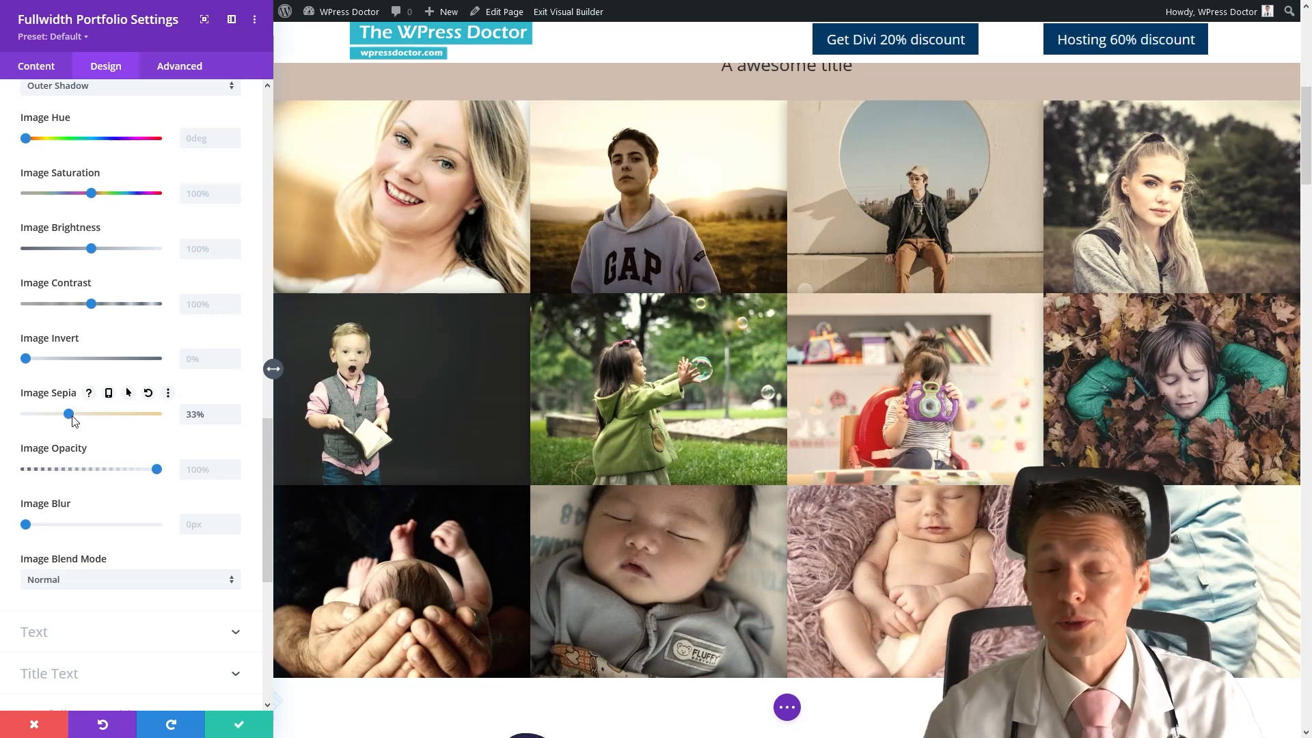
pyautogui.click(26, 414)
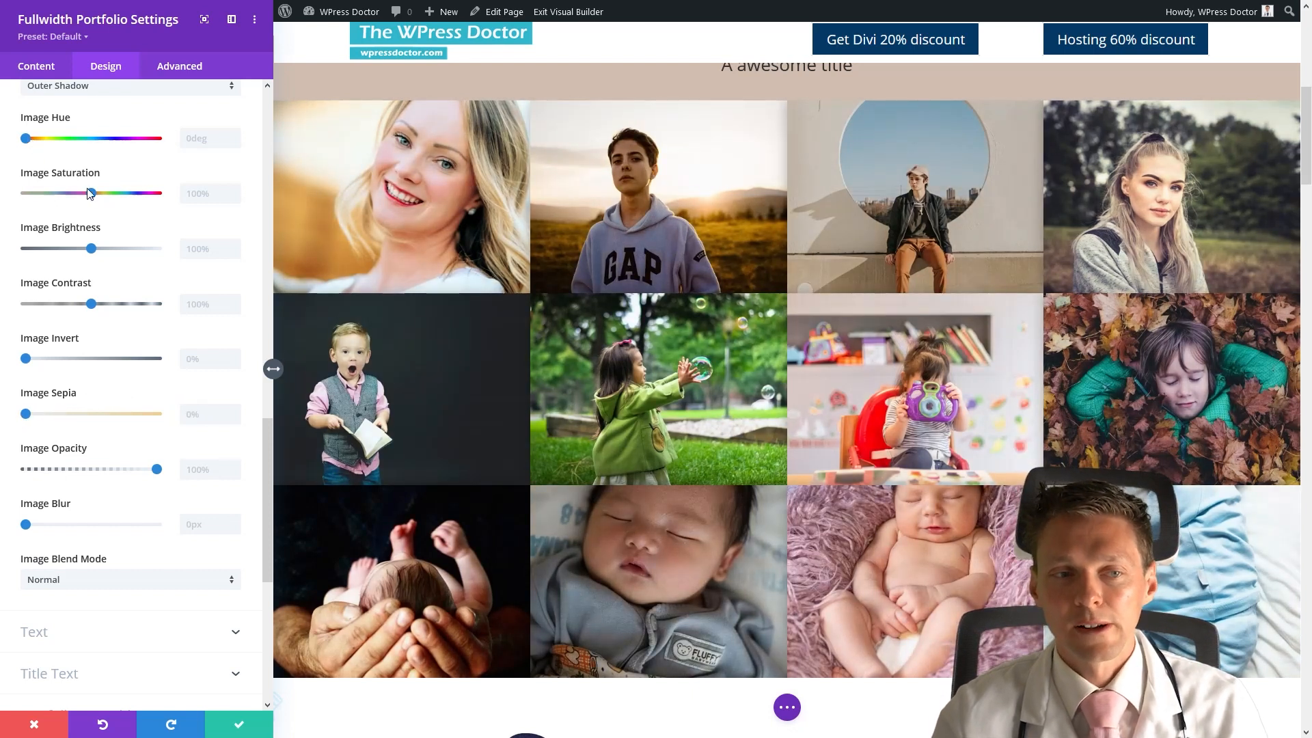
pyautogui.moveTo(99, 194); pyautogui.dragTo(106, 193)
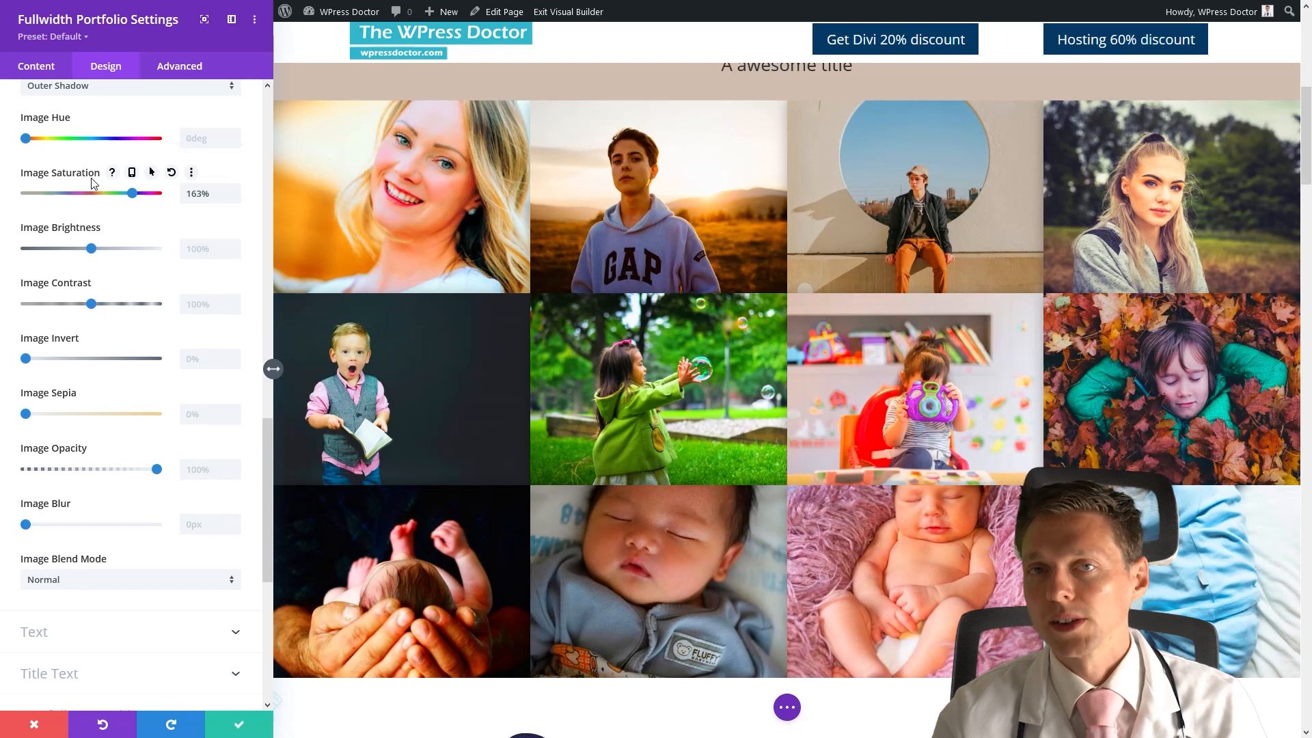
pyautogui.click(171, 173)
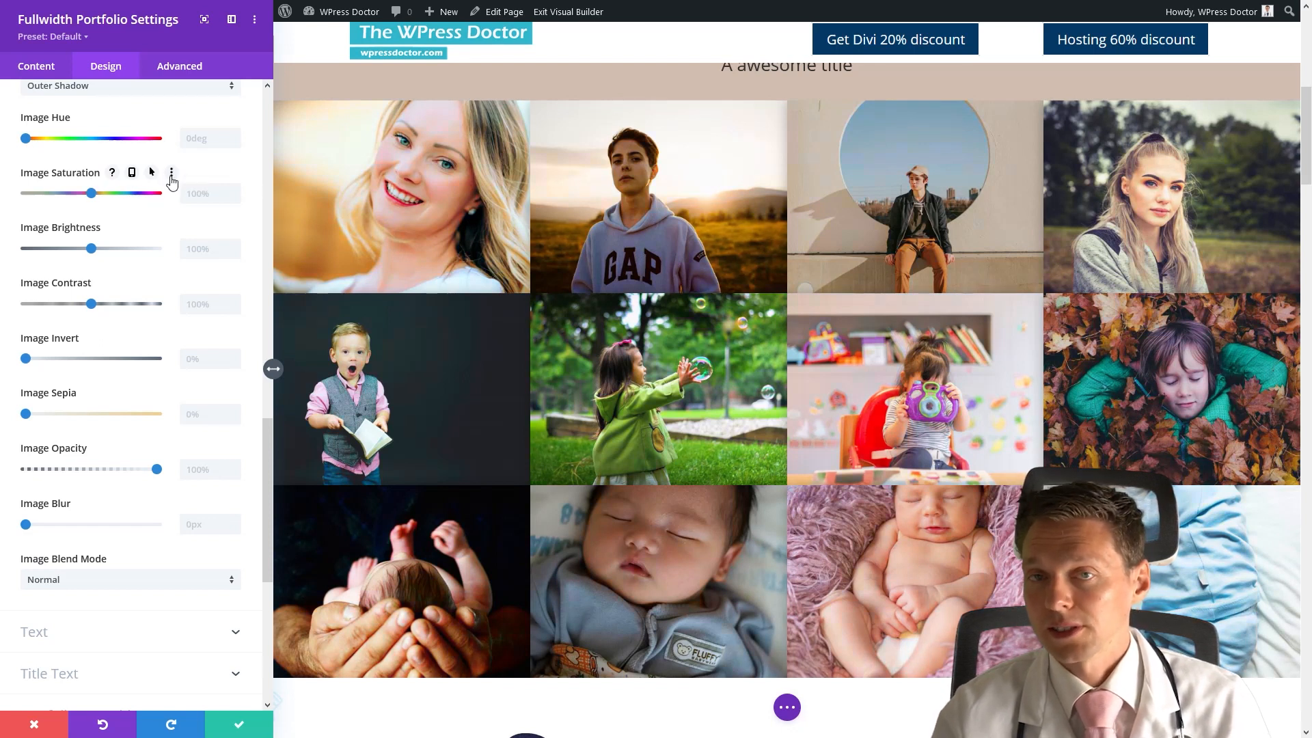
# Step: Keep the portfolio module's text centred after trying left alignment, and set the text colour to Light
pyautogui.click(67, 631)
pyautogui.moveTo(410, 249)
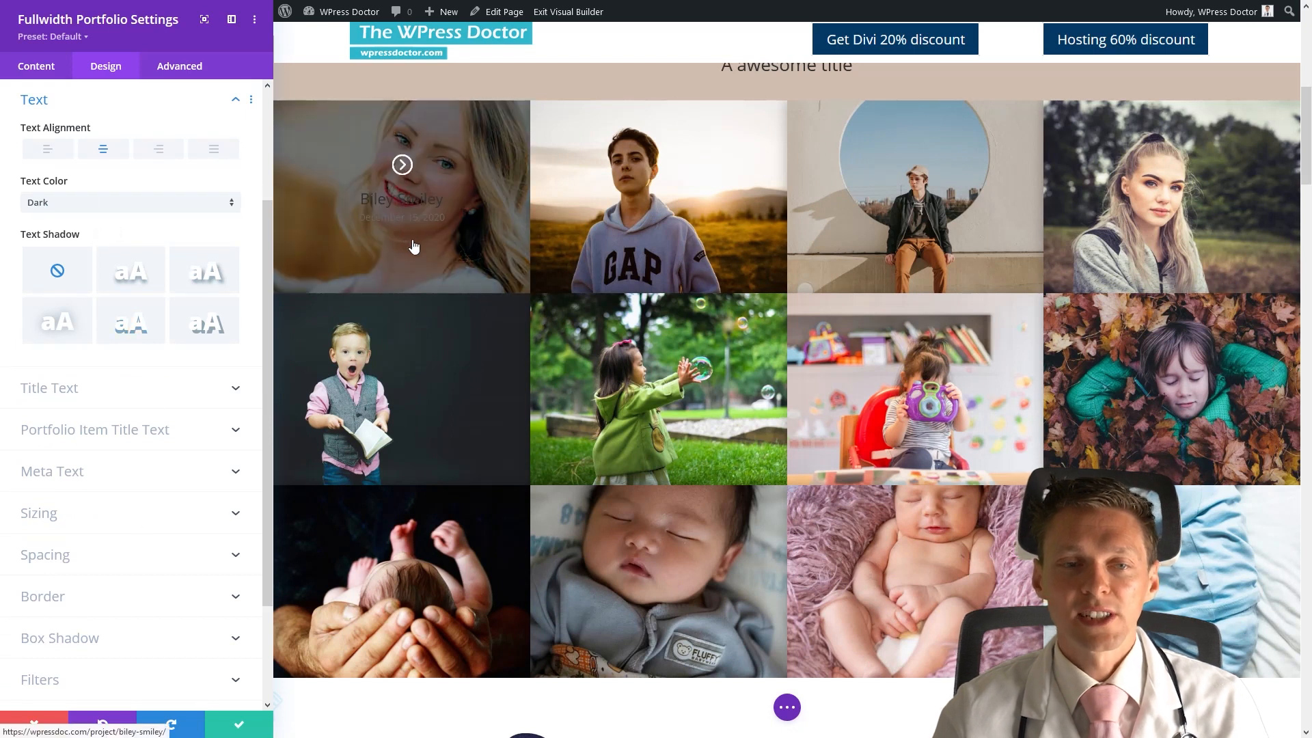
pyautogui.click(63, 152)
pyautogui.click(96, 150)
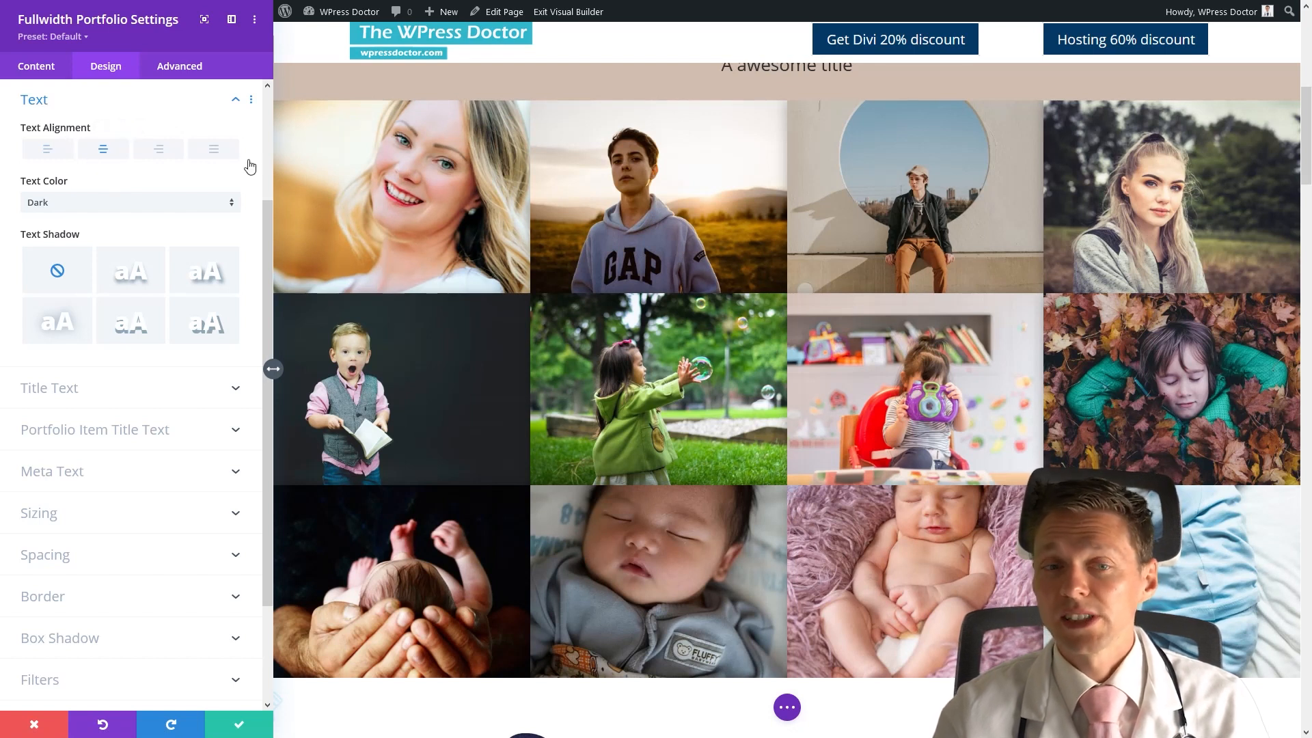
pyautogui.moveTo(402, 175)
pyautogui.click(47, 205)
pyautogui.click(49, 215)
pyautogui.click(54, 203)
pyautogui.click(50, 214)
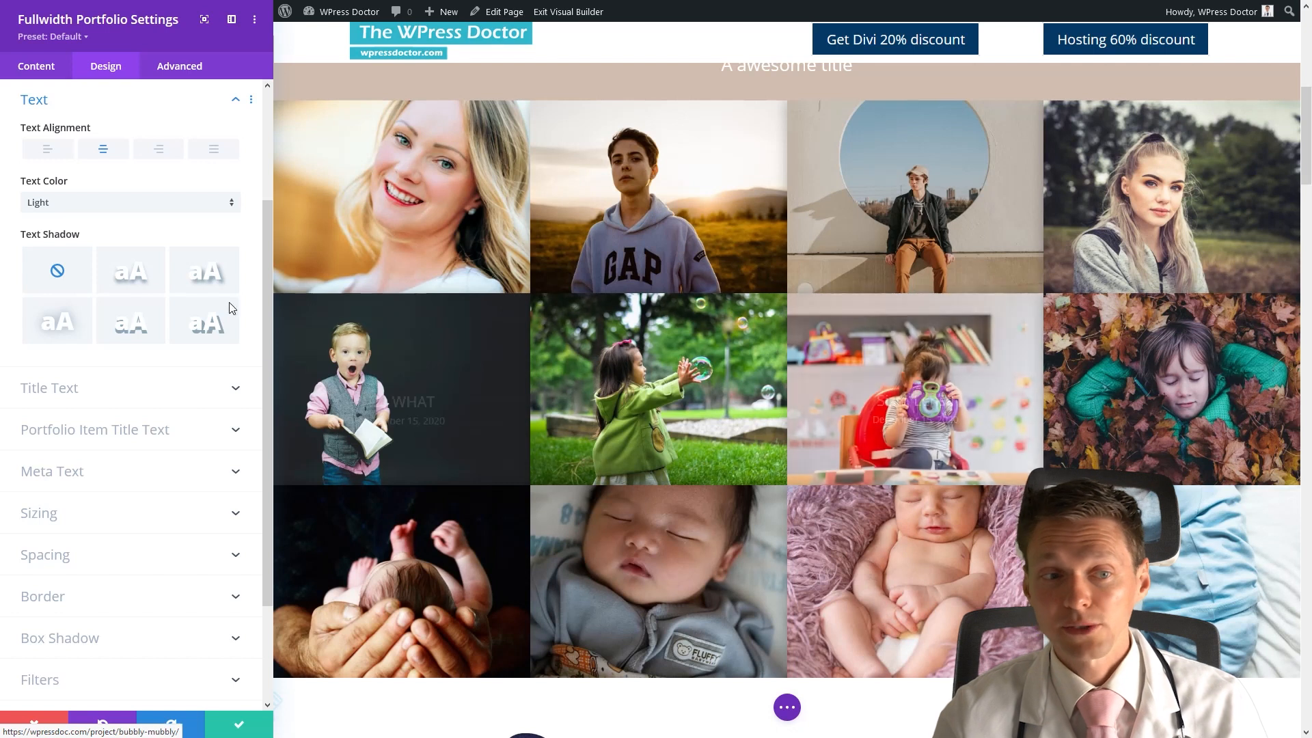
# Step: Try the first text shadow preset with a white shadow colour on the module's text and remove the shadow
pyautogui.click(128, 280)
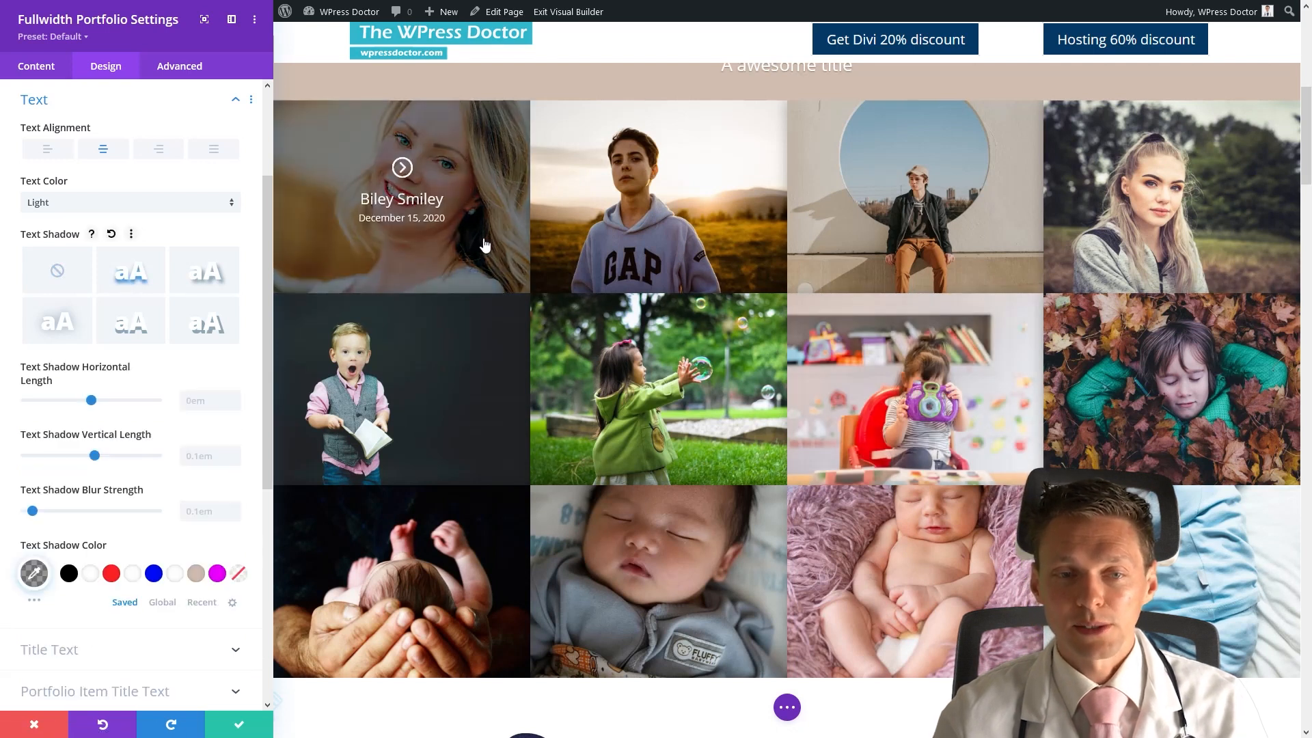
pyautogui.click(90, 574)
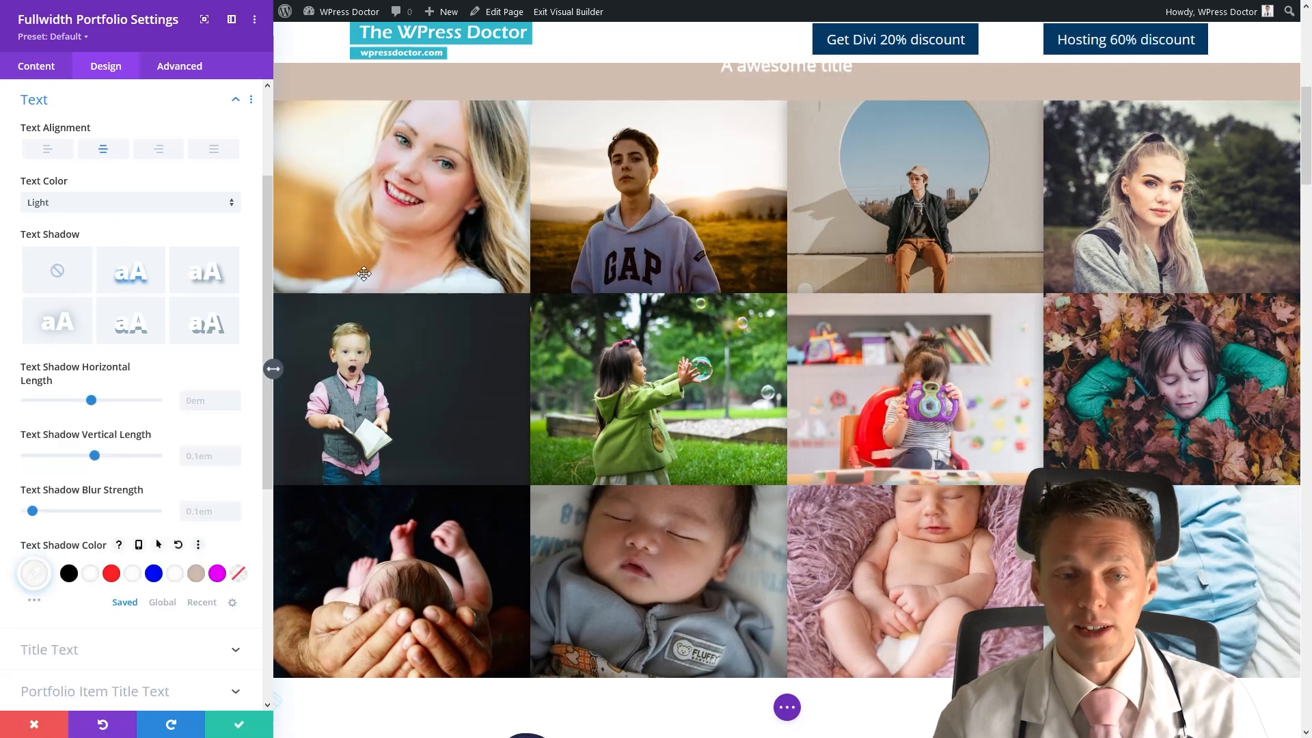
pyautogui.click(68, 270)
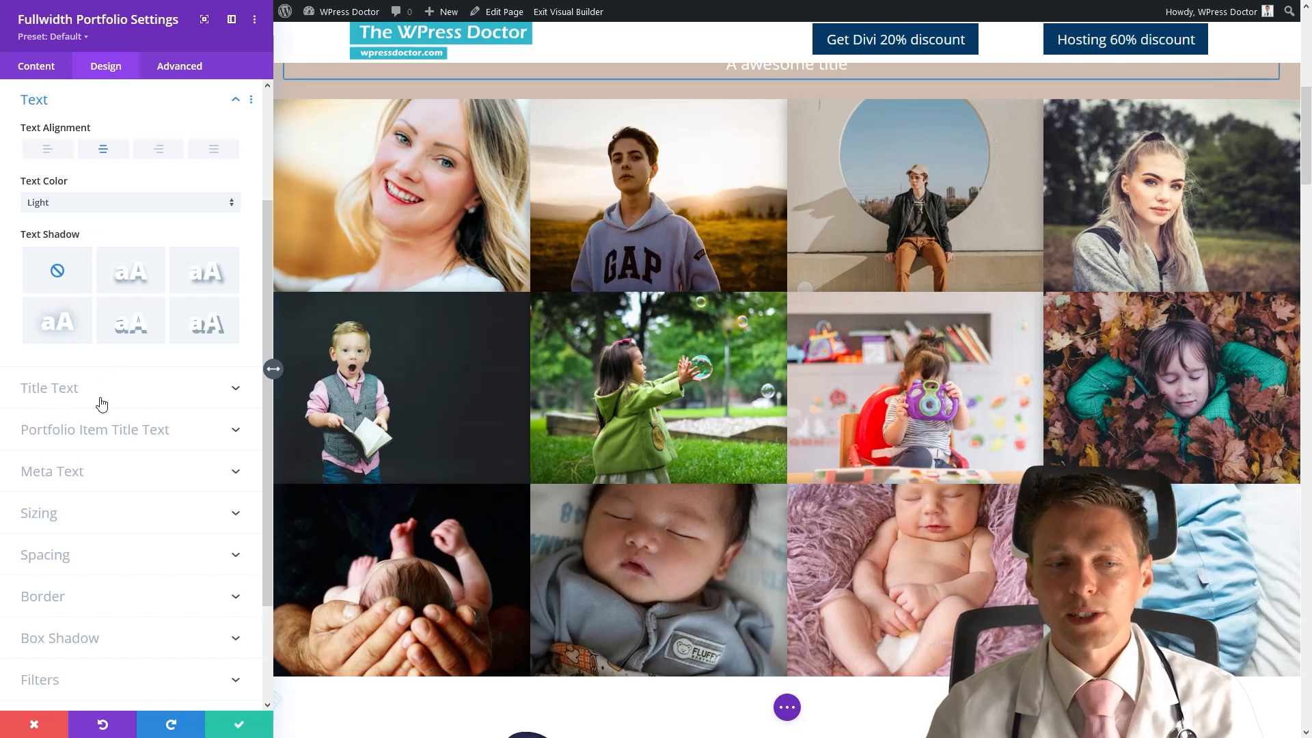
# Step: Set the font of the portfolio's main title to Nunito
pyautogui.click(100, 395)
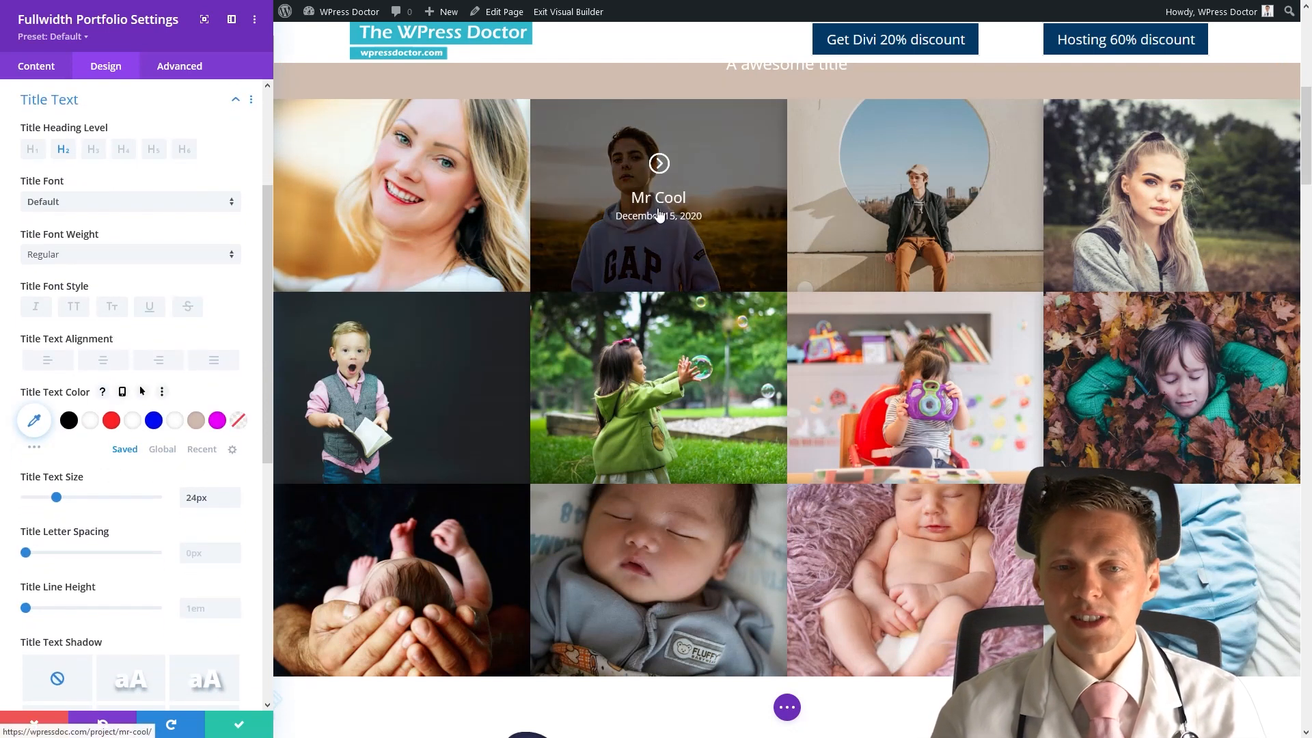
pyautogui.scroll(1, 725, 72)
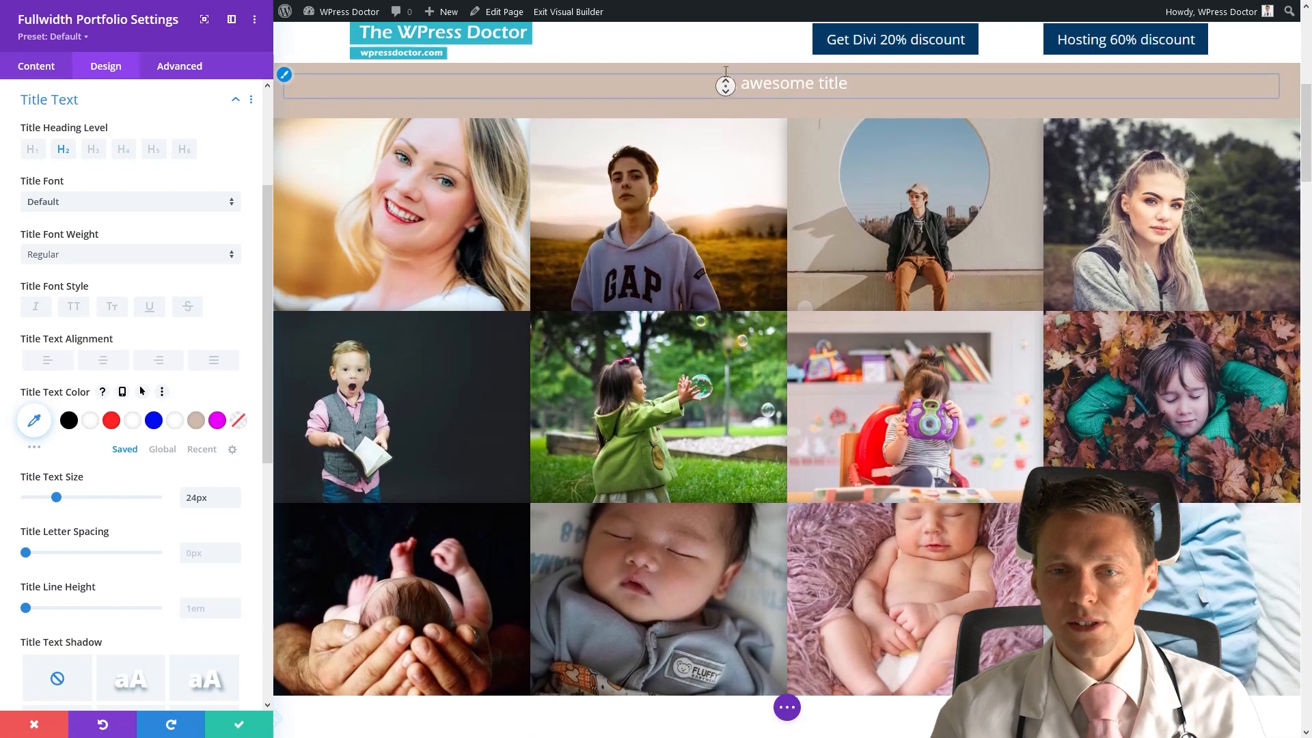
pyautogui.scroll(-1, 727, 75)
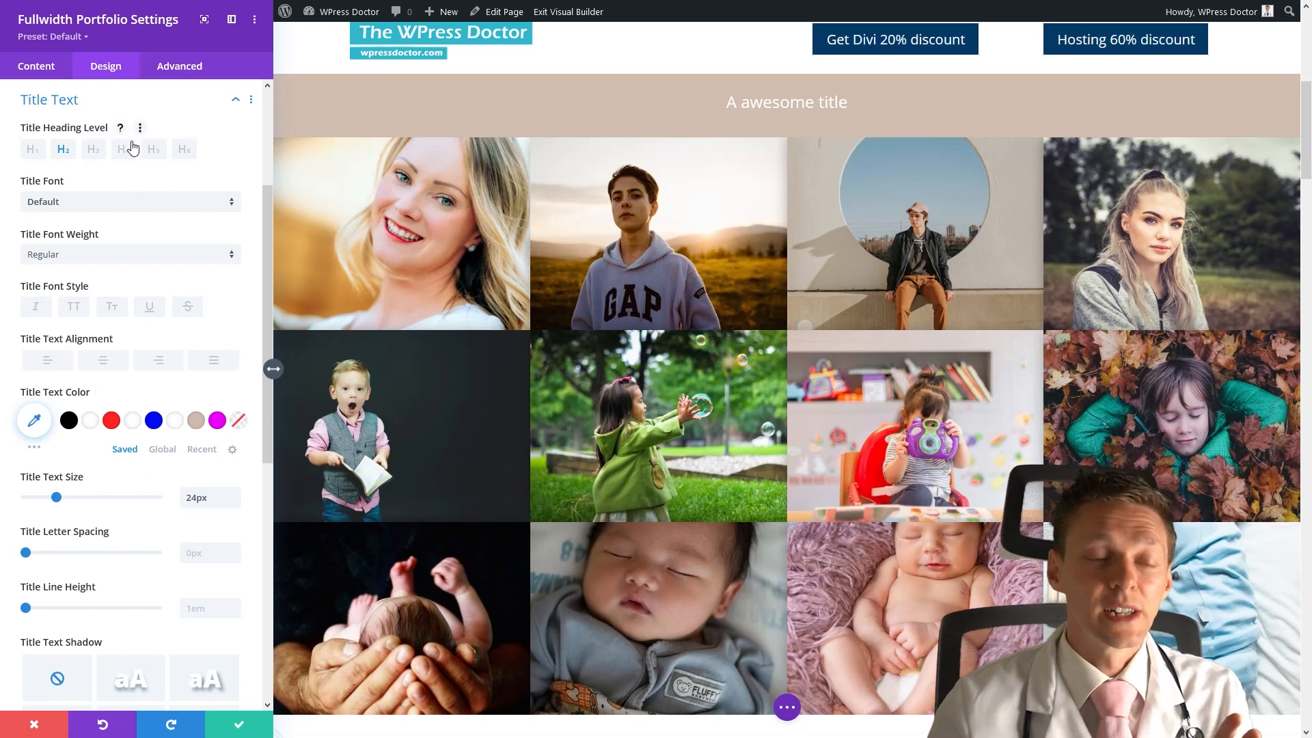
pyautogui.click(91, 200)
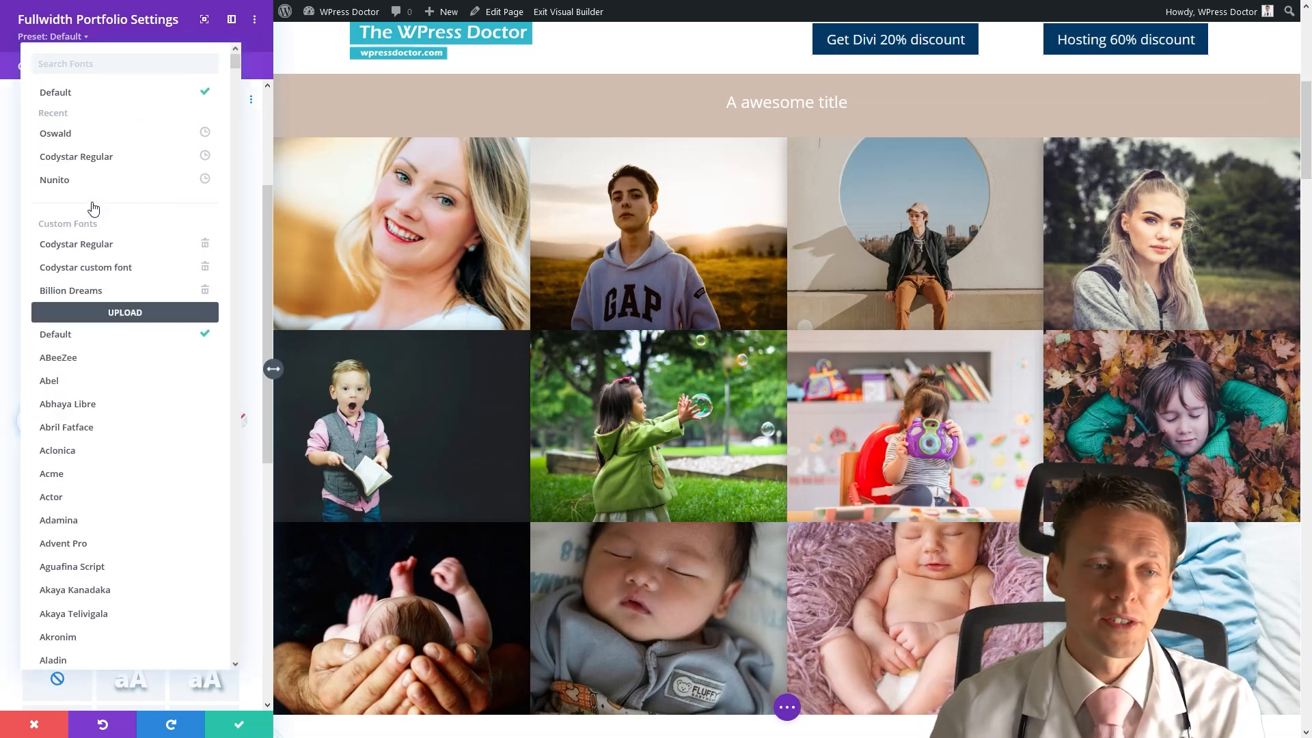
pyautogui.click(91, 202)
pyautogui.click(80, 201)
pyautogui.click(85, 183)
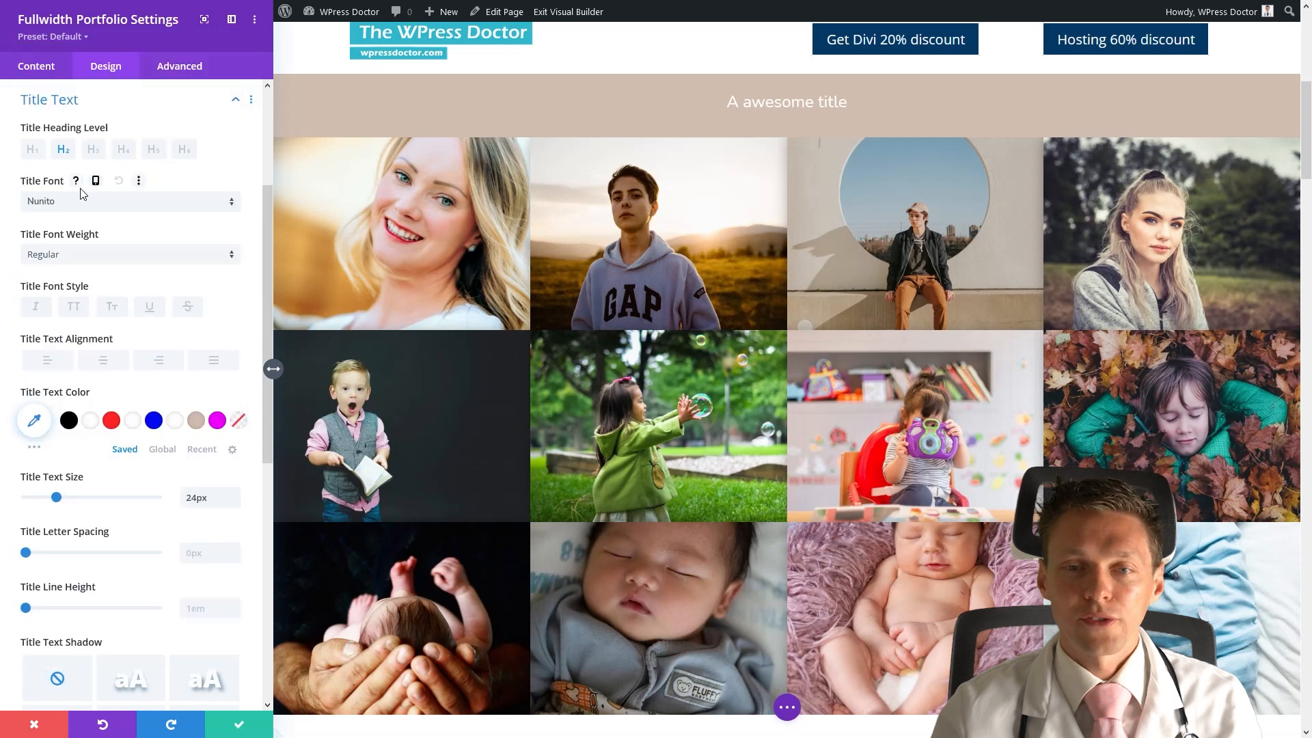
# Step: Make the main title bold at 62px and colour it white after trying black
pyautogui.click(56, 255)
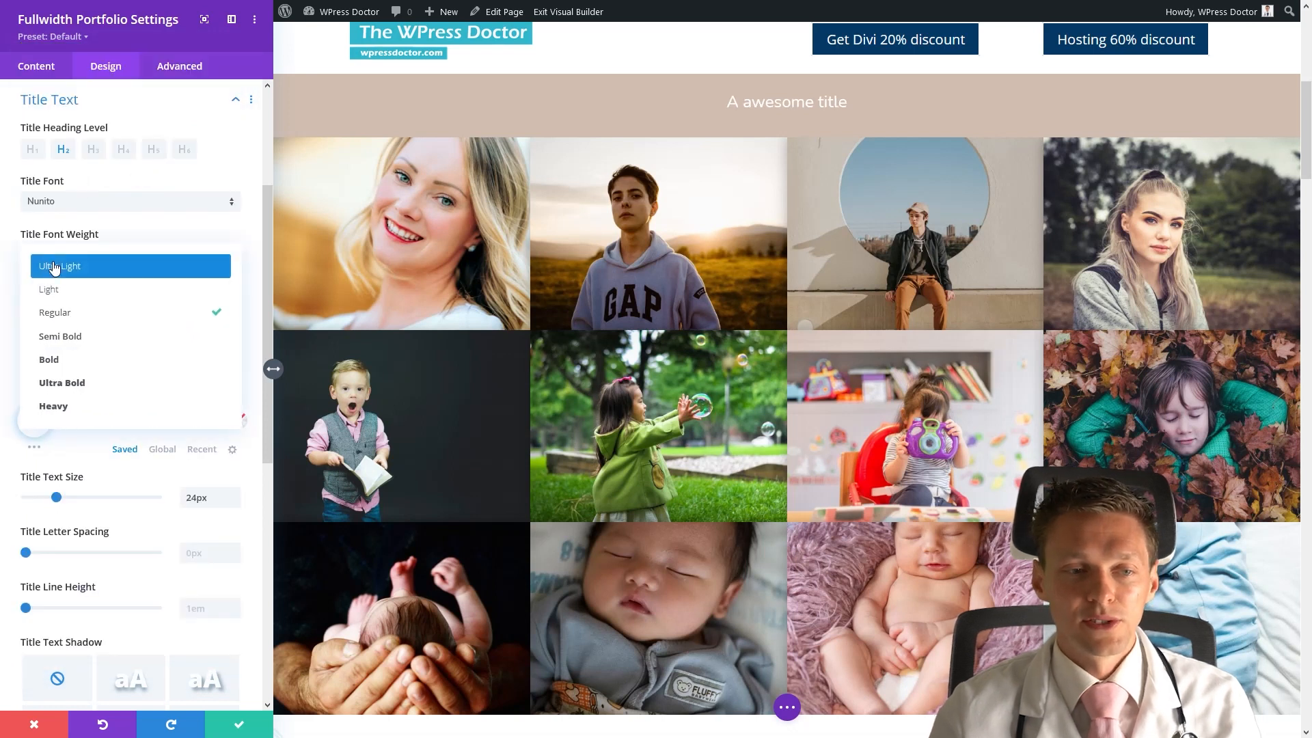
pyautogui.click(65, 361)
pyautogui.moveTo(57, 498); pyautogui.dragTo(108, 502)
pyautogui.click(68, 422)
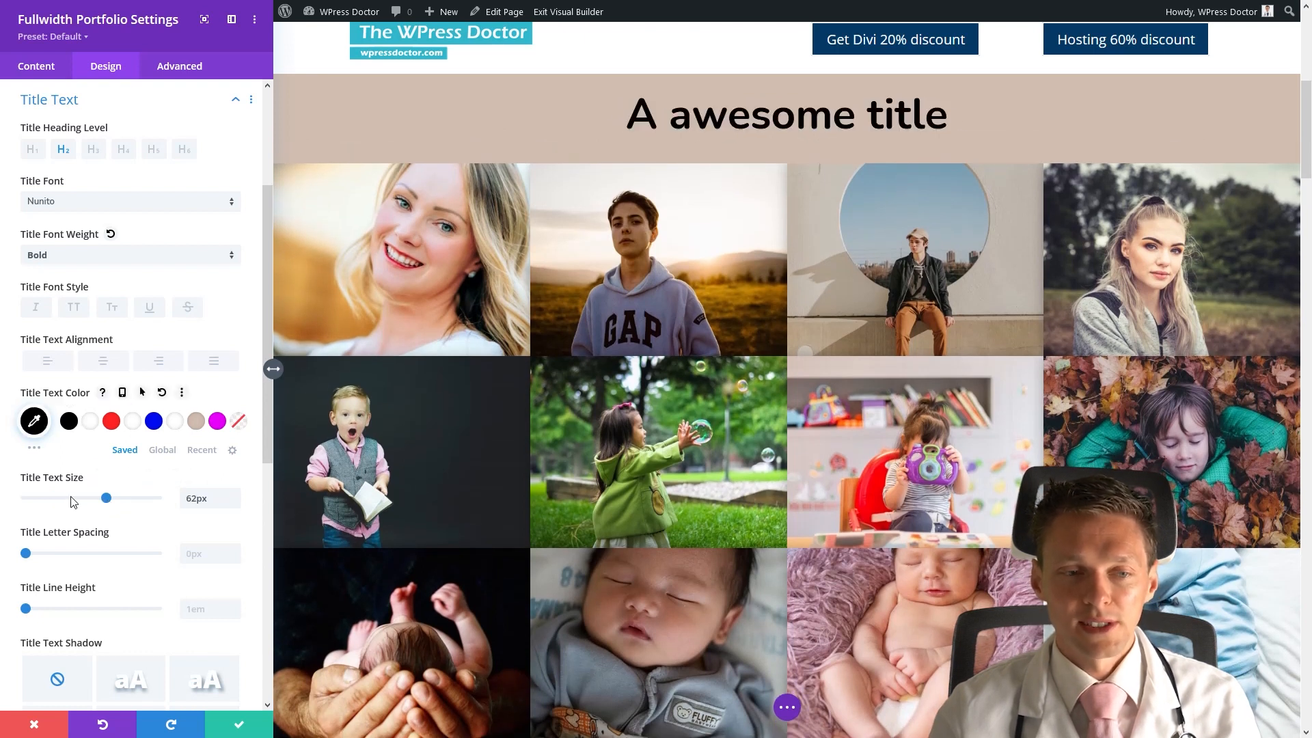
pyautogui.click(89, 424)
# Step: Centre the main title after trying left and right alignment, and give it the first text shadow preset
pyautogui.click(59, 365)
pyautogui.click(99, 369)
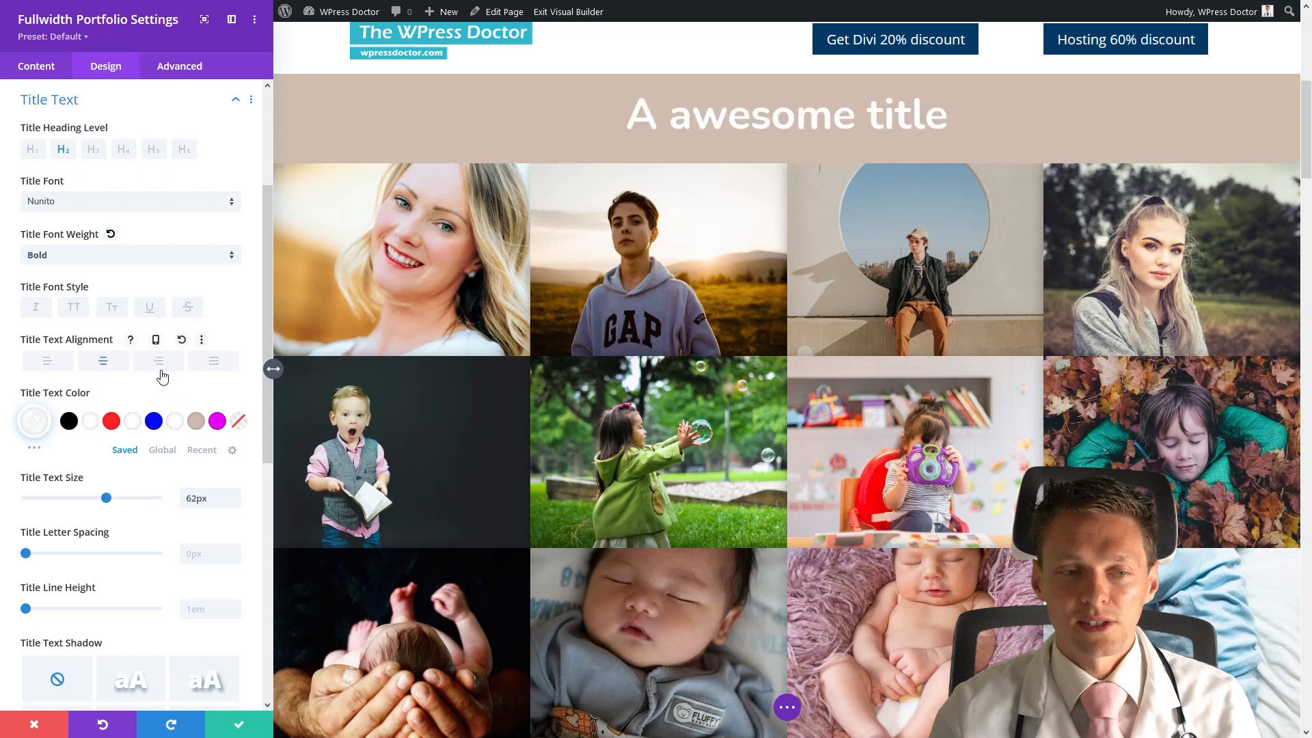
pyautogui.click(160, 364)
pyautogui.click(125, 368)
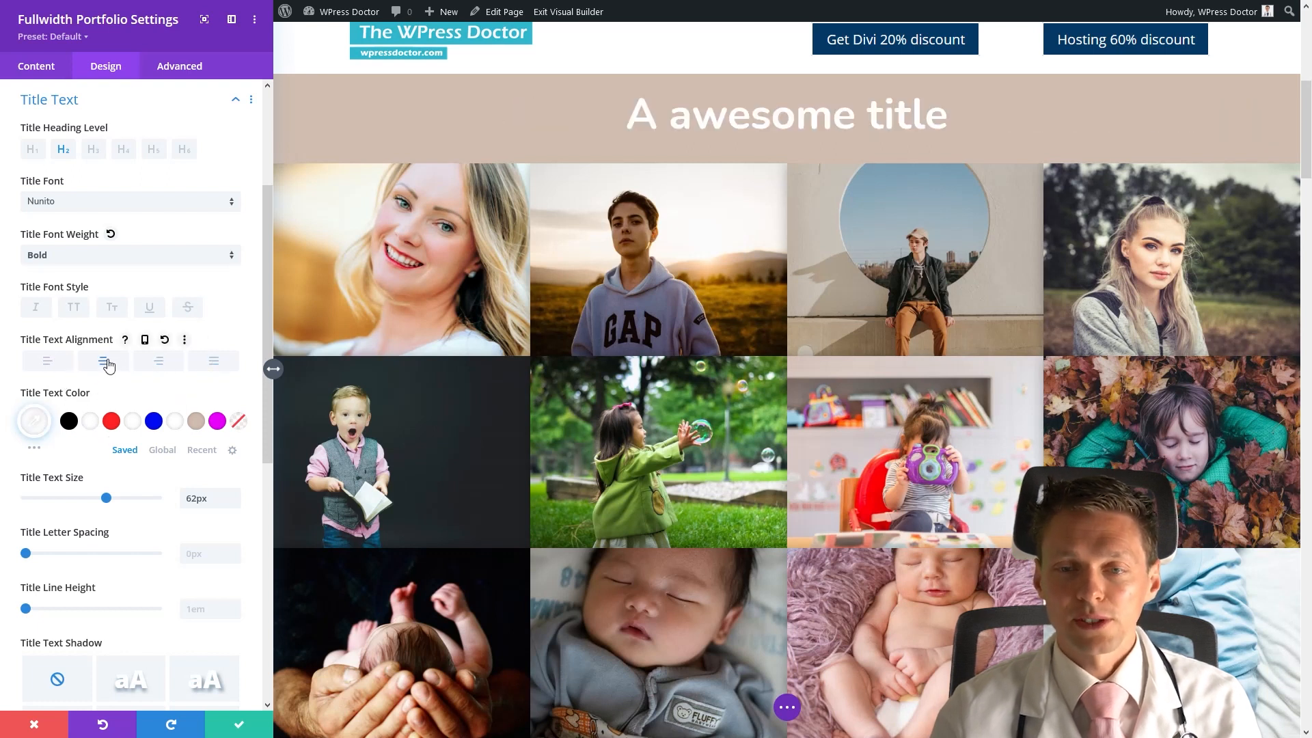
pyautogui.click(140, 690)
# Step: Set the portfolio item titles to 48px in the Oswald font and colour them beige
pyautogui.scroll(-10, 144, 583)
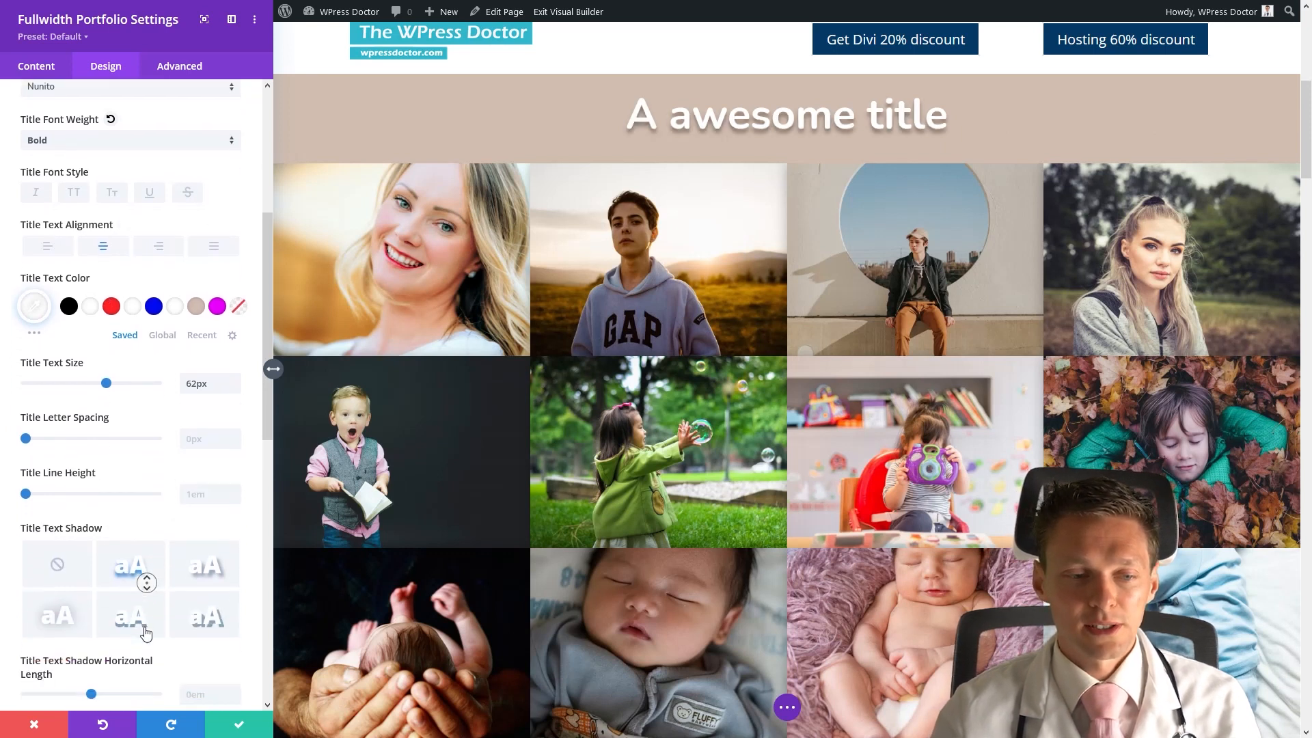
pyautogui.click(99, 363)
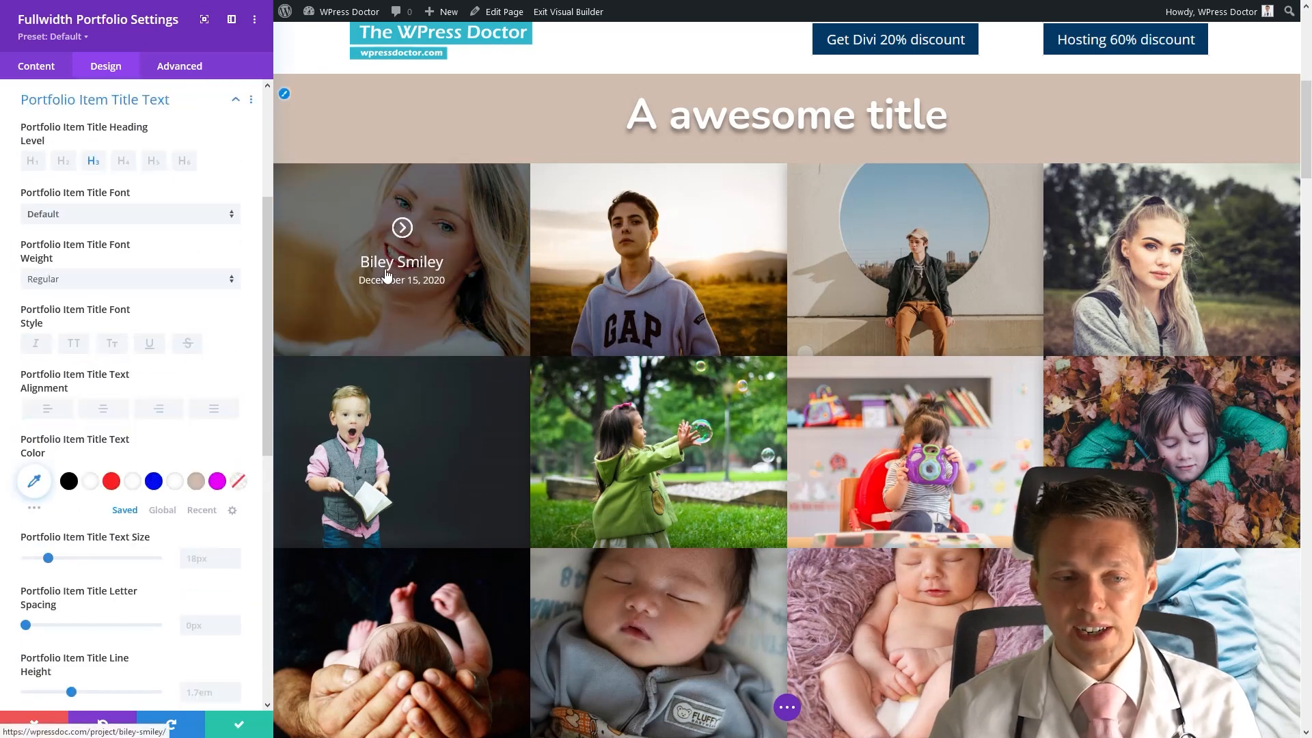
pyautogui.click(54, 558)
pyautogui.click(87, 558)
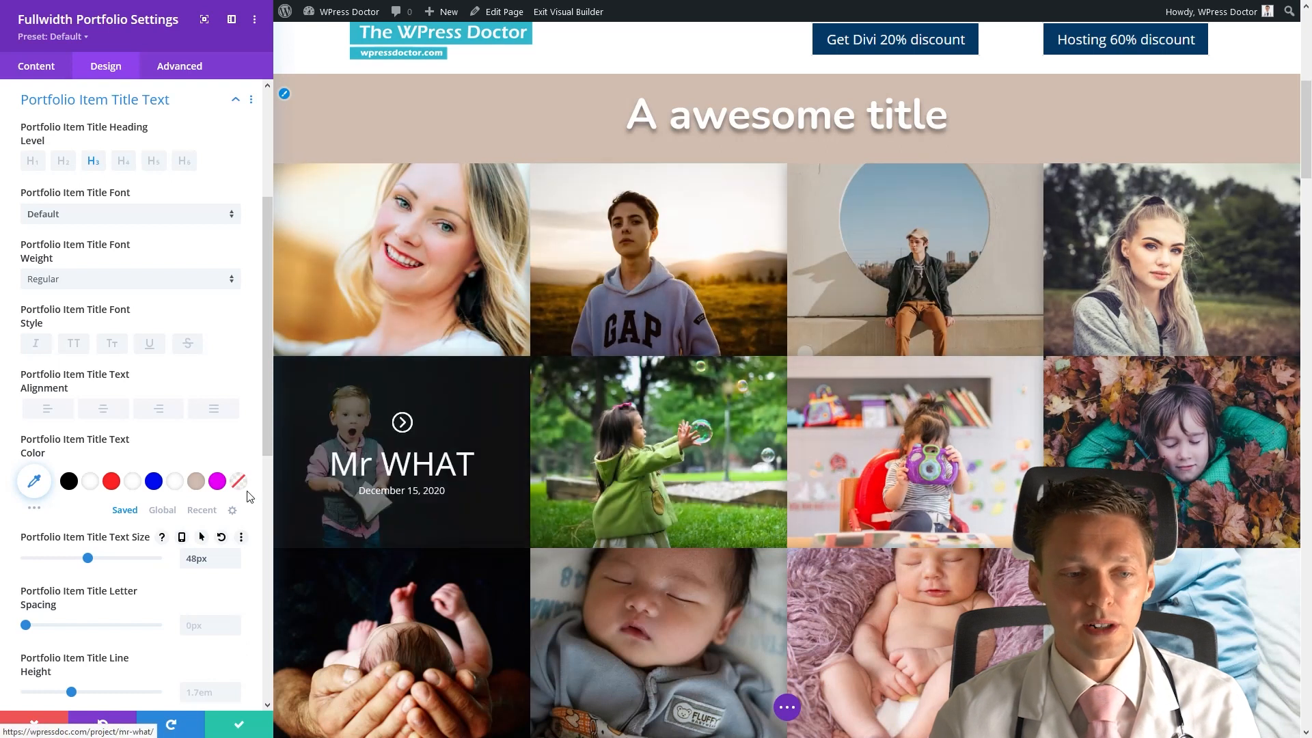
pyautogui.click(56, 214)
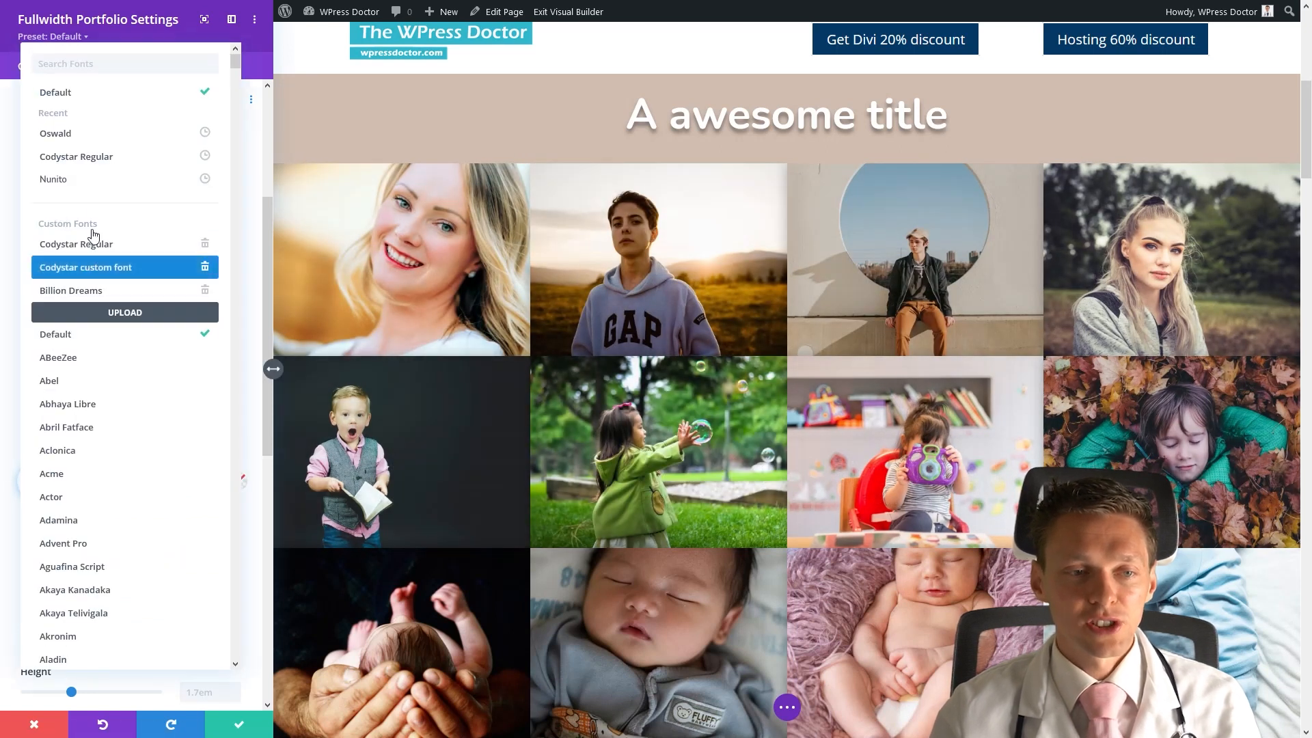
pyautogui.click(75, 141)
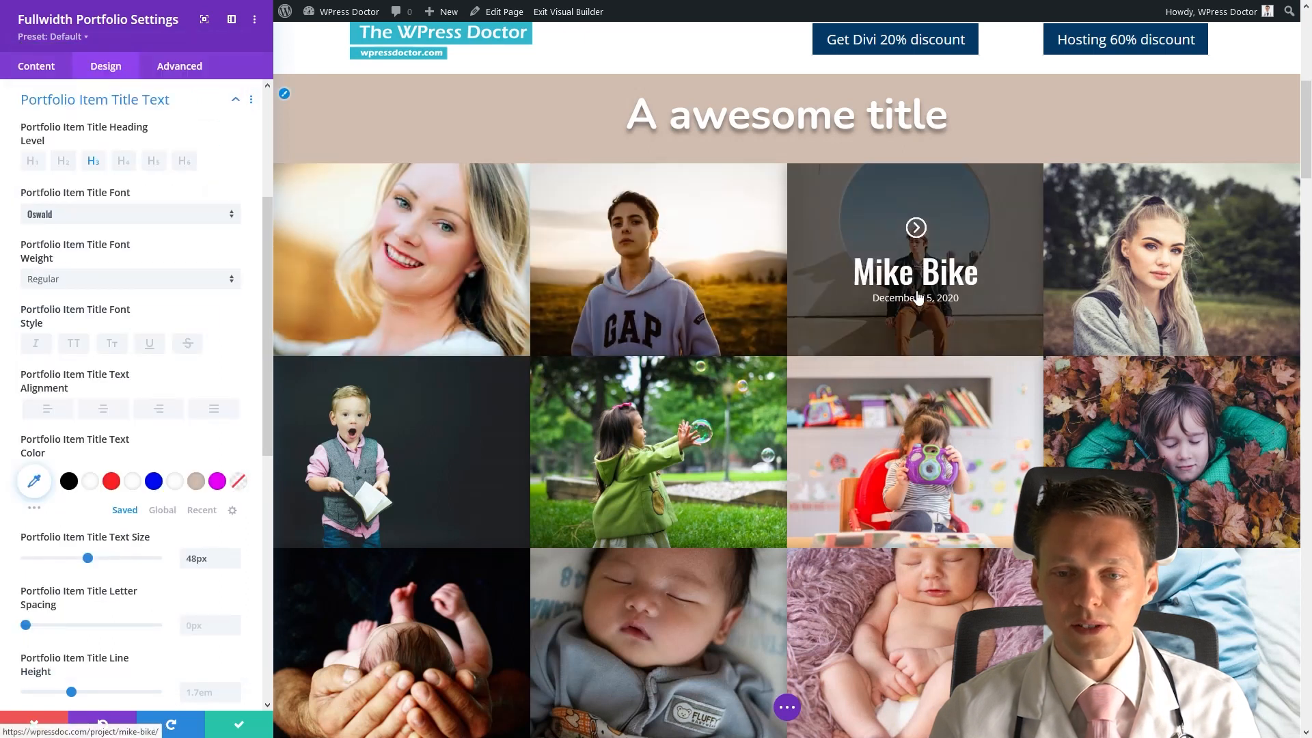
pyautogui.click(105, 415)
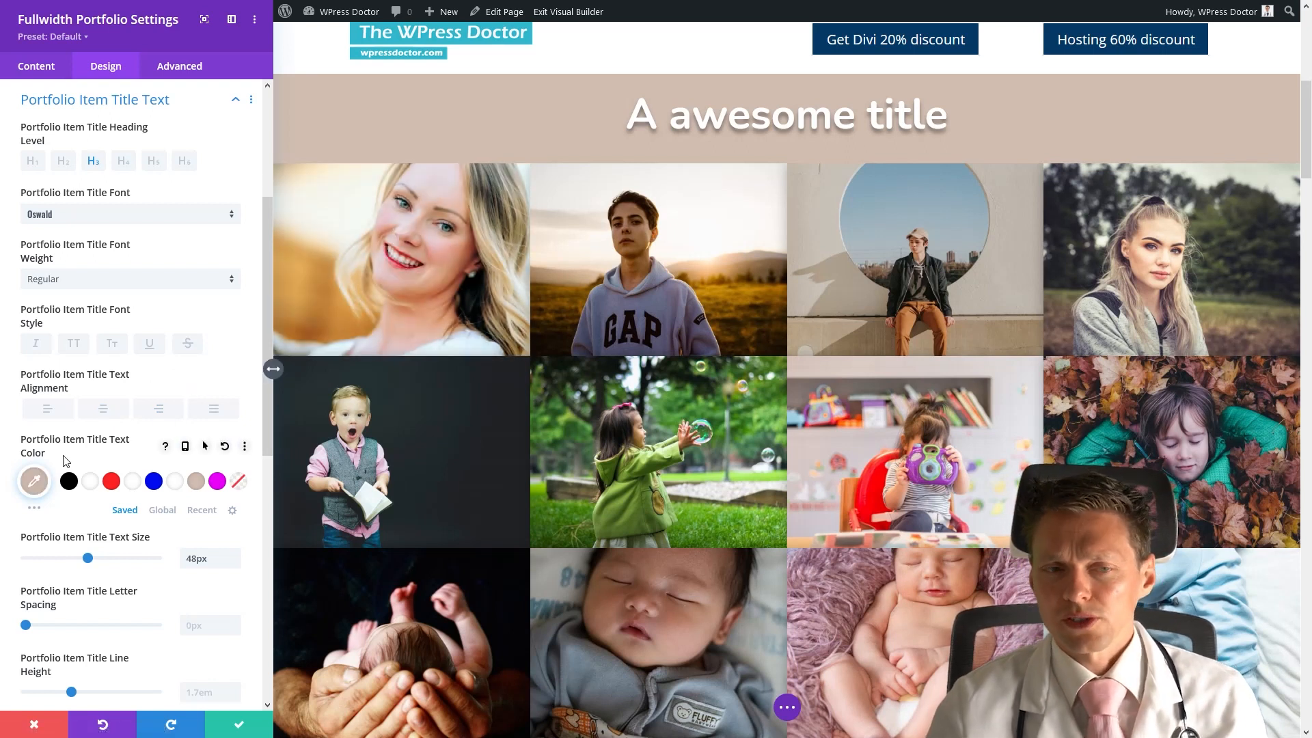
# Step: Colour the portfolio item titles white, then try 20px letter spacing on them and reset it
pyautogui.click(96, 482)
pyautogui.middleClick(220, 529)
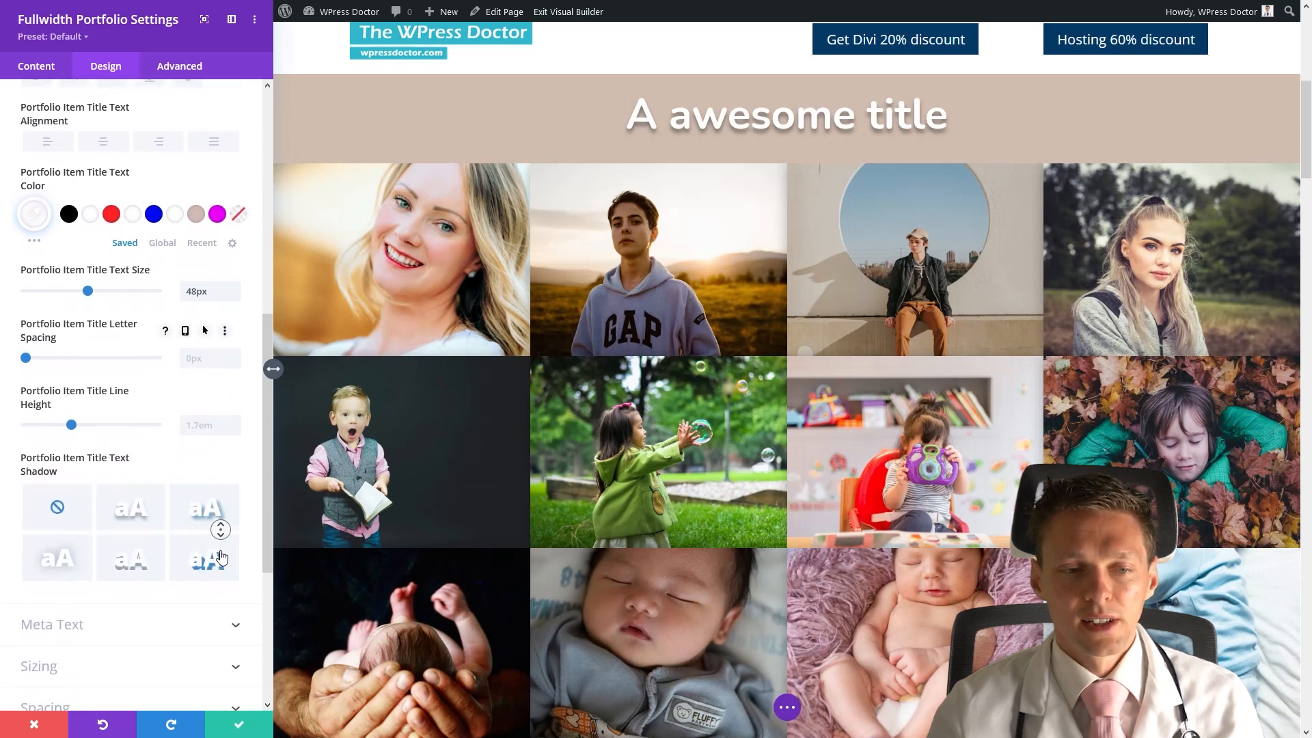
pyautogui.middleClick(222, 556)
pyautogui.moveTo(27, 329); pyautogui.dragTo(51, 330)
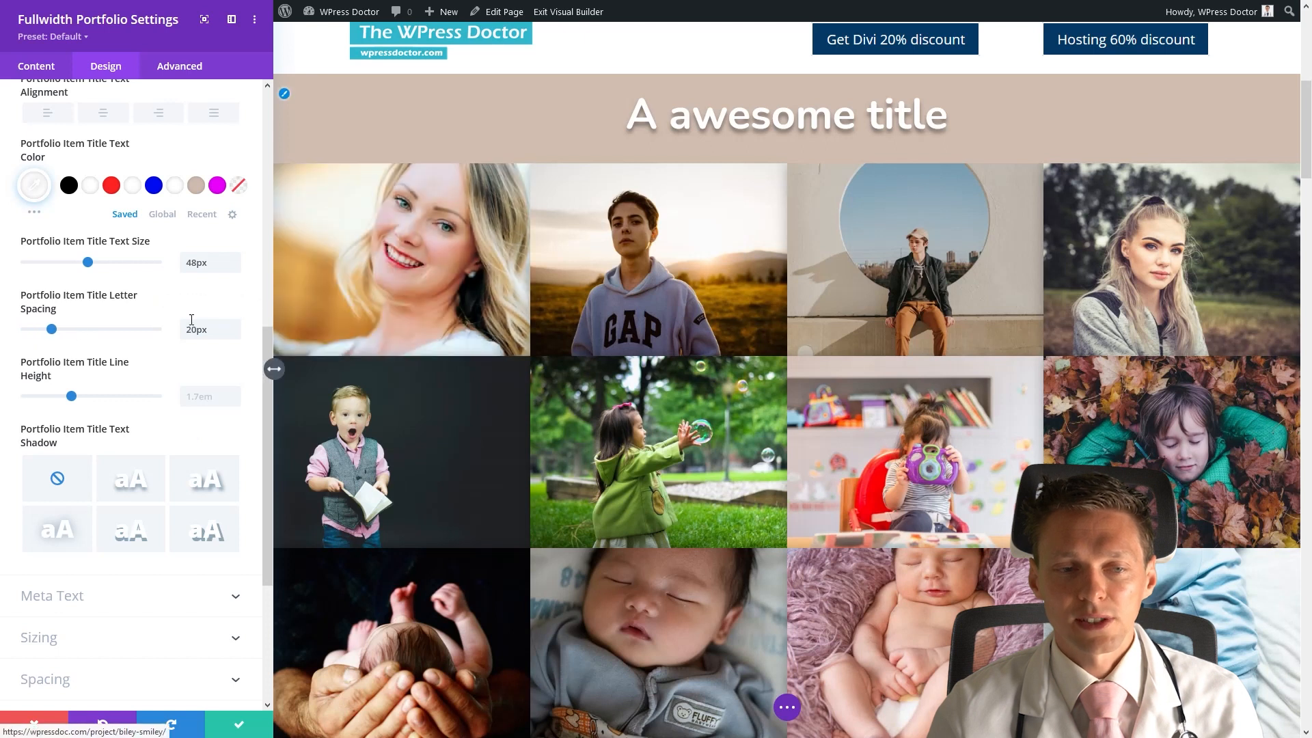
pyautogui.click(224, 302)
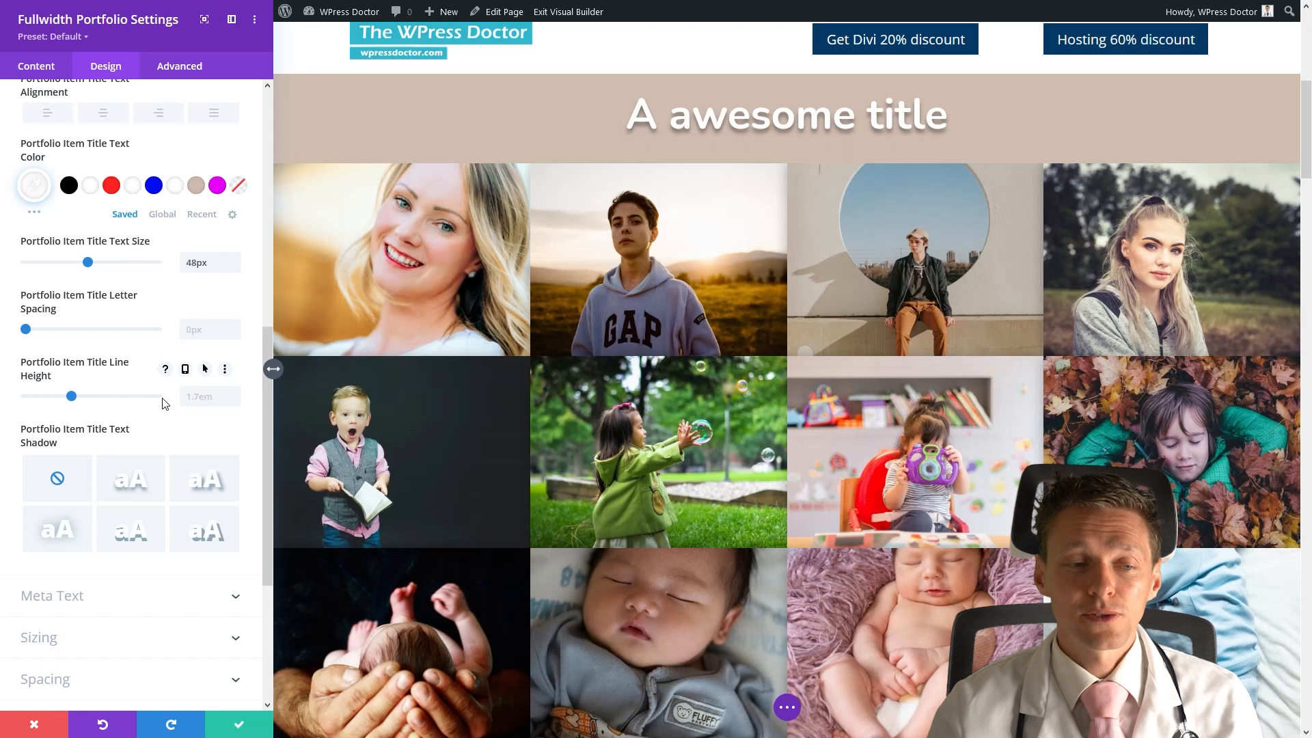
# Step: Set the line height of the portfolio item titles to 1.1em and check it on the first item
pyautogui.click(233, 401)
pyautogui.click(234, 402)
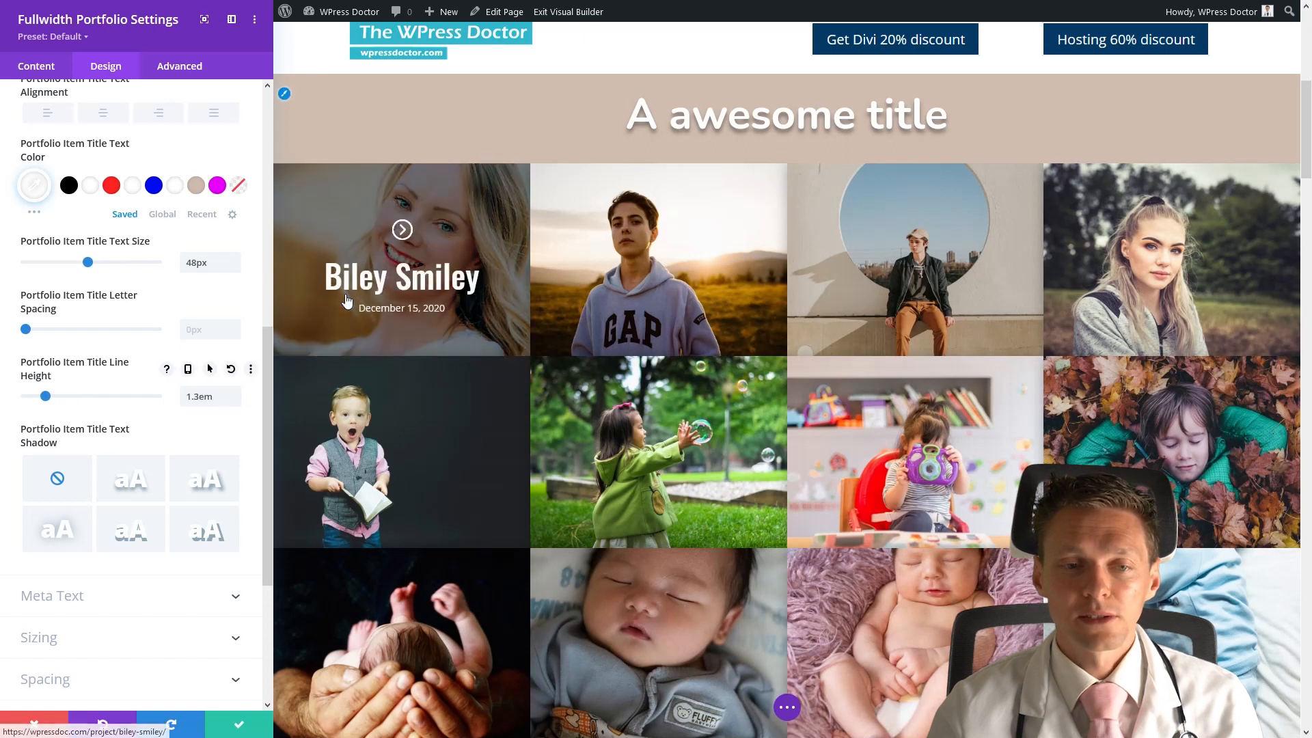
pyautogui.click(235, 402)
pyautogui.moveTo(397, 293)
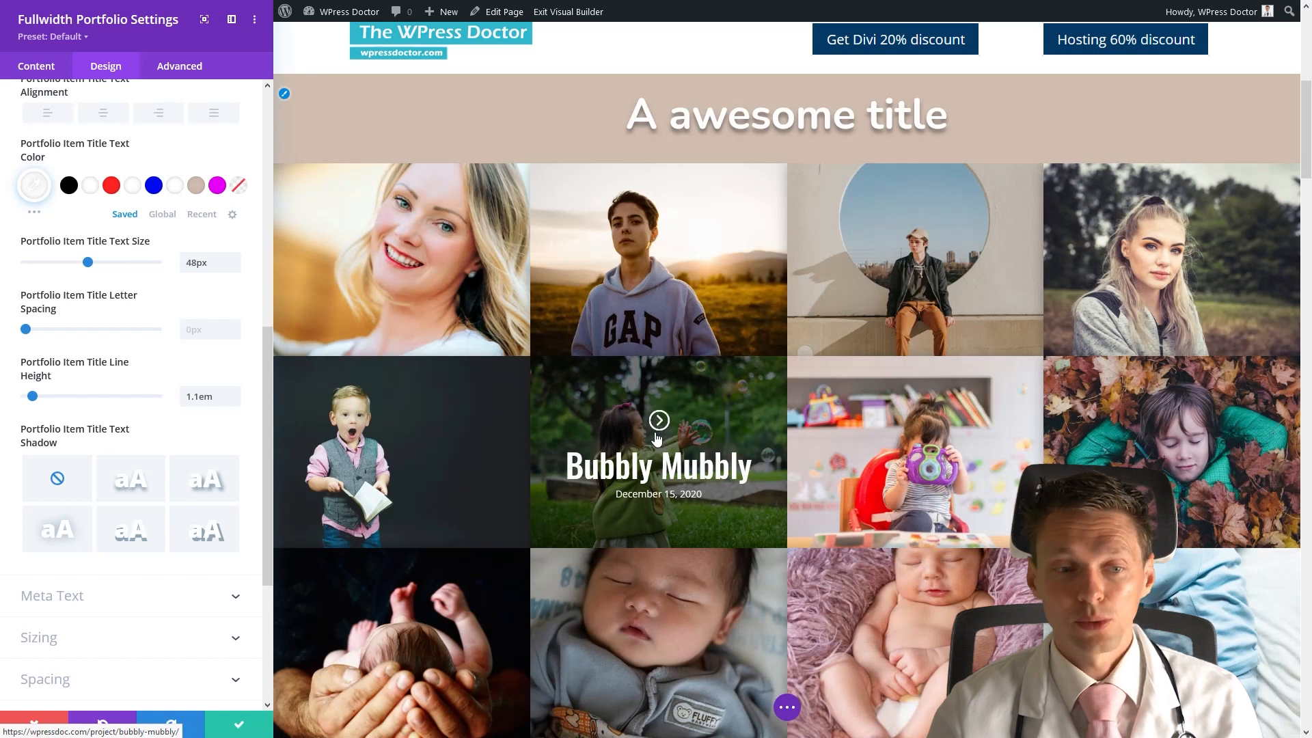
# Step: Try a 42px size for the portfolio's meta text and reset it to the default
pyautogui.click(97, 598)
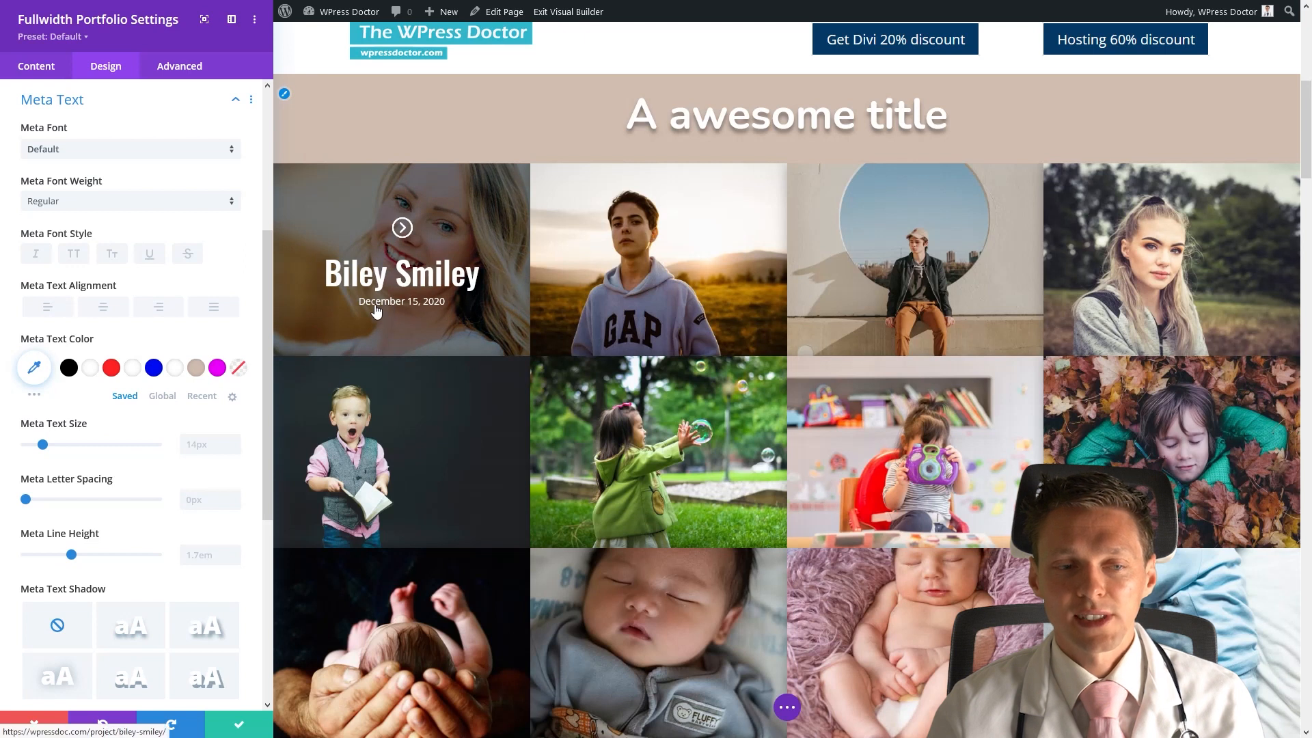
pyautogui.moveTo(44, 444); pyautogui.dragTo(79, 445)
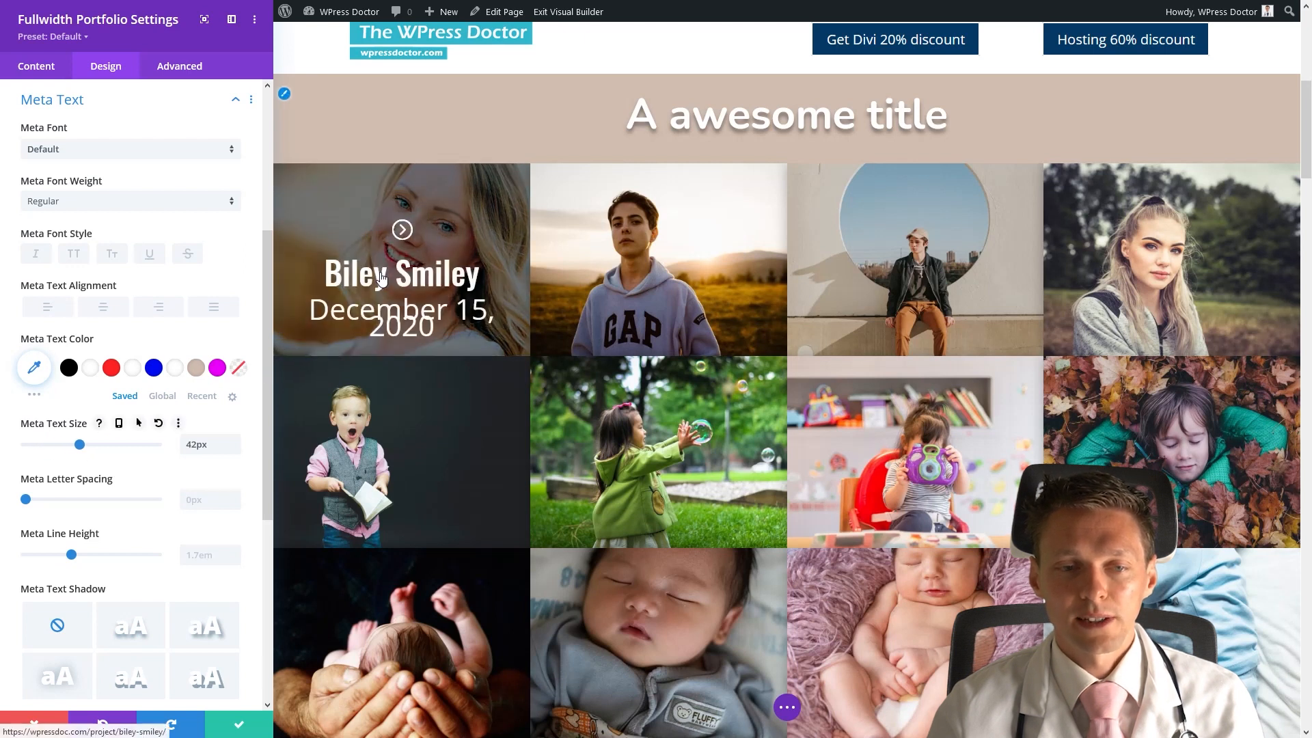
pyautogui.click(158, 423)
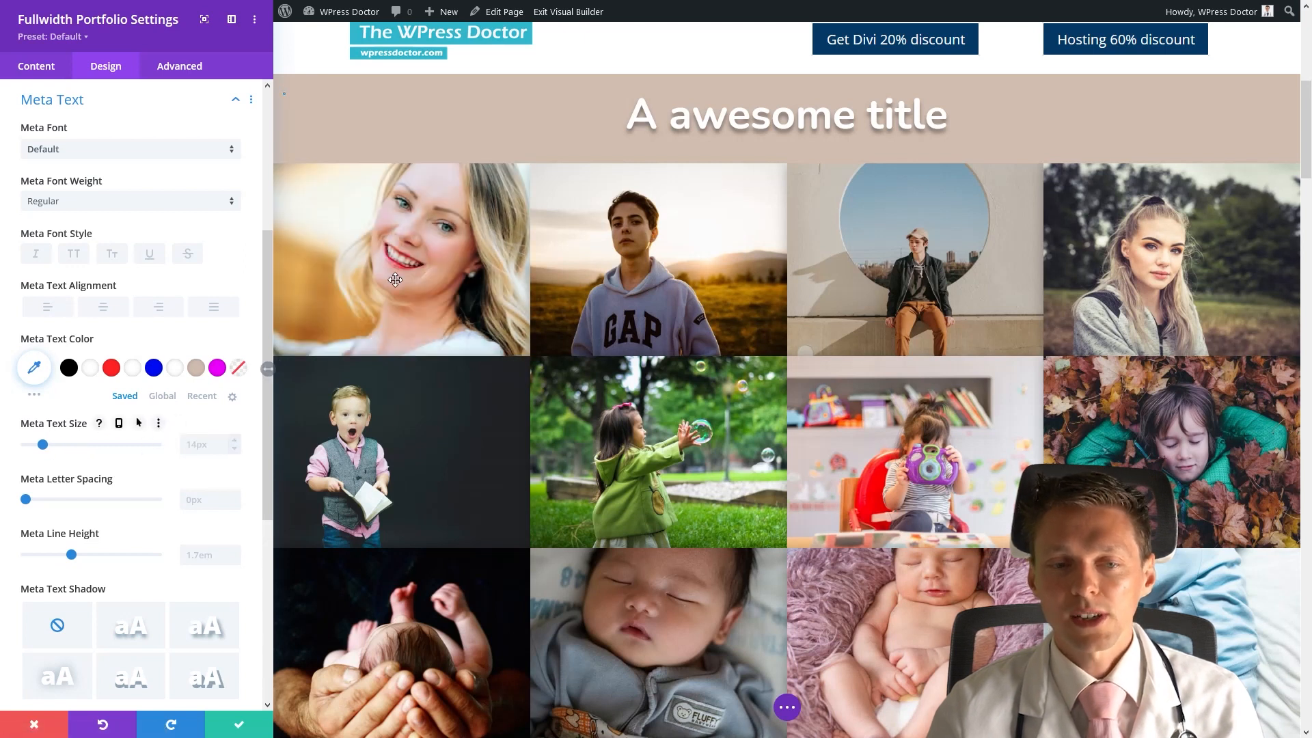
# Step: Set the portfolio's meta text to the Nunito font in uppercase
pyautogui.click(70, 151)
pyautogui.click(82, 175)
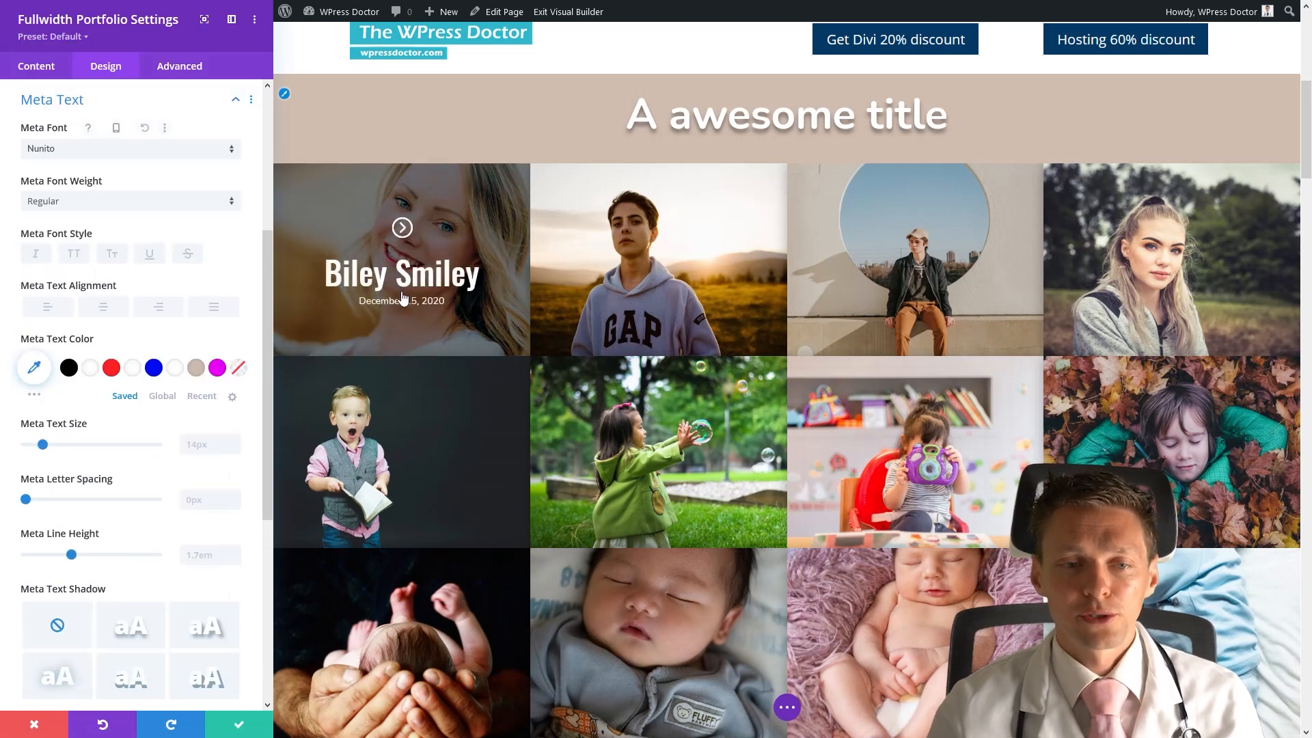
pyautogui.click(71, 258)
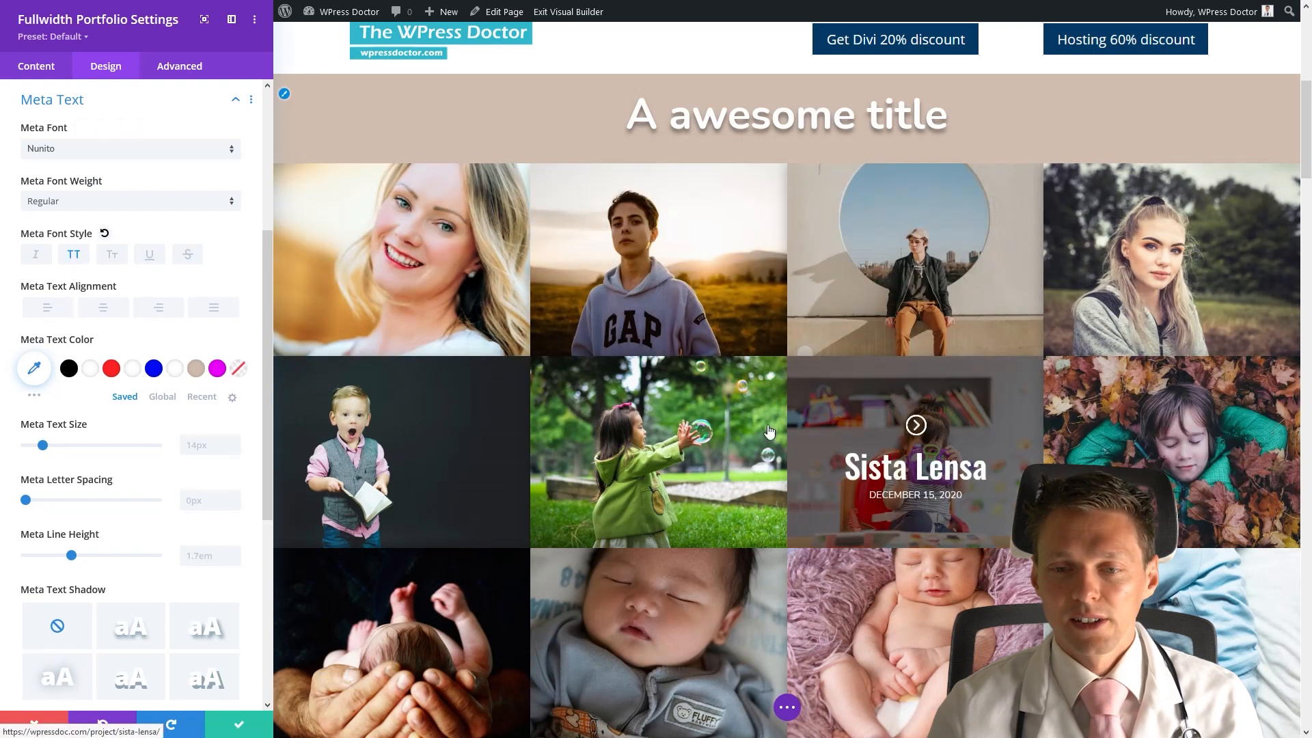
# Step: Try narrowing the portfolio module's width to 99% and 40%, then reset the width
pyautogui.middleClick(252, 299)
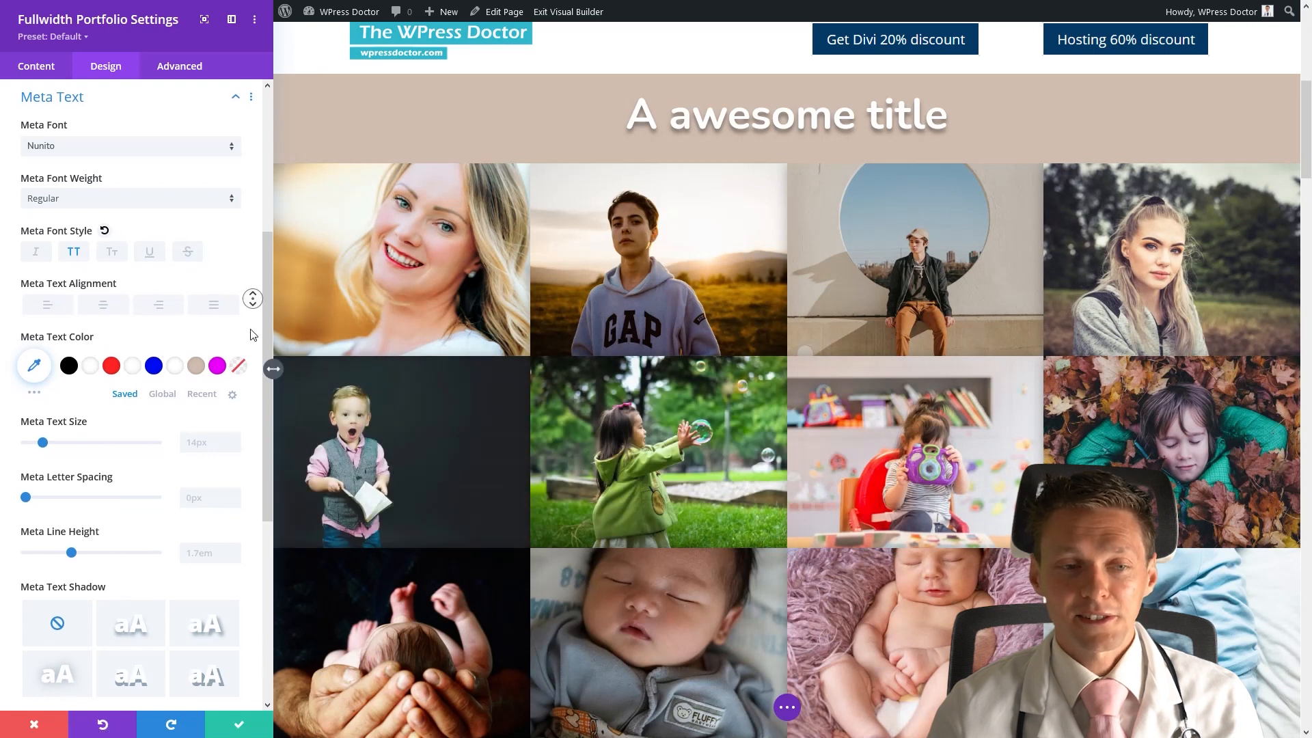
pyautogui.click(149, 378)
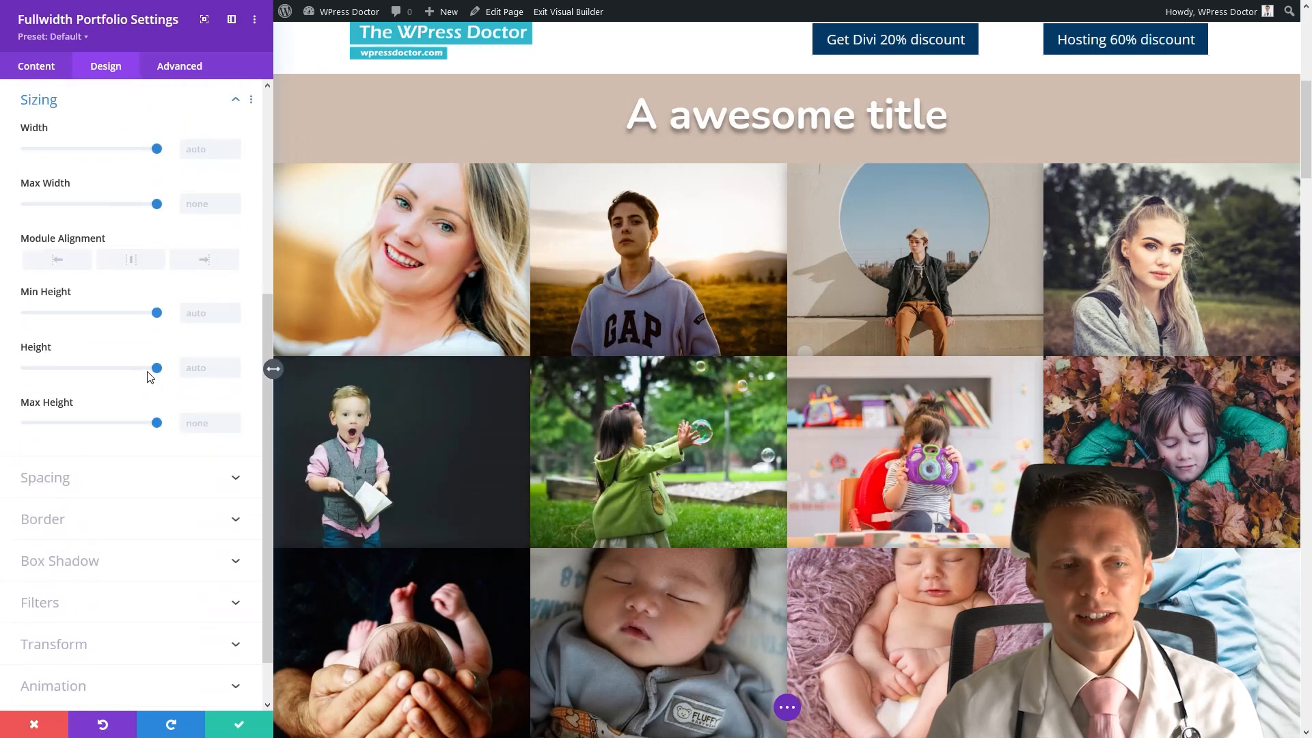
pyautogui.moveTo(156, 149); pyautogui.dragTo(155, 149)
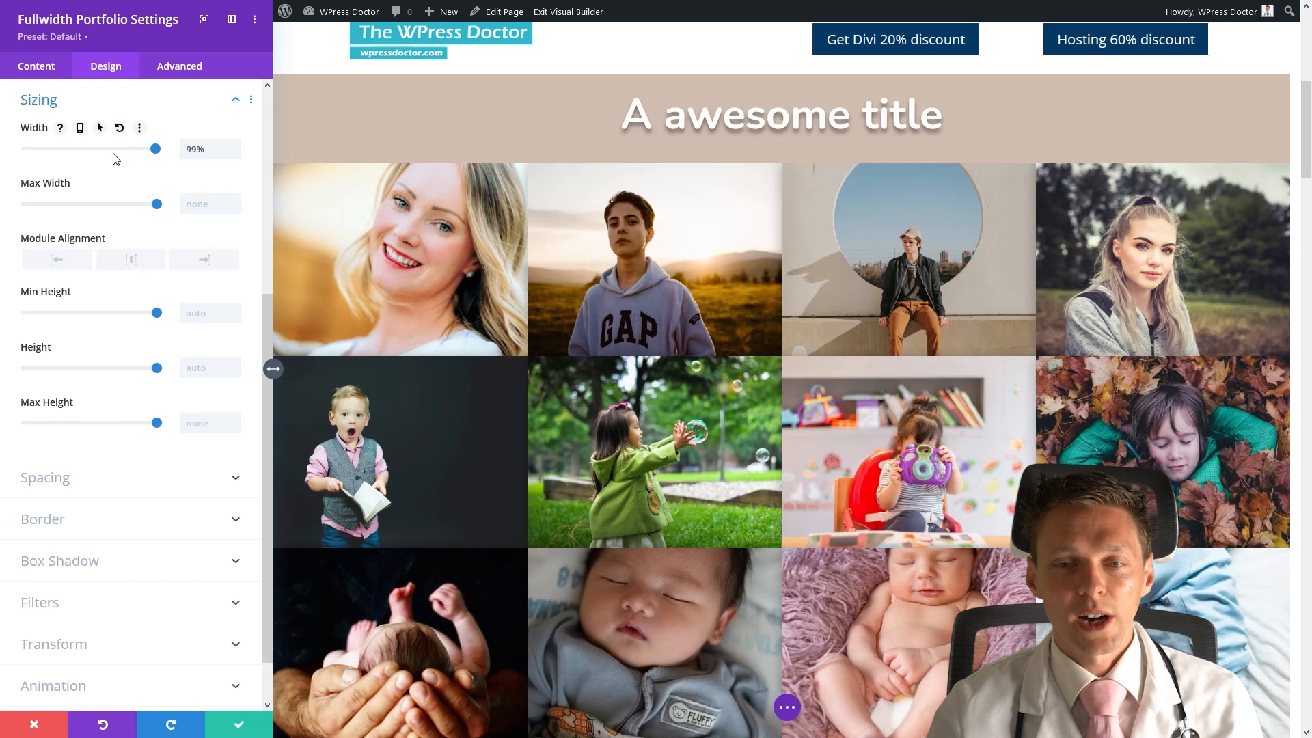
pyautogui.click(79, 152)
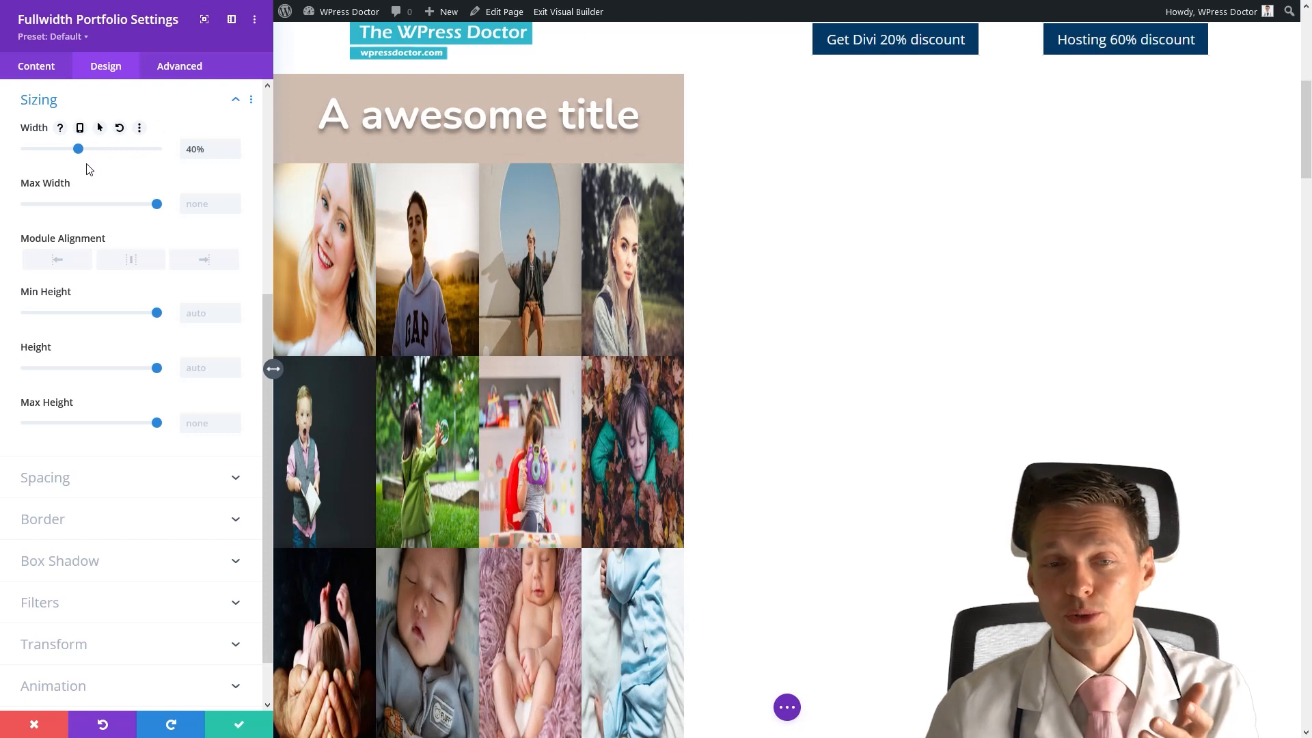
pyautogui.click(120, 128)
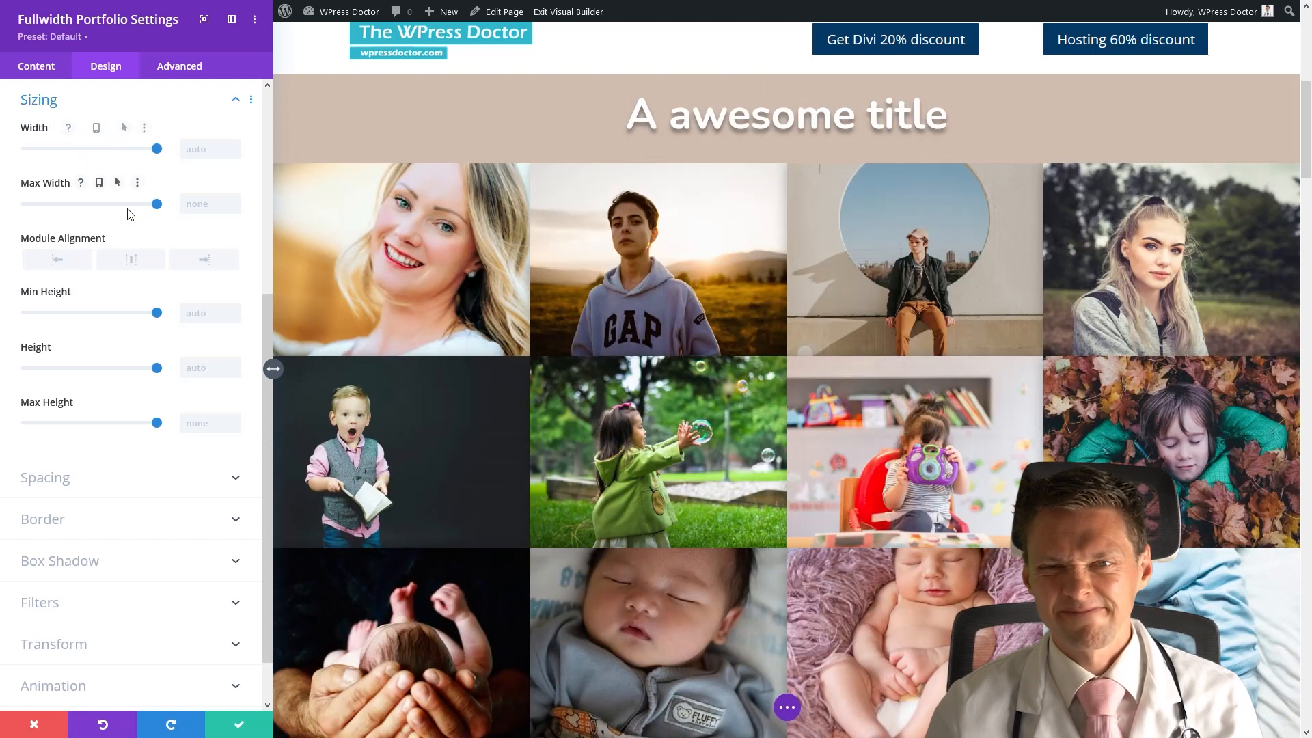
# Step: Open the module's spacing options, then try 50px rounded corners on the portfolio module and reset them
pyautogui.click(51, 476)
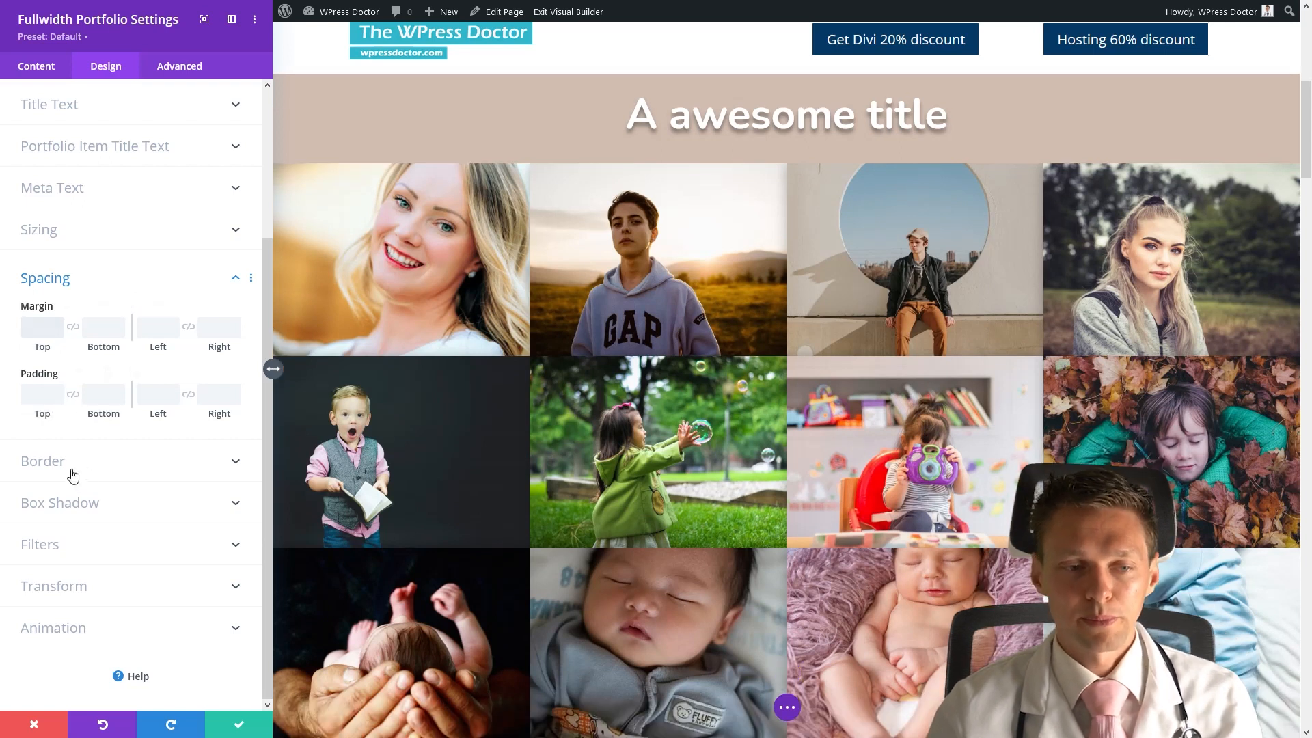
pyautogui.click(70, 472)
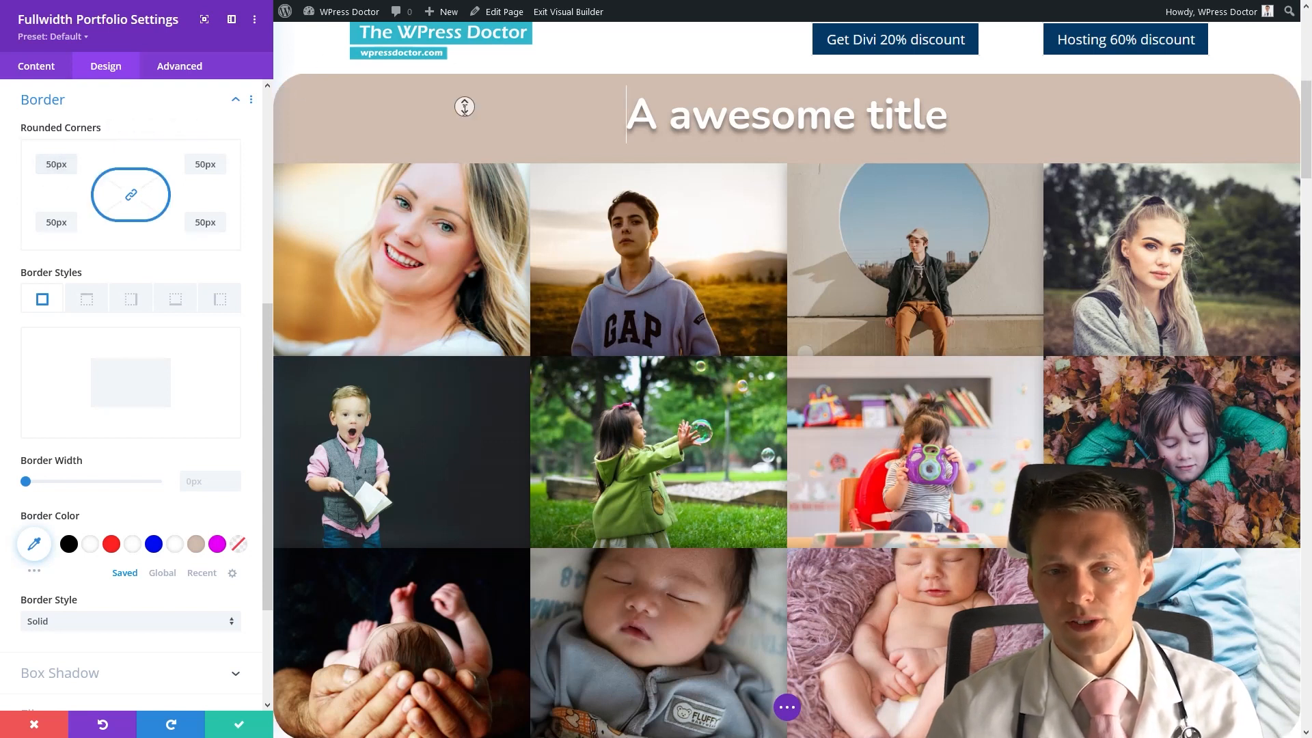
pyautogui.scroll(-4, 459, 110)
pyautogui.scroll(1, 459, 109)
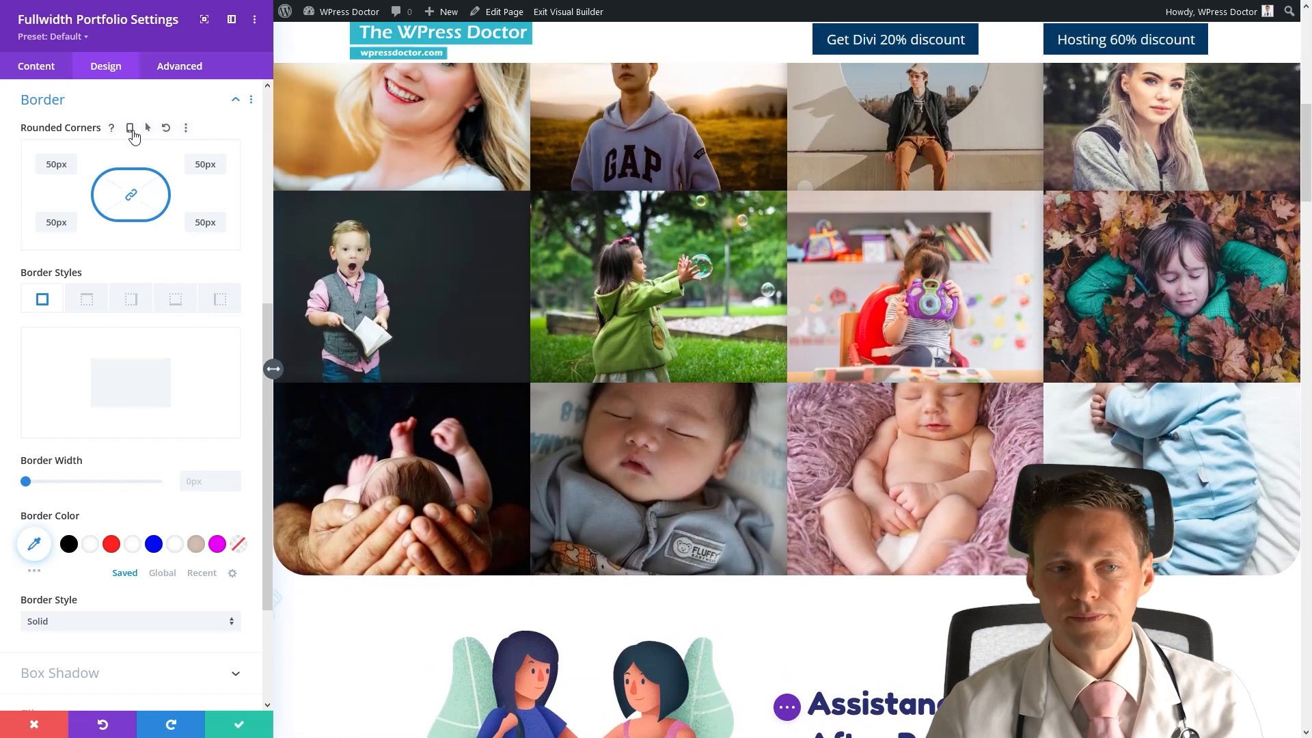
pyautogui.click(167, 128)
# Step: Try a border around the portfolio module at 6px and 24px width, then reset the border styles
pyautogui.moveTo(28, 482); pyautogui.dragTo(42, 483)
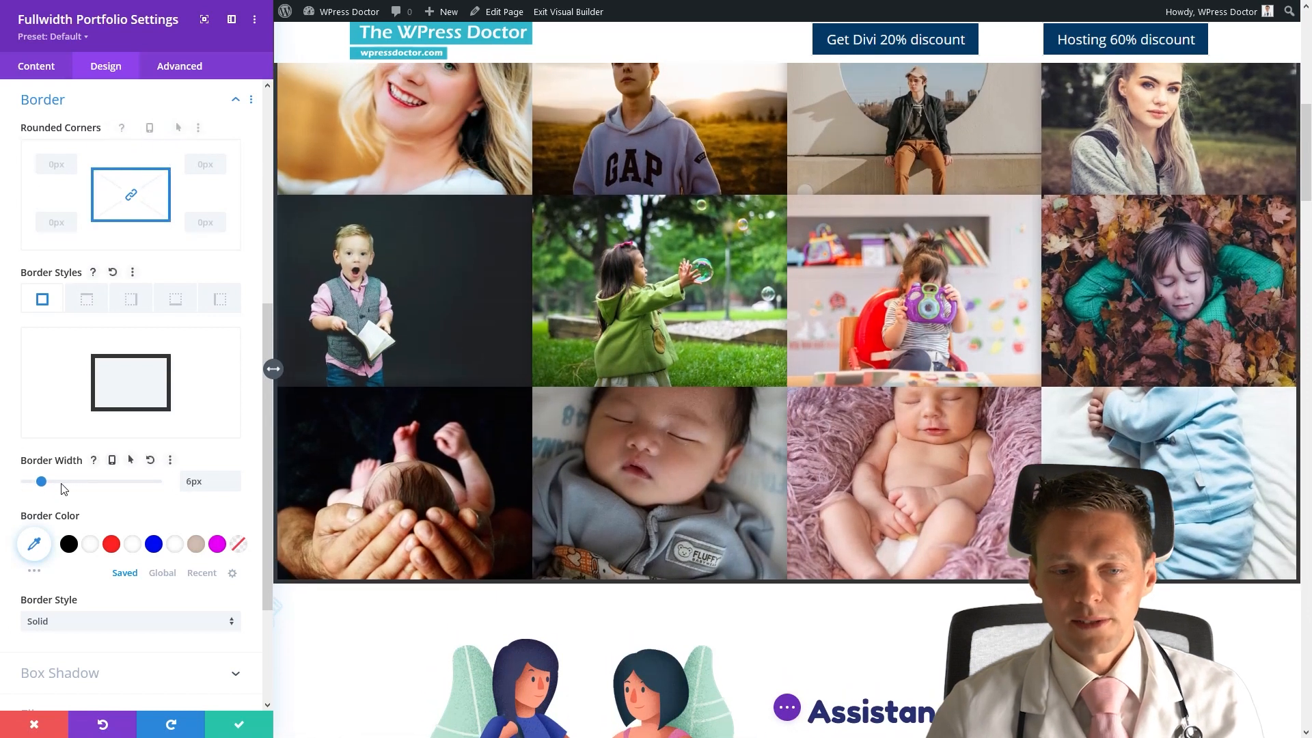
pyautogui.click(89, 482)
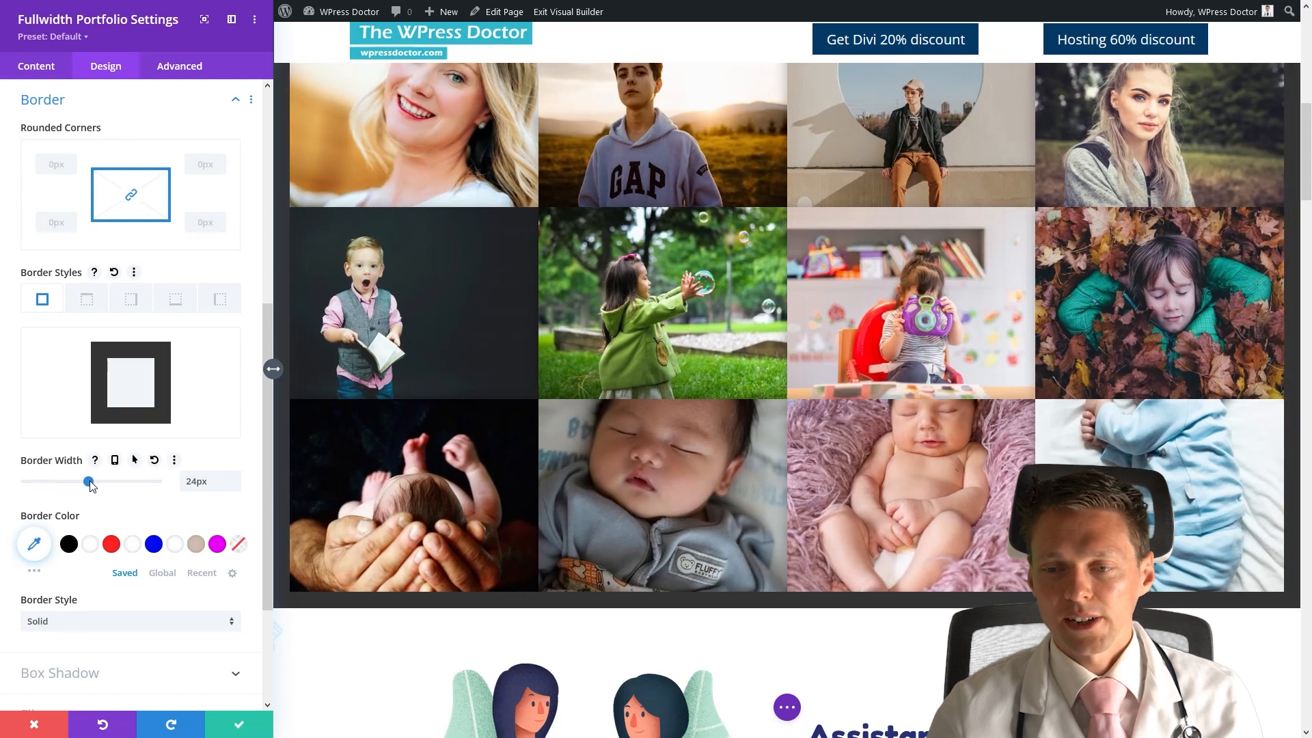
pyautogui.click(114, 272)
# Step: Open the portfolio module's box shadow options and save the module's settings
pyautogui.scroll(-3, 153, 336)
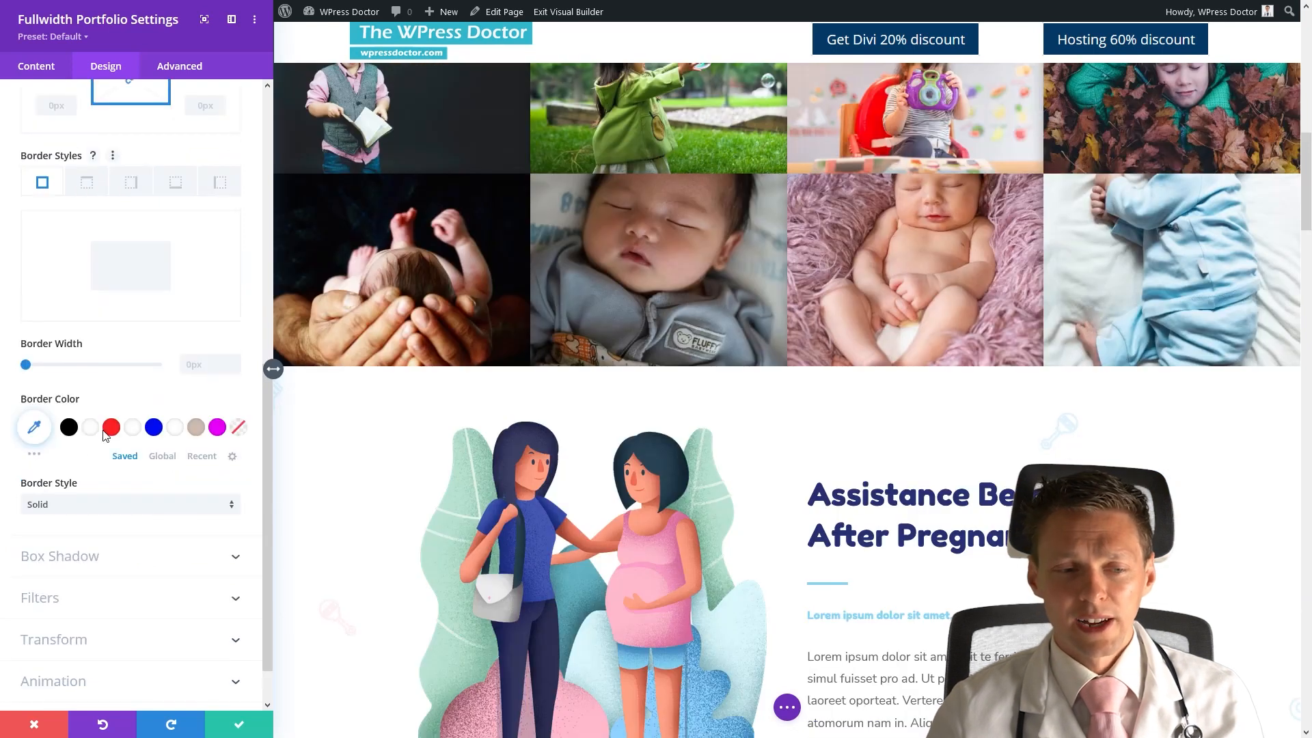
pyautogui.scroll(-1, 127, 349)
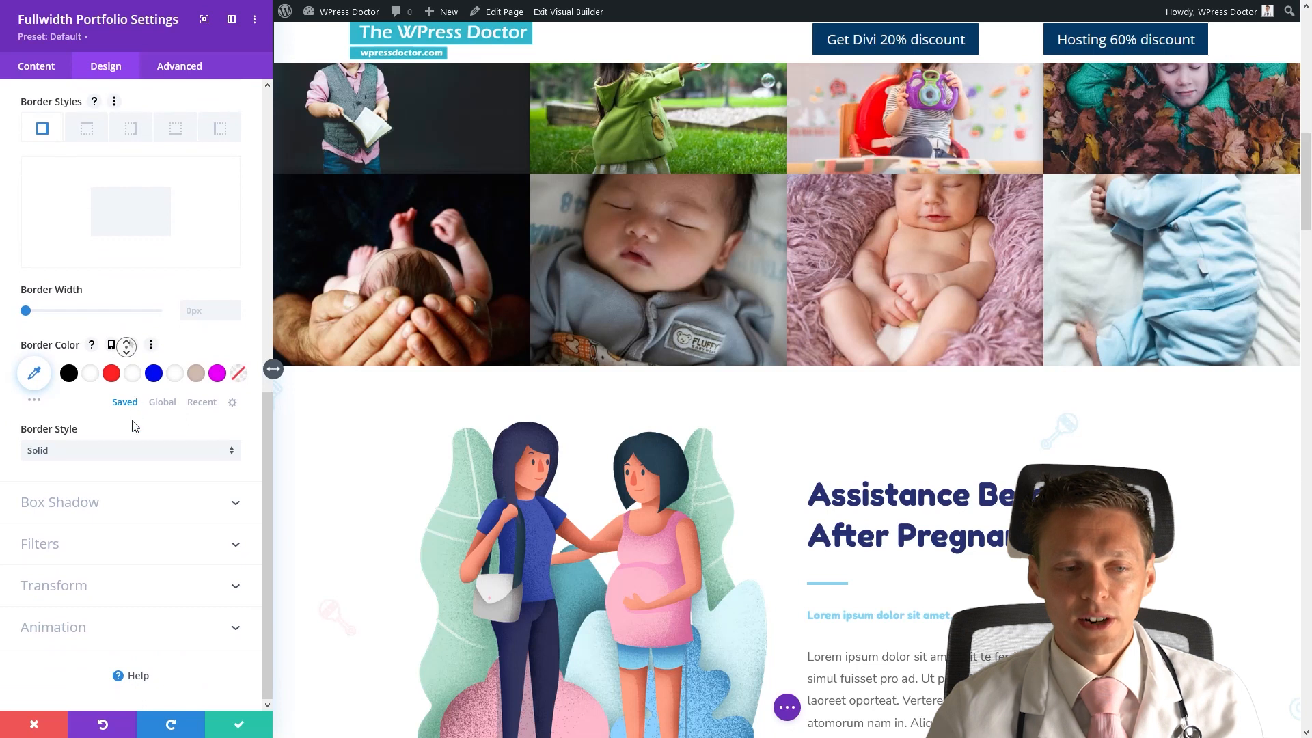
pyautogui.click(102, 504)
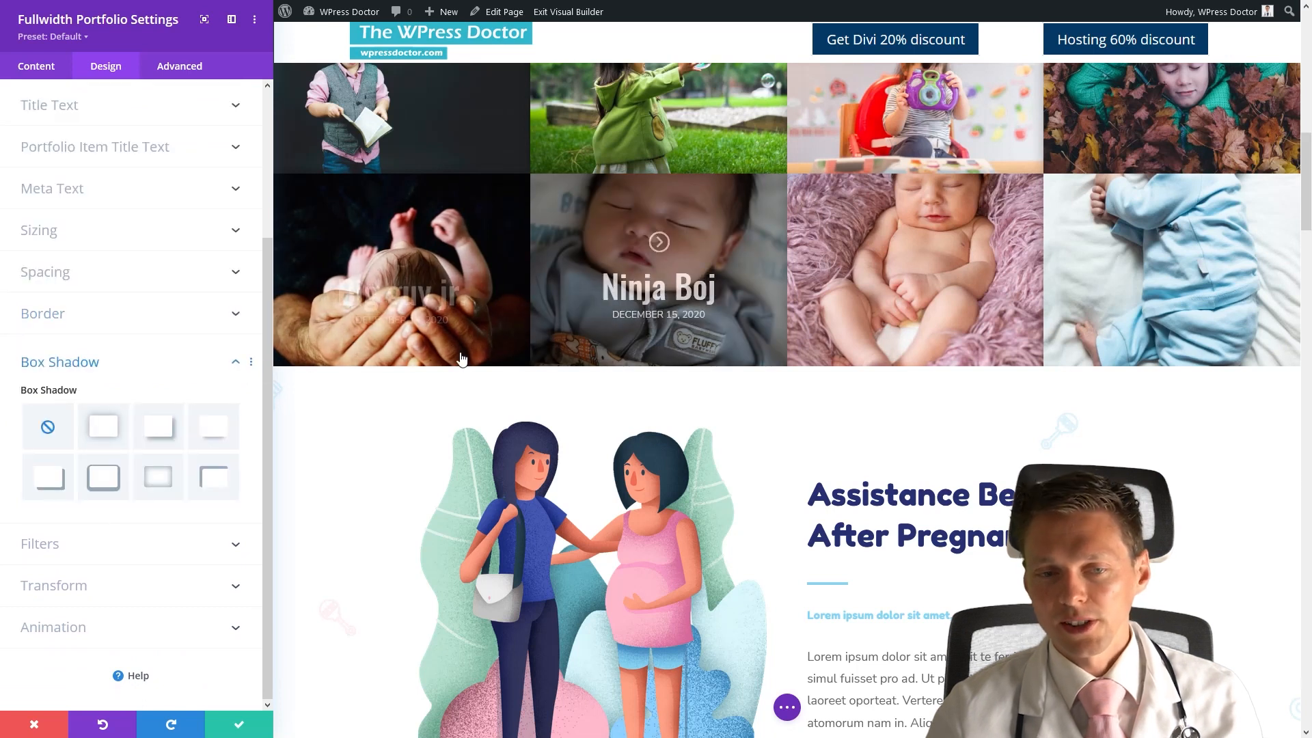
pyautogui.scroll(10, 413, 401)
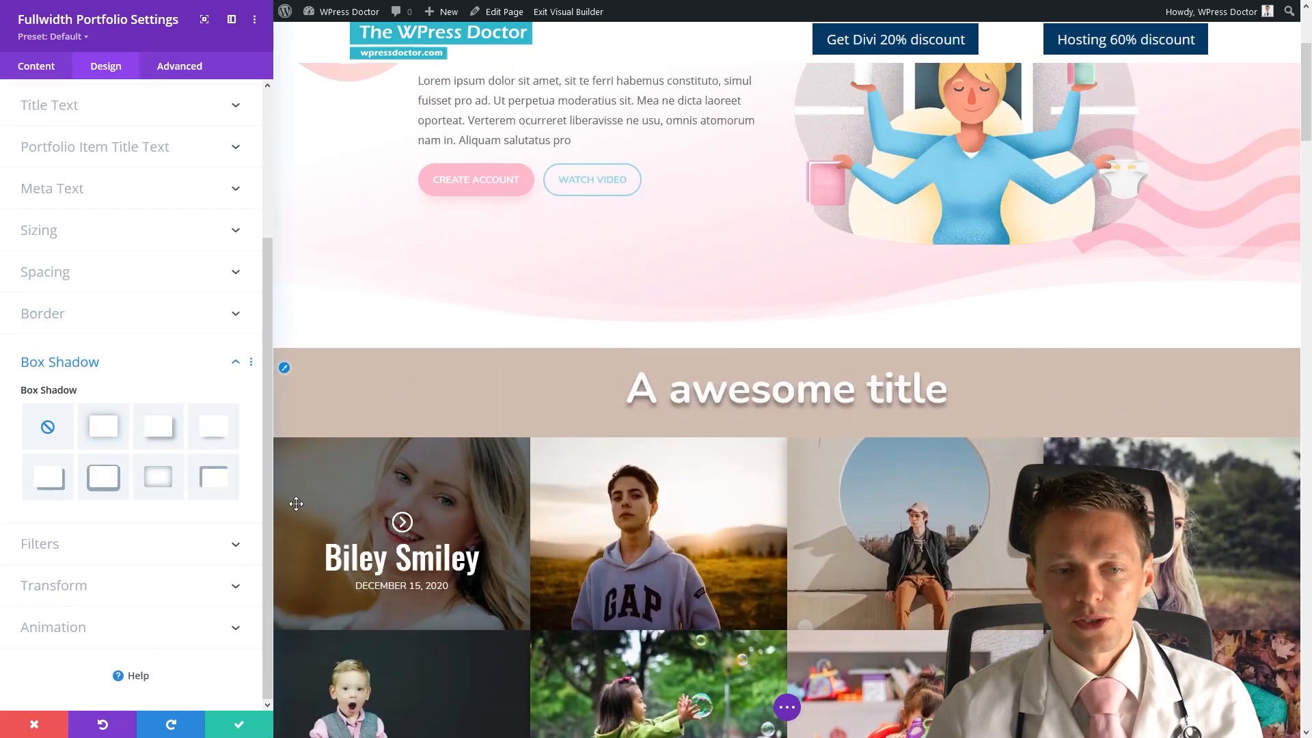
pyautogui.click(236, 724)
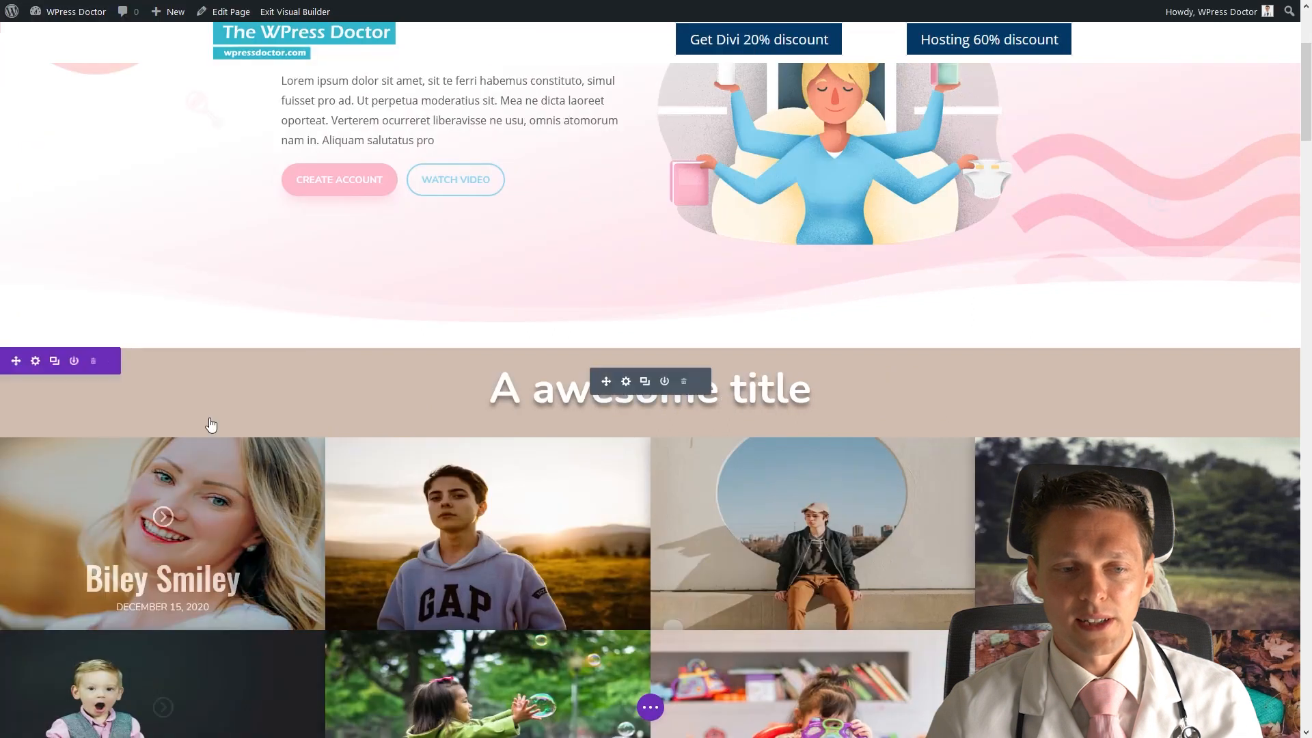
# Step: Give the section containing the portfolio the second box shadow preset and save the section settings
pyautogui.click(36, 361)
pyautogui.click(103, 66)
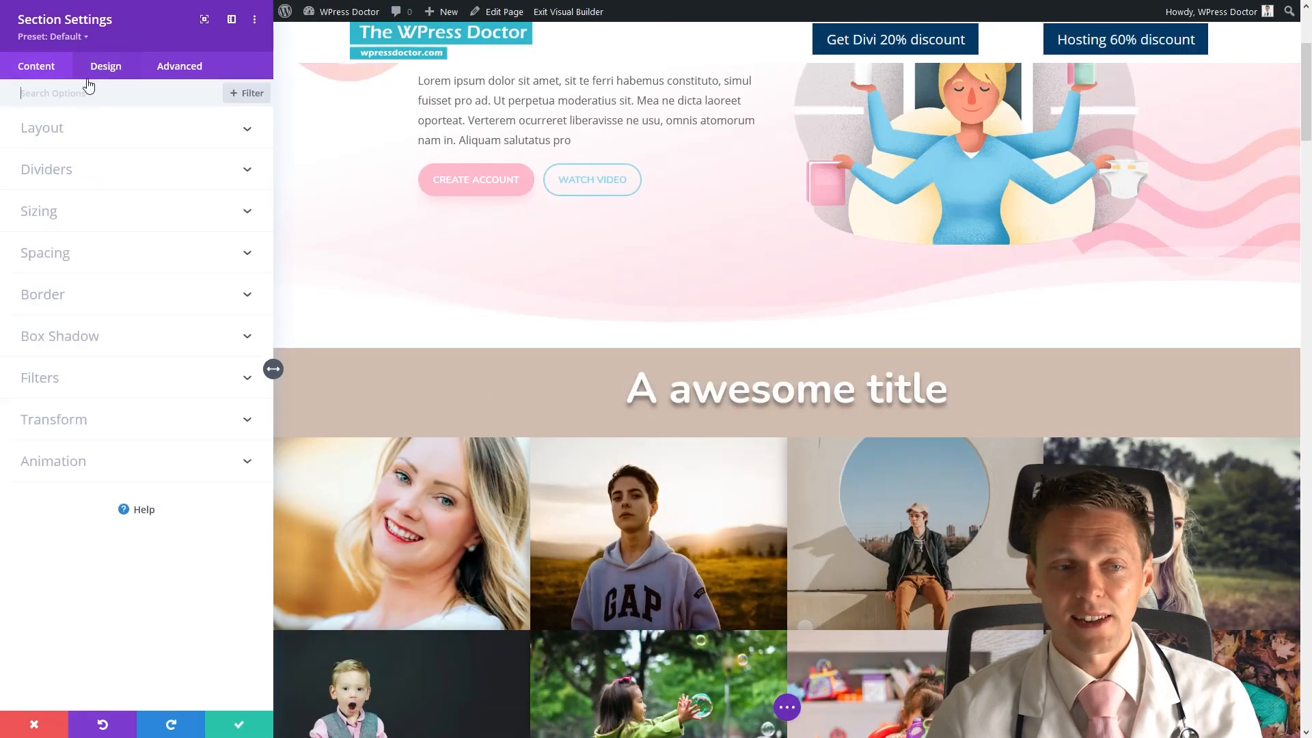
pyautogui.click(60, 336)
pyautogui.scroll(-8, 410, 366)
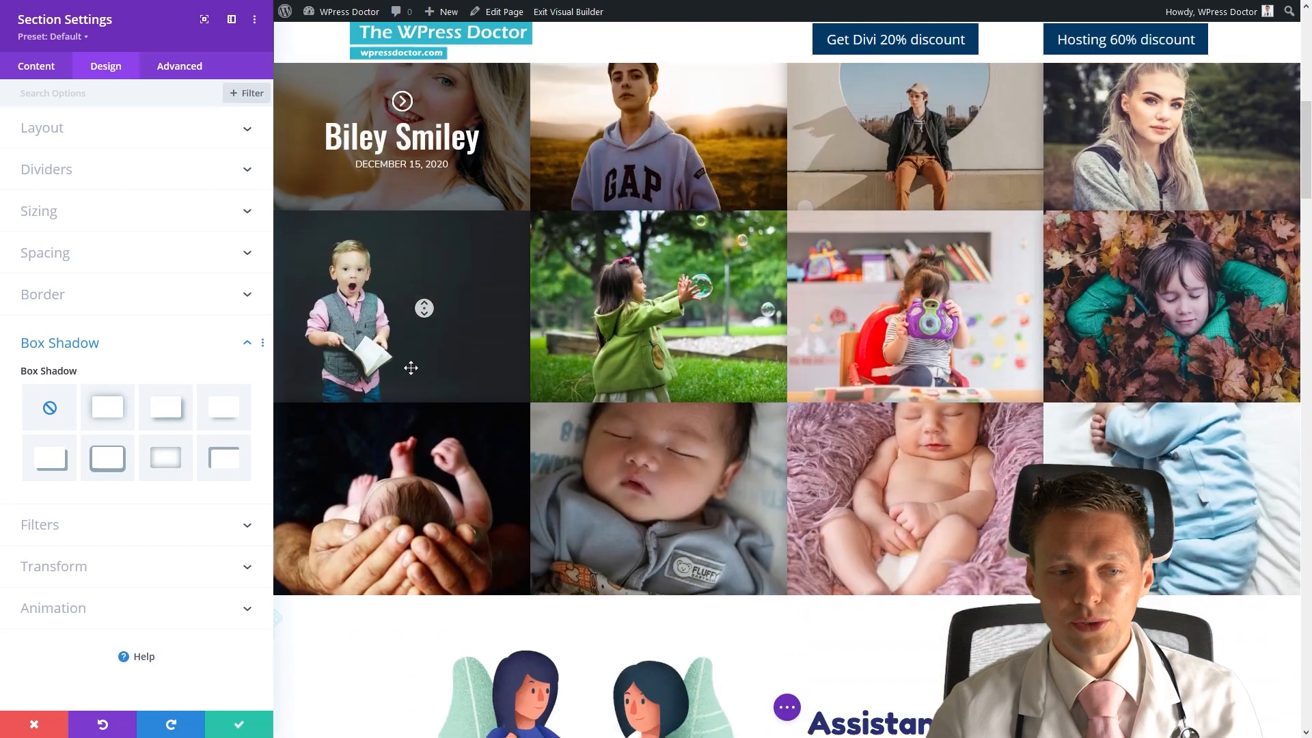
pyautogui.click(181, 433)
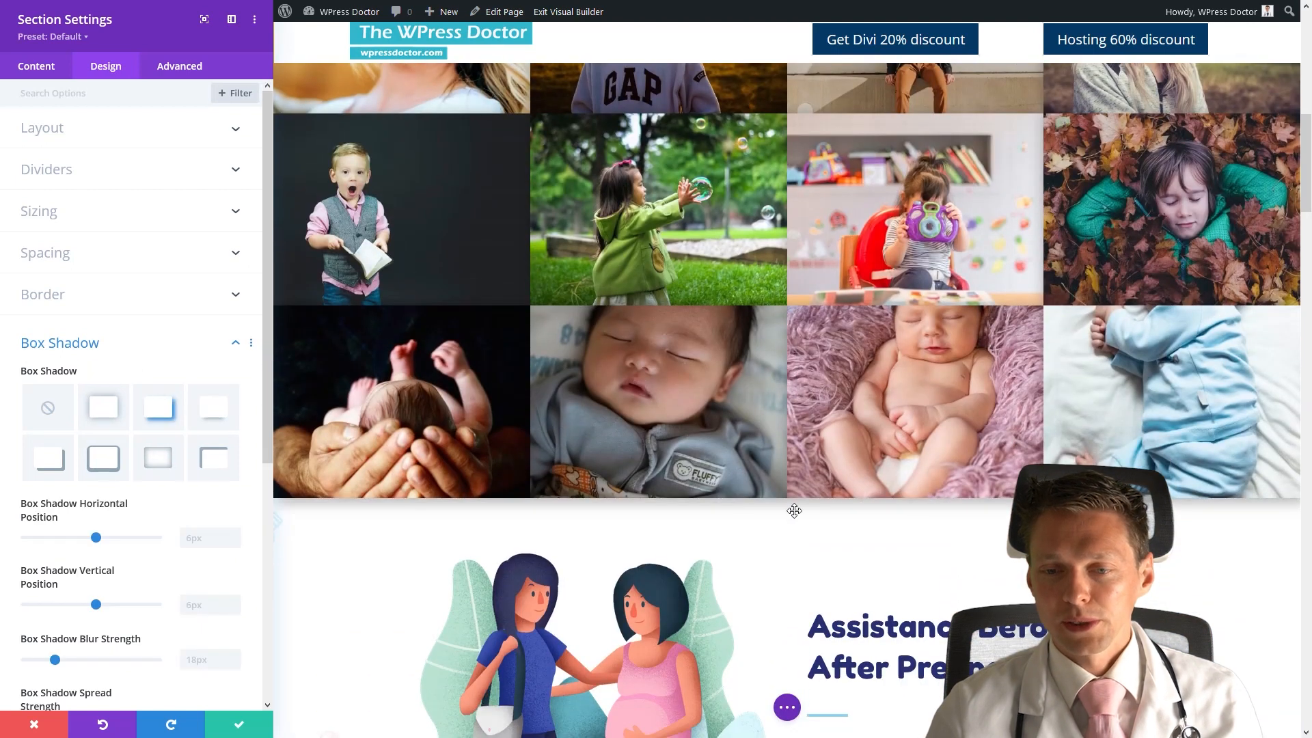
pyautogui.click(239, 724)
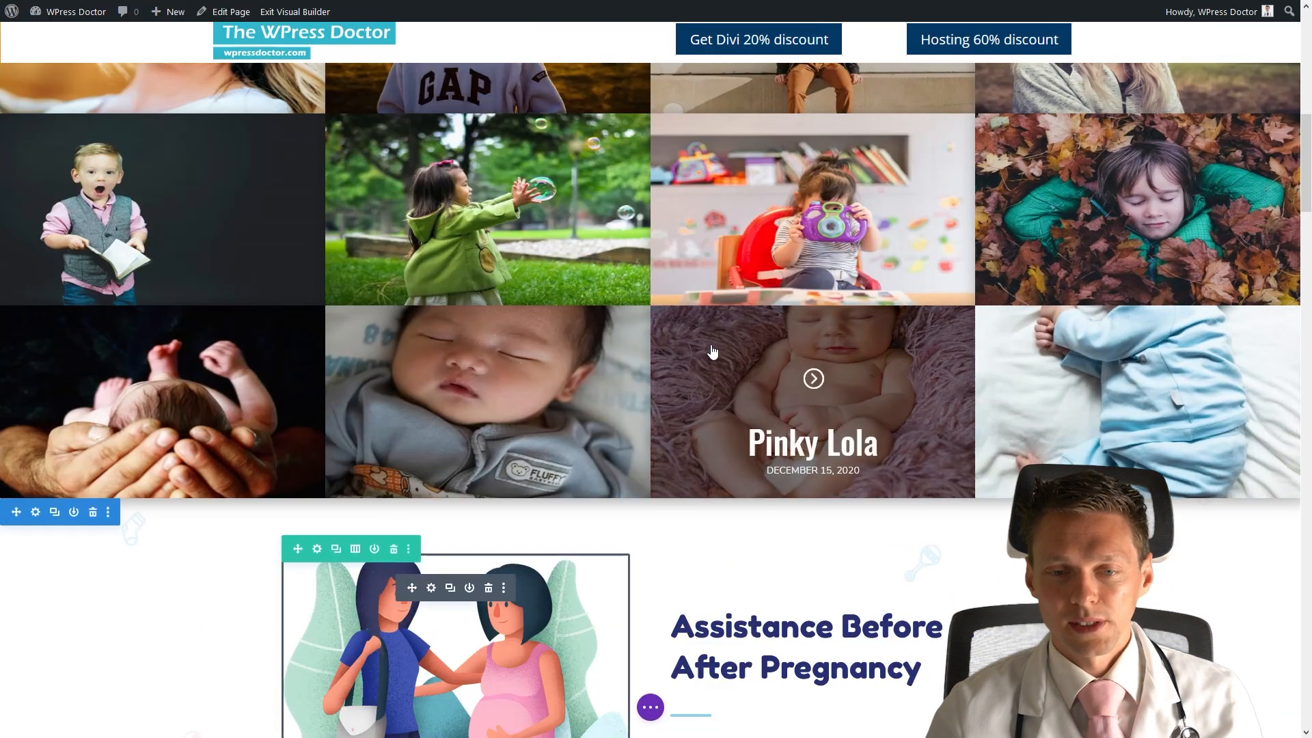
# Step: Reopen the portfolio module's settings and review its Filters, Transform and Visibility options
pyautogui.click(705, 274)
pyautogui.click(64, 539)
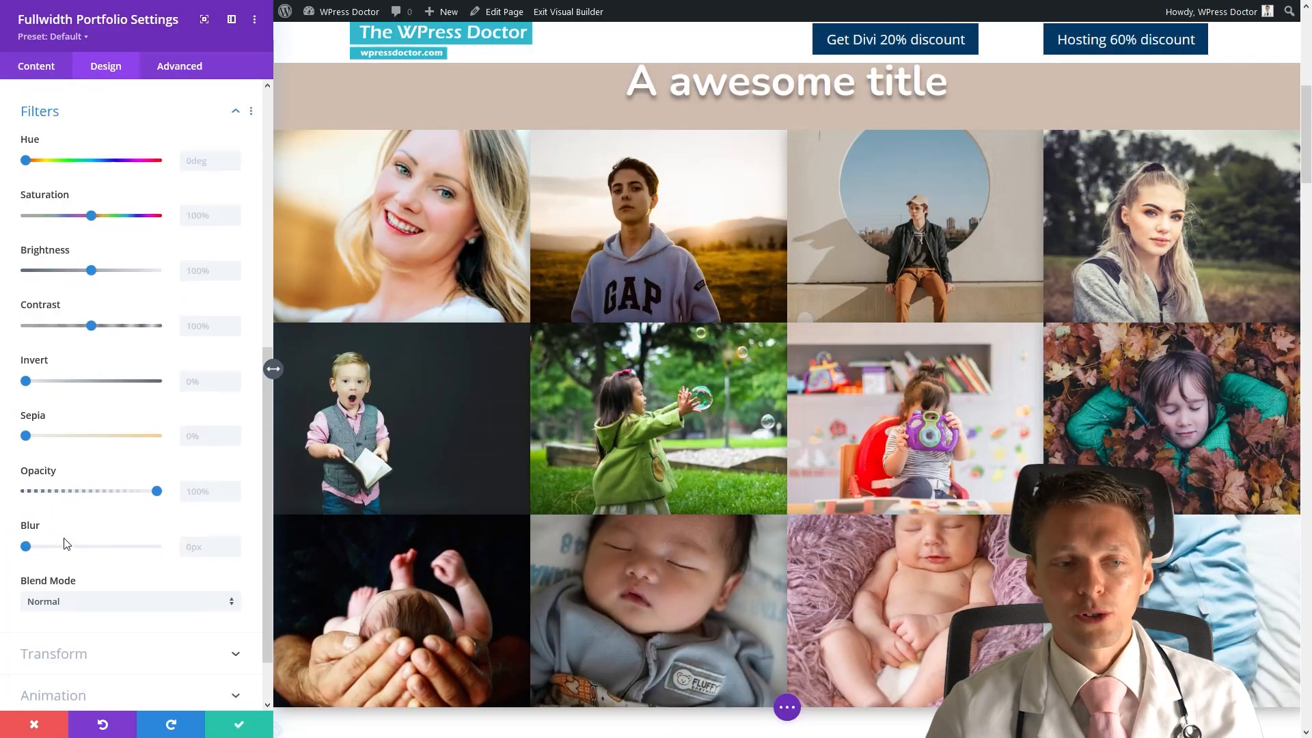
pyautogui.click(66, 632)
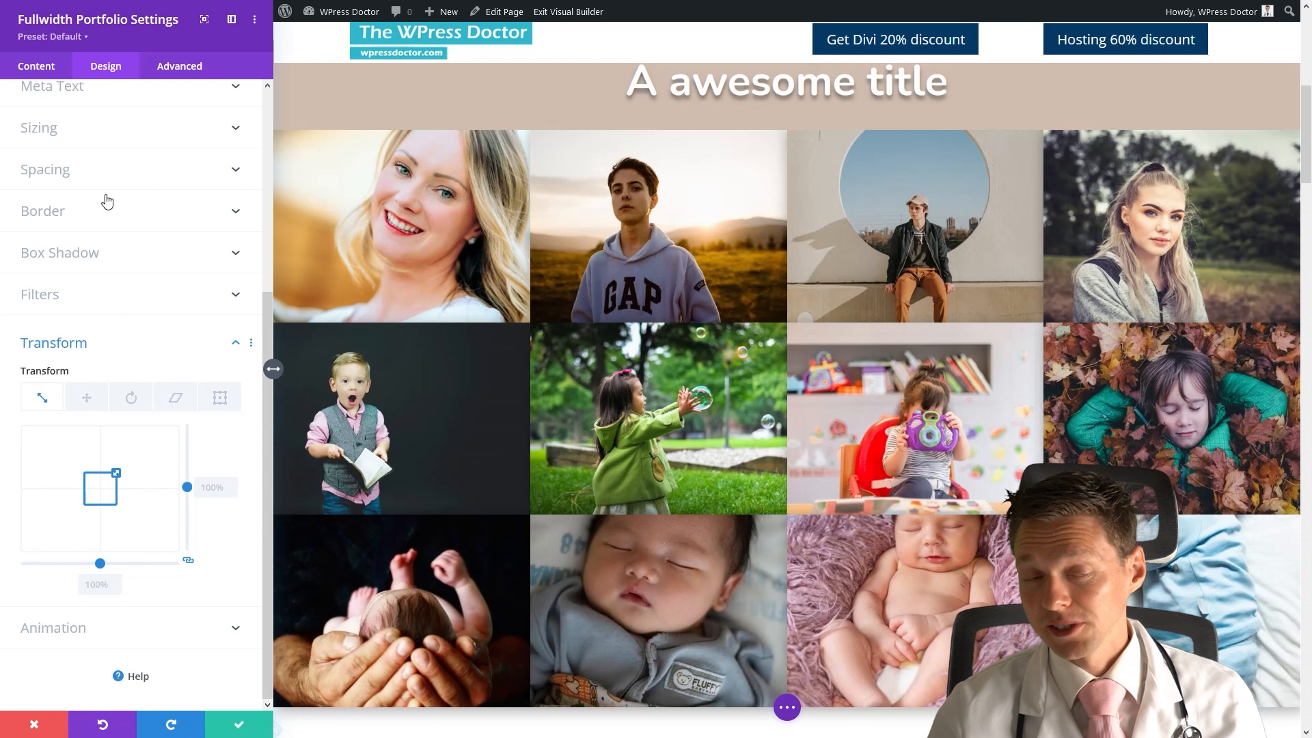
pyautogui.click(173, 74)
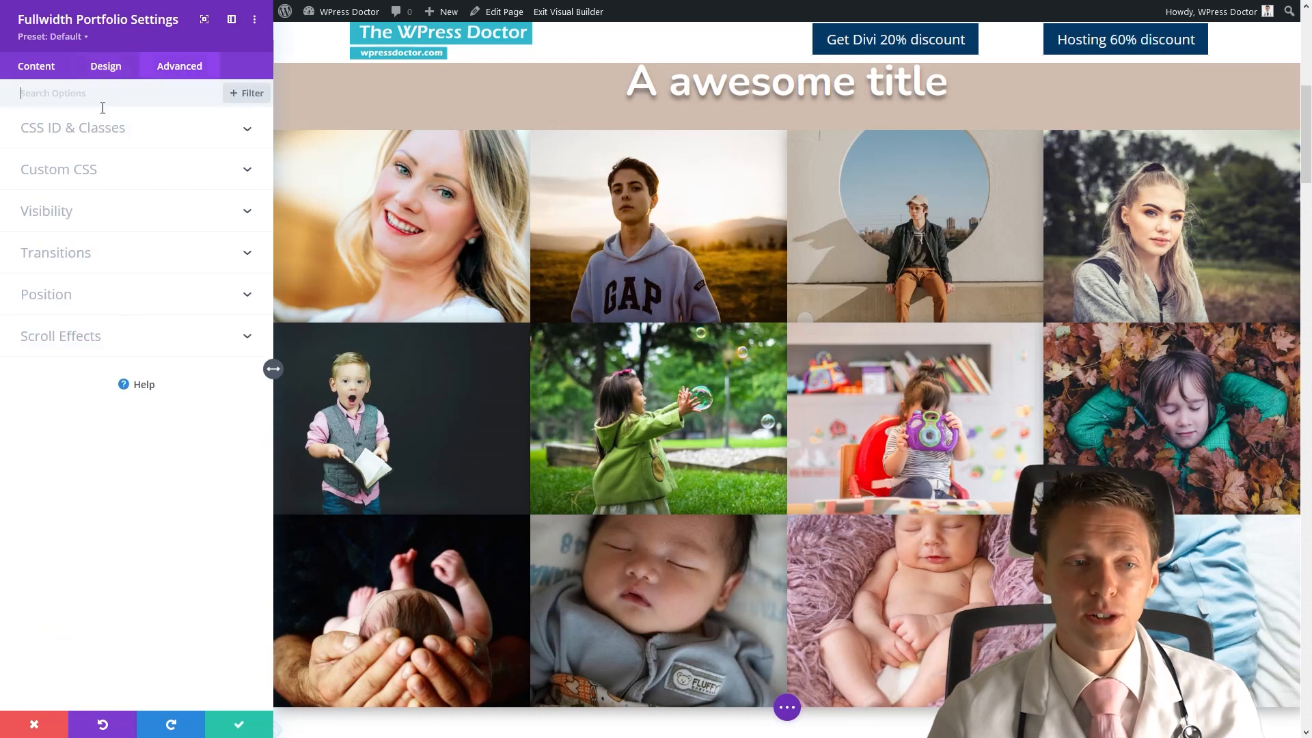
pyautogui.click(66, 232)
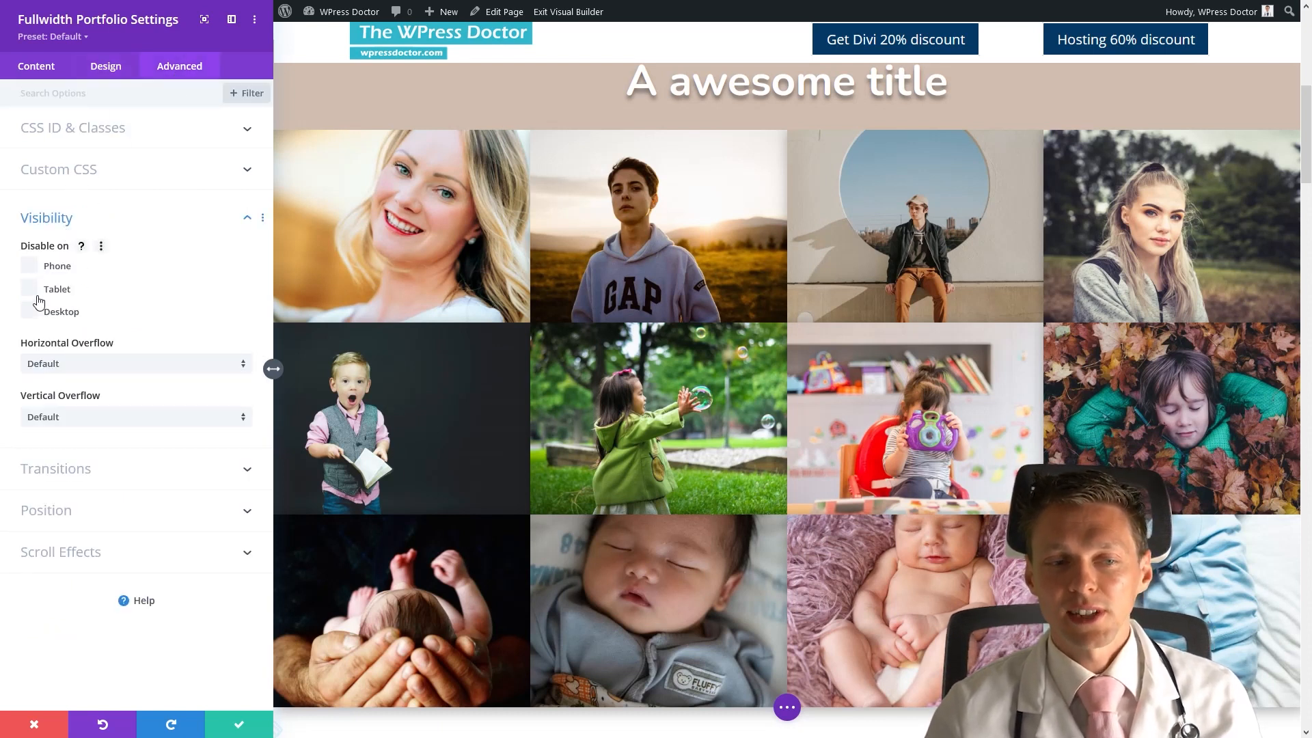
# Step: Collapse the visibility options and preview the portfolio in Phone View at 375px by 667px
pyautogui.click(51, 233)
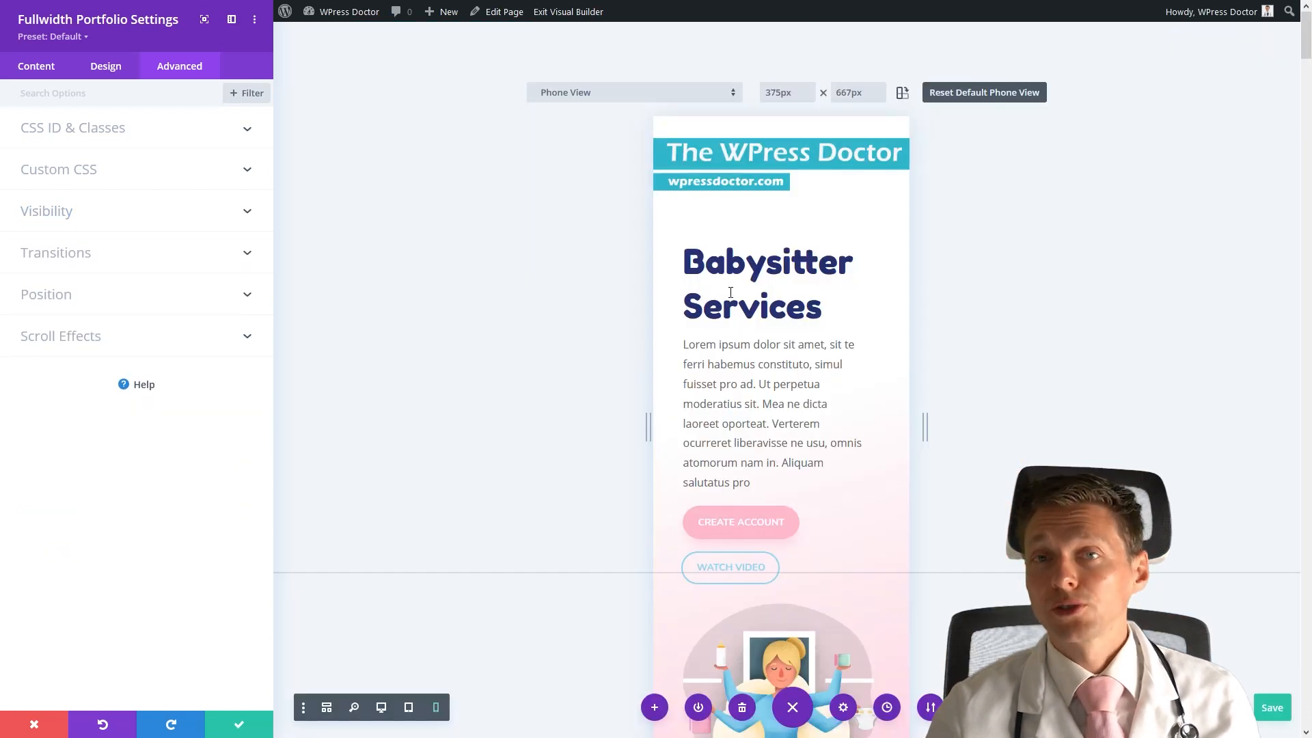
pyautogui.middleClick(854, 249)
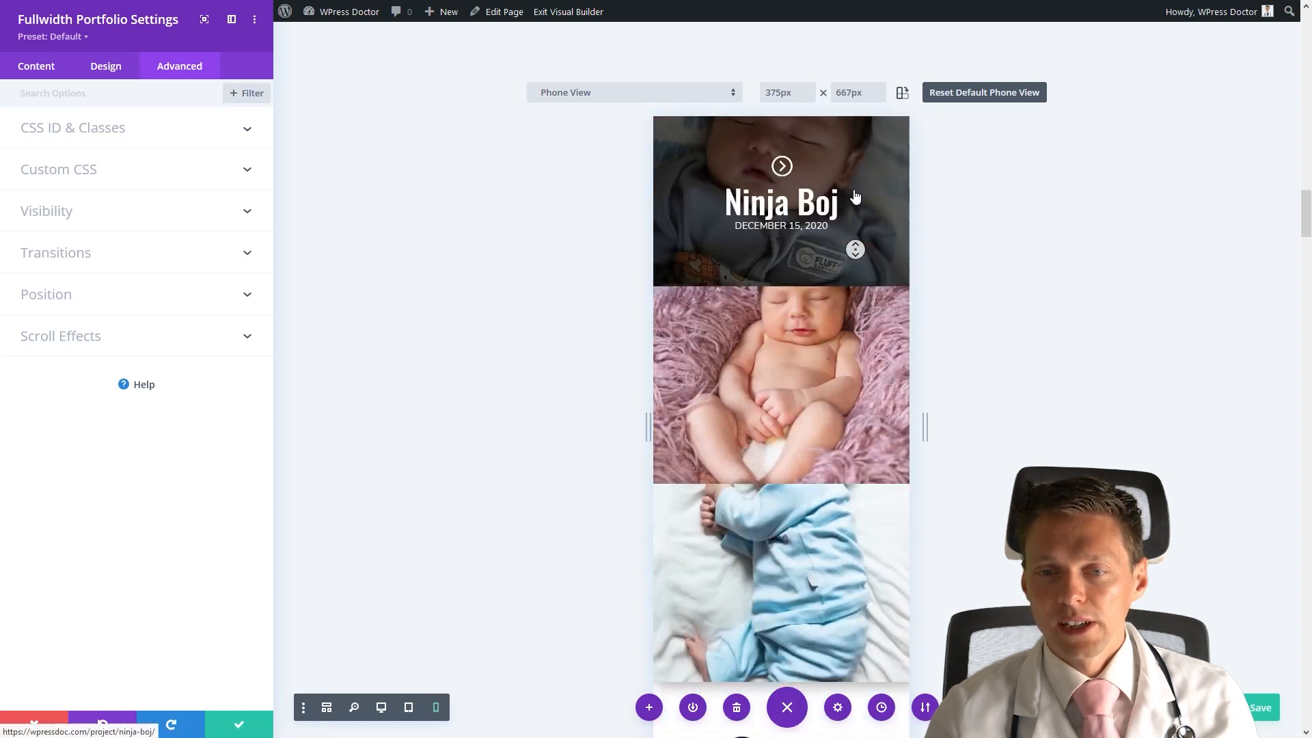
pyautogui.middleClick(847, 227)
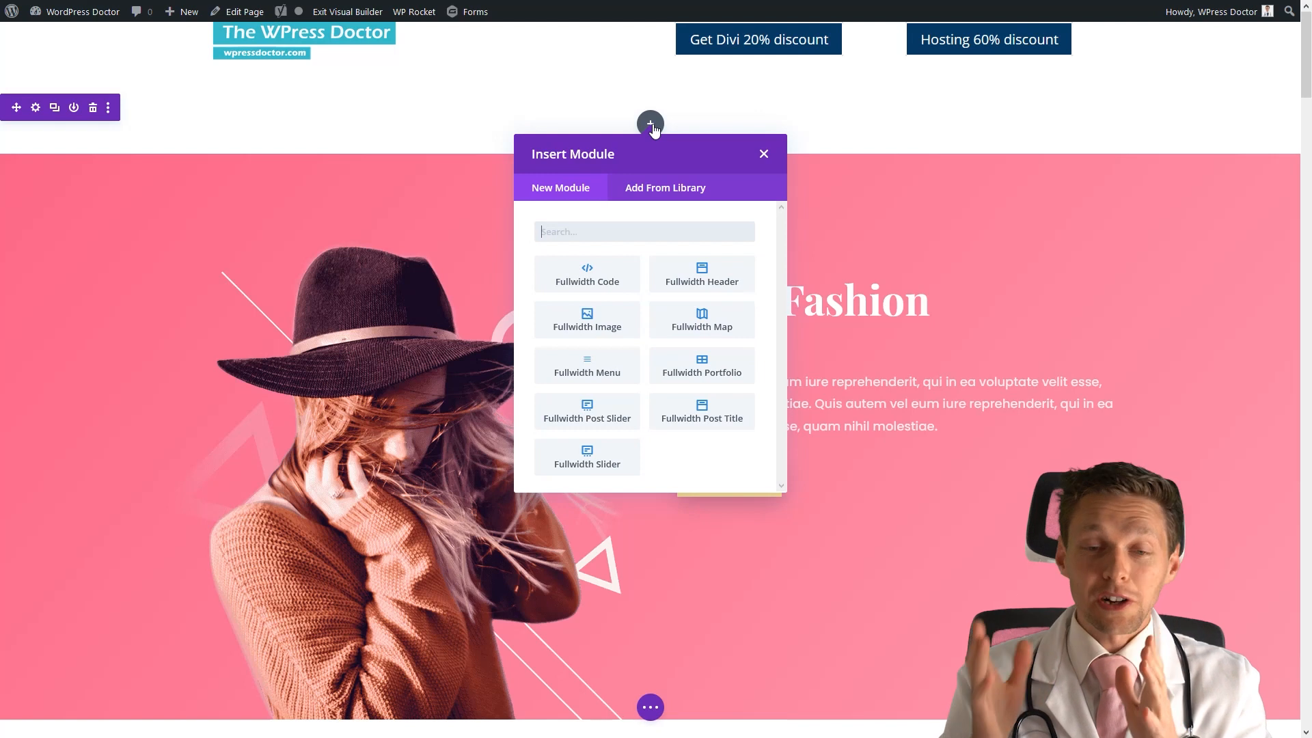
# Step: Insert a Fullwidth Post Slider module and limit it to 3 posts from the Divi category
pyautogui.click(610, 413)
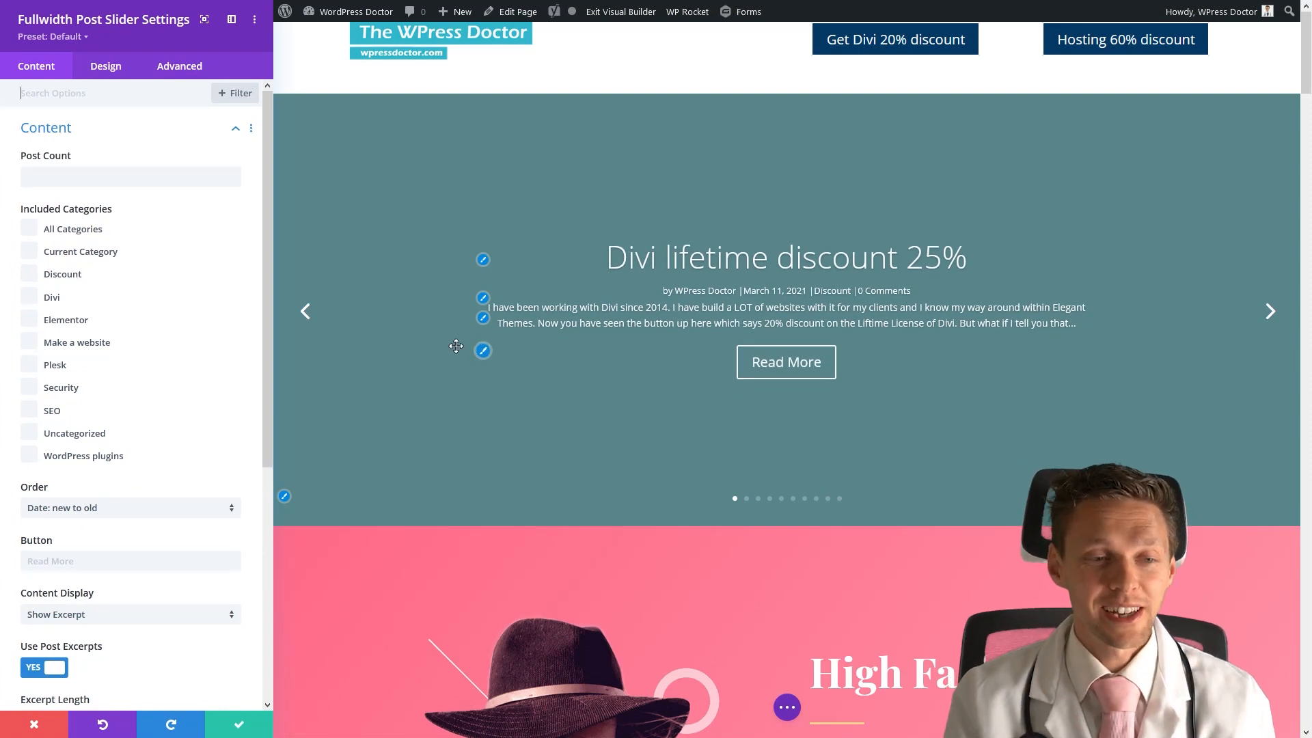
pyautogui.click(30, 298)
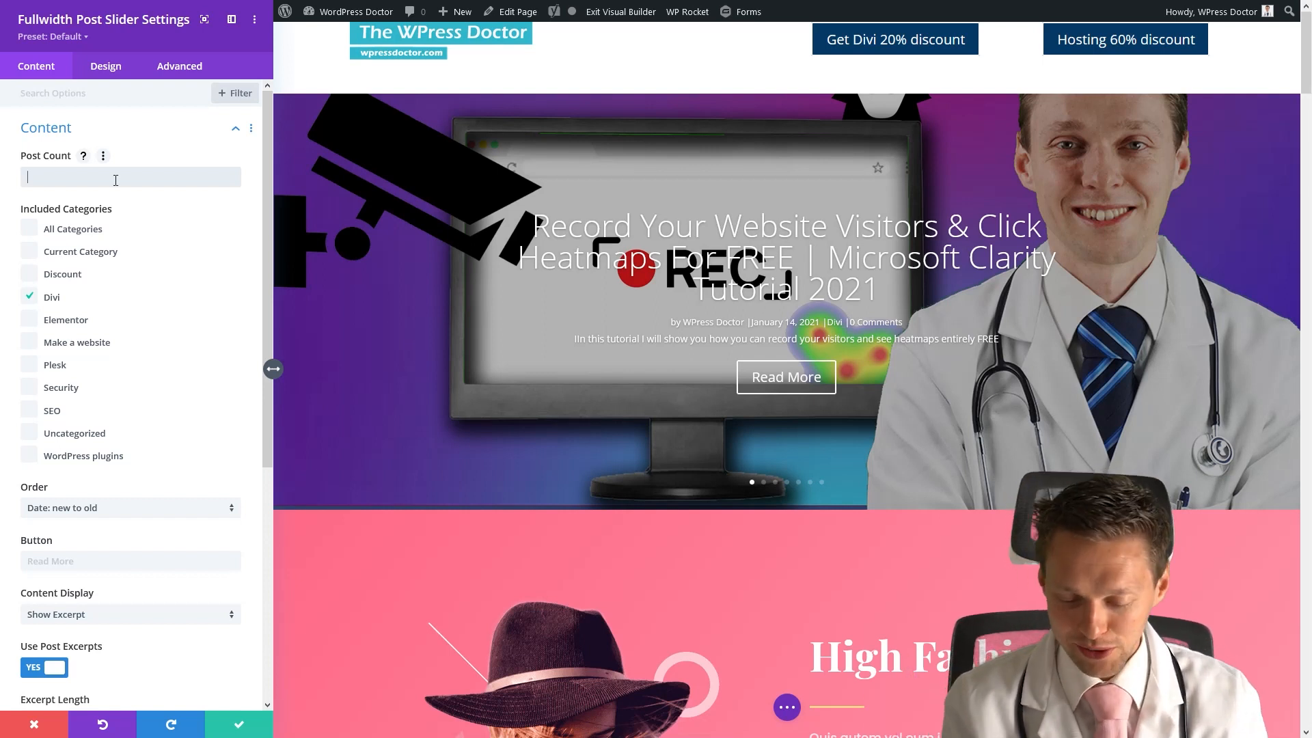
pyautogui.write('3')
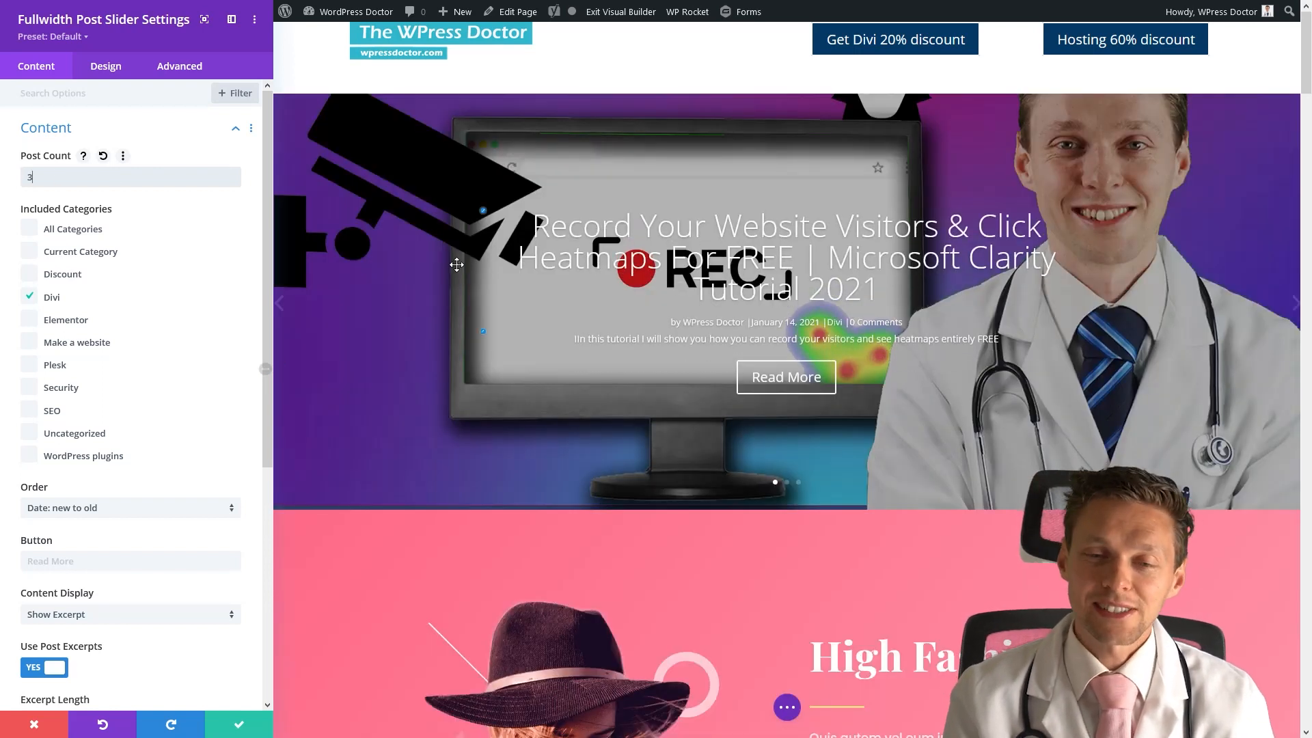
# Step: Page forward through the post slider's slides and check its post order options
pyautogui.click(1275, 317)
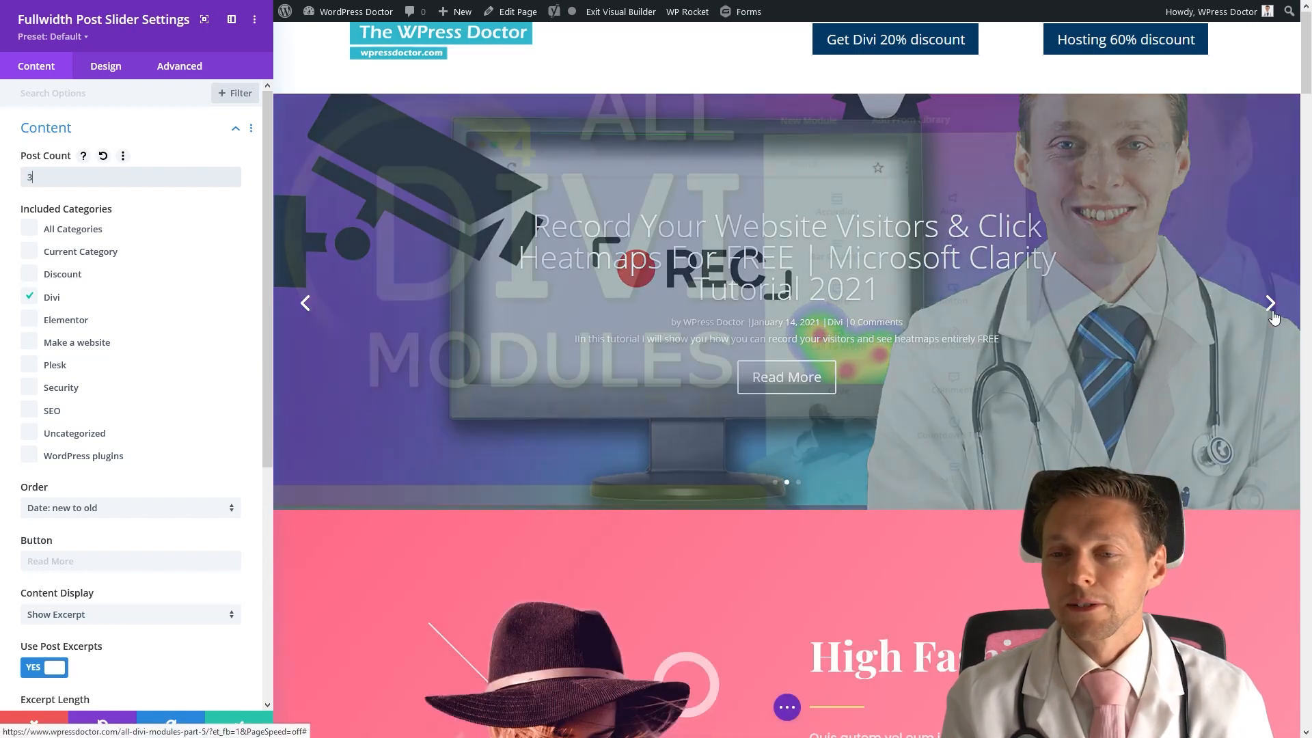
pyautogui.click(1272, 305)
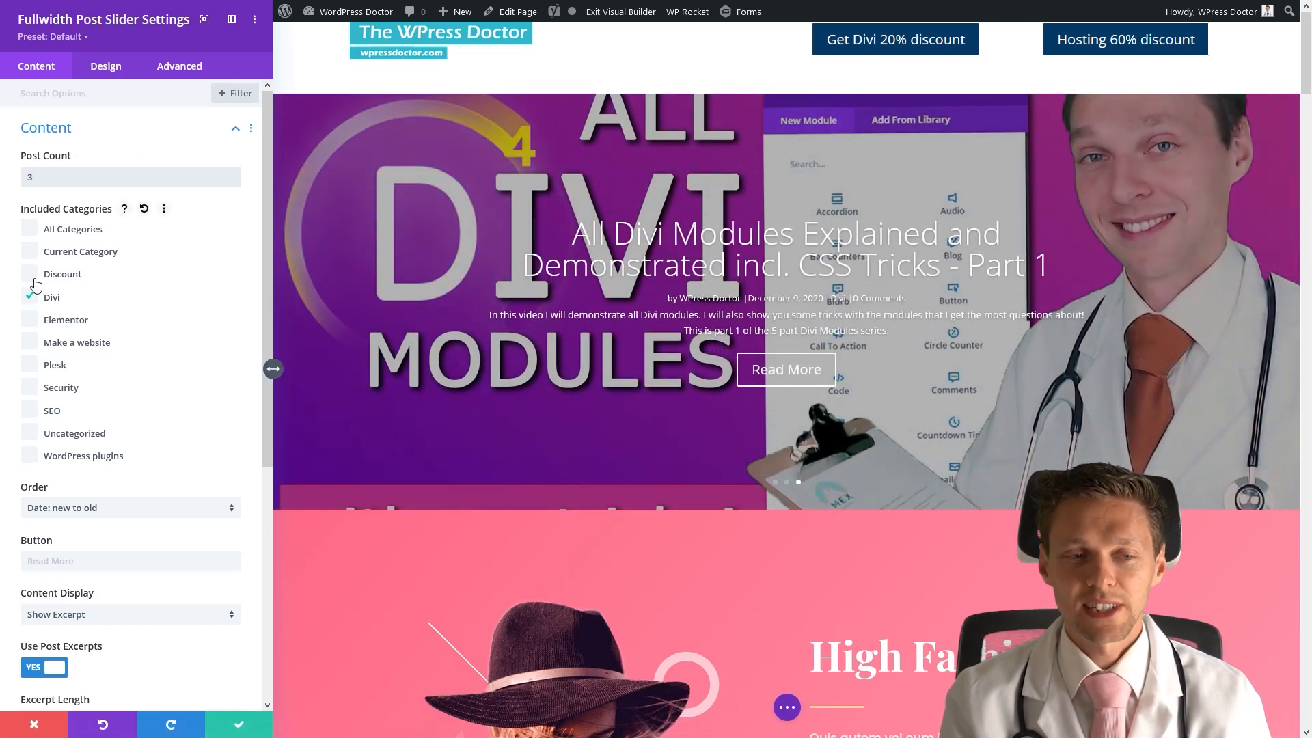
pyautogui.click(125, 517)
pyautogui.click(134, 515)
# Step: Set the post slider's button text to "Watch this video"
pyautogui.middleClick(132, 509)
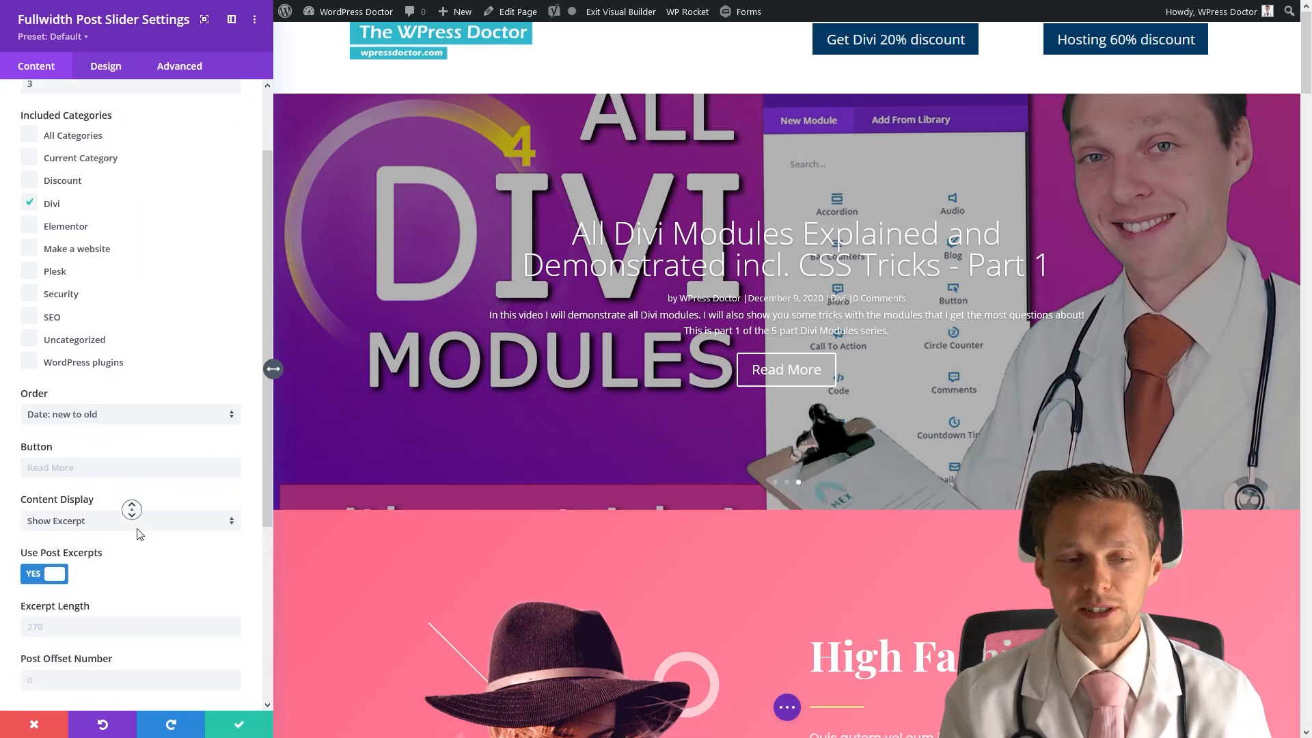
pyautogui.click(96, 436)
pyautogui.write('Re')
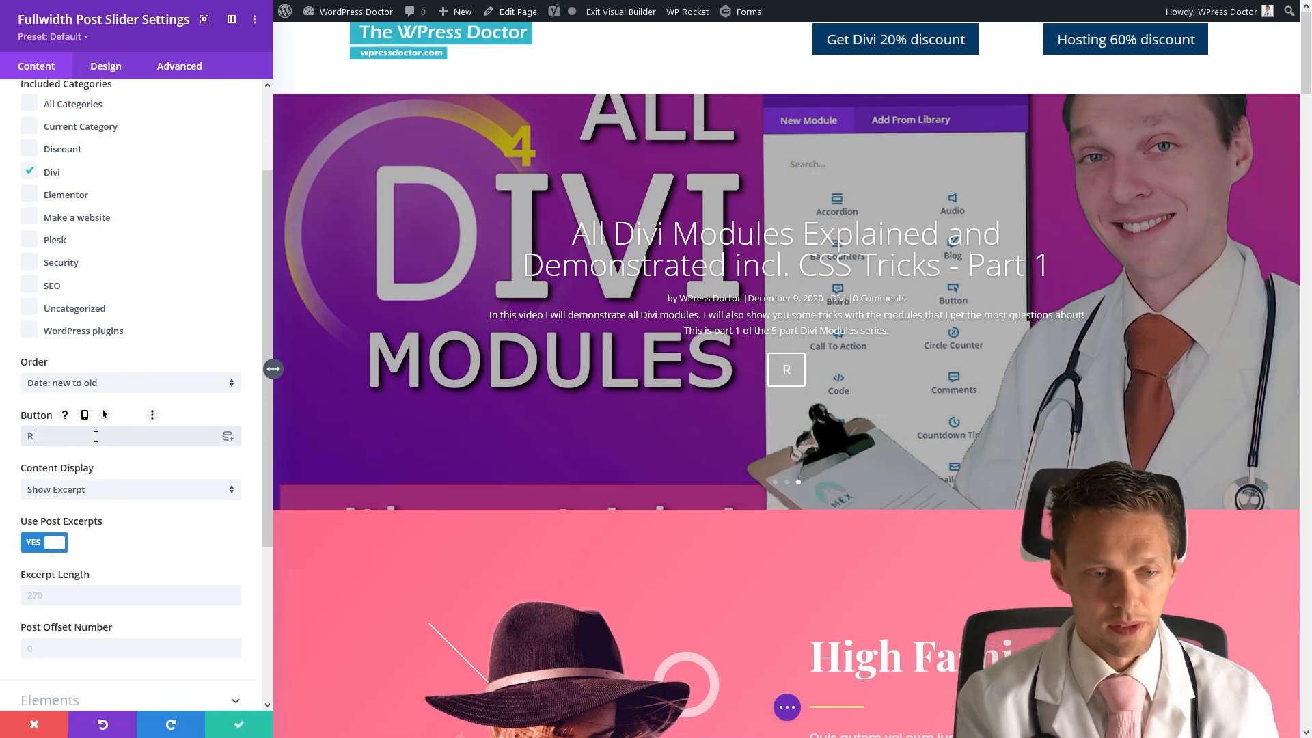
pyautogui.write('tch this video')
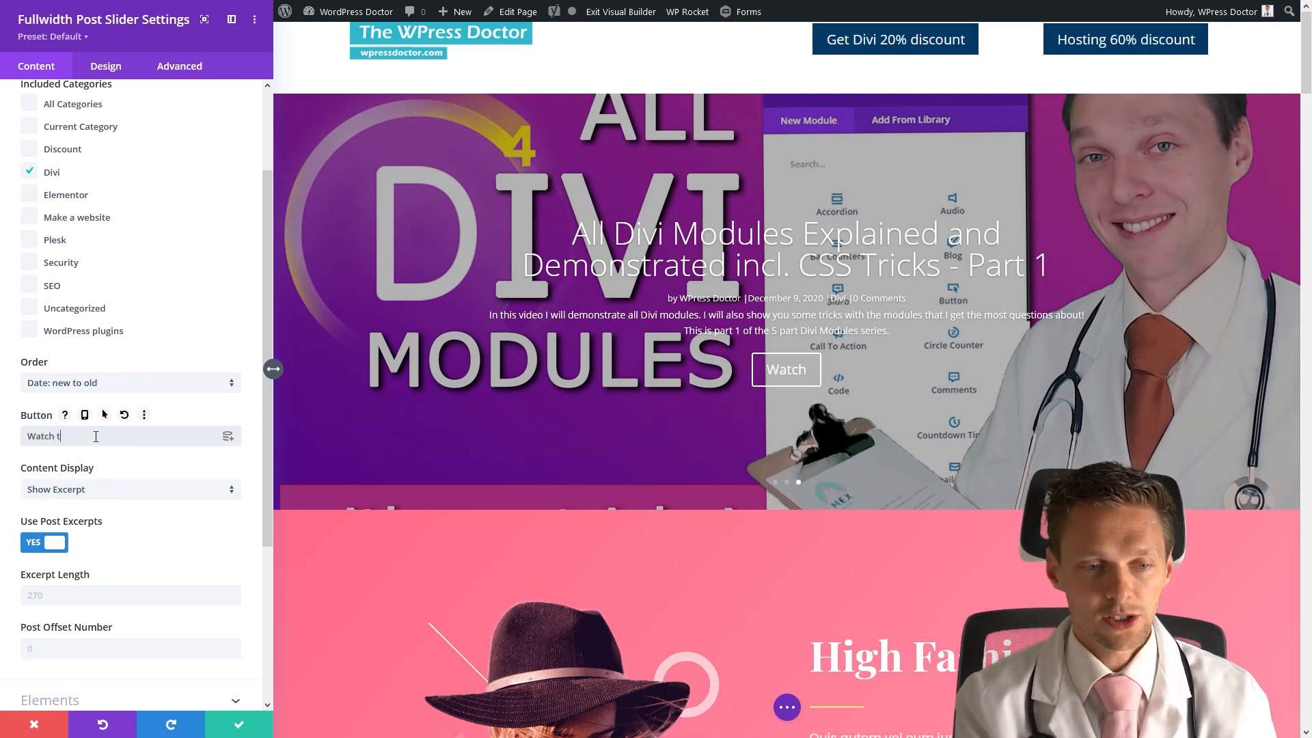
# Step: Try the Show Content display on the post slider, inspect the long slides, and restore Show Excerpt
pyautogui.click(77, 489)
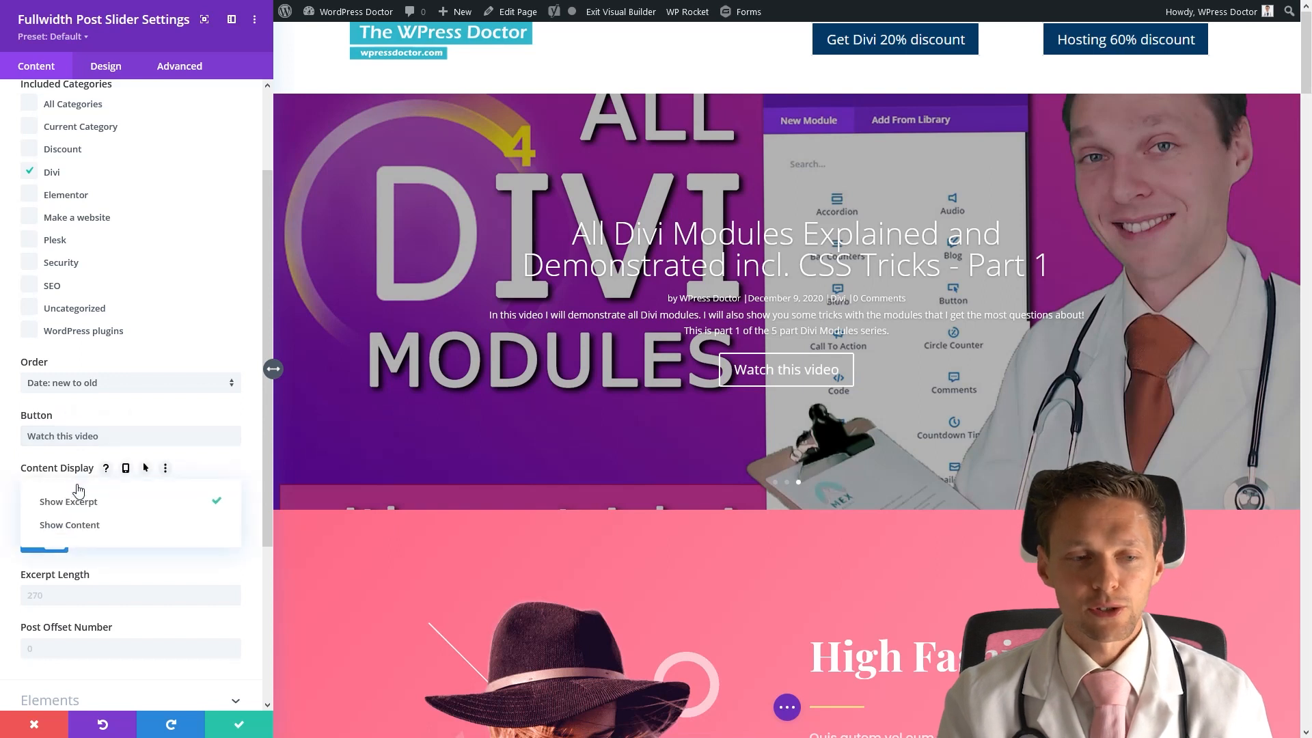
pyautogui.click(89, 531)
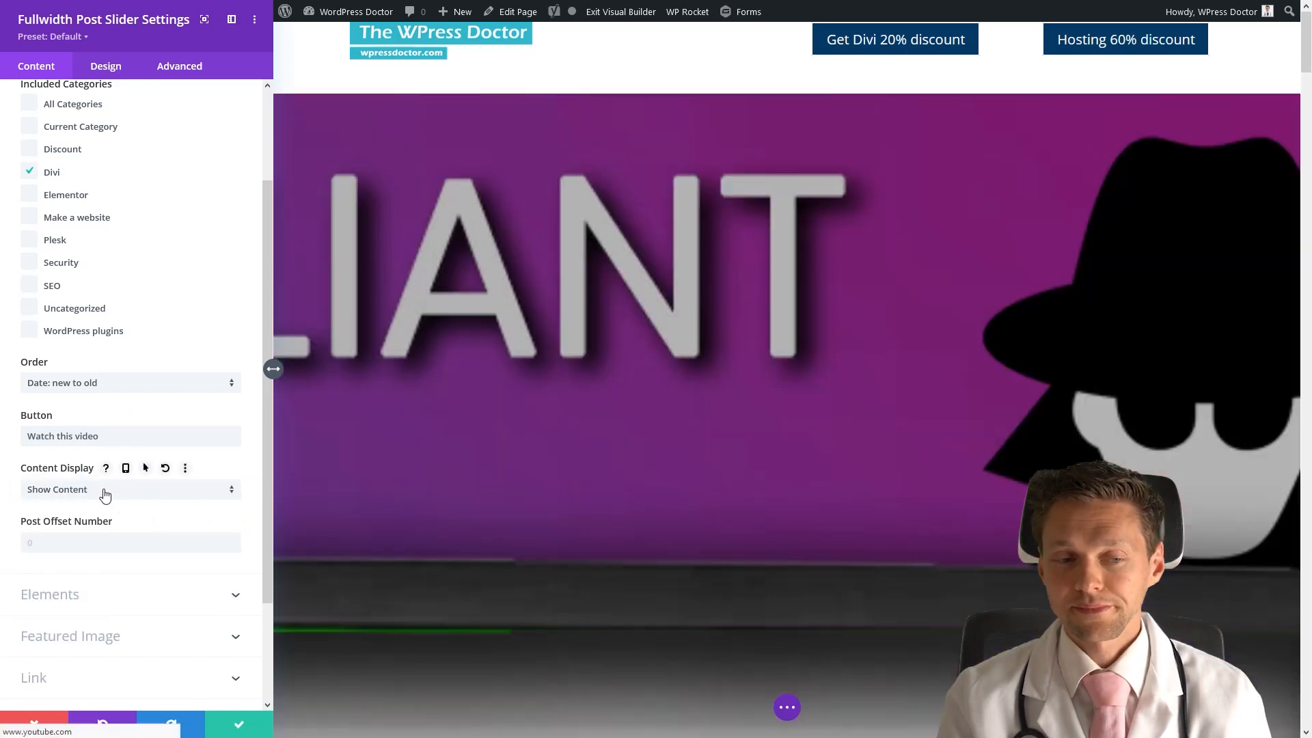
pyautogui.middleClick(830, 393)
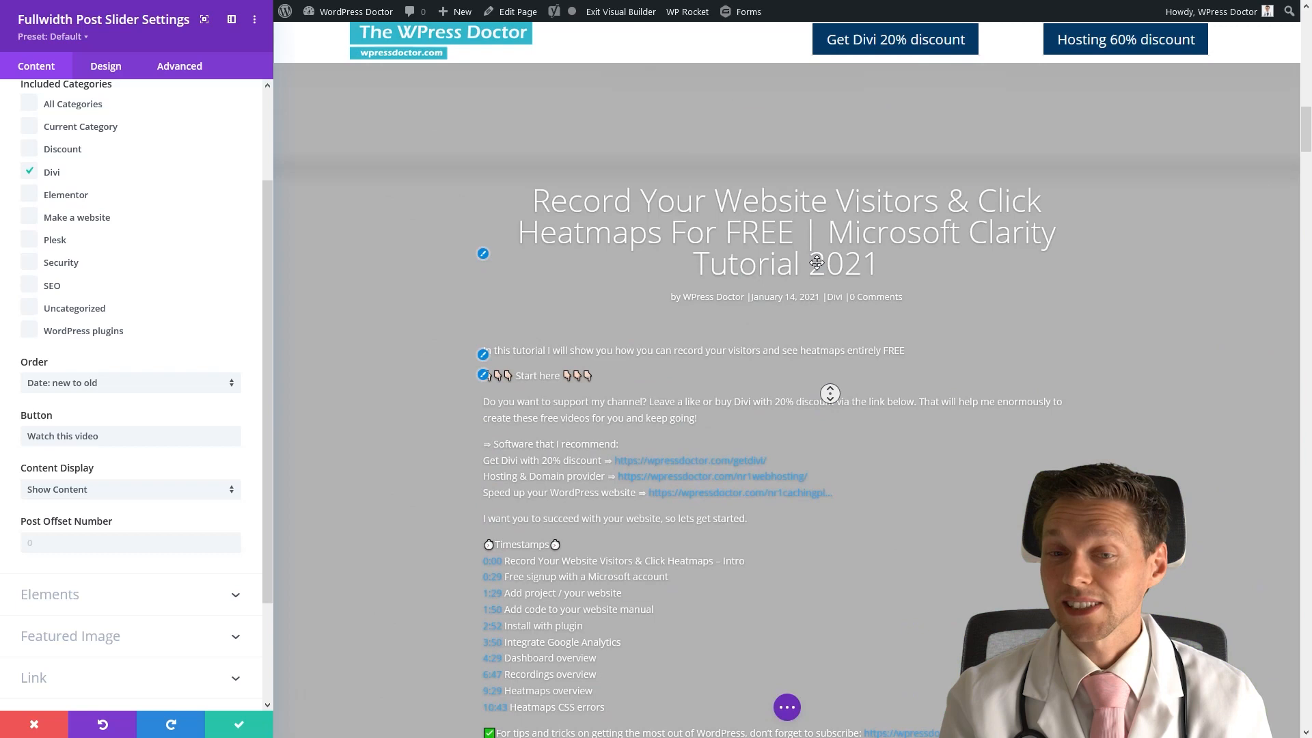
pyautogui.middleClick(817, 281)
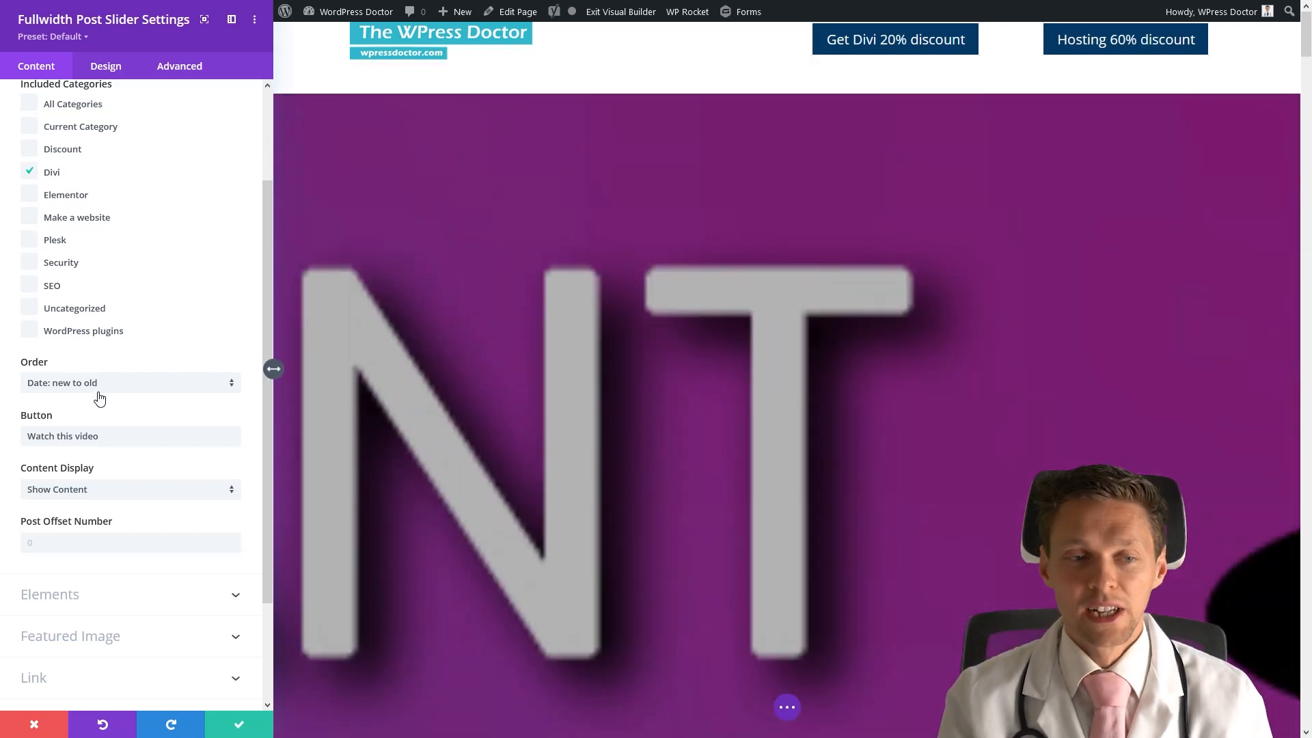
pyautogui.click(75, 489)
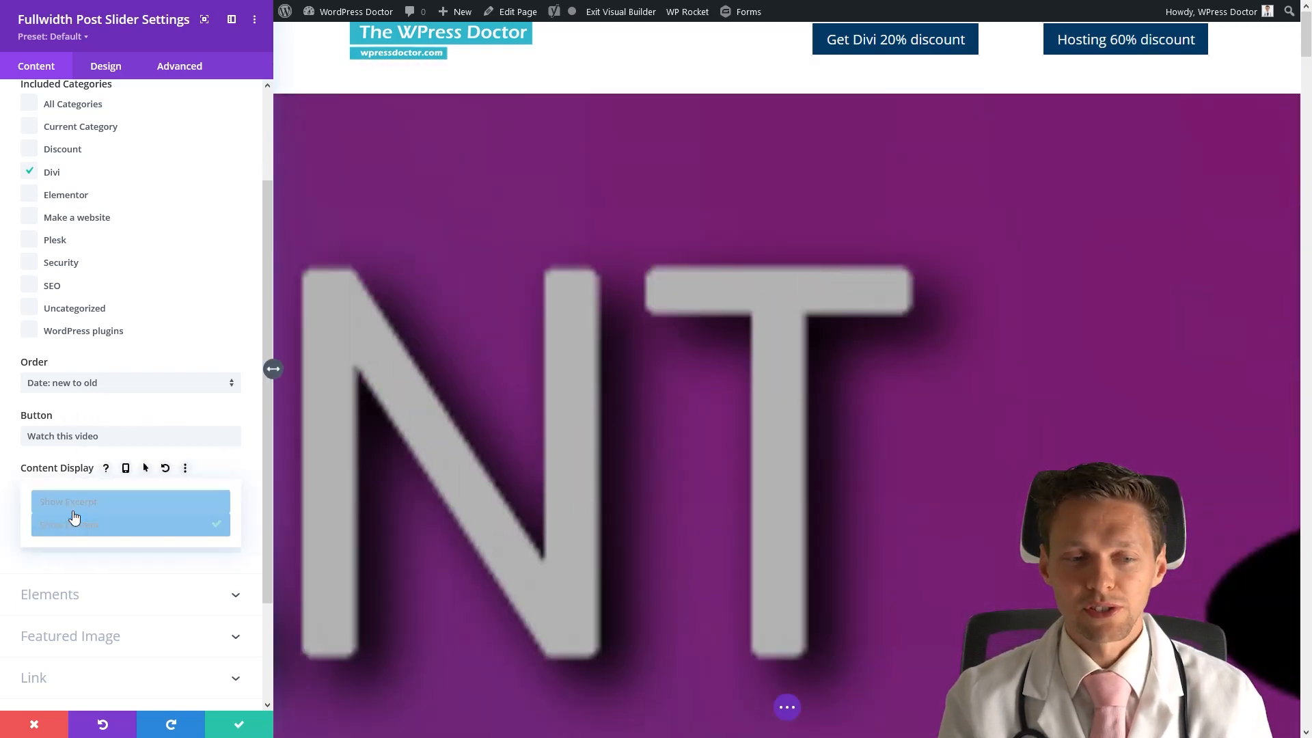
pyautogui.click(62, 520)
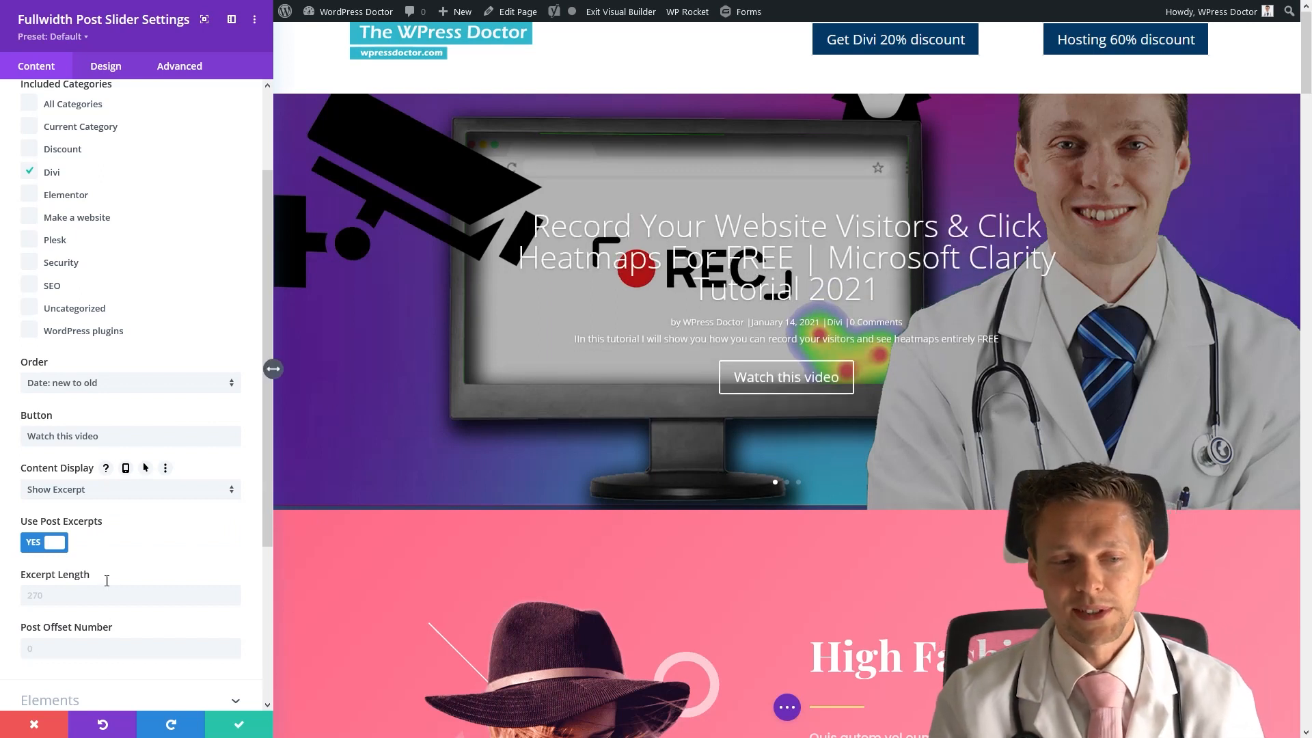
# Step: Try post offset numbers 2 and 3 on the post slider and clear the offset again
pyautogui.middleClick(161, 548)
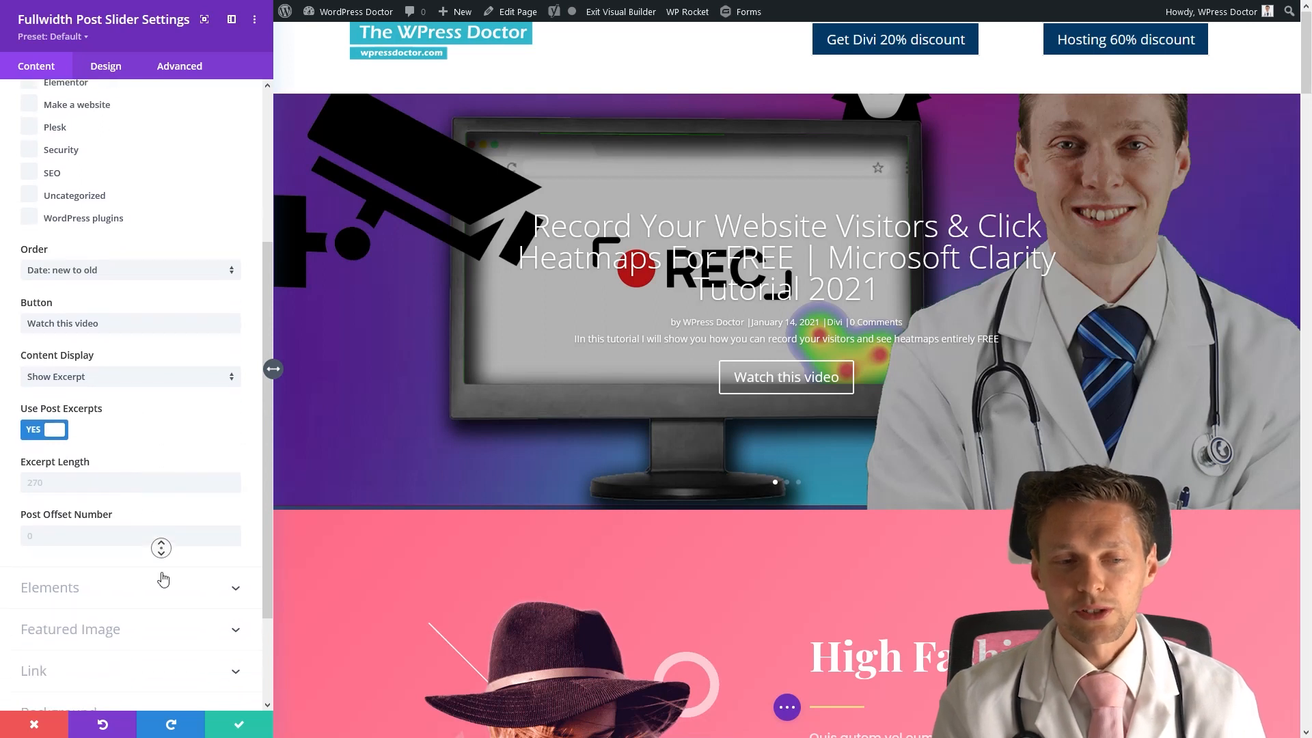
pyautogui.middleClick(163, 577)
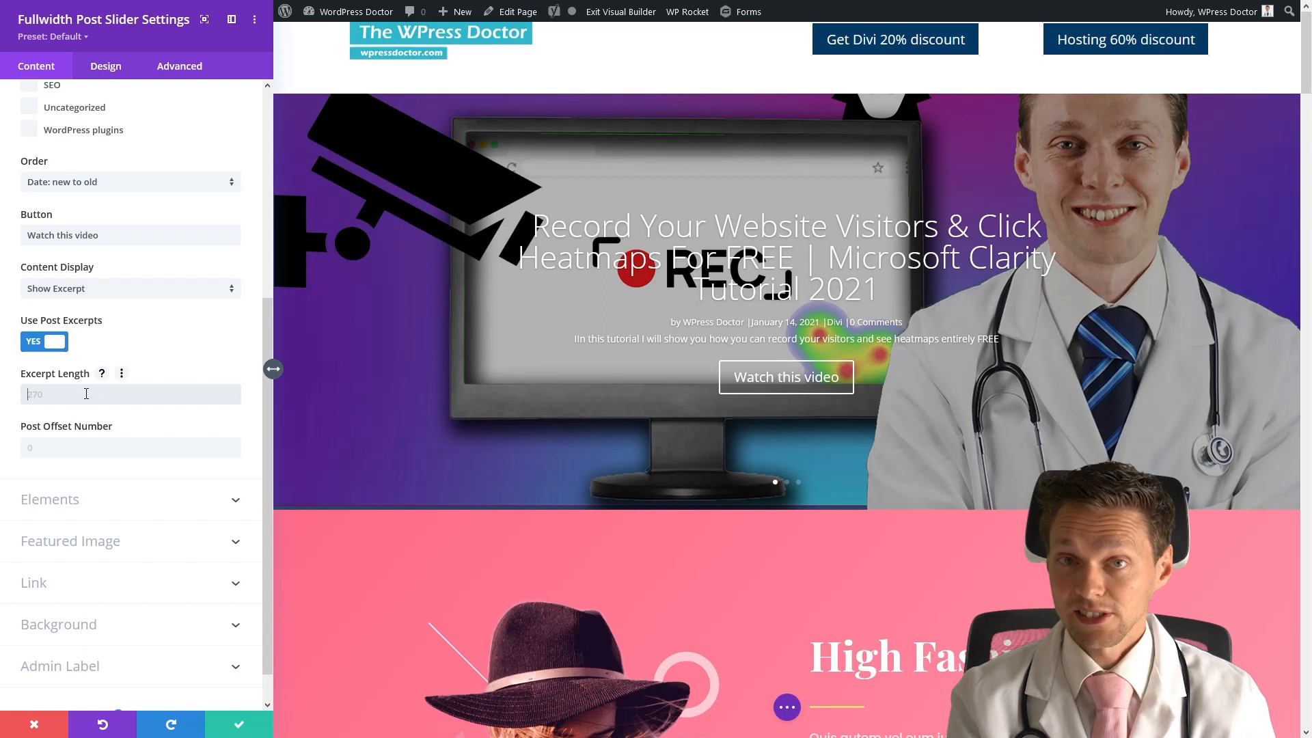
pyautogui.click(72, 448)
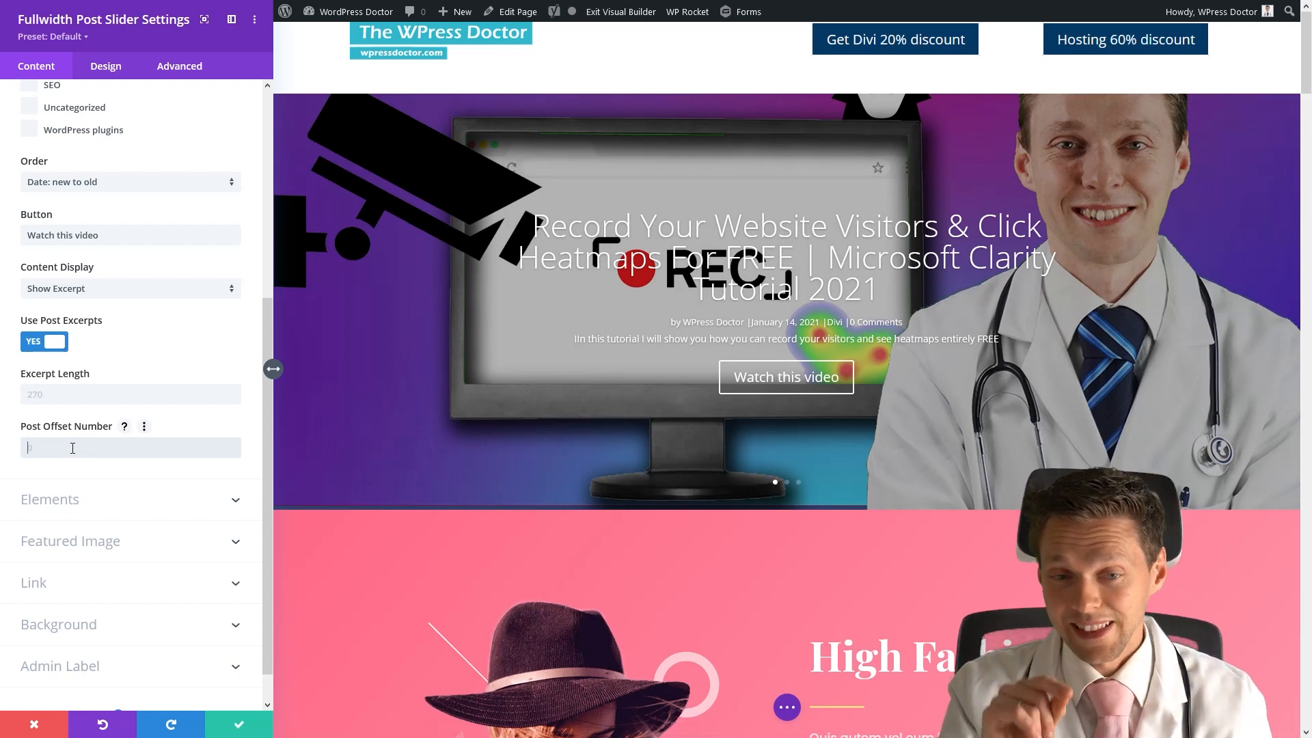
pyautogui.write('2')
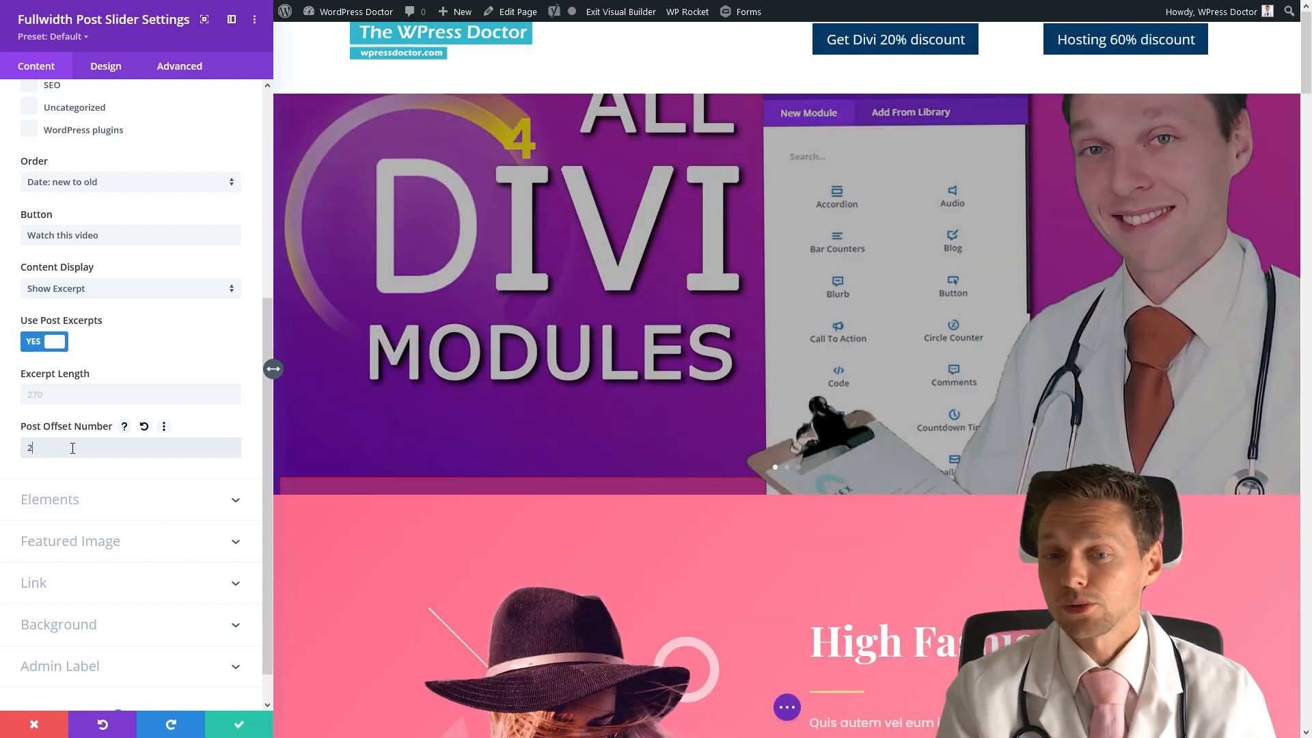
pyautogui.moveTo(73, 448); pyautogui.dragTo(2, 448)
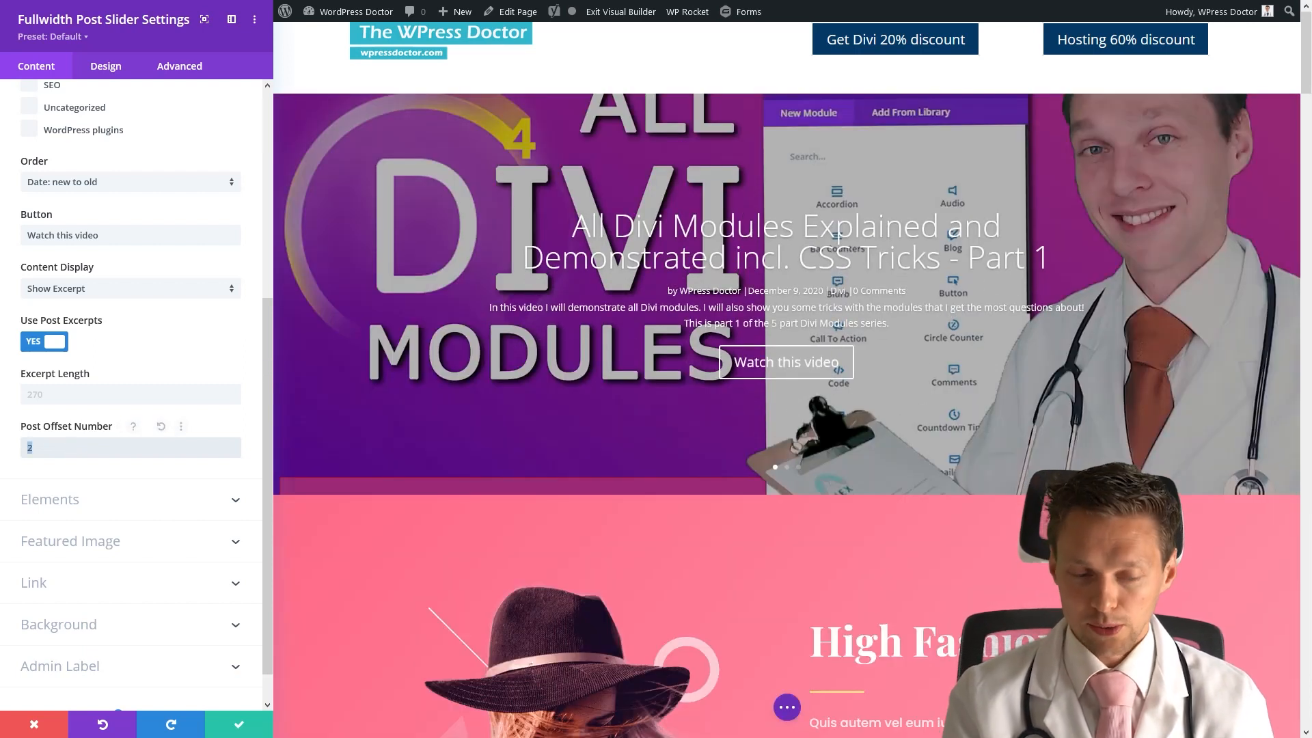
pyautogui.write('3')
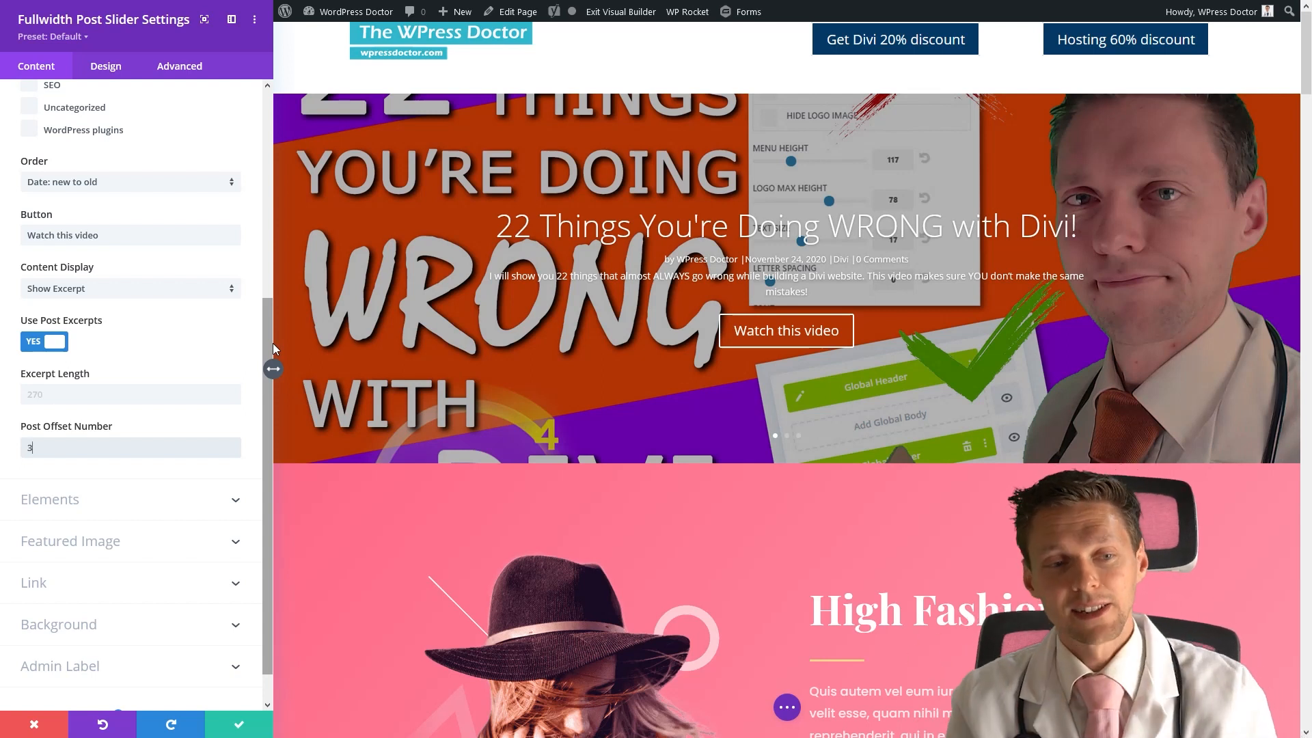
pyautogui.write('2')
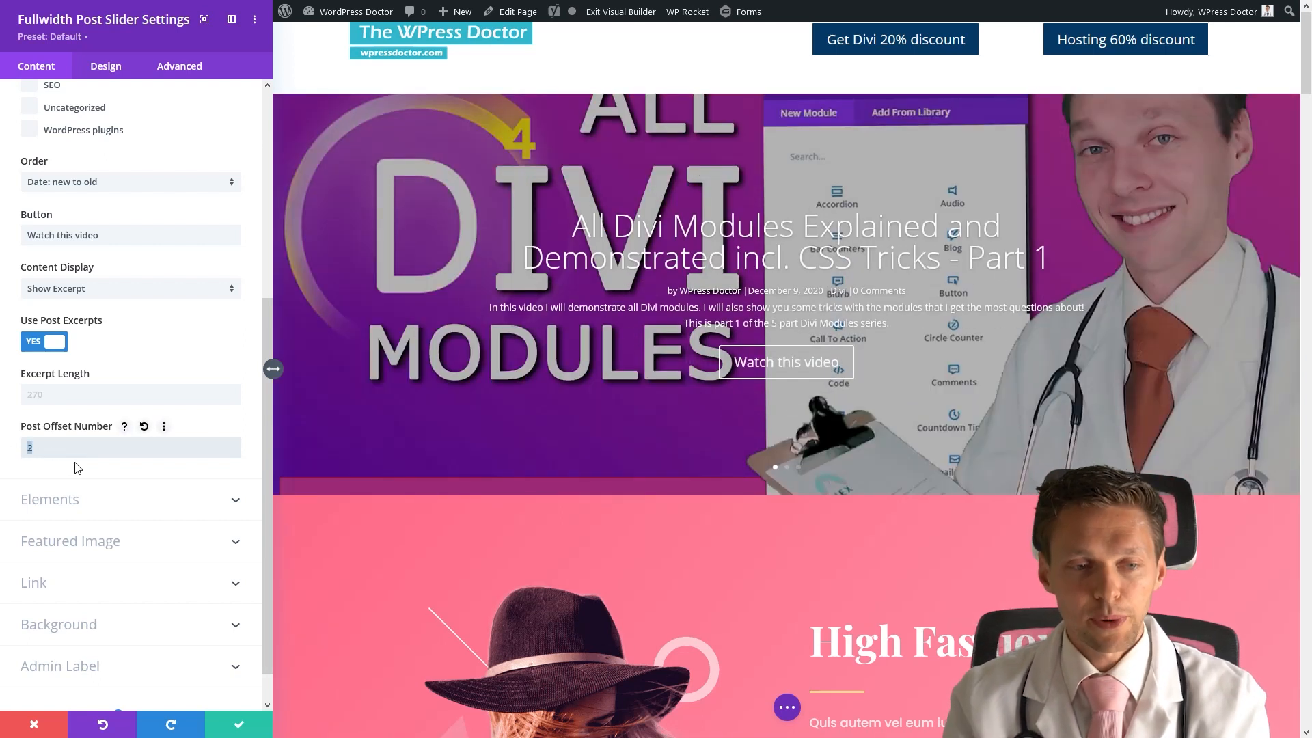
pyautogui.press('BackSpace')
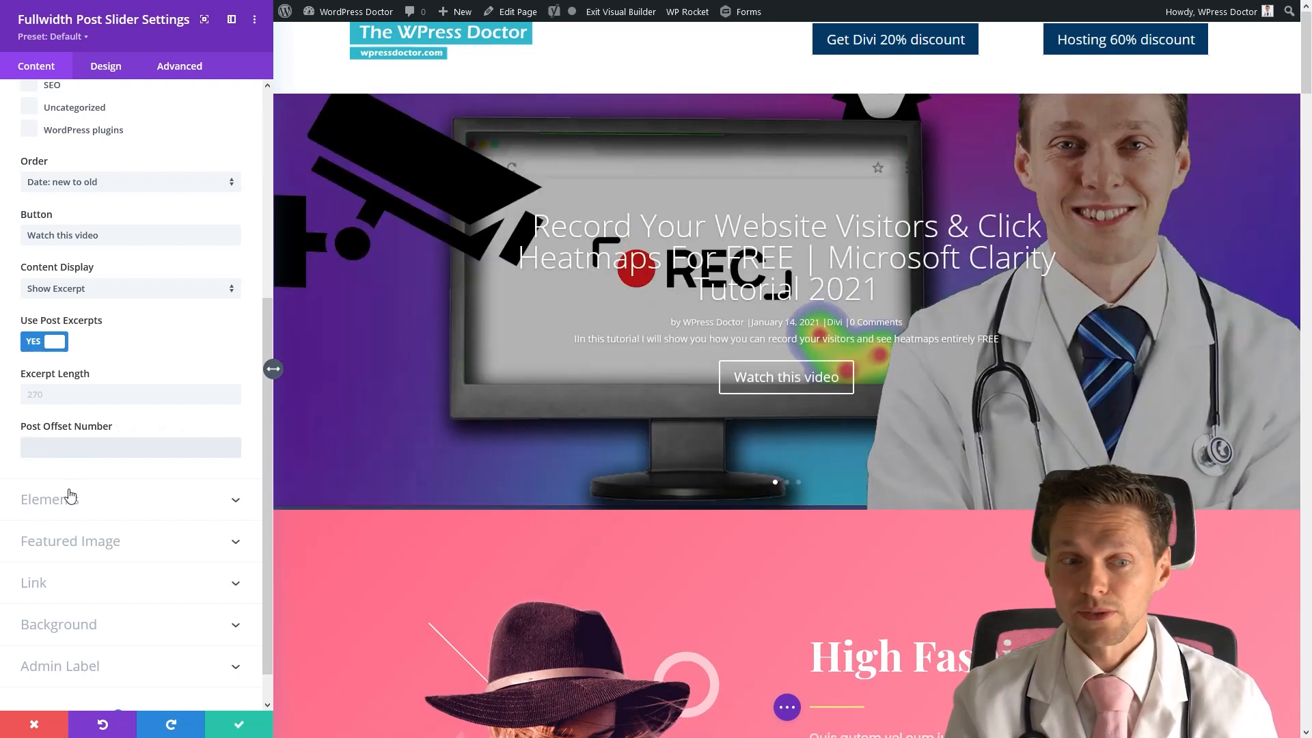
# Step: Hide the post meta in the slider's elements, and switch its arrows off and back on
pyautogui.click(66, 501)
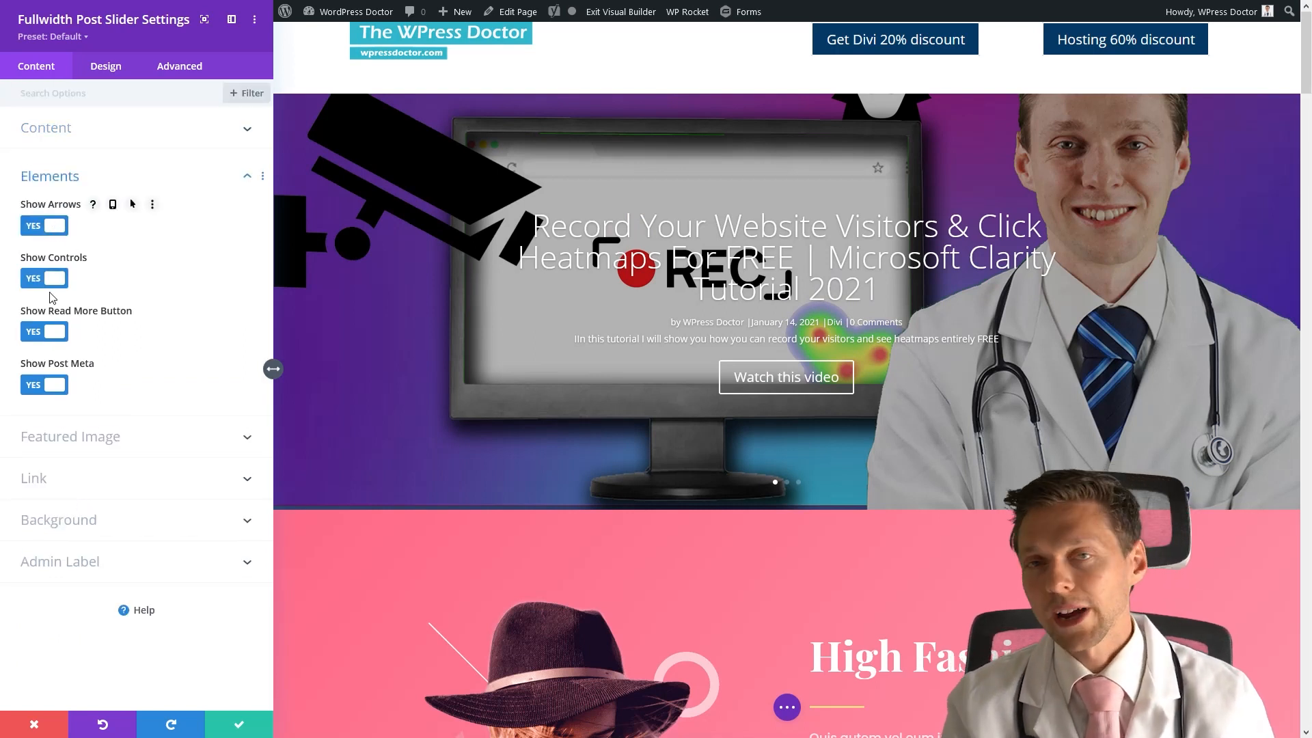
pyautogui.click(54, 387)
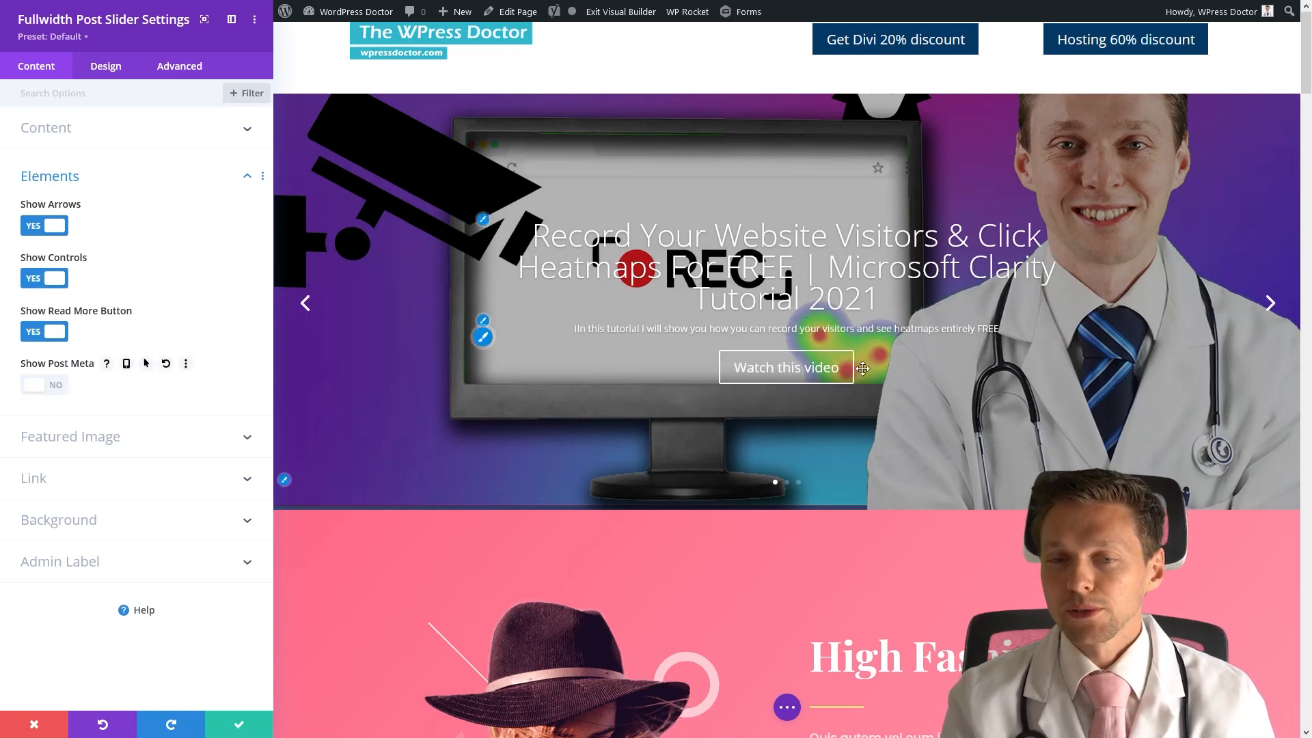
pyautogui.click(43, 226)
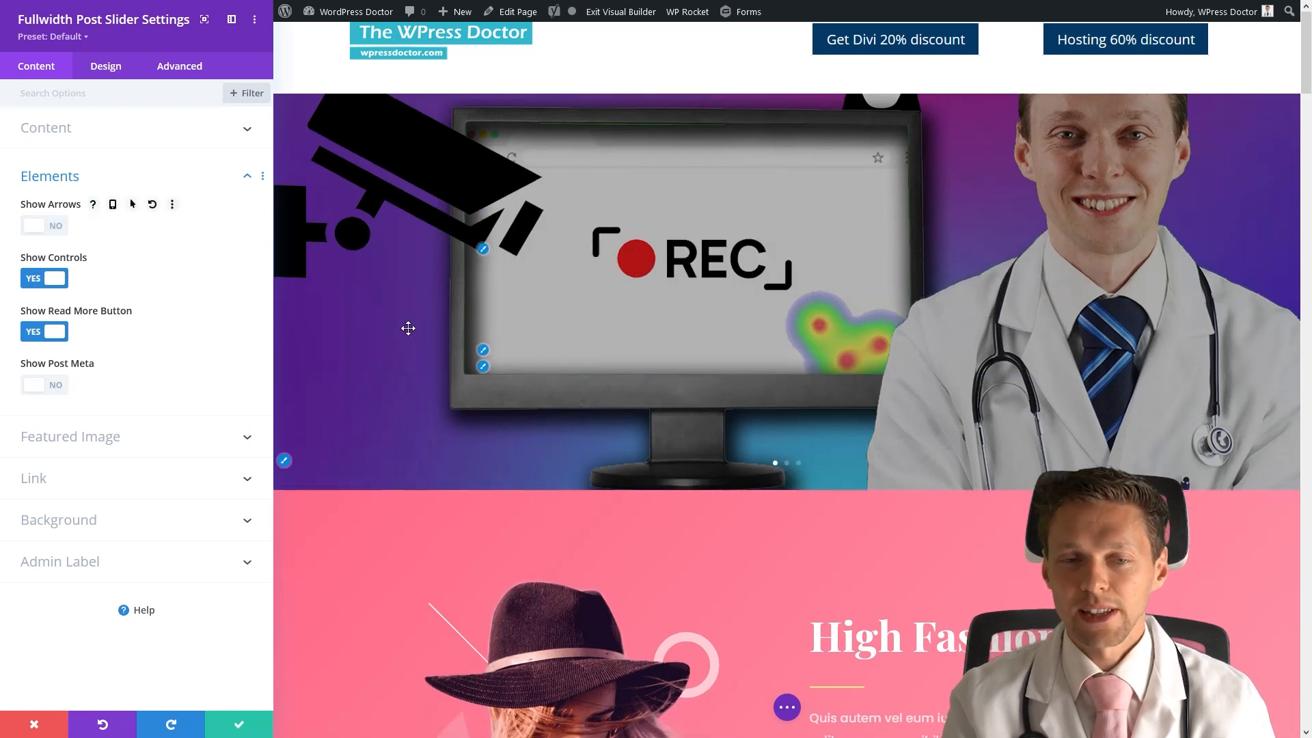
pyautogui.click(45, 226)
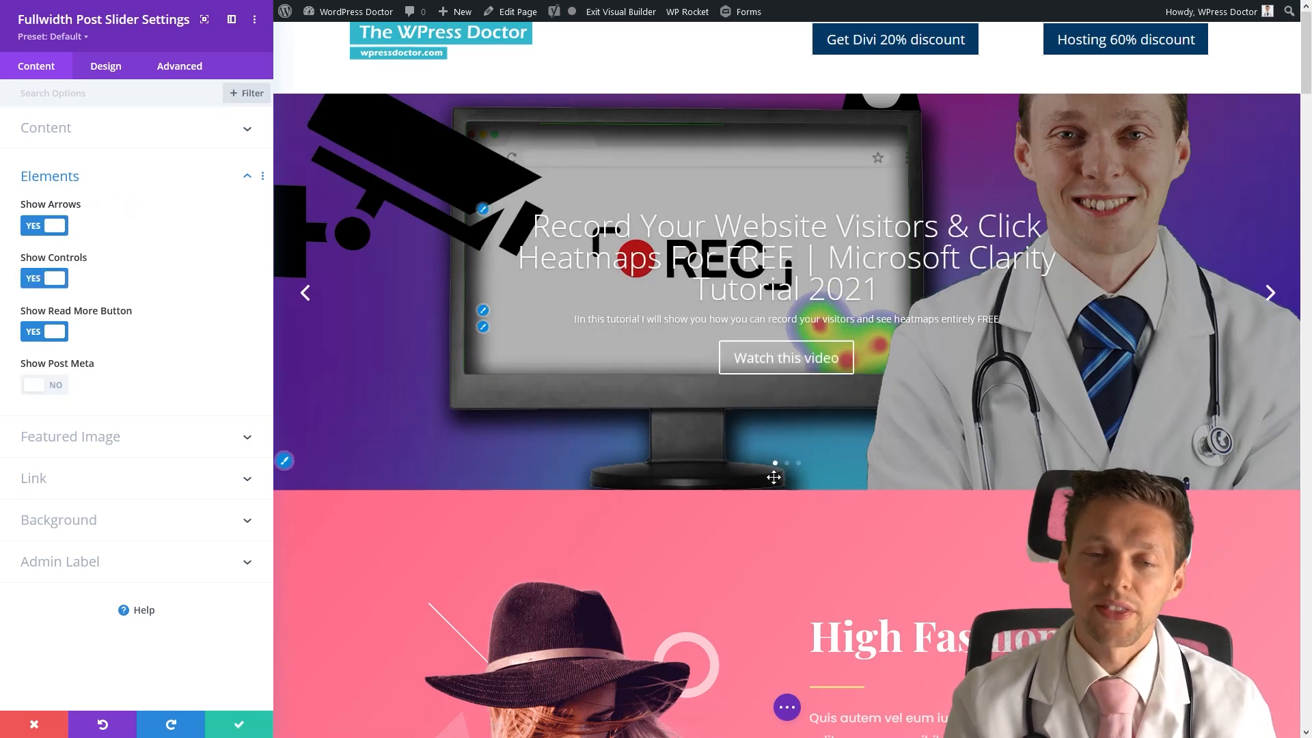
# Step: Hide the post slider's featured image and show it again
pyautogui.click(80, 446)
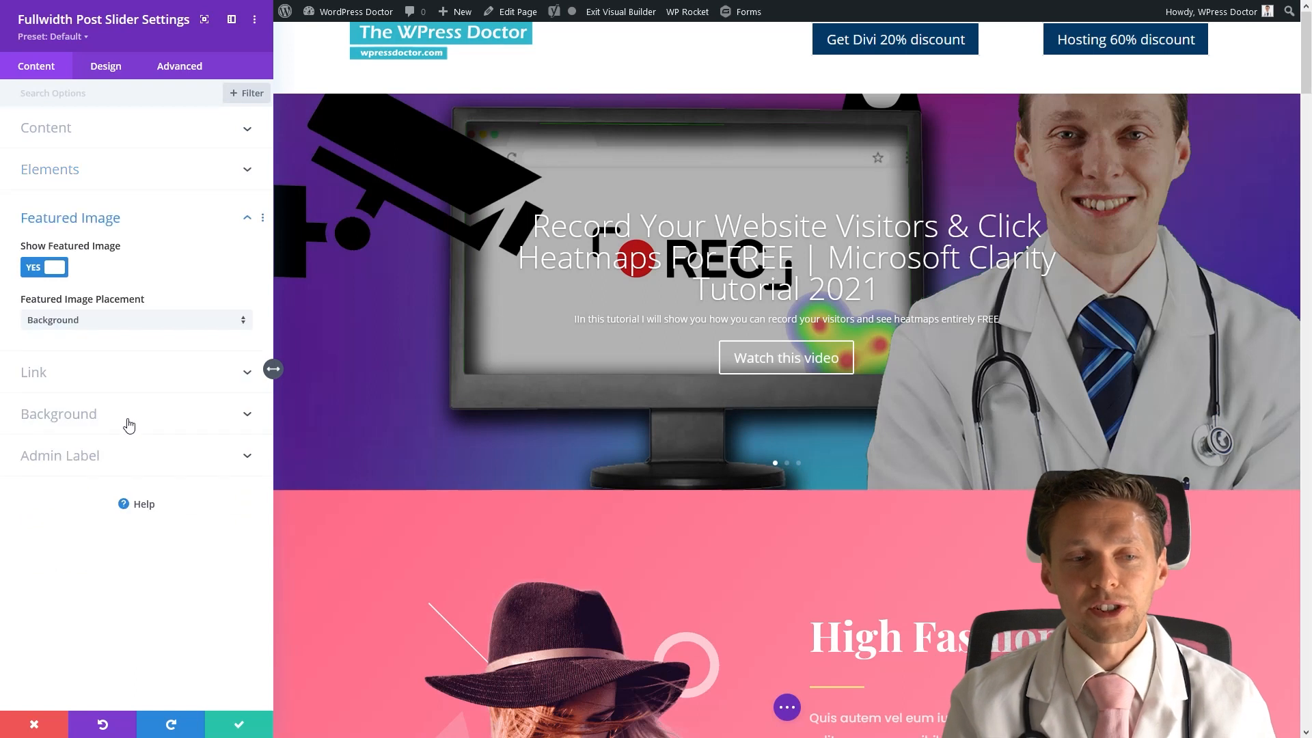
pyautogui.click(44, 268)
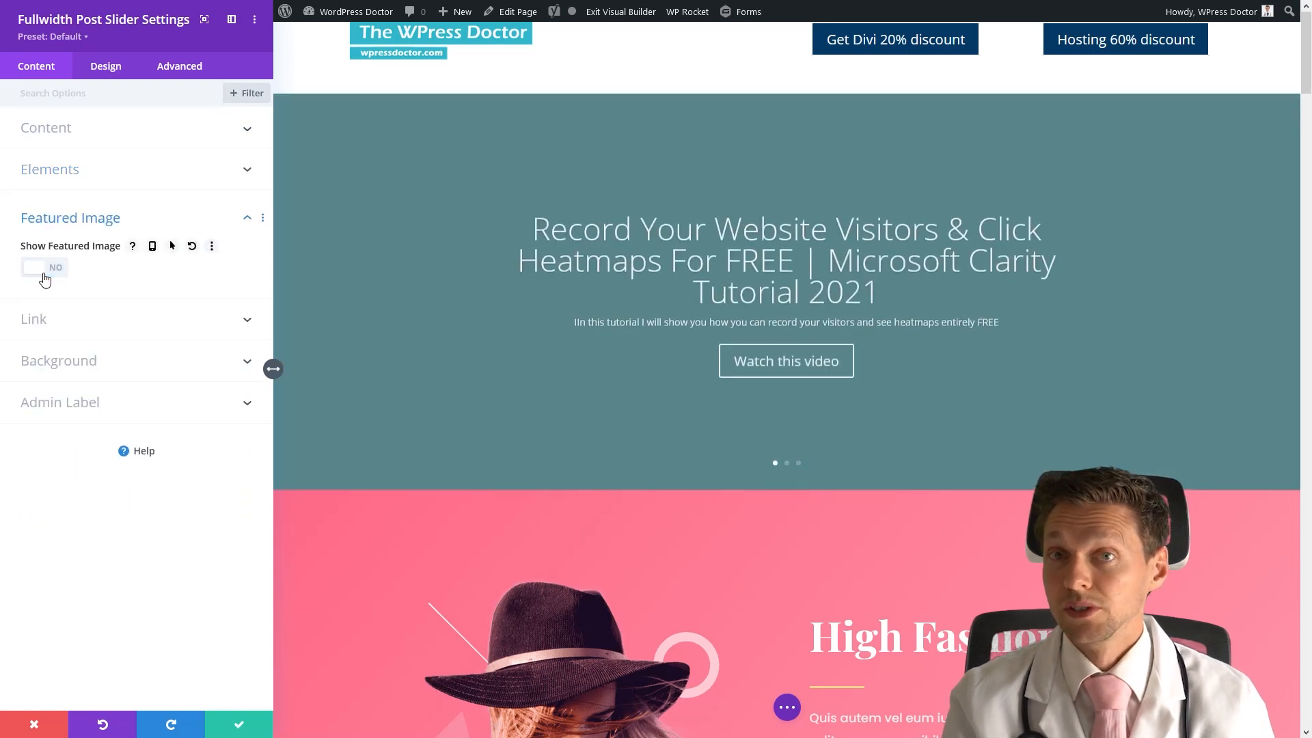
pyautogui.click(44, 273)
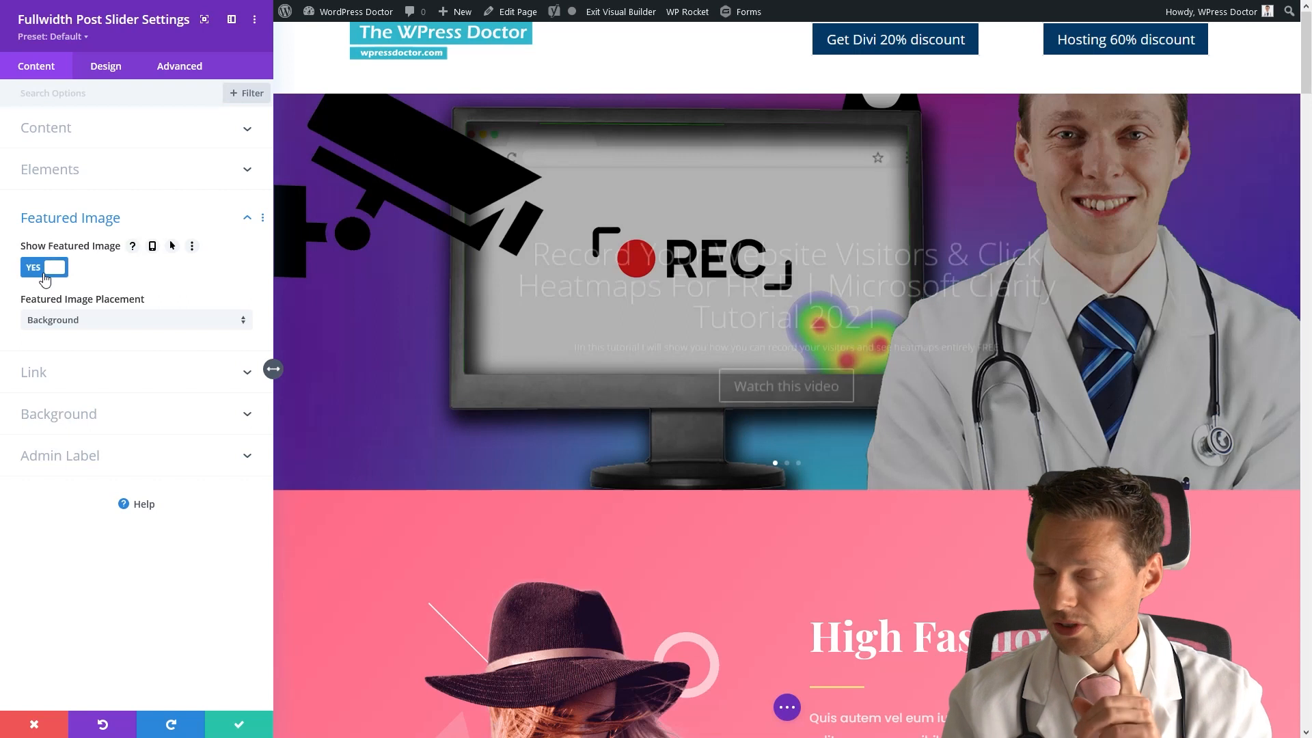
# Step: Try the Left, Top and Bottom placements for the slider's featured image and return it to Background
pyautogui.click(77, 335)
pyautogui.click(79, 357)
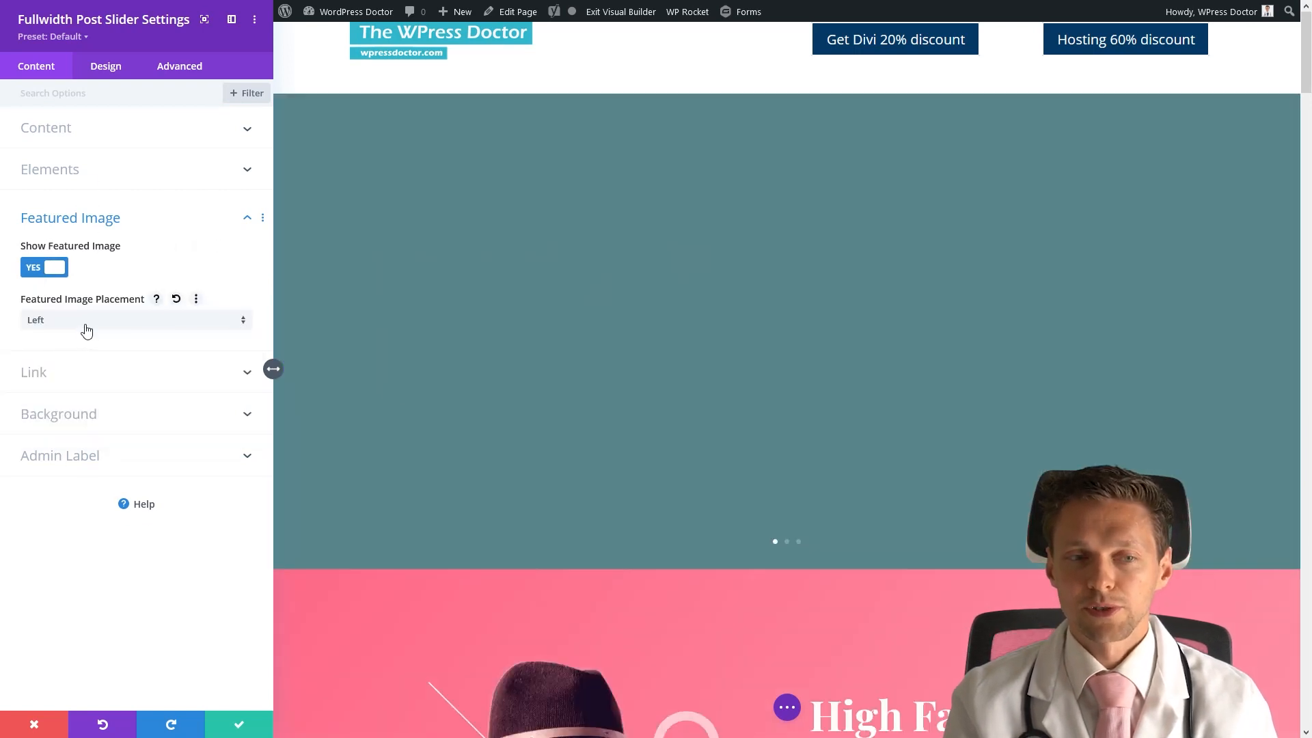
pyautogui.click(86, 331)
pyautogui.click(63, 375)
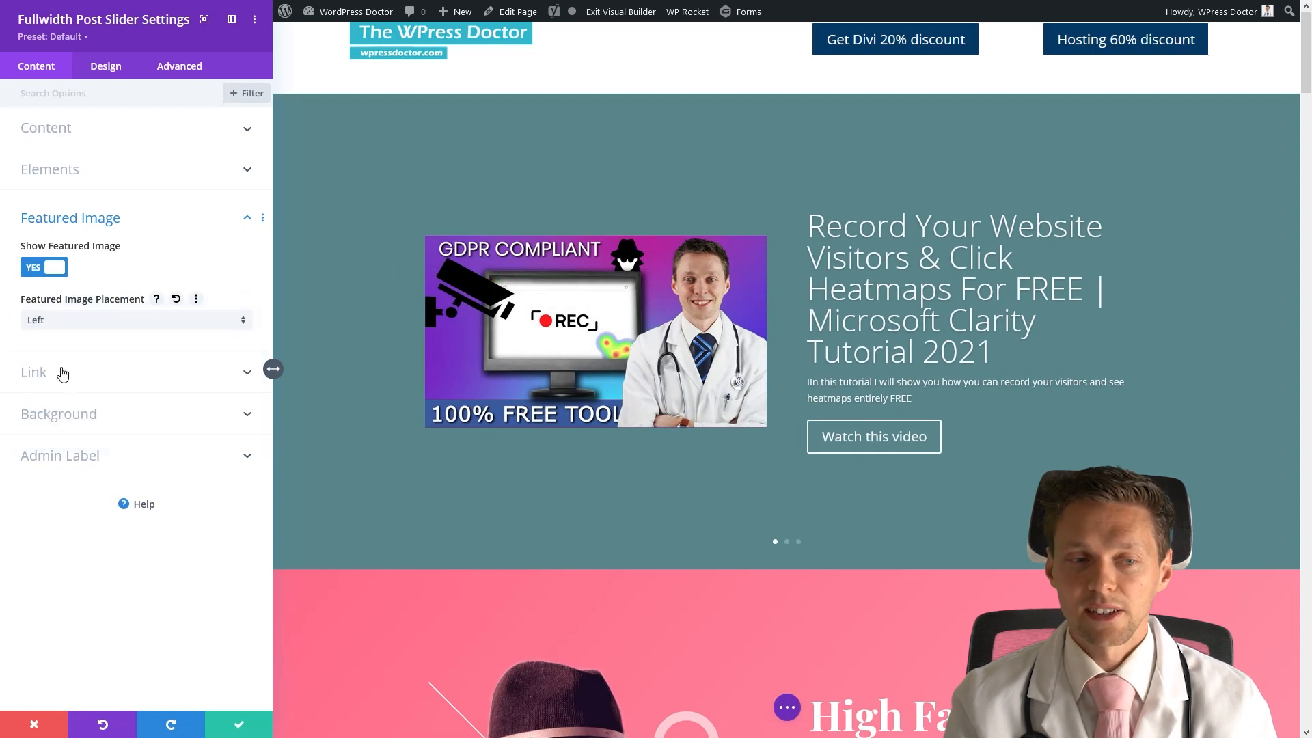
pyautogui.click(89, 324)
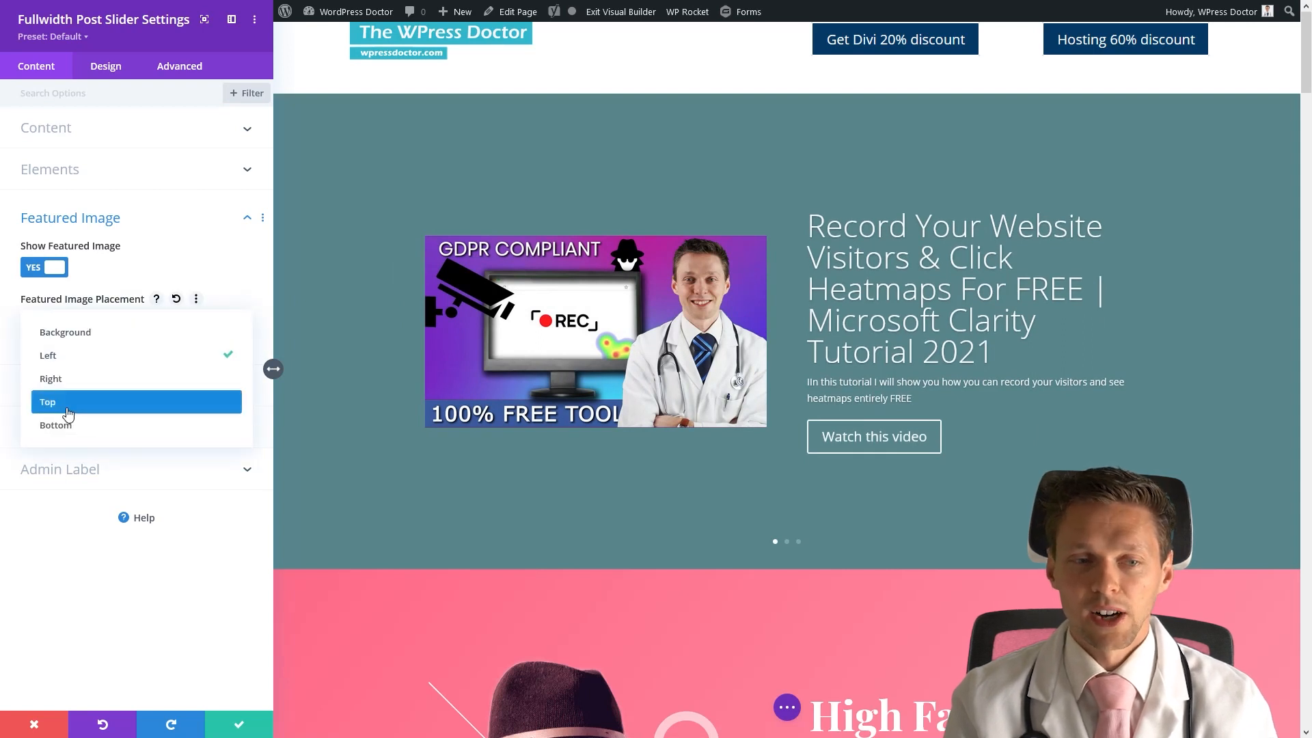
pyautogui.click(85, 400)
pyautogui.click(108, 325)
pyautogui.click(65, 424)
pyautogui.click(75, 328)
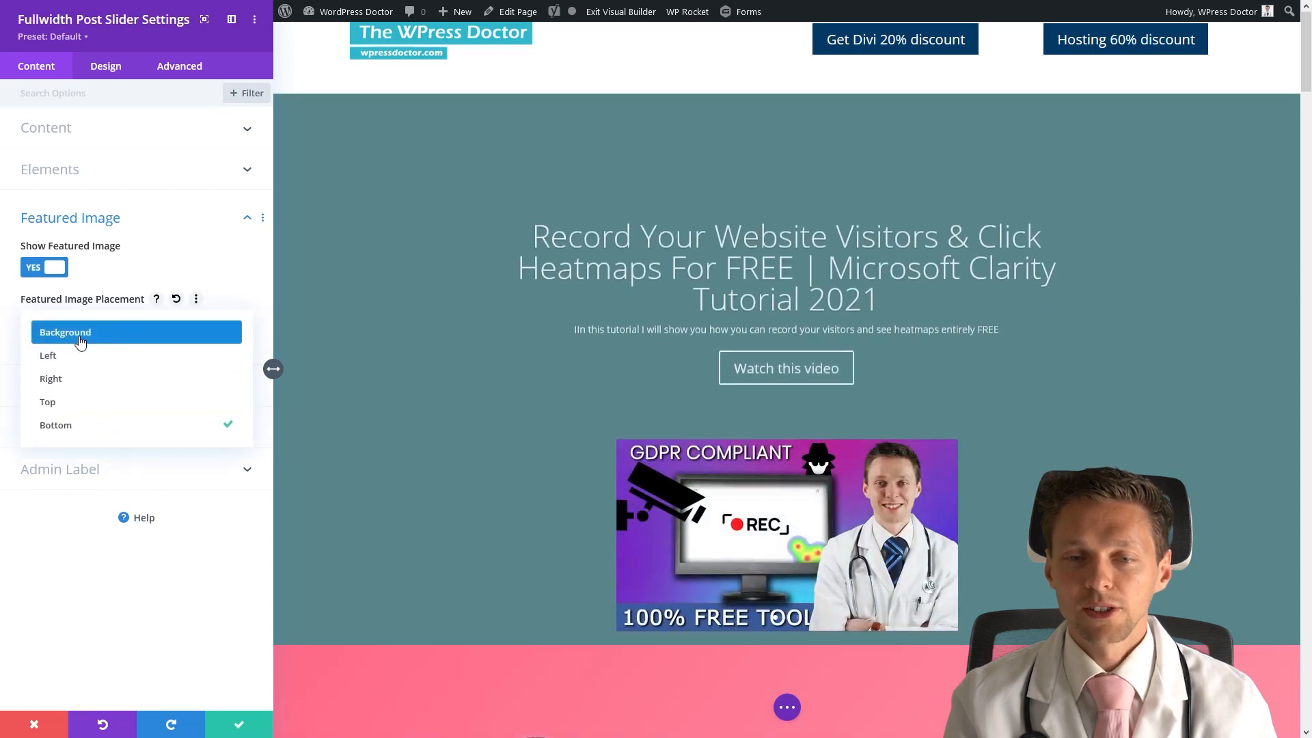
pyautogui.click(81, 340)
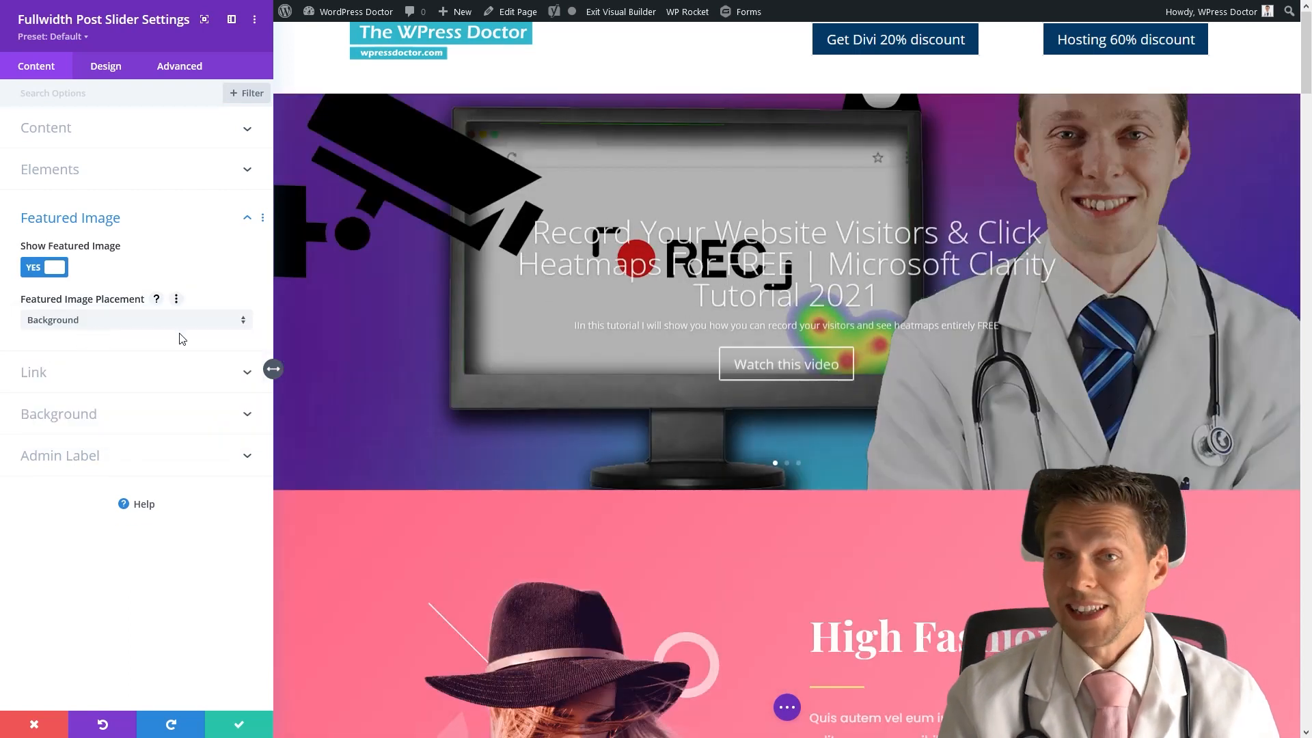
# Step: Set the post slider's background overlay colour to black at 0.7 opacity, rgba(0,0,0,0.7)
pyautogui.click(106, 67)
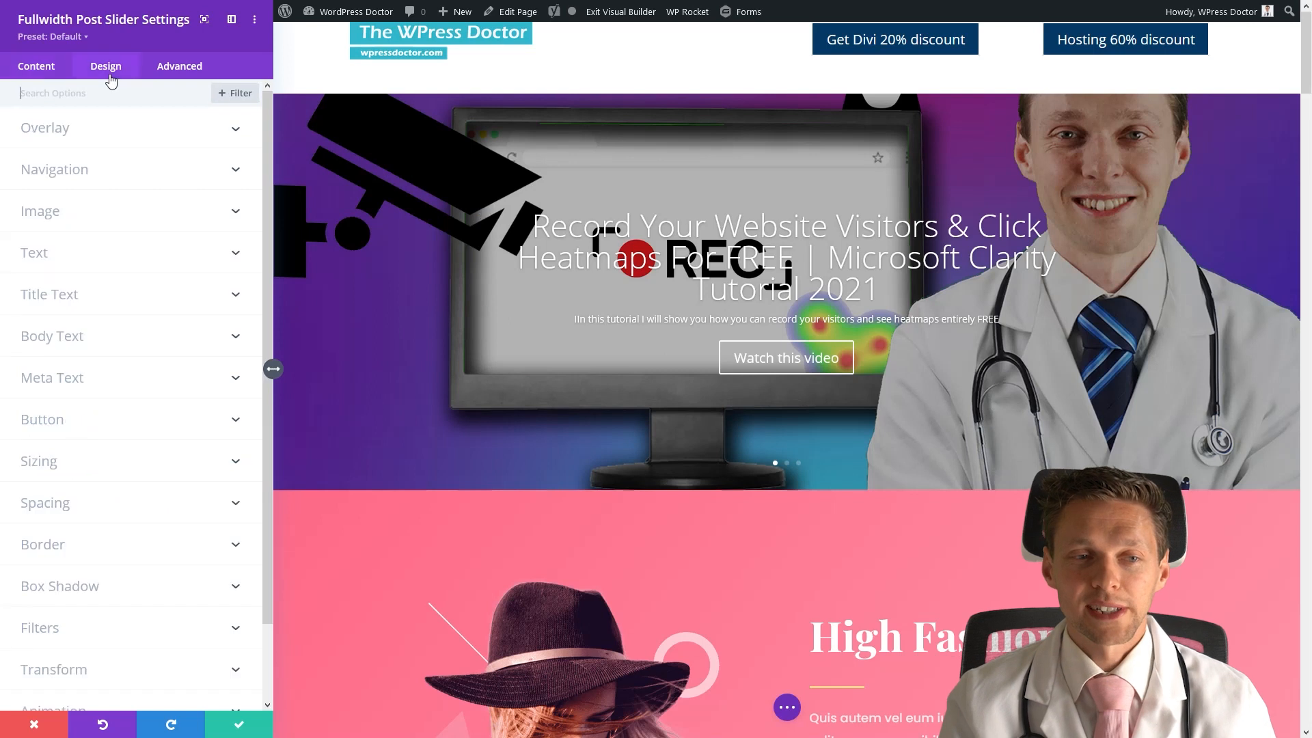
pyautogui.click(82, 128)
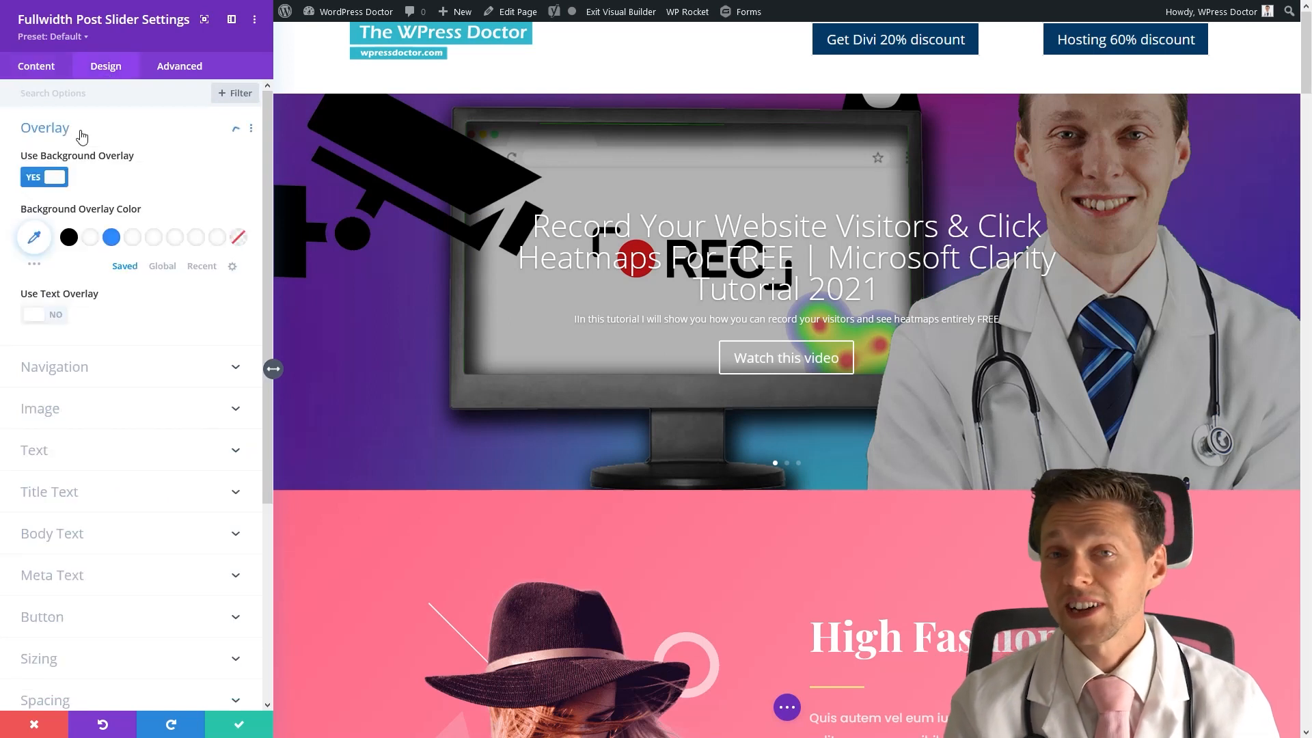
pyautogui.click(34, 237)
pyautogui.click(35, 352)
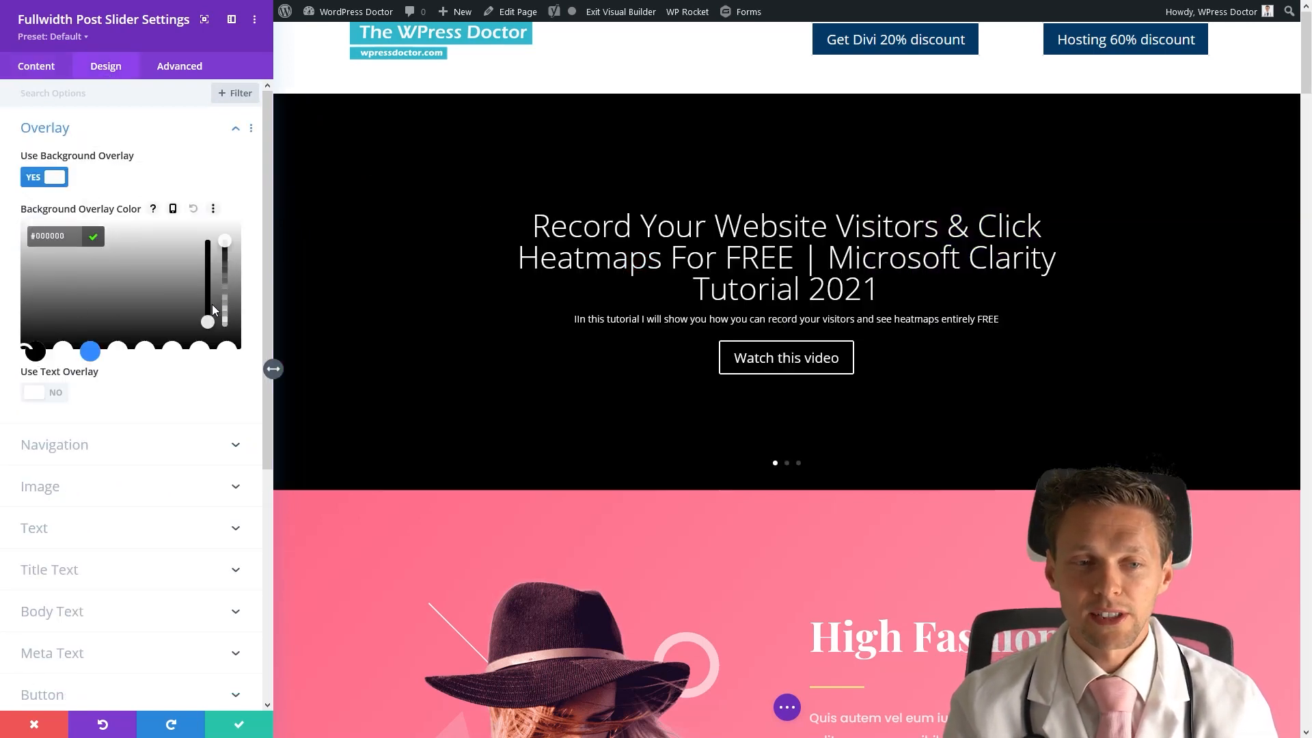
pyautogui.moveTo(224, 244); pyautogui.dragTo(224, 267)
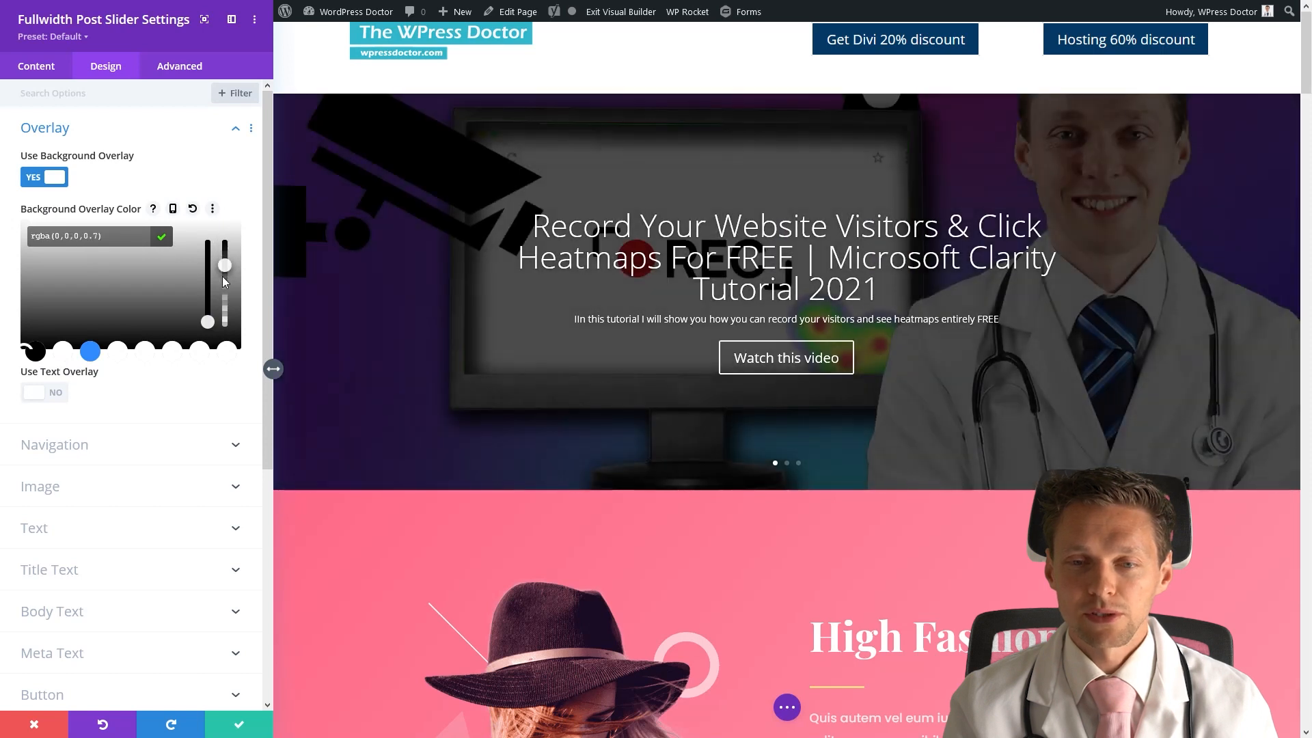
# Step: Try a blue background overlay at 0.86 opacity and revert it to black at 0.7 opacity
pyautogui.click(89, 352)
pyautogui.moveTo(225, 265); pyautogui.dragTo(226, 255)
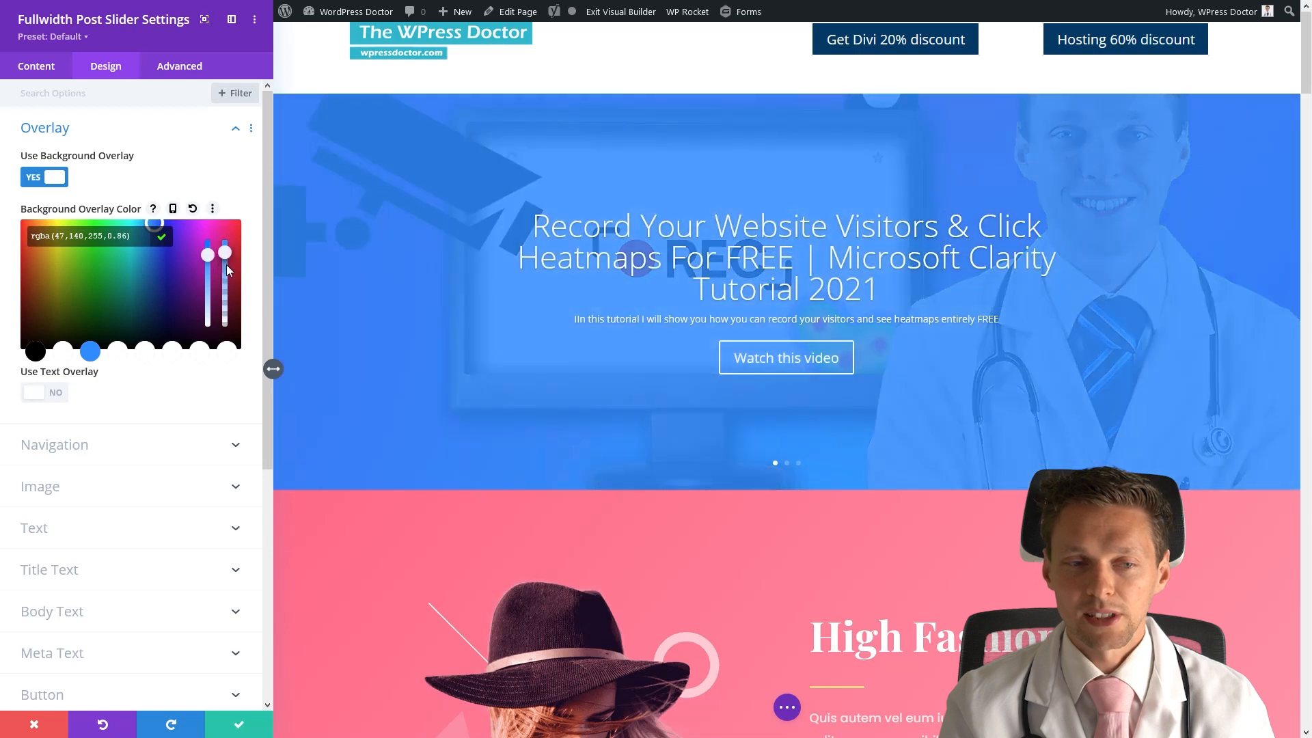
pyautogui.click(192, 208)
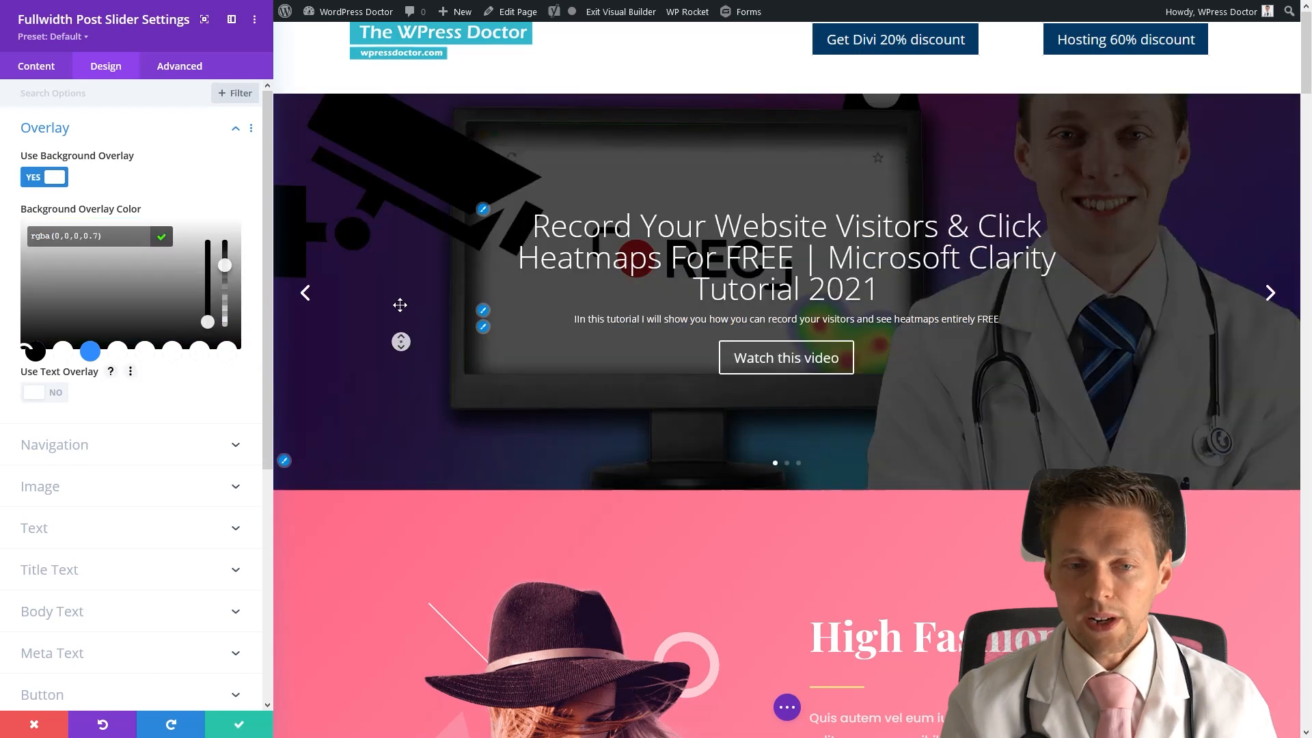
pyautogui.click(141, 424)
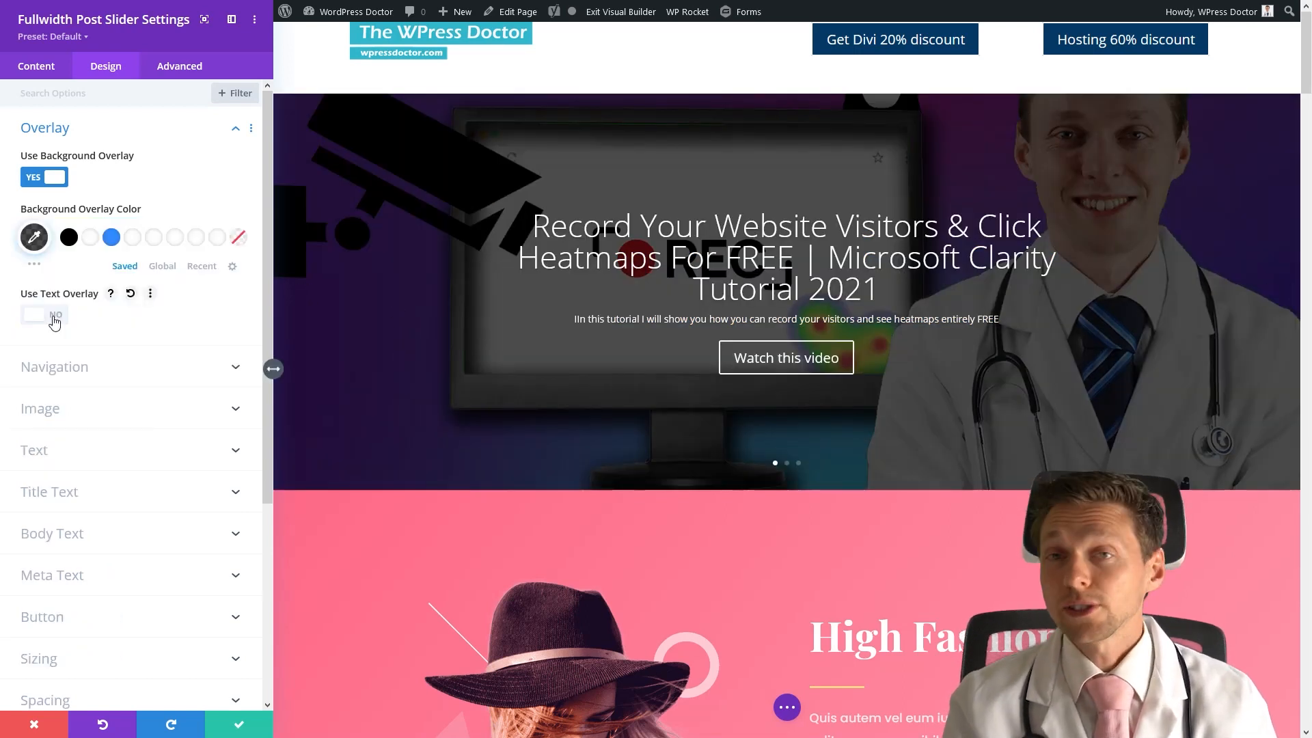
# Step: Enable the text overlay, colour it black at 0.7 opacity, and switch the background overlay off and back on
pyautogui.click(55, 315)
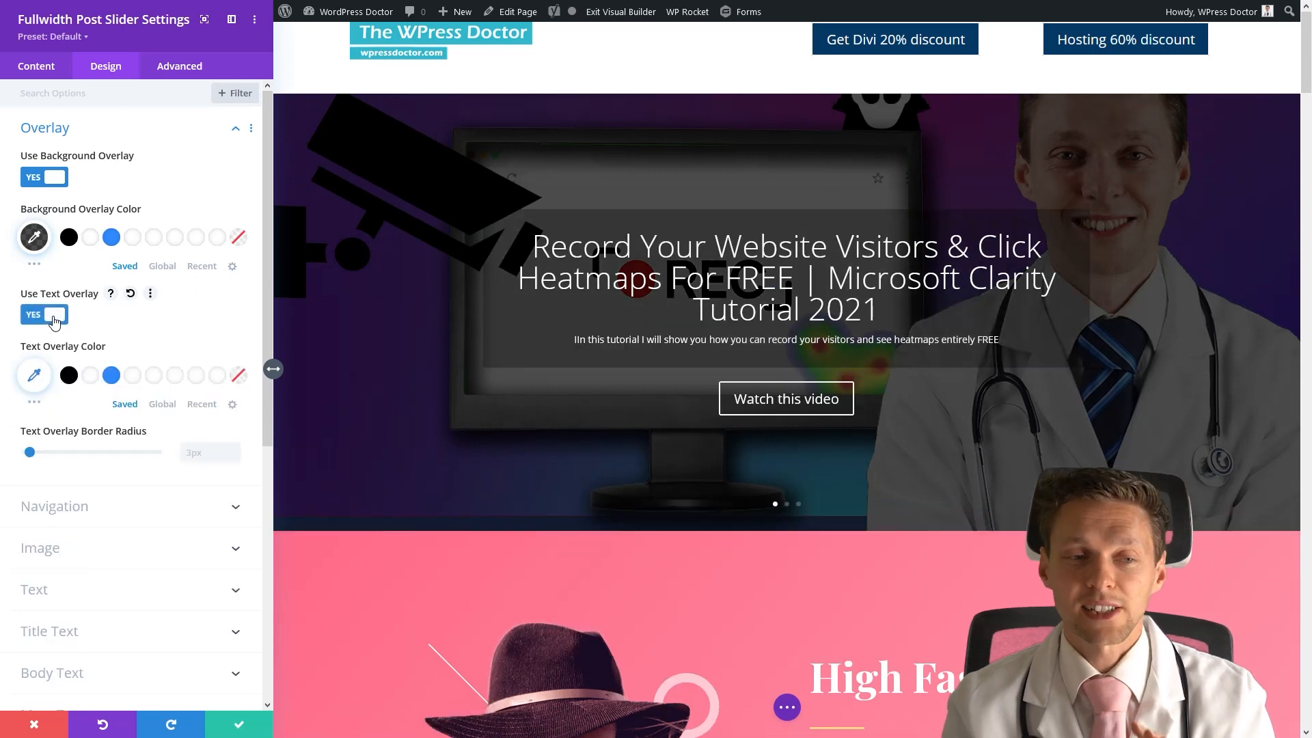
pyautogui.click(56, 179)
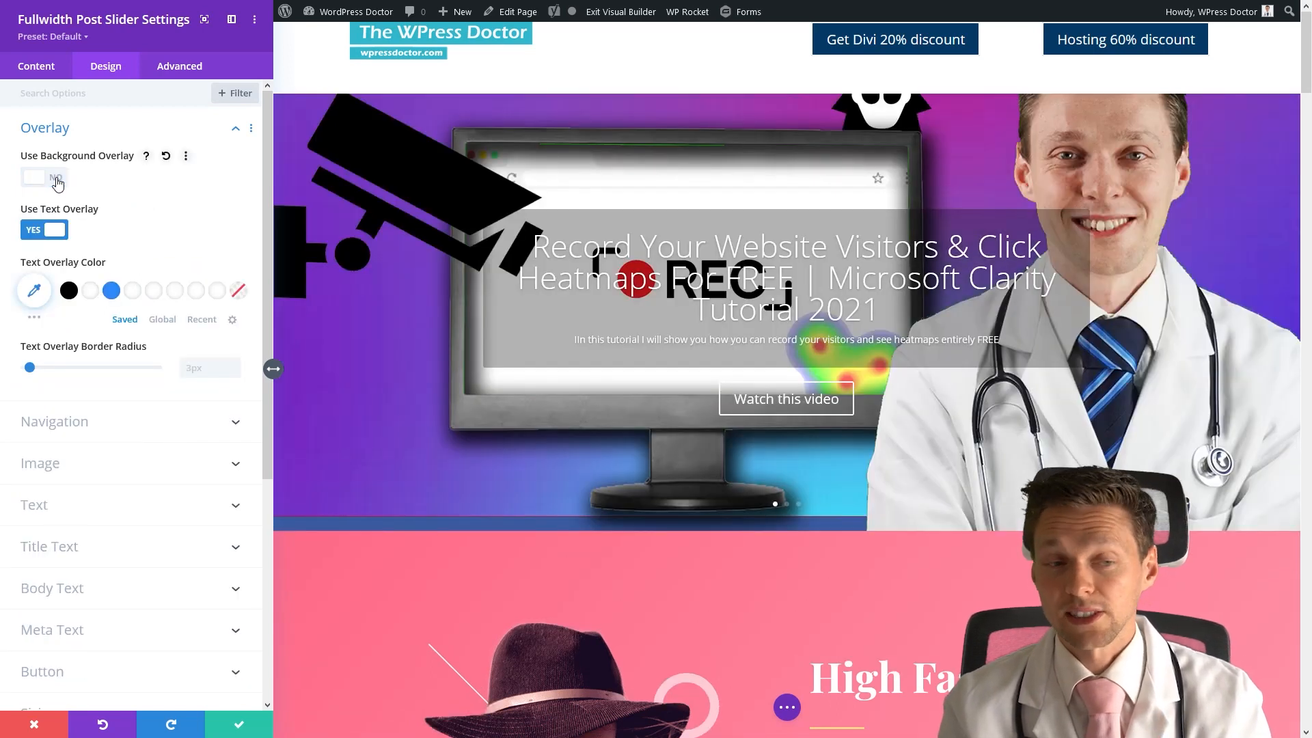
pyautogui.click(69, 291)
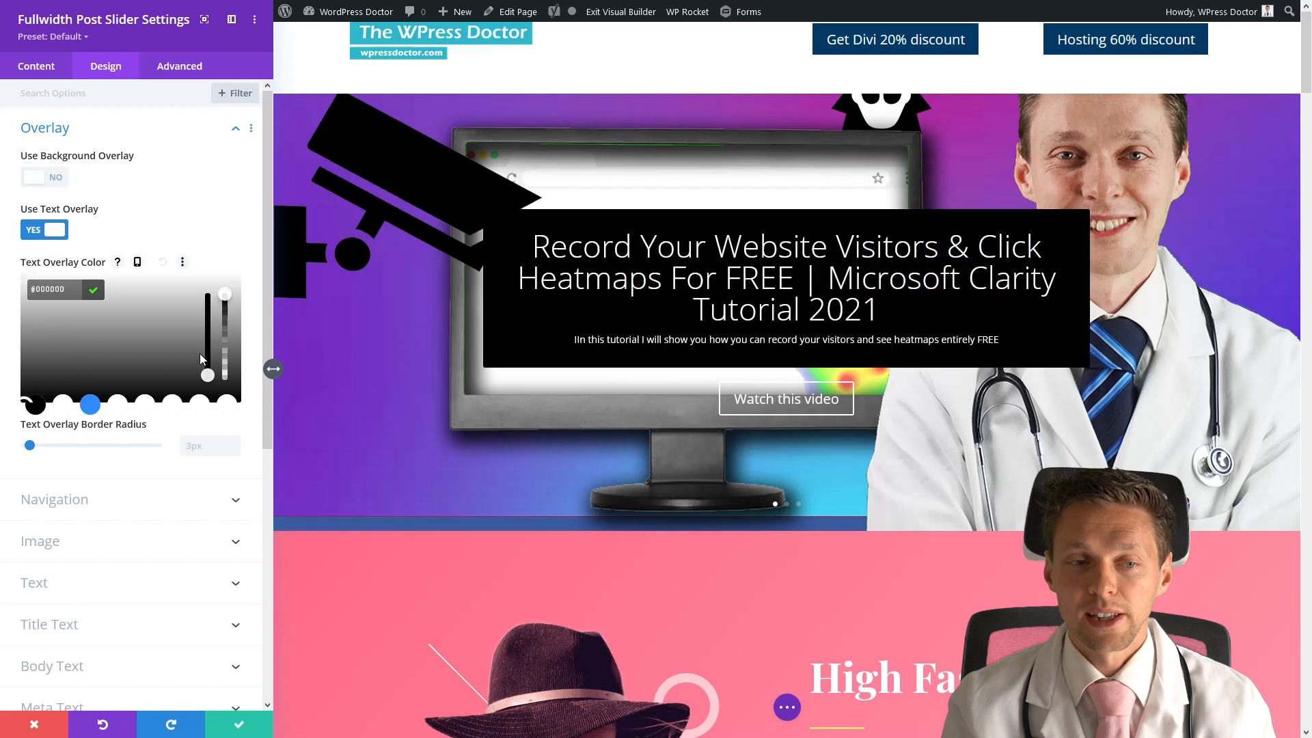
pyautogui.moveTo(225, 295); pyautogui.dragTo(225, 319)
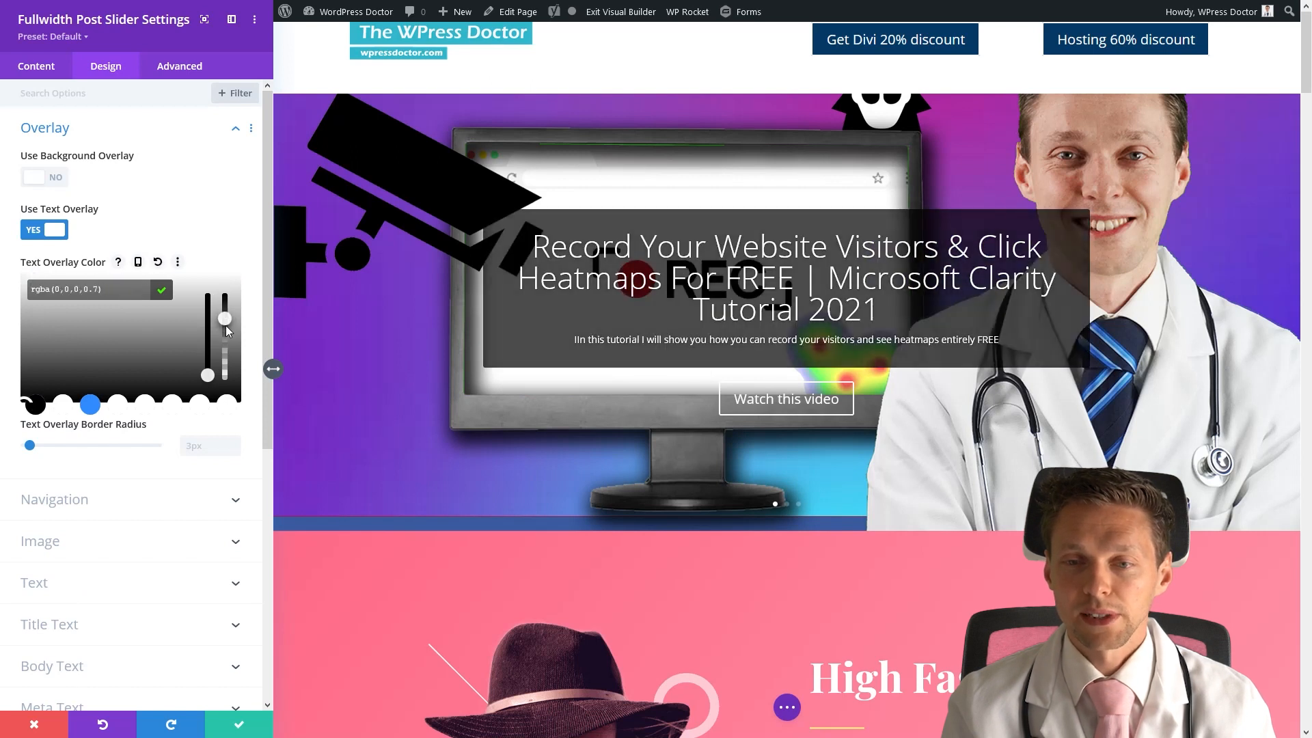
pyautogui.click(51, 180)
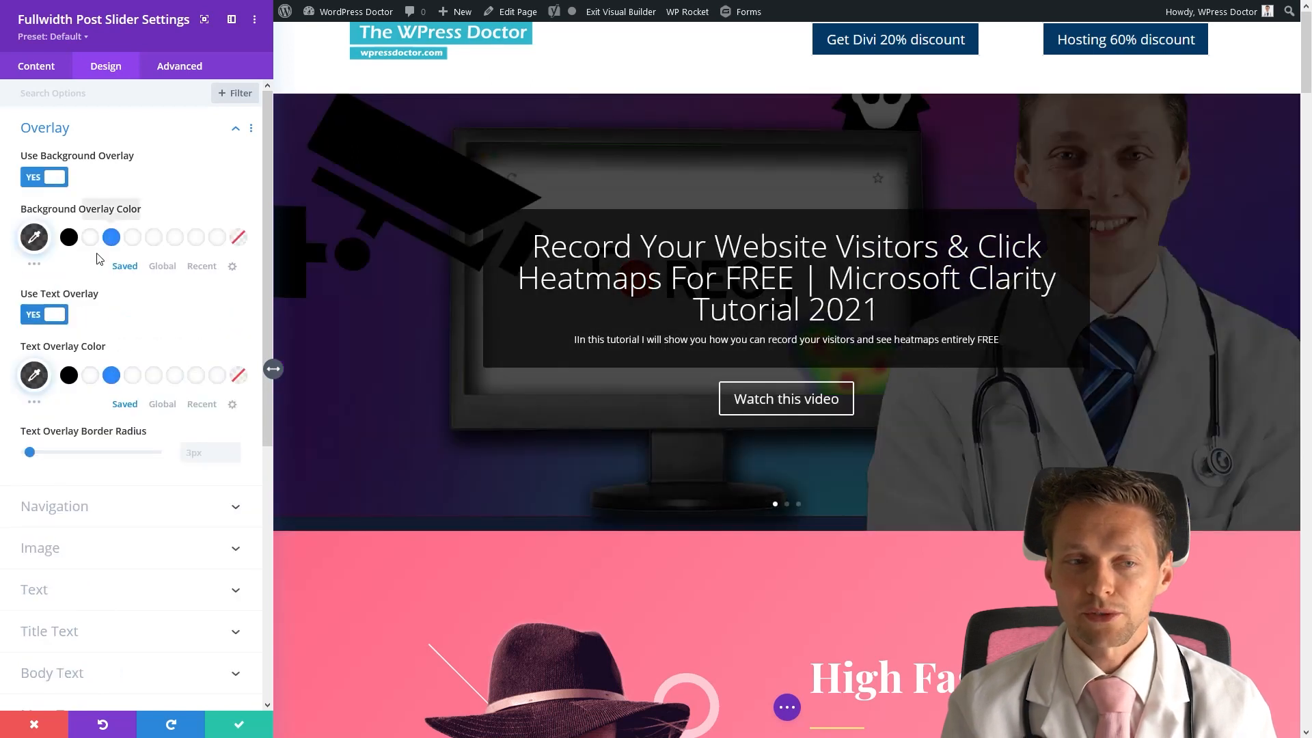
# Step: Try a semi-transparent white text overlay, then disable the text overlay
pyautogui.click(90, 375)
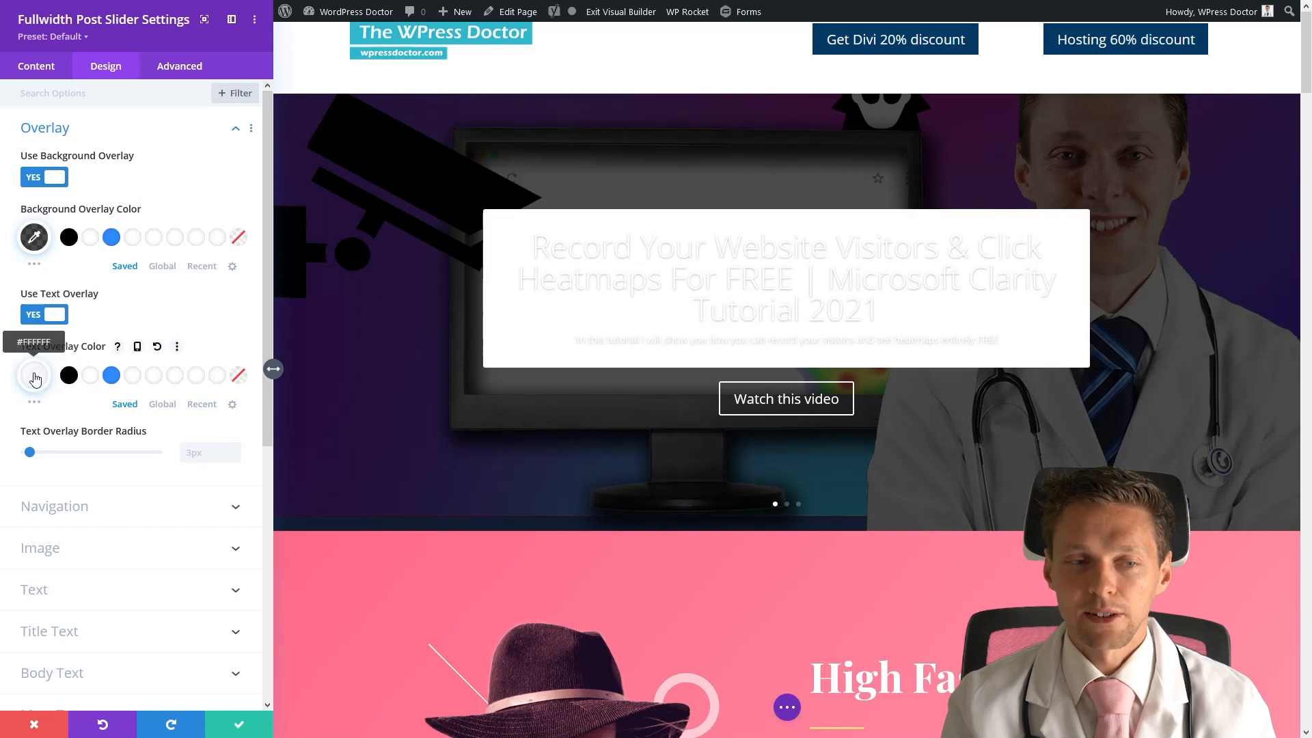
pyautogui.click(34, 374)
pyautogui.click(221, 407)
pyautogui.click(230, 336)
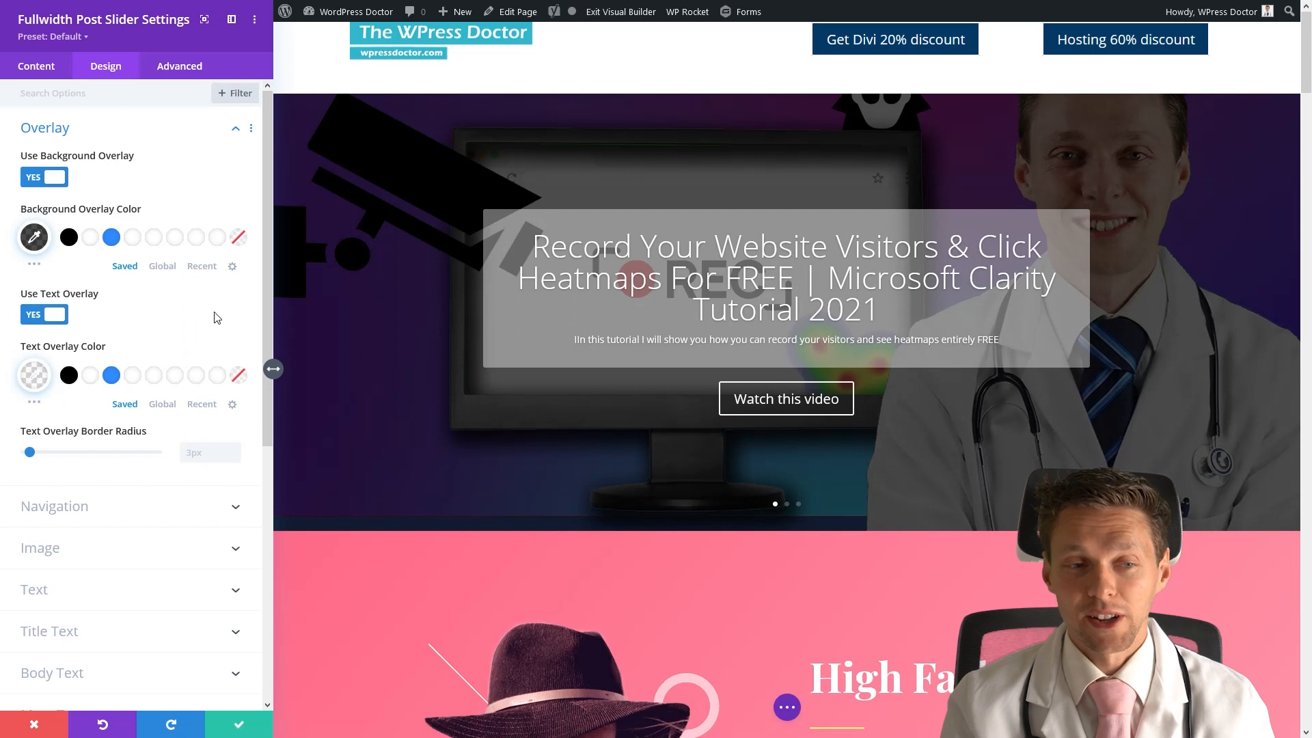
pyautogui.click(47, 315)
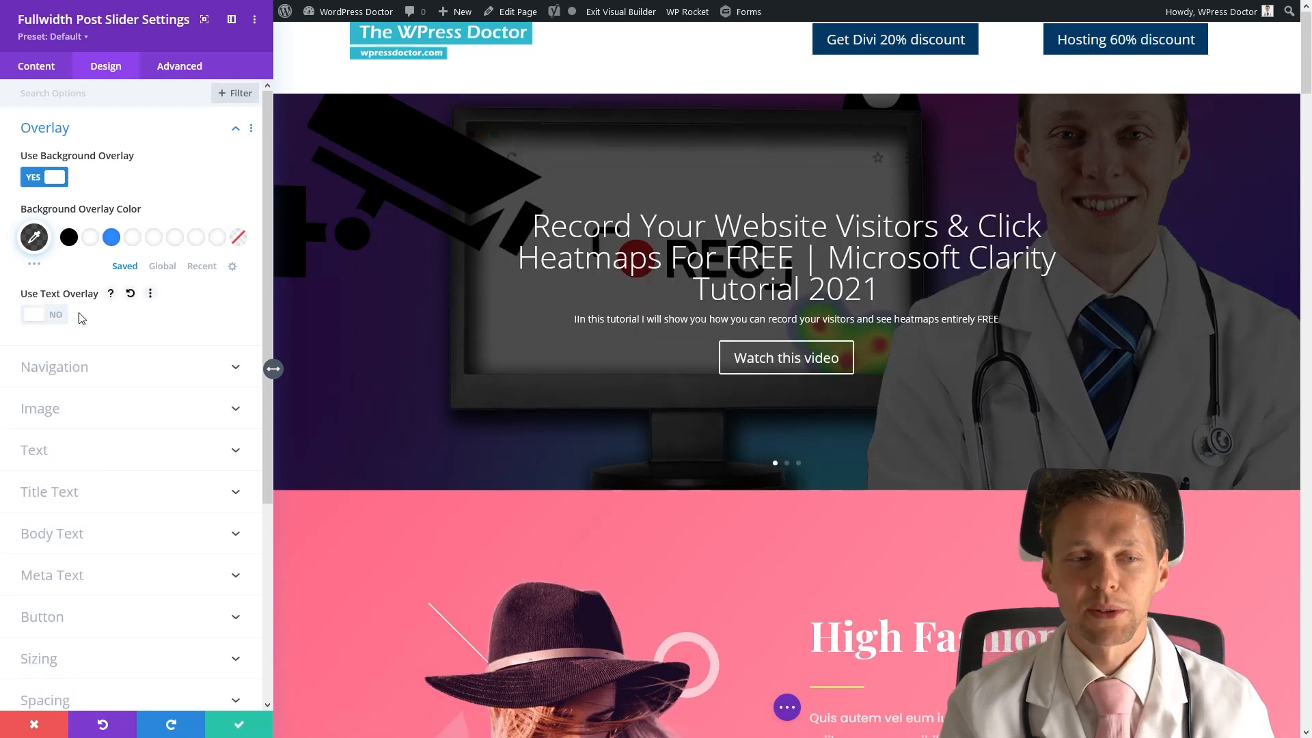
# Step: Try blue for the slider's navigation arrows, then set both the arrow and dot navigation colours to white
pyautogui.click(79, 373)
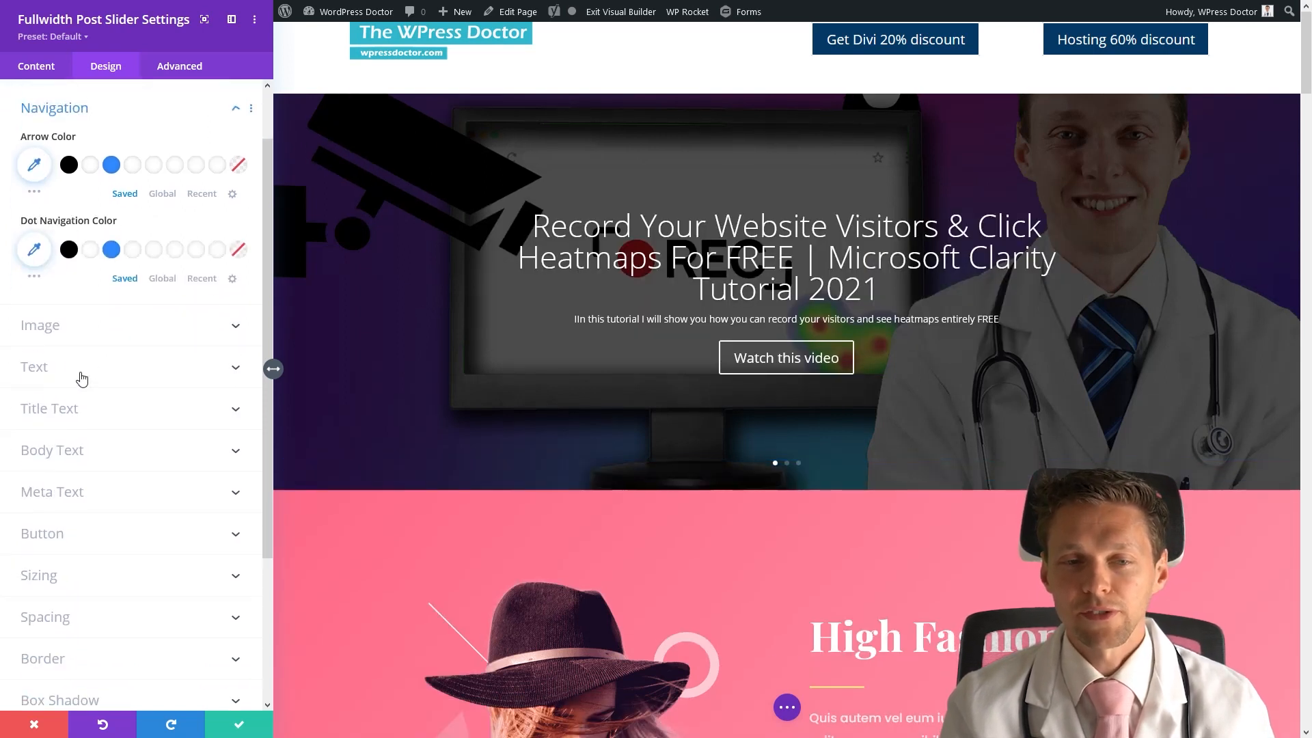
pyautogui.click(110, 157)
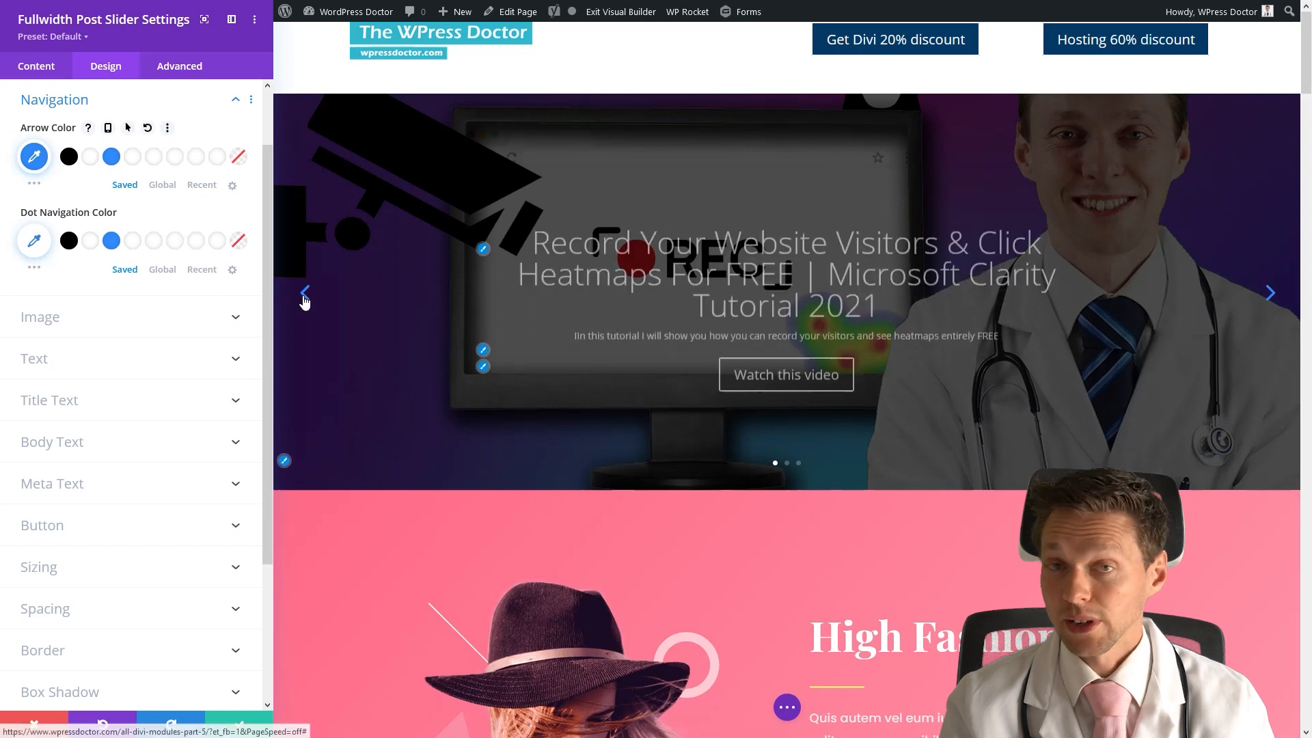
pyautogui.click(90, 156)
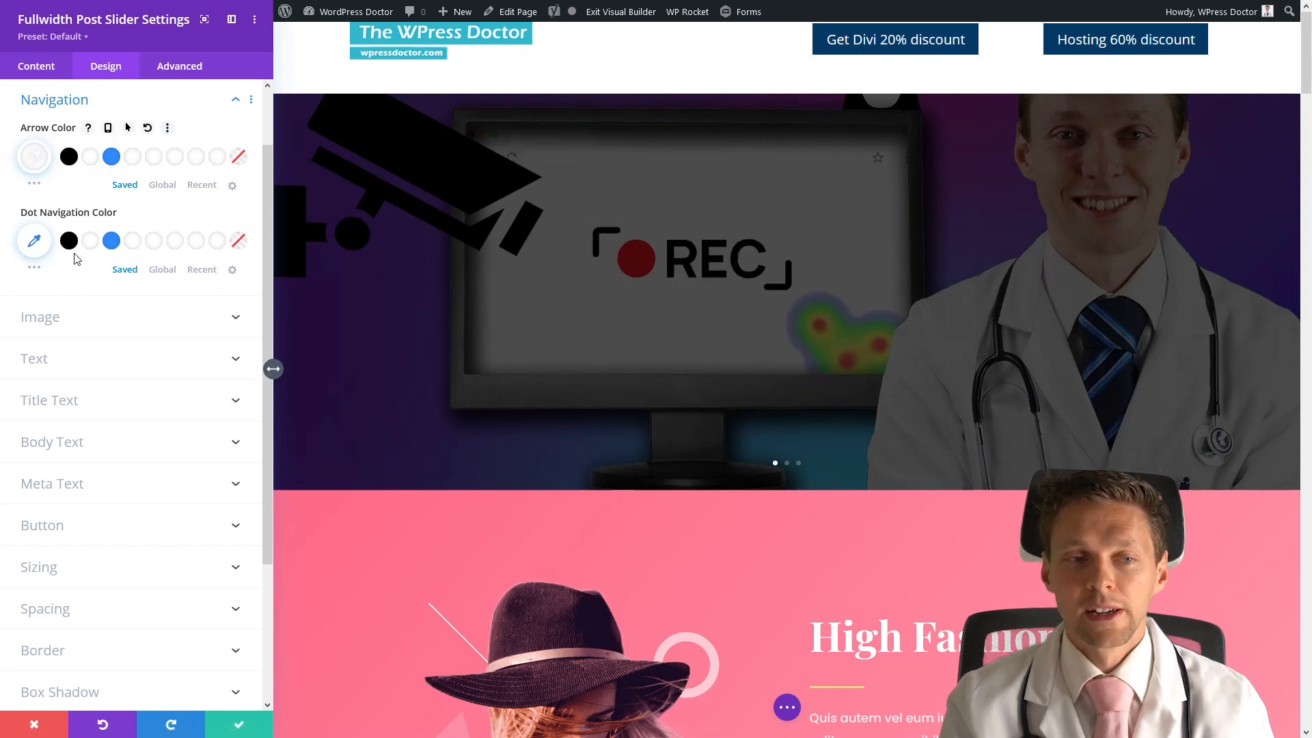
pyautogui.click(90, 240)
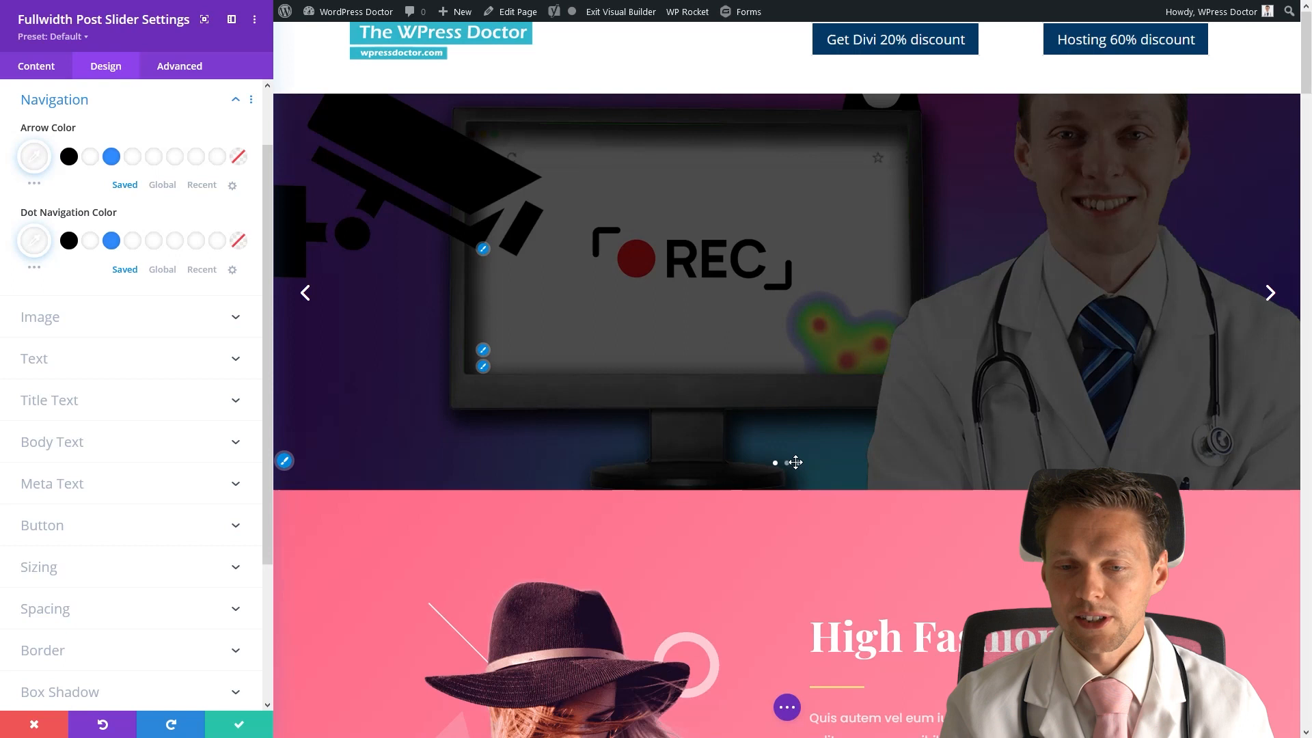
# Step: Give the slider image a 7 px border and set the featured image placement to Left
pyautogui.click(61, 325)
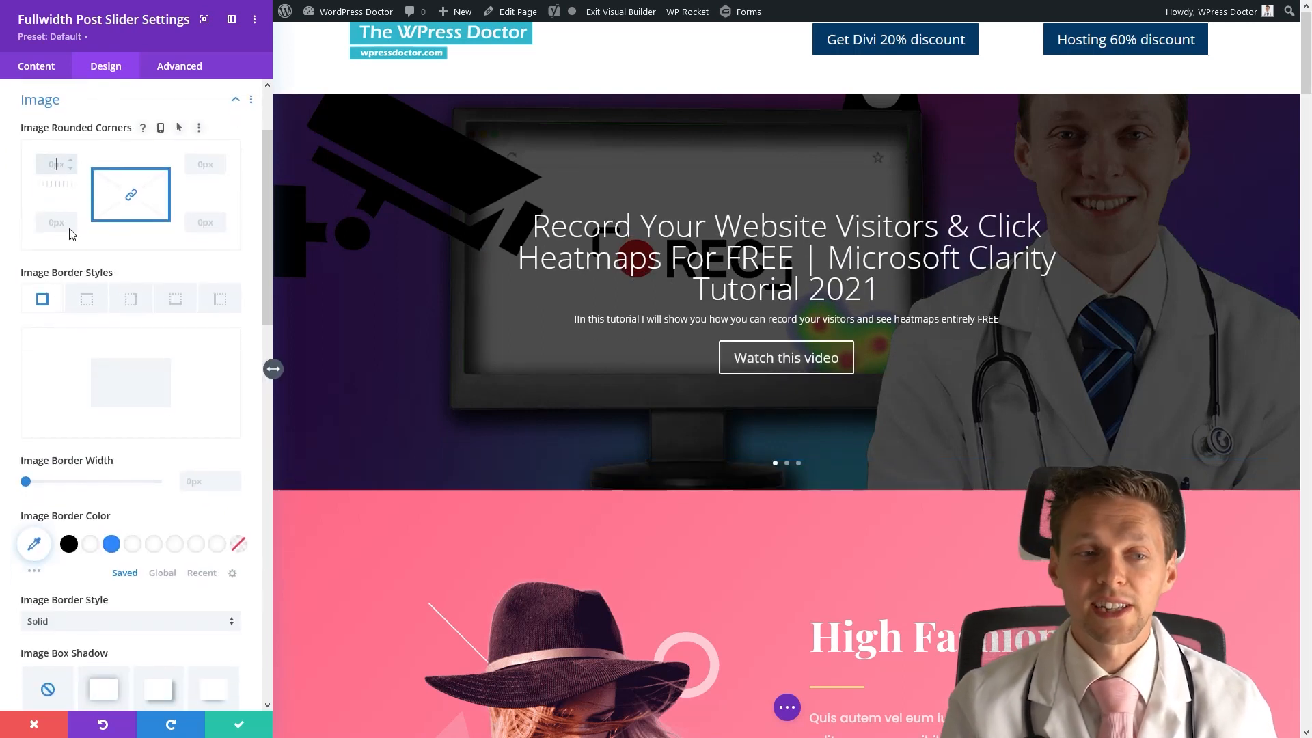
pyautogui.moveTo(59, 487)
pyautogui.mouseDown()
pyautogui.moveTo(81, 483)
pyautogui.moveTo(49, 483)
pyautogui.mouseUp()
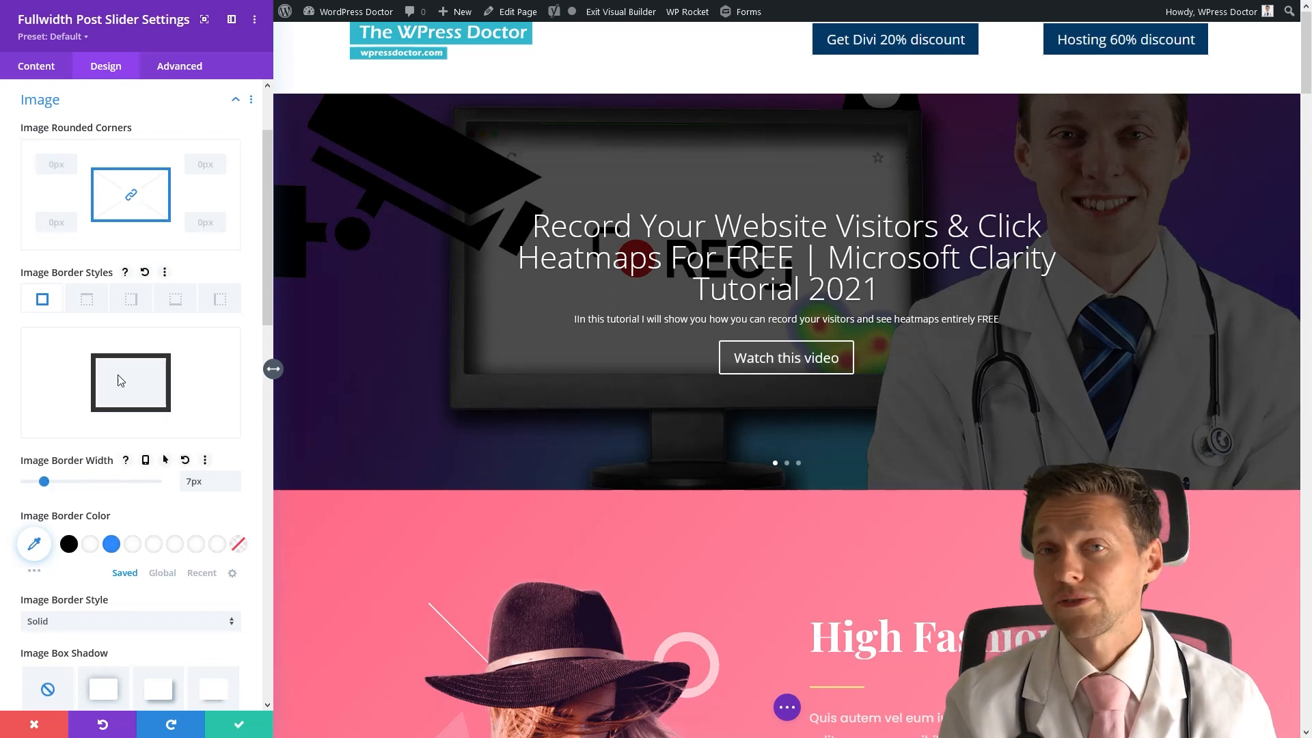
pyautogui.click(31, 68)
pyautogui.click(64, 219)
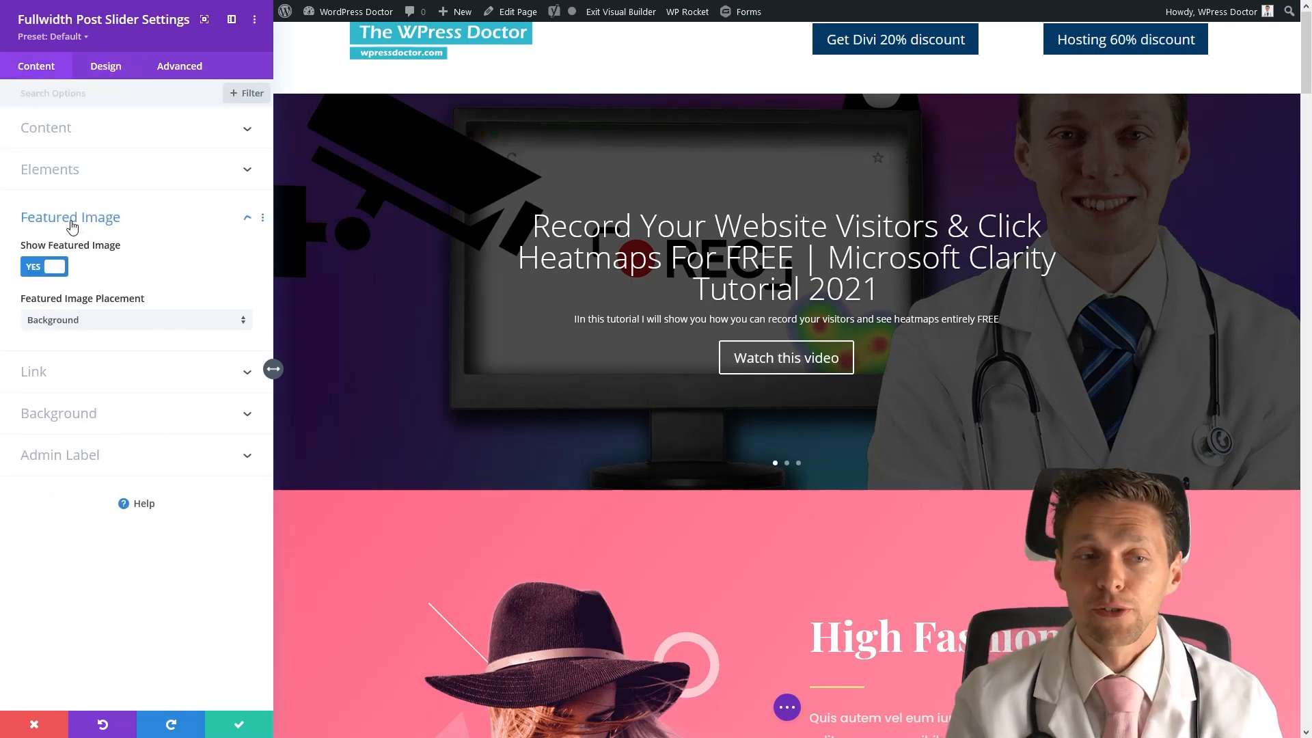
pyautogui.click(73, 324)
pyautogui.click(80, 356)
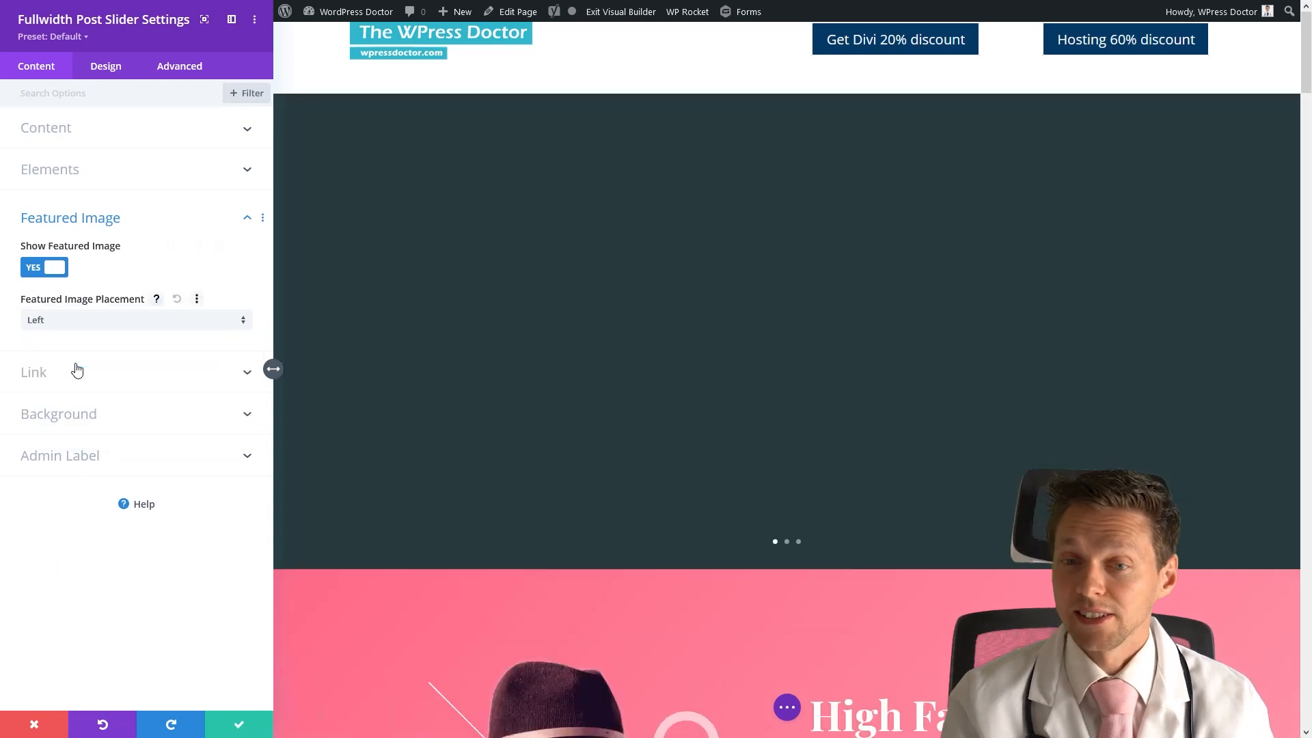
# Step: Try a wider border on the slider image and set its width to 13 px
pyautogui.click(120, 68)
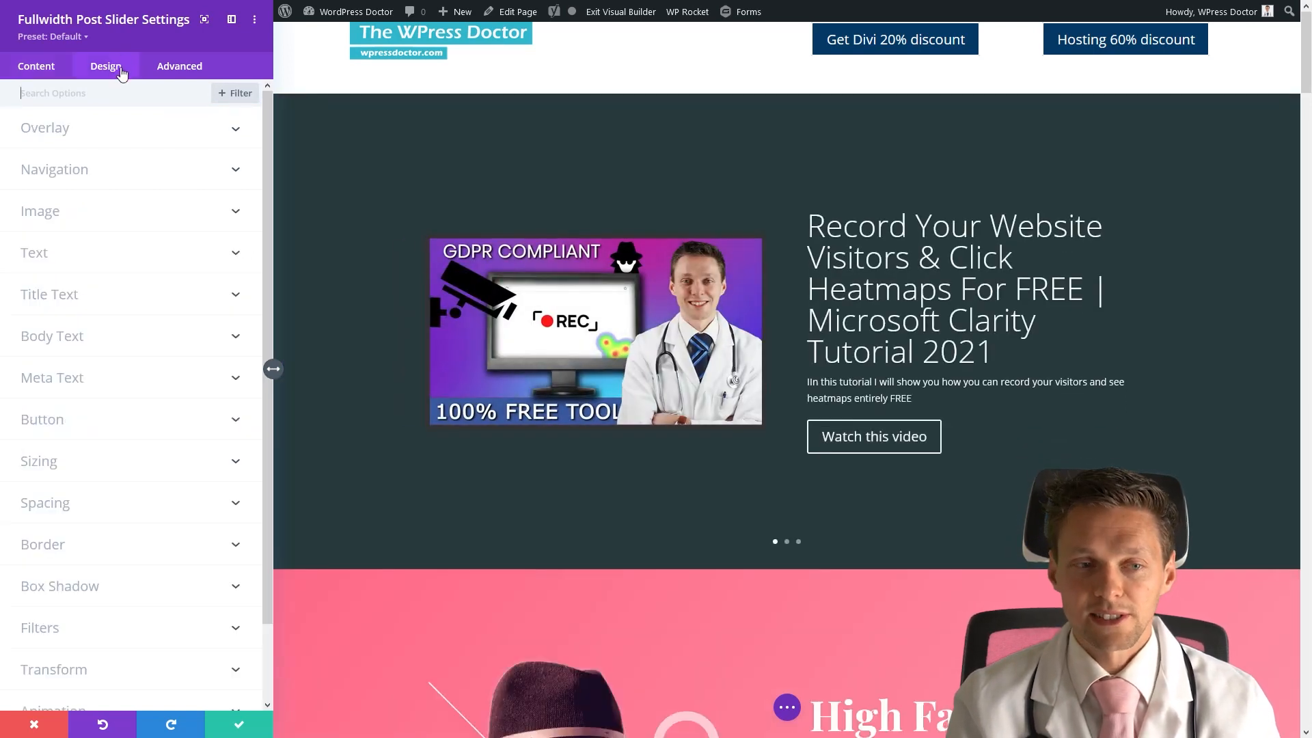
pyautogui.click(69, 211)
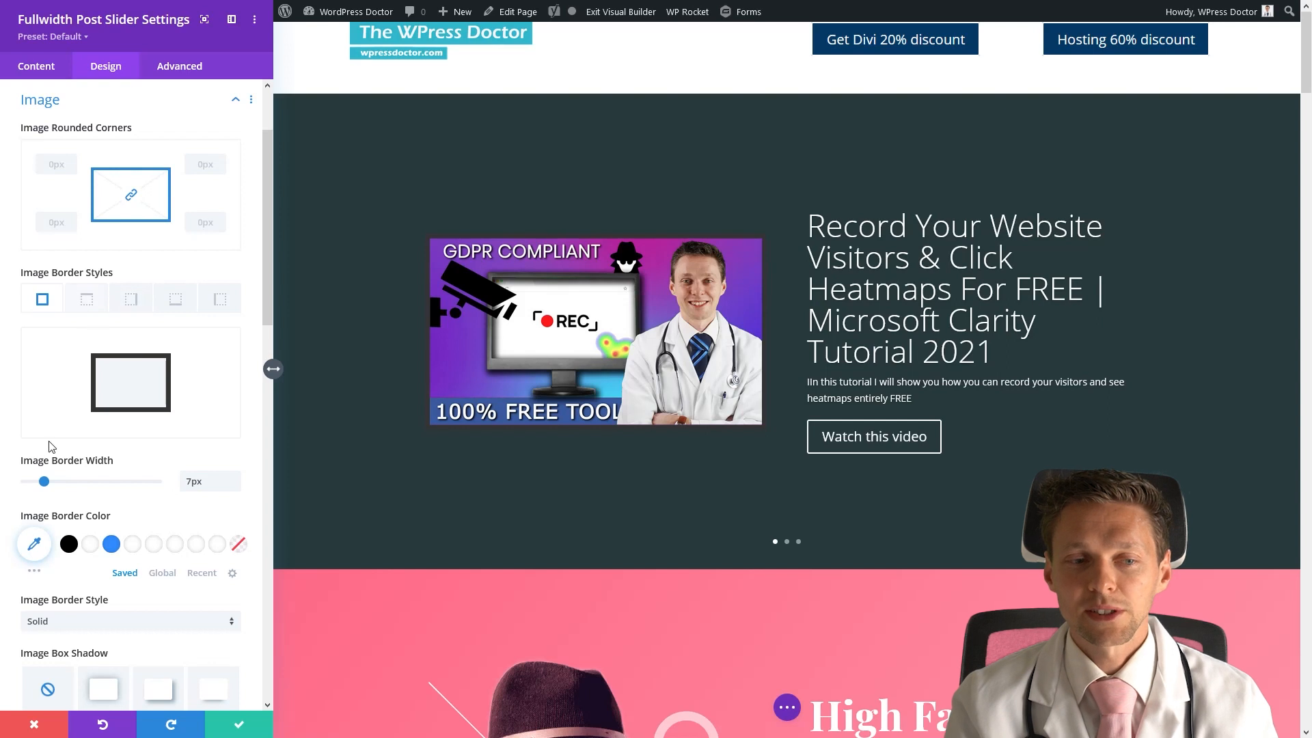
pyautogui.moveTo(44, 481); pyautogui.dragTo(63, 482)
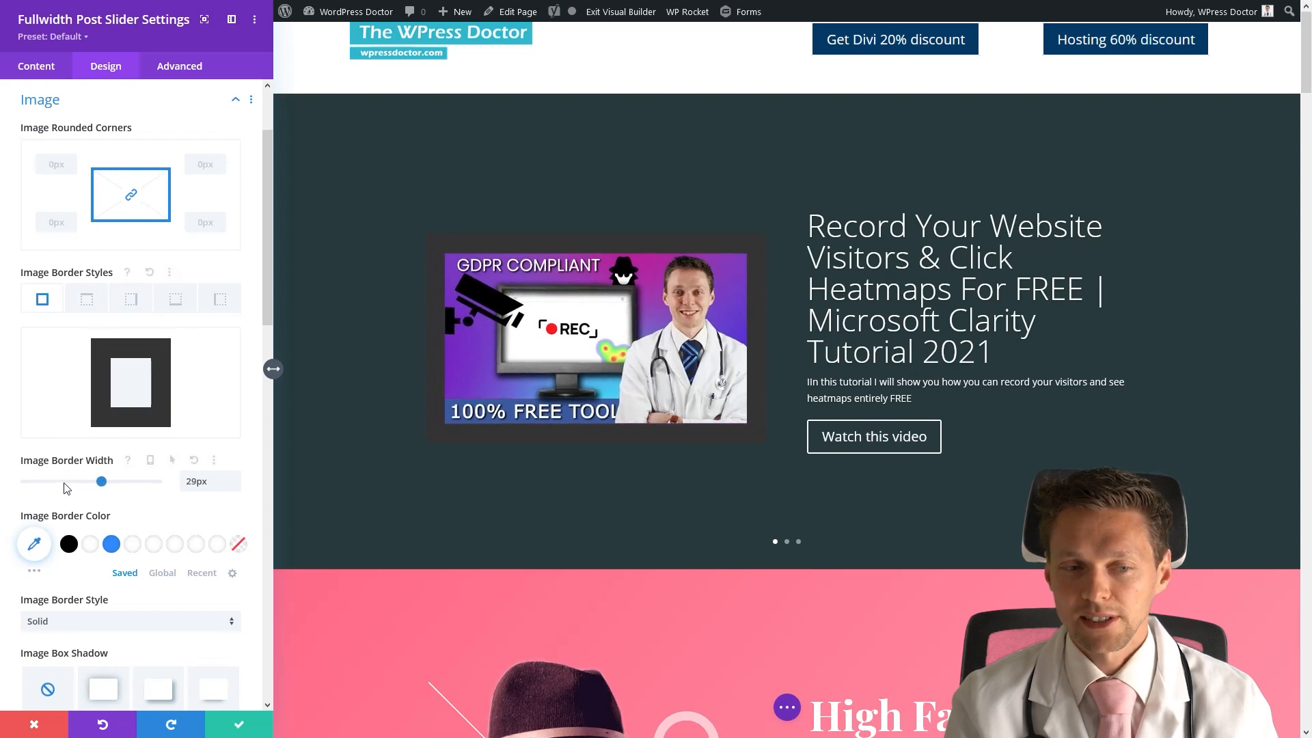
# Step: Try 50% rounded corners on the slider image and clear the rounding again
pyautogui.click(57, 165)
pyautogui.write('50')
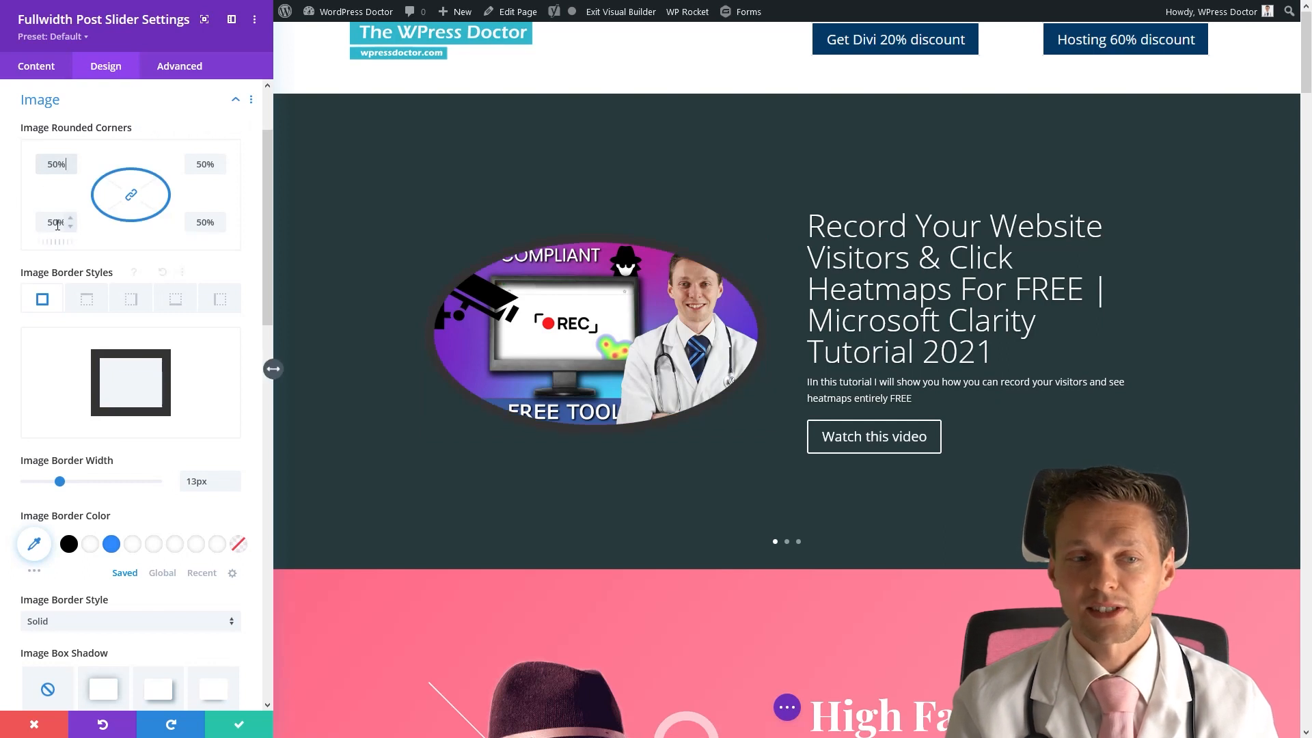
pyautogui.moveTo(46, 238); pyautogui.dragTo(7, 249)
# Step: Switch the featured image off and back on, and return its placement to Background
pyautogui.click(43, 69)
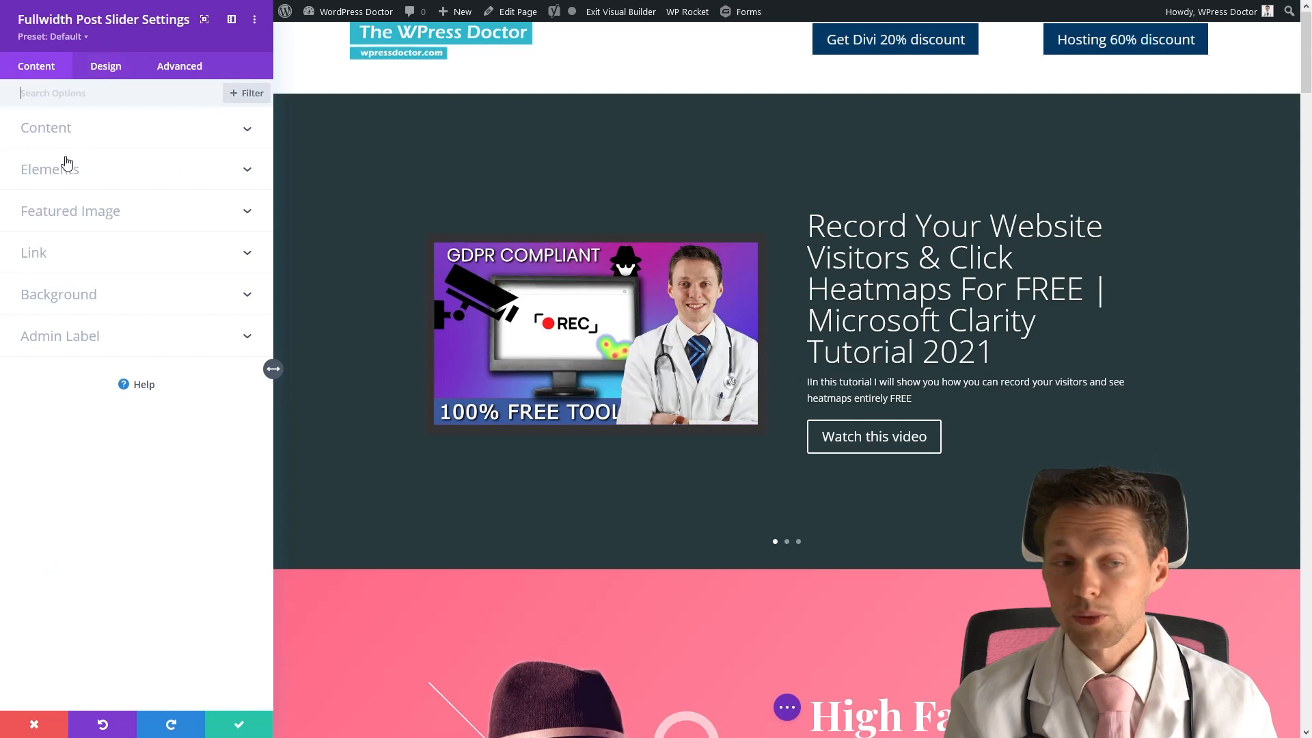
pyautogui.click(81, 171)
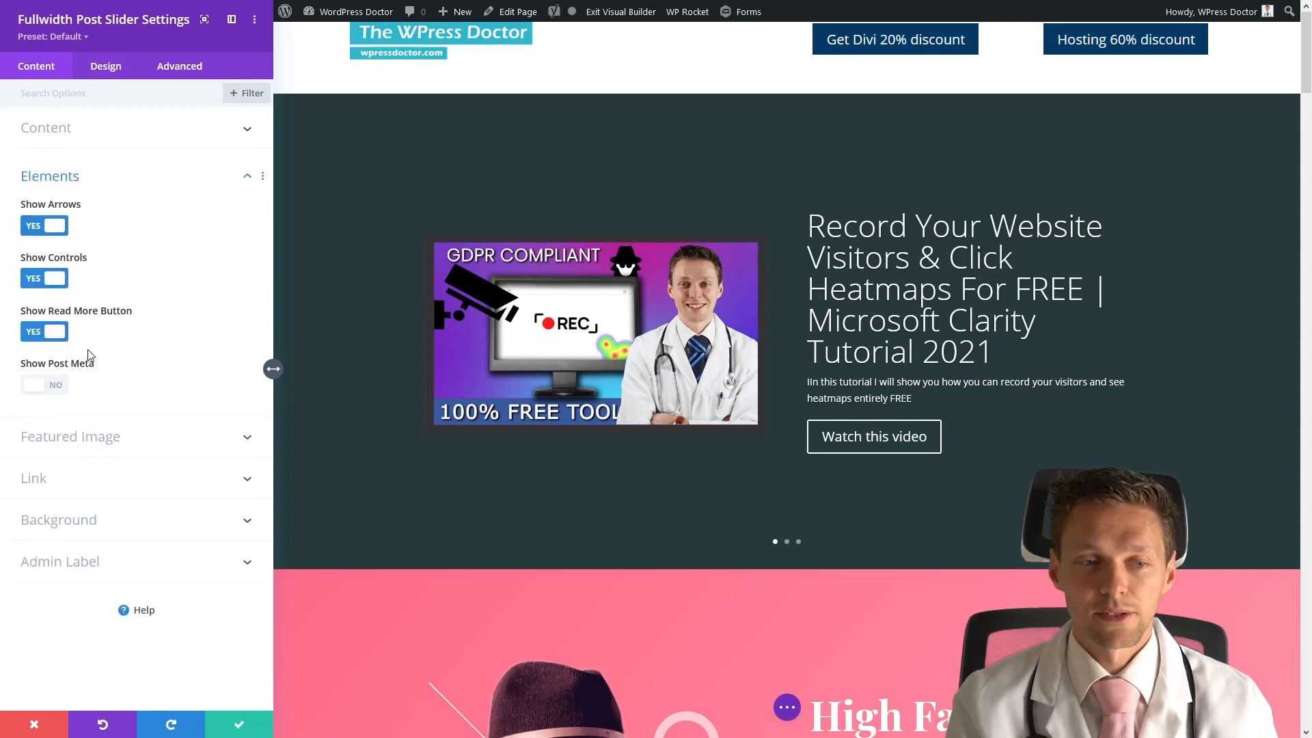
pyautogui.click(85, 441)
pyautogui.click(47, 272)
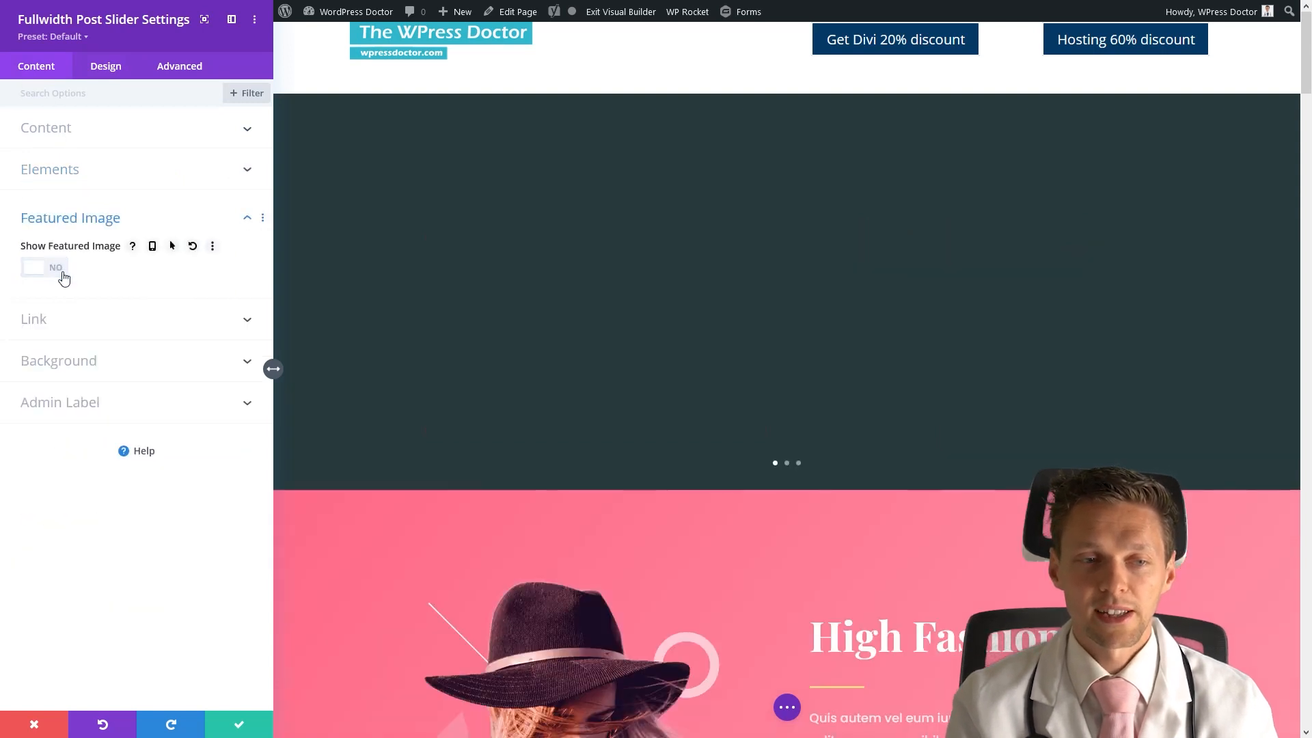
pyautogui.click(51, 269)
pyautogui.click(68, 324)
pyautogui.click(76, 332)
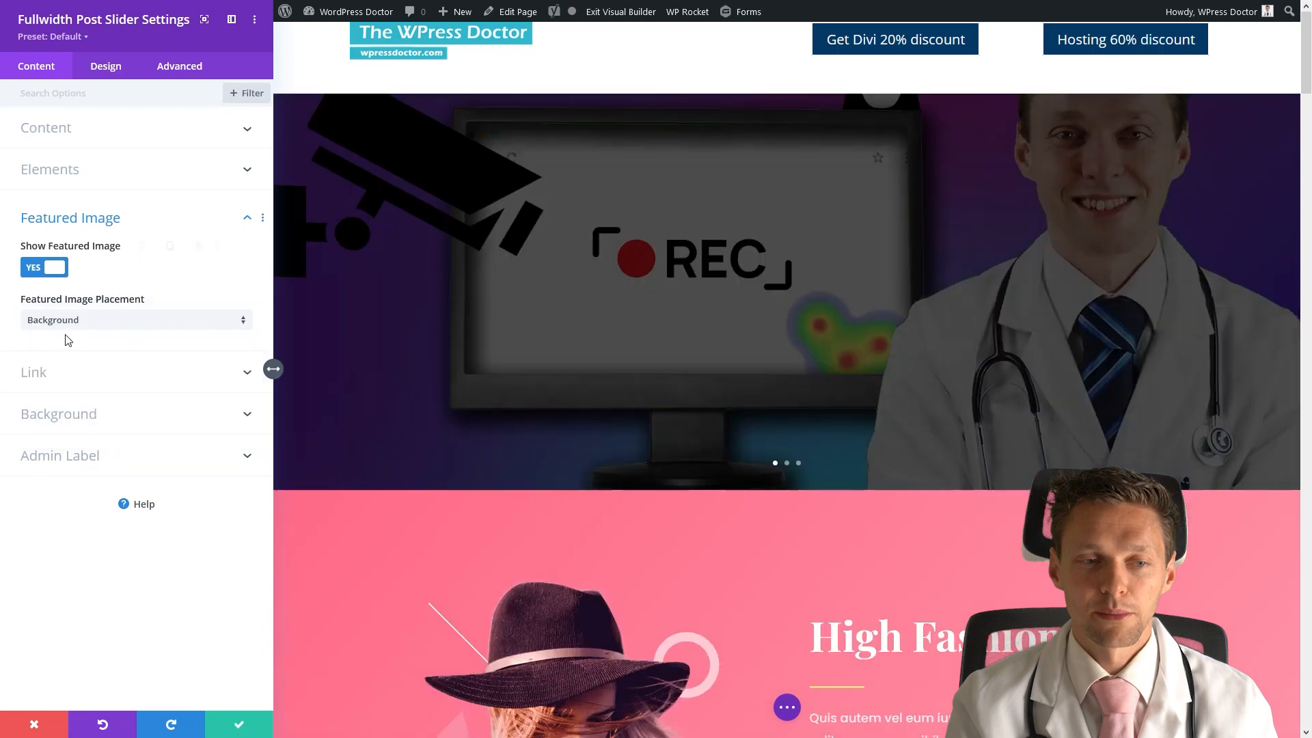
# Step: Align the slider text left after trying right and justified alignment, and switch the first text shadow preset on and off
pyautogui.click(100, 76)
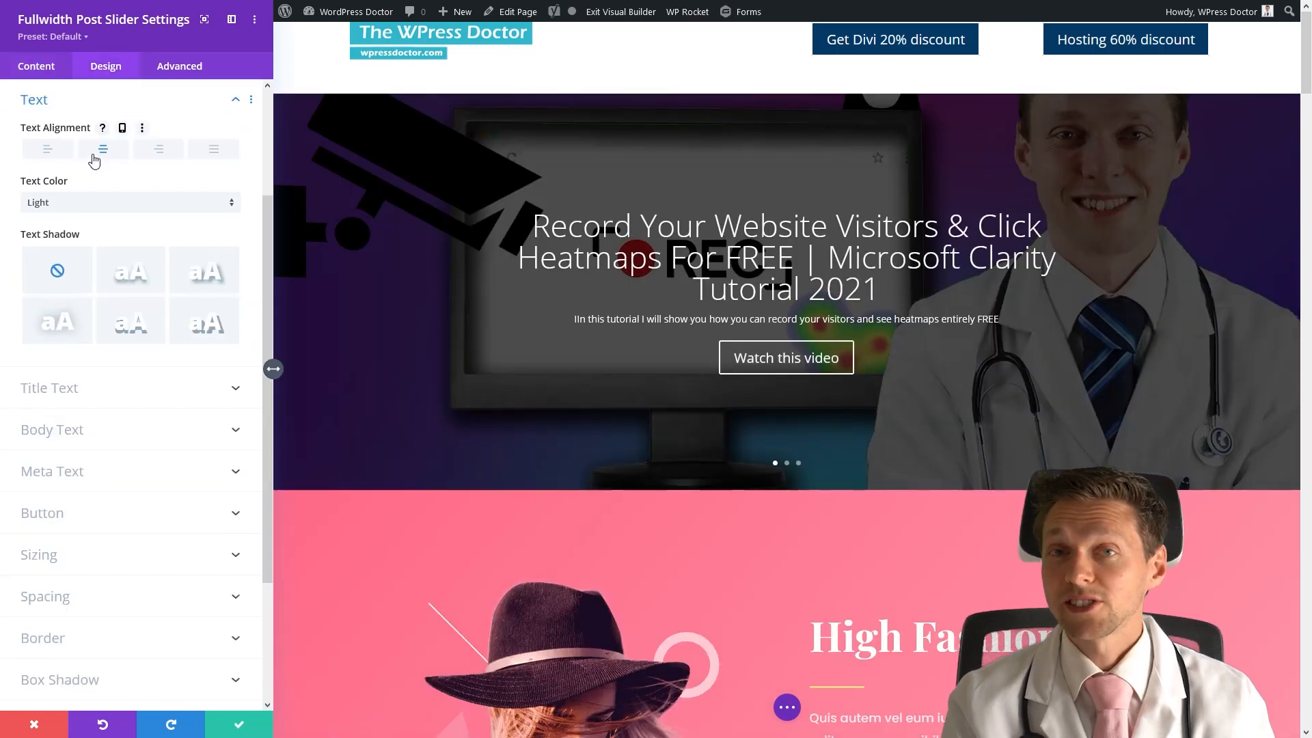
pyautogui.click(57, 149)
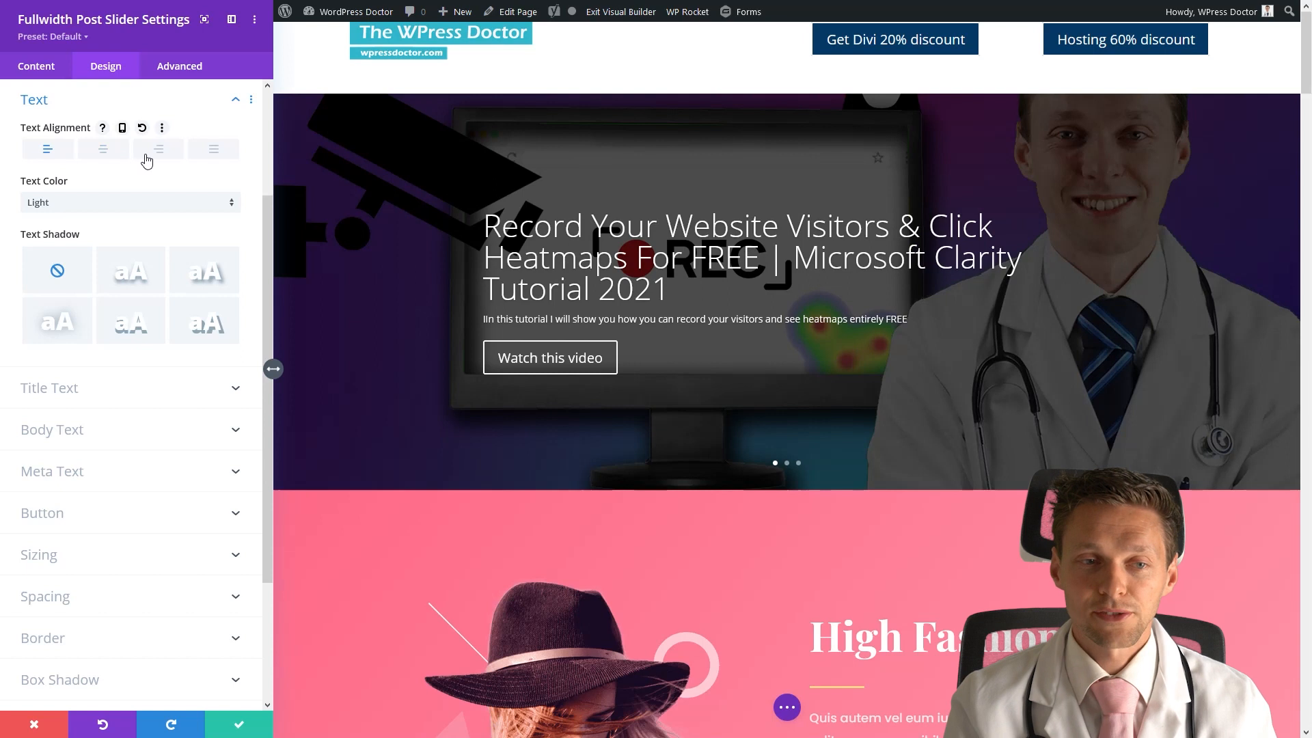
pyautogui.click(146, 155)
pyautogui.click(228, 156)
pyautogui.click(69, 158)
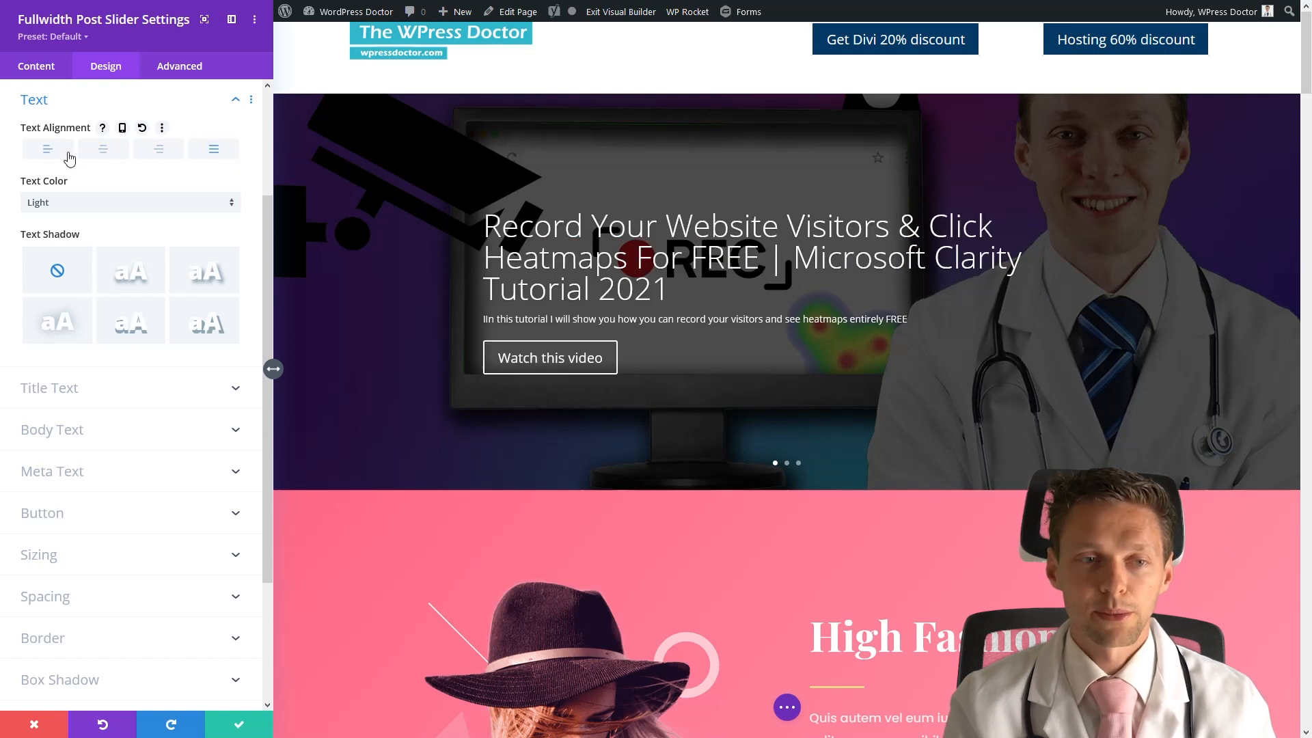
pyautogui.click(101, 278)
pyautogui.click(82, 277)
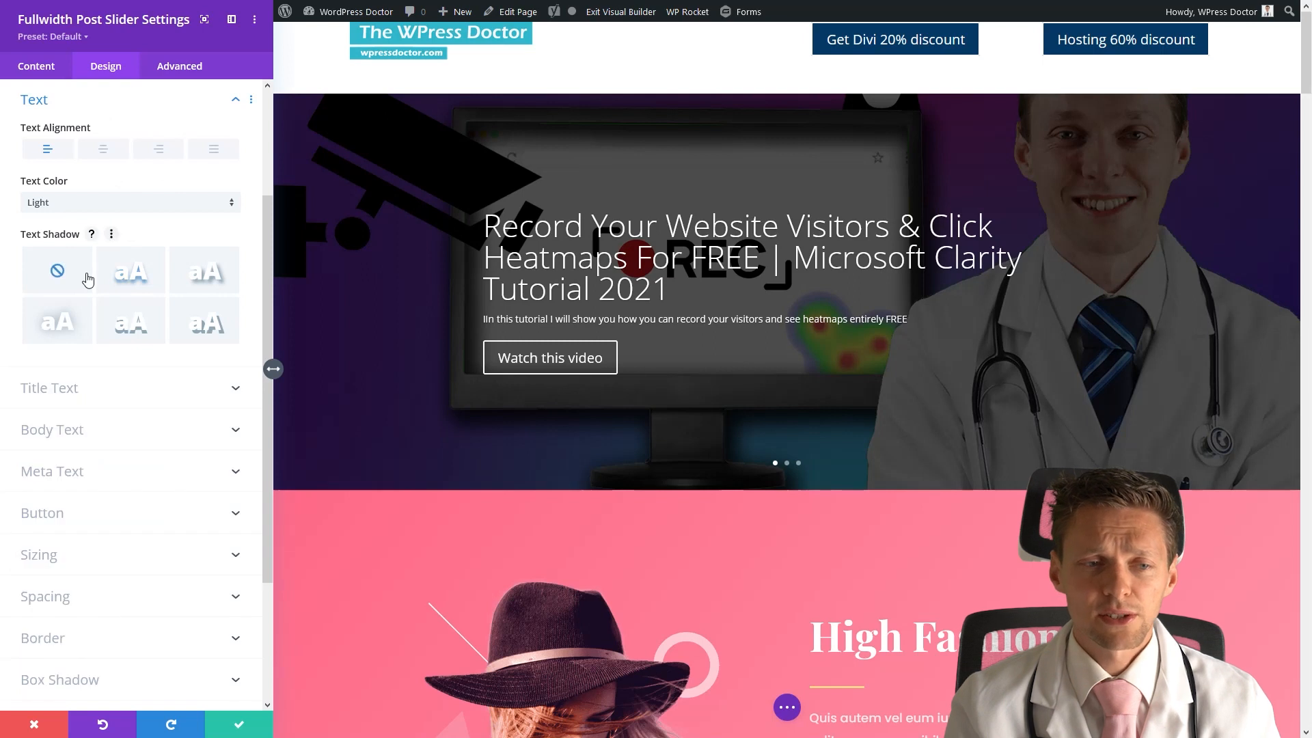
# Step: Set the slider's title font to Poppins after trying Nunito
pyautogui.click(75, 388)
pyautogui.click(95, 200)
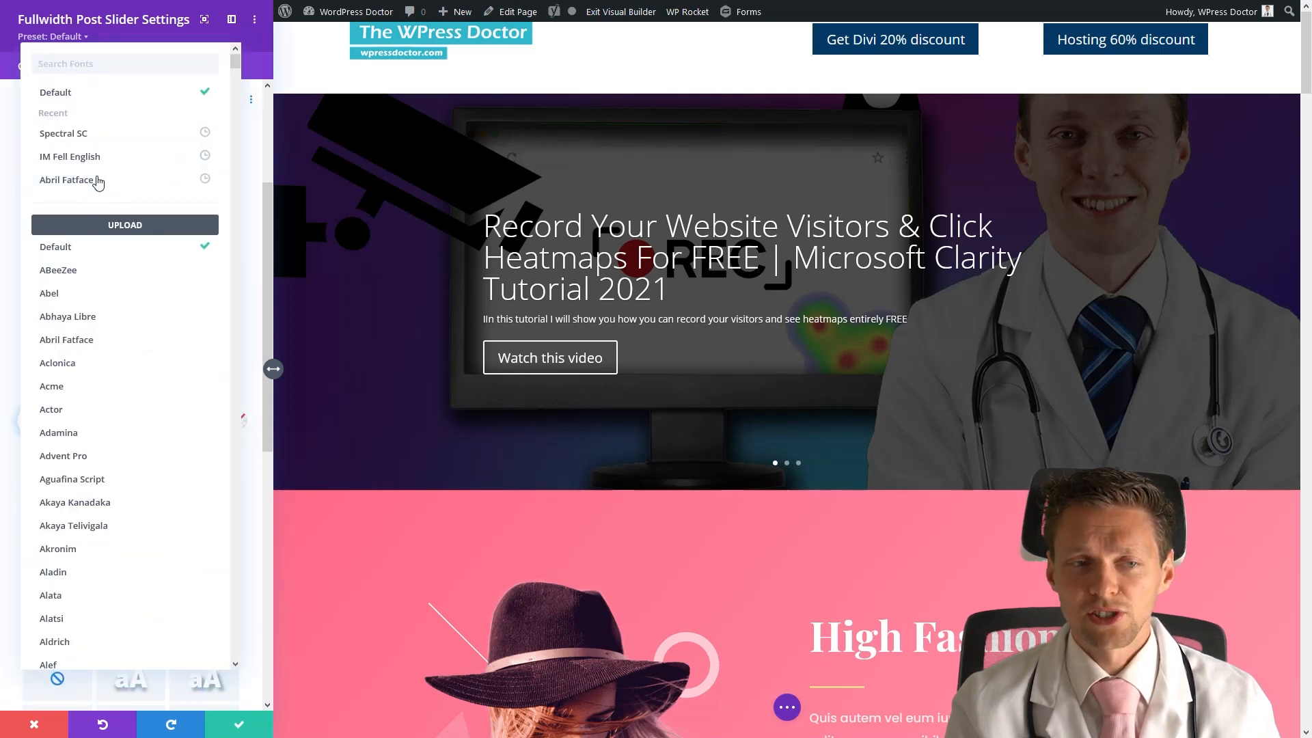
pyautogui.click(85, 165)
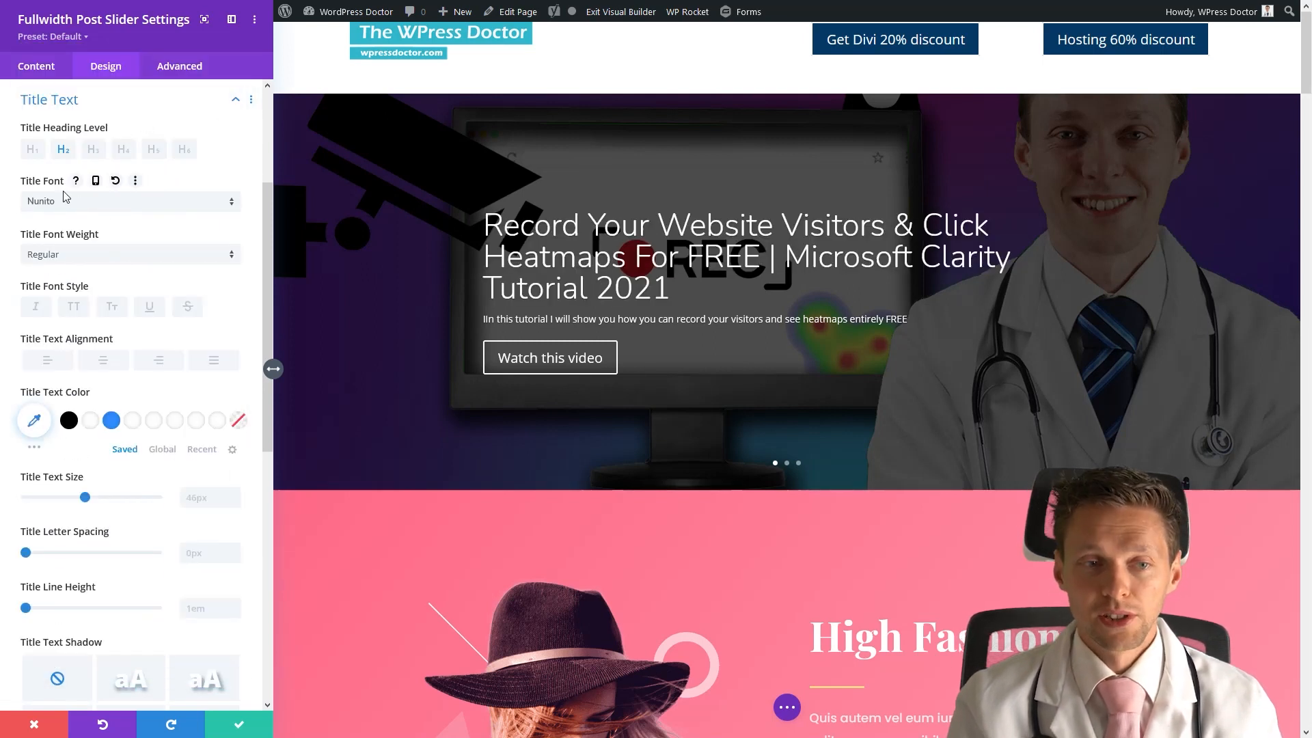
pyautogui.click(80, 205)
pyautogui.write('pop')
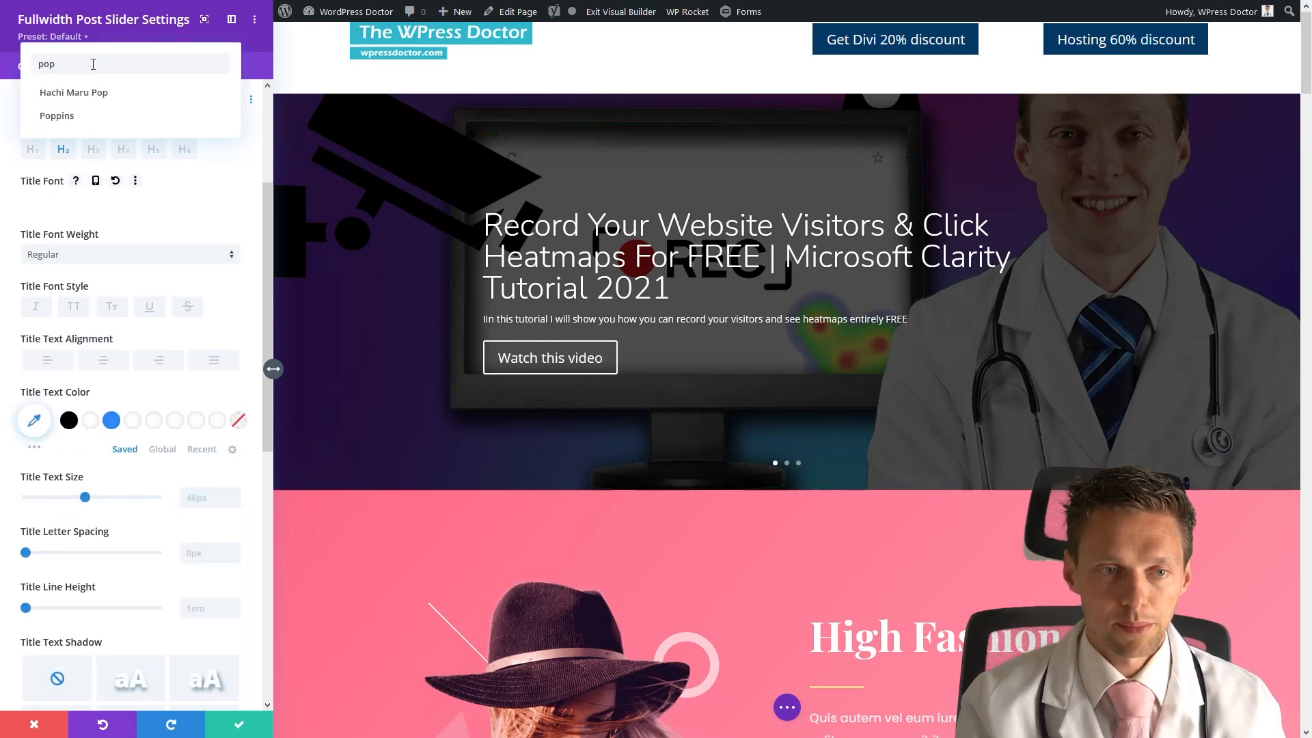
pyautogui.click(103, 118)
# Step: Set the slider's title font weight to Thin after trying Bold, Semi Bold and Ultra Light
pyautogui.click(124, 257)
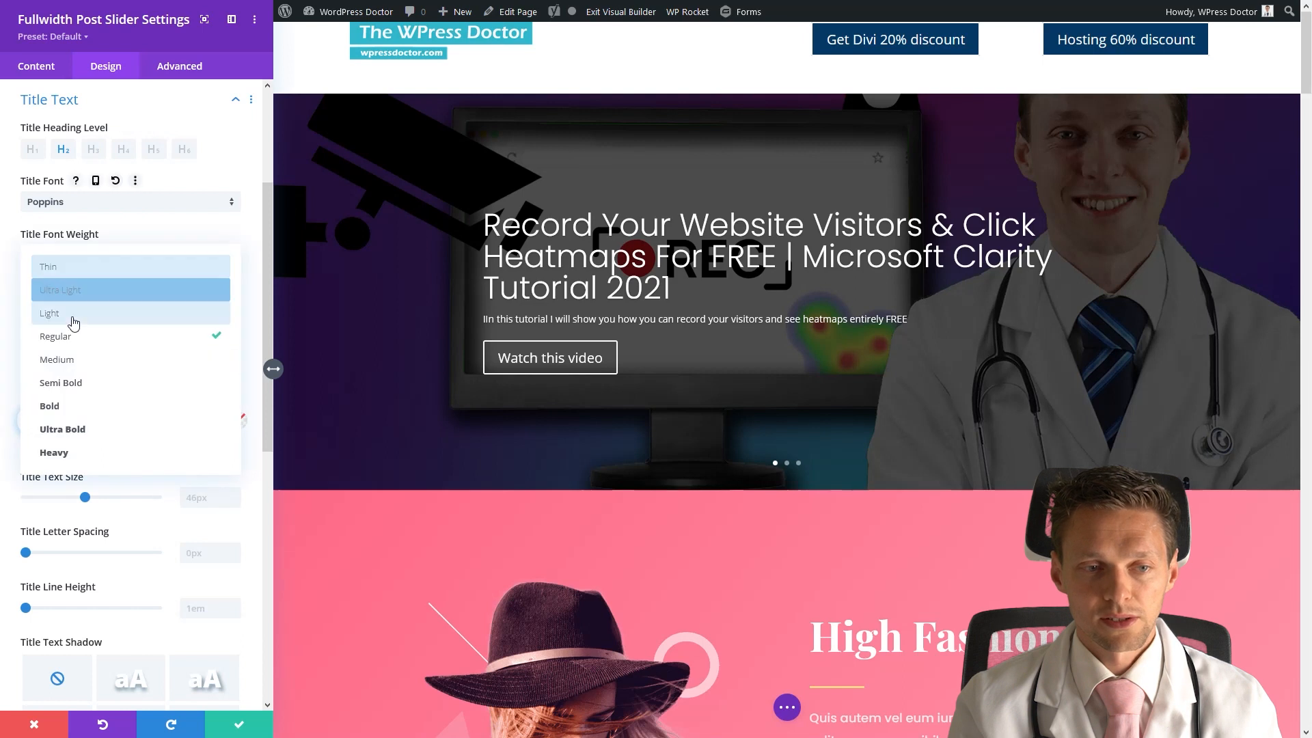
pyautogui.click(124, 406)
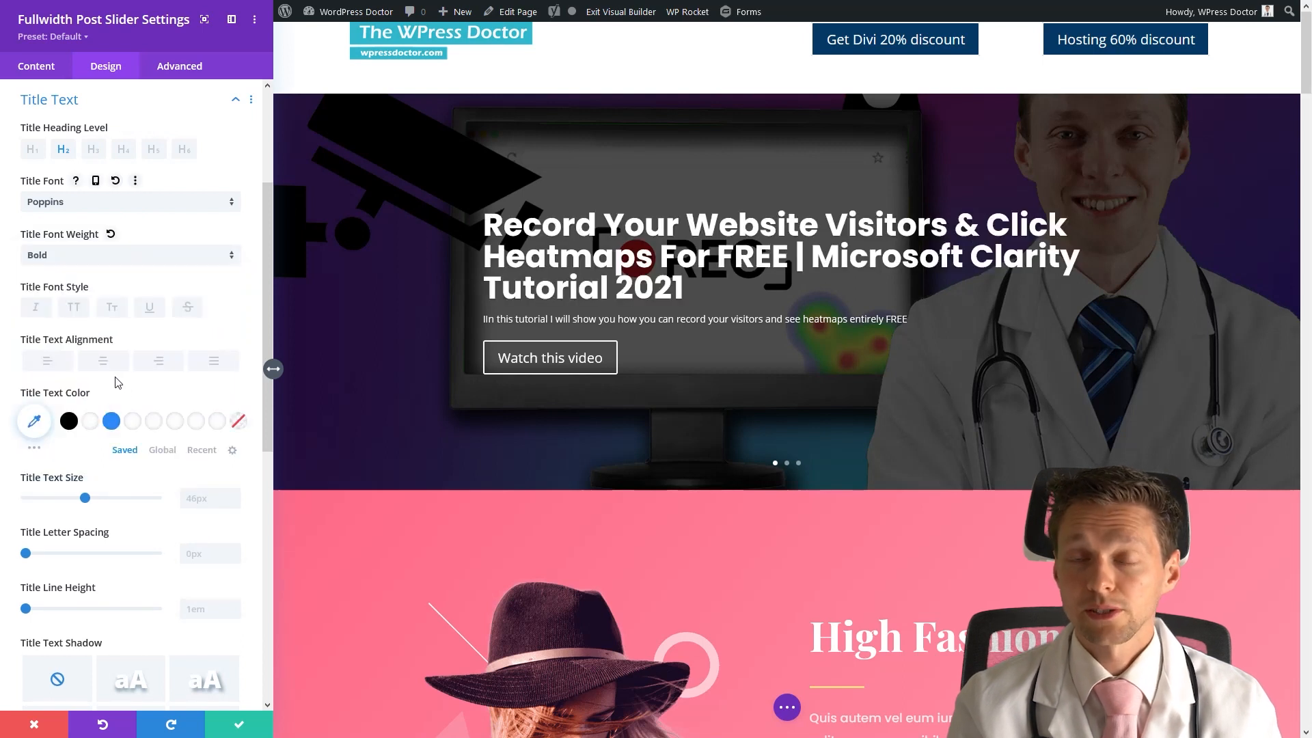
pyautogui.click(68, 249)
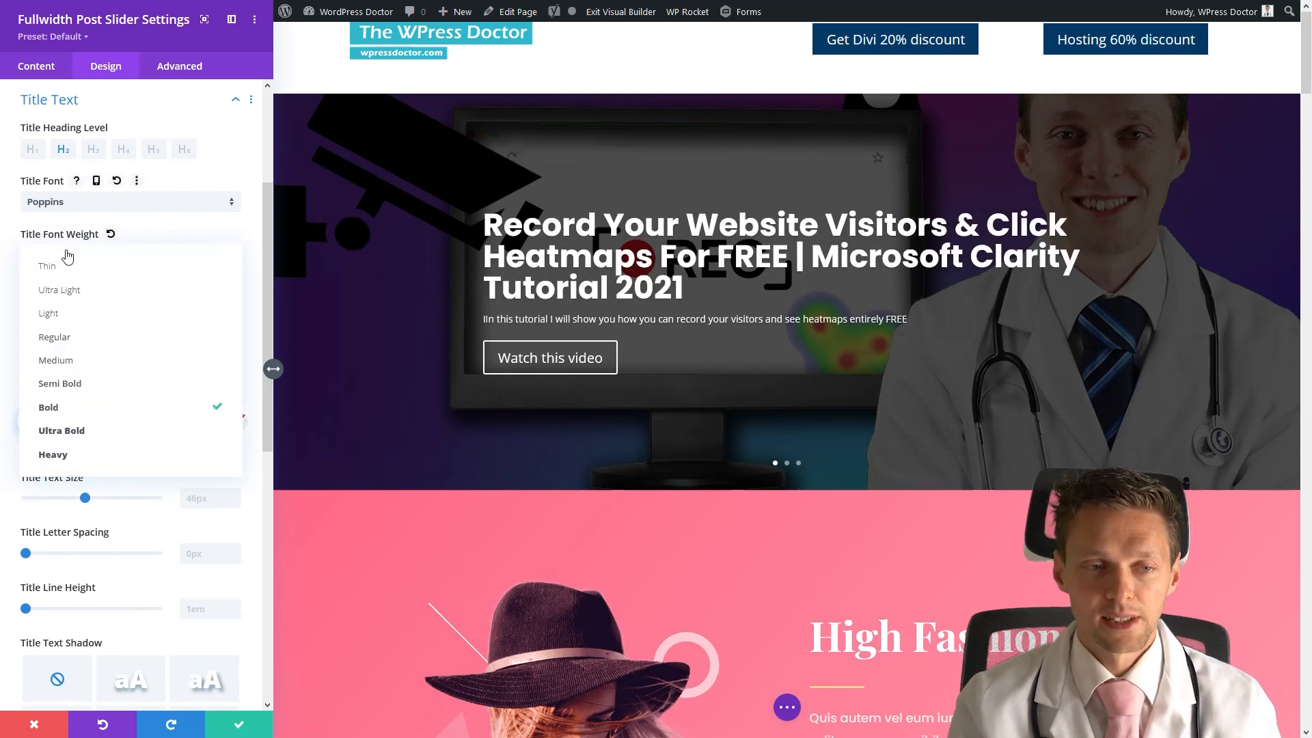
pyautogui.click(69, 383)
pyautogui.click(67, 257)
pyautogui.click(75, 271)
pyautogui.click(69, 256)
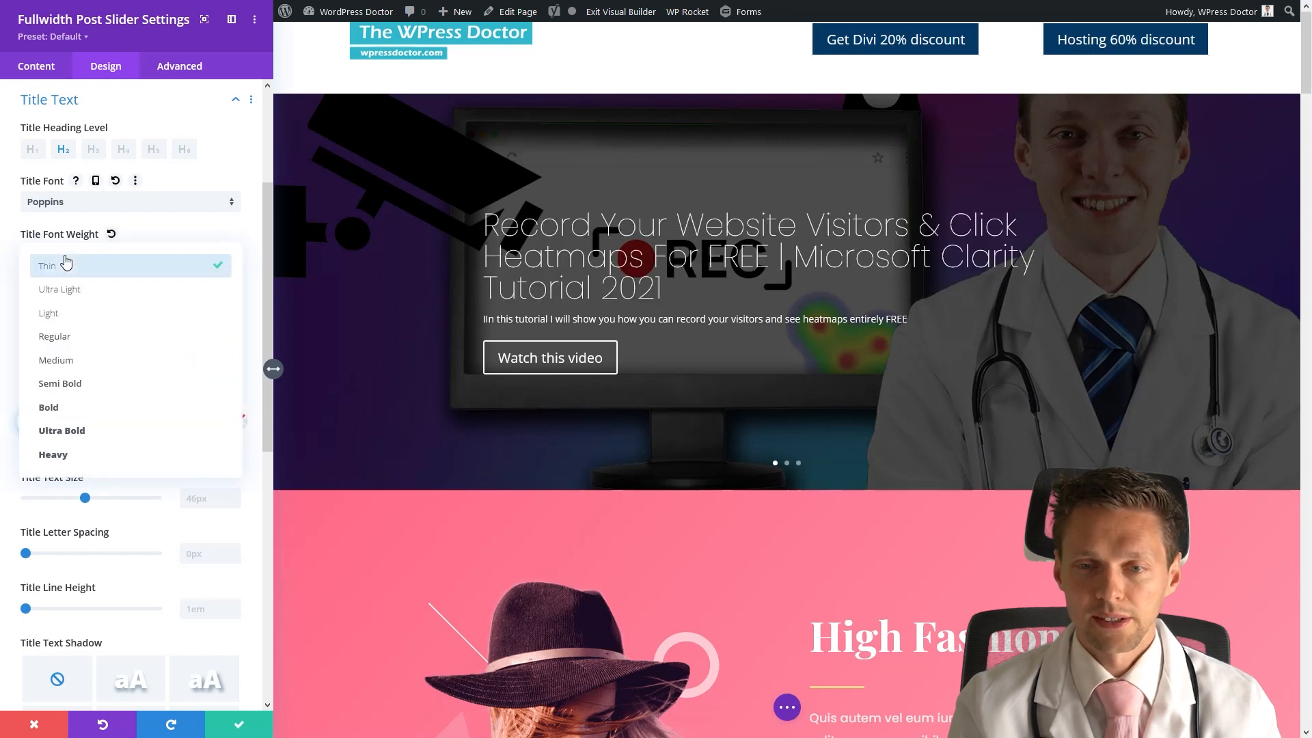
pyautogui.click(67, 292)
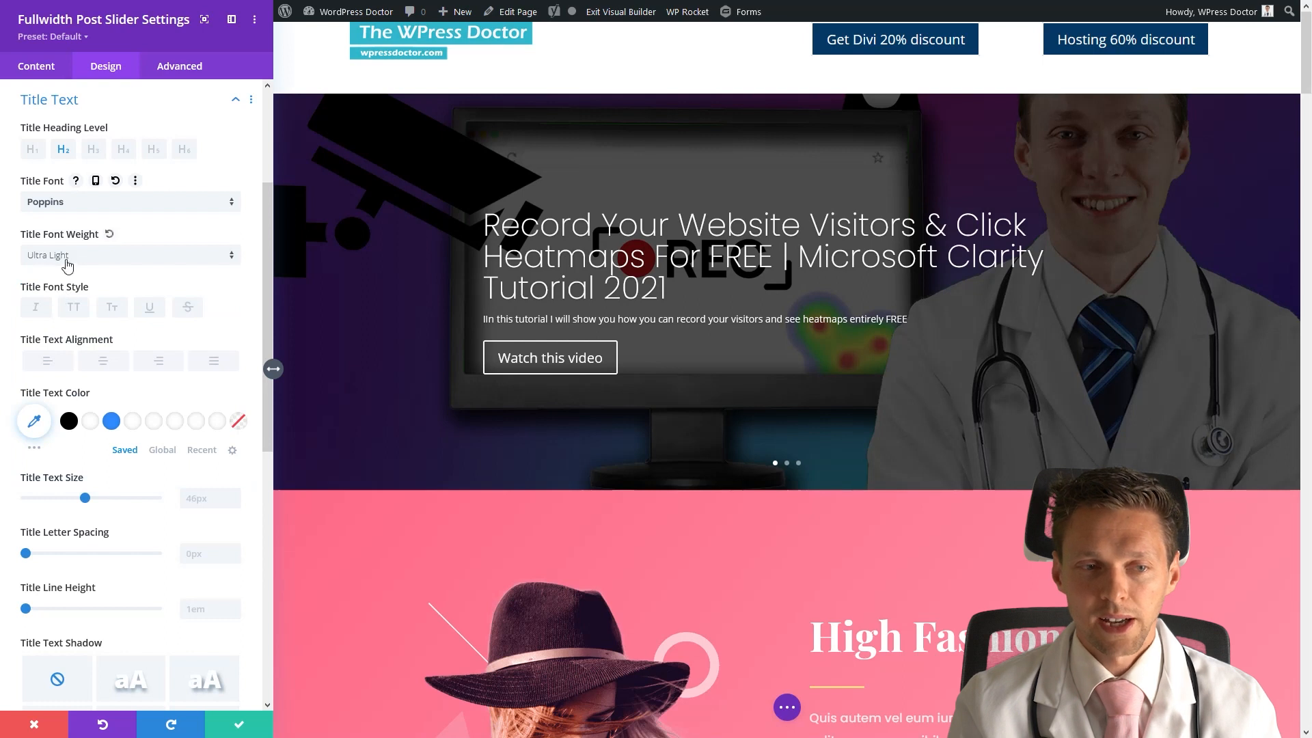
pyautogui.click(67, 257)
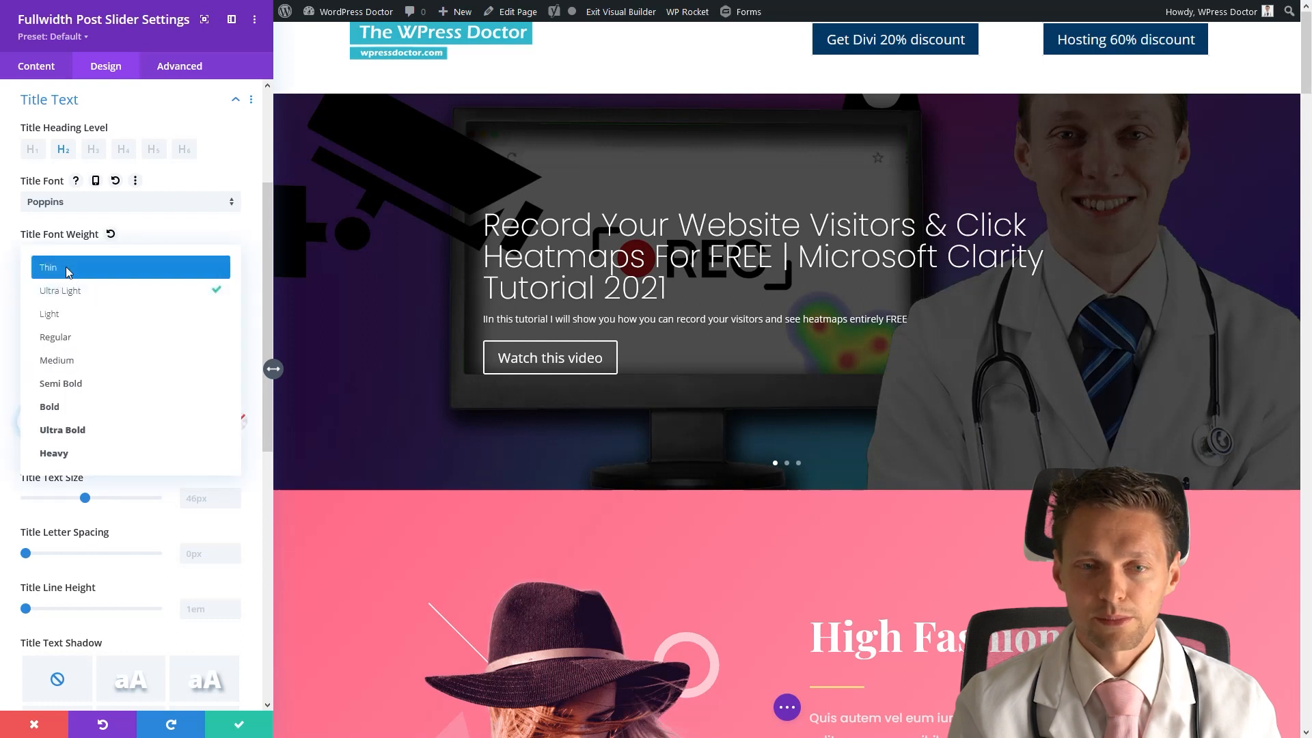
pyautogui.click(65, 268)
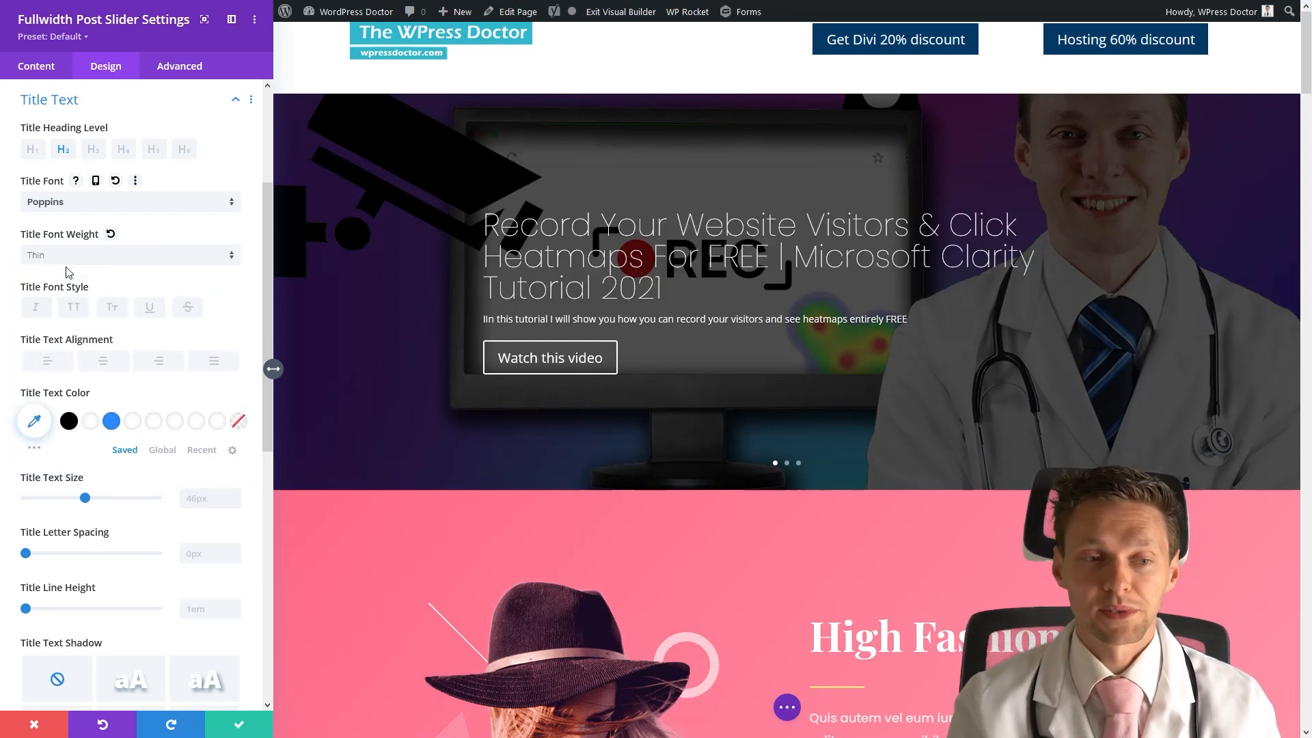
# Step: Align the slider title left after trying centred alignment, and try a 26 px title text size before enlarging it again
pyautogui.click(100, 366)
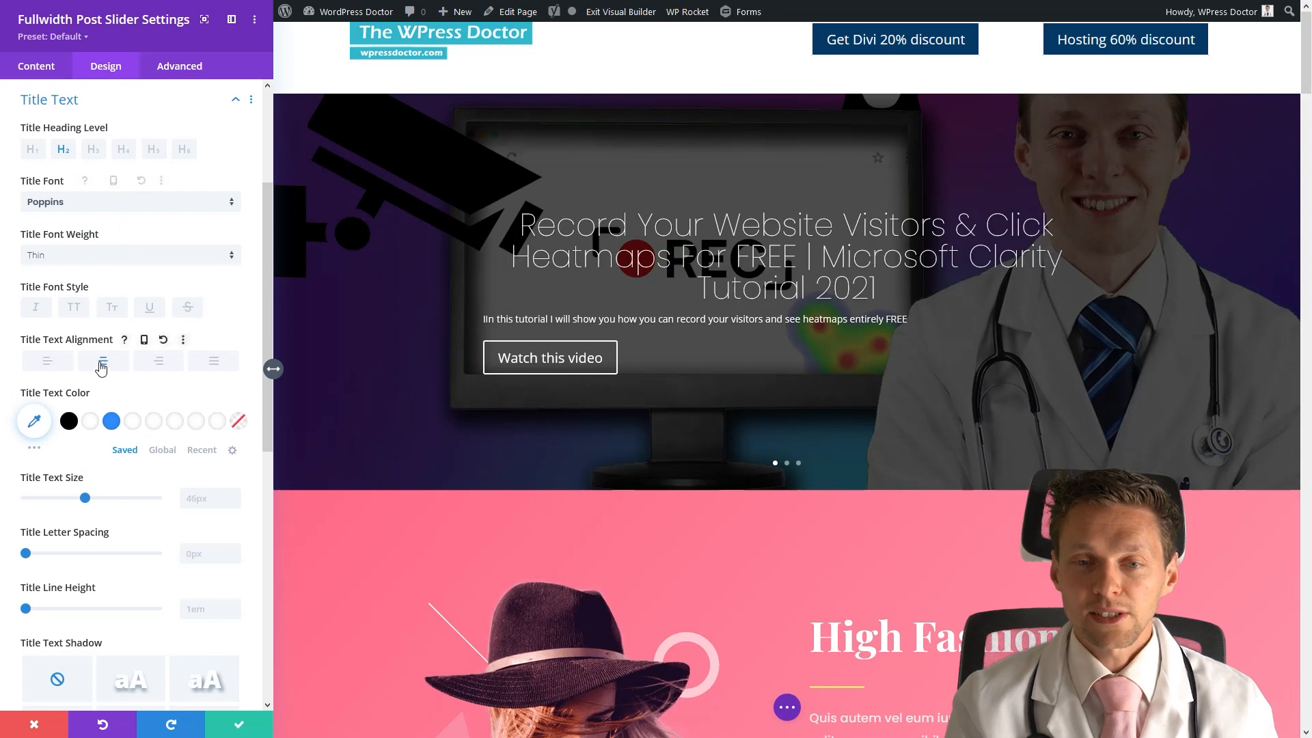
pyautogui.click(51, 367)
pyautogui.click(59, 499)
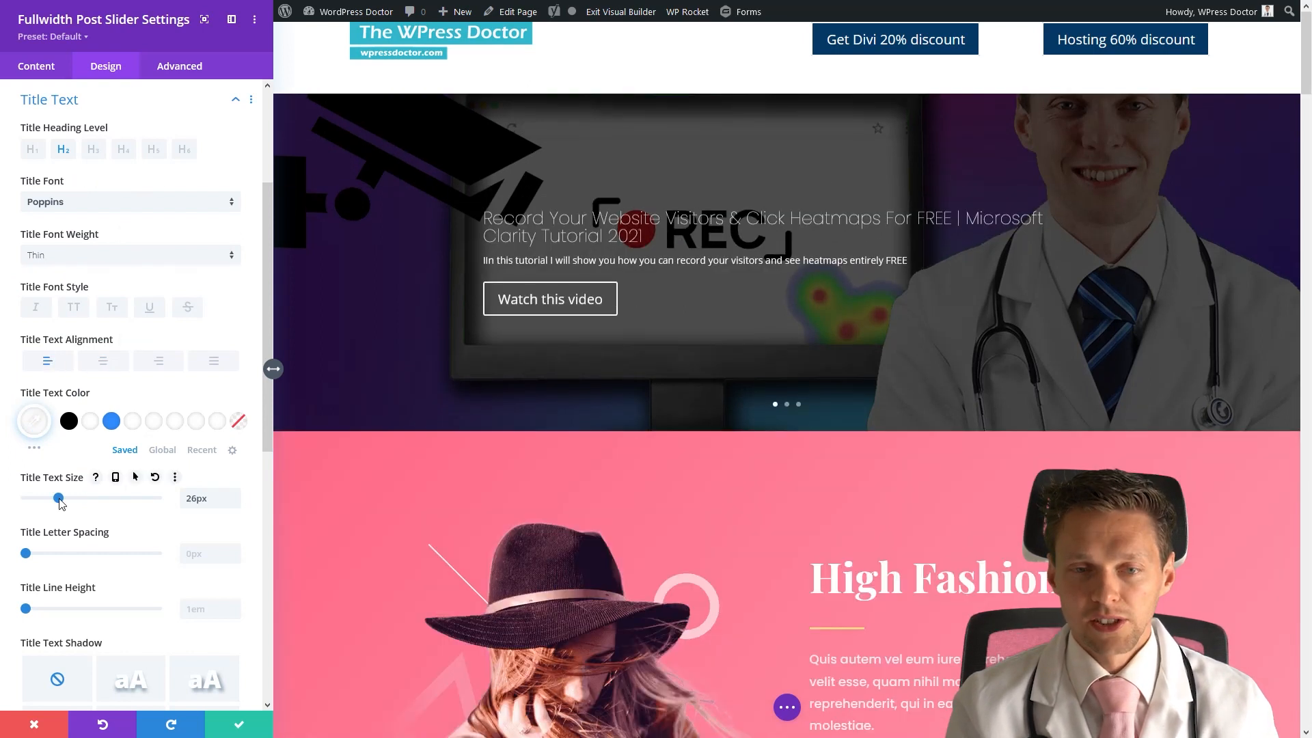
pyautogui.moveTo(60, 500); pyautogui.dragTo(86, 500)
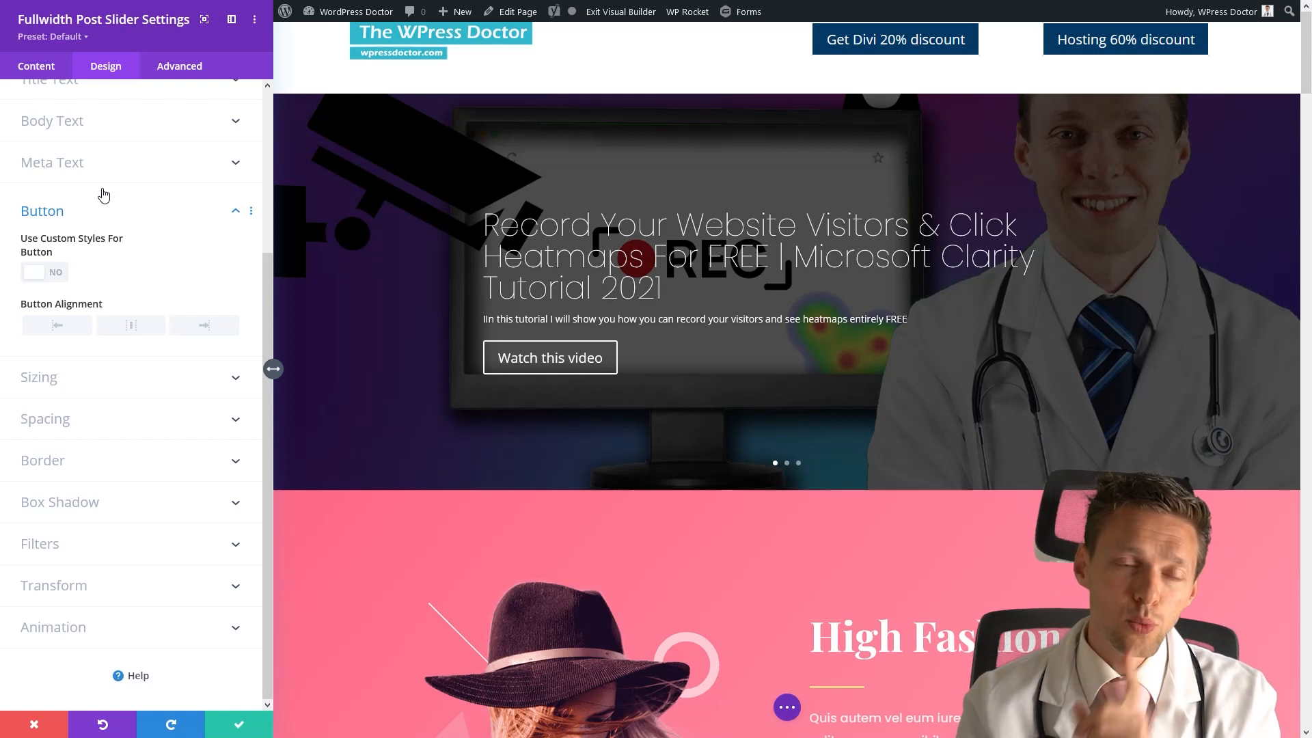
# Step: Try narrowing the slider's content width to 63% and 27%, and widen it again
pyautogui.click(41, 388)
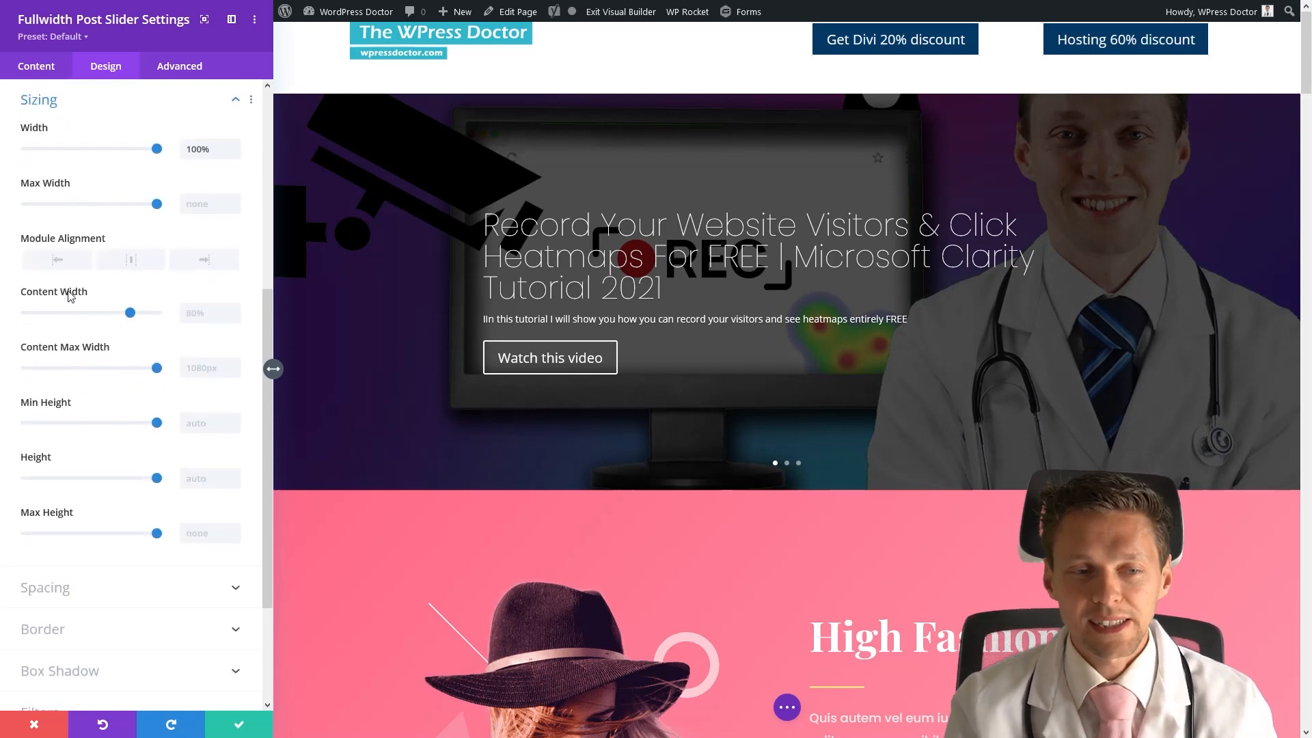
pyautogui.moveTo(132, 315); pyautogui.dragTo(109, 319)
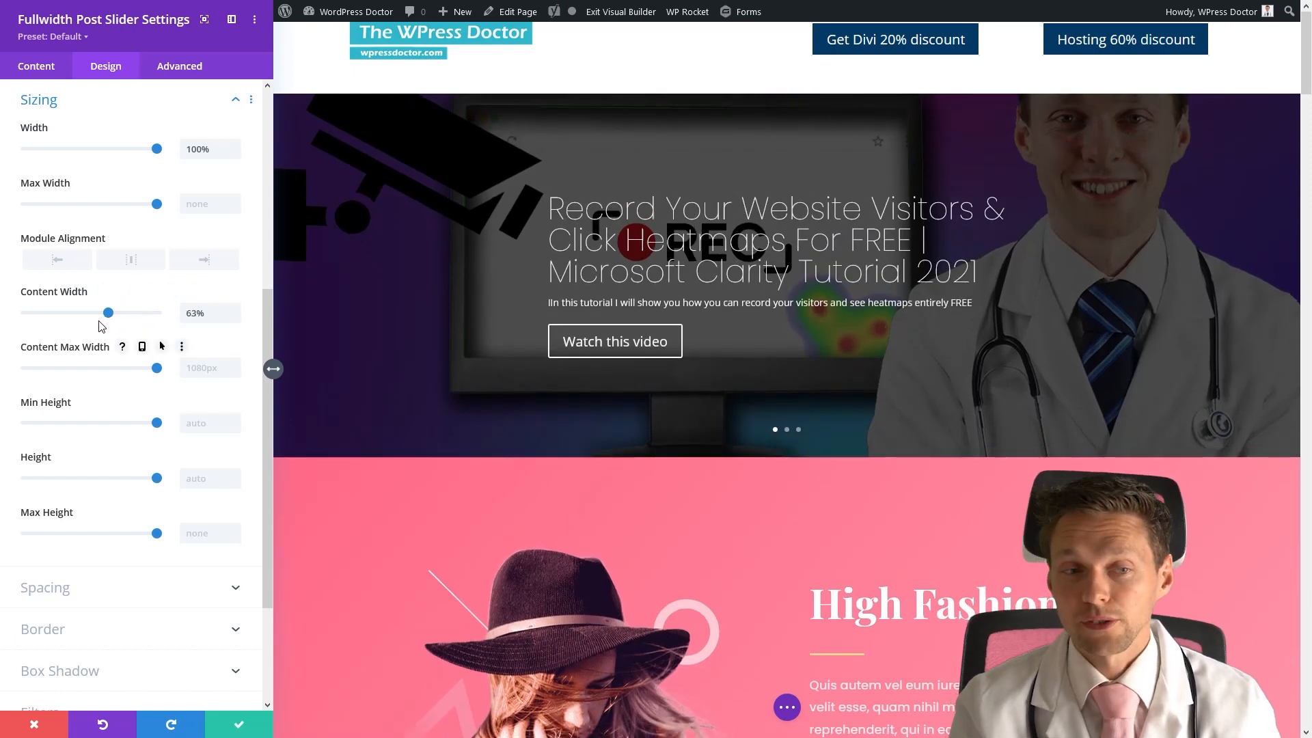
pyautogui.moveTo(107, 313); pyautogui.dragTo(62, 313)
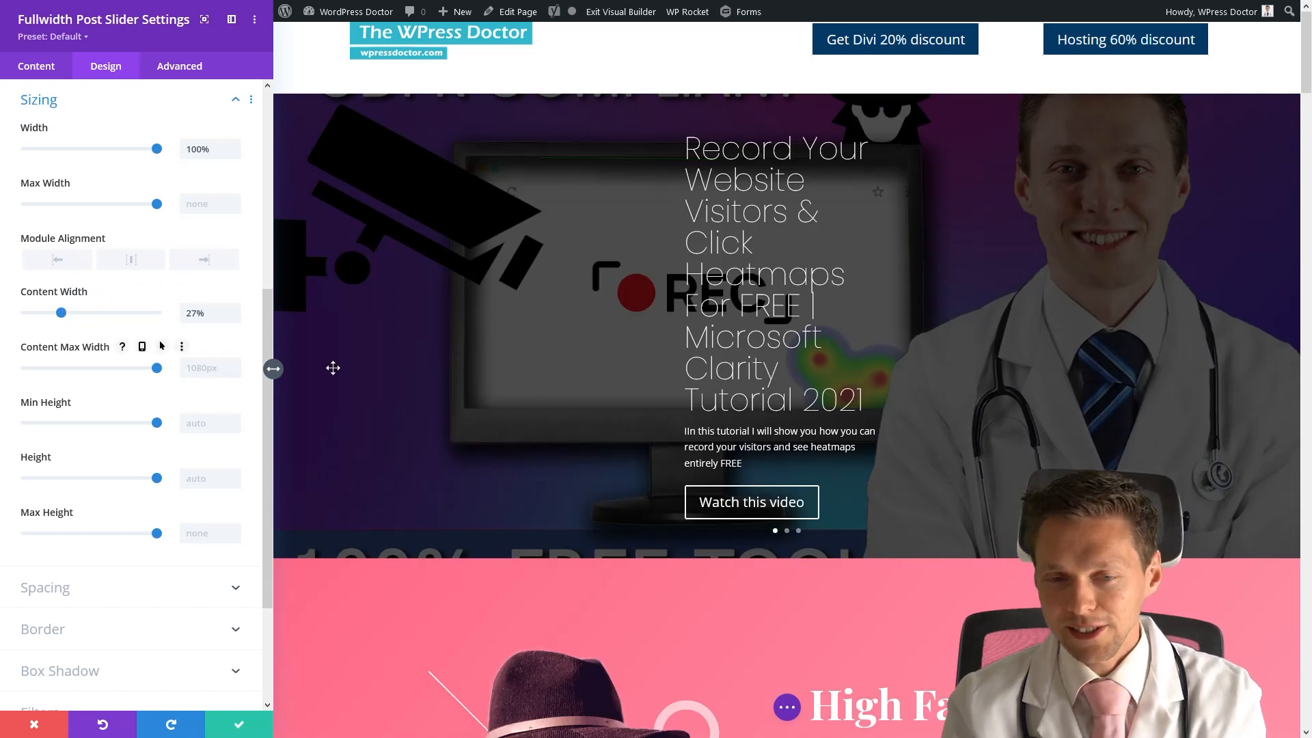
pyautogui.click(91, 313)
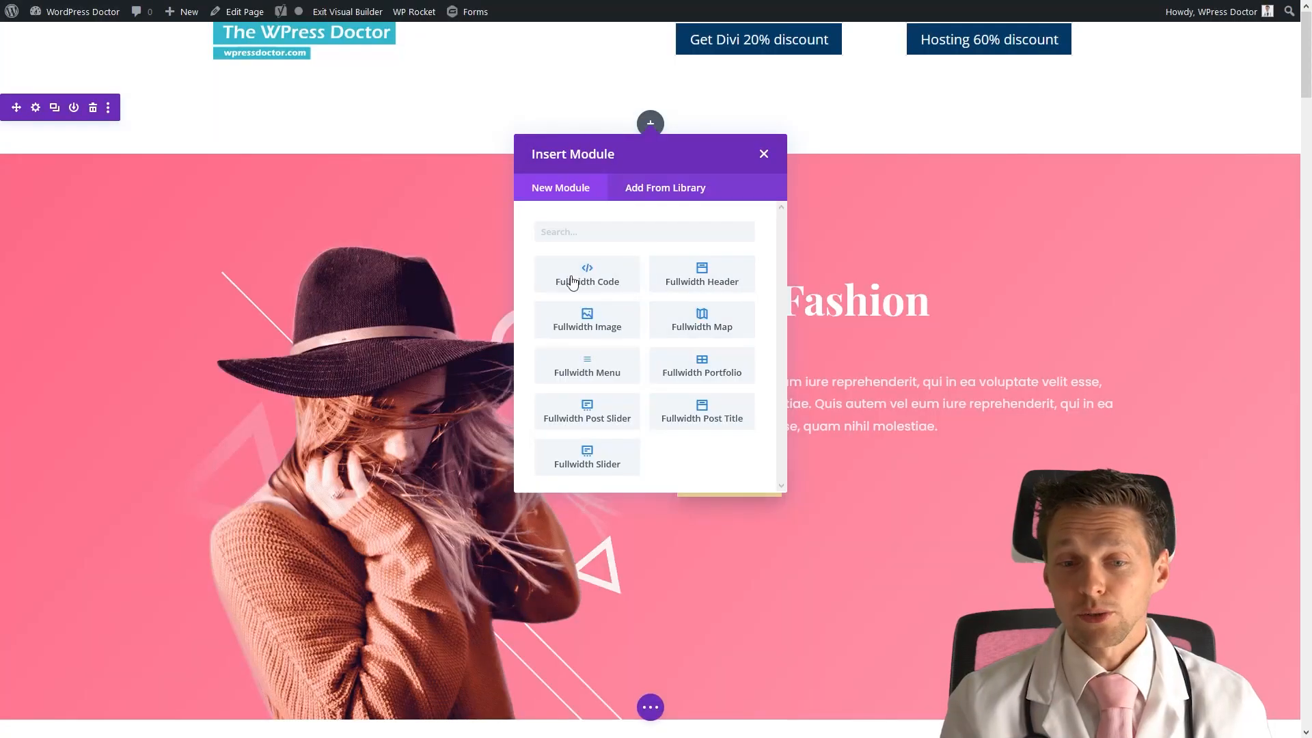
# Step: Insert a Fullwidth Post Title module in the empty section and switch its meta display off and back on
pyautogui.click(709, 422)
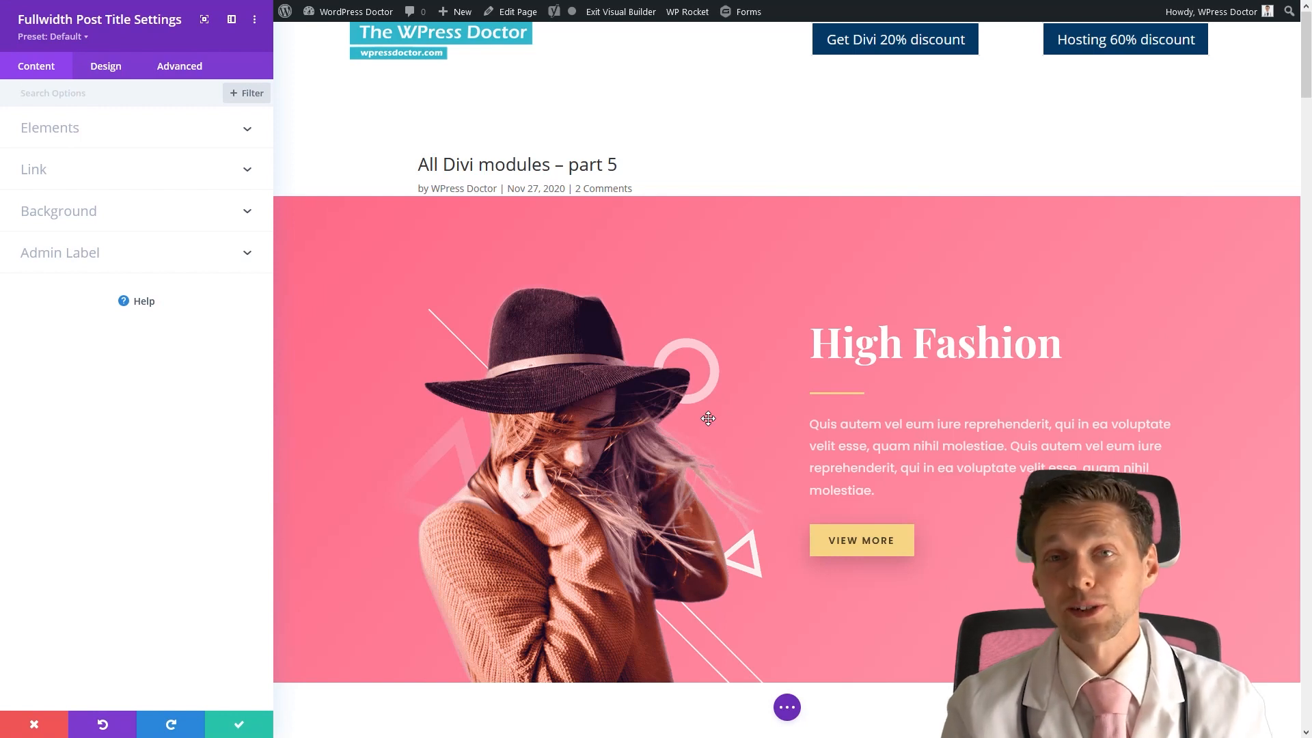
pyautogui.click(77, 139)
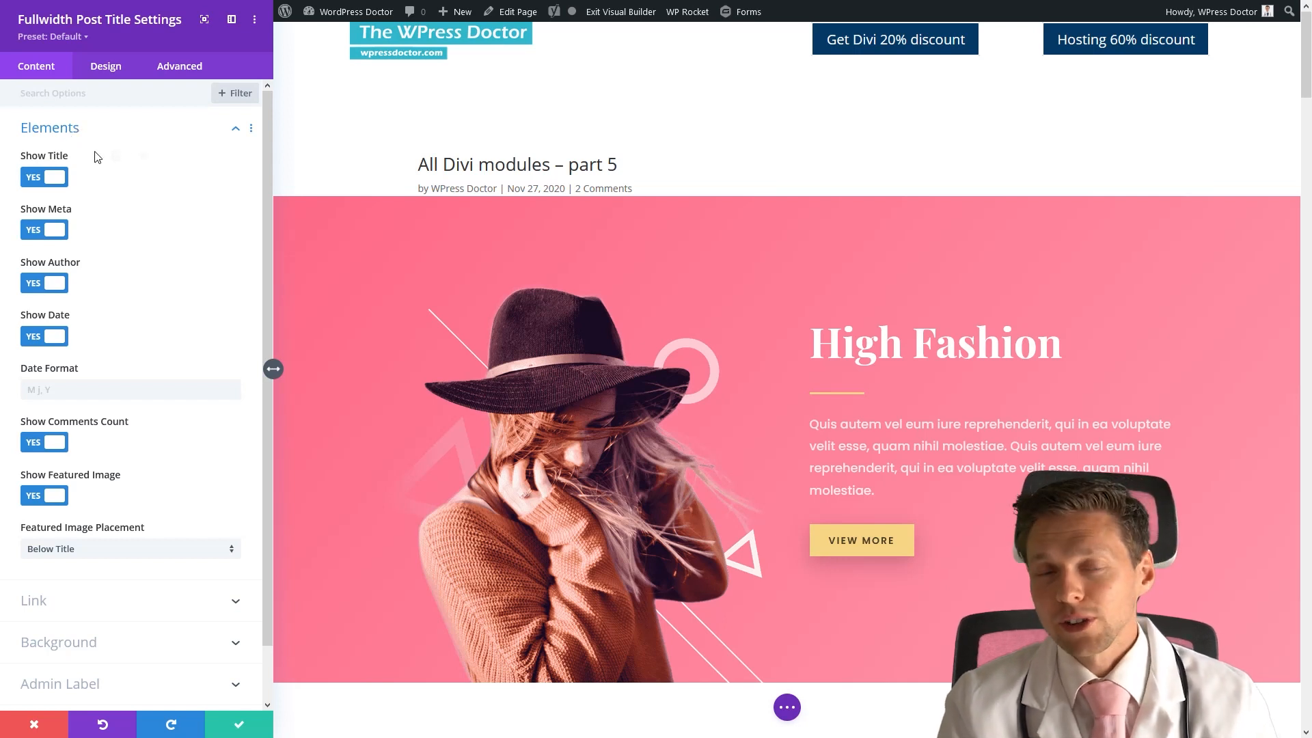
pyautogui.click(64, 232)
pyautogui.click(66, 235)
pyautogui.click(67, 389)
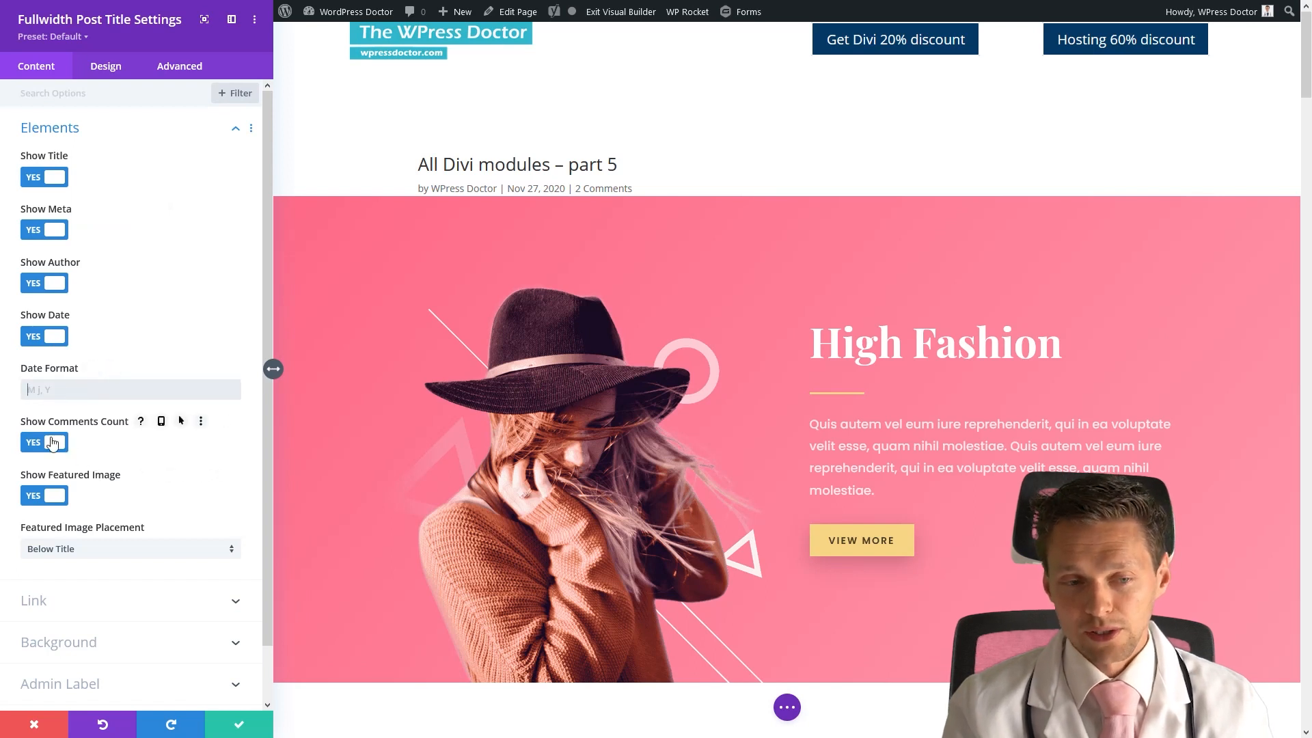
# Step: Try placing the post title's featured image above the title and return its placement to Below Title
pyautogui.click(89, 551)
pyautogui.click(91, 582)
pyautogui.click(92, 549)
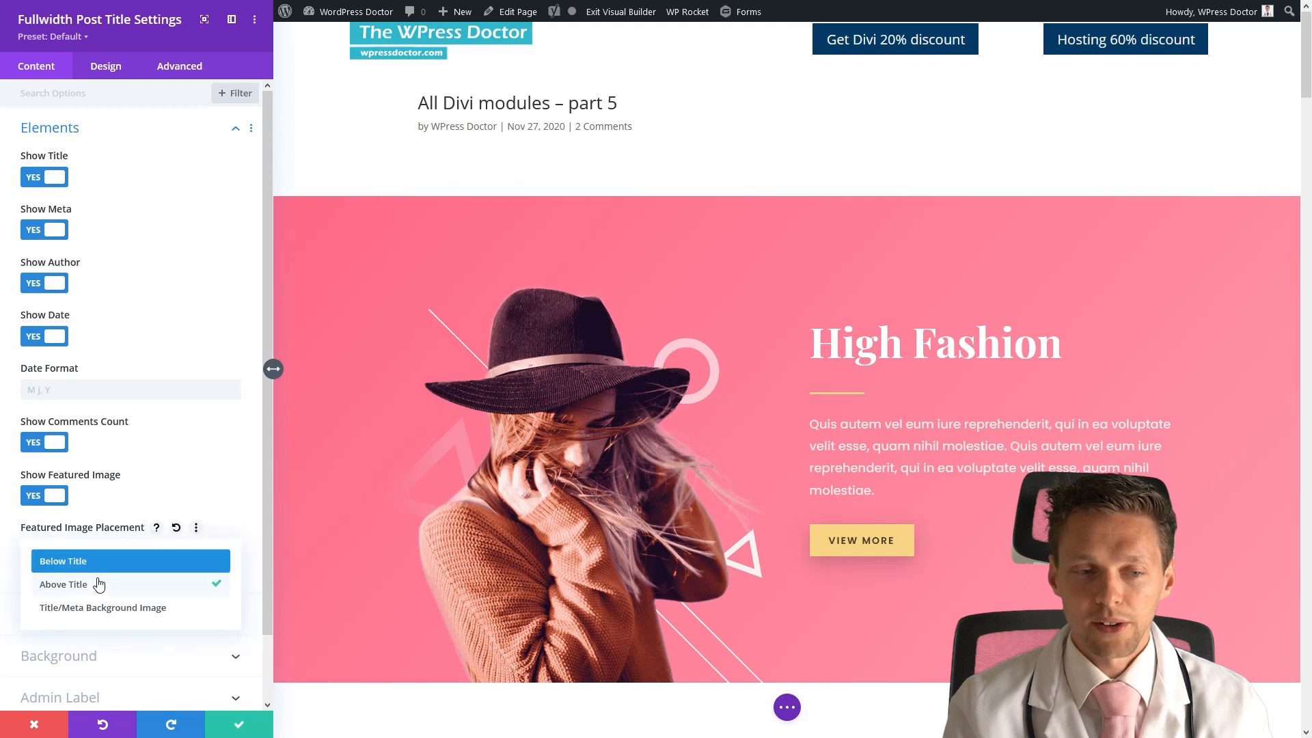
pyautogui.click(96, 561)
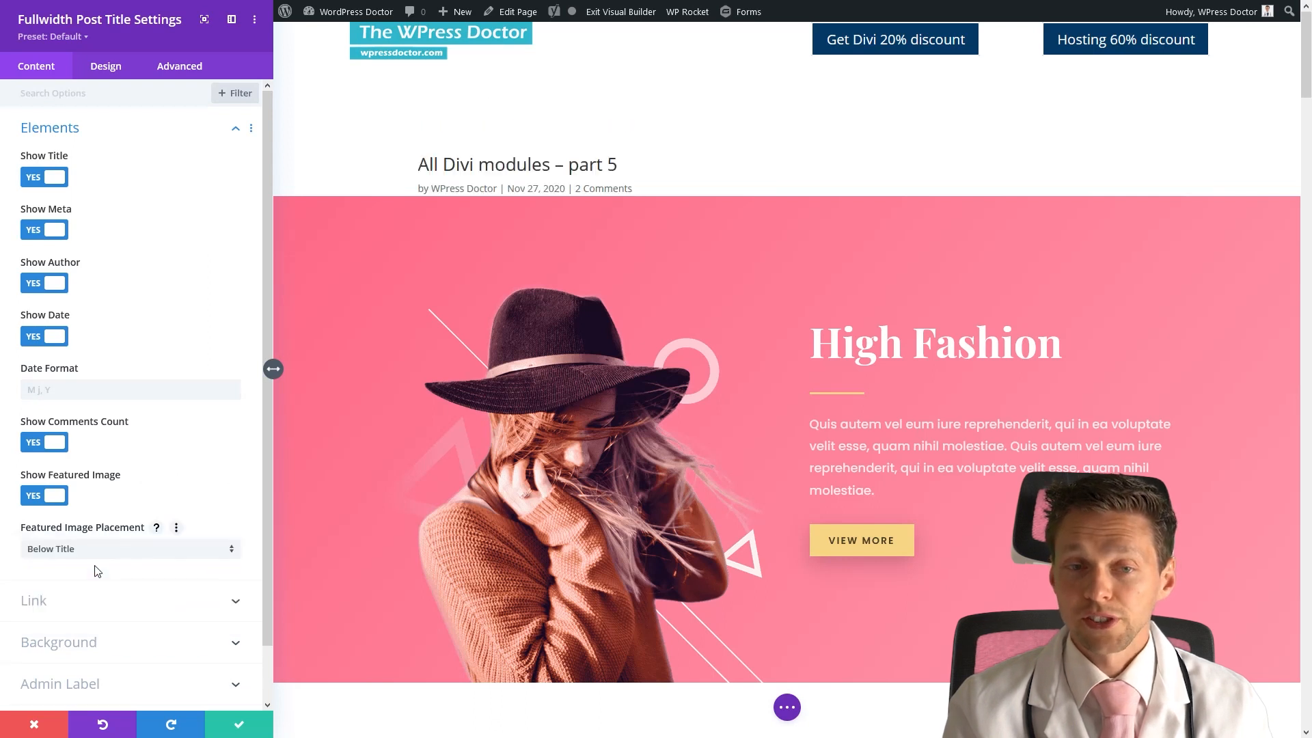
pyautogui.click(89, 550)
pyautogui.click(84, 584)
pyautogui.click(92, 552)
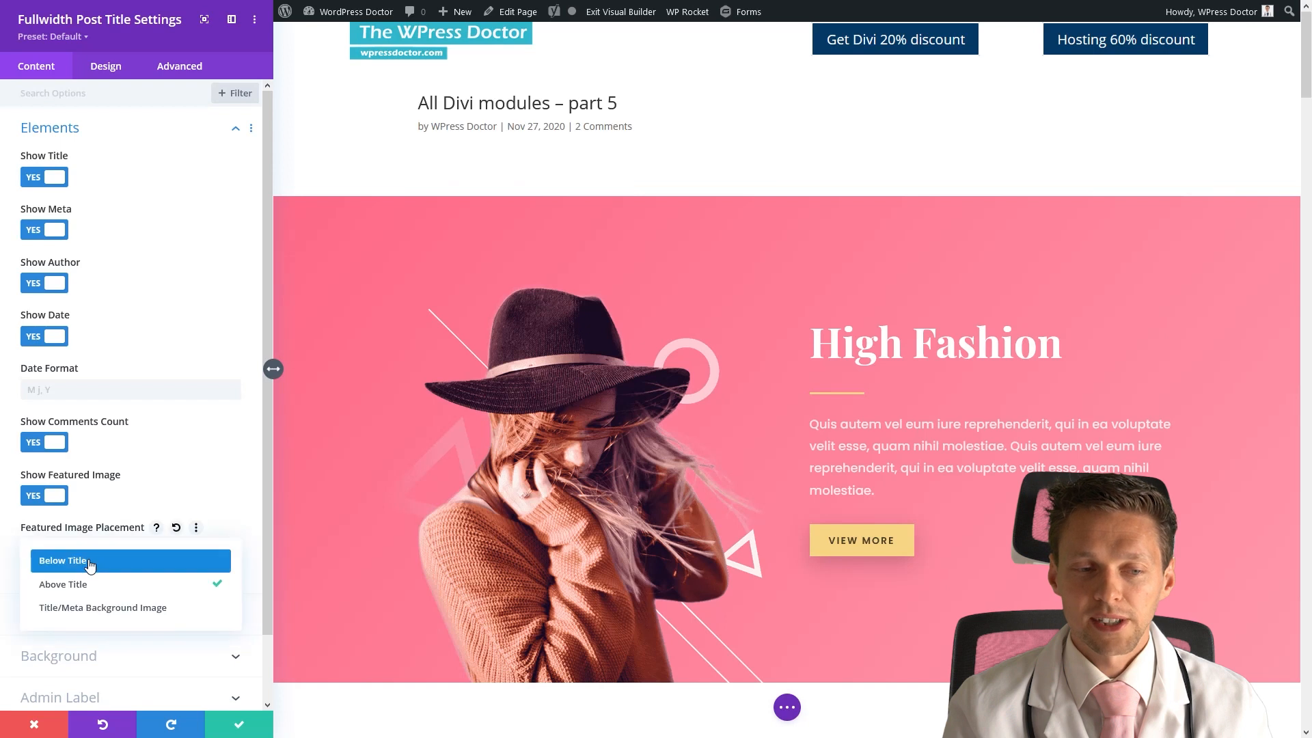
pyautogui.click(92, 559)
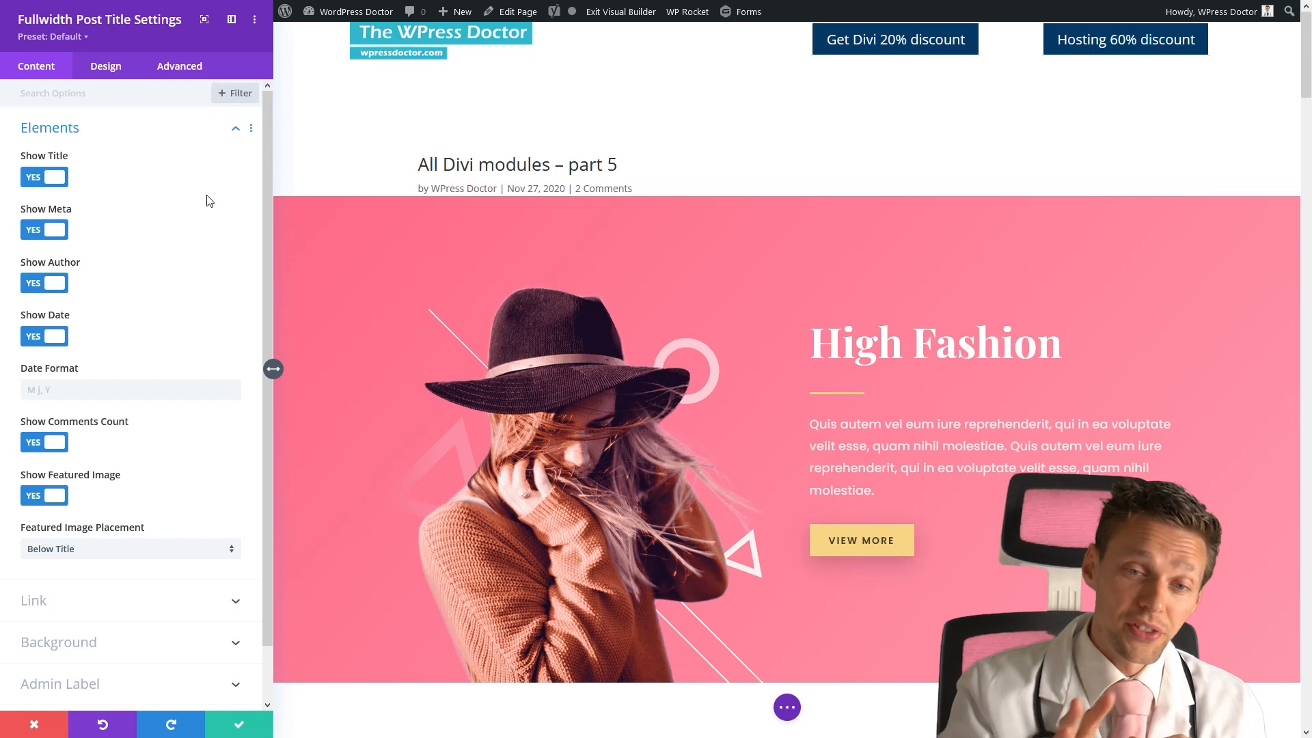
pyautogui.click(58, 550)
pyautogui.click(76, 583)
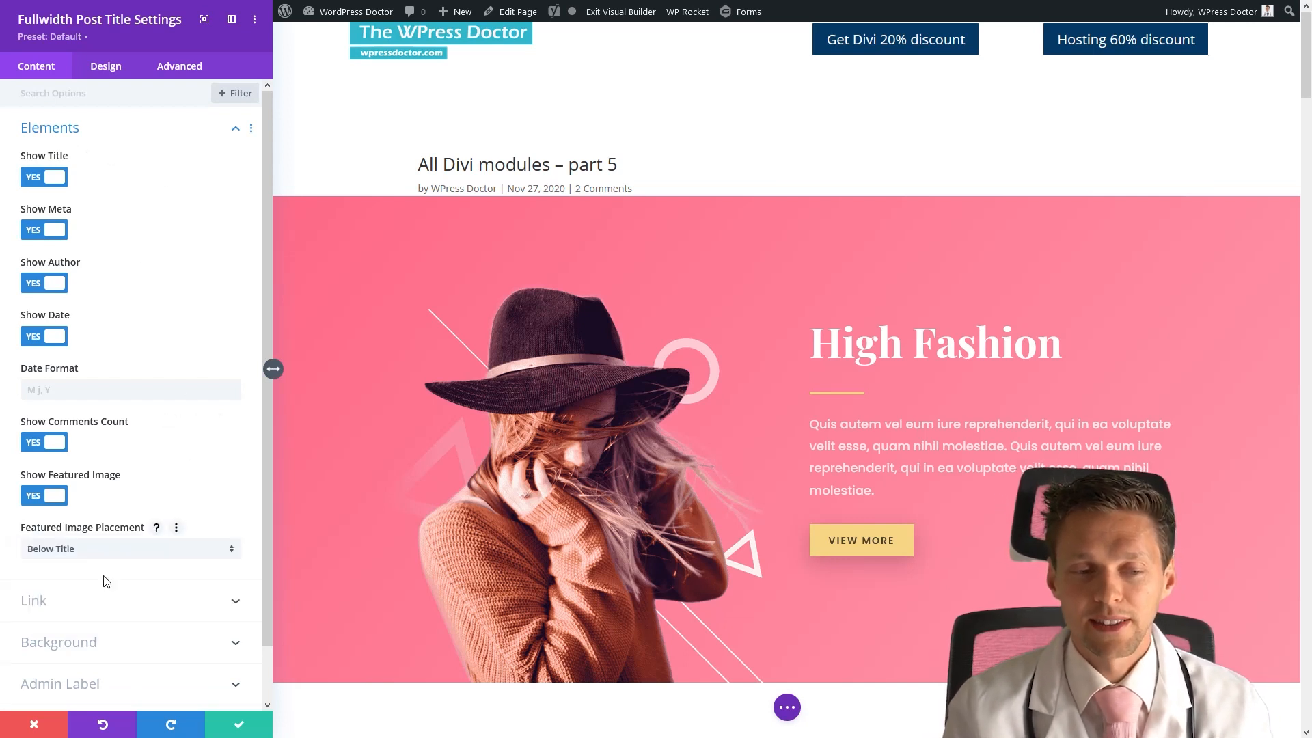
pyautogui.click(113, 601)
# Step: Centre the text of the post title module
pyautogui.click(106, 72)
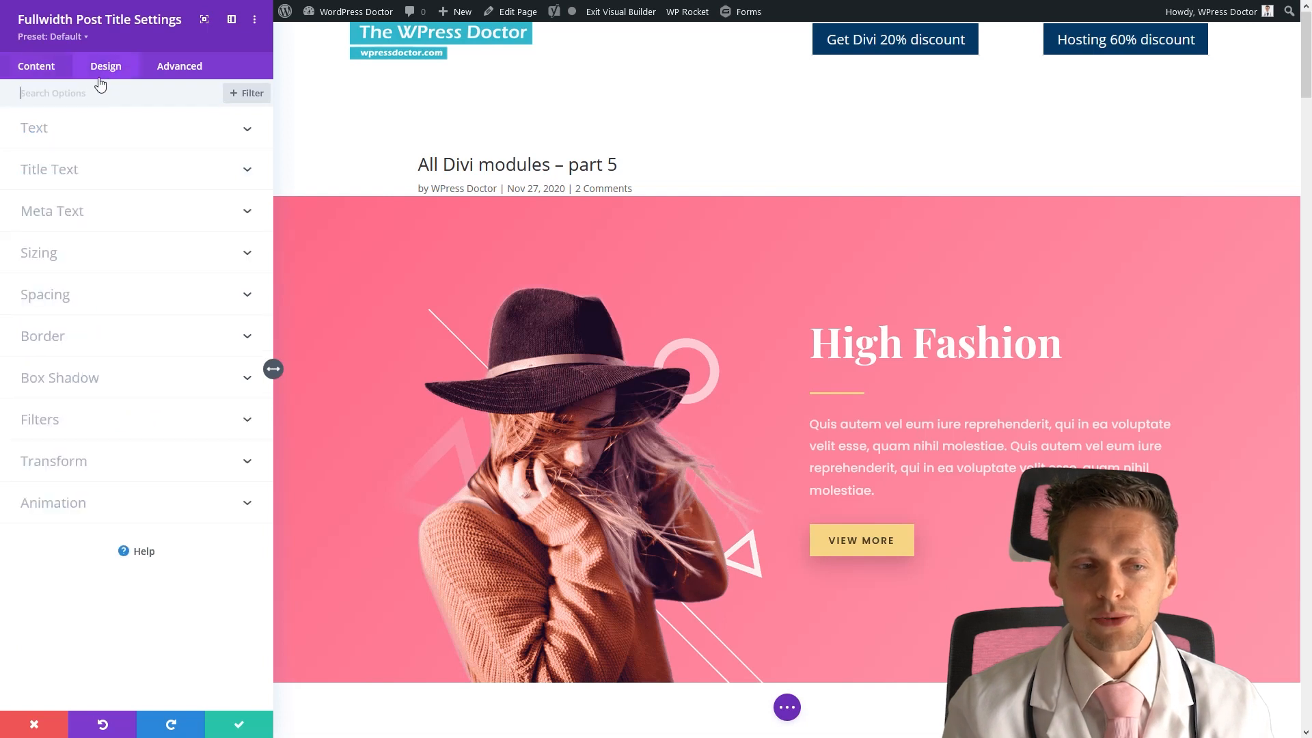
pyautogui.click(60, 129)
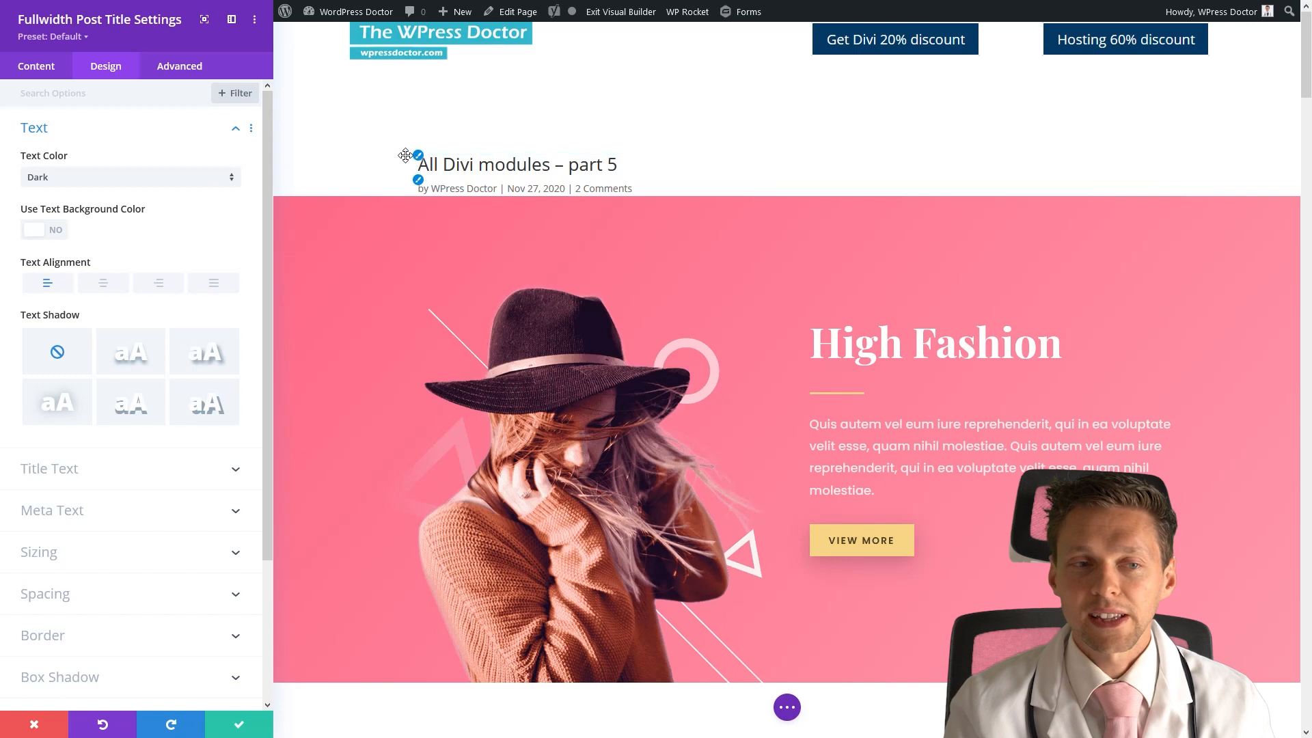
pyautogui.click(102, 284)
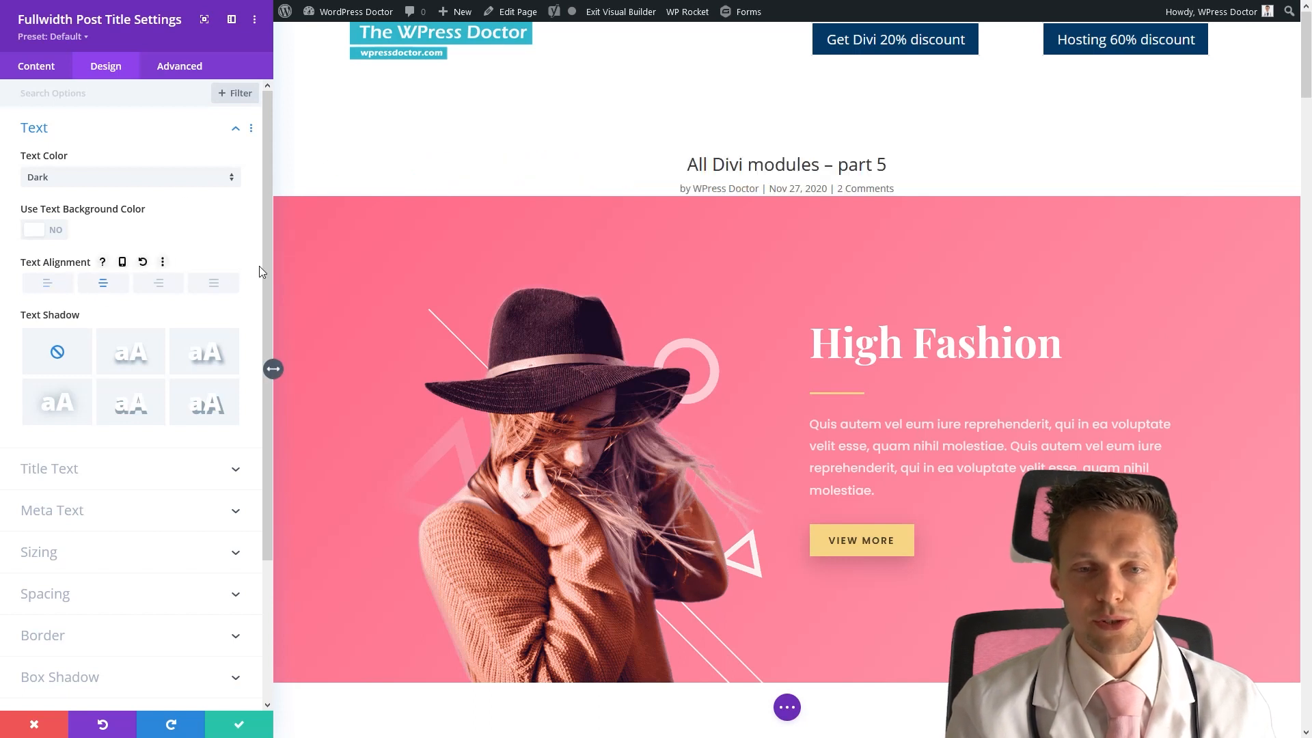
# Step: Make the post title blue and noticeably larger, and increase the module's linked top and bottom padding beyond 6%
pyautogui.click(52, 470)
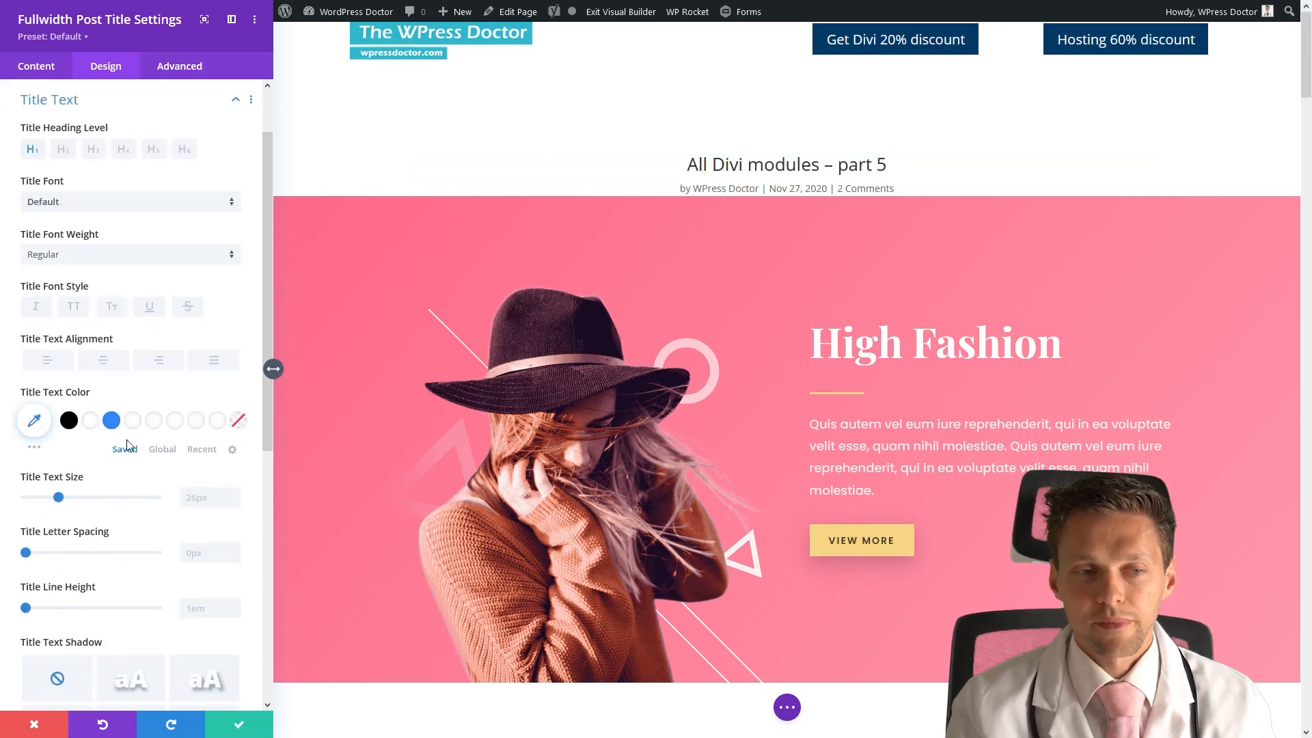
pyautogui.click(111, 420)
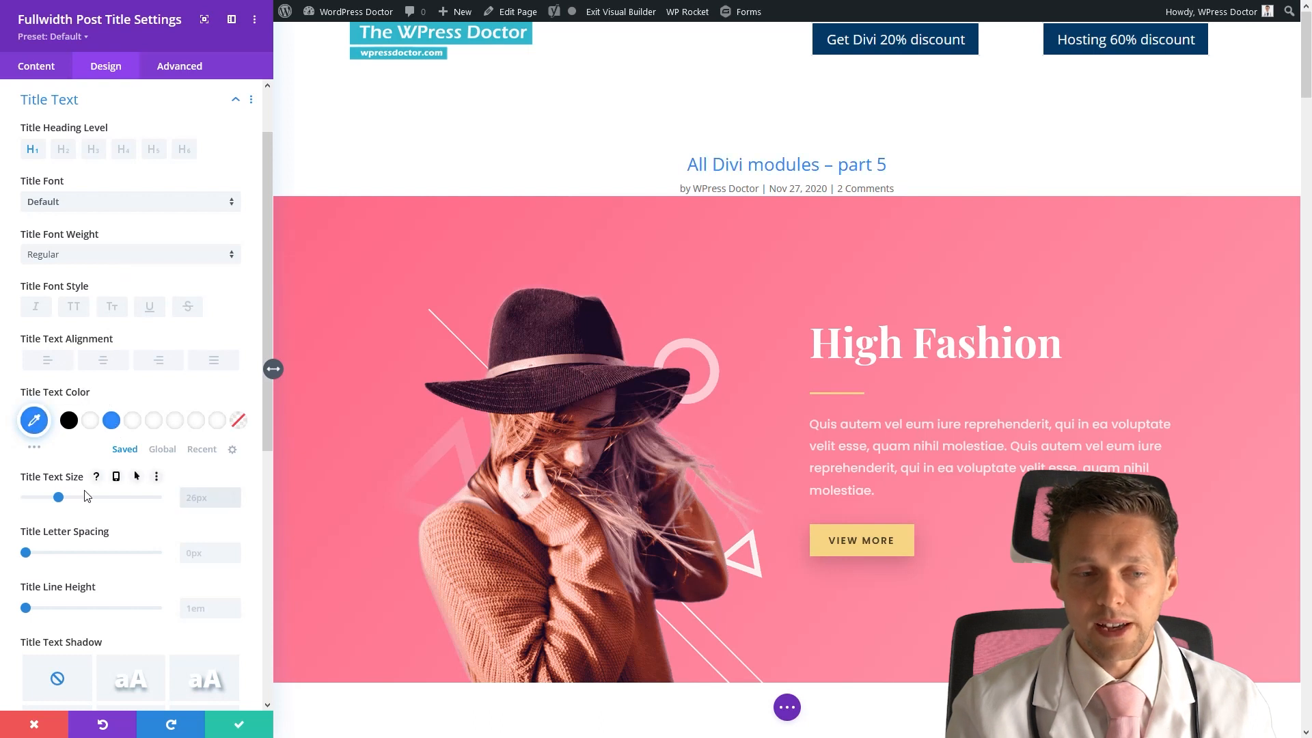
pyautogui.moveTo(58, 497); pyautogui.dragTo(107, 509)
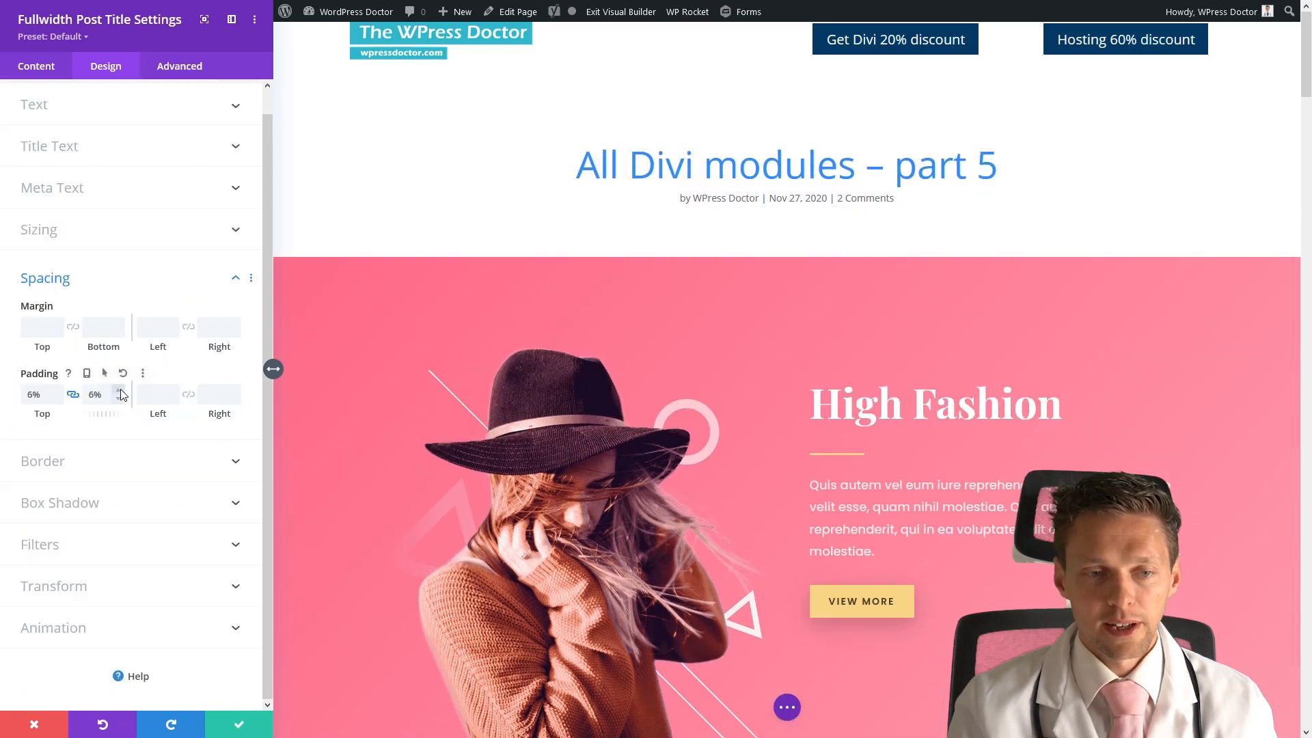
pyautogui.moveTo(119, 395); pyautogui.dragTo(121, 395)
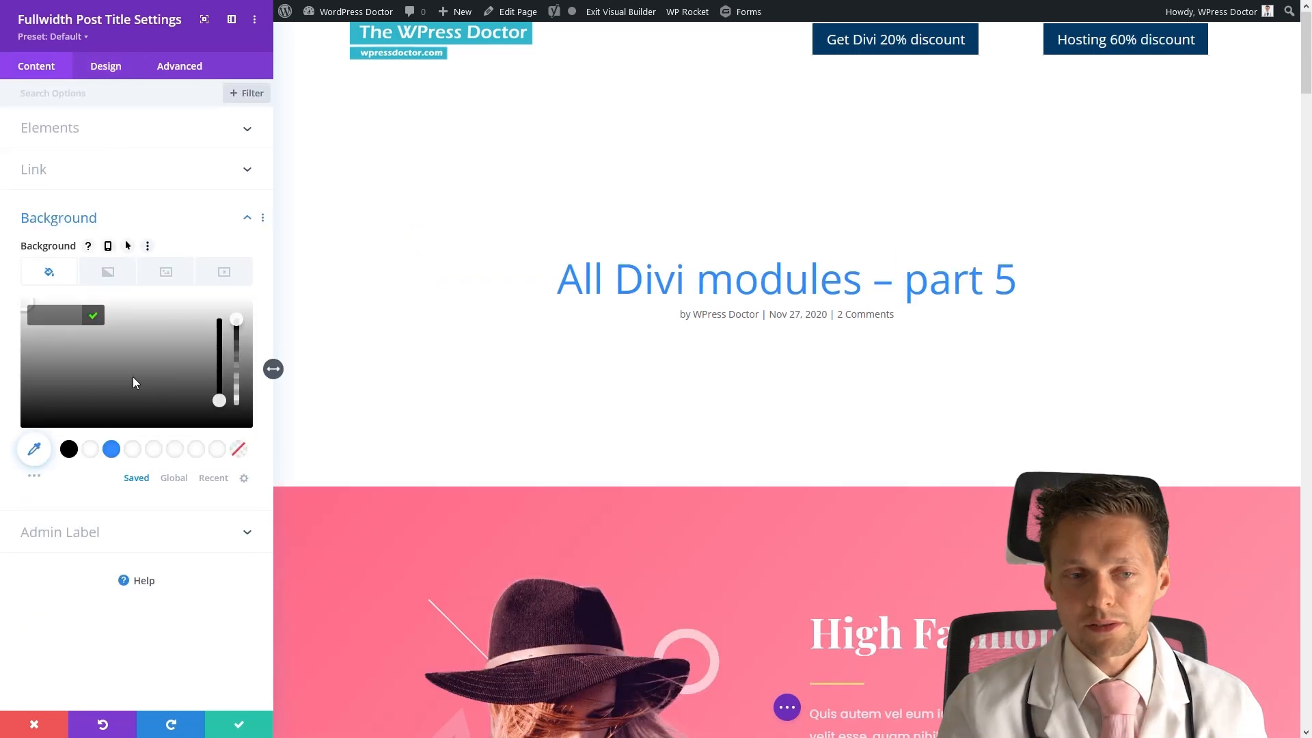
# Step: Give the post title module the default blue-to-green linear gradient background and change the title text colour to white
pyautogui.click(108, 271)
pyautogui.click(134, 348)
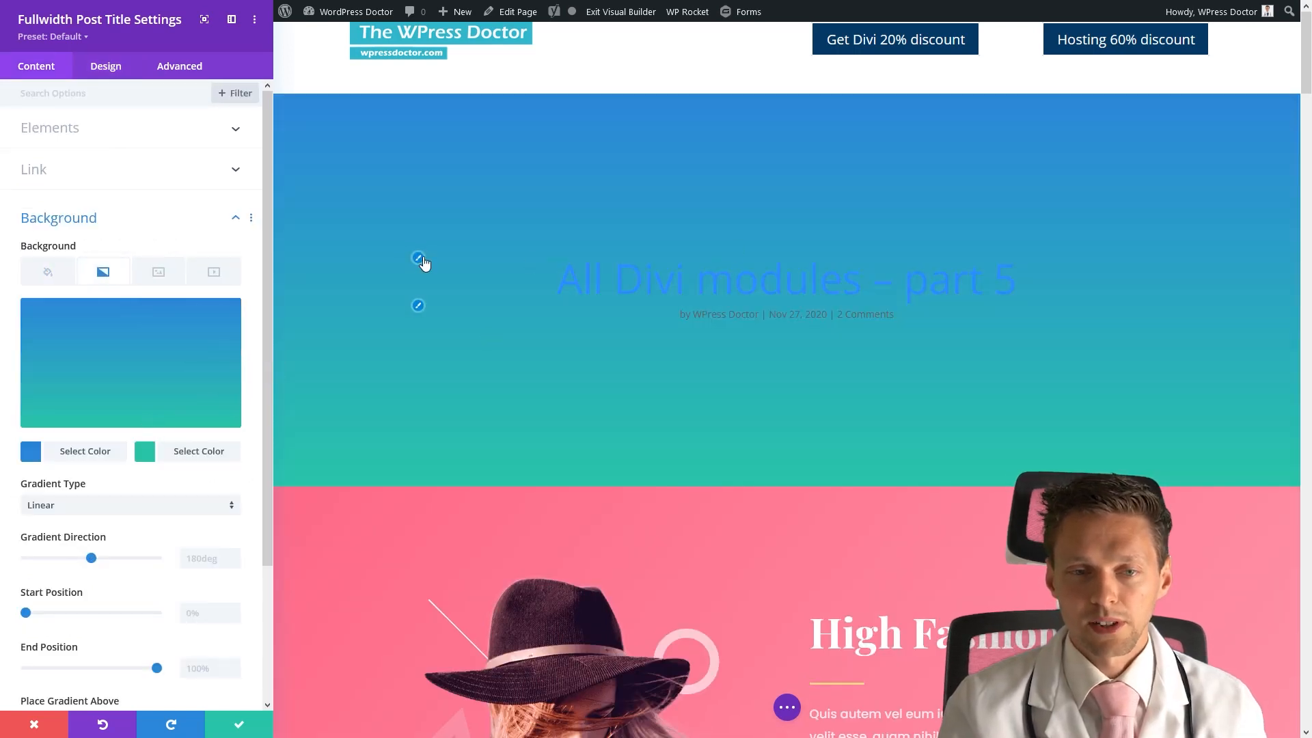
pyautogui.click(644, 278)
pyautogui.click(87, 424)
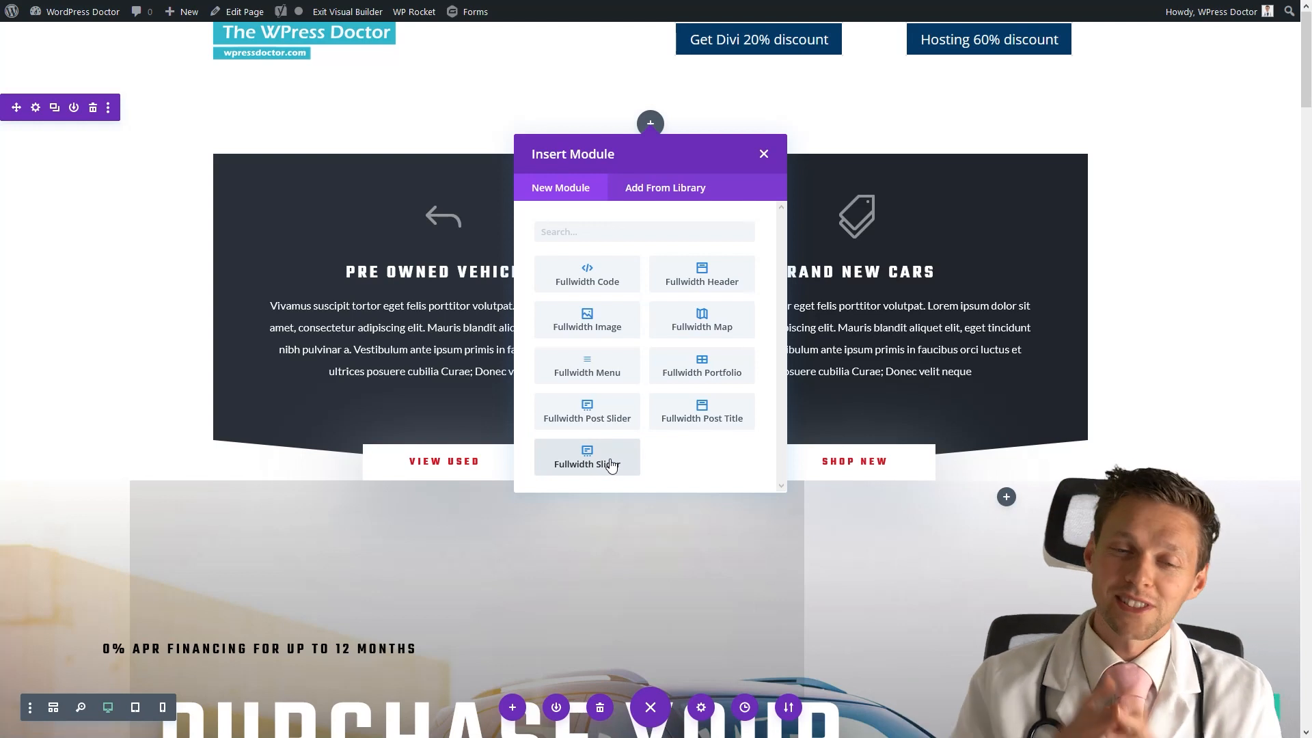
# Step: Insert a Fullwidth Slider module in the empty section above the vehicle columns
pyautogui.click(601, 465)
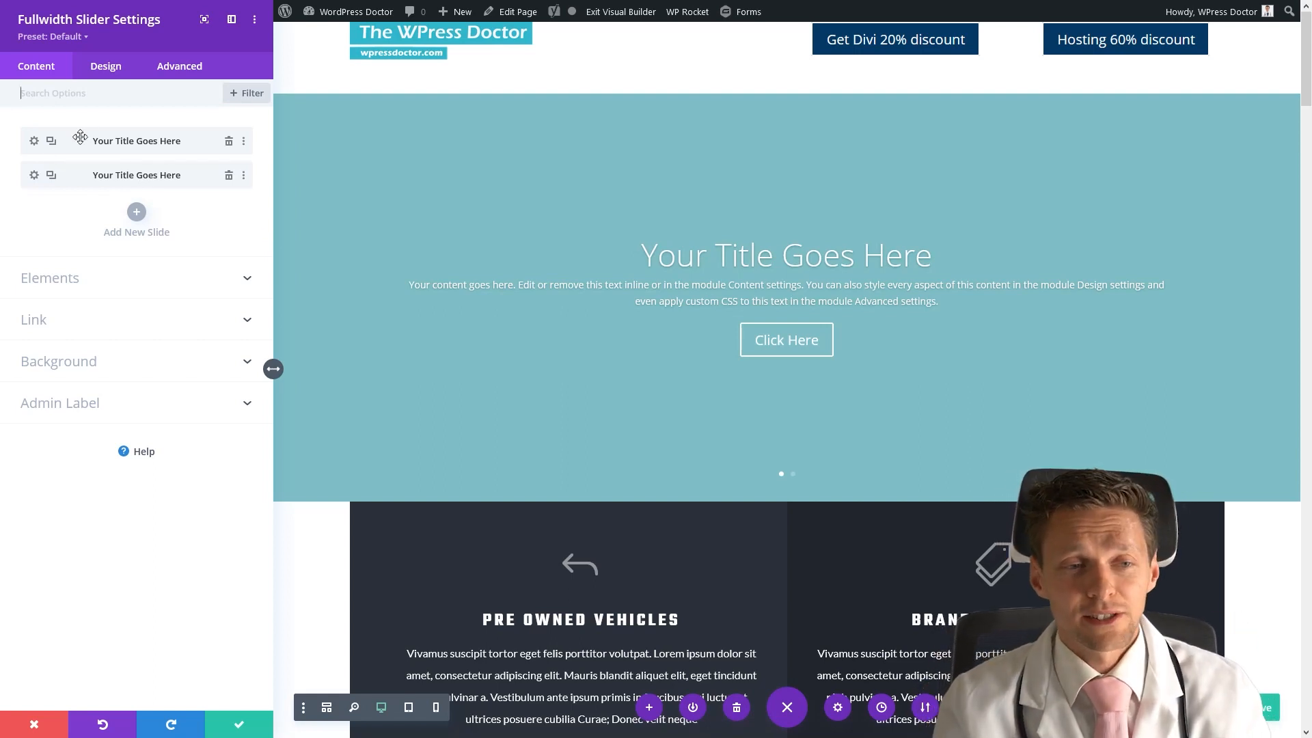
# Step: Set the first slide's title to "Purchase your car" and its button text to "Ask a quote"
pyautogui.click(34, 141)
pyautogui.moveTo(142, 187); pyautogui.dragTo(23, 194)
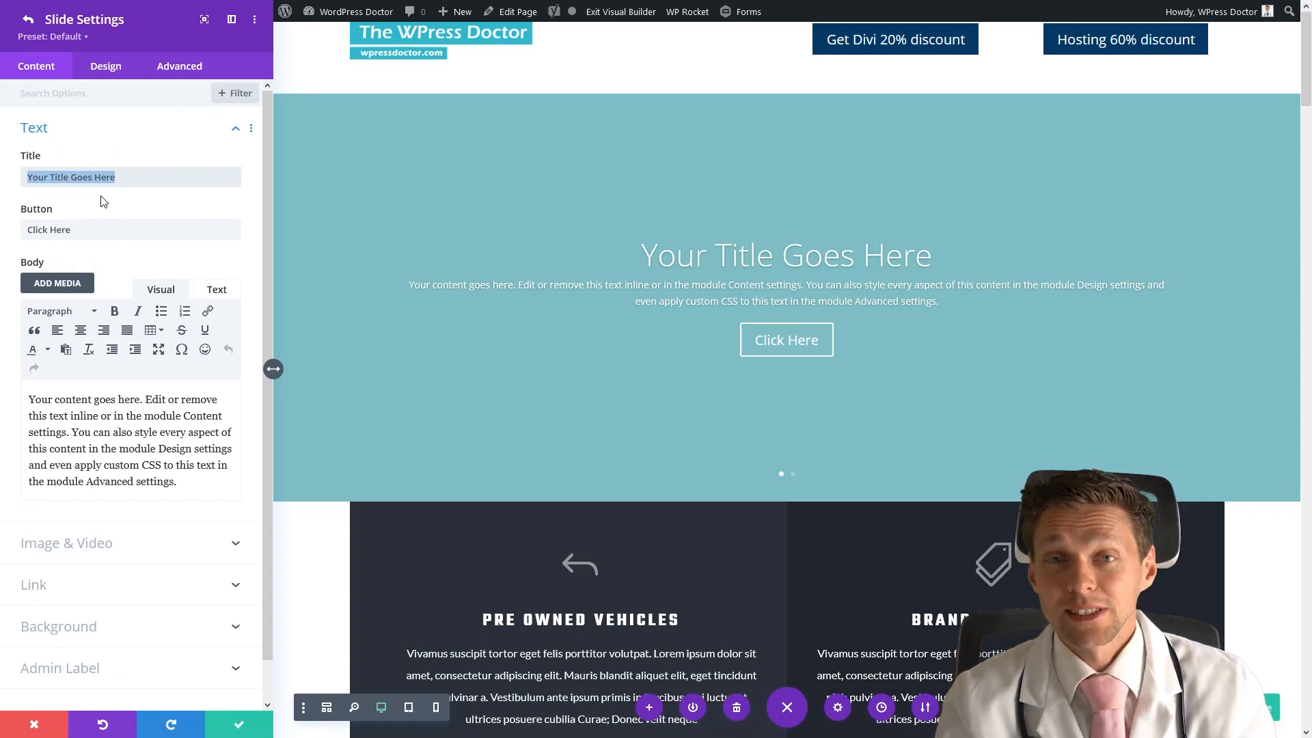
pyautogui.write('Purchas')
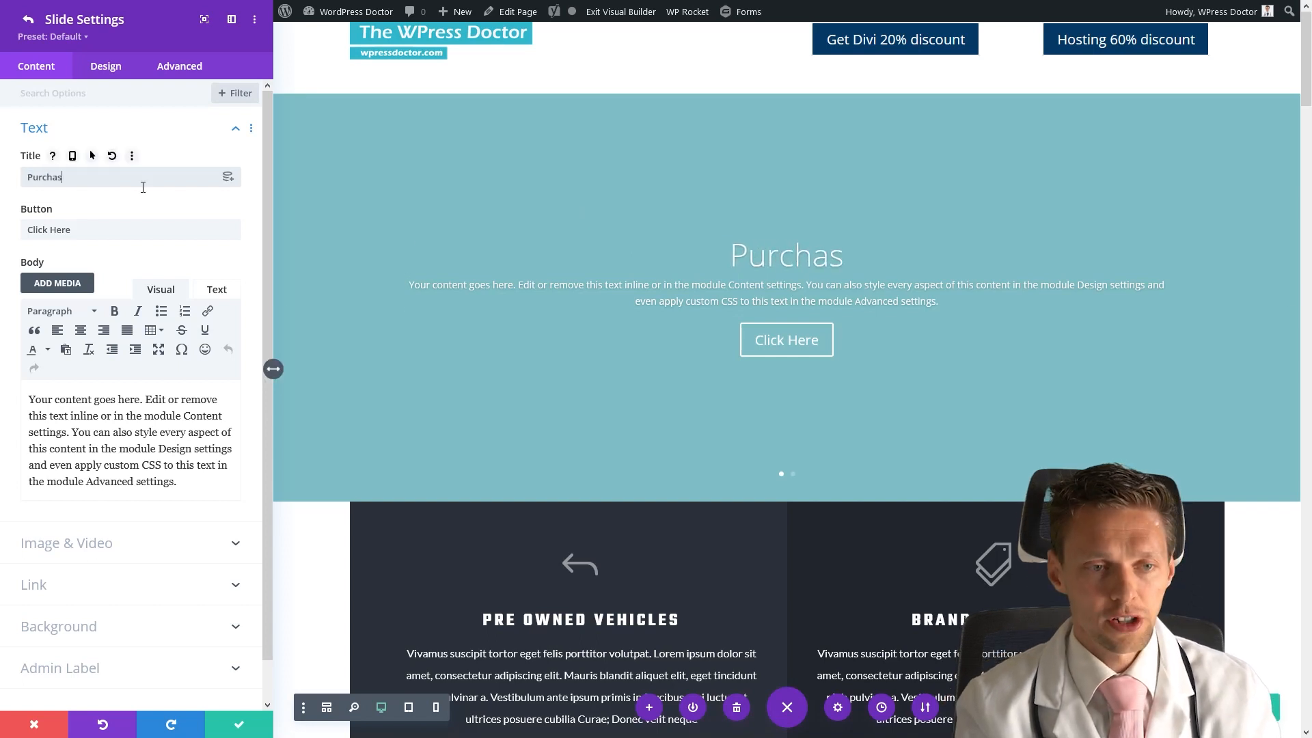
pyautogui.write('e your car')
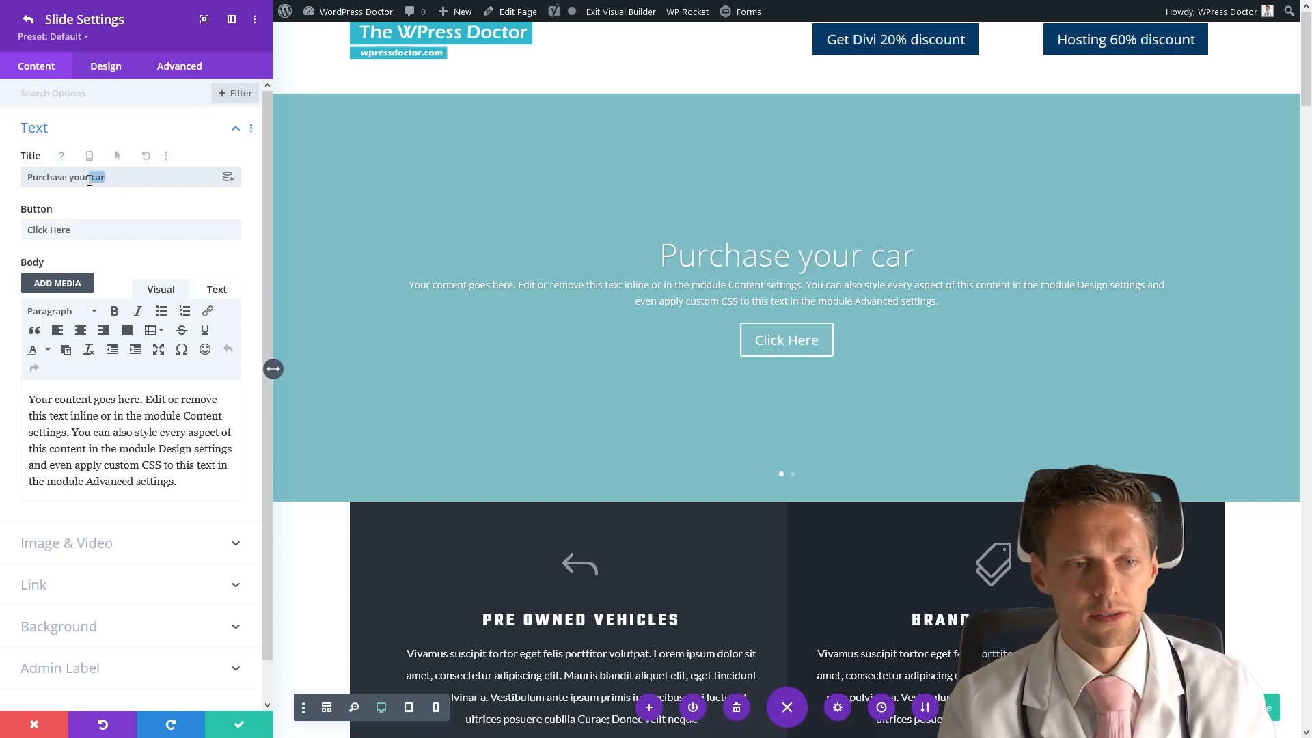
pyautogui.moveTo(82, 231); pyautogui.dragTo(12, 234)
pyautogui.write('Ask a quote')
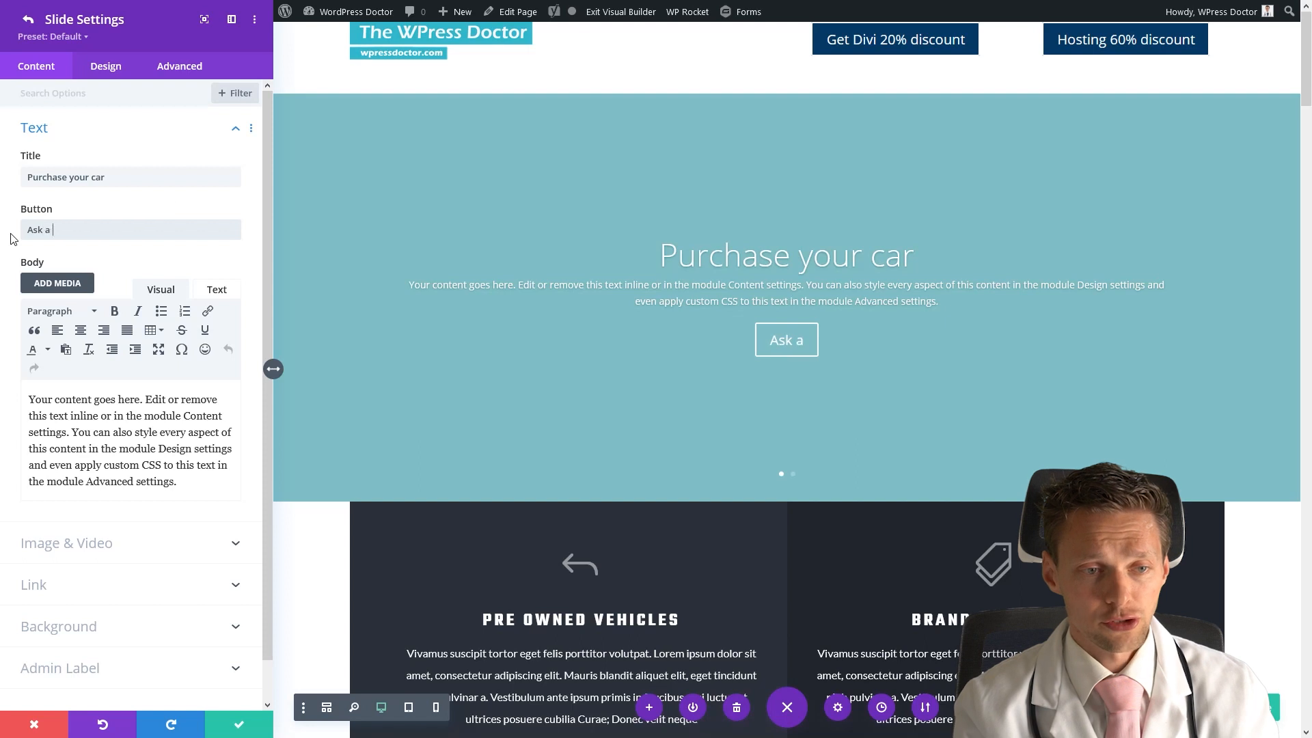
# Step: Give the slide a background image using the photo of the dark SUV from the media library
pyautogui.click(96, 626)
pyautogui.click(166, 313)
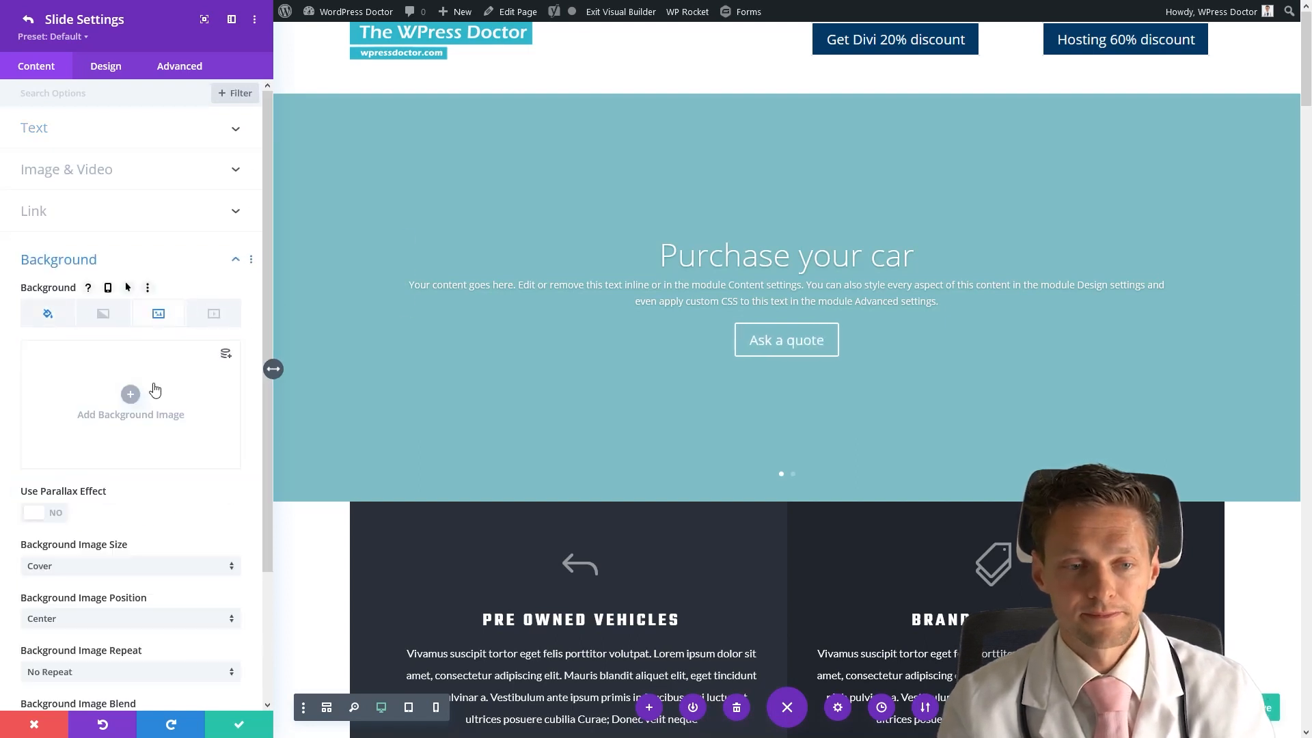
pyautogui.click(151, 389)
pyautogui.click(526, 308)
pyautogui.click(1249, 666)
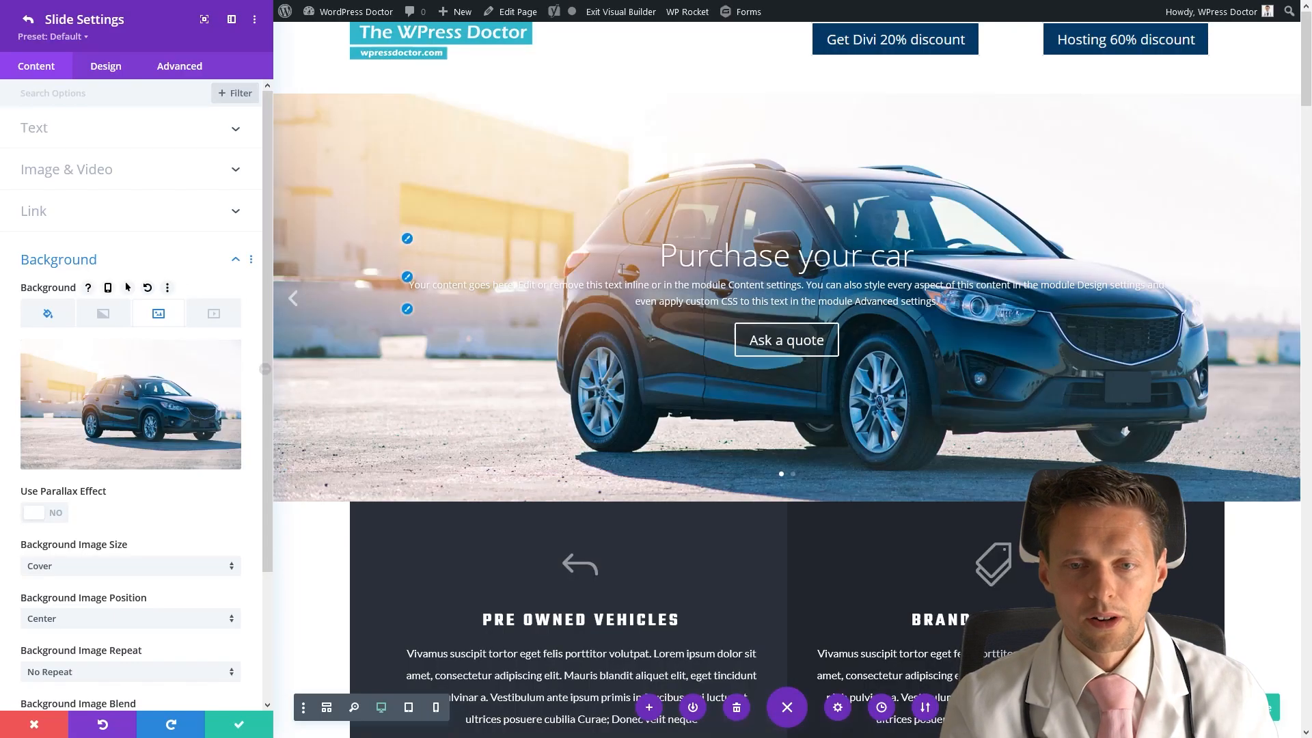
# Step: Style the slide title in uppercase Nunito at 100px and align it left
pyautogui.click(406, 239)
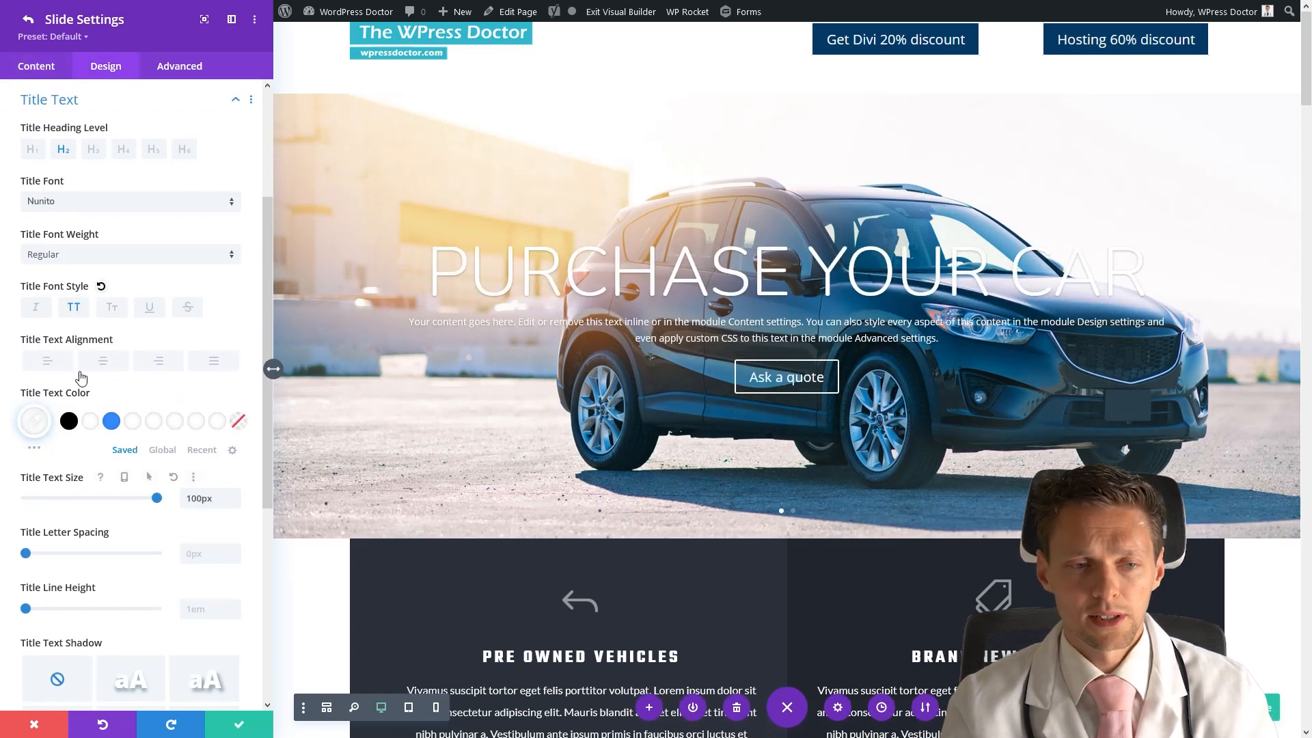
pyautogui.click(47, 361)
# Step: Left-align the slide's body text and set its size to 33px and line height to 1.6em
pyautogui.click(407, 315)
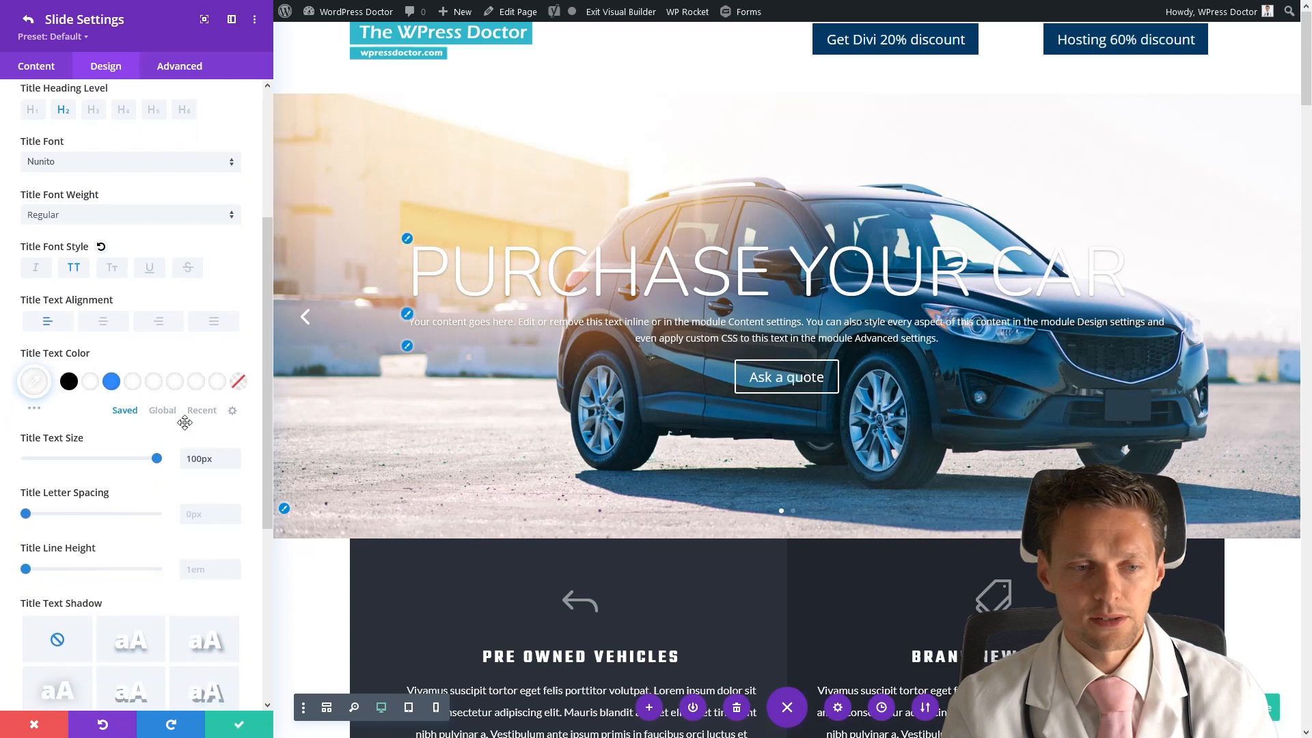
pyautogui.click(45, 352)
pyautogui.moveTo(43, 486); pyautogui.dragTo(68, 506)
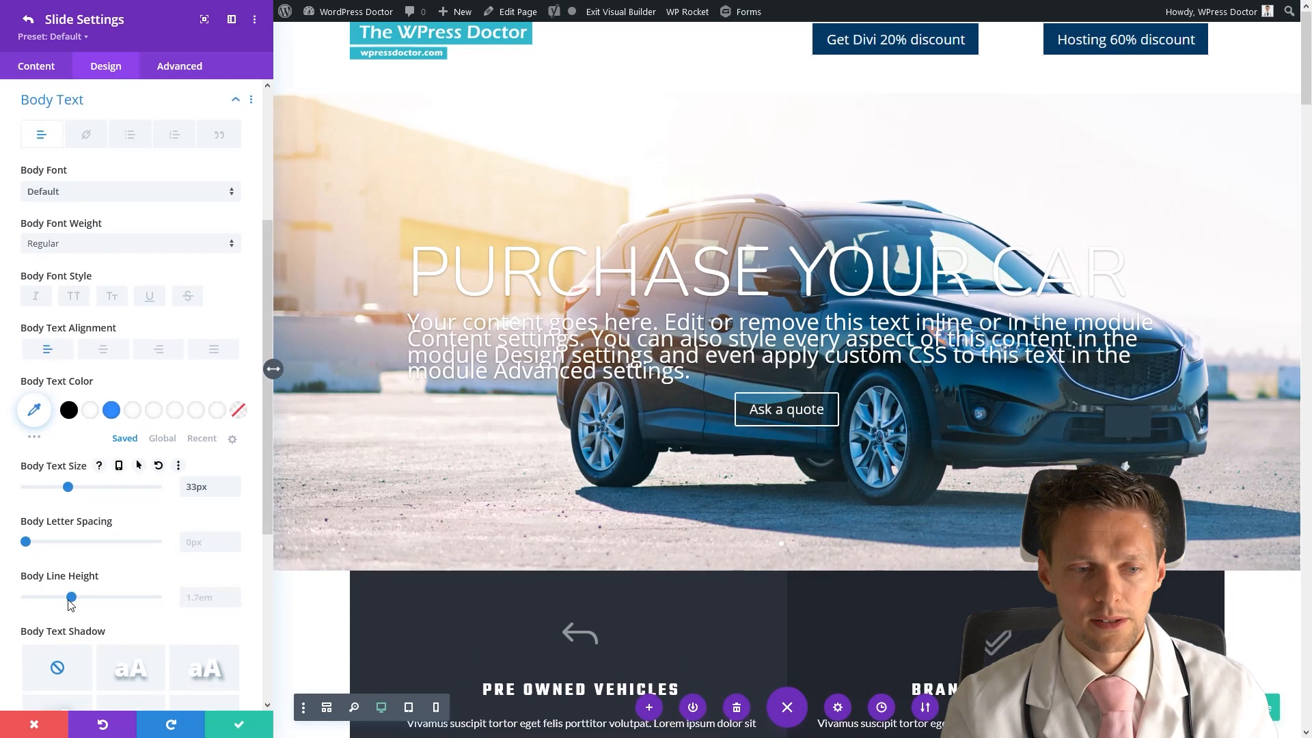
pyautogui.moveTo(71, 598); pyautogui.dragTo(69, 598)
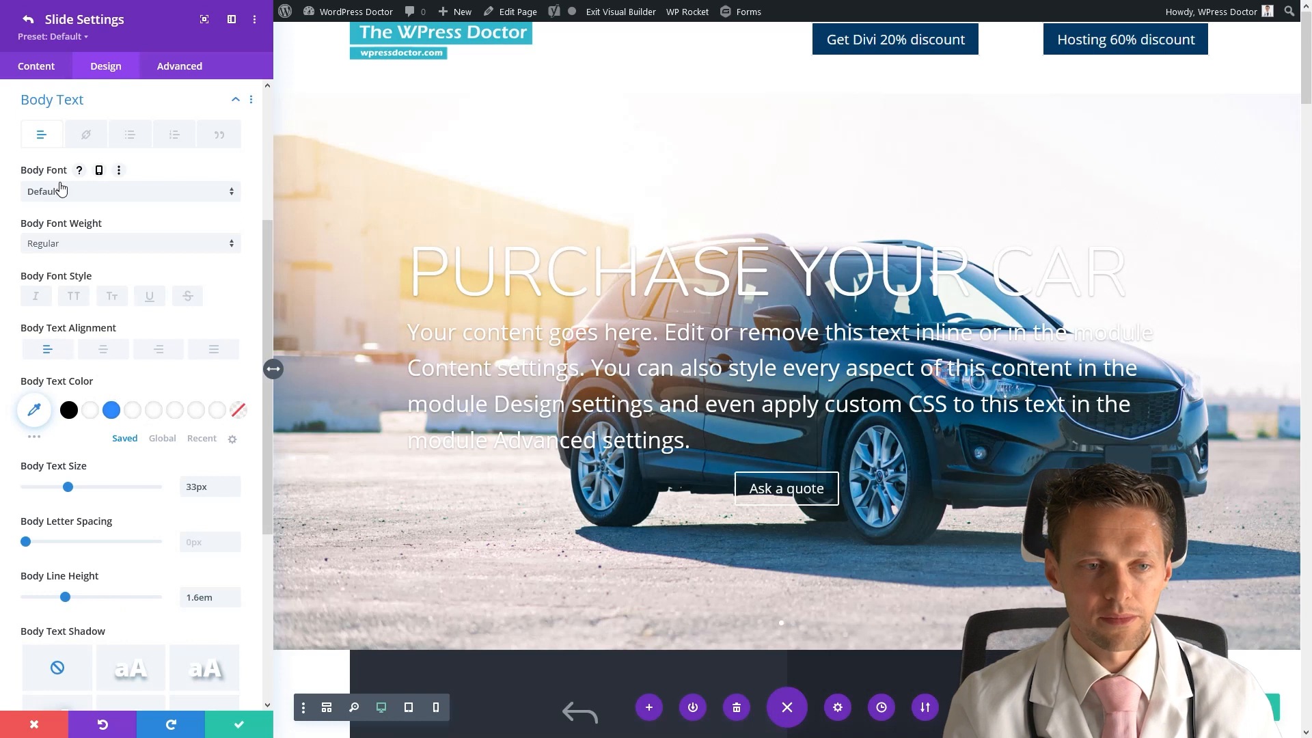
# Step: Enable the slide's text overlay with a 0px border radius, and save the slide and slider settings
pyautogui.click(48, 101)
pyautogui.click(54, 129)
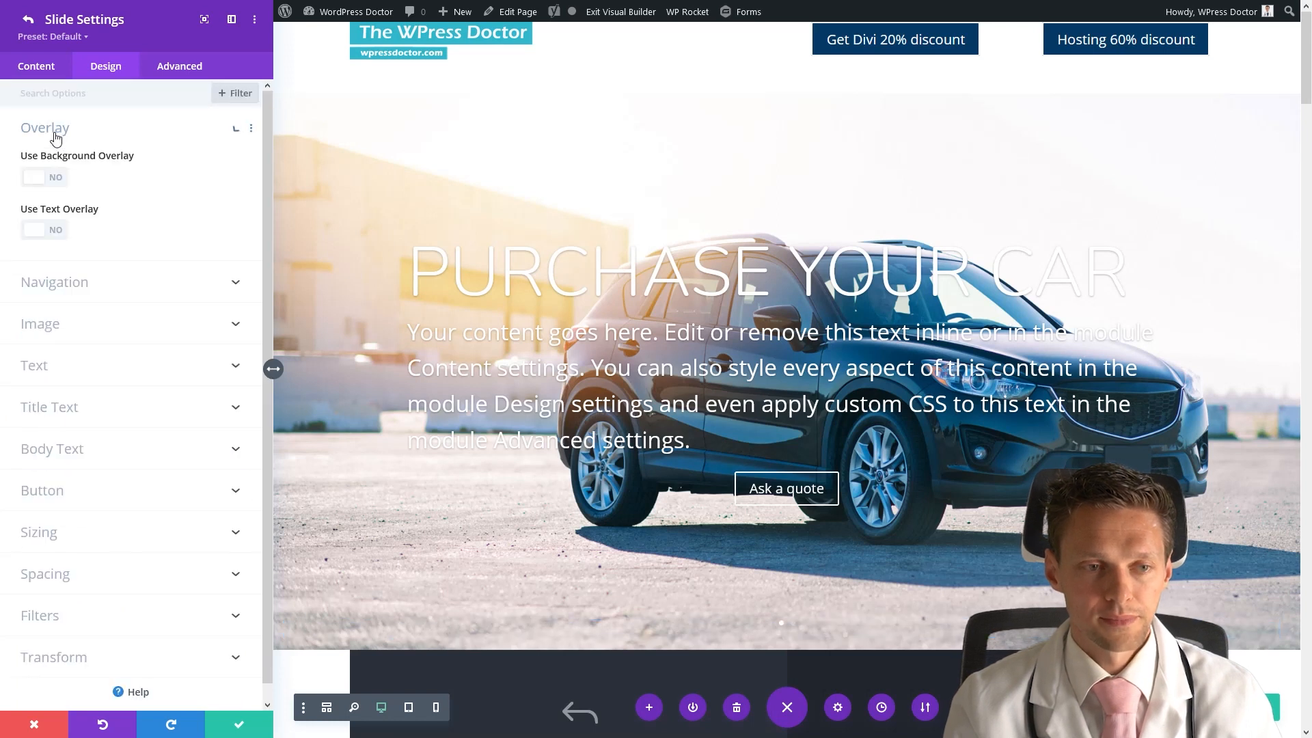
pyautogui.click(48, 232)
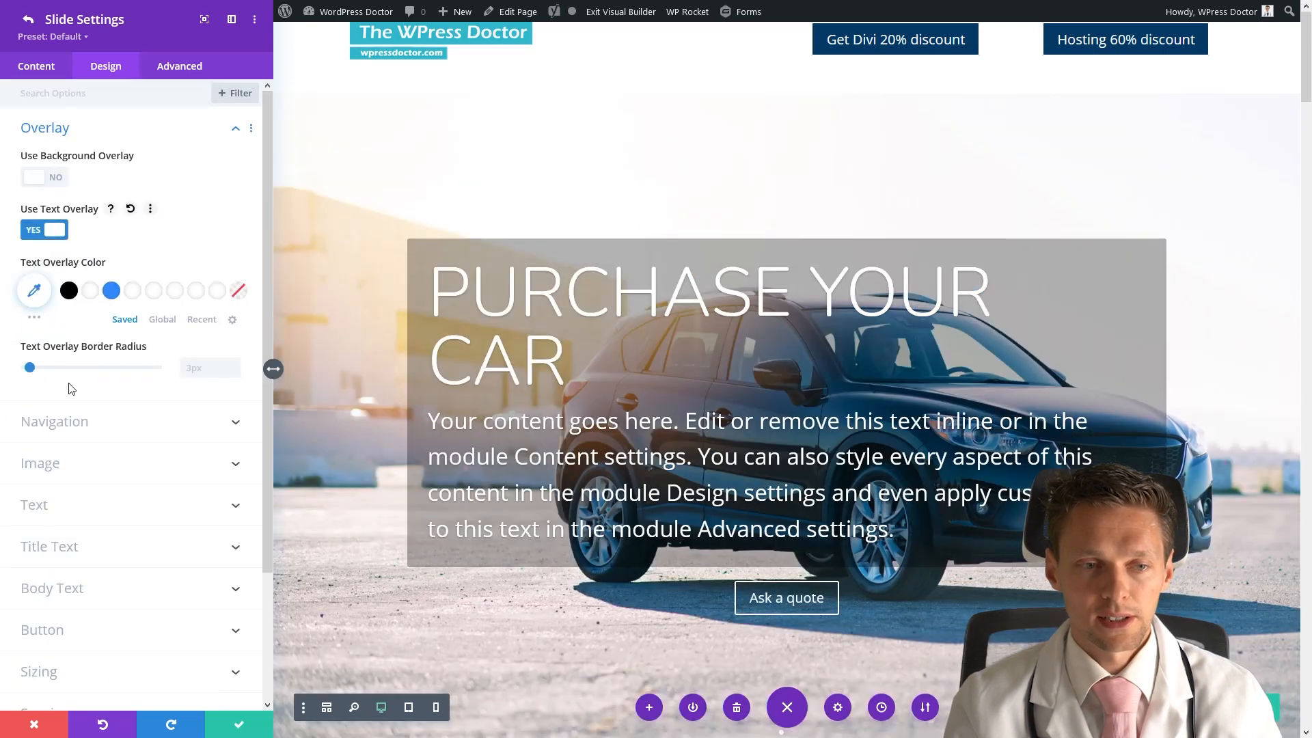
pyautogui.moveTo(32, 369); pyautogui.dragTo(5, 378)
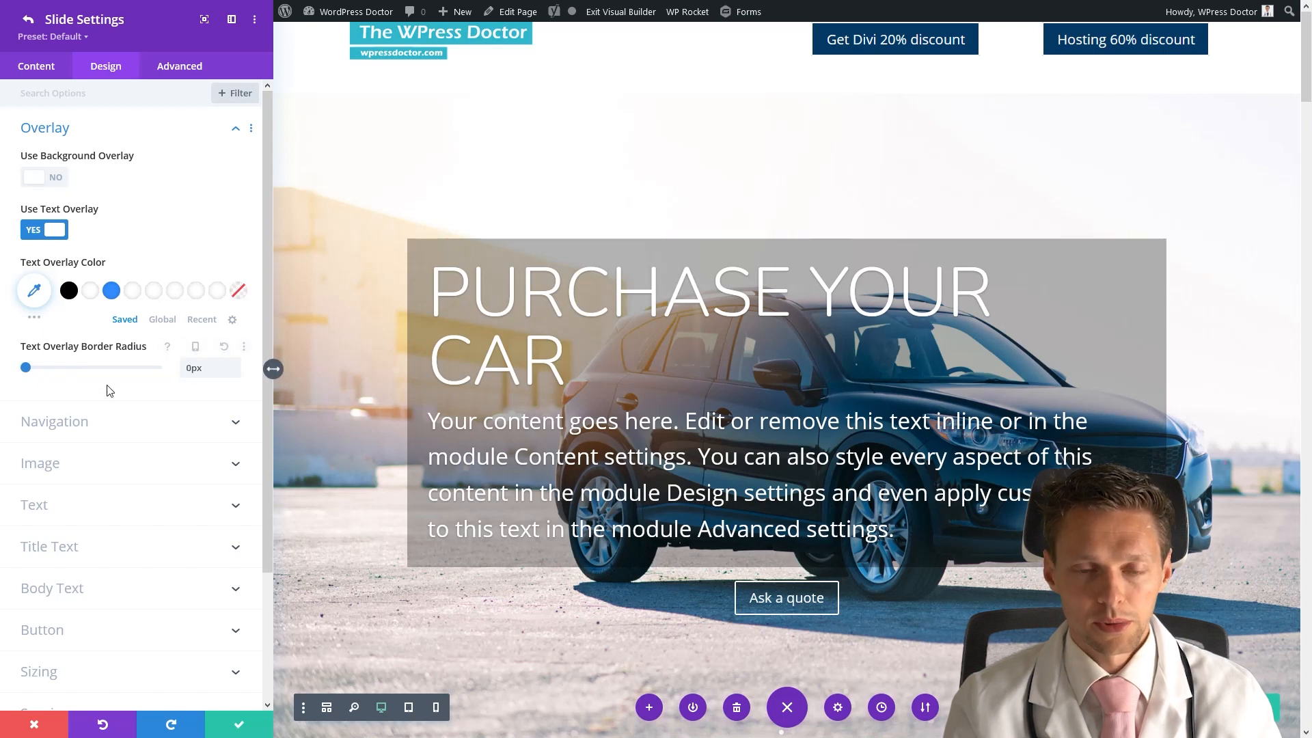
pyautogui.moveTo(189, 354)
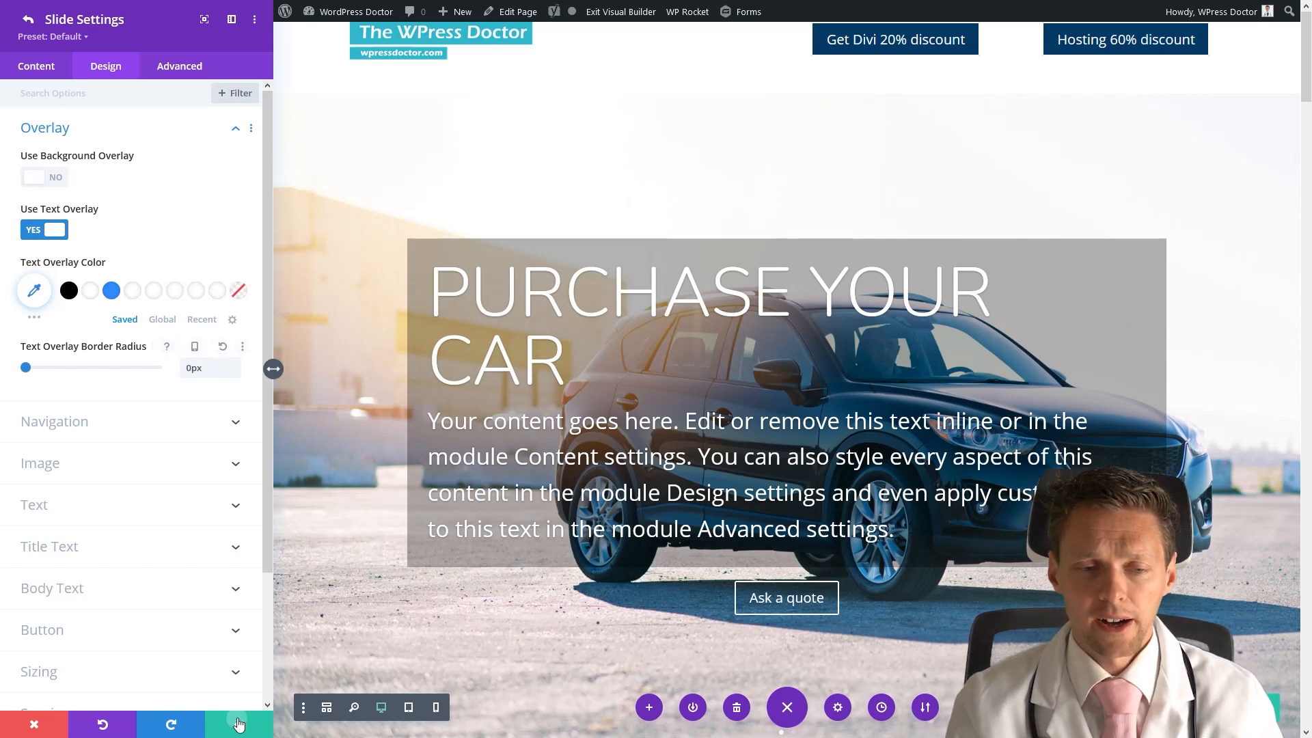
pyautogui.click(238, 723)
pyautogui.click(240, 713)
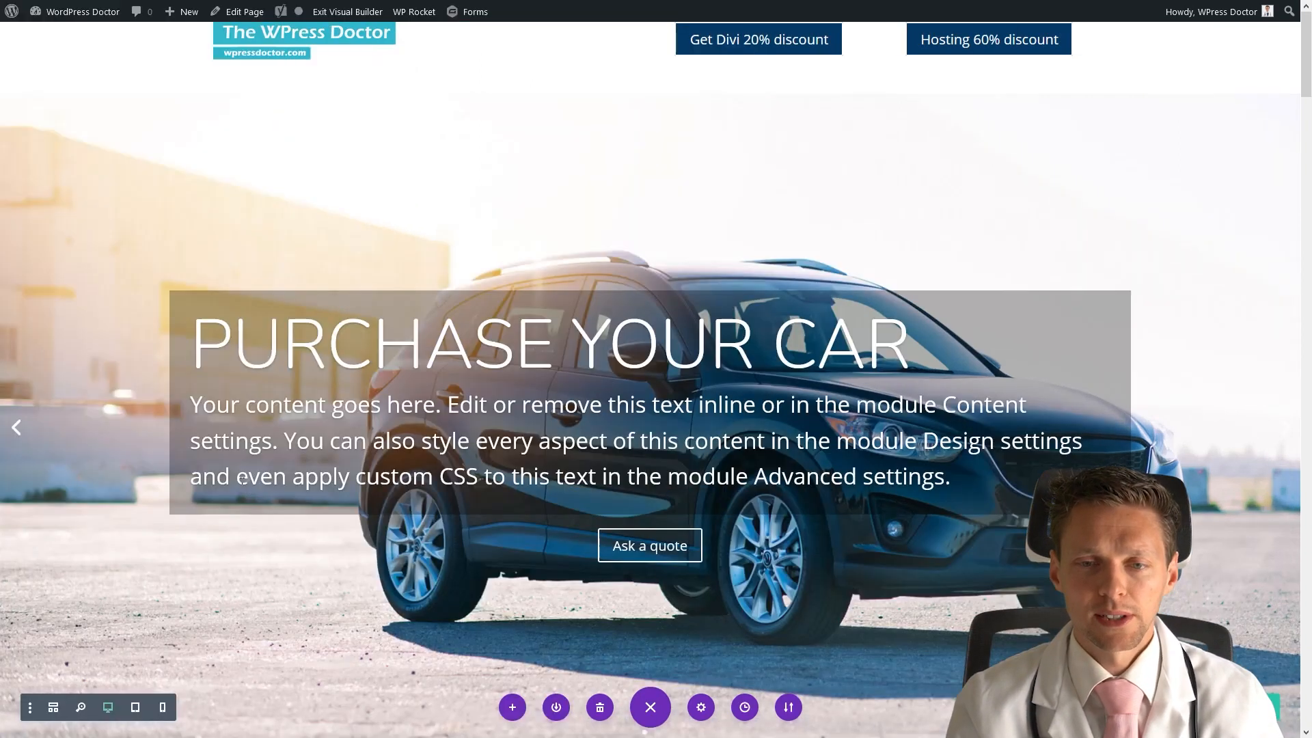
pyautogui.middleClick(1225, 181)
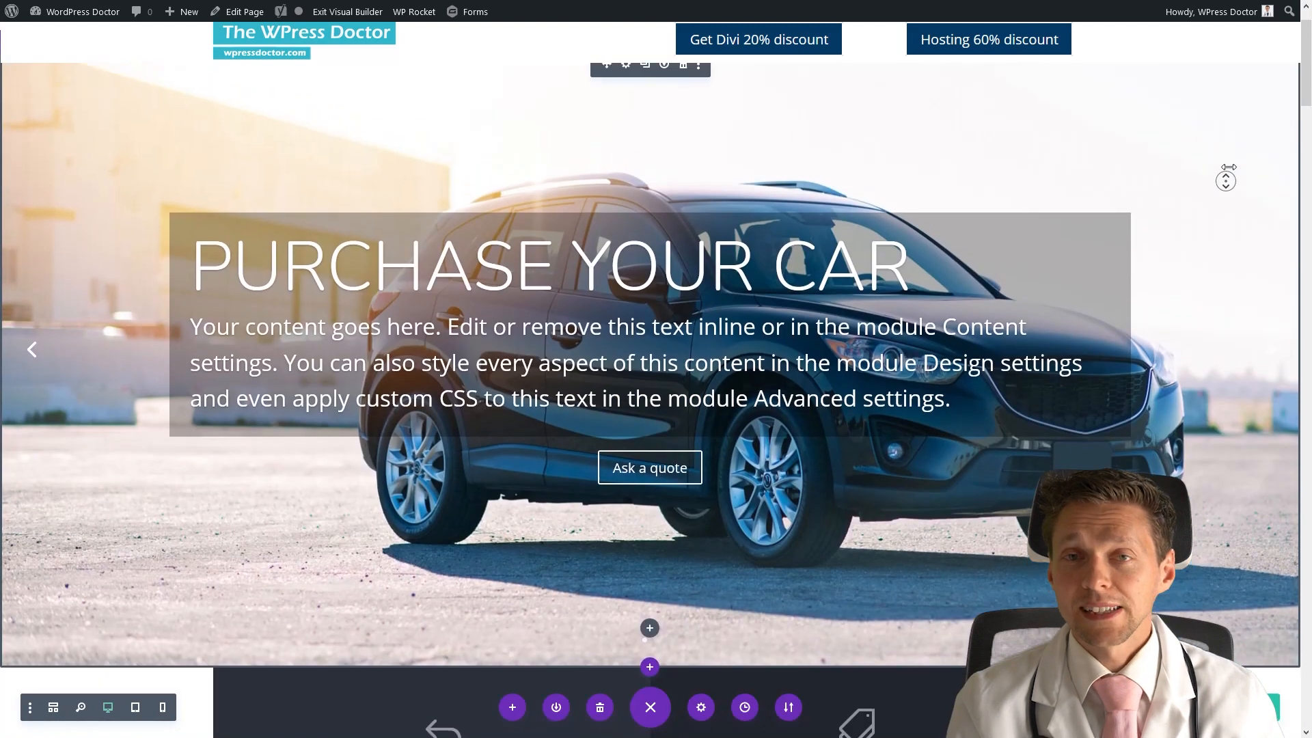